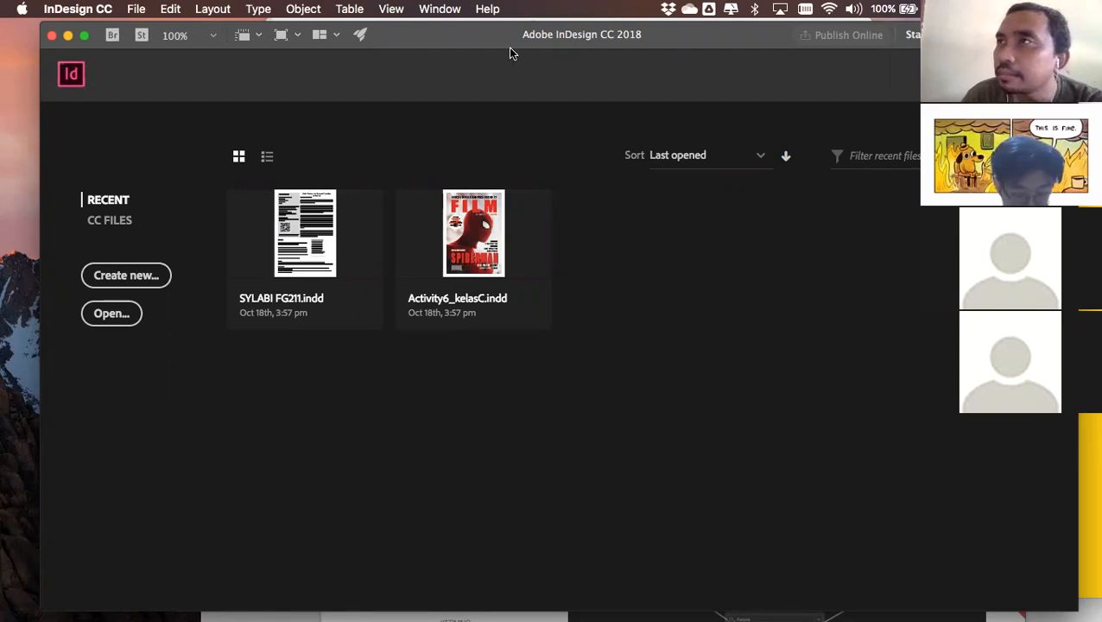
Start a new document and name it contohkelasD
left_click_drag(504, 35, 488, 36)
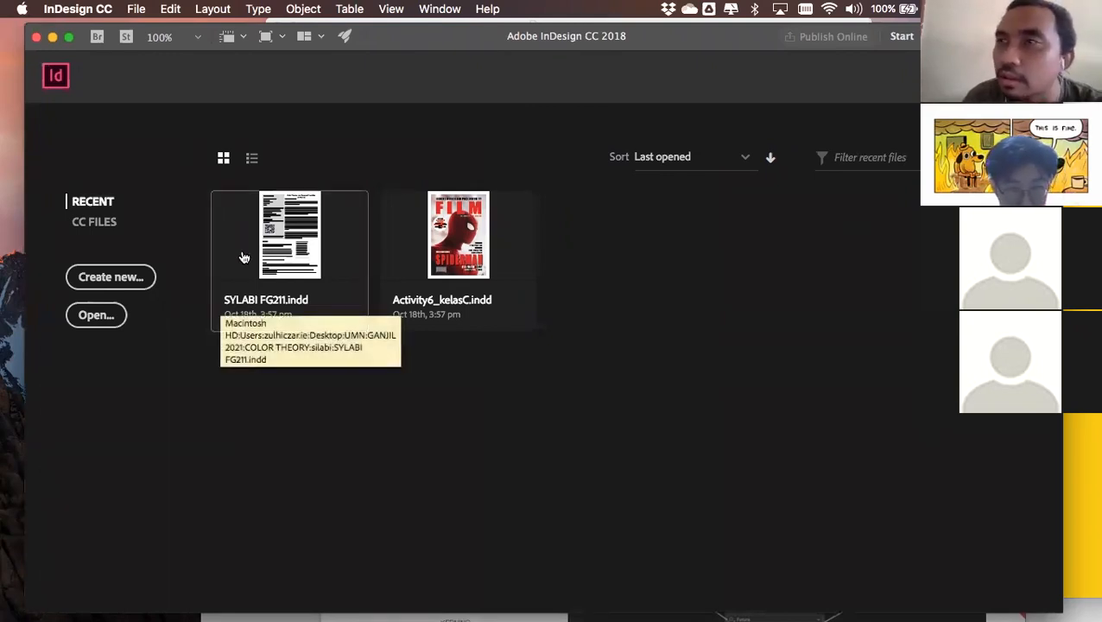
left_click(125, 278)
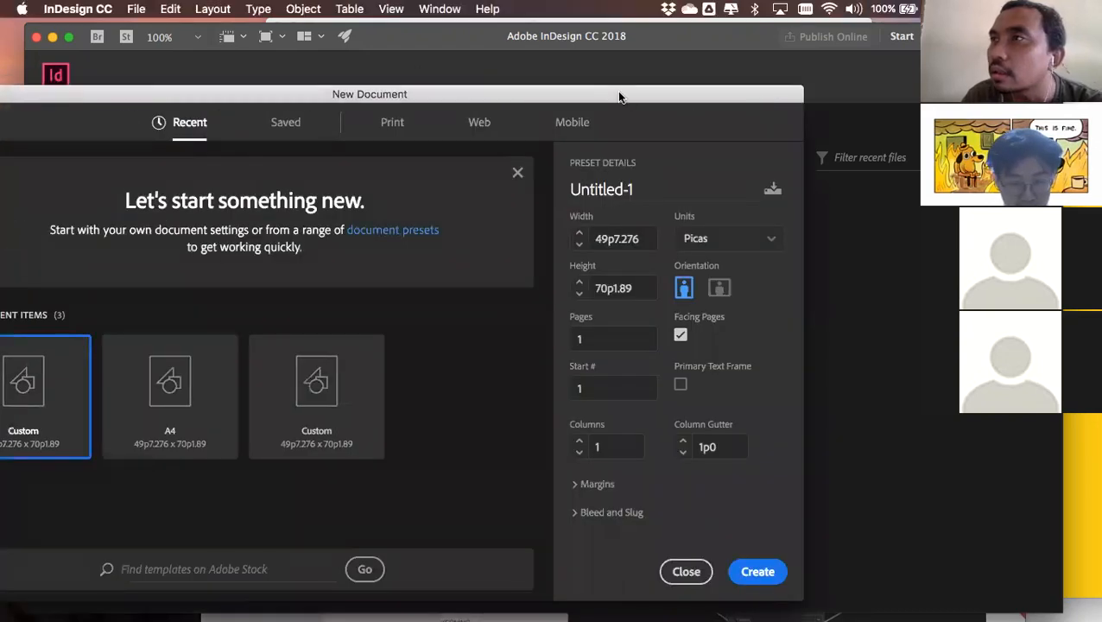
left_click_drag(619, 96, 836, 56)
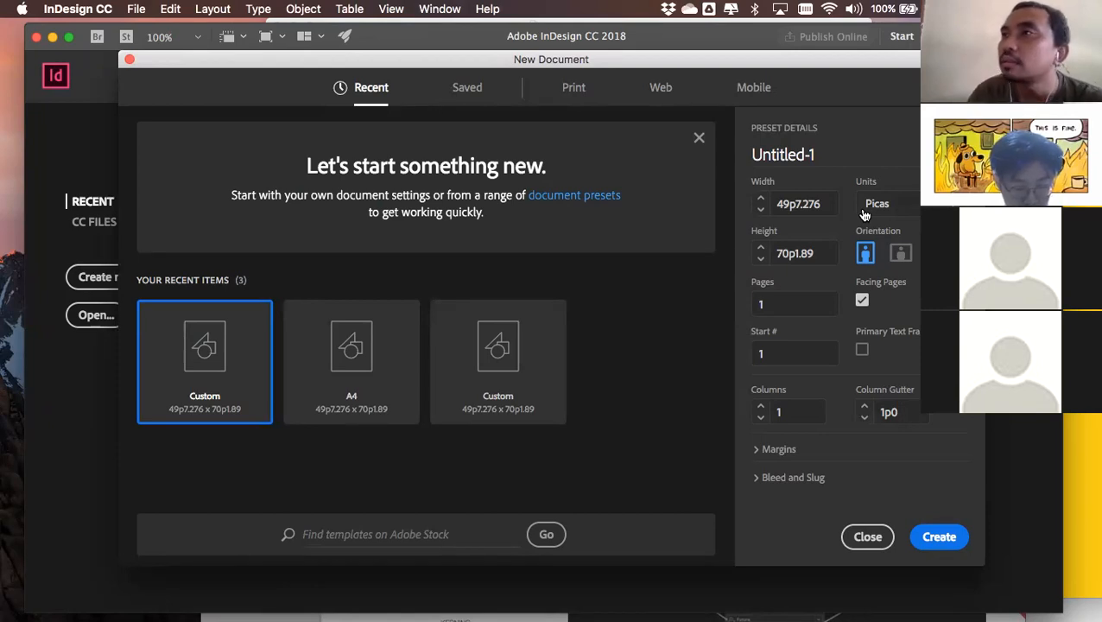
left_click(831, 154)
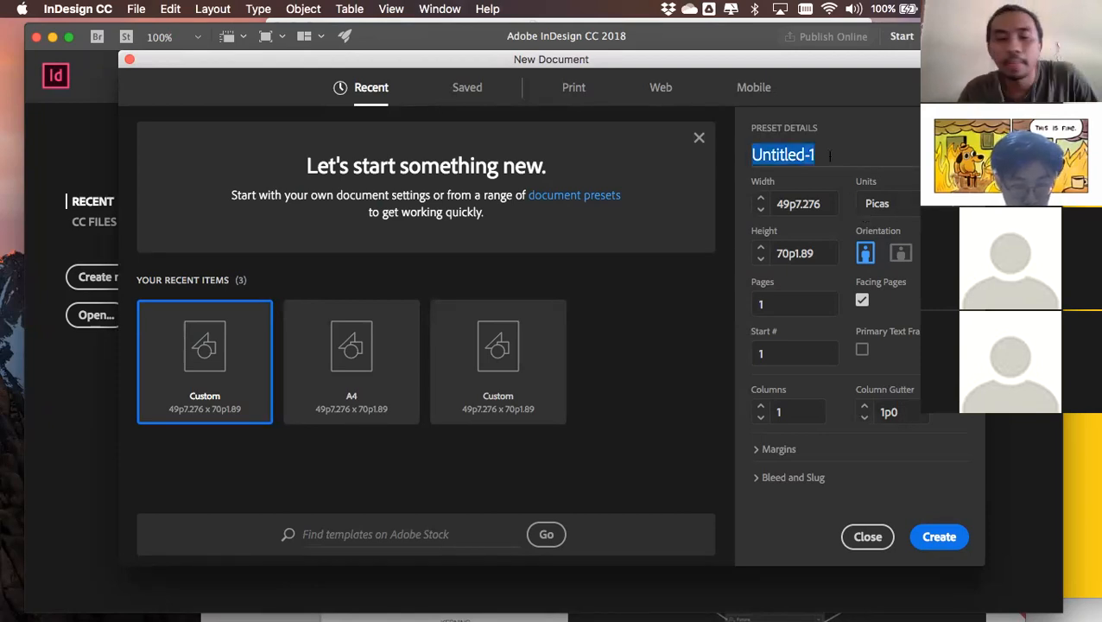
type("contoh")
key("BackSpace")
type("hkelasD")
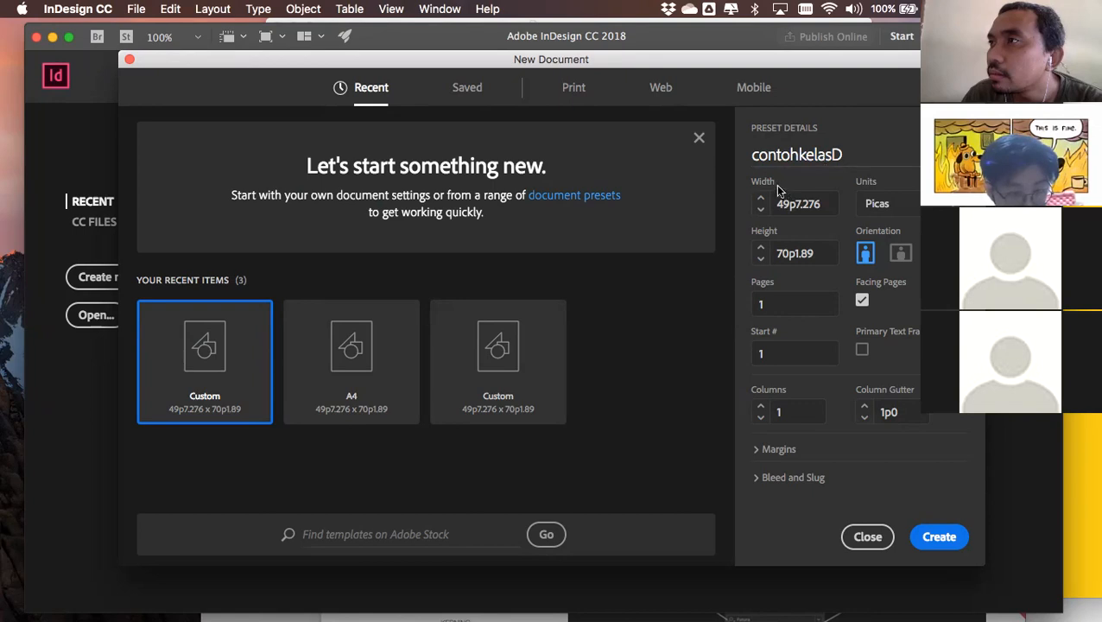
double_click(862, 143)
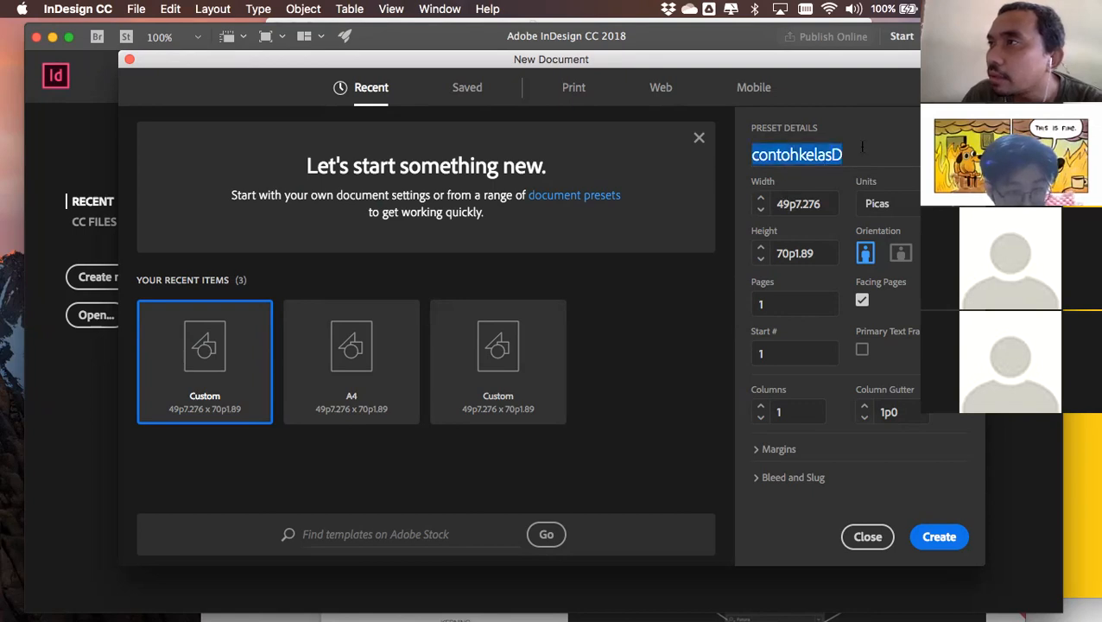
left_click(862, 145)
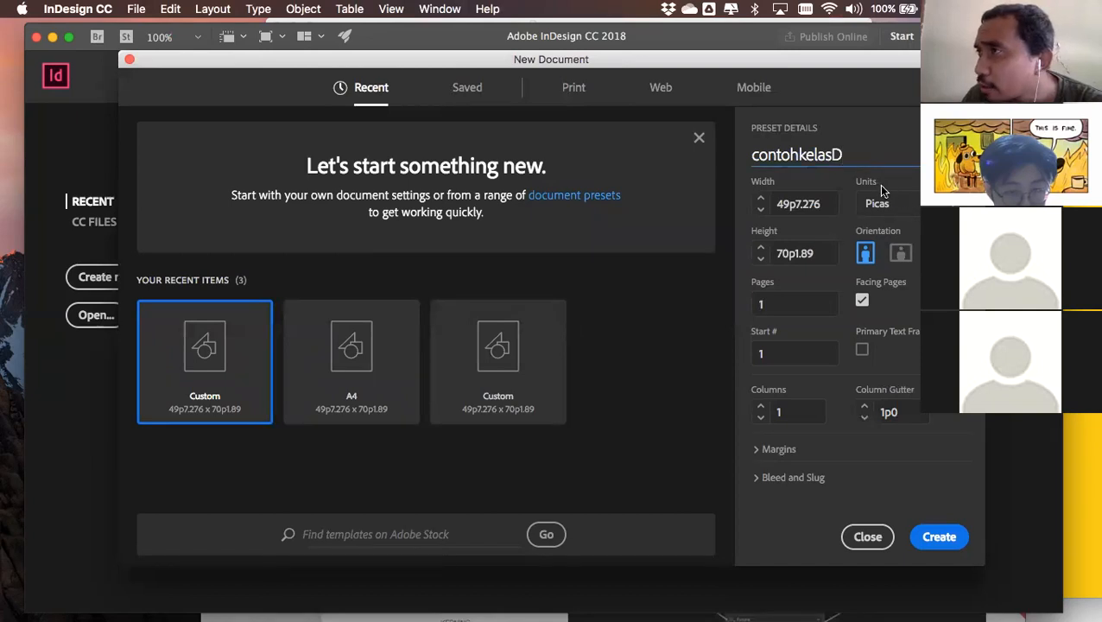
Set the new document's units to millimeters and its page count to 5
left_click(911, 207)
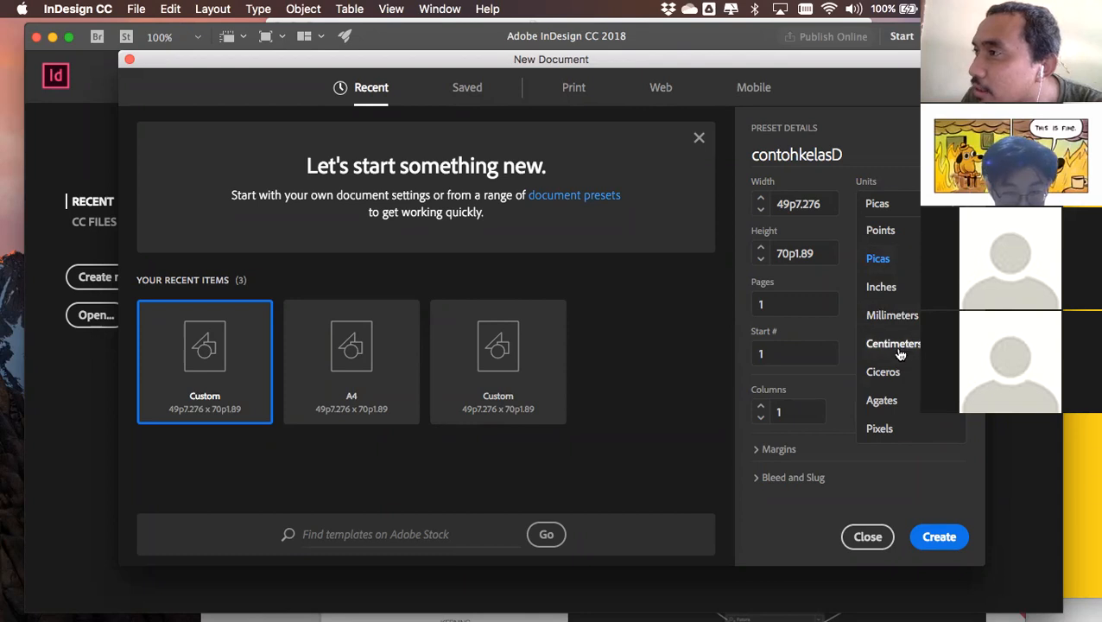
left_click(892, 315)
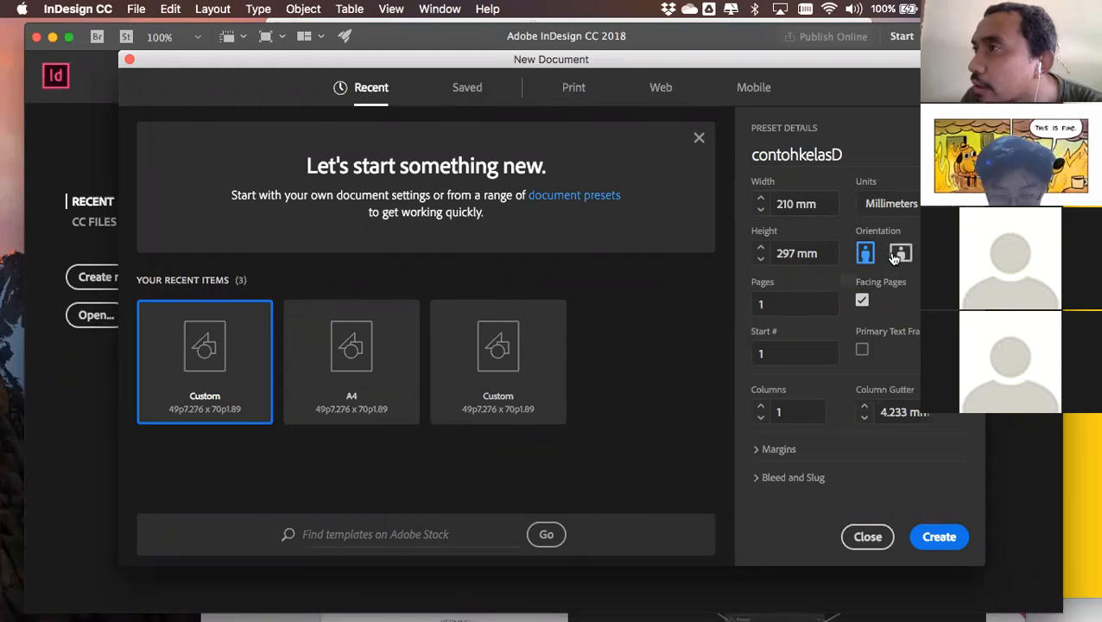
left_click(771, 304)
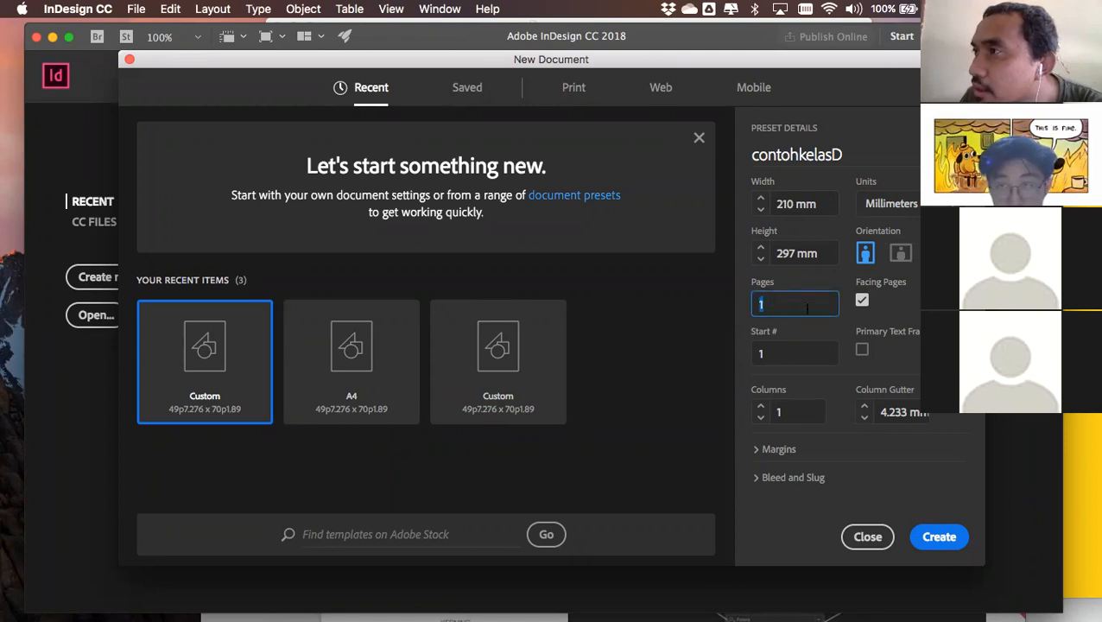
type("1")
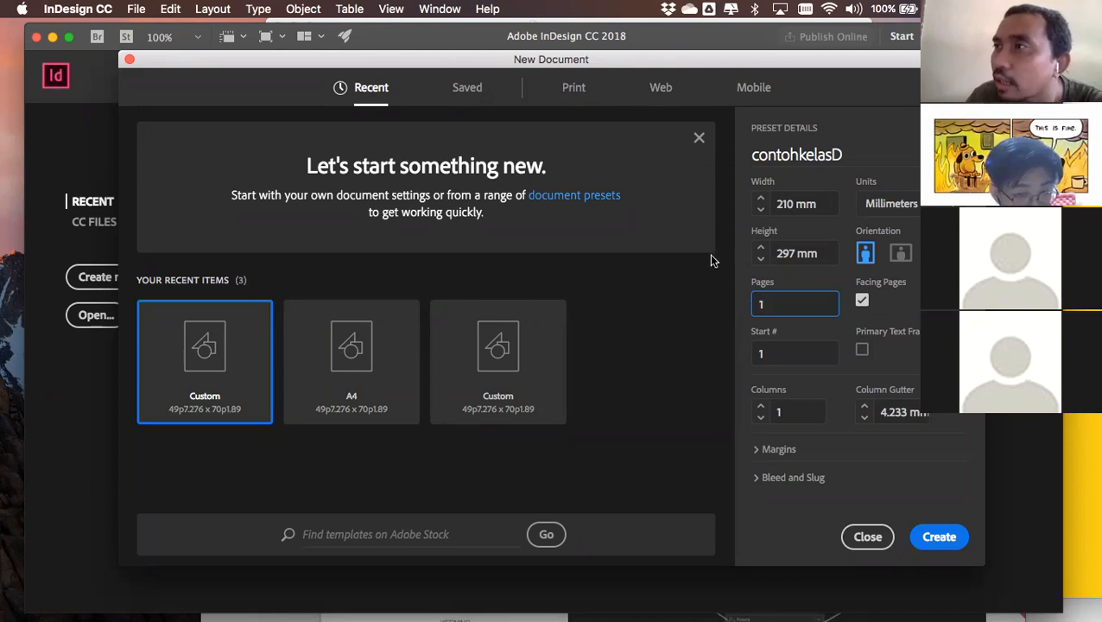
key("BackSpace")
type("5")
left_click(903, 311)
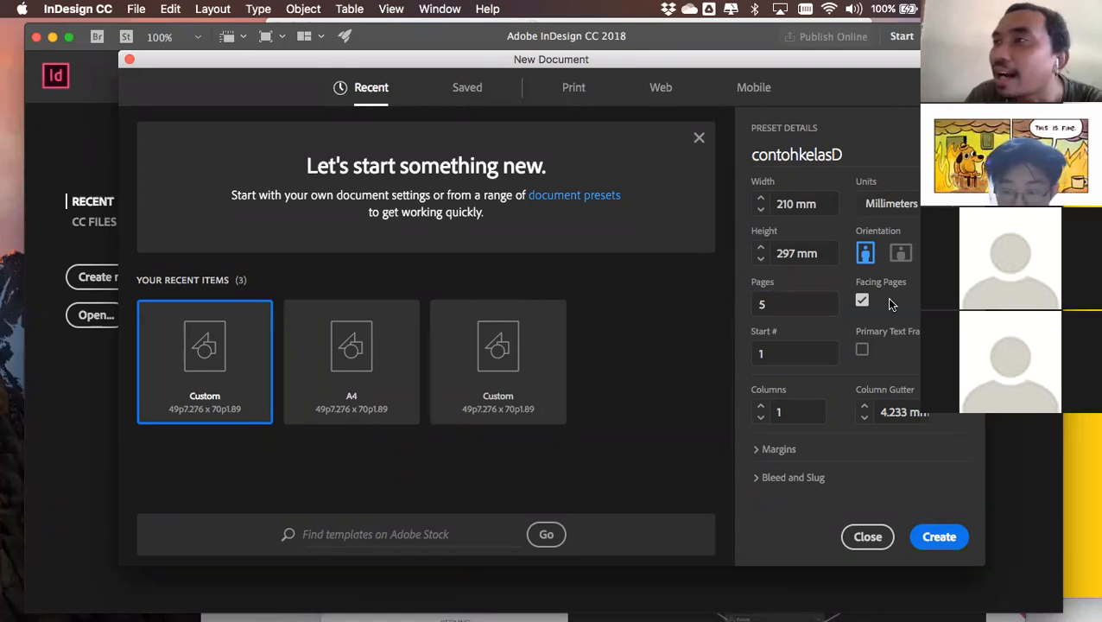
Set the page layout to 2 columns with a 5 mm column gutter
left_click(782, 412)
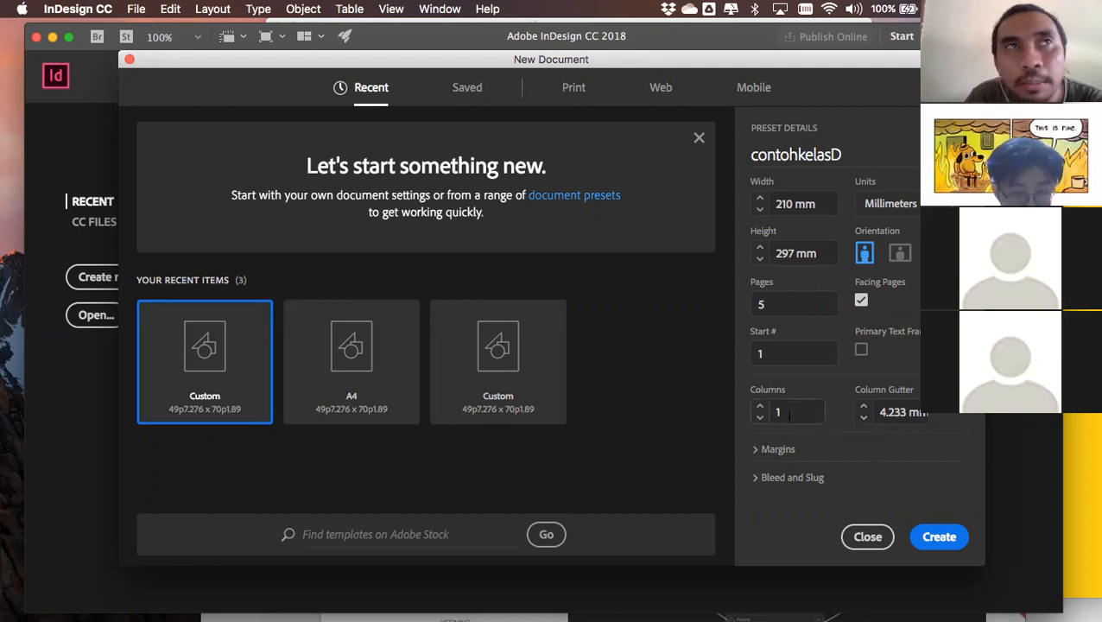
left_click(760, 407)
left_click(760, 408)
left_click(759, 407)
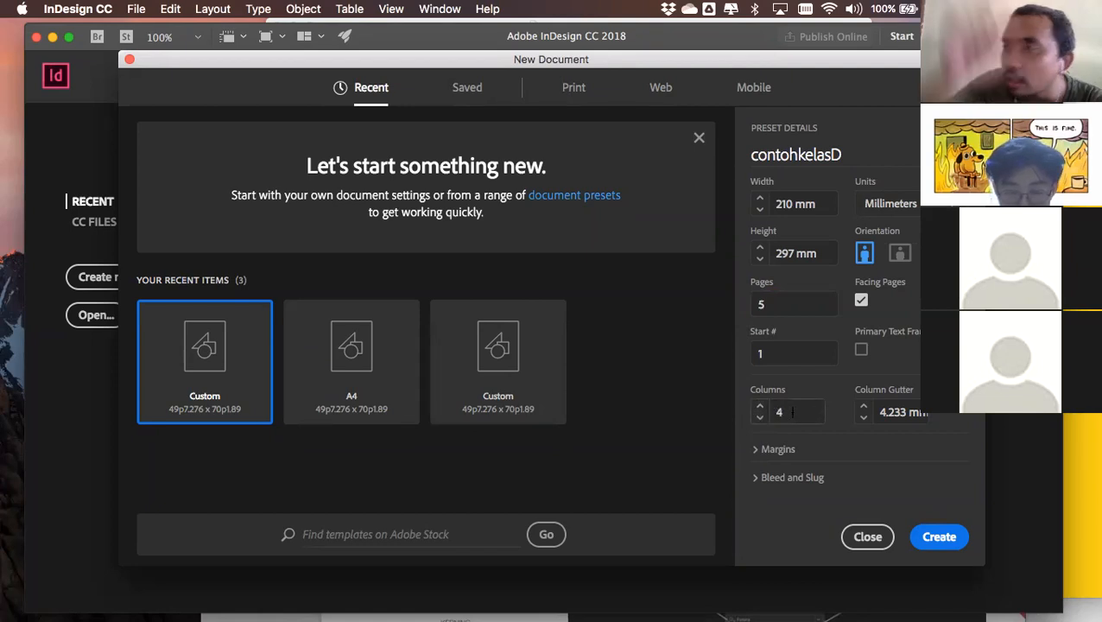
double_click(785, 412)
type("2")
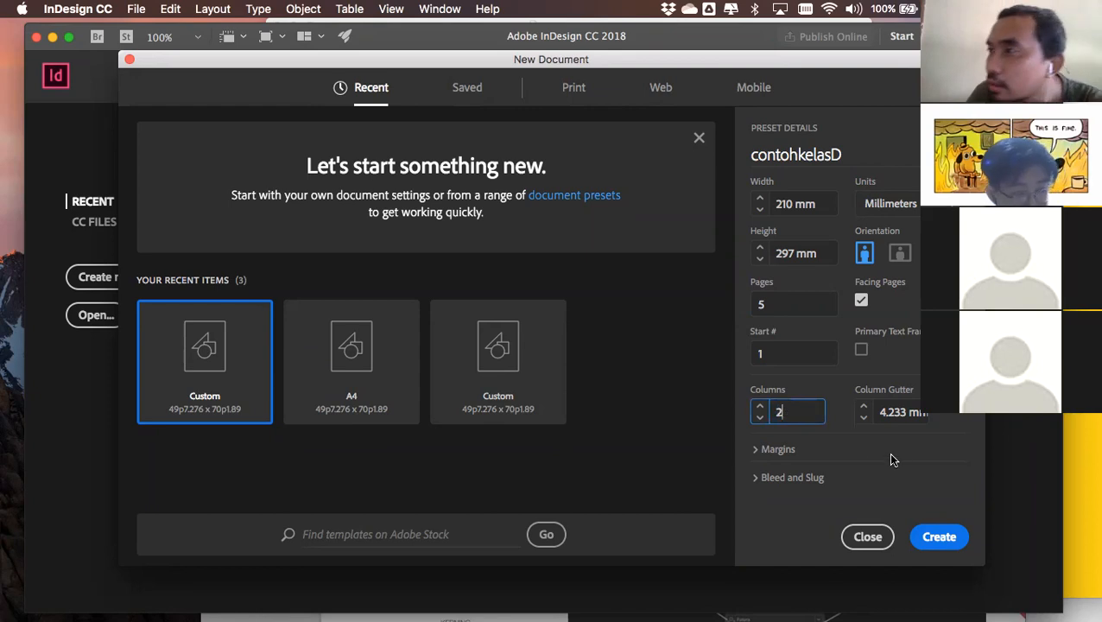
left_click(777, 449)
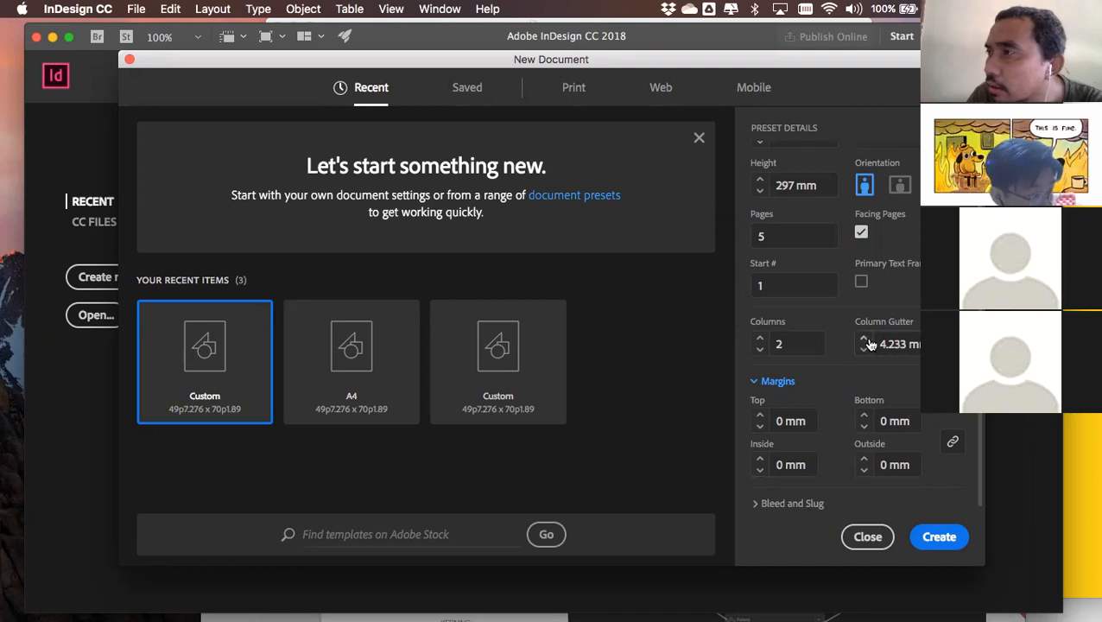
left_click(864, 339)
left_click(865, 349)
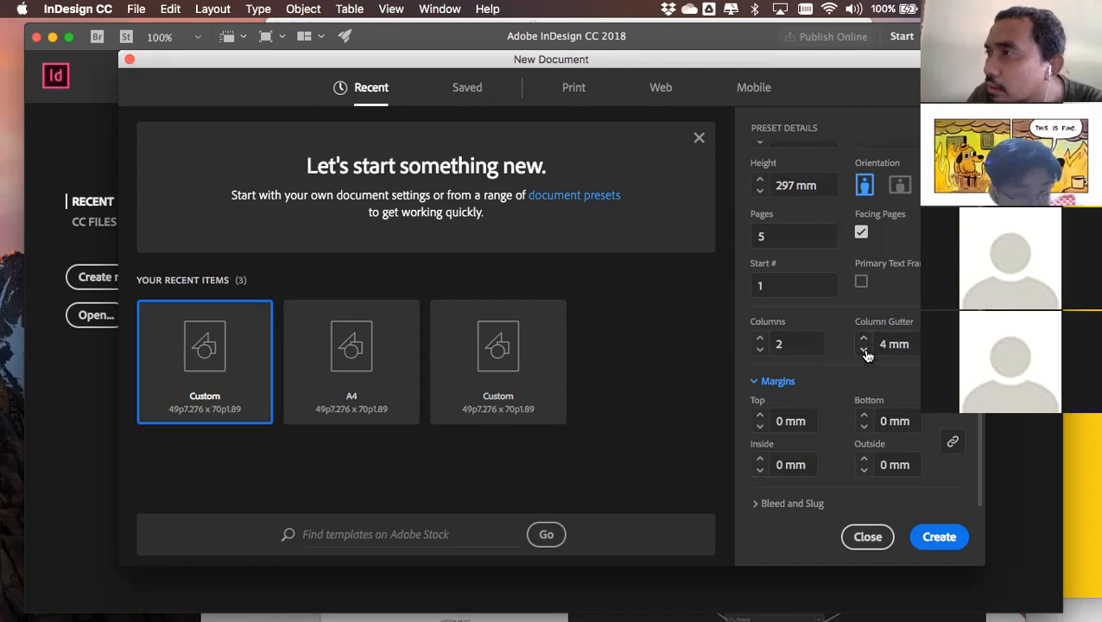
left_click(864, 338)
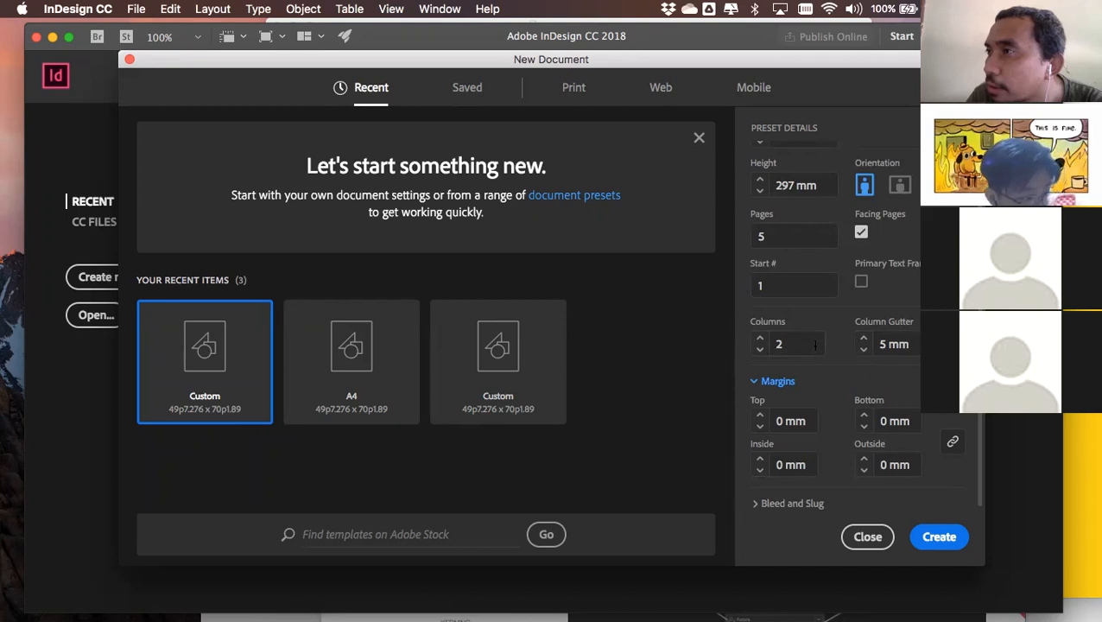
Set all four linked page margins to 2 mm
scroll(816, 346, "up", 4)
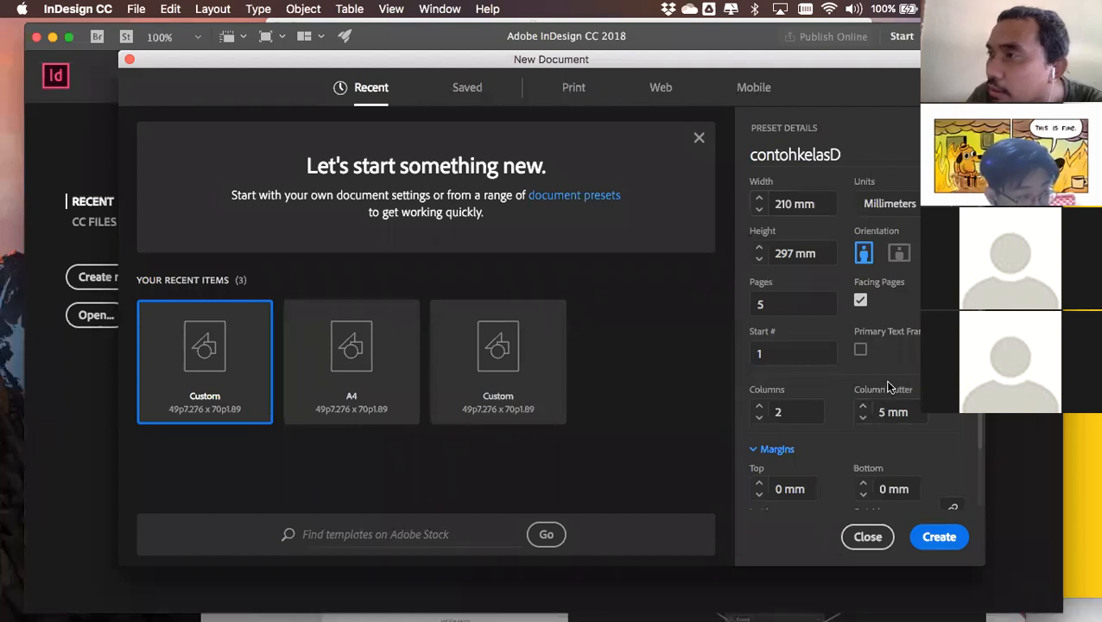
scroll(889, 388, "down", 4)
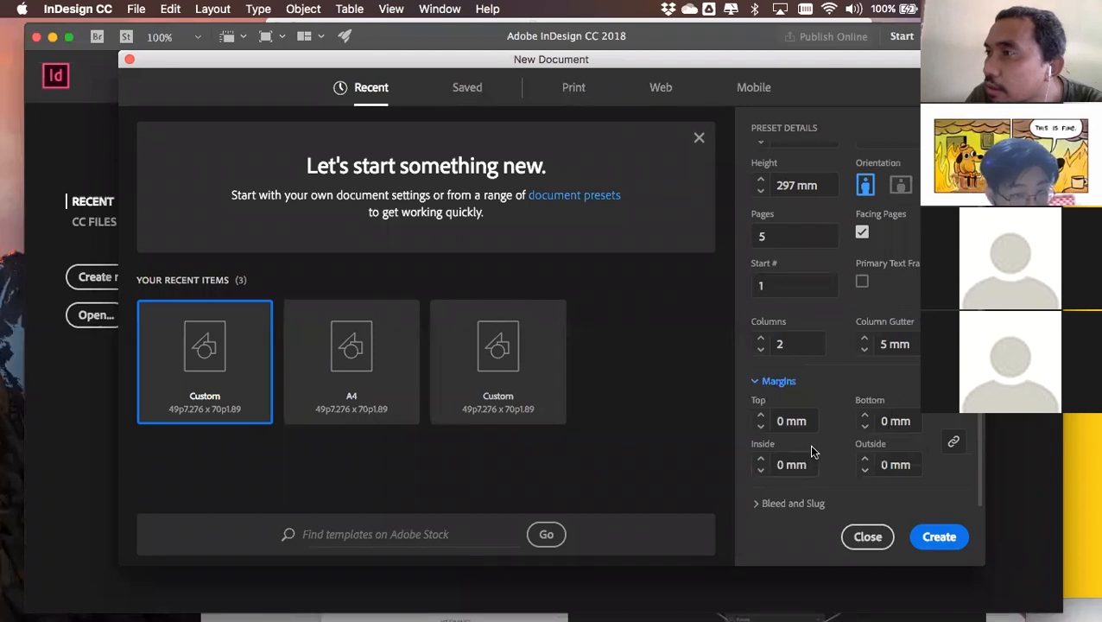
scroll(811, 452, "up", 1)
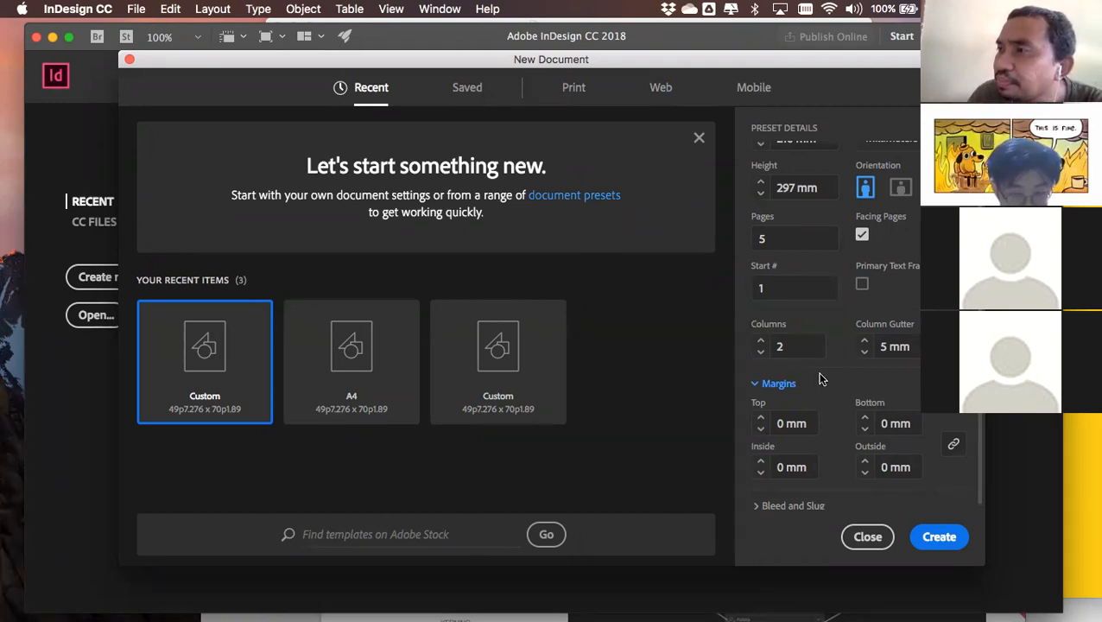
left_click(783, 418)
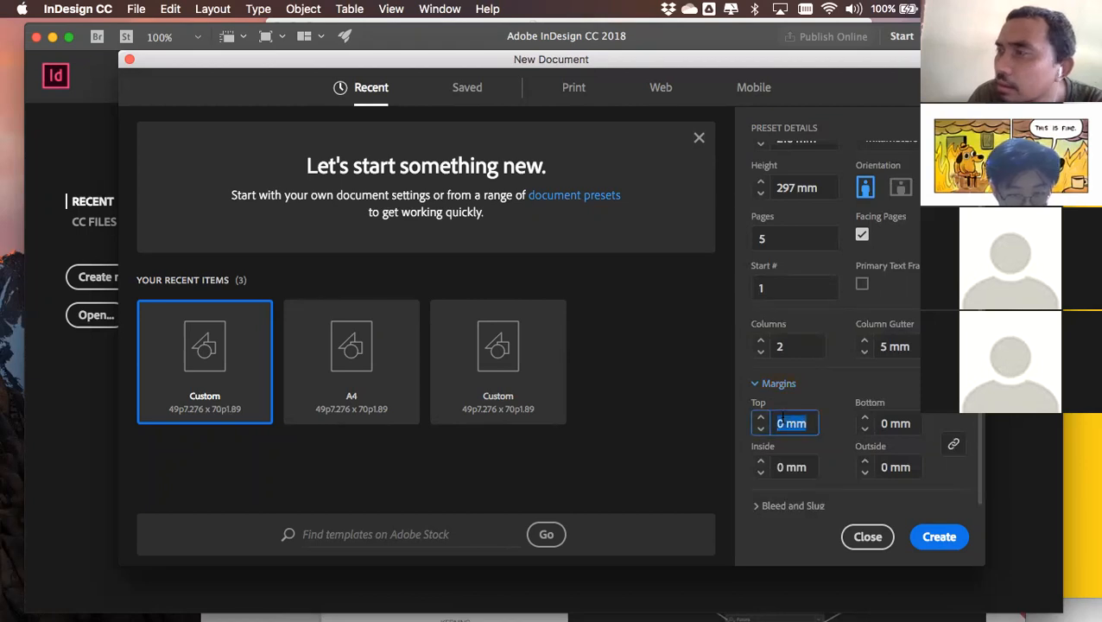
left_click(782, 418)
key("BackSpace")
type("2")
left_click(810, 392)
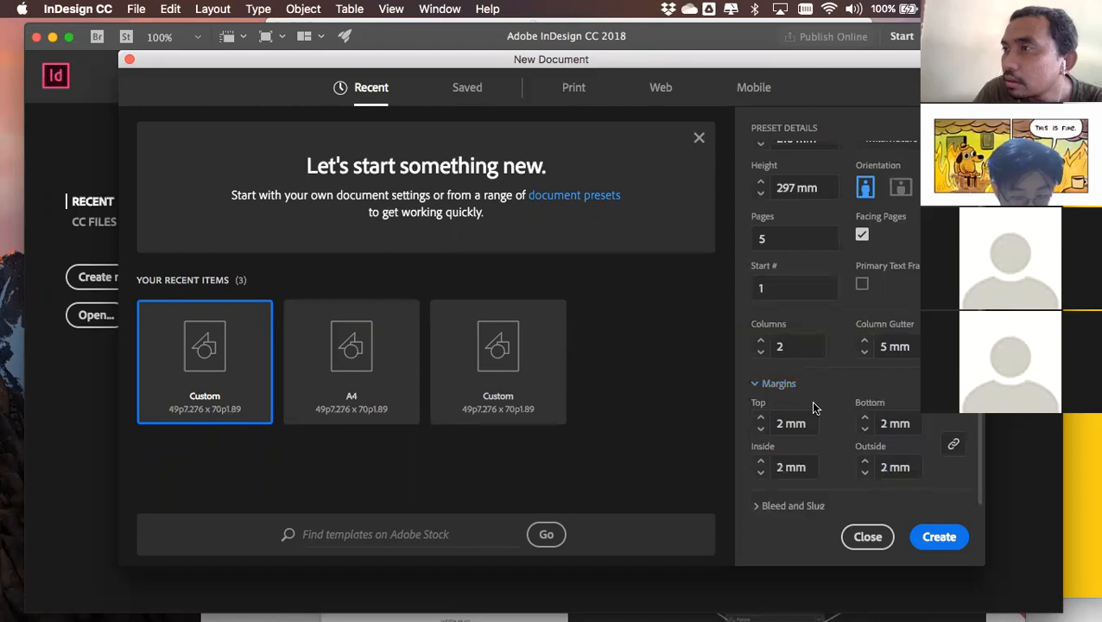
Unlink the margin settings, try an inside margin of 3 mm and return it to 2 mm
left_click(954, 446)
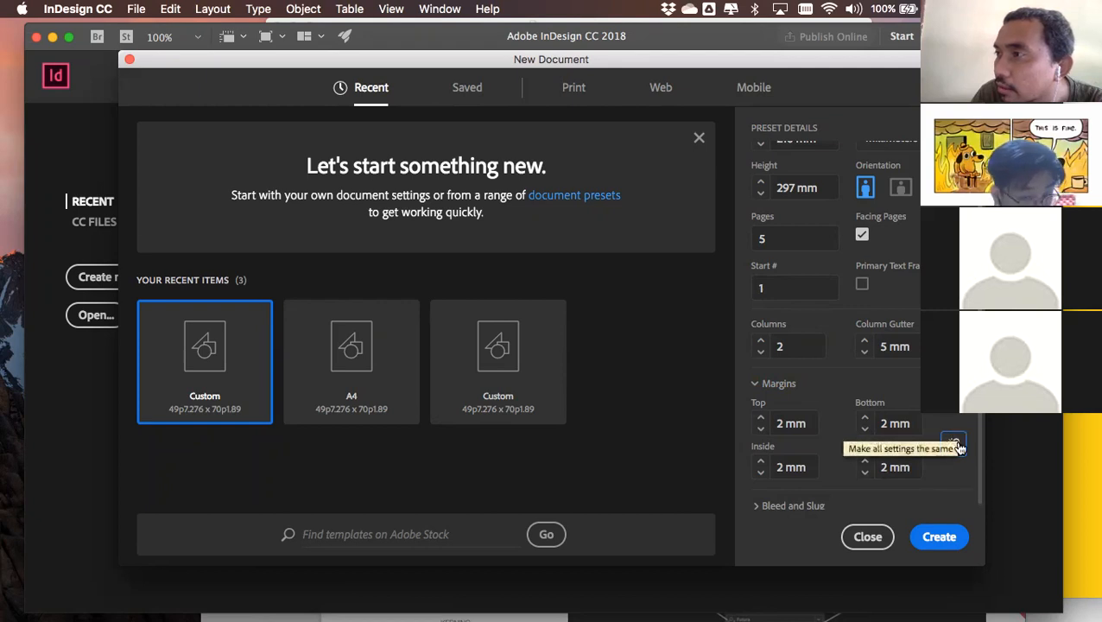
left_click(787, 467)
left_click(783, 464)
key("BackSpace")
type("3")
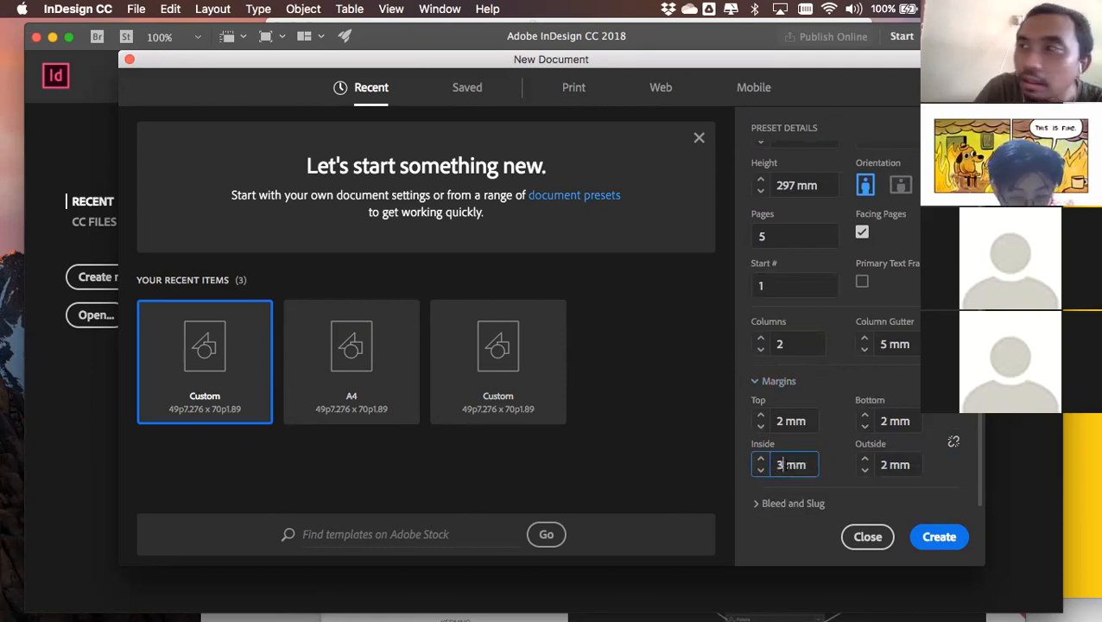
left_click(838, 477)
left_click(752, 469)
type("2")
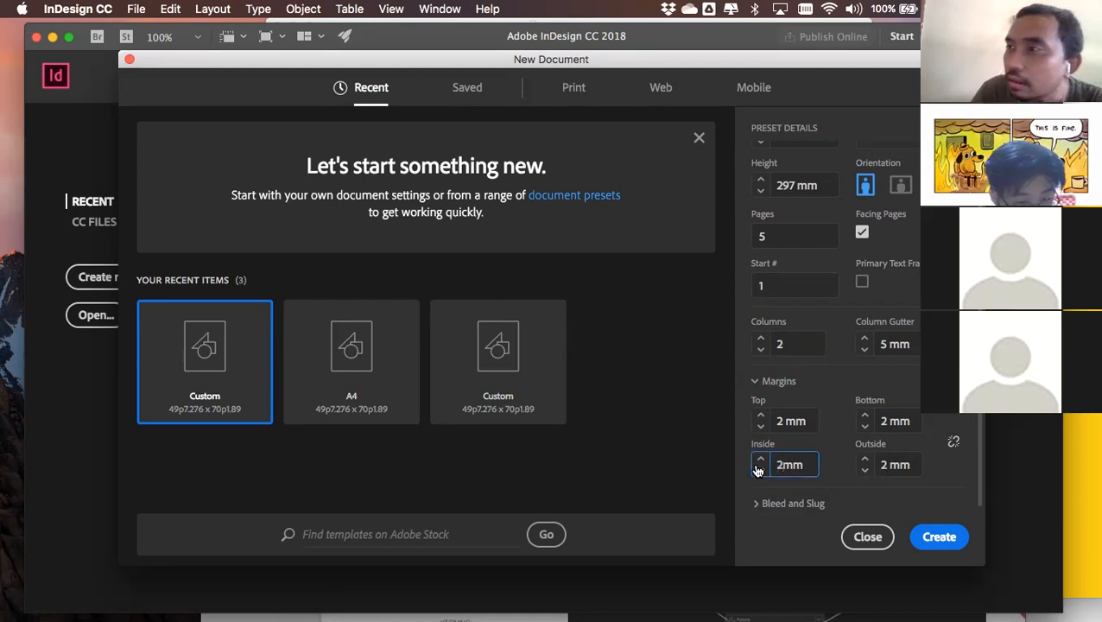
left_click(850, 491)
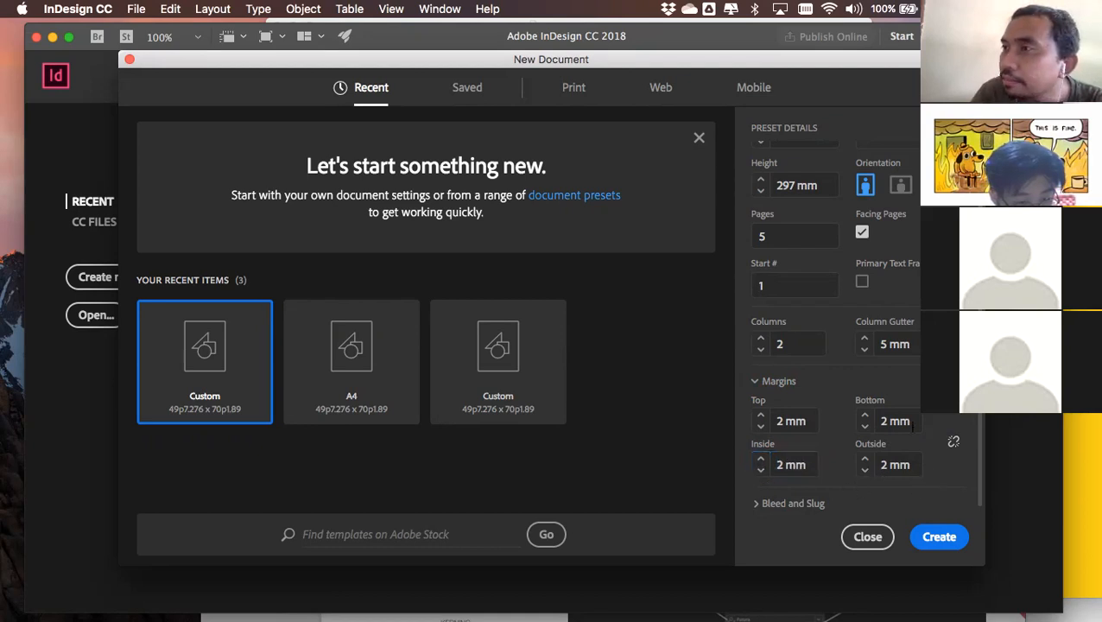
Create the document with the chosen settings
left_click(937, 535)
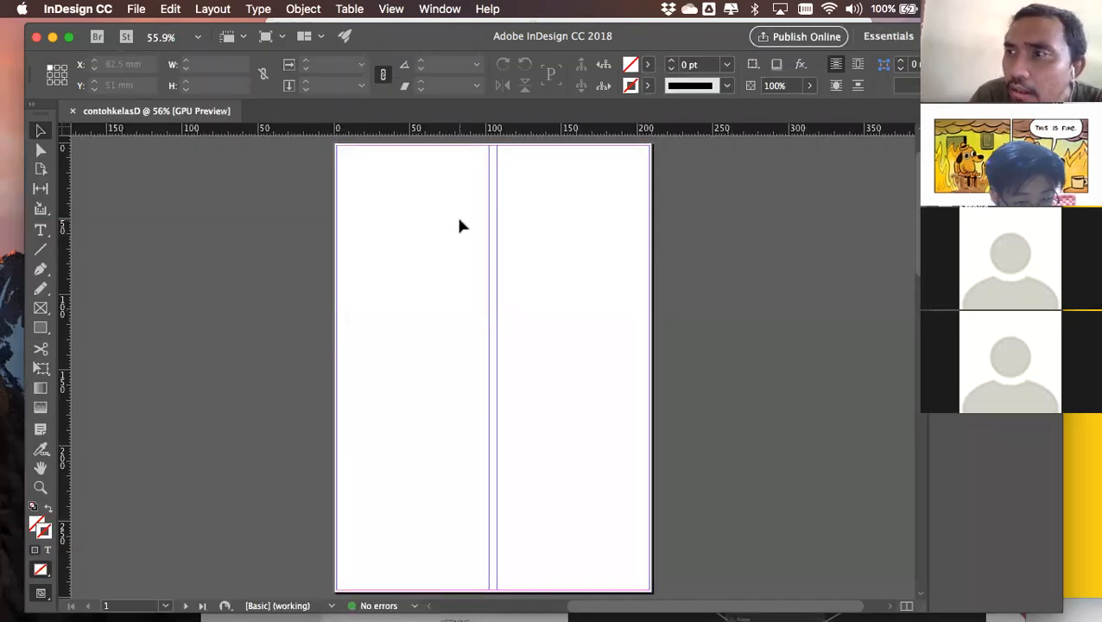
Look through the document's pages and facing spreads, and examine the margin and column guides on page 1 up close
scroll(459, 226, "down", 15)
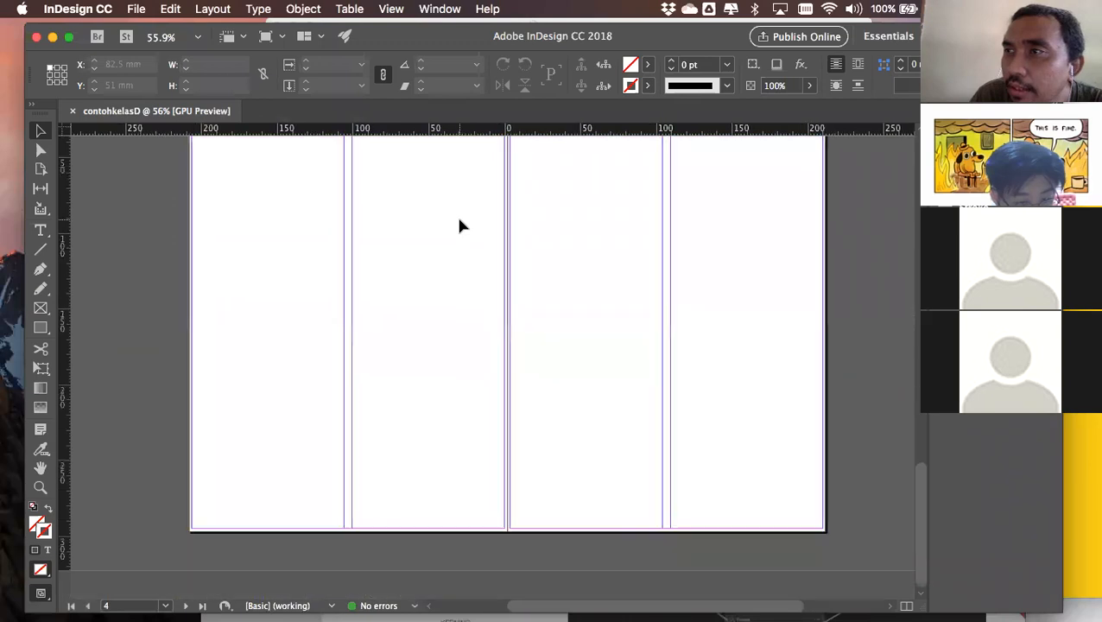
scroll(460, 227, "up", 15)
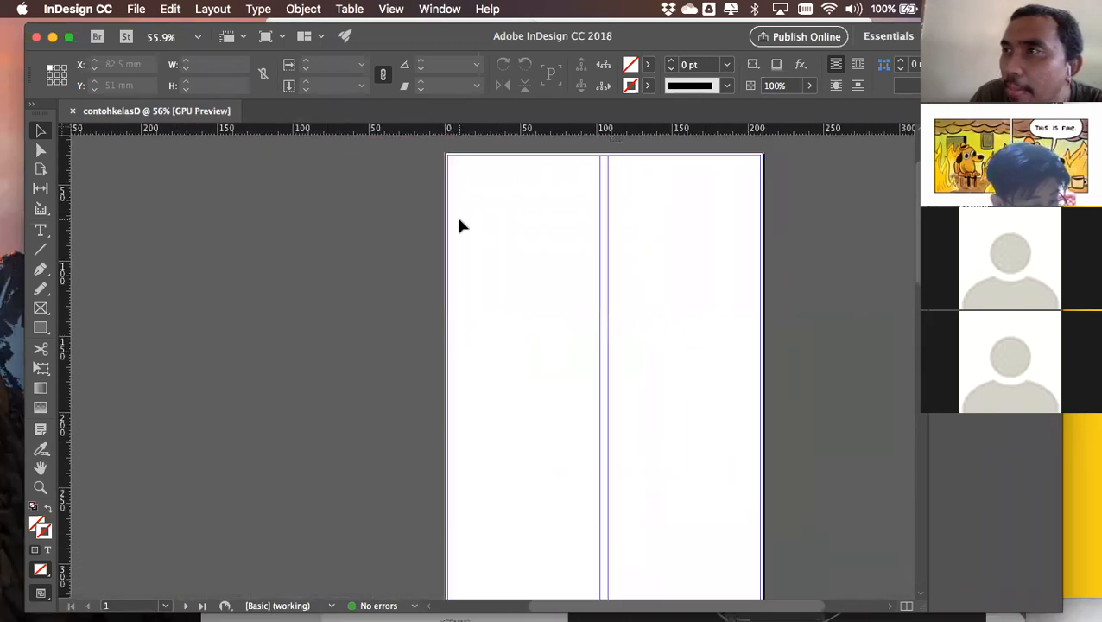
scroll(459, 226, "up", 2)
scroll(459, 226, "right", 2)
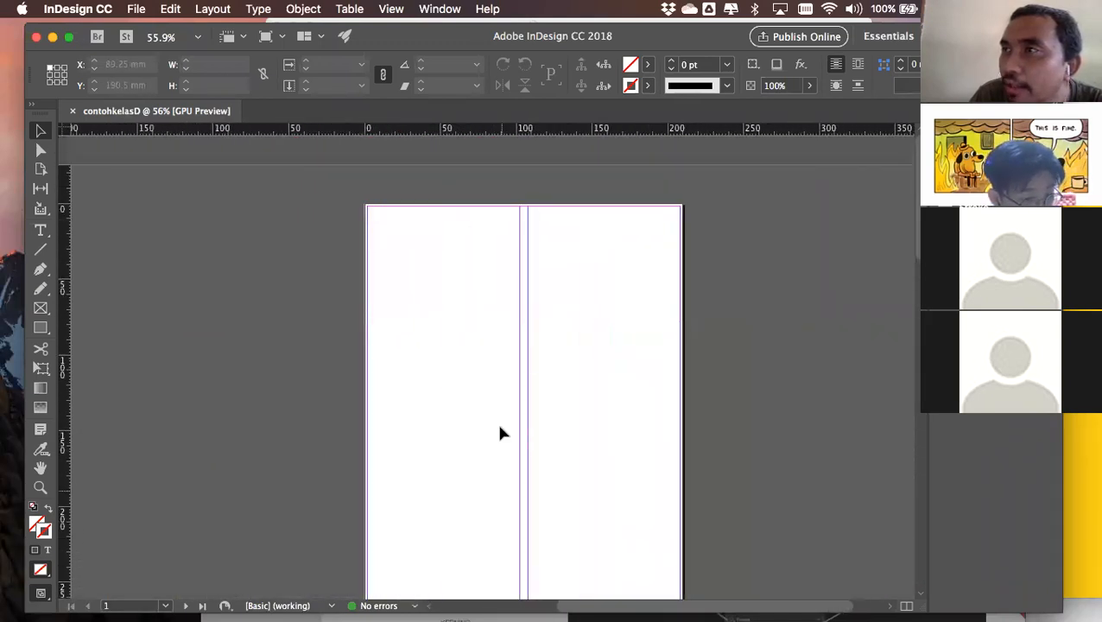
scroll(507, 354, "down", 5)
scroll(507, 354, "left", 2)
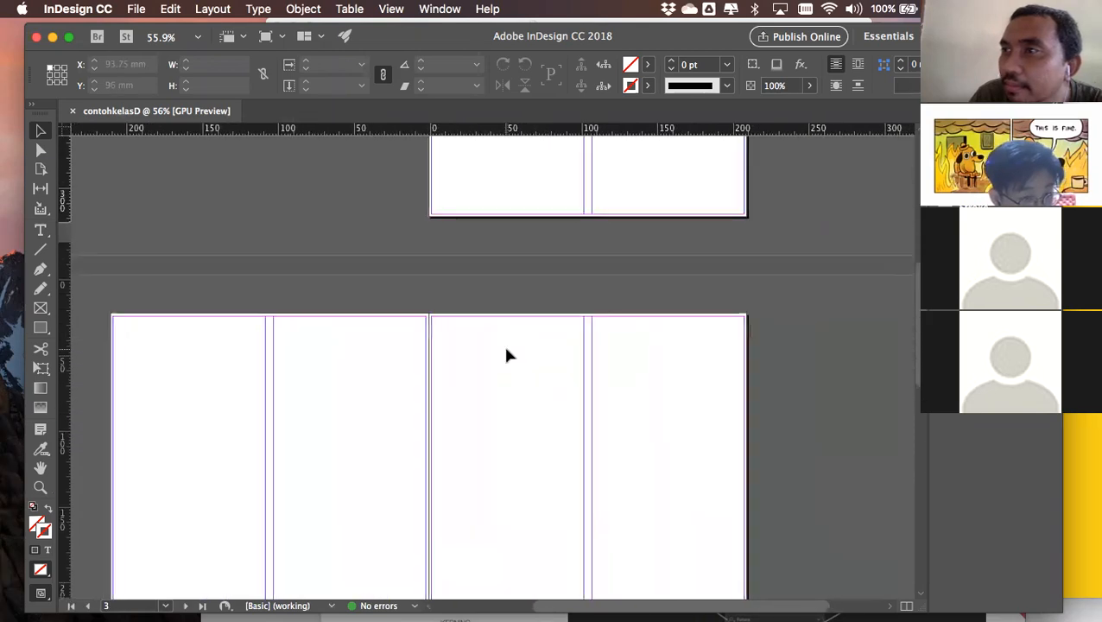
scroll(507, 354, "up", 5)
scroll(507, 354, "right", 1)
scroll(507, 354, "up", 1)
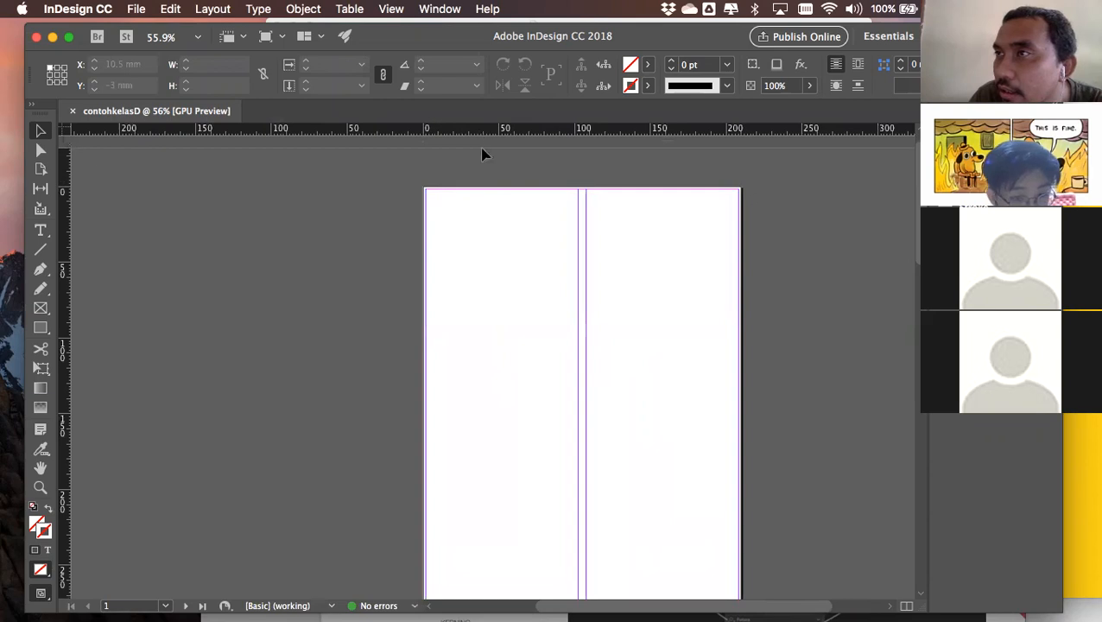
scroll(487, 175, "up", 6)
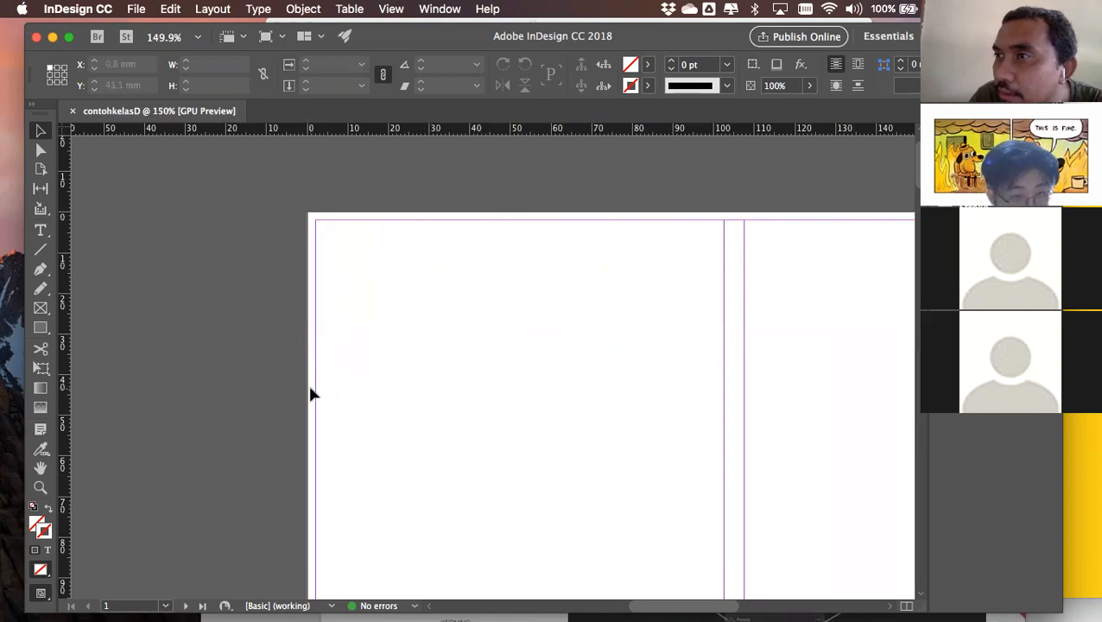
scroll(428, 386, "right", 6)
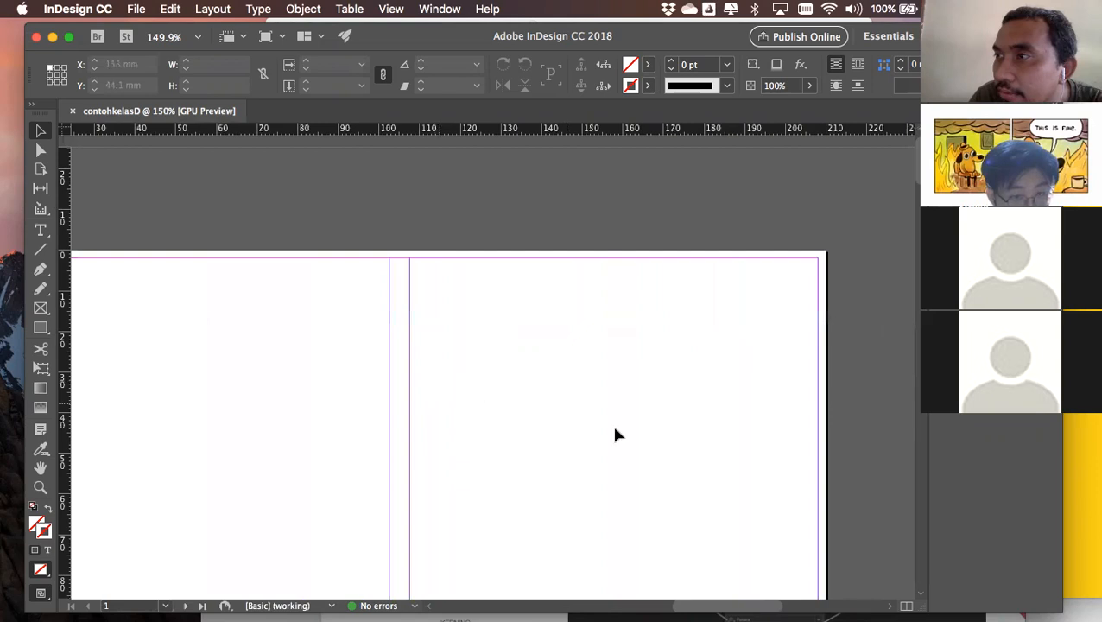
Examine the bottom margins and column guides between consecutive spreads, and review the whole of page 1
scroll(568, 471, "down", 10)
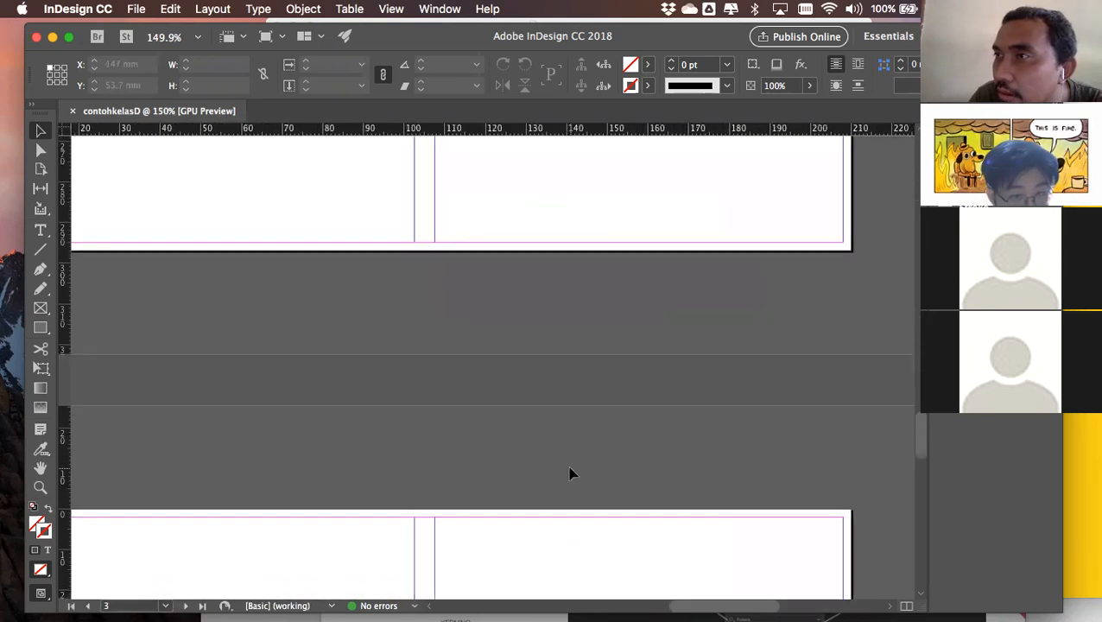
scroll(434, 248, "up", 5)
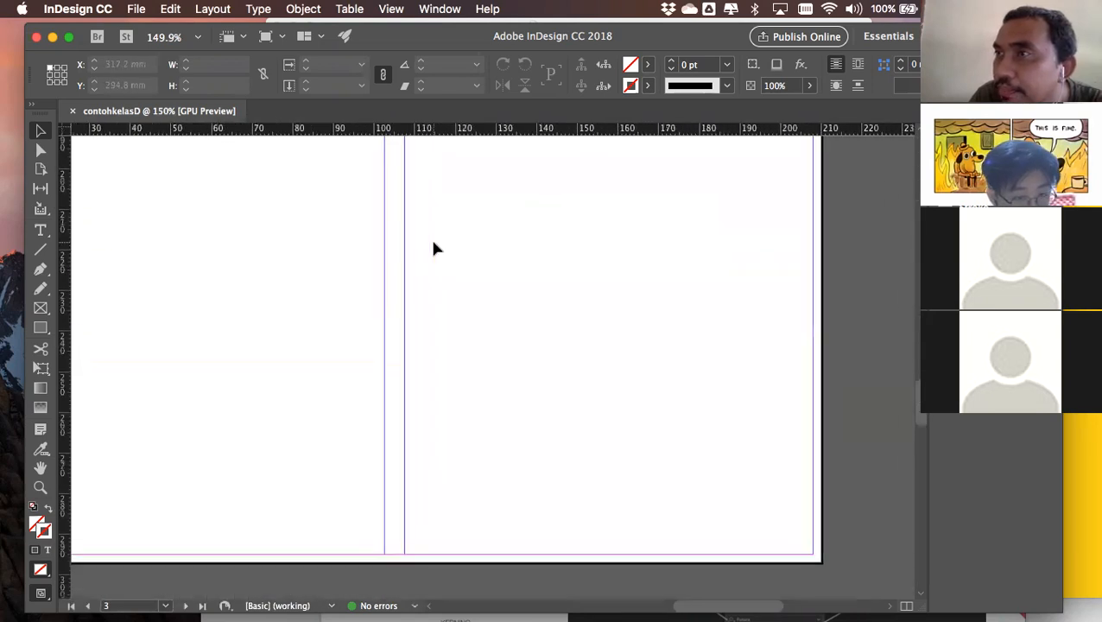
scroll(434, 248, "down", 6)
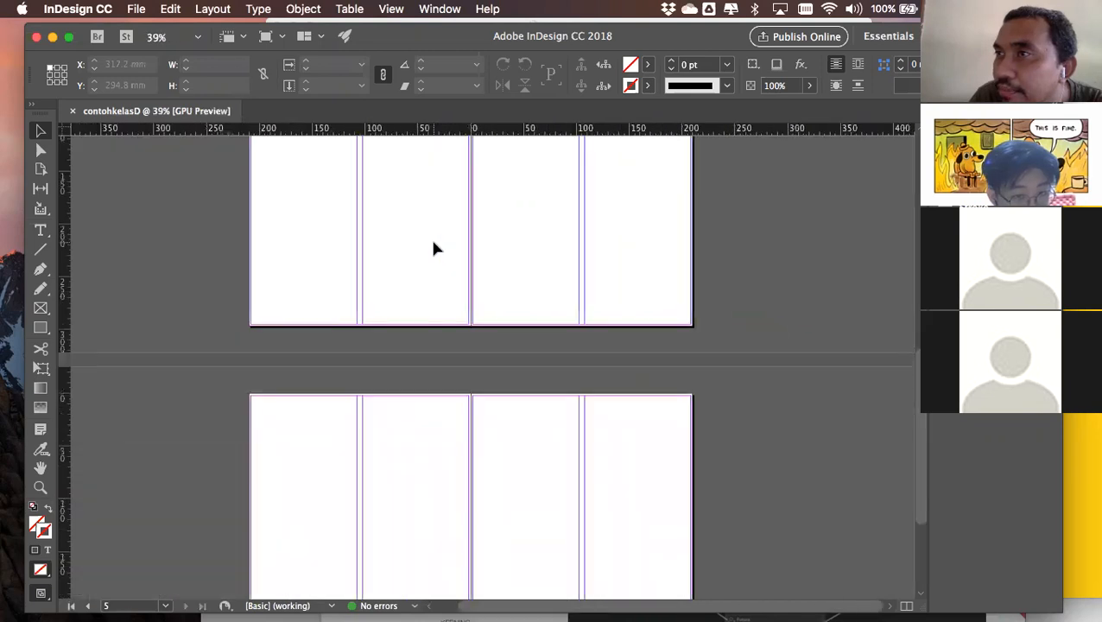
scroll(434, 249, "up", 10)
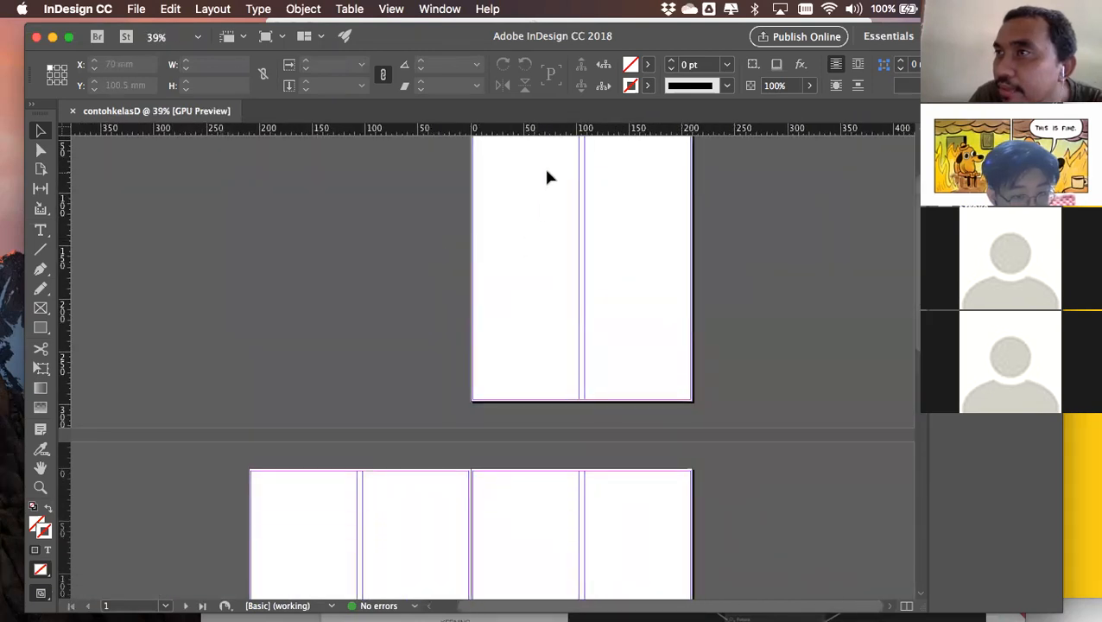
scroll(546, 199, "up", 2)
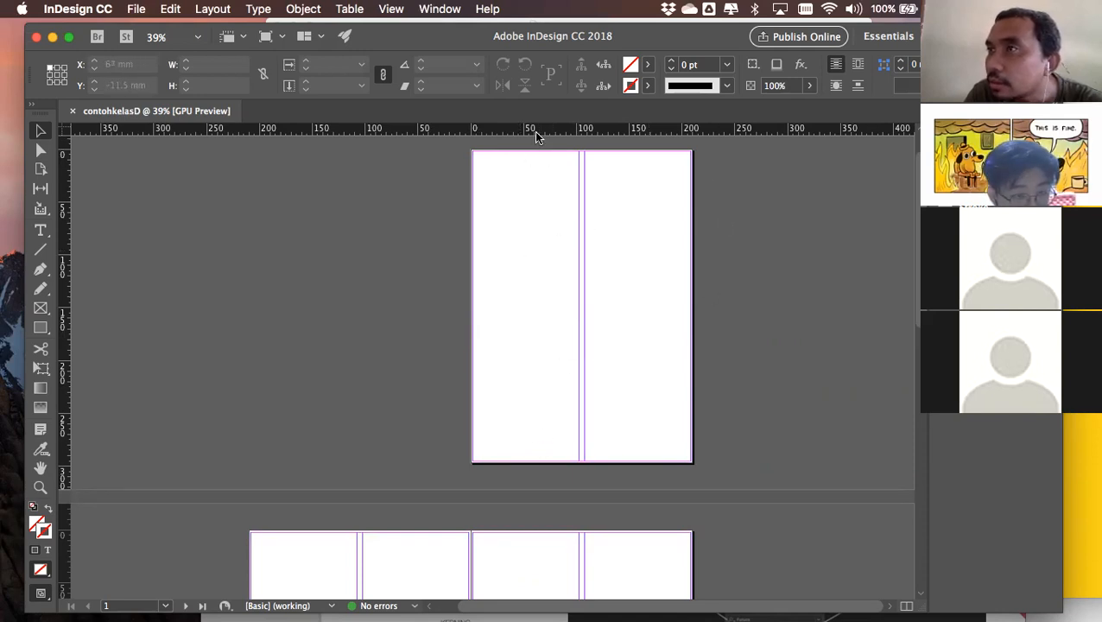
Try a horizontal ruler guide across page 1, moved to about 163.5 mm, and undo it
left_click_drag(535, 135, 670, 288)
left_click_drag(597, 289, 598, 323)
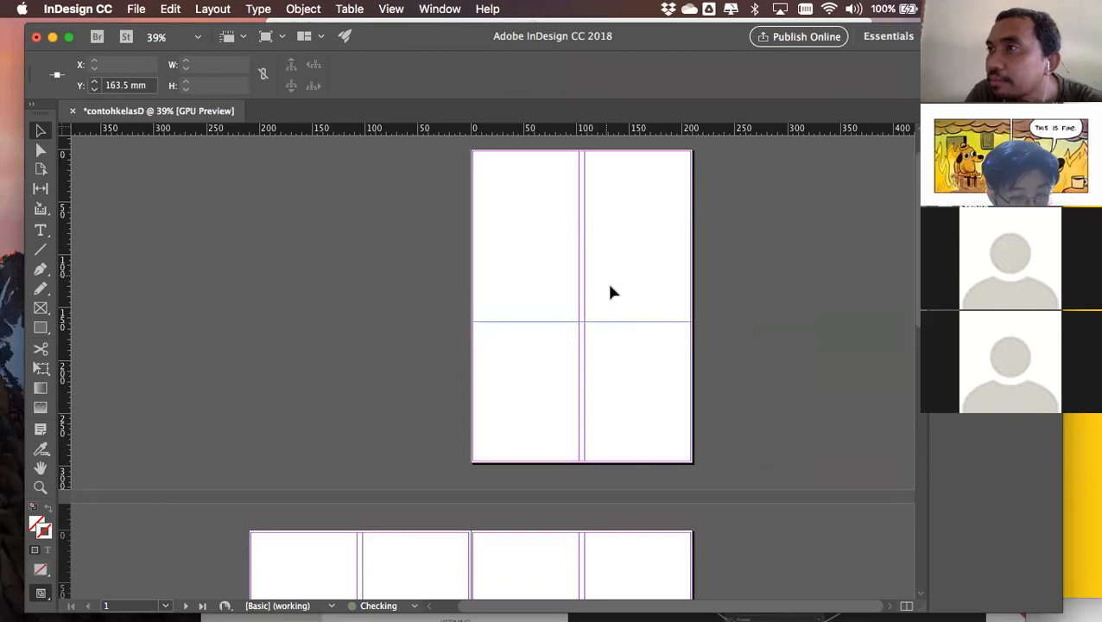
key("super+z")
key("super+z")
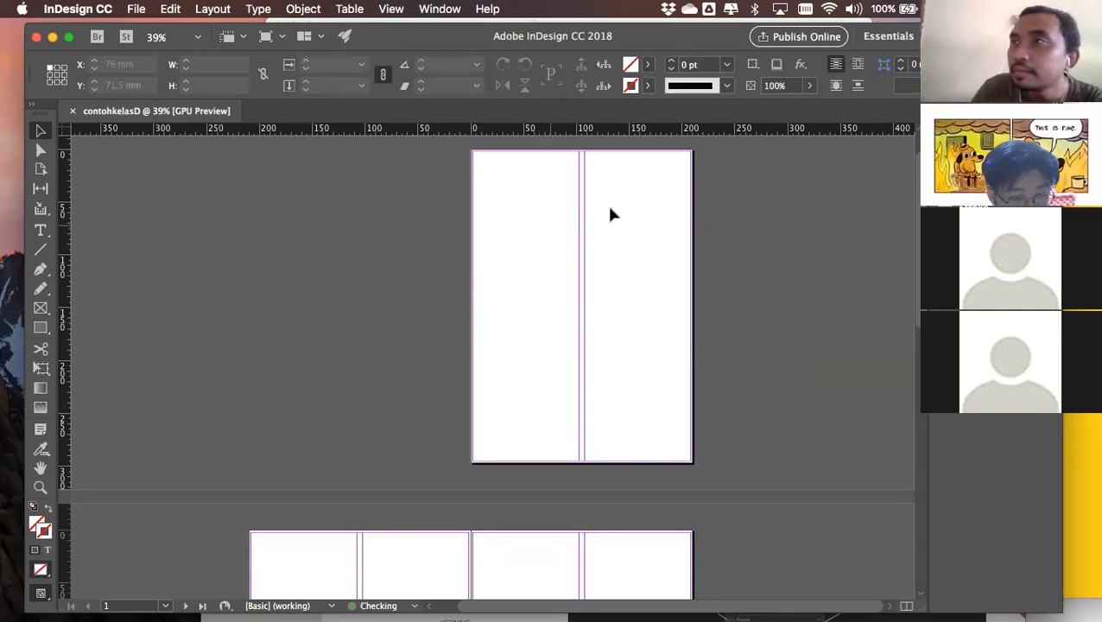
Compare the single first page with the facing spreads below it, both in overview and up close
scroll(769, 278, "left", 2)
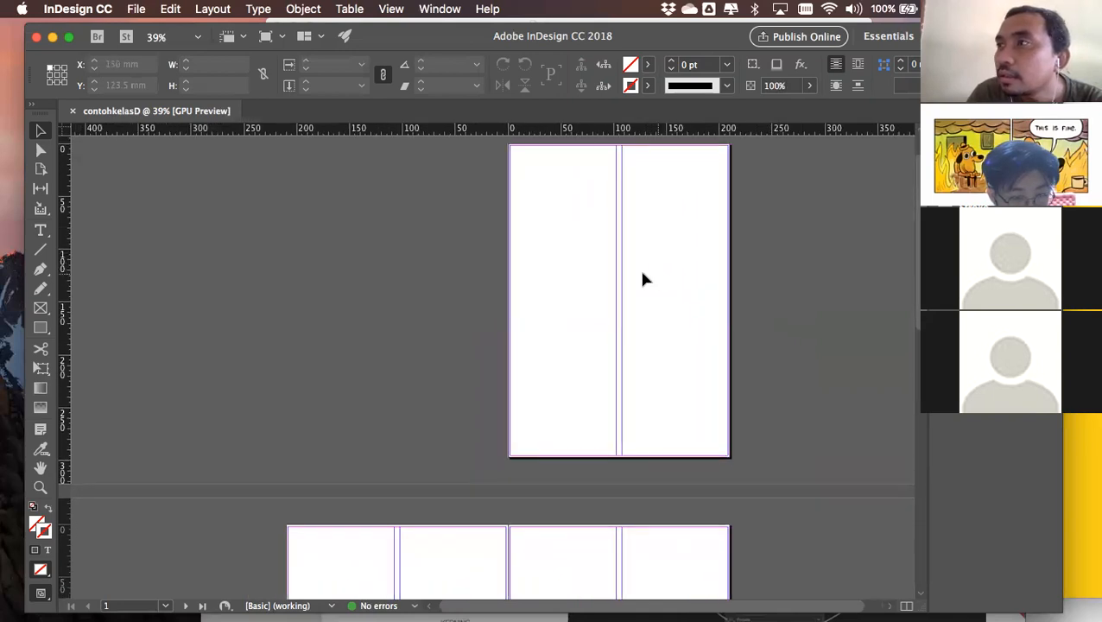
scroll(641, 273, "up", 3)
scroll(641, 273, "down", 1)
scroll(642, 273, "down", 3)
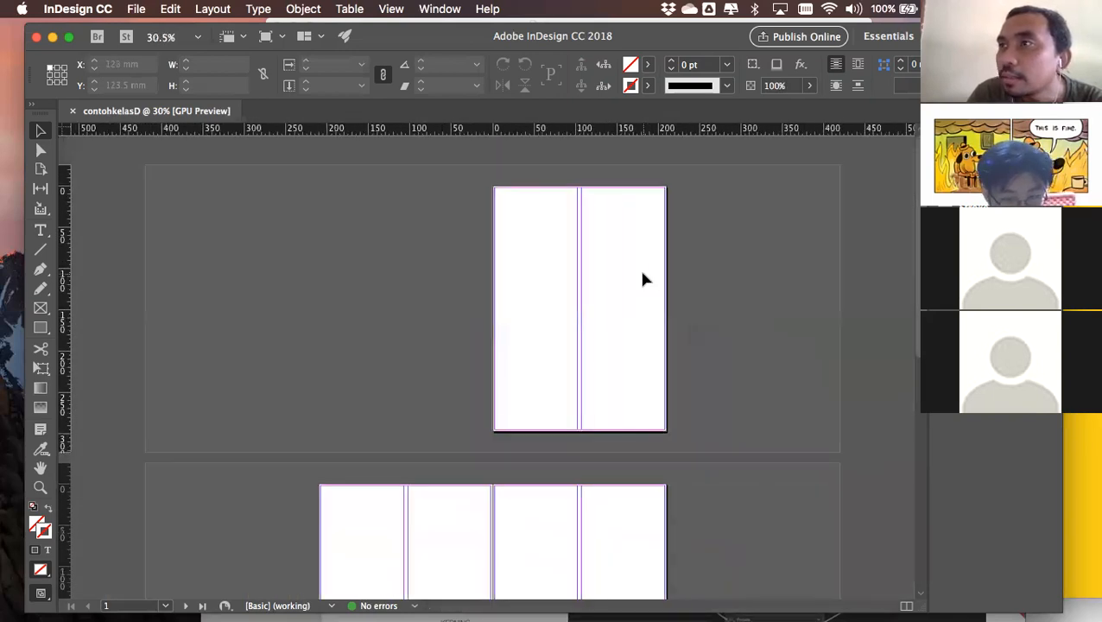
scroll(641, 278, "down", 2)
scroll(642, 278, "down", 5)
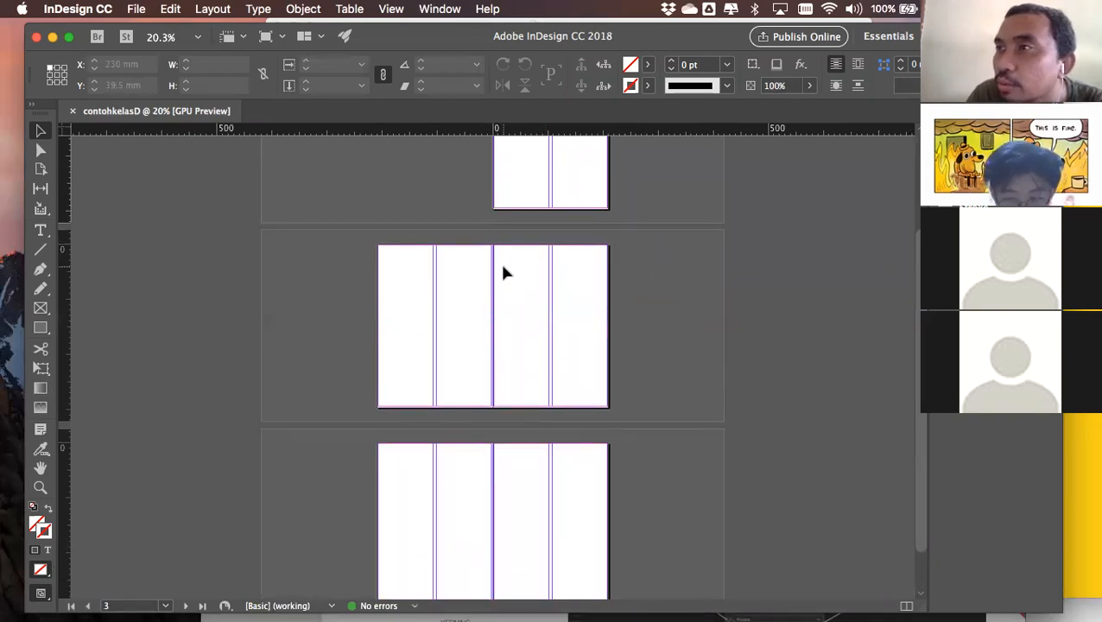
scroll(505, 273, "up", 1)
scroll(505, 273, "up", 4)
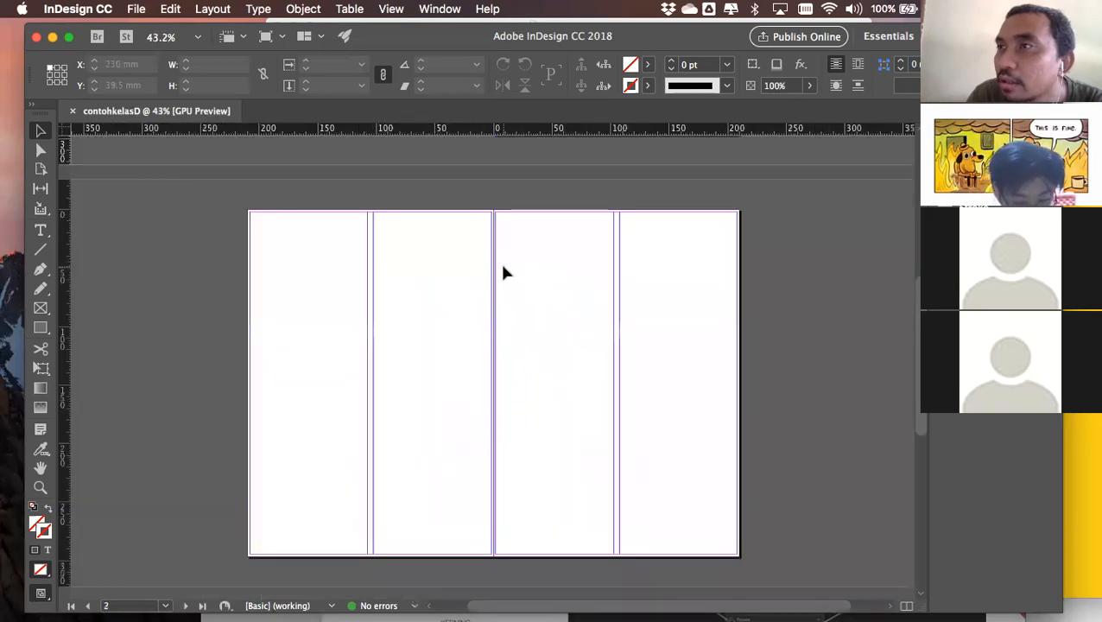
scroll(505, 272, "up", 8)
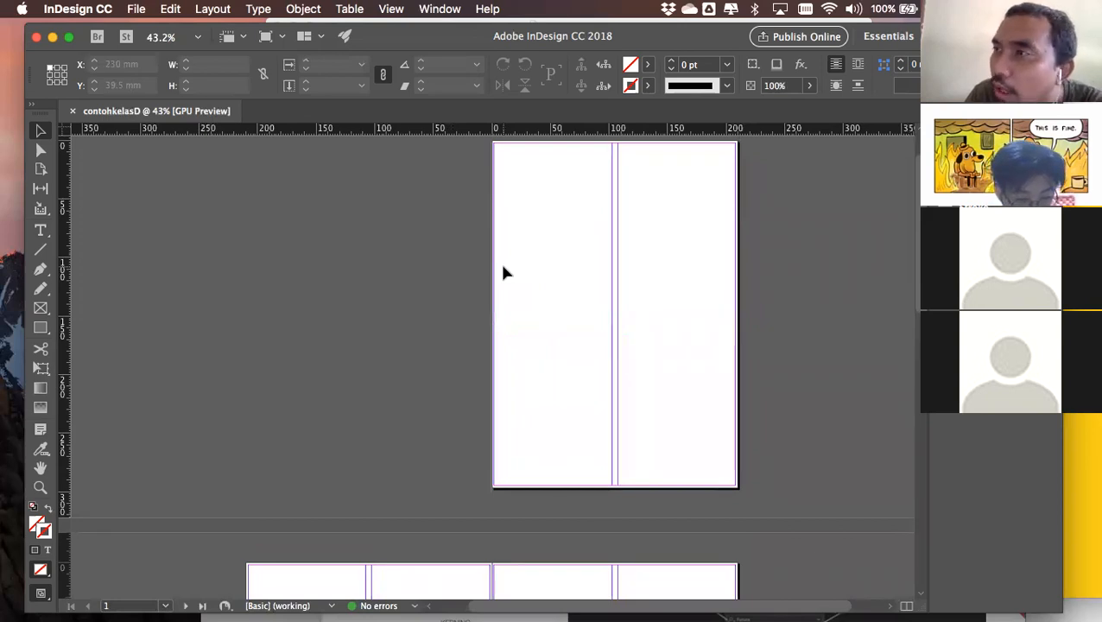
scroll(505, 273, "down", 3)
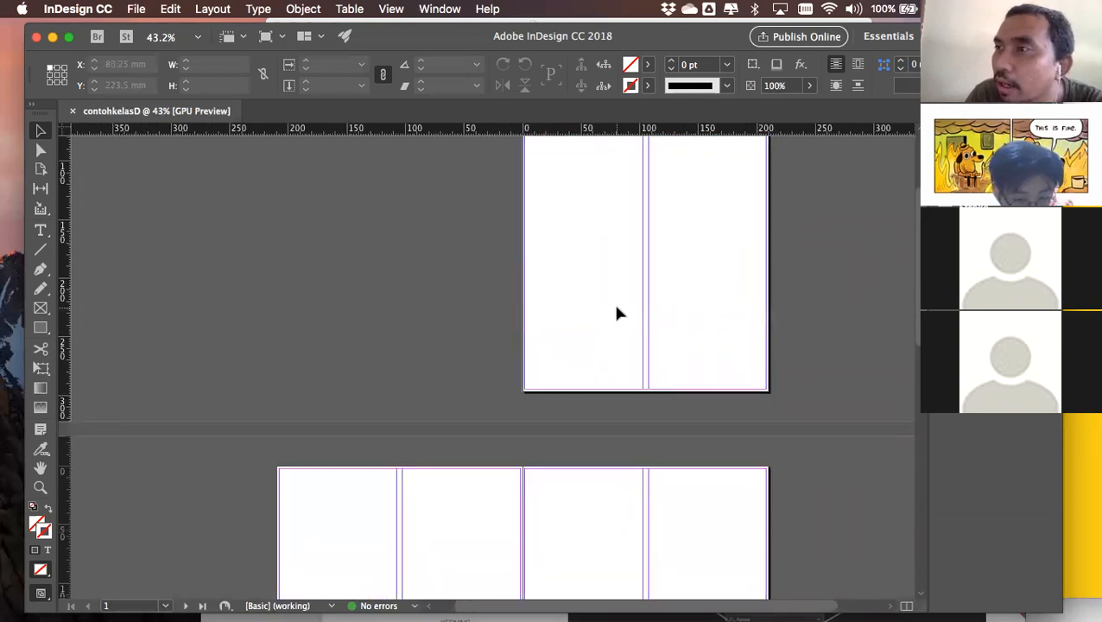
scroll(617, 314, "down", 8)
scroll(617, 313, "up", 4)
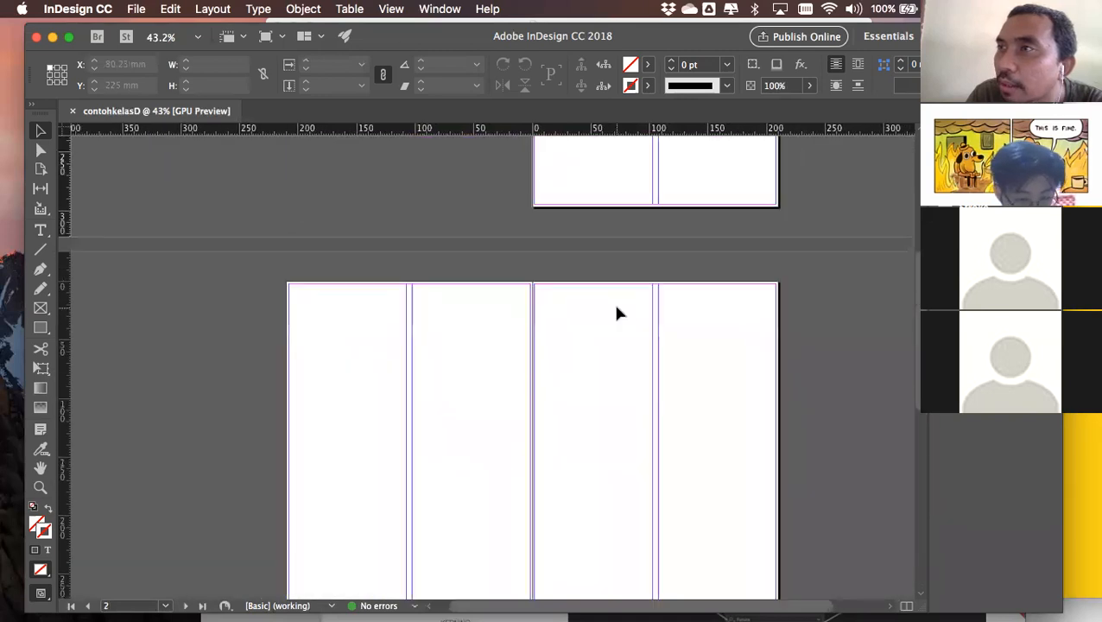
scroll(616, 313, "up", 5)
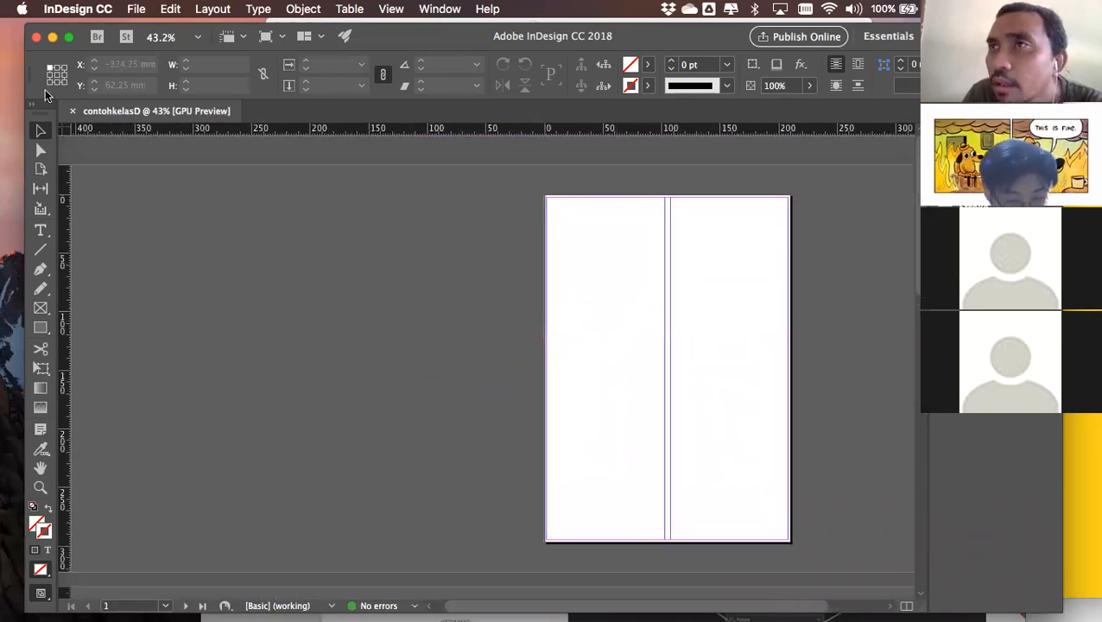
Detach the Tools panel so it floats freely, and shift the application window slightly away from it
left_click_drag(45, 107, 42, 161)
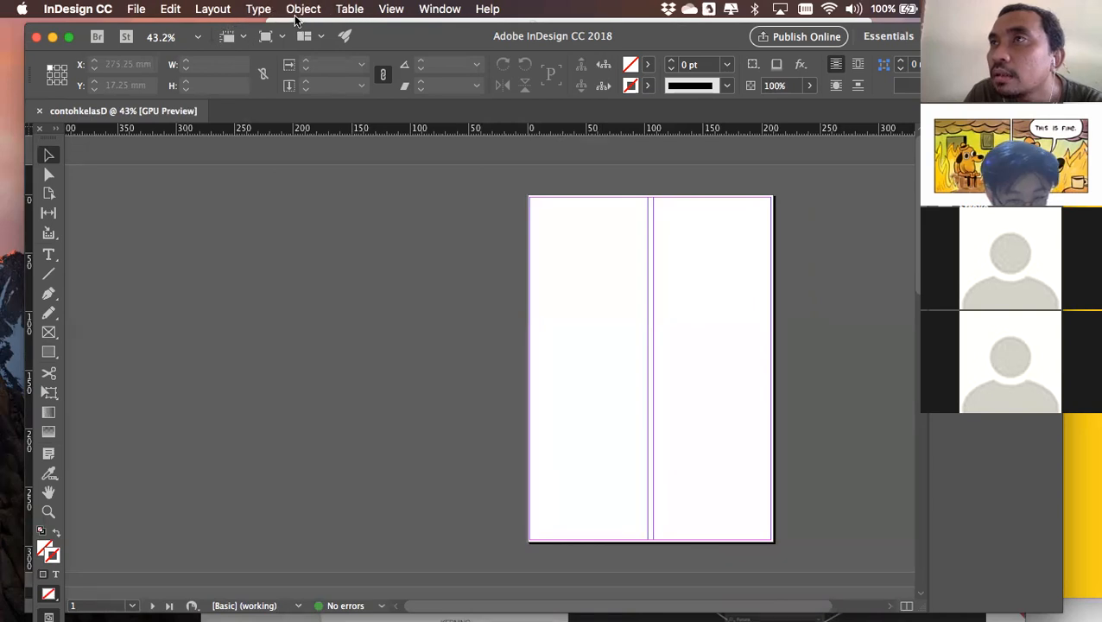
left_click(258, 9)
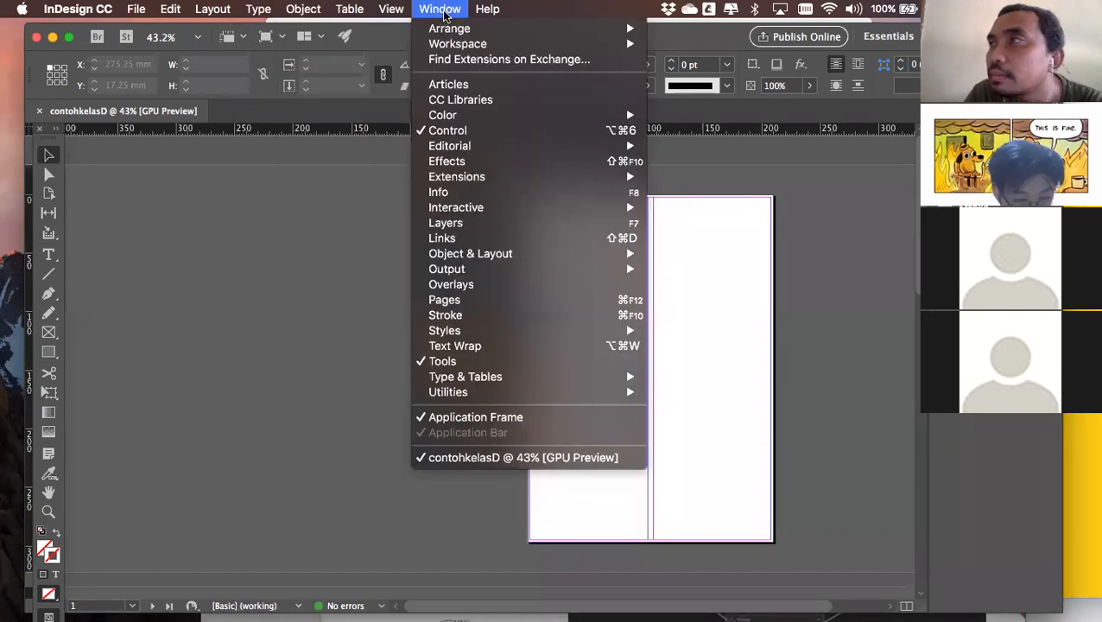
left_click(183, 331)
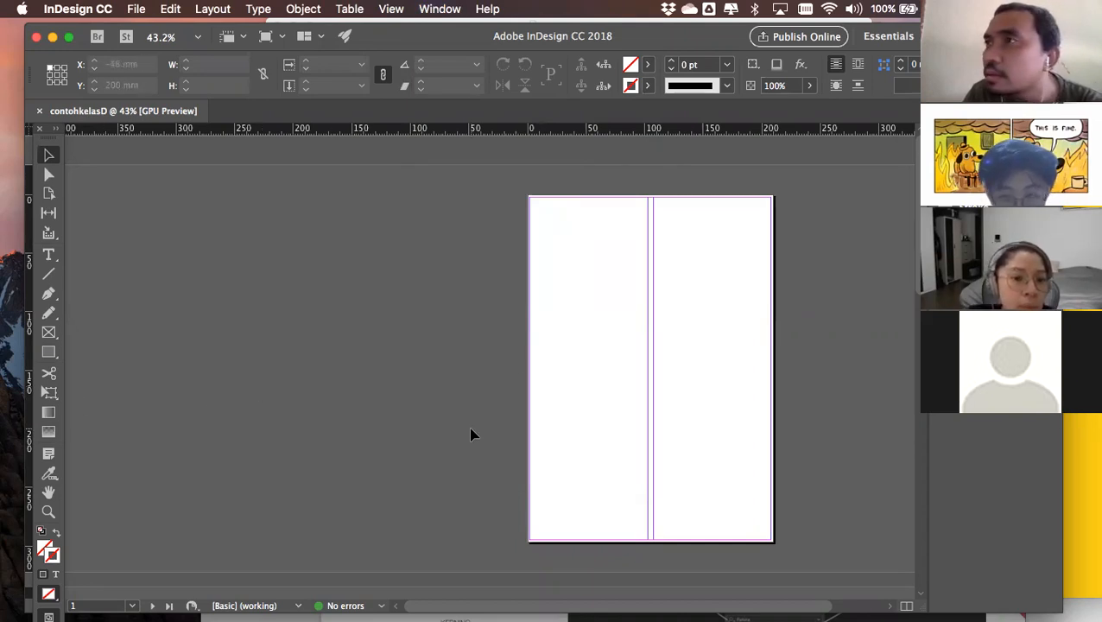
mouse_move(460, 37)
left_mouse_down()
mouse_move(505, 91)
mouse_move(476, 62)
mouse_move(482, 34)
left_mouse_up()
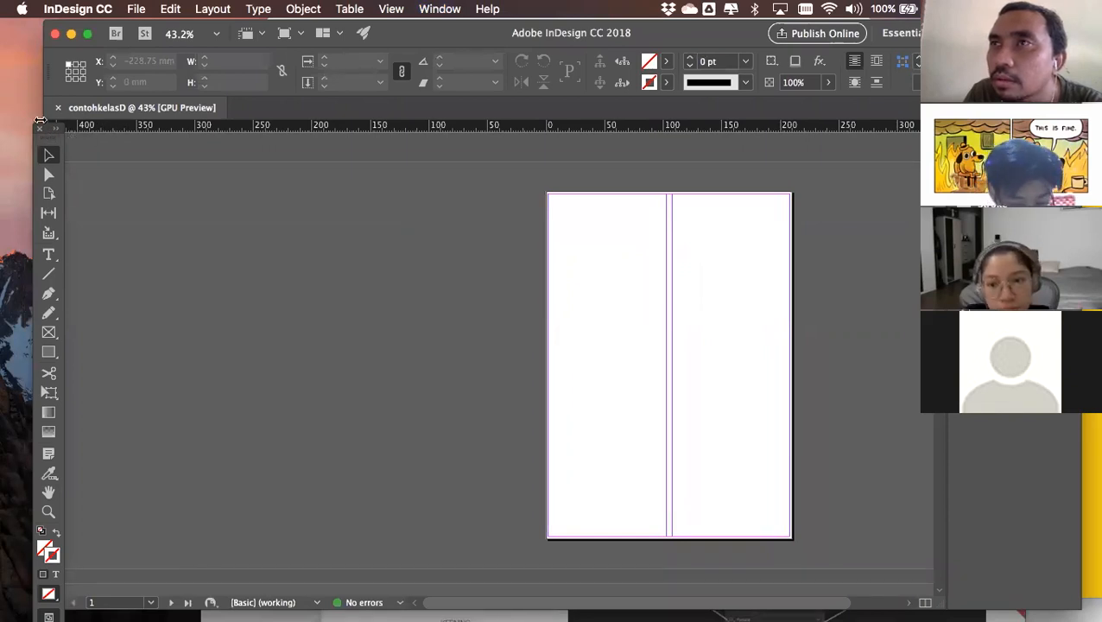
Switch the floating Tools panel through its one-row and two-column layouts, move it over the pasteboard and set it to a single column
double_click(49, 130)
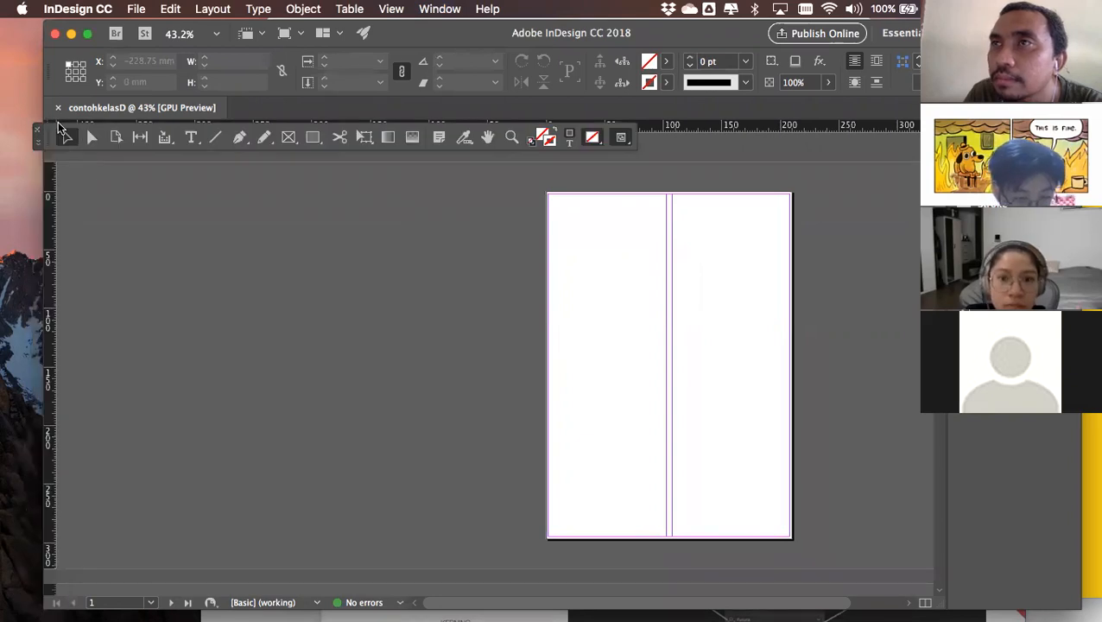
double_click(41, 138)
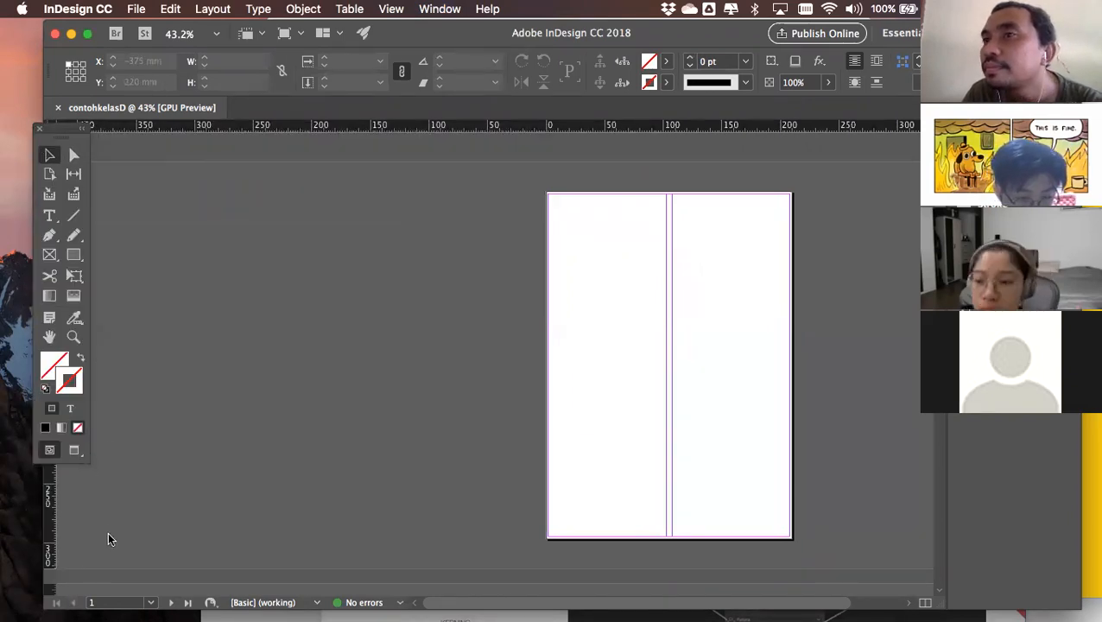
left_click_drag(70, 133, 106, 160)
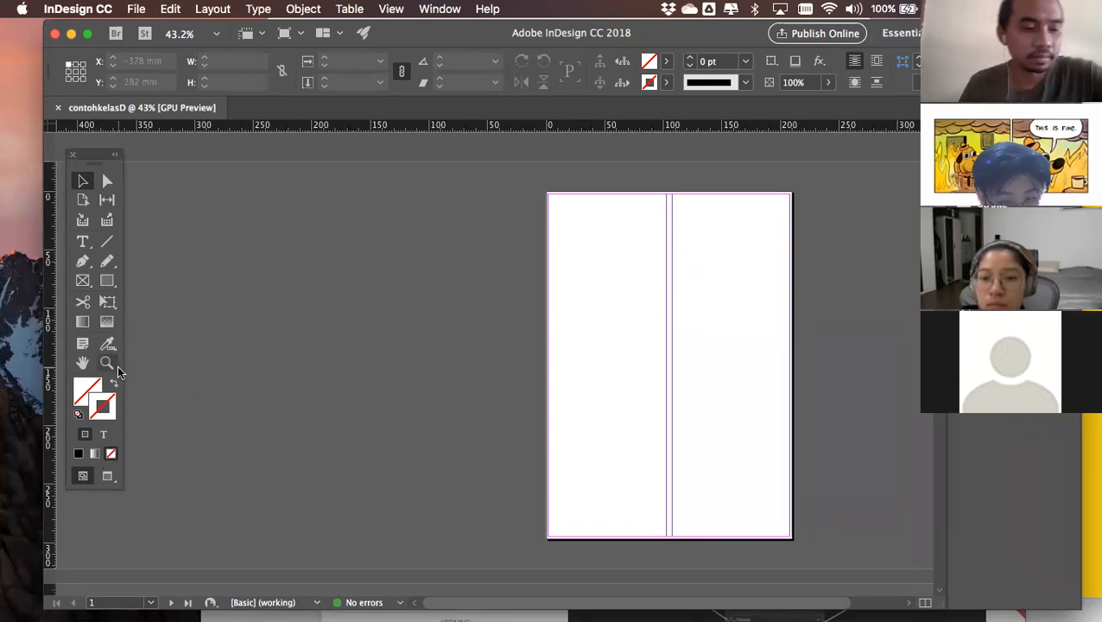
left_click_drag(93, 156, 85, 146)
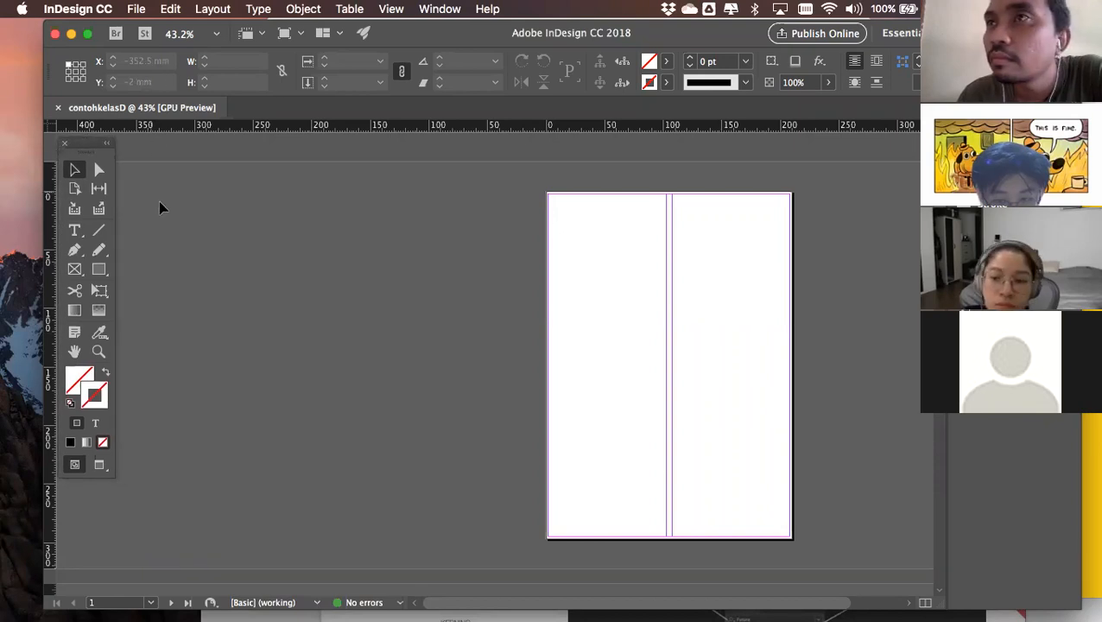
left_click(106, 143)
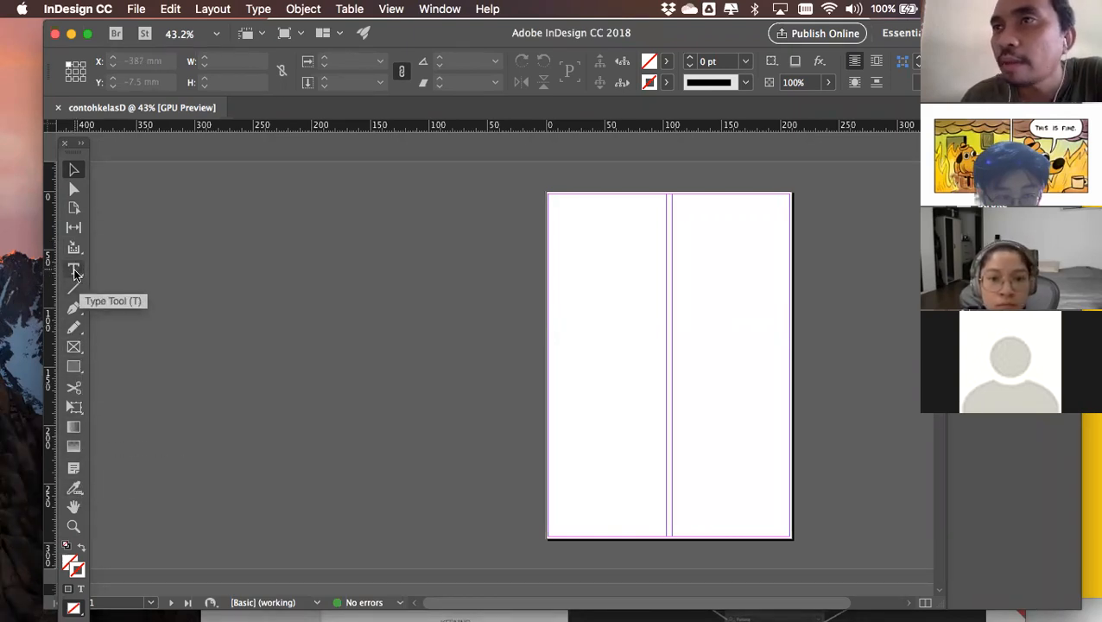
Draw a rectangle about 56 mm wide and 57 mm high in the upper part of page 1's left column
left_click(77, 367)
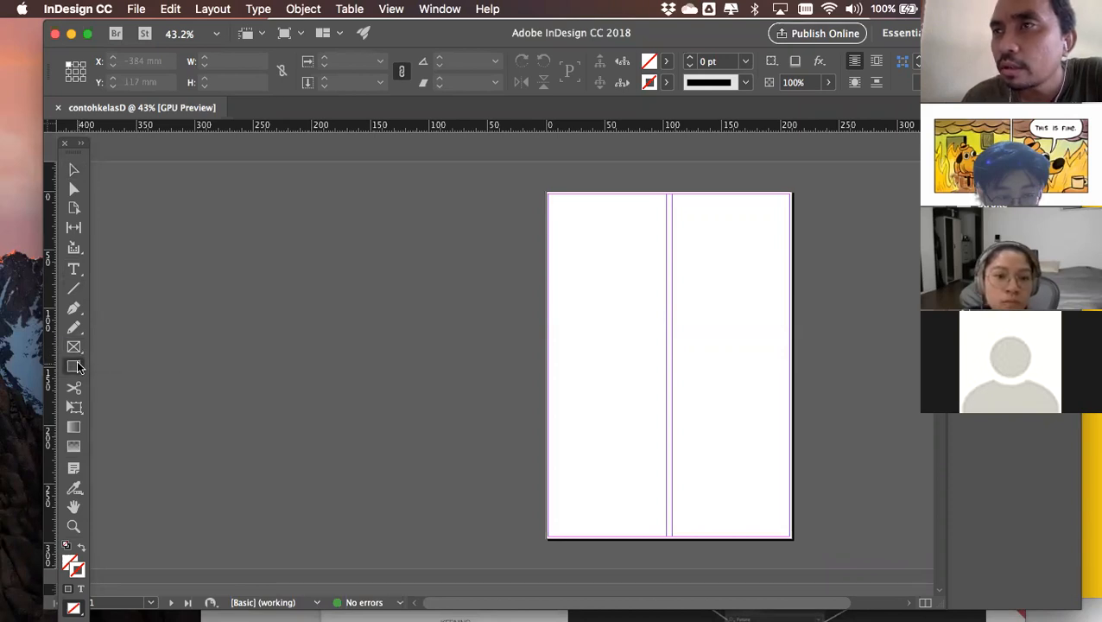
left_click(77, 367)
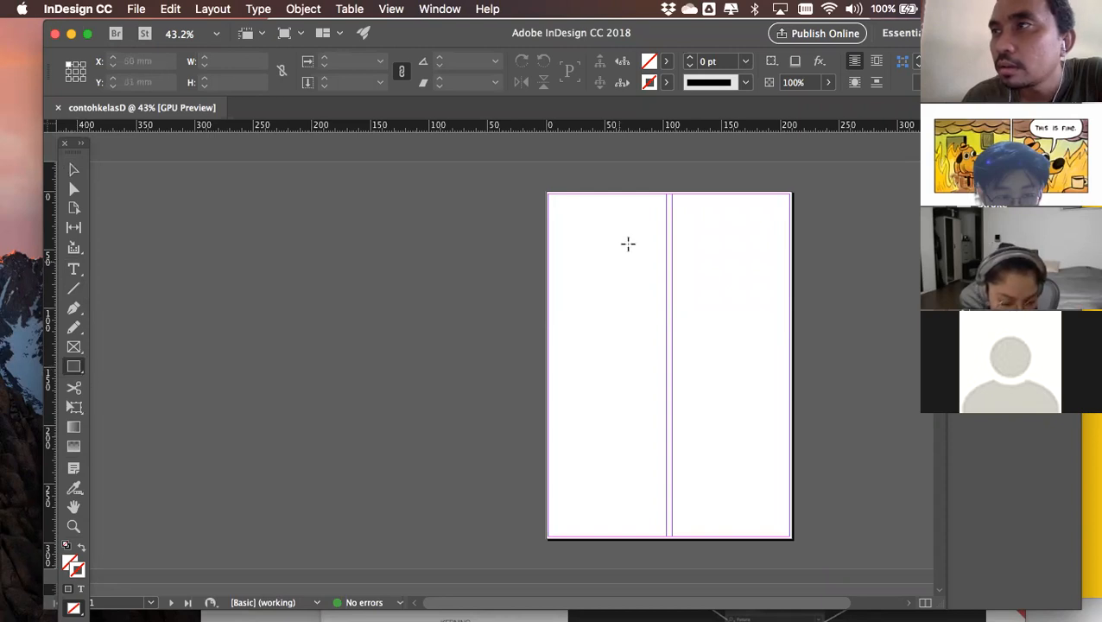
left_click_drag(576, 239, 641, 299)
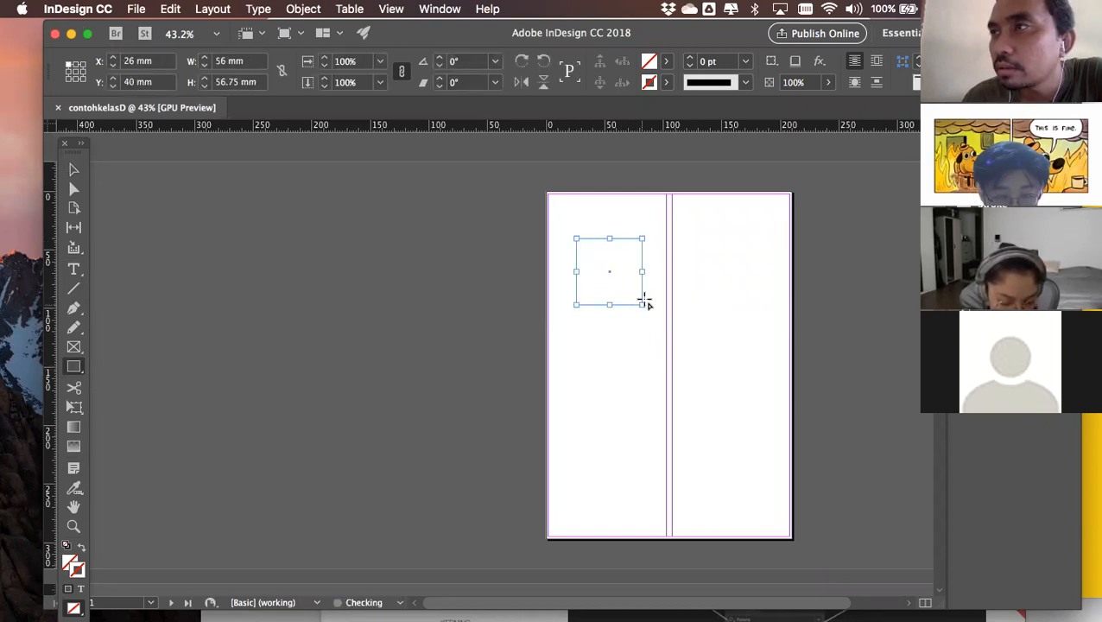
Fill the rectangle with the magenta swatch C=0 M=100 Y=0 K=0 and reselect it with the Selection tool
left_click(666, 61)
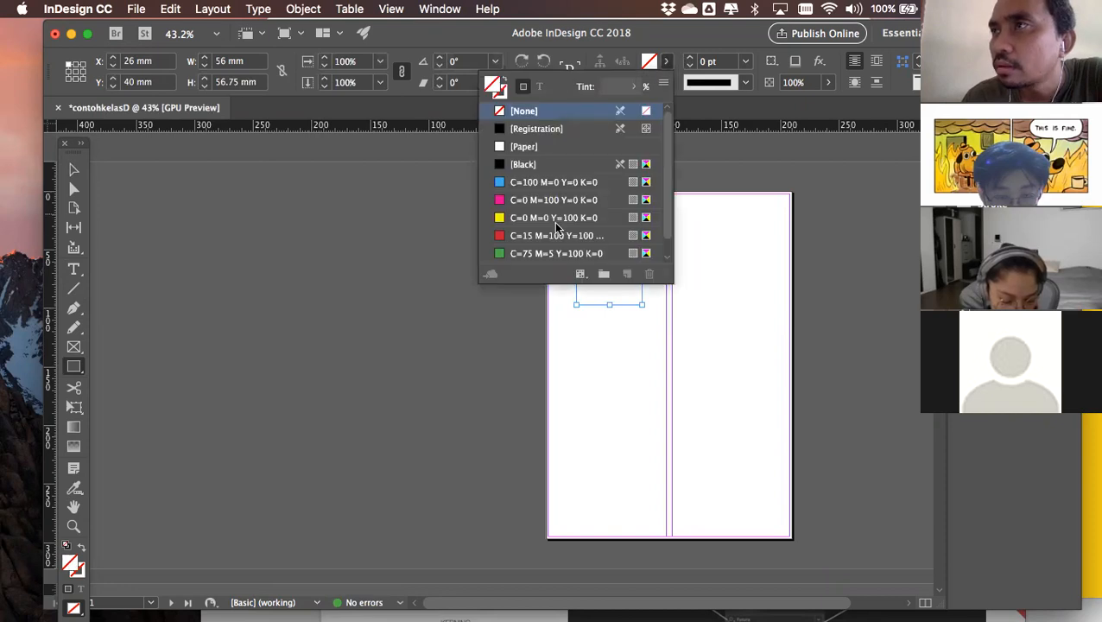
left_click(501, 202)
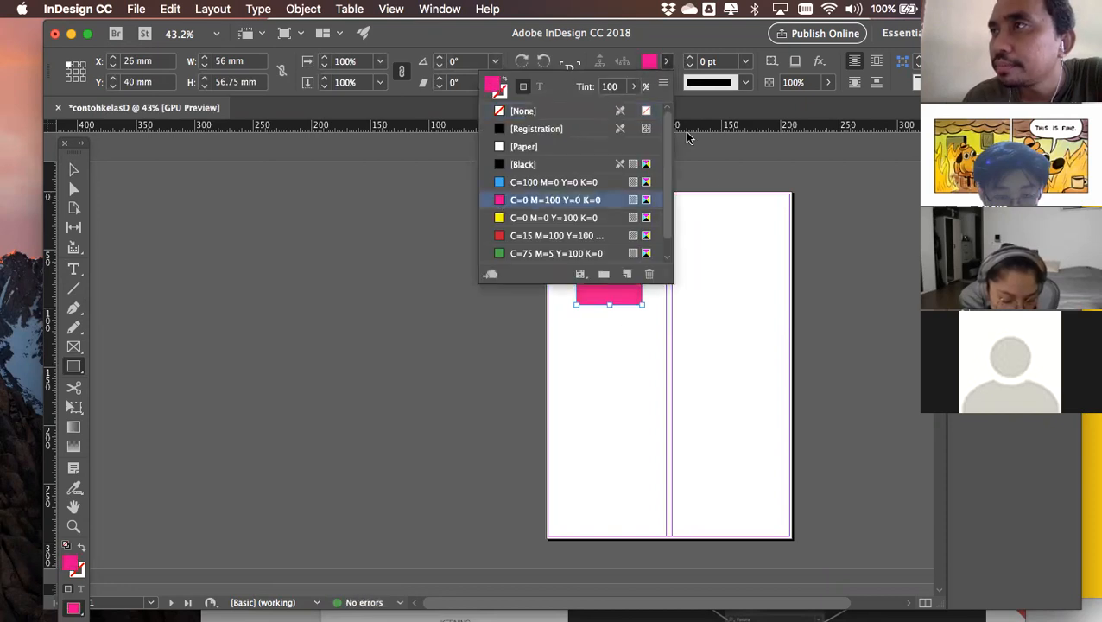
left_click(73, 170)
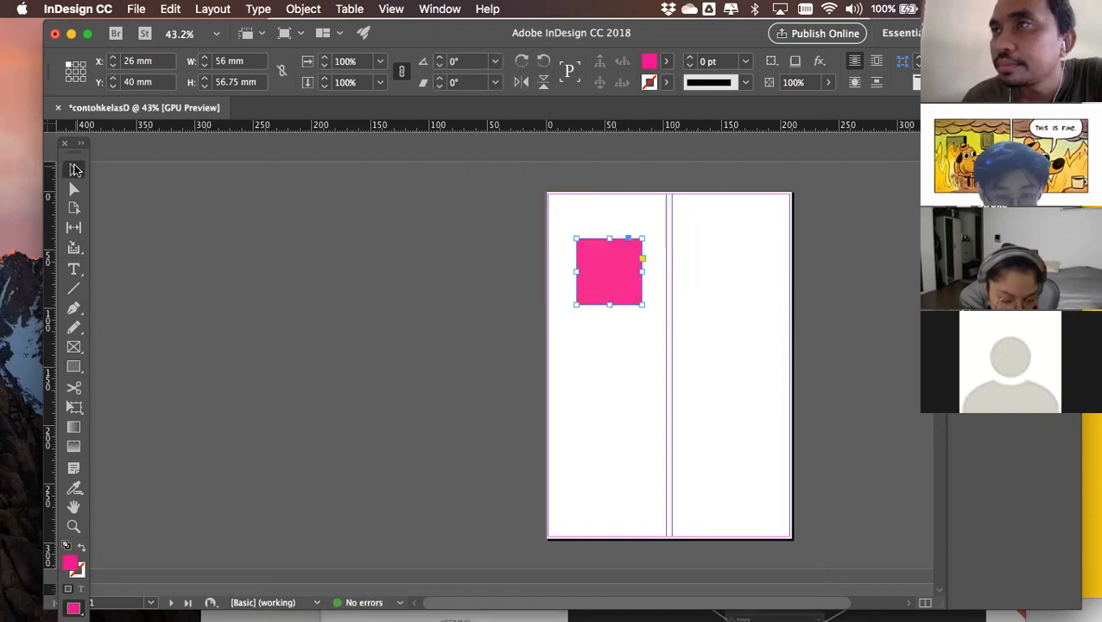
left_click(380, 313)
left_click(624, 282)
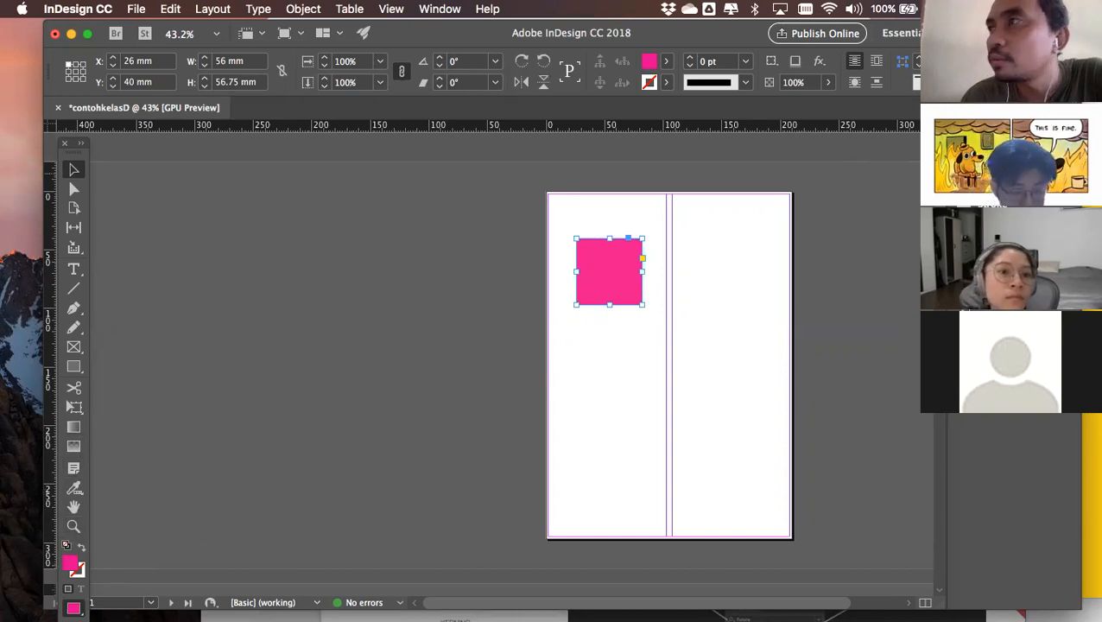
Look over the document's page thumbnails, its layers and its linked files
left_click(987, 118)
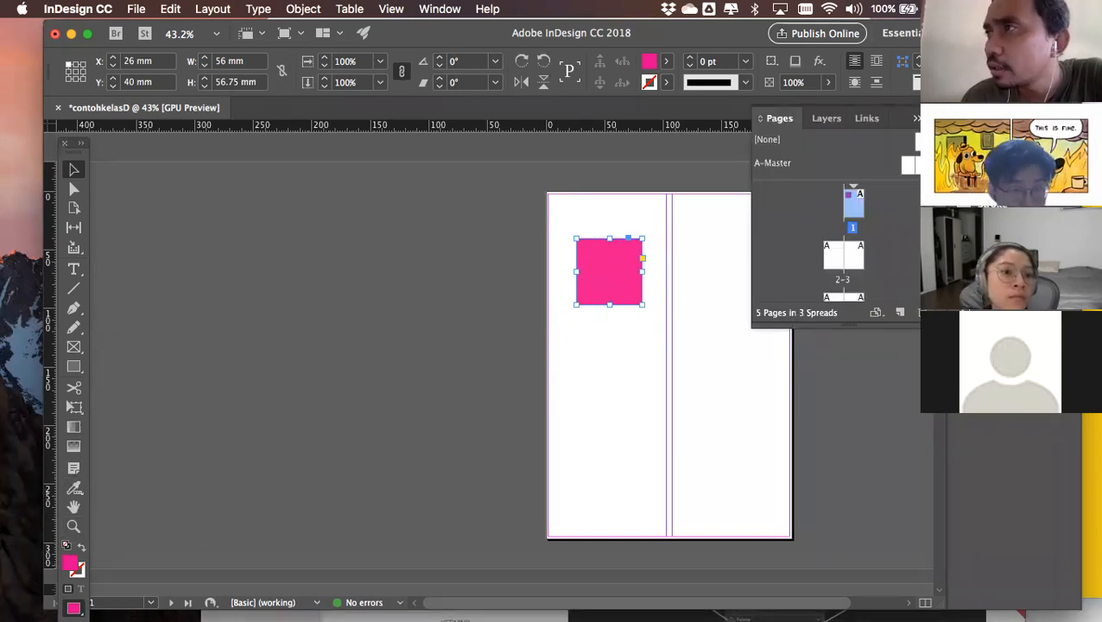
left_click(987, 143)
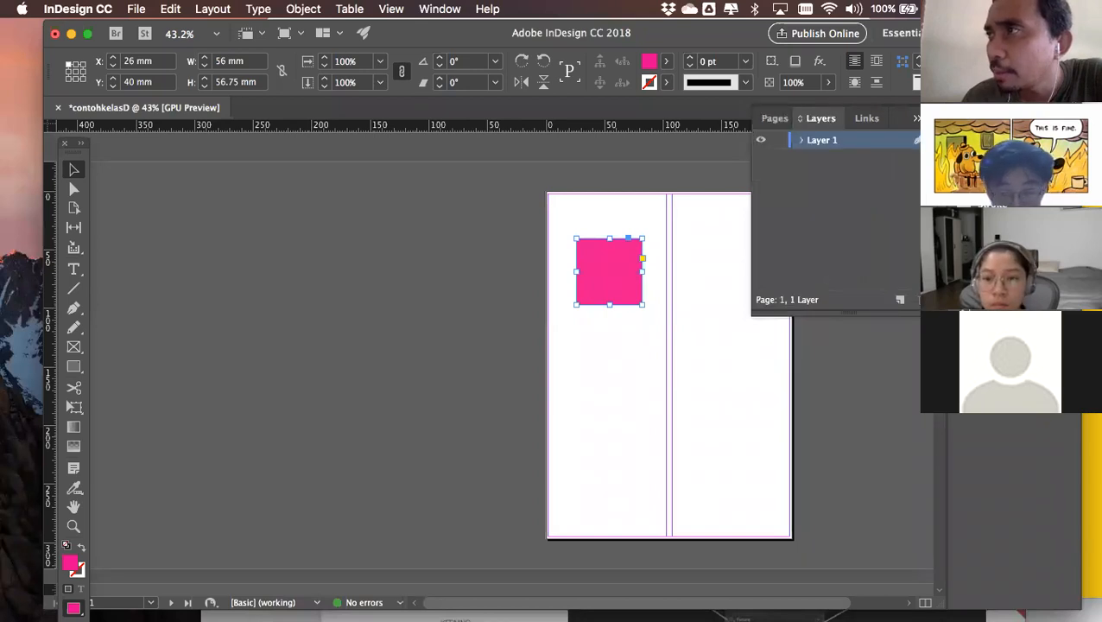
left_click(987, 119)
left_click(987, 143)
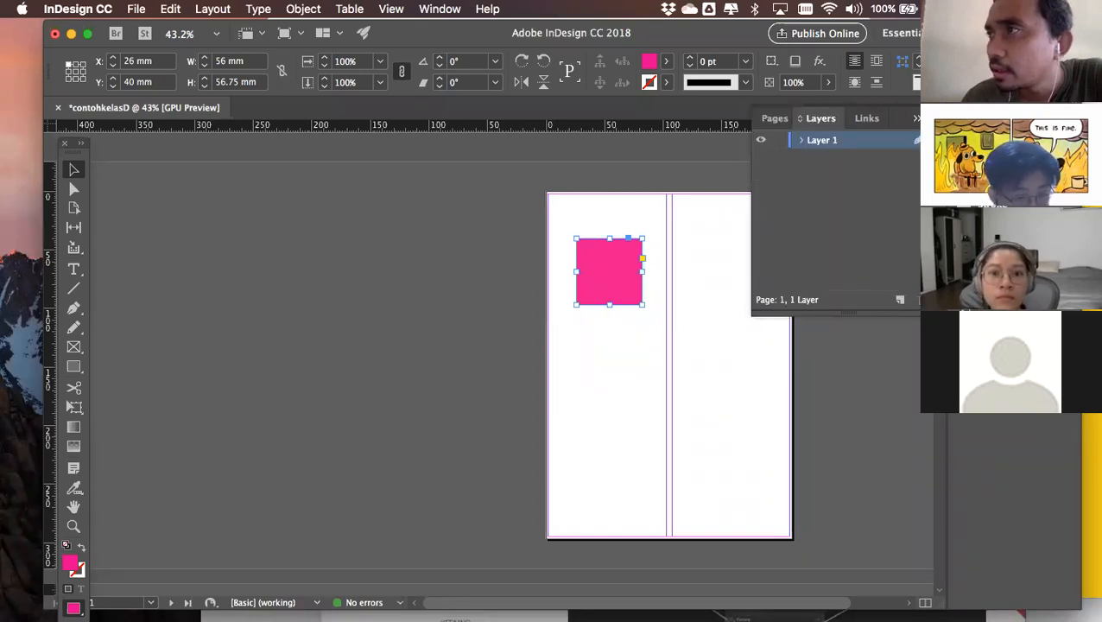
left_click(987, 168)
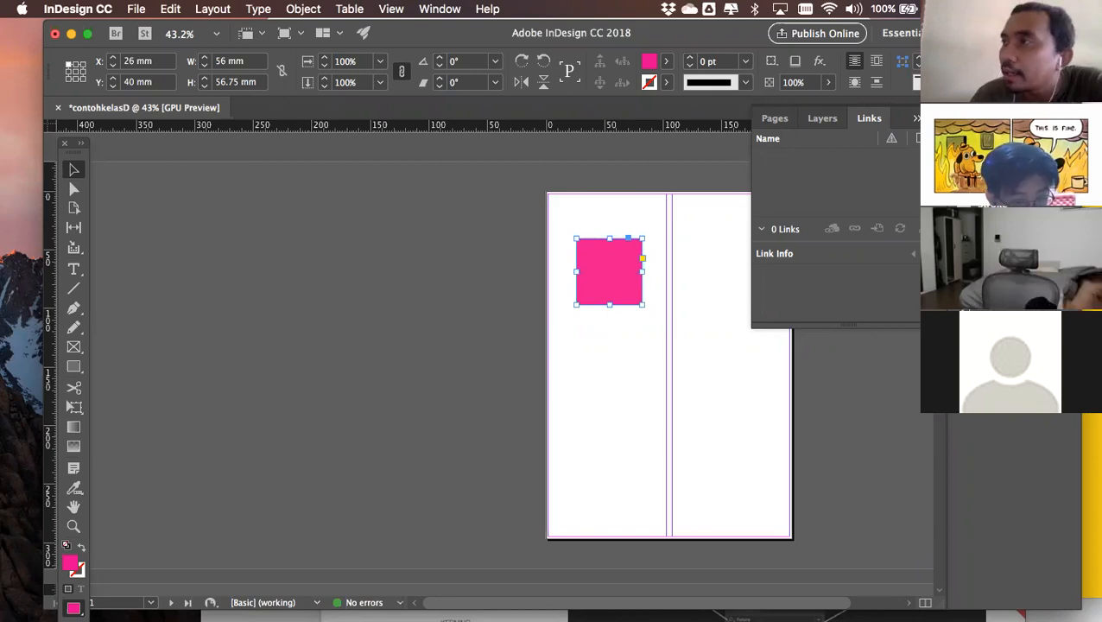
Look over the Stroke, Color, Swatches, CC Libraries and Character settings, closing the Character settings at the end
left_click(992, 204)
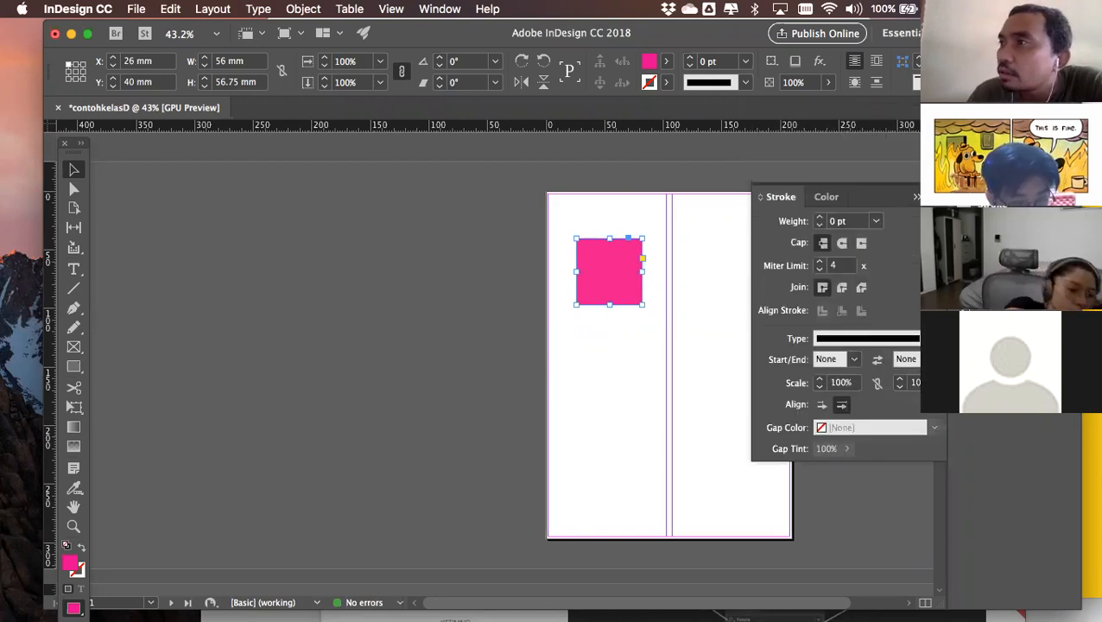
left_click(991, 226)
left_click(991, 204)
left_click(991, 226)
left_click(991, 260)
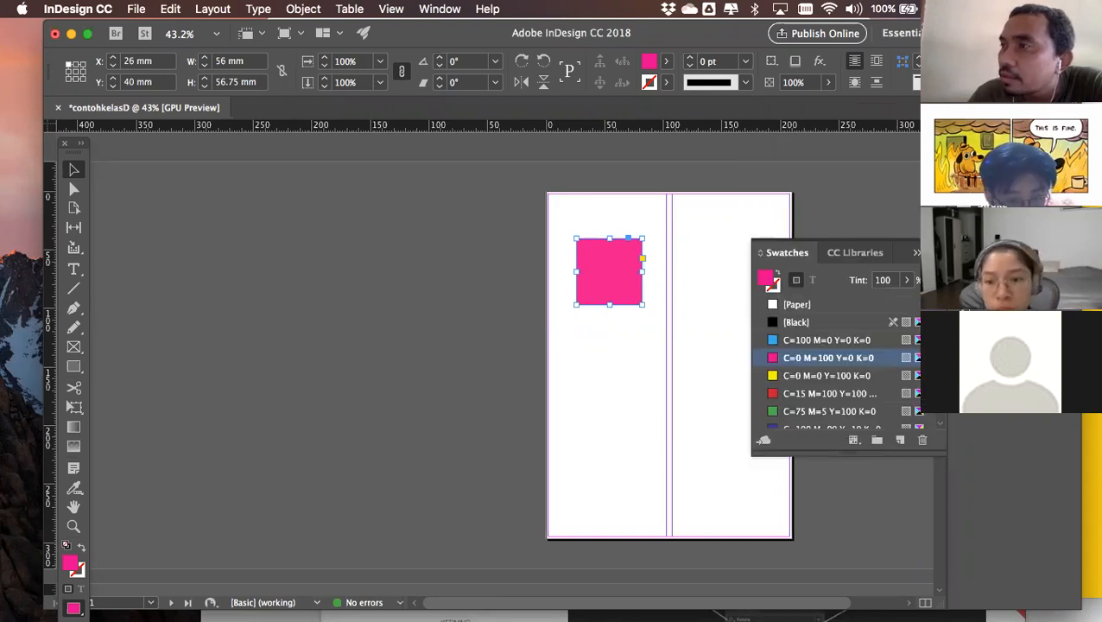
left_click(991, 281)
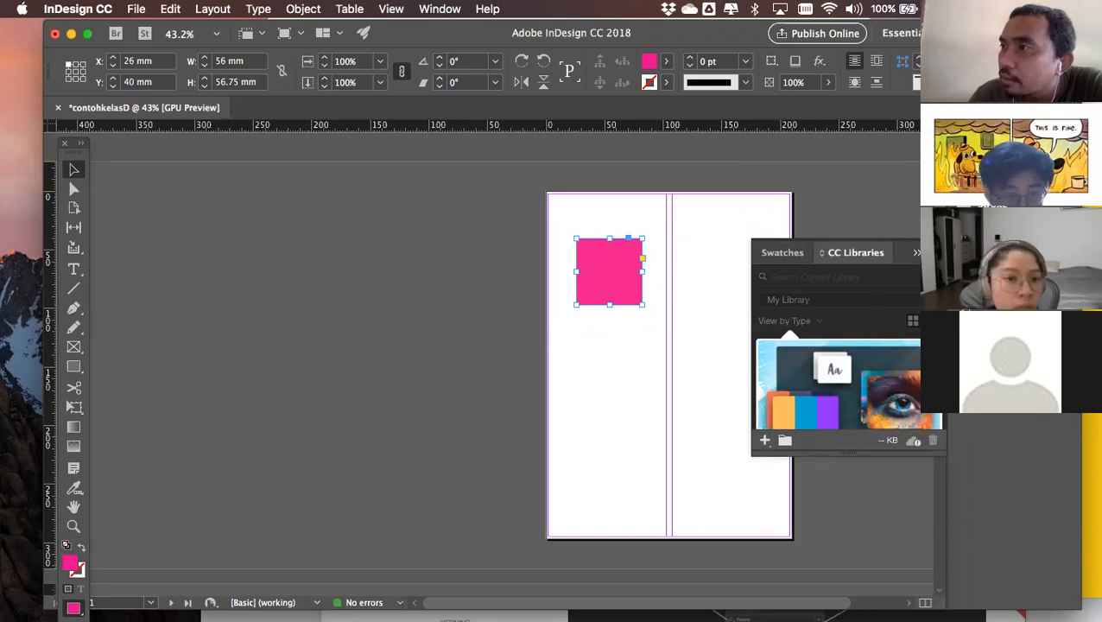
left_click(991, 315)
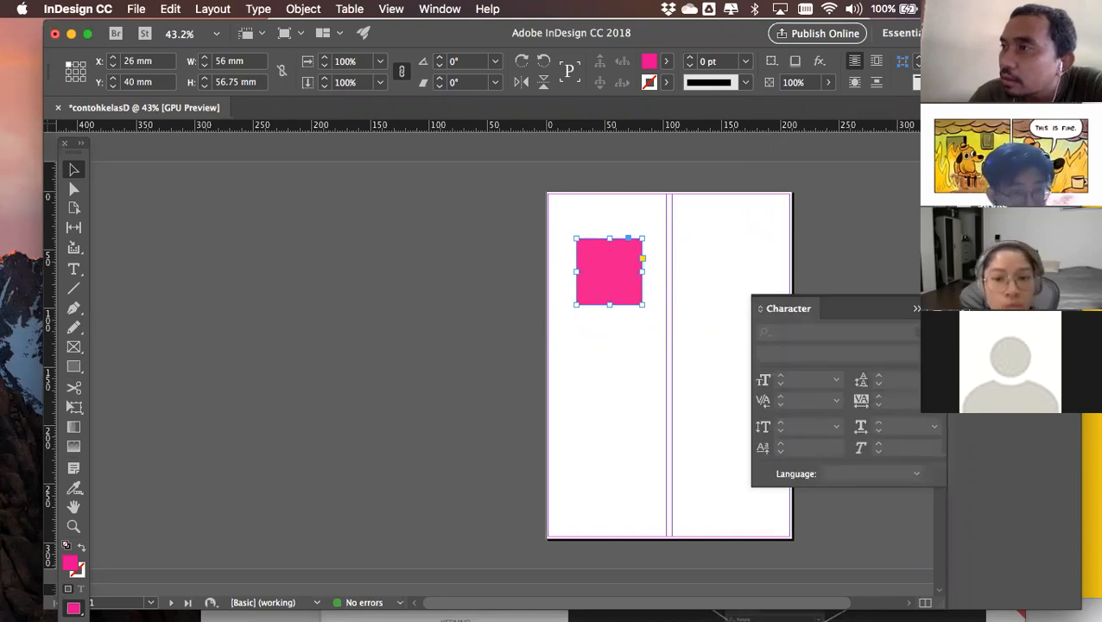
left_click(991, 348)
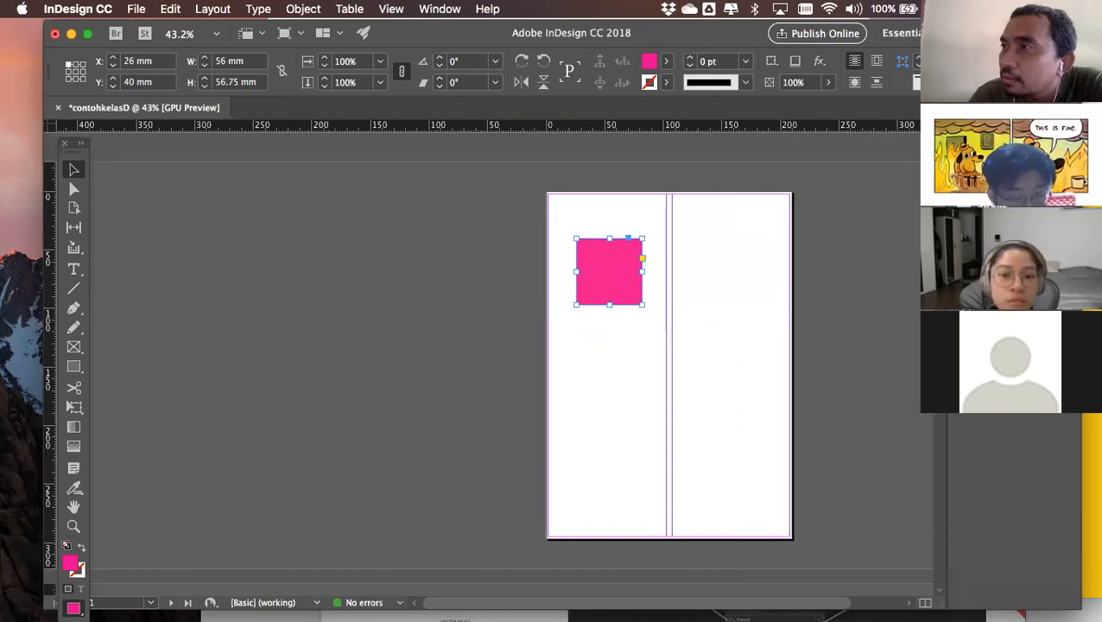
Look through the list of panels that can be shown or hidden and deselect the rectangle
left_click(442, 10)
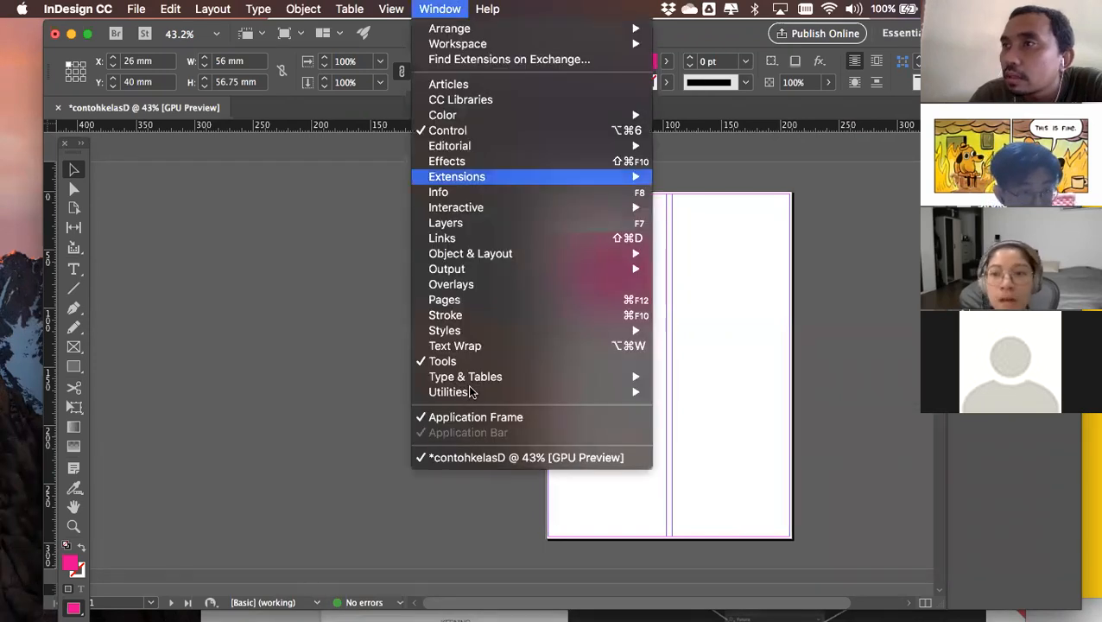
left_click(492, 347)
left_click(470, 9)
mouse_move(448, 10)
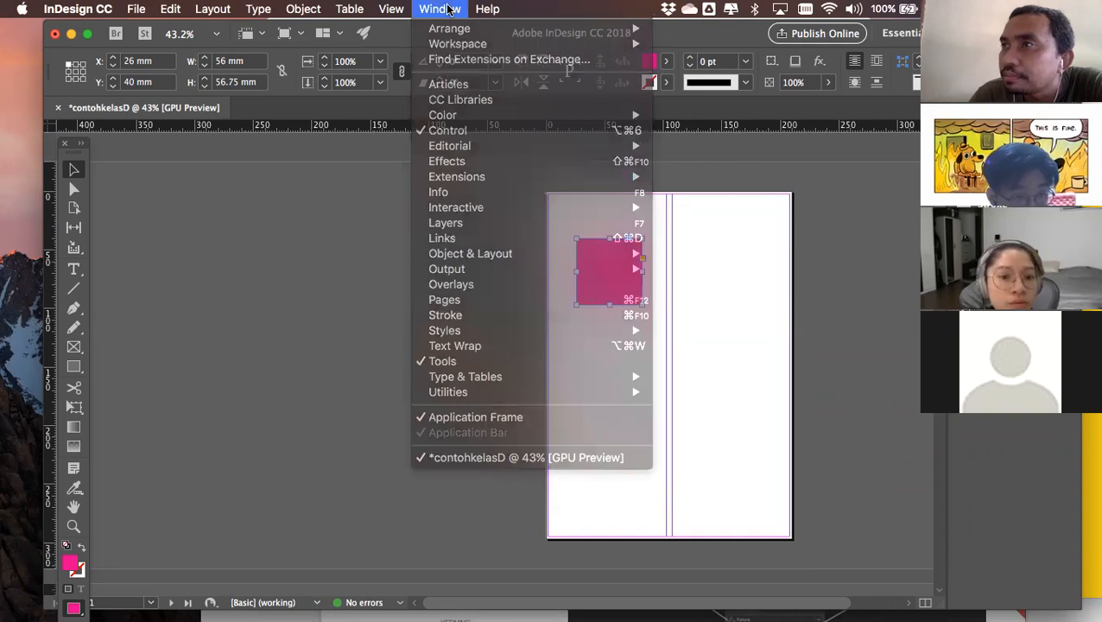
left_click(812, 261)
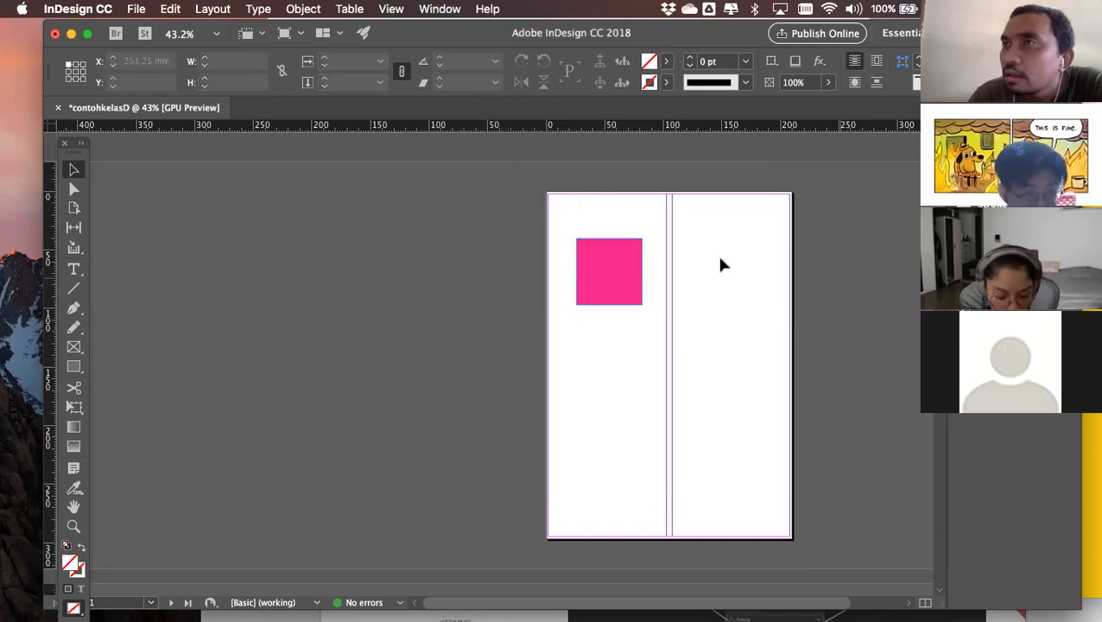
Activate the Page tool and select page 2, page 3 and finally page 1
left_click(75, 208)
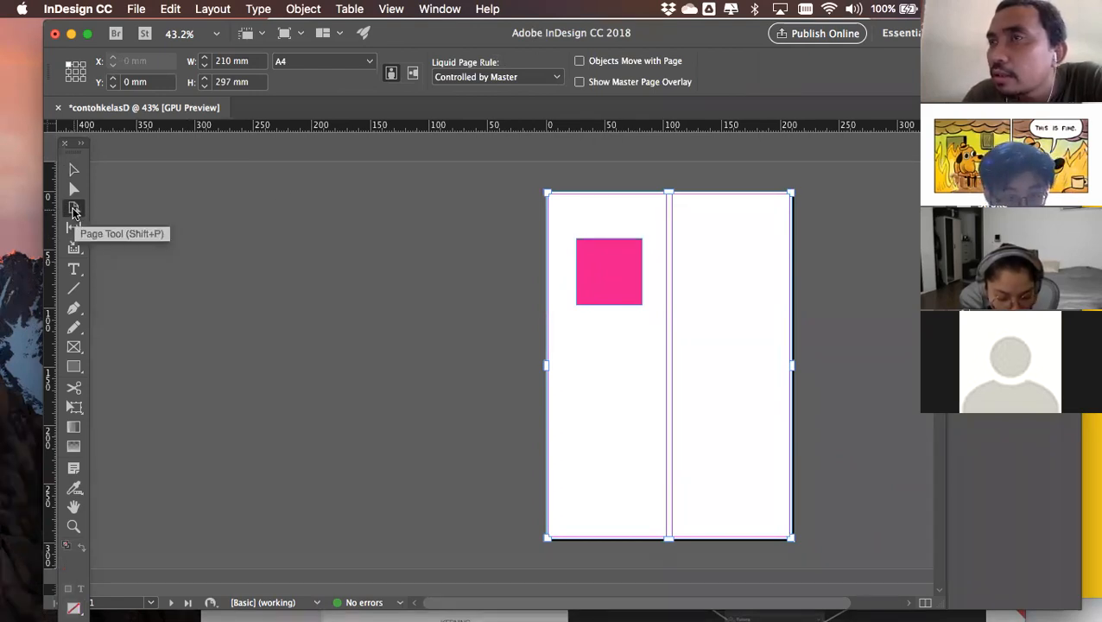
scroll(499, 285, "down", 5)
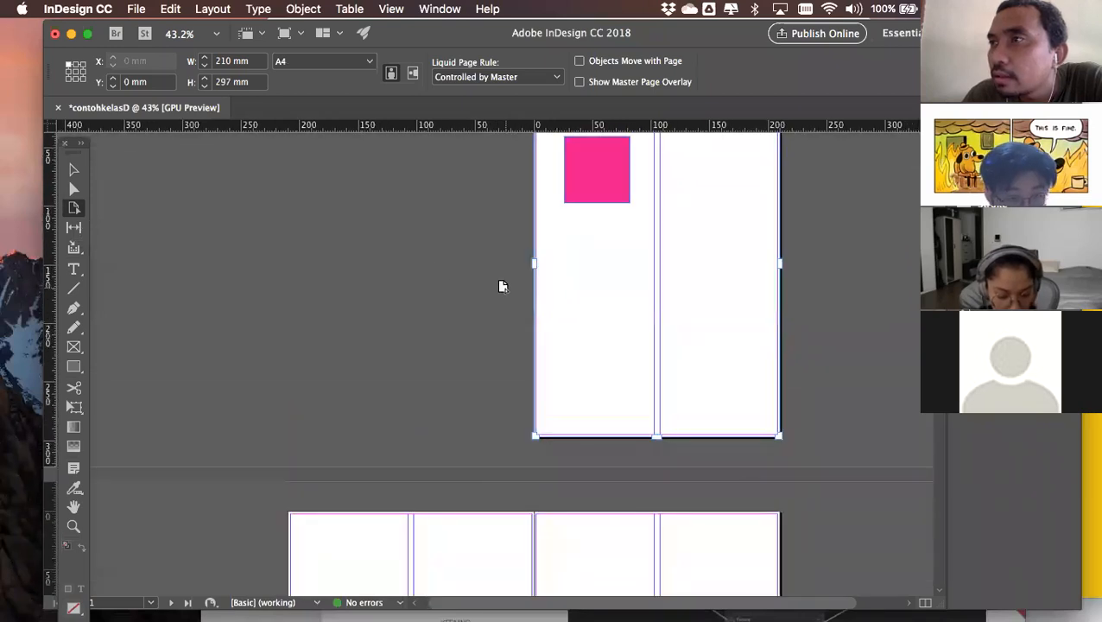
left_click(383, 546)
left_click(629, 577)
left_click(675, 408)
scroll(675, 407, "up", 3)
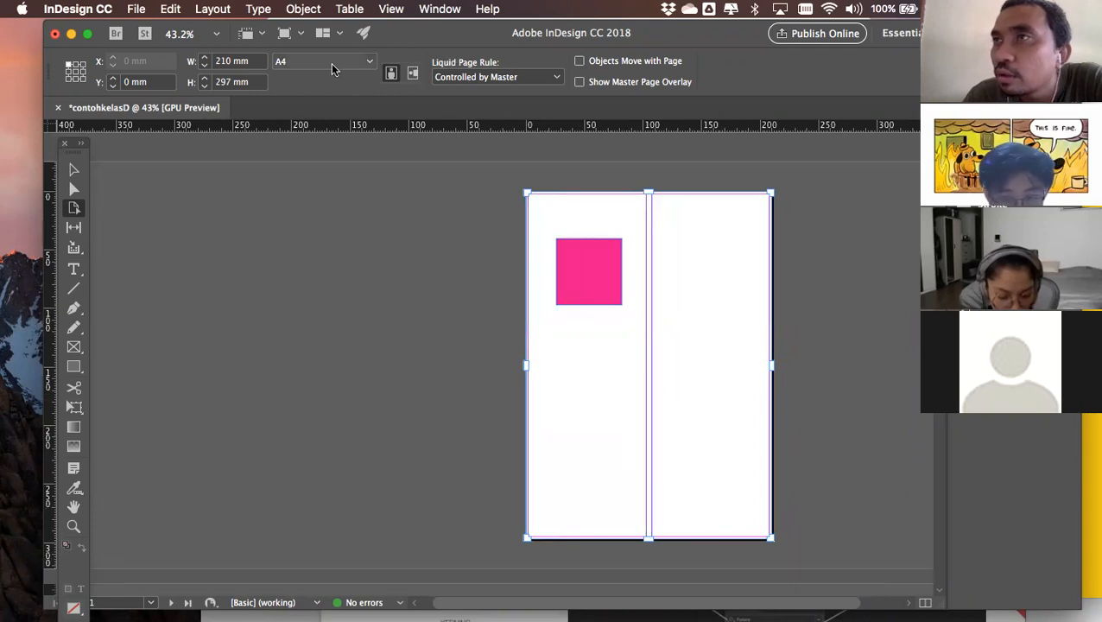
Switch page 1 between portrait and landscape, compare the landscape version with the pages below, and return it to portrait
left_click(412, 73)
left_click(390, 74)
left_click(412, 73)
left_click(390, 73)
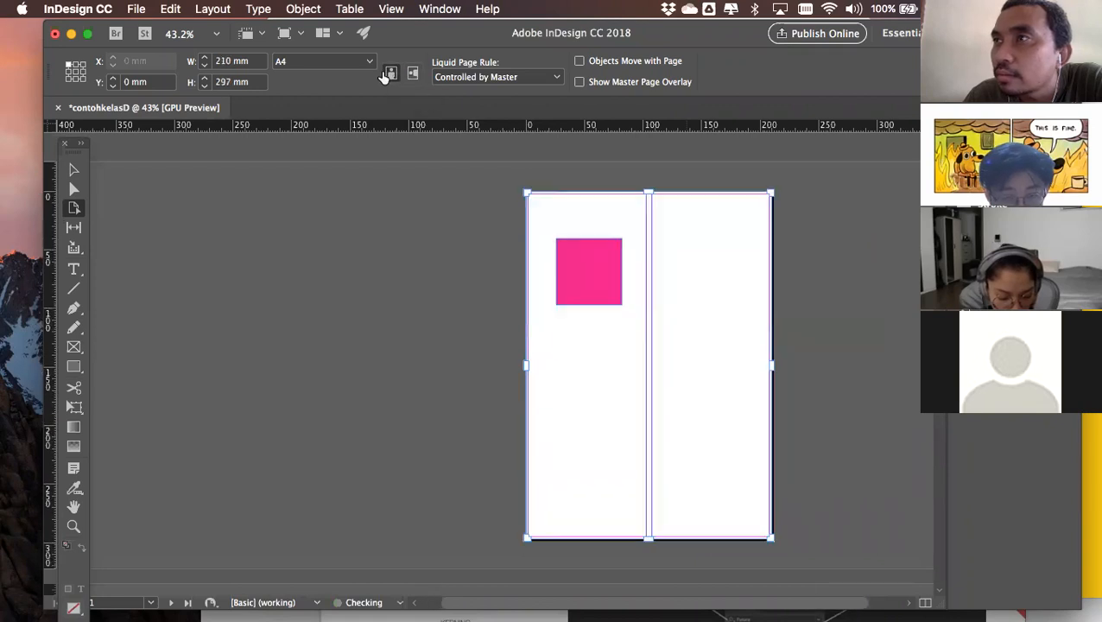
left_click(413, 75)
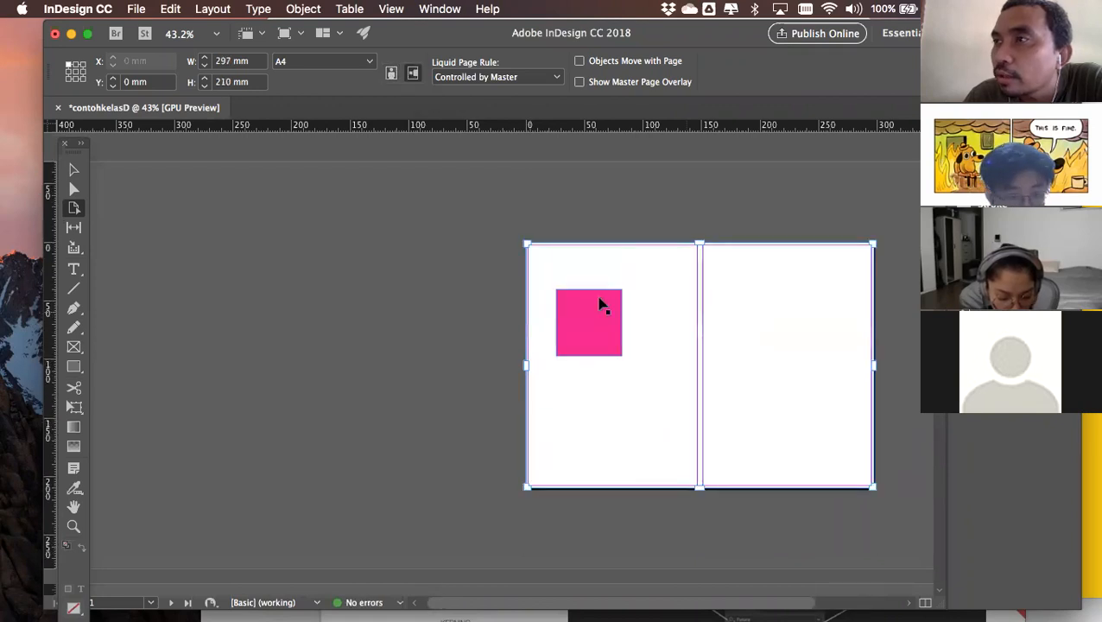
scroll(641, 307, "down", 10)
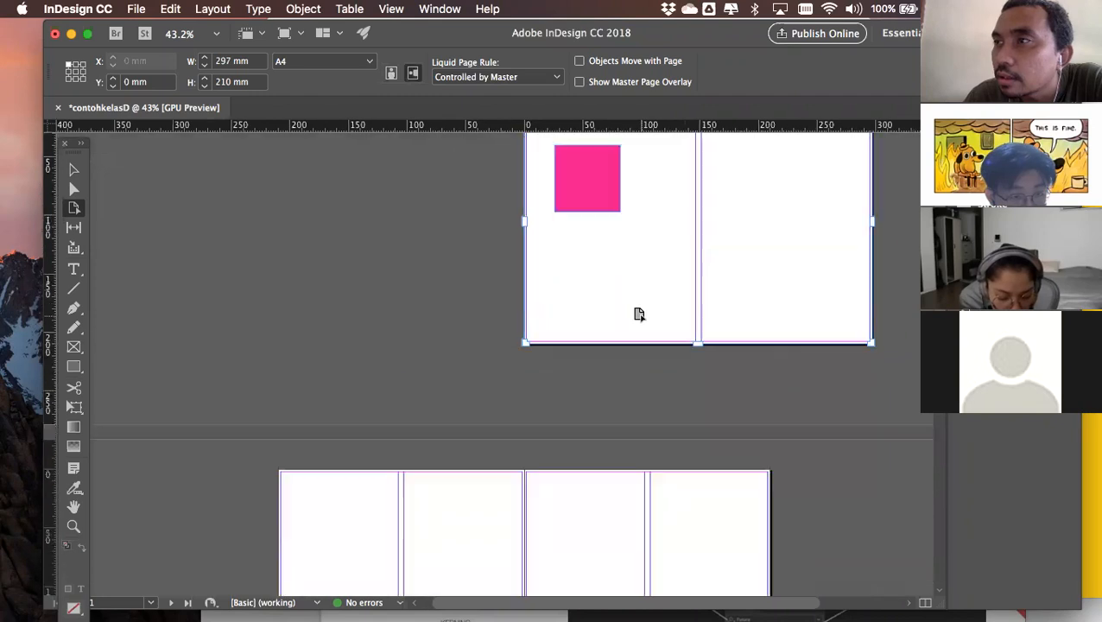
scroll(639, 313, "up", 10)
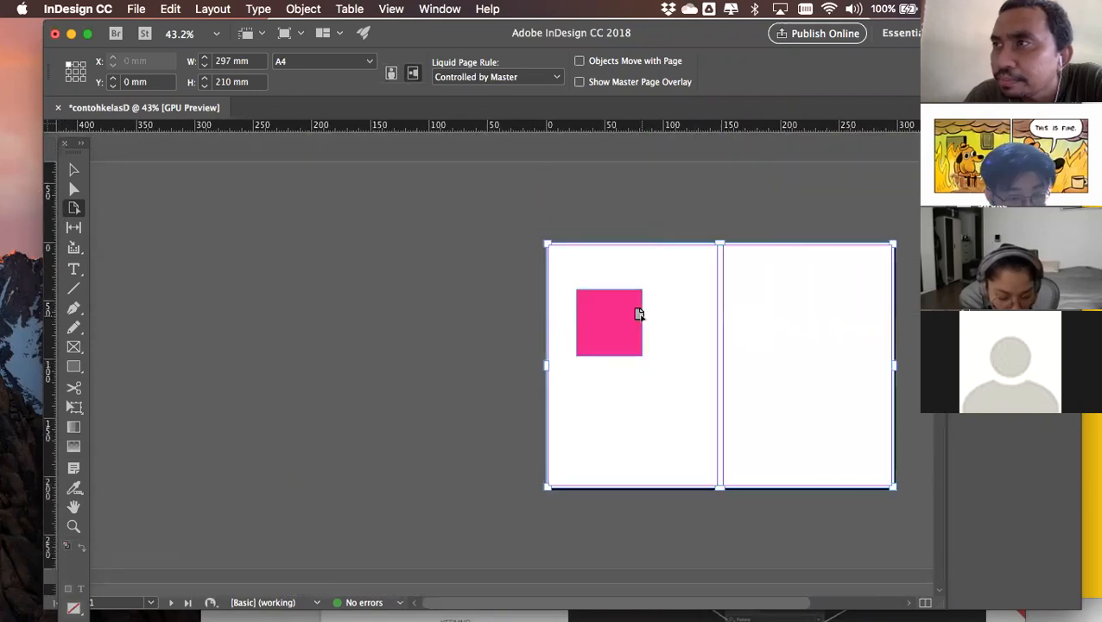
scroll(639, 314, "up", 1)
scroll(639, 313, "left", 2)
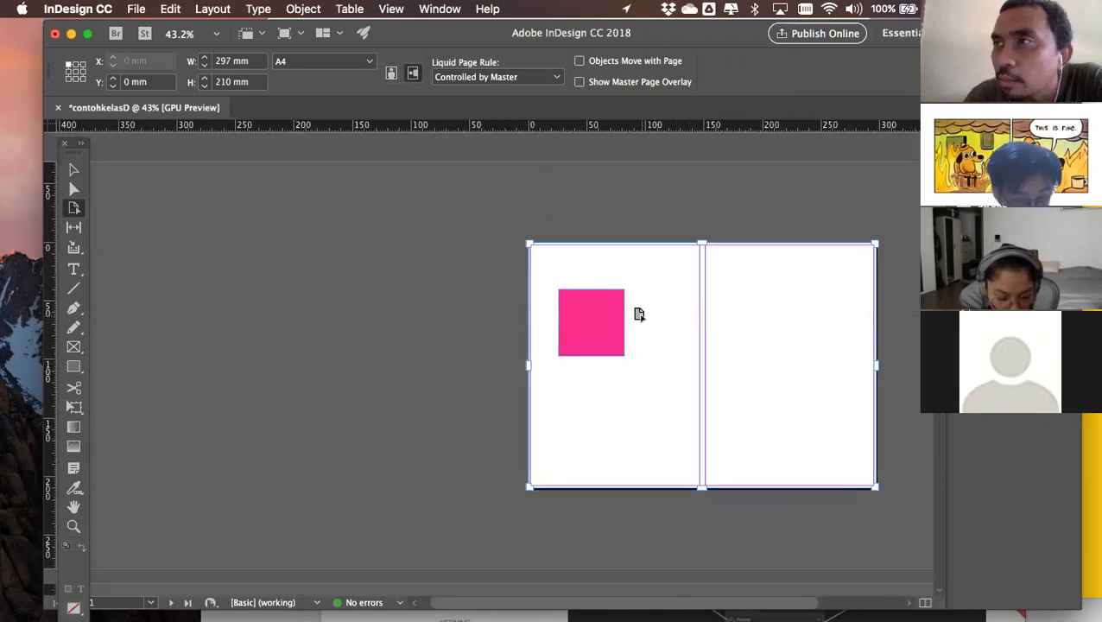
scroll(639, 313, "right", 2)
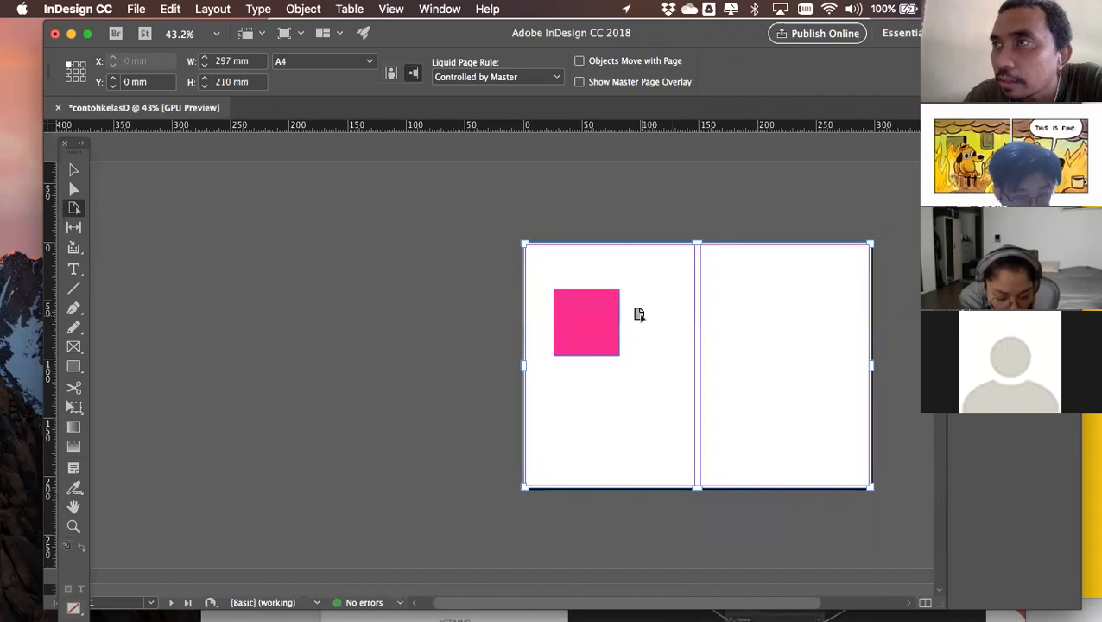
left_click(391, 74)
Try page 1 at A5 size and at A3 in landscape orientation, comparing it with the other pages
left_click(369, 62)
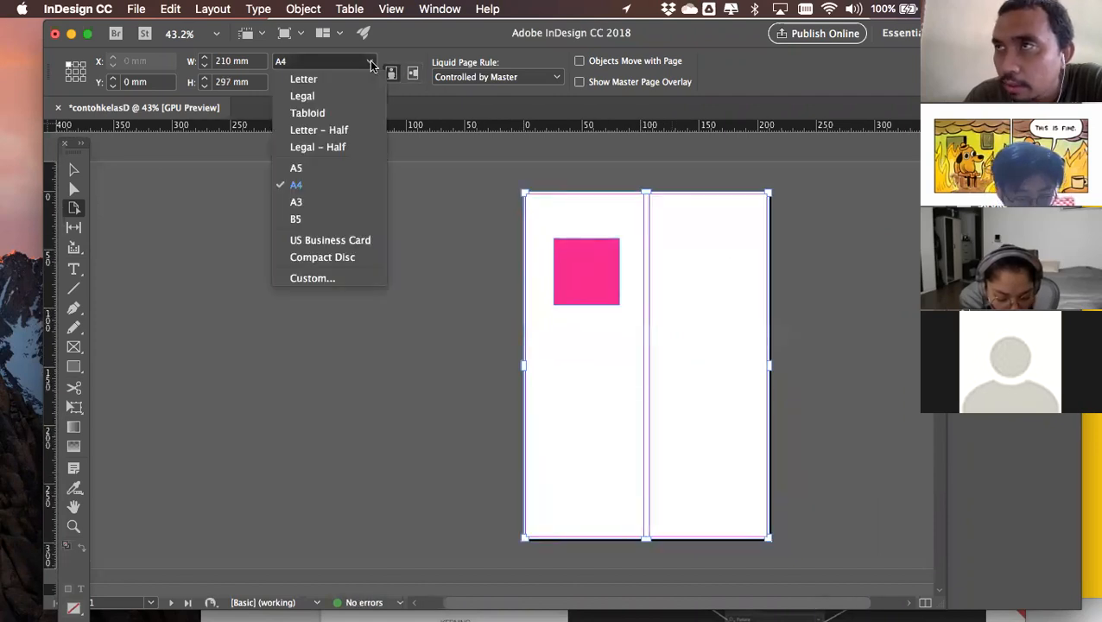
left_click(326, 165)
left_click(368, 62)
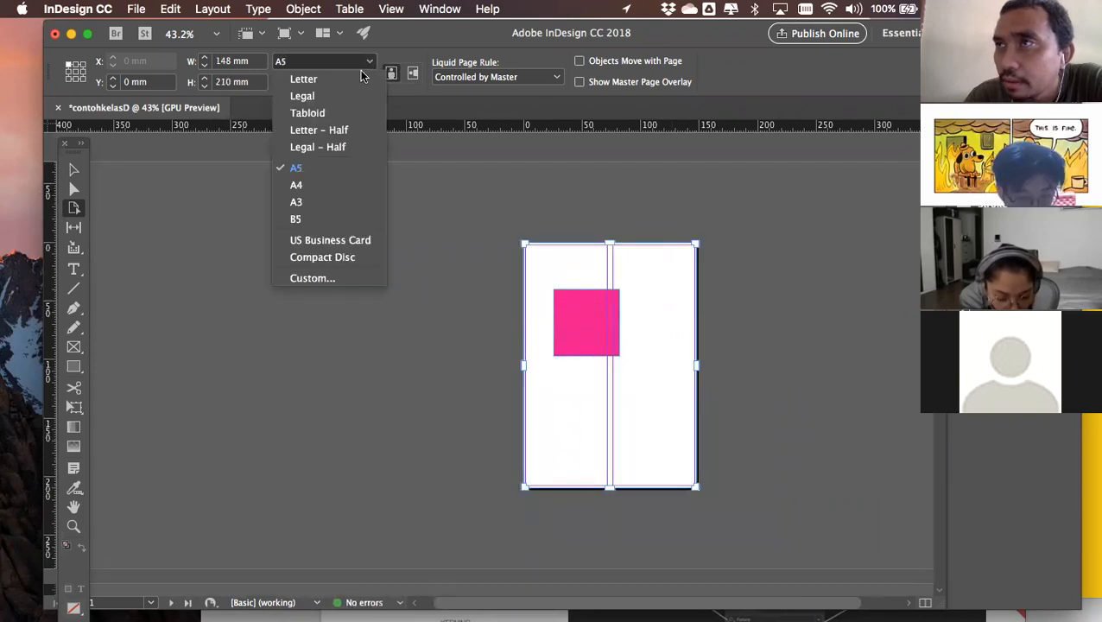
left_click(318, 197)
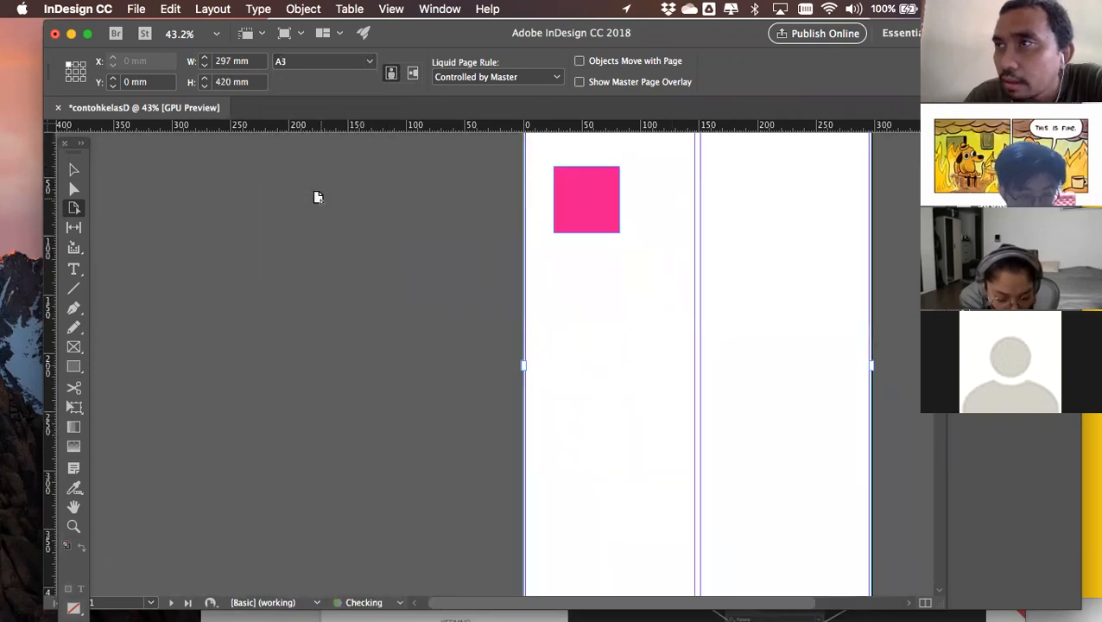
left_click(413, 73)
scroll(567, 311, "right", 4)
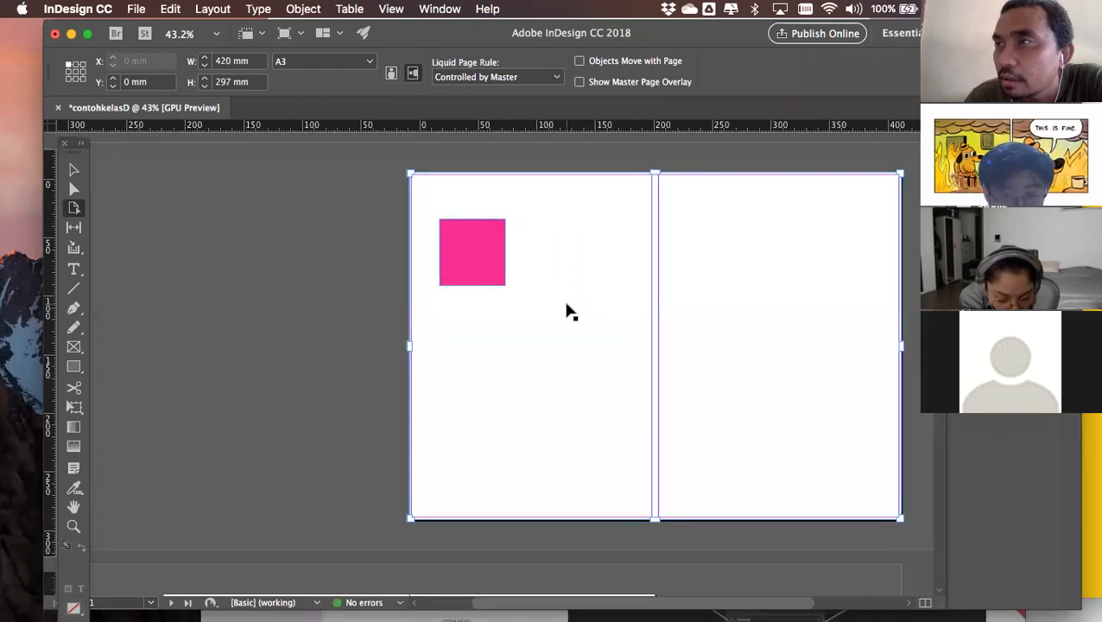
scroll(566, 311, "down", 3)
scroll(566, 311, "down", 2)
scroll(566, 311, "up", 1)
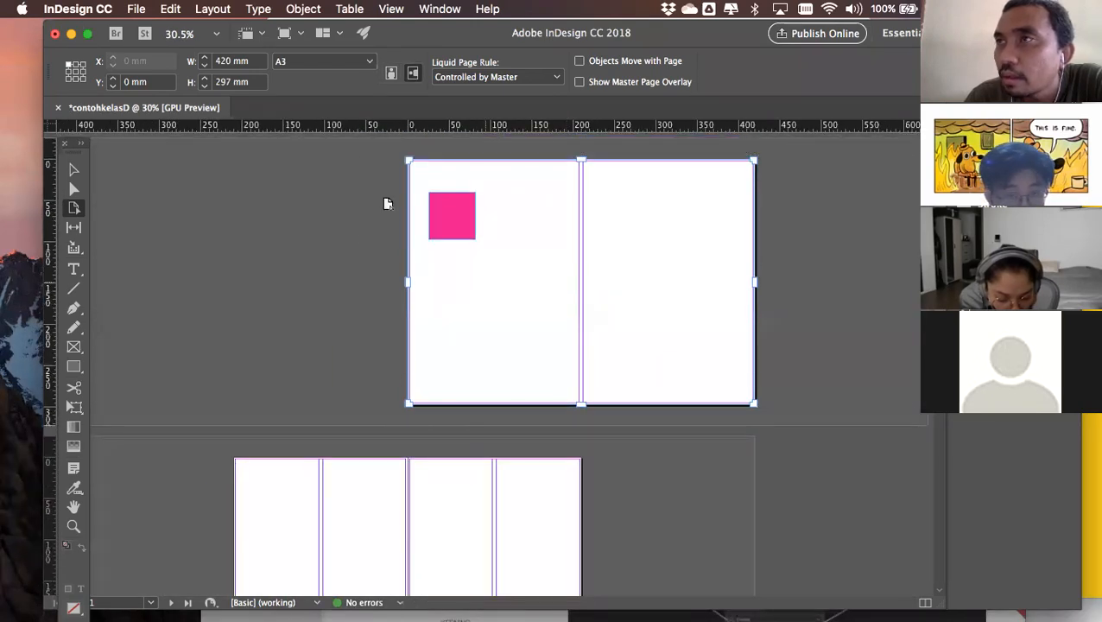
Set page 1 to A4 size in portrait orientation
left_click(371, 67)
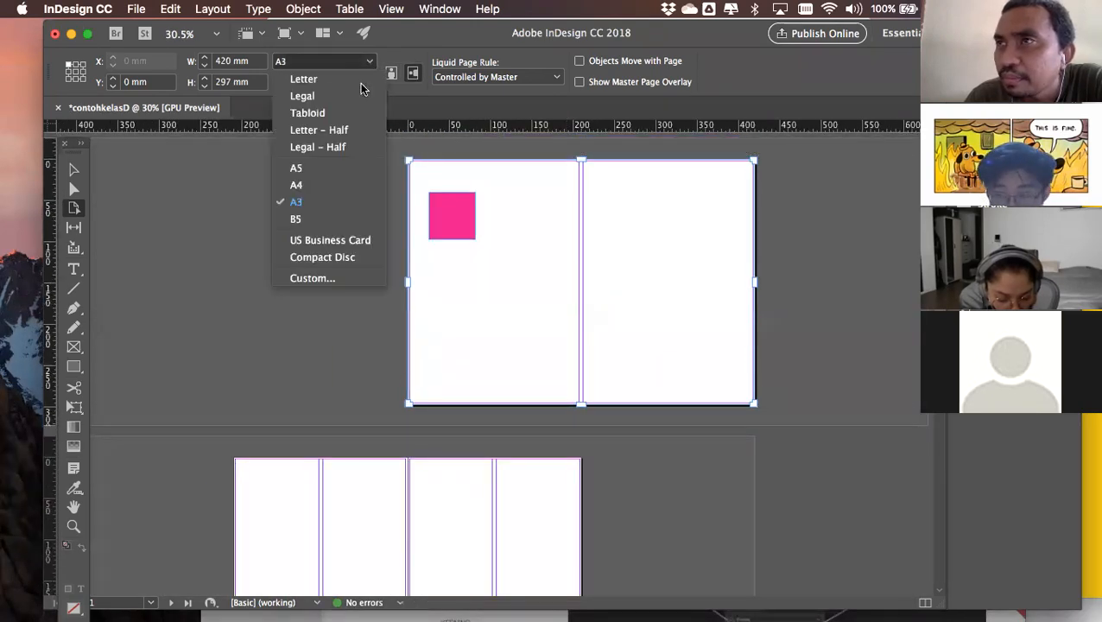
left_click(321, 184)
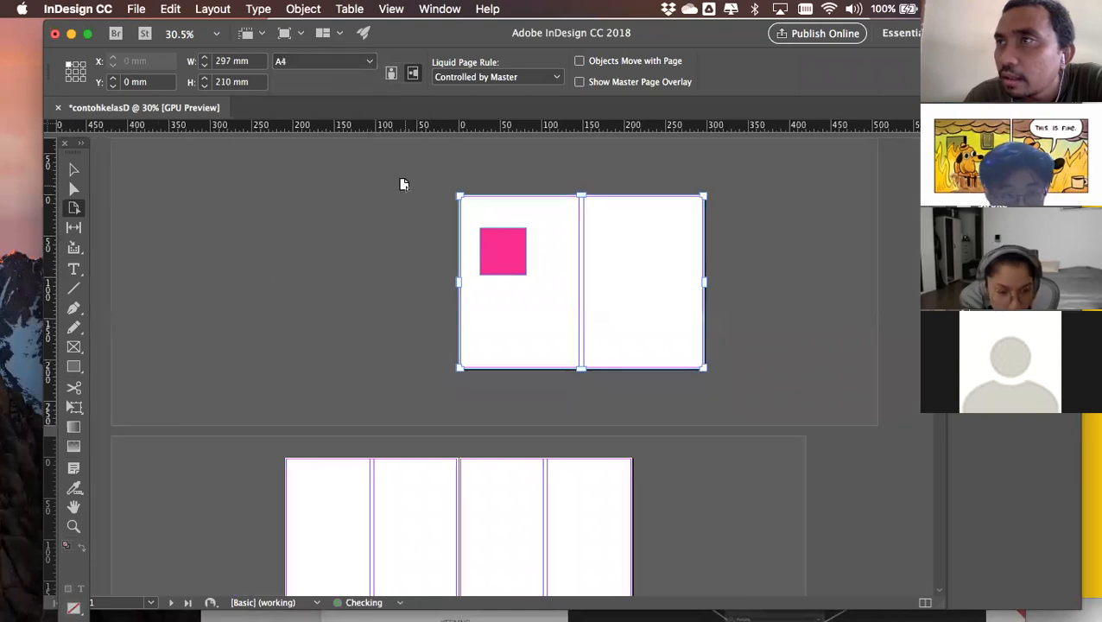
left_click(392, 73)
Change page 1 to A5 size and return it to A4
left_click(370, 63)
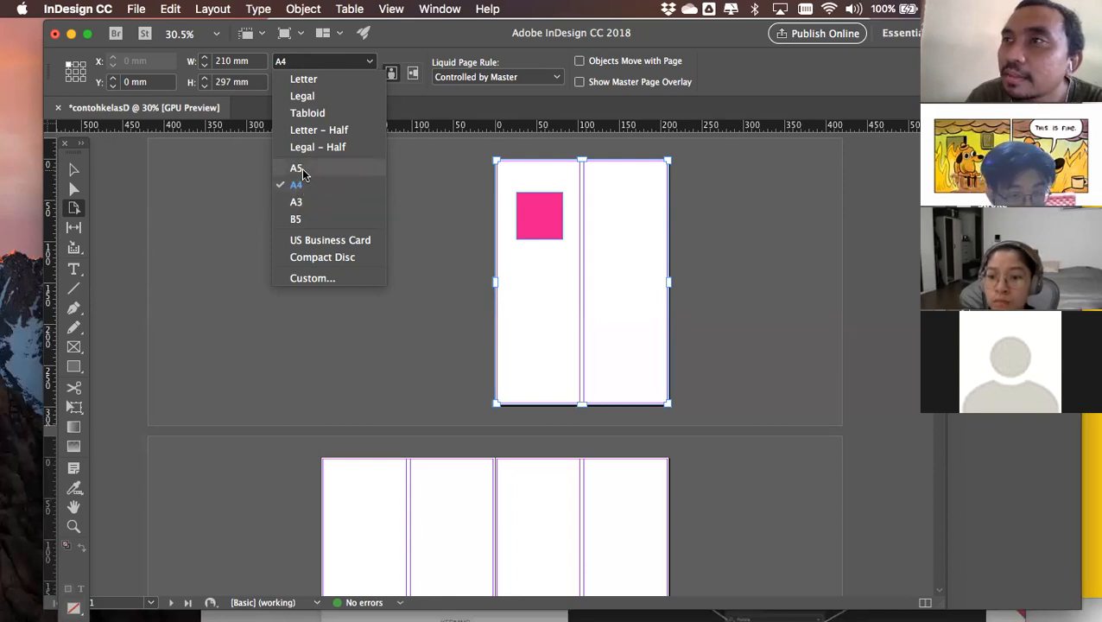
left_click(298, 169)
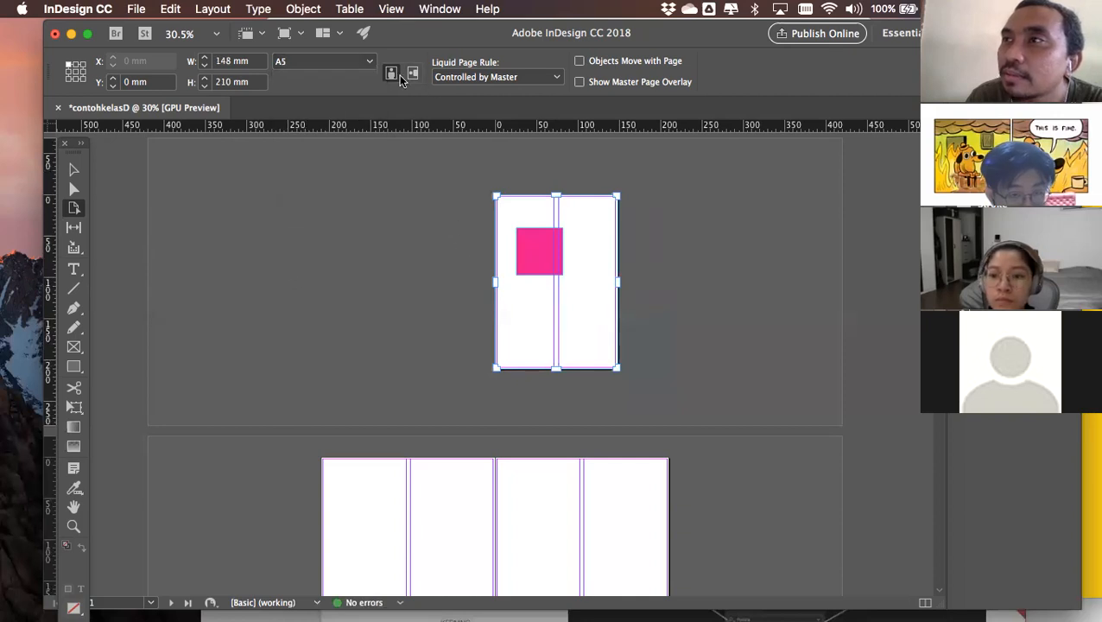
left_click(358, 63)
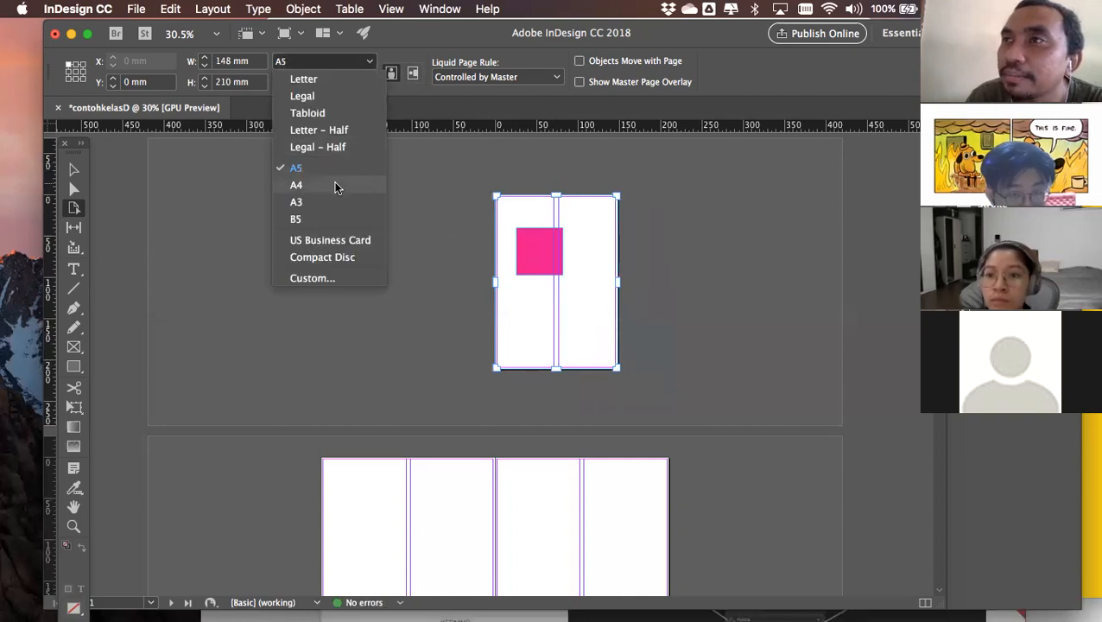
left_click(301, 184)
left_click(369, 62)
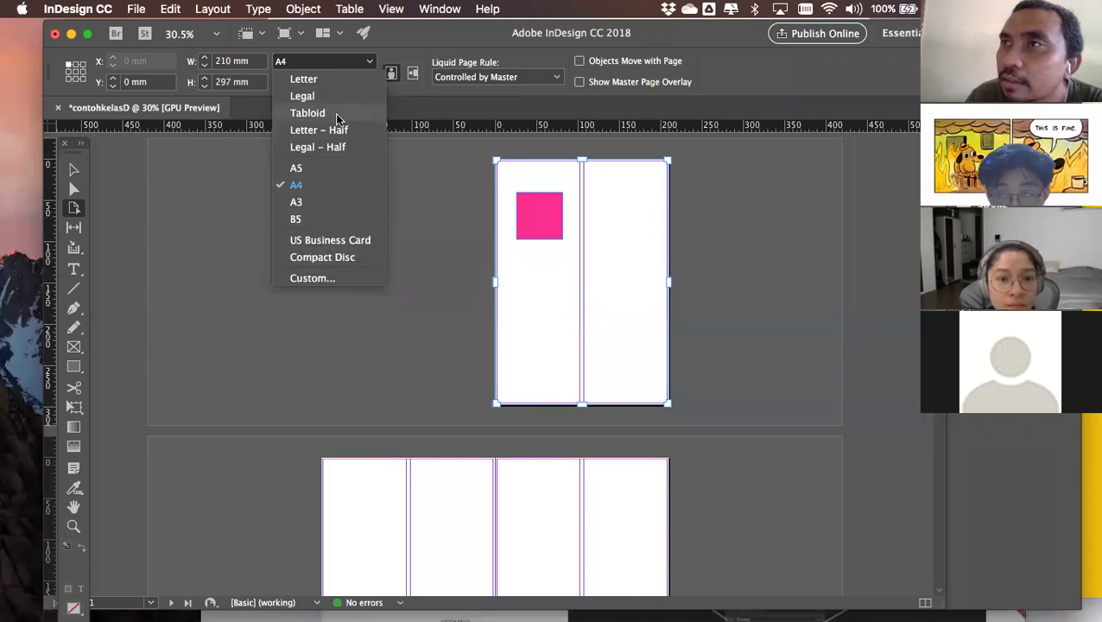
left_click(312, 184)
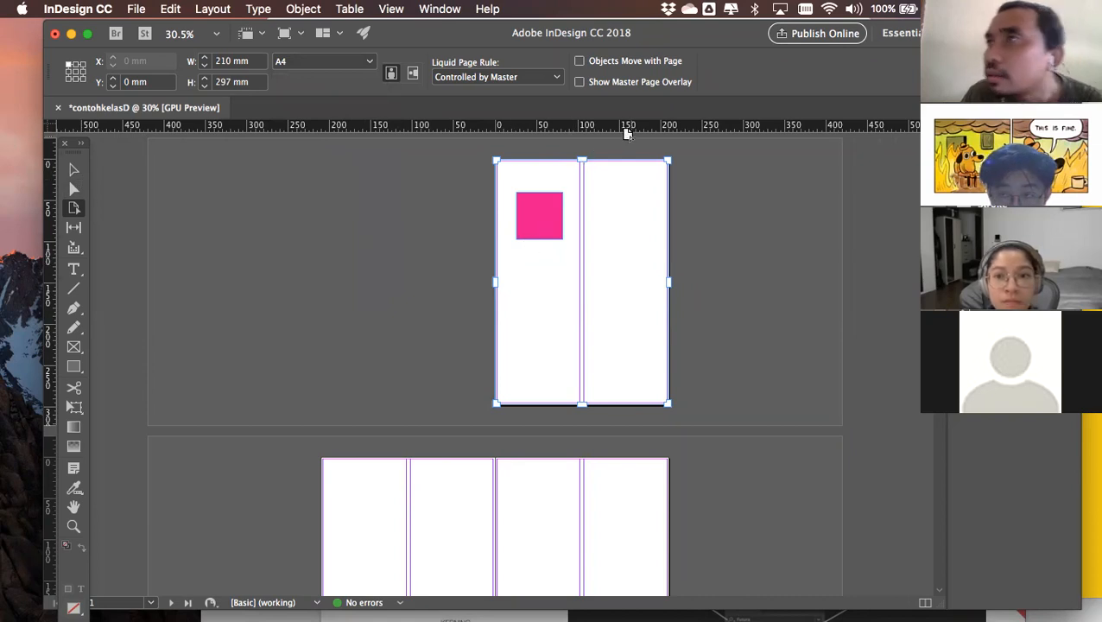
Display the document's page thumbnails, look through the spreads and select pages 3 and 4
left_click(976, 128)
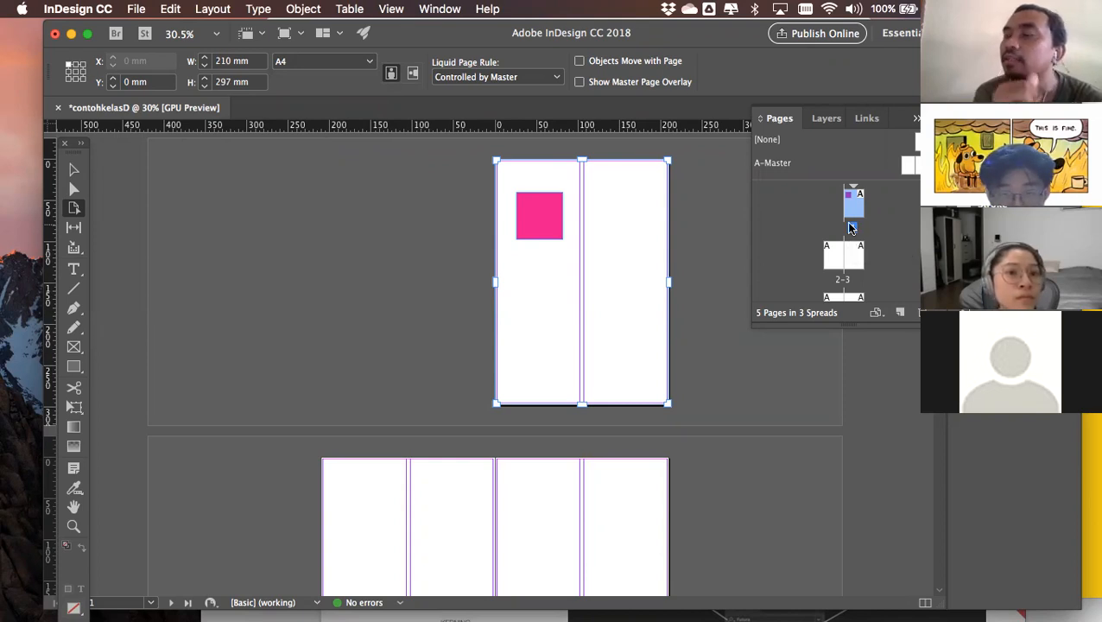
scroll(850, 227, "down", 2)
scroll(850, 227, "up", 2)
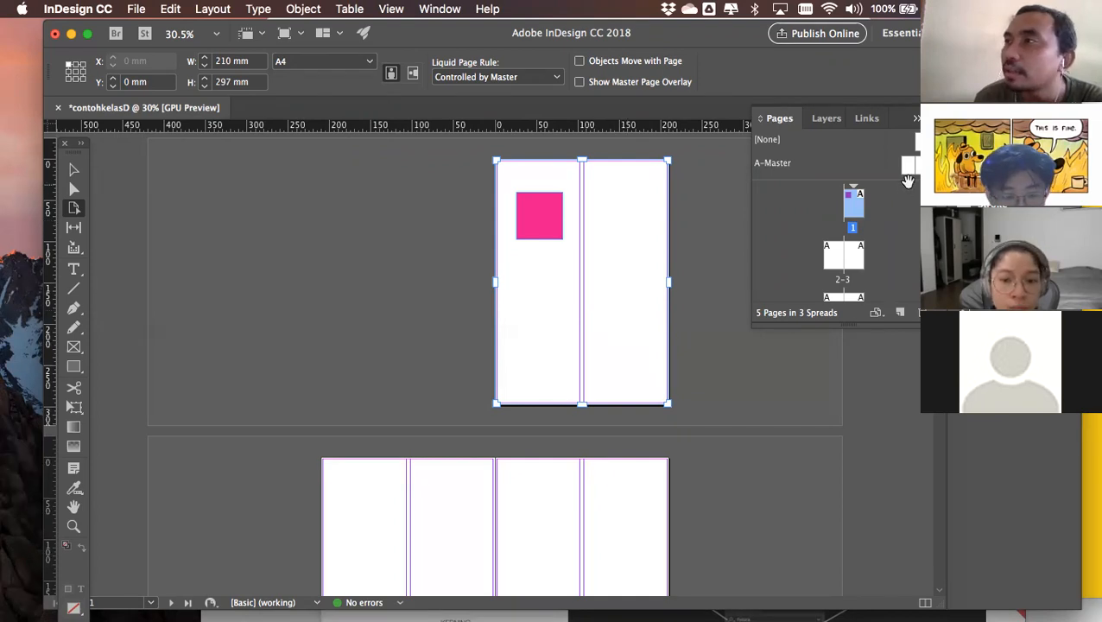
left_click(858, 261)
scroll(847, 259, "down", 2)
left_click(832, 261)
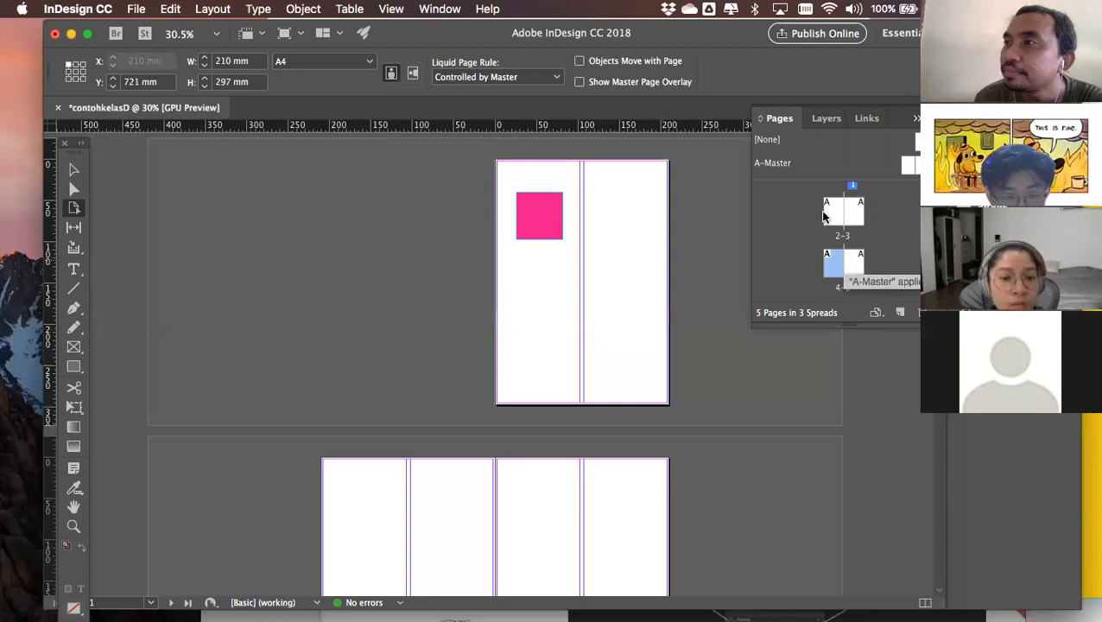
Add a new page to the document and undo the addition
left_click(900, 313)
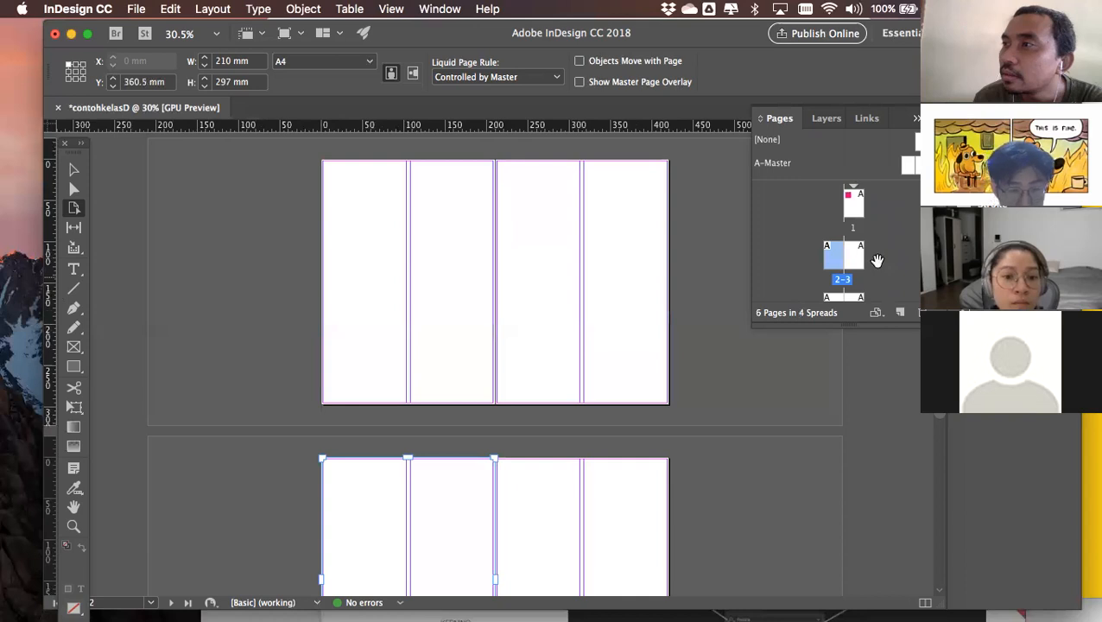
scroll(875, 269, "down", 2)
key("cmd+z")
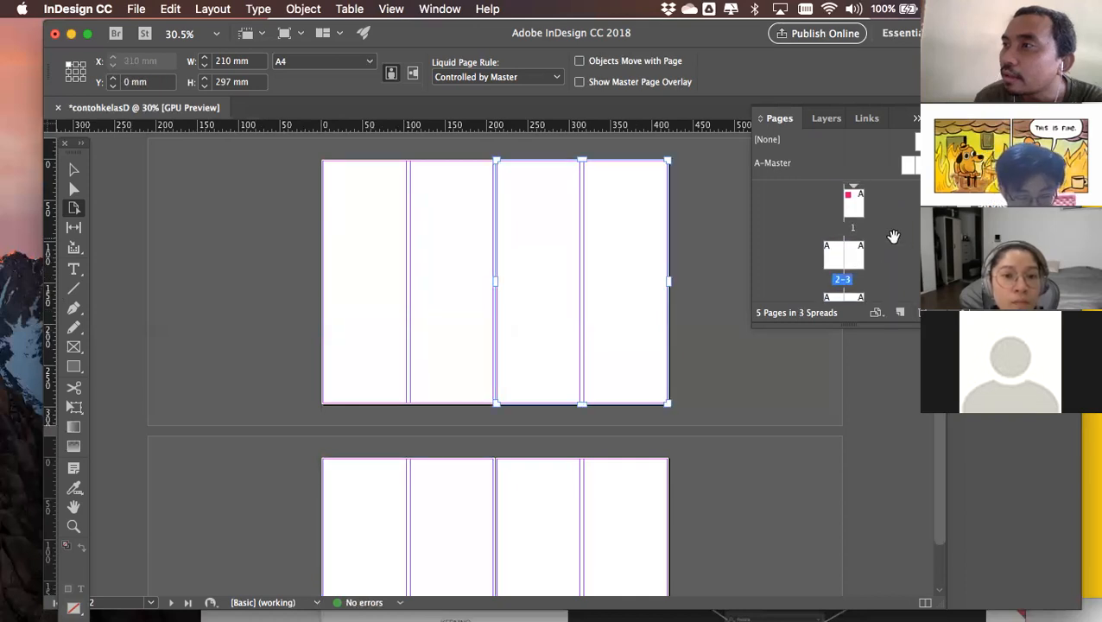
Look through the page size presets available for the document's pages, such as A5, A3, B5 and Compact Disc
scroll(887, 236, "down", 1)
left_click(876, 311)
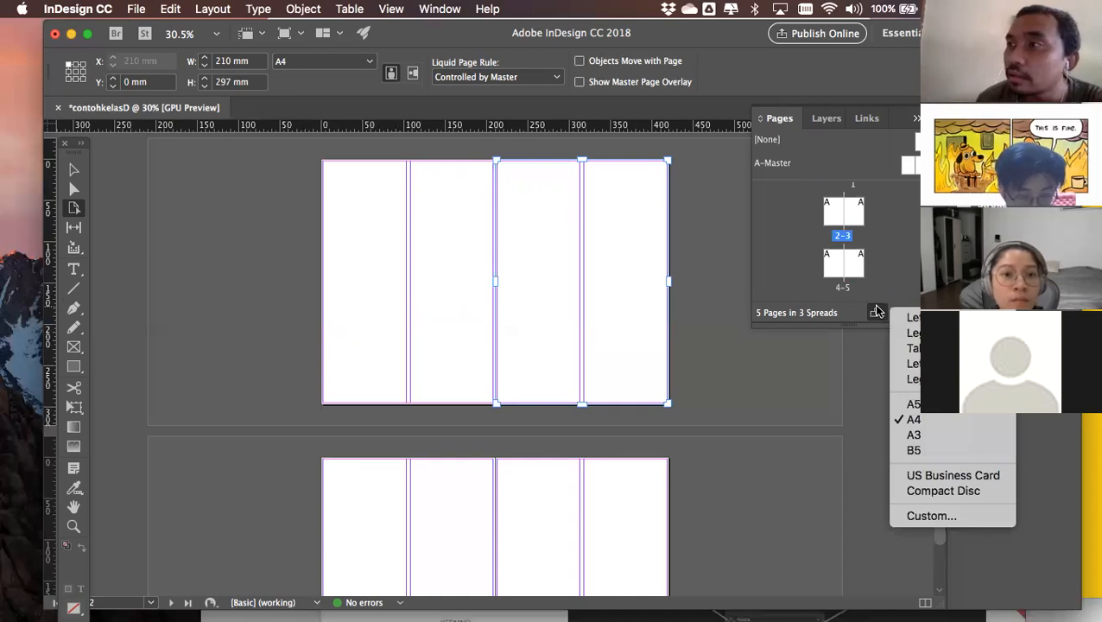
left_click(877, 312)
left_click(876, 312)
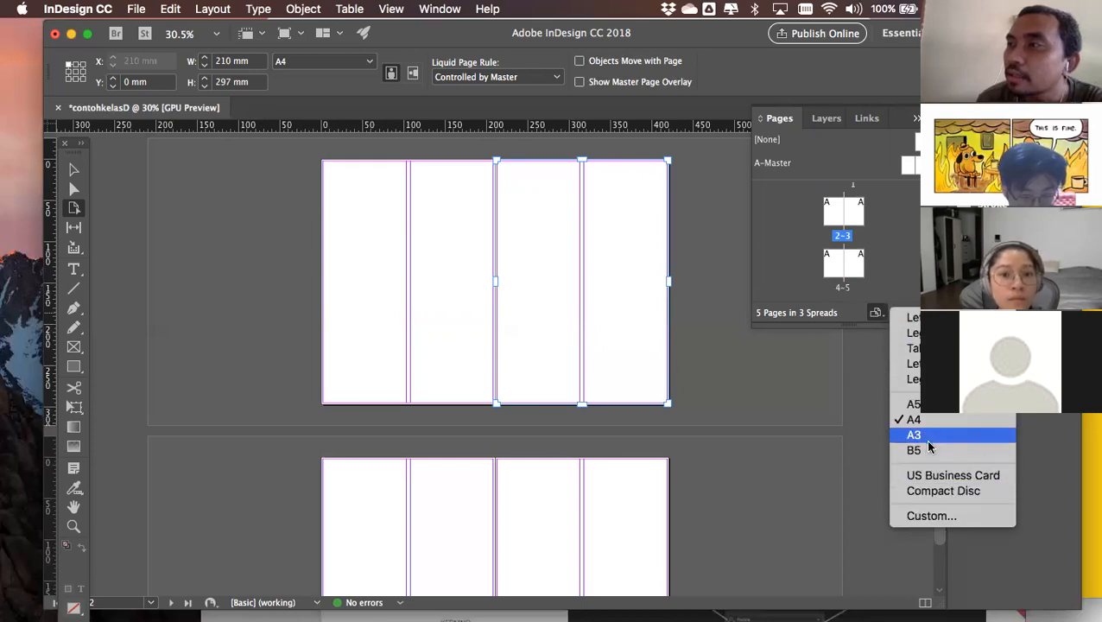
left_click(877, 314)
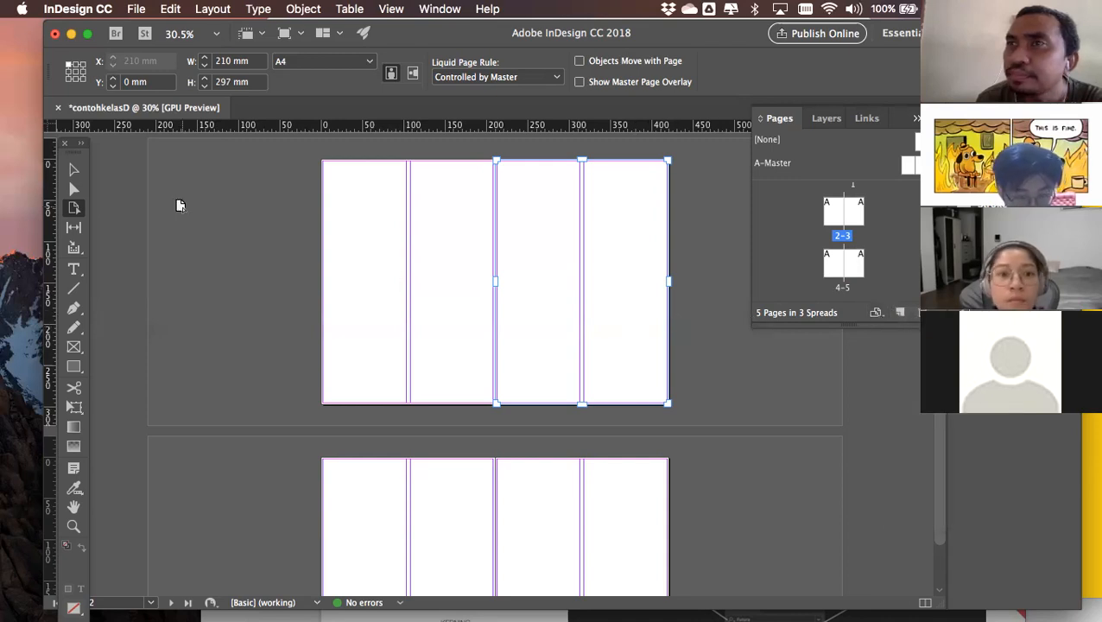
Change page 1 to A5 size in landscape orientation and undo both changes
left_click(73, 170)
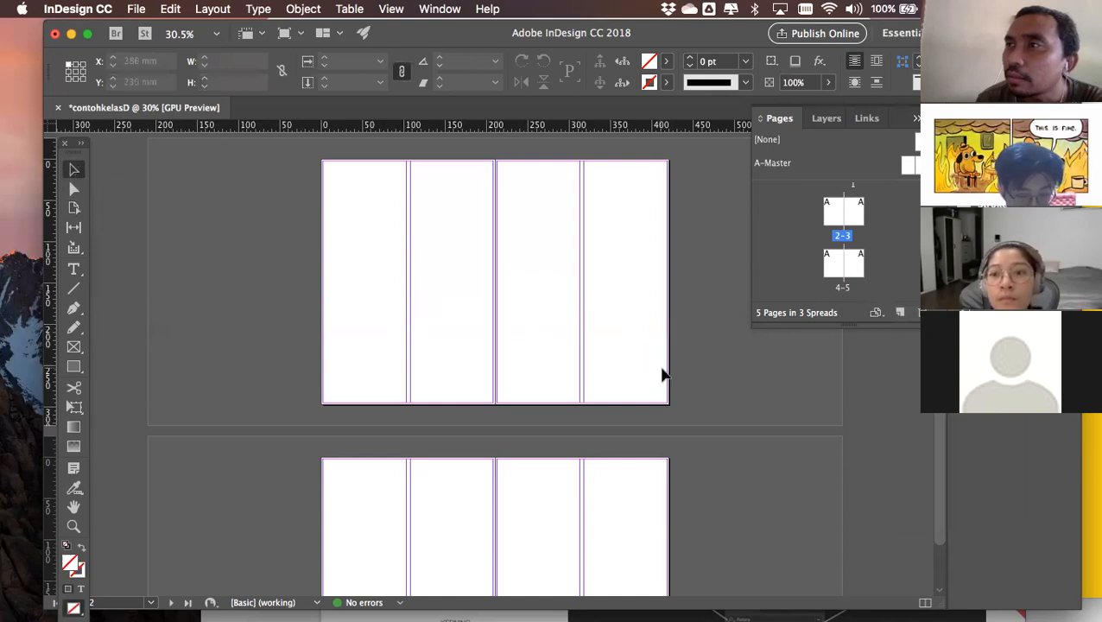
scroll(683, 372, "up", 5)
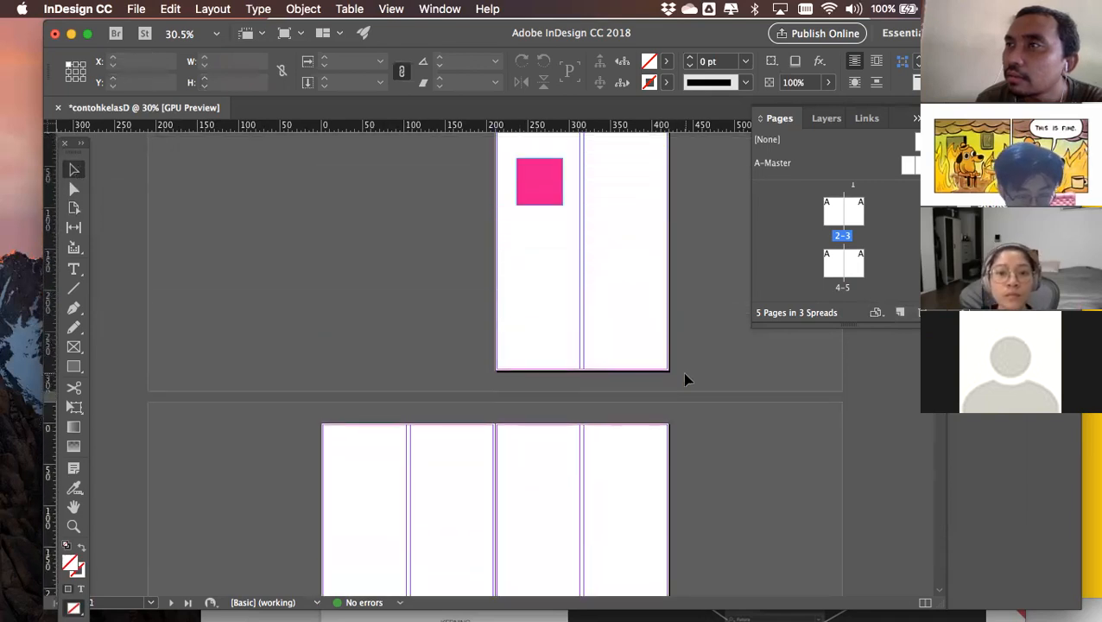
scroll(684, 376, "up", 2)
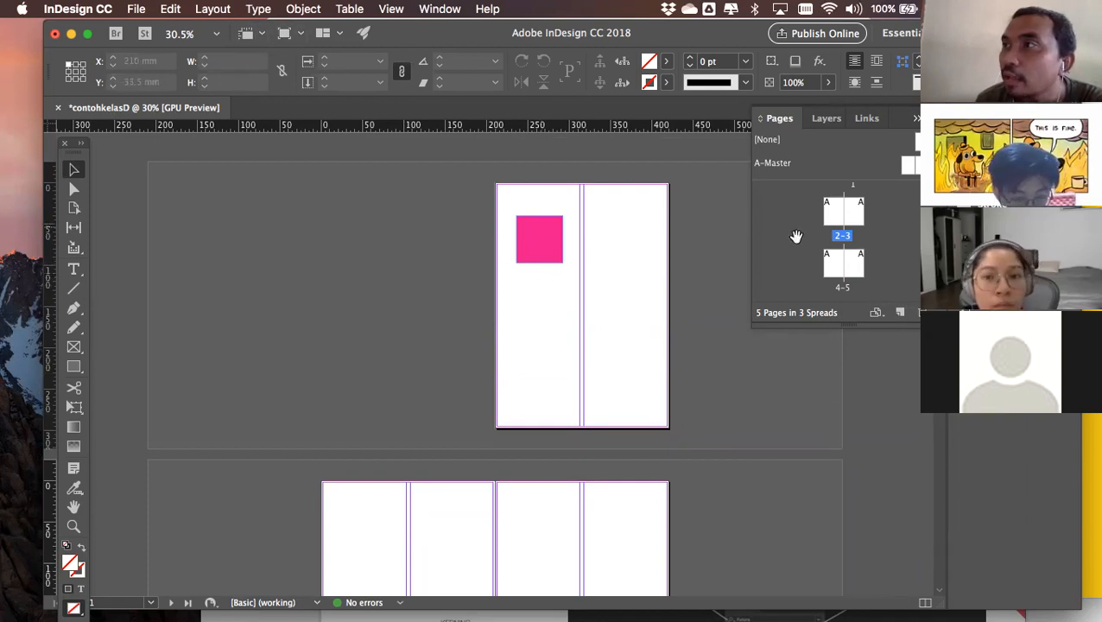
scroll(863, 242, "up", 2)
left_click(858, 215)
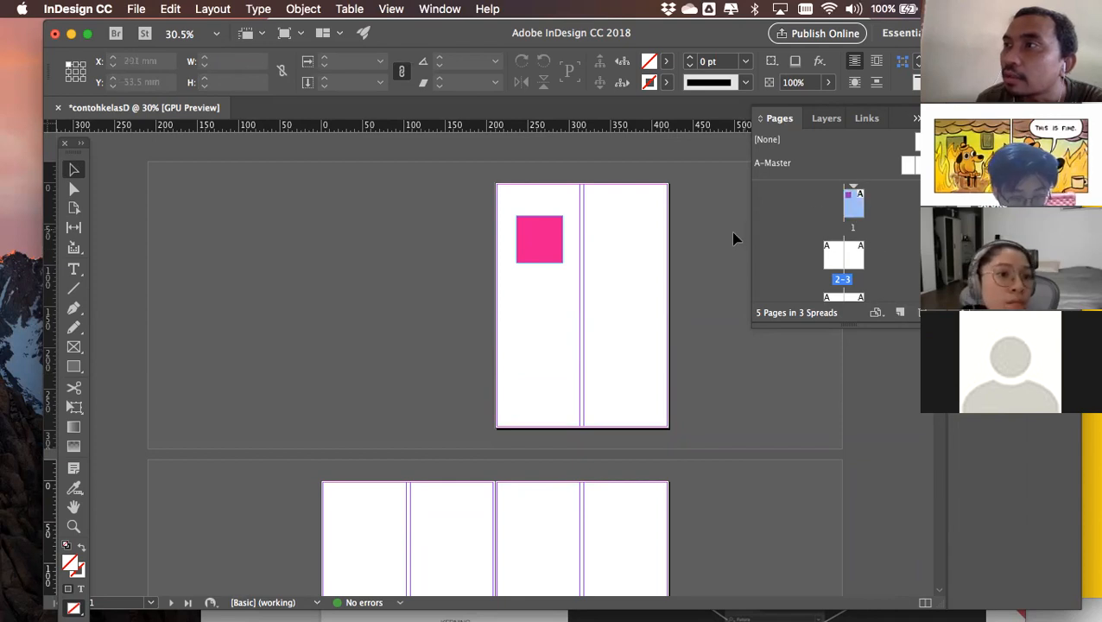
left_click(878, 313)
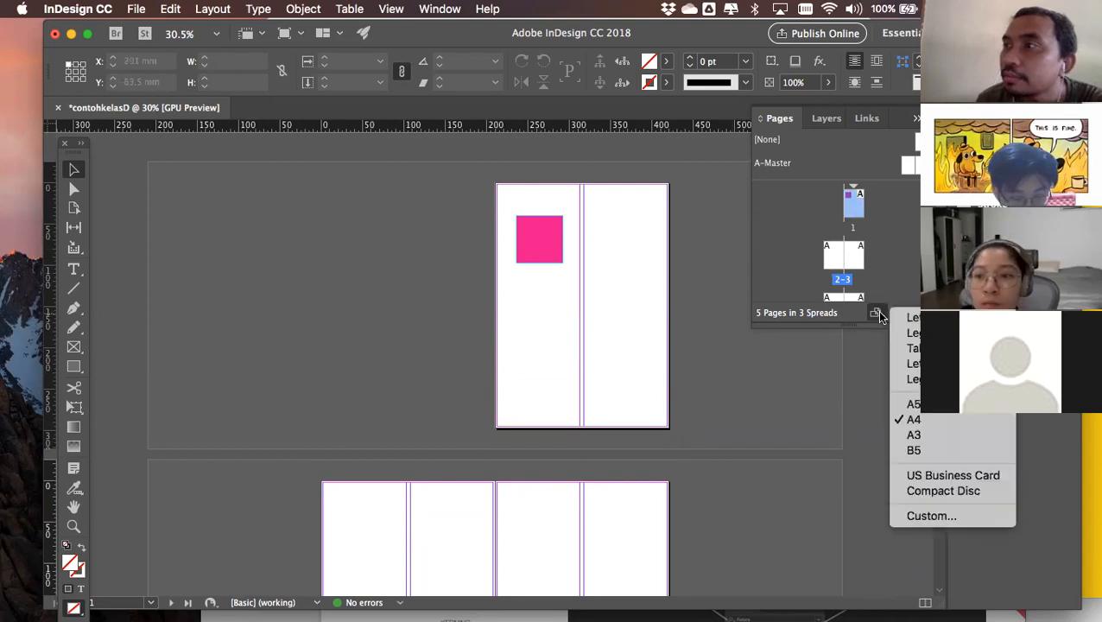
left_click(913, 405)
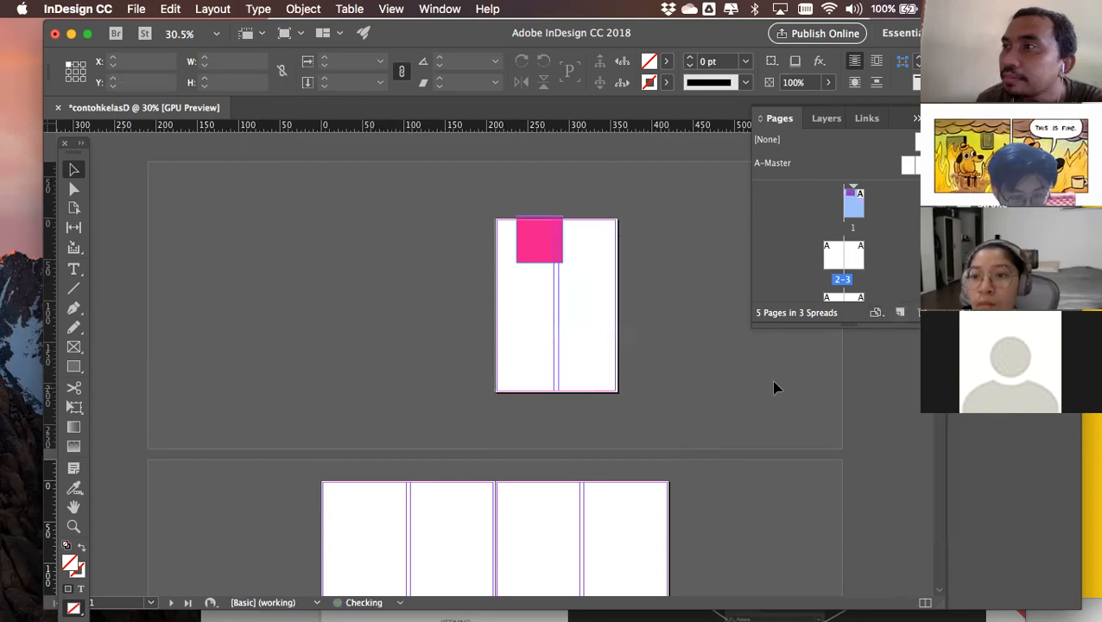
left_click(74, 208)
left_click(532, 330)
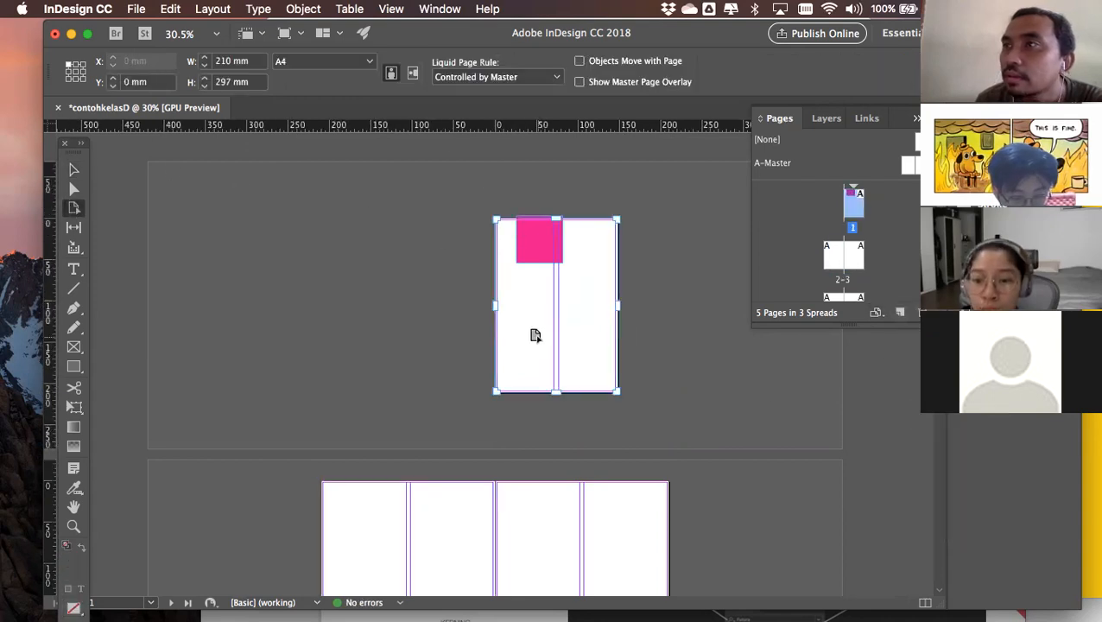
left_click(413, 73)
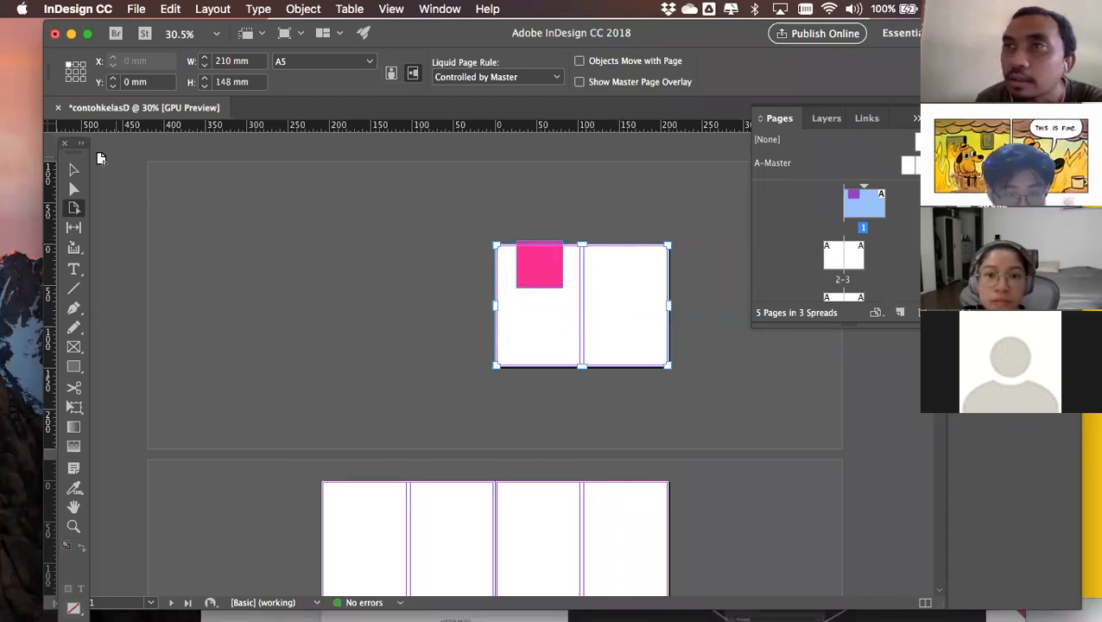
key("super+z")
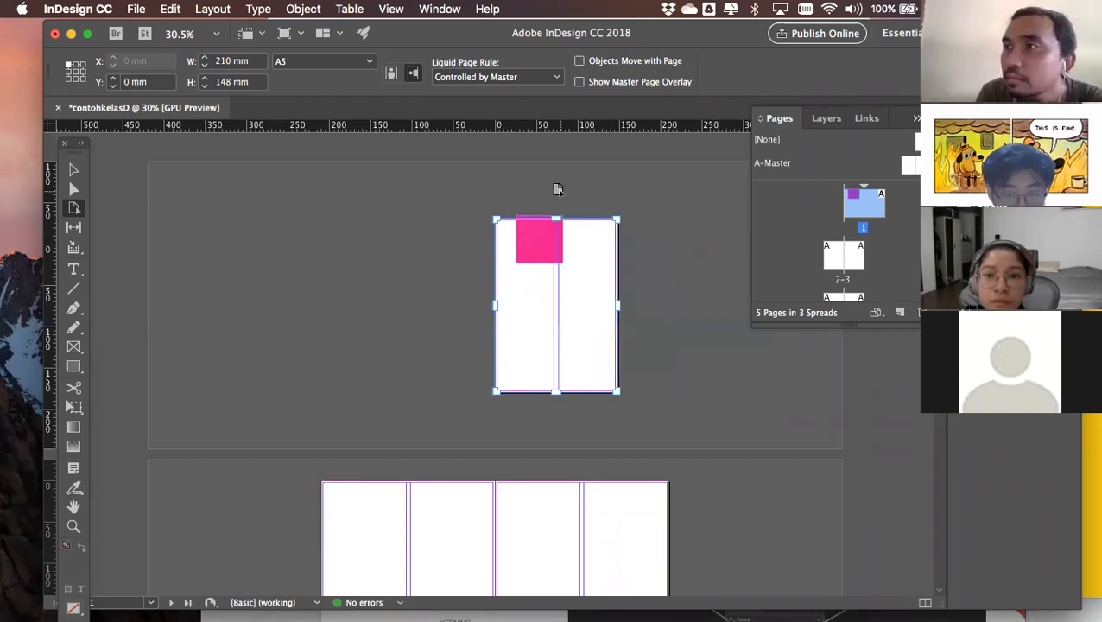
key("super+z")
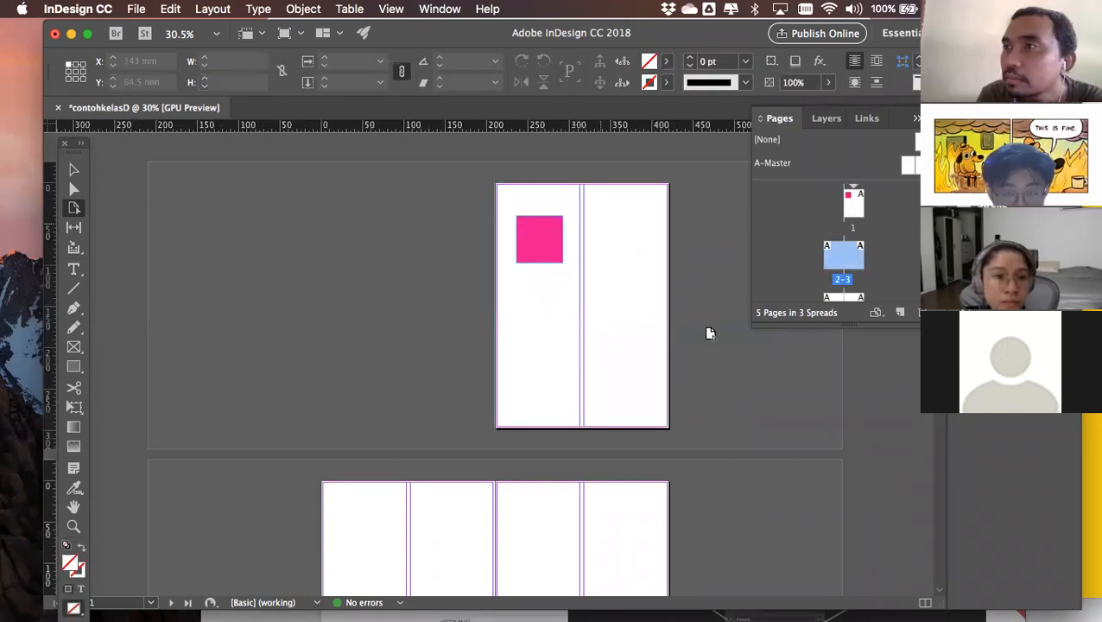
Hide the page thumbnails and place a copy of the pink square directly below the original on page 1
left_click(976, 119)
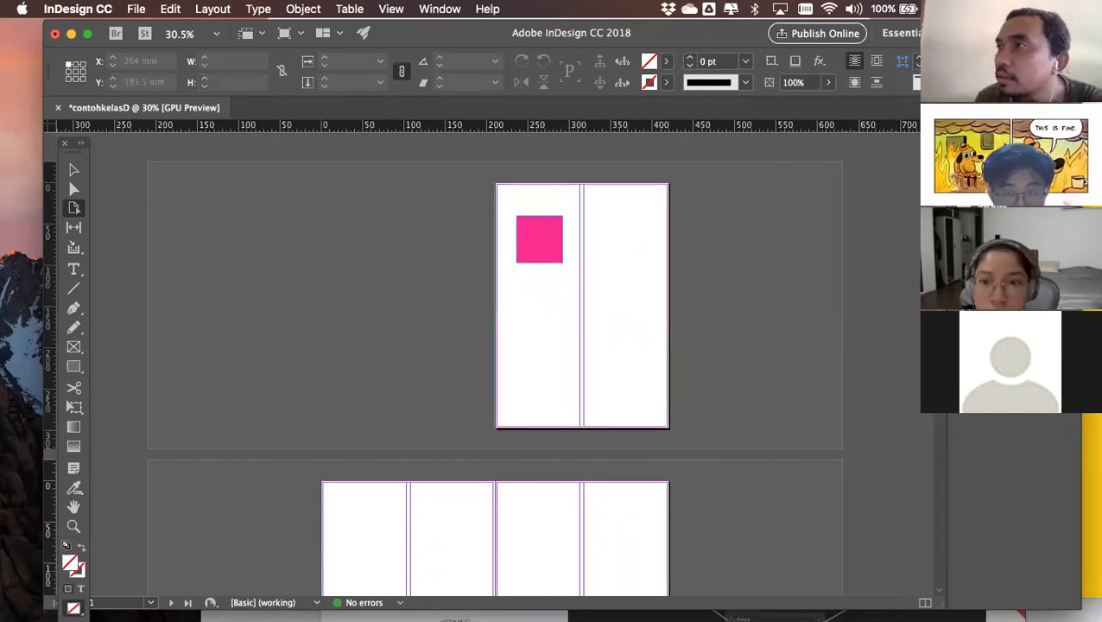
left_click(76, 230)
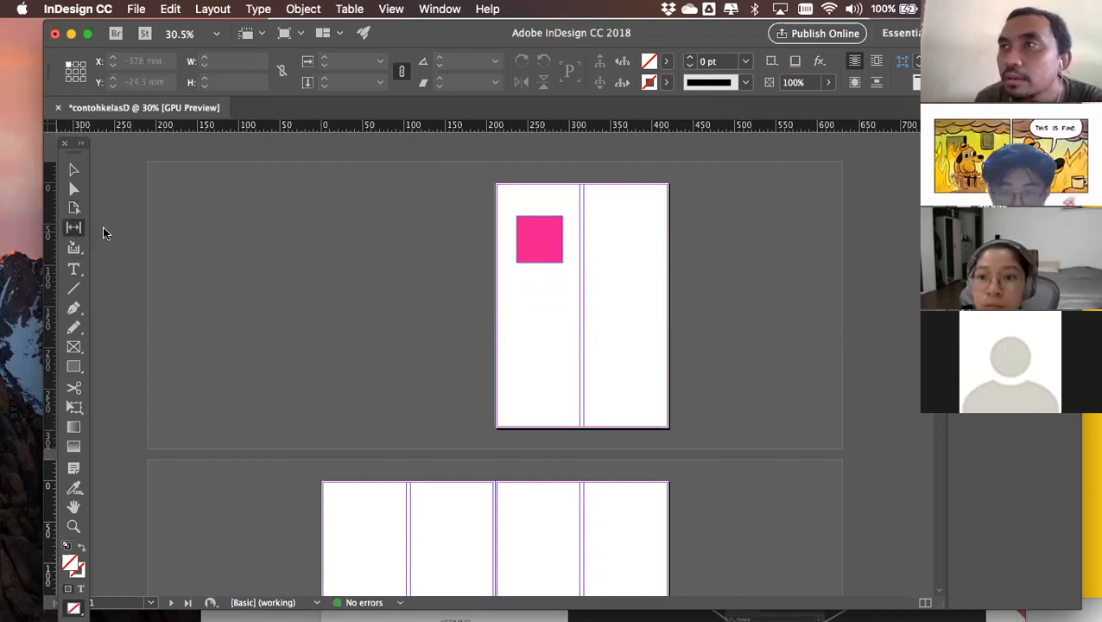
left_click(74, 170)
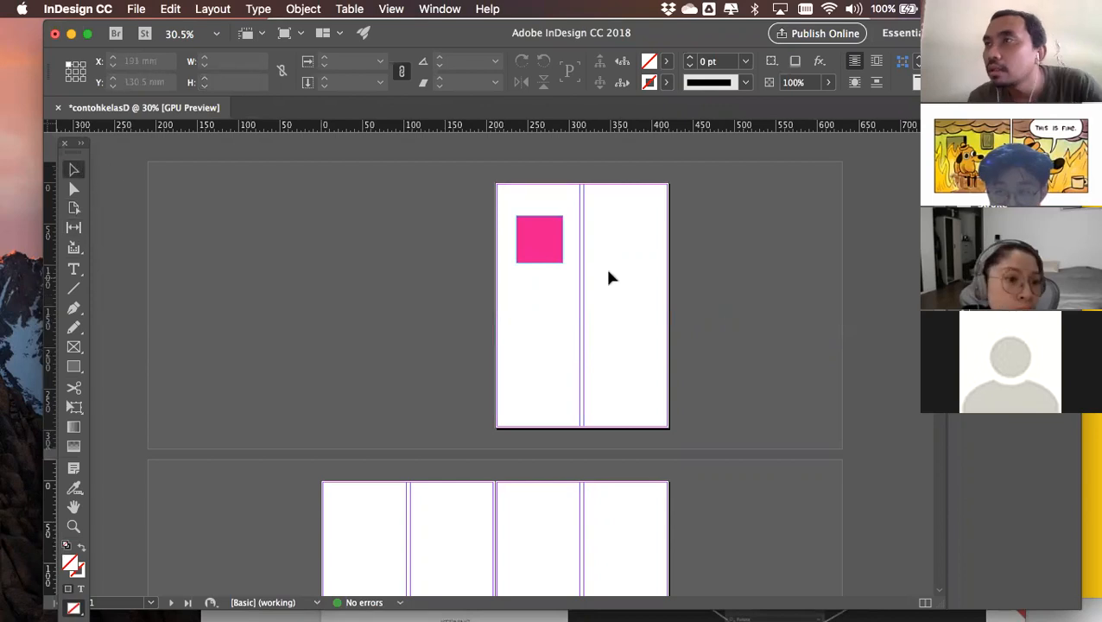
left_click(538, 251)
left_click_drag(539, 251, 545, 300)
left_click(546, 278)
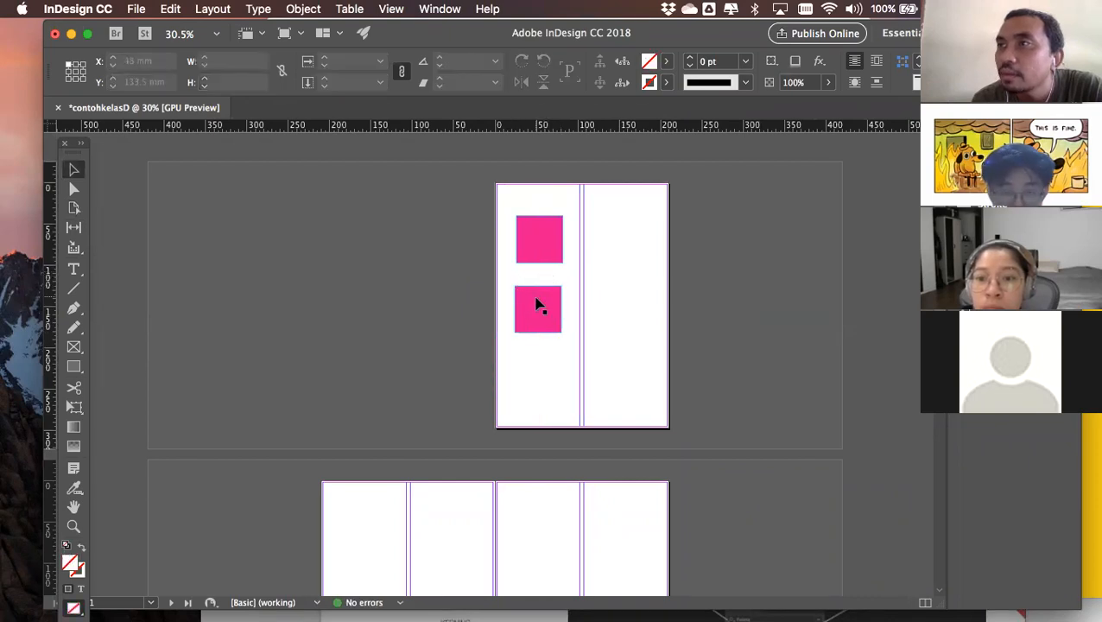
Shift the gap between the two pink squares slightly downward with the Gap tool, resizing both squares
left_click(537, 305)
left_click(75, 228)
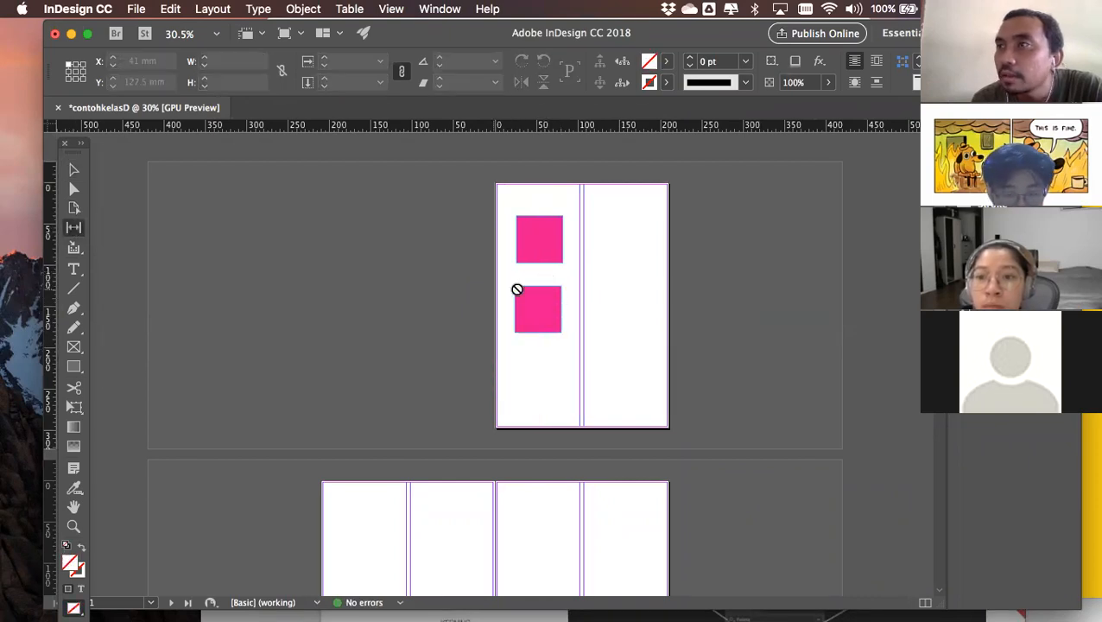
scroll(531, 276, "up", 2)
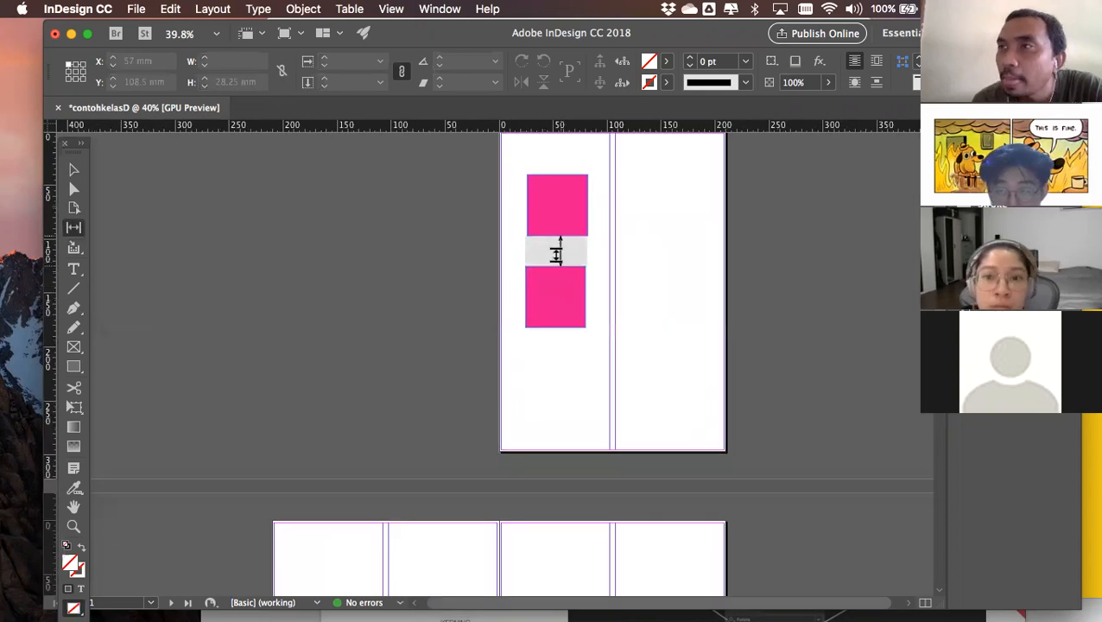
mouse_move(558, 251)
left_mouse_down()
mouse_move(558, 217)
mouse_move(556, 275)
mouse_move(552, 235)
mouse_move(567, 261)
left_mouse_up()
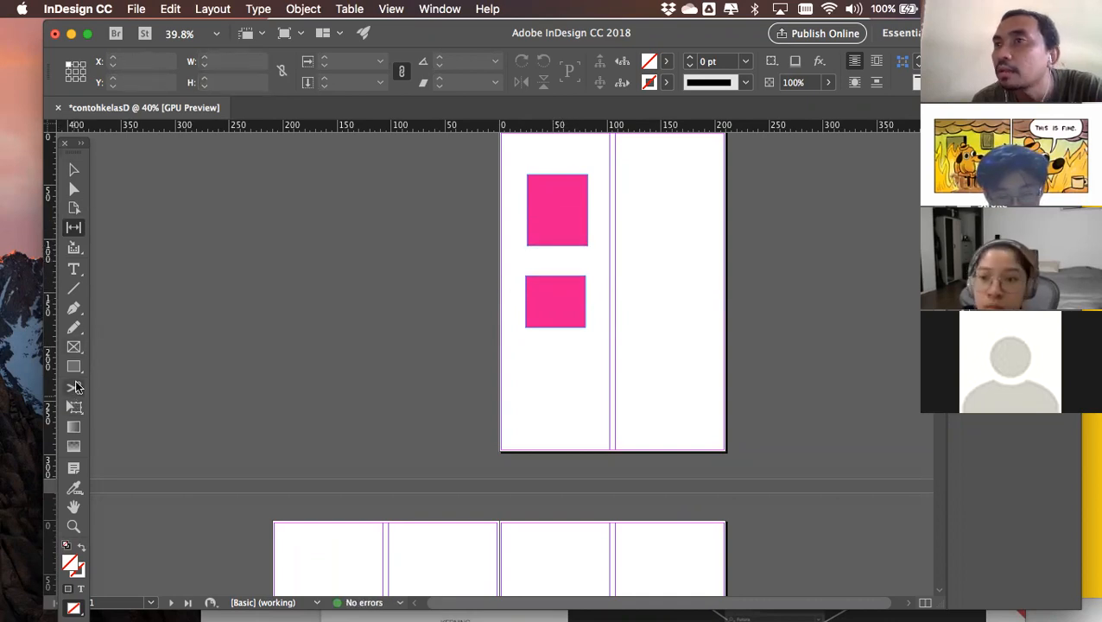
Create a text frame as wide as the squares below the lower pink square and fill it with random letters
left_click(73, 269)
left_click_drag(525, 351, 583, 421)
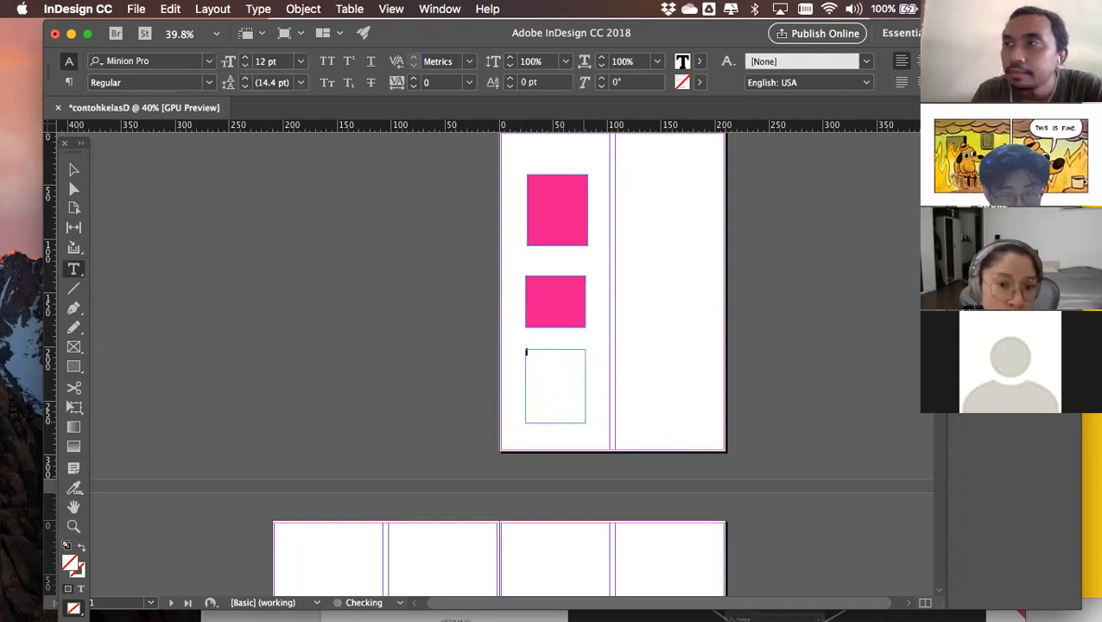
key("super+v")
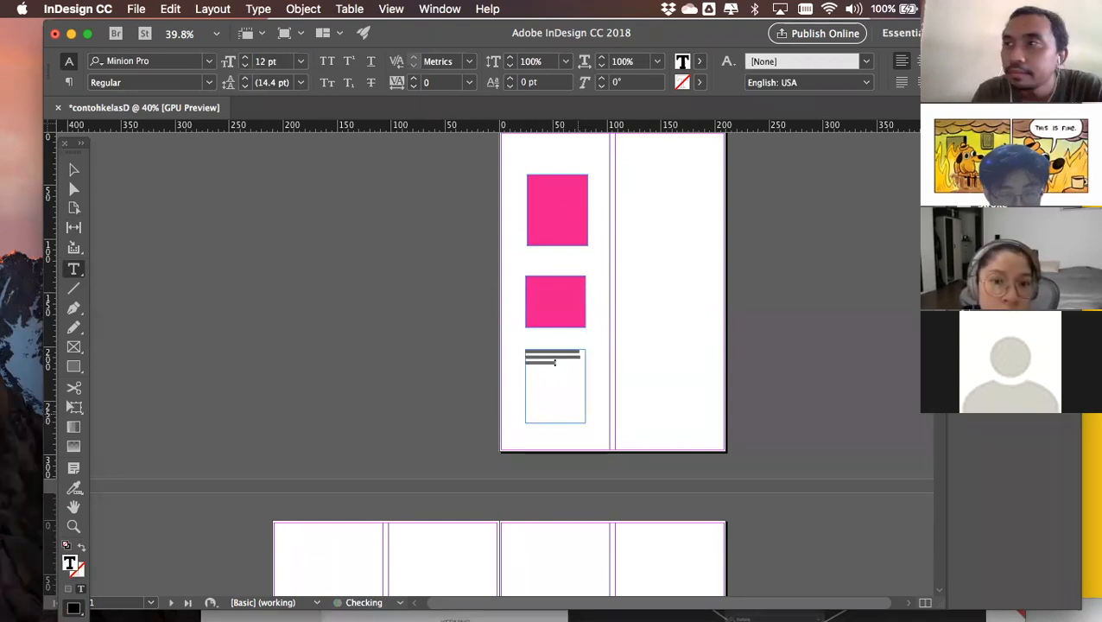
left_click(75, 178)
left_click(501, 391)
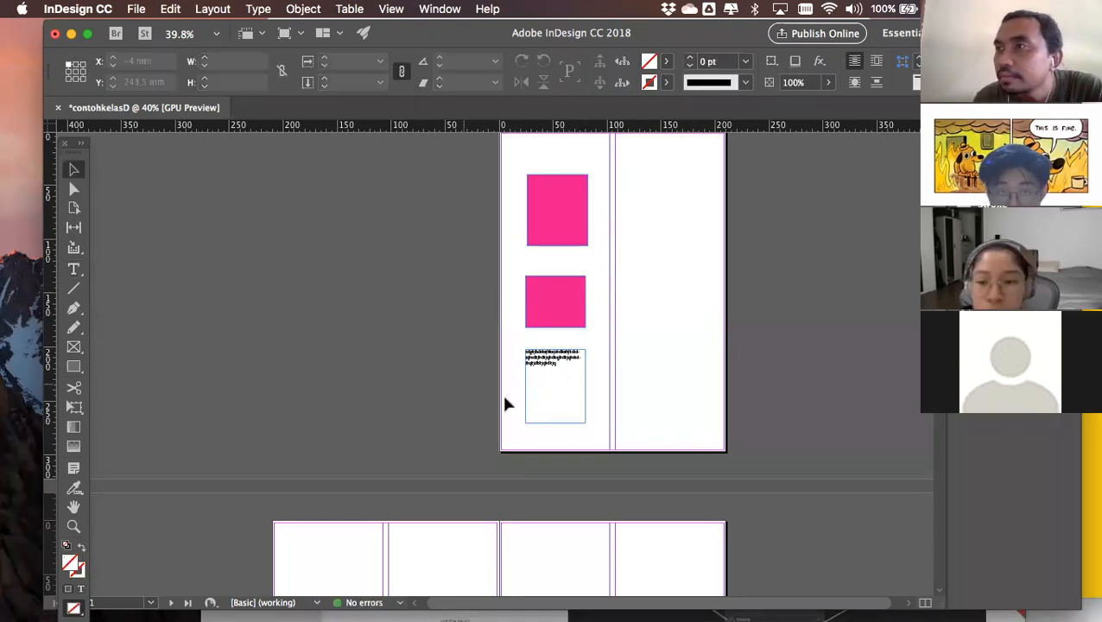
With the Gap tool, move the gap above the text frame downward and shift both side edges of the lower square and frame to the right
scroll(501, 391, "up", 5)
scroll(504, 398, "up", 4)
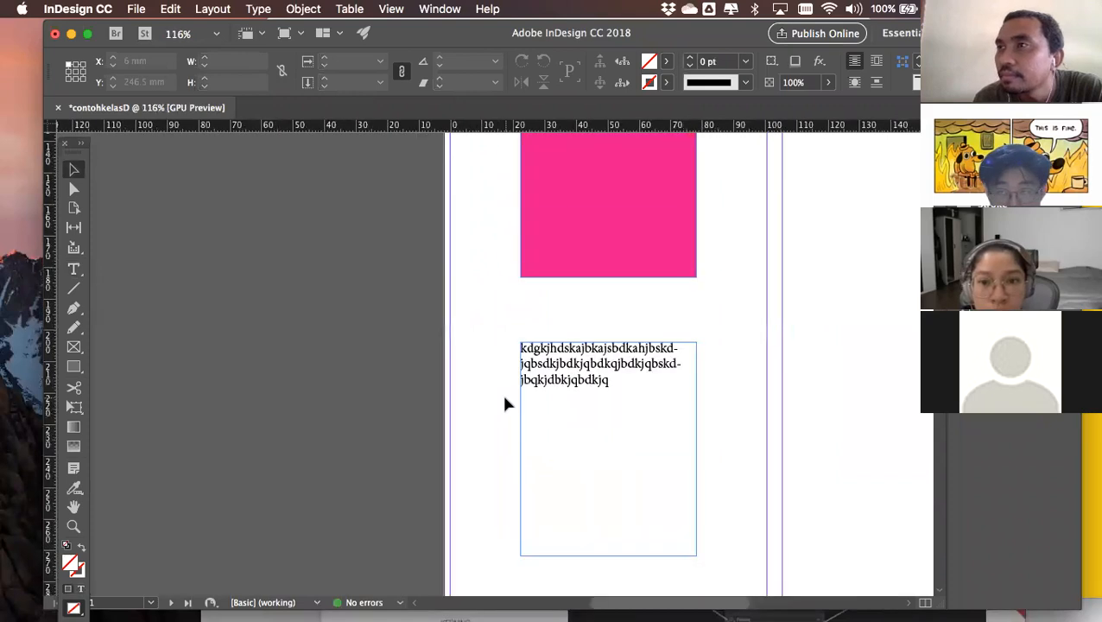
scroll(313, 367, "up", 3)
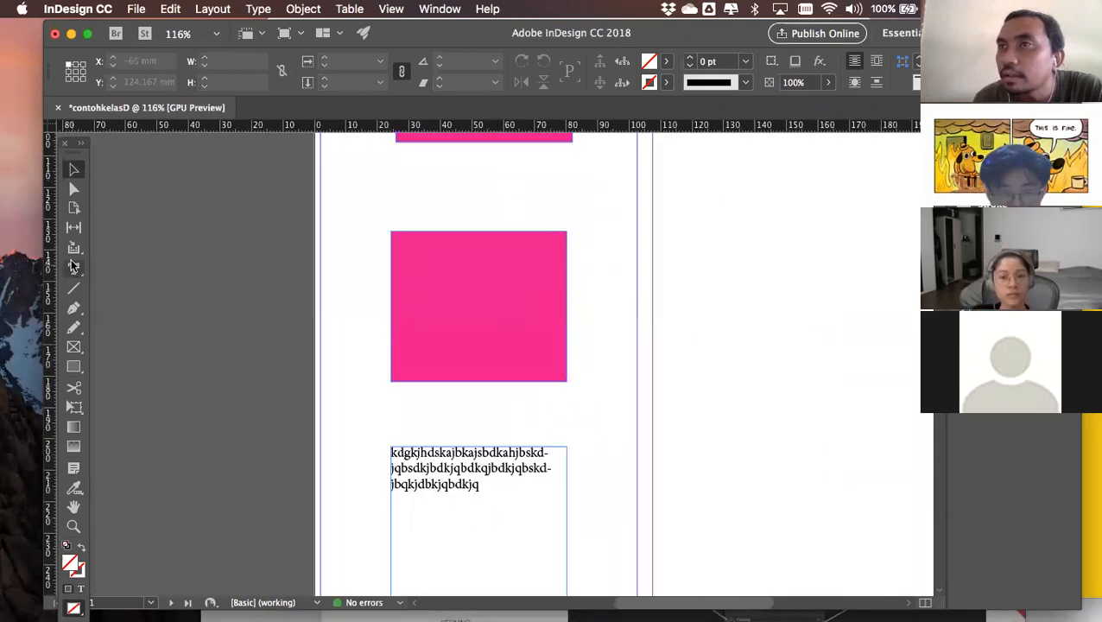
left_click(74, 227)
left_click_drag(466, 421, 475, 455)
left_click_drag(371, 329, 407, 327)
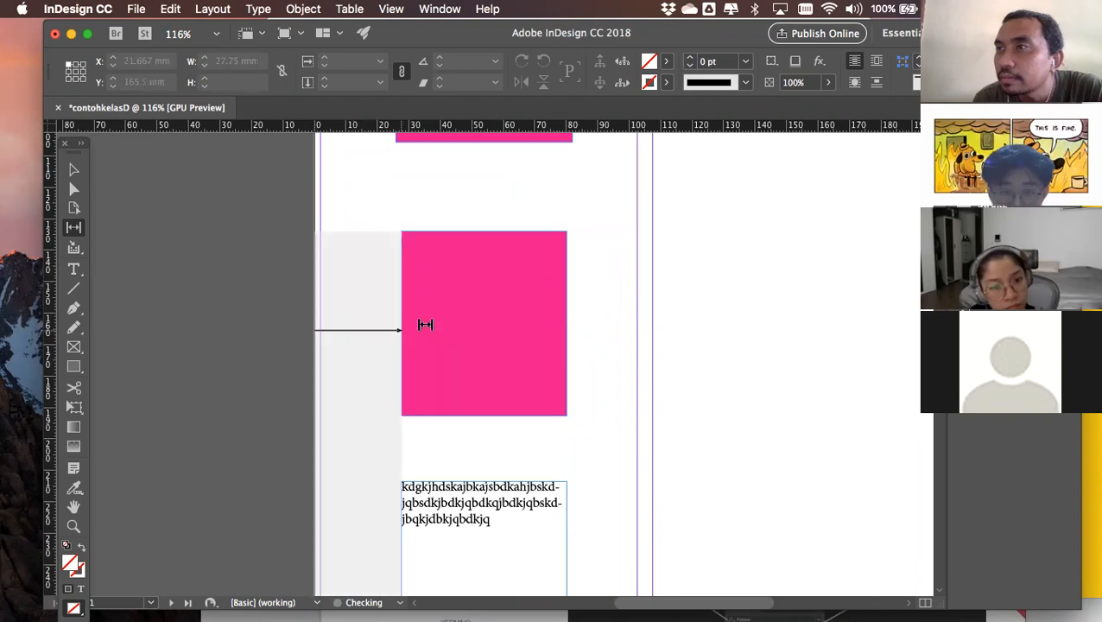
left_click_drag(578, 313, 598, 313)
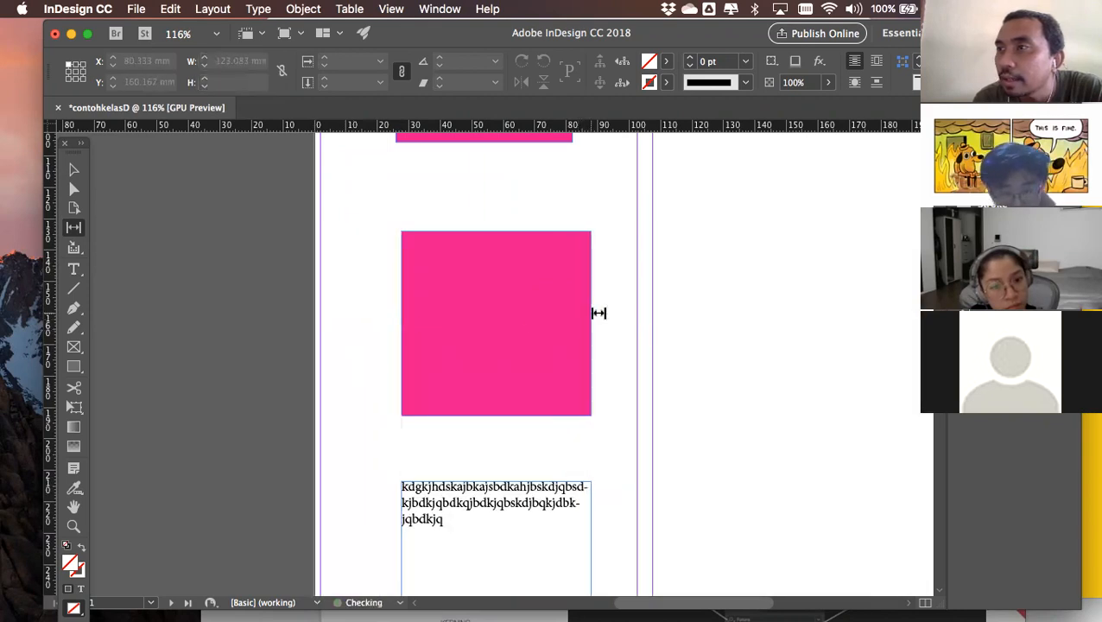
Narrow the lower pink square to align with the upper square's right edge and reduce the text frame to 54.25 mm wide
scroll(599, 313, "down", 4)
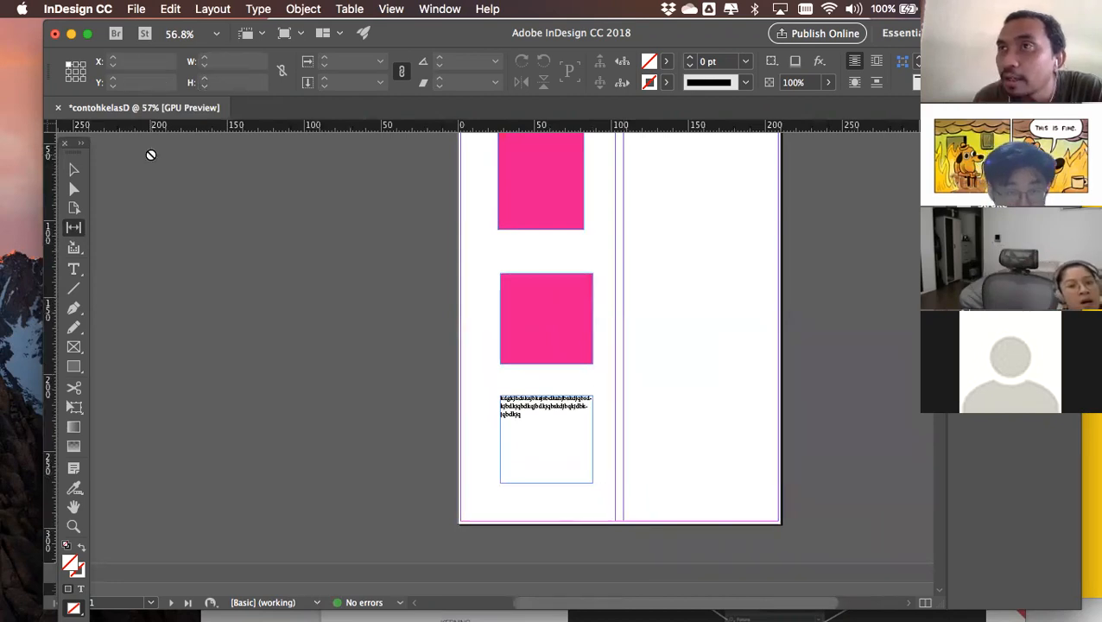
left_click(77, 171)
left_click(511, 326)
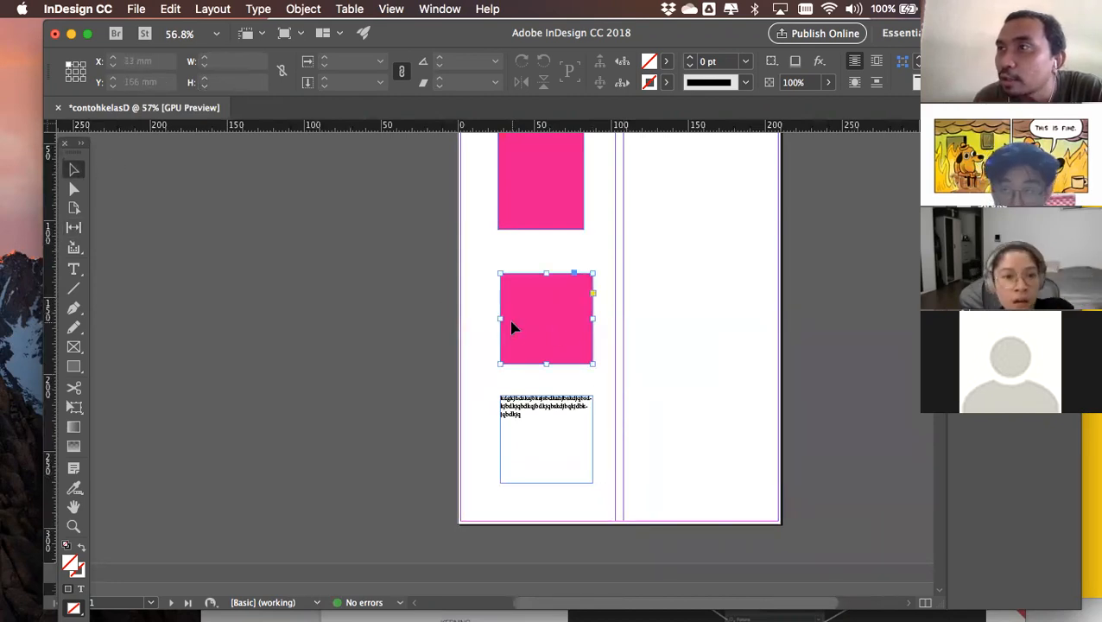
mouse_move(594, 319)
left_mouse_down()
mouse_move(572, 315)
mouse_move(604, 323)
mouse_move(584, 320)
left_mouse_up()
left_click(569, 404)
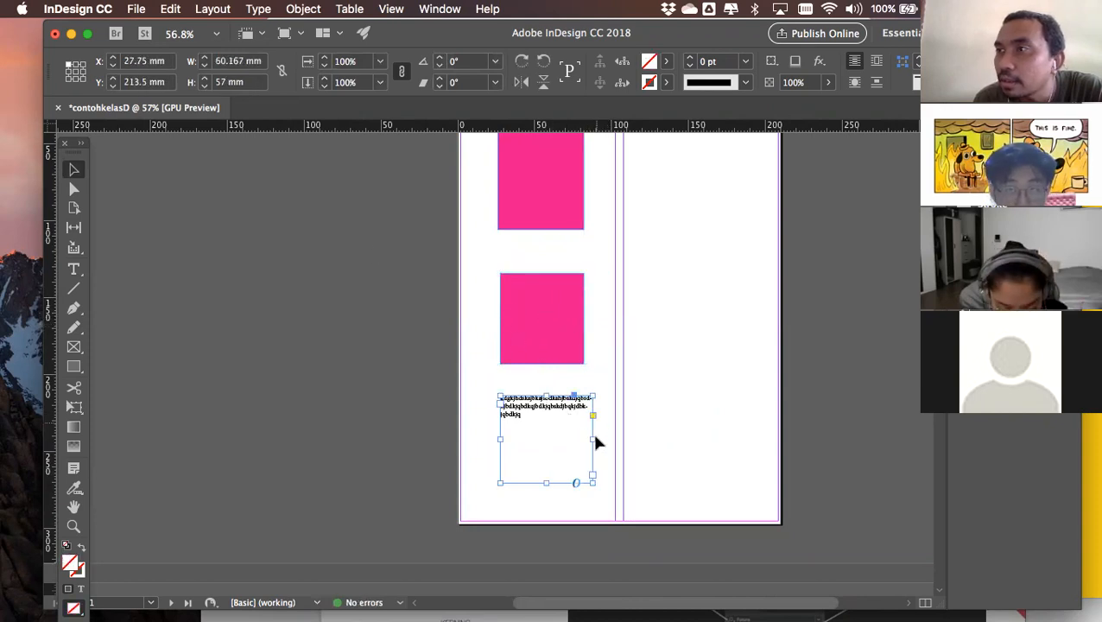
left_click_drag(593, 440, 584, 439)
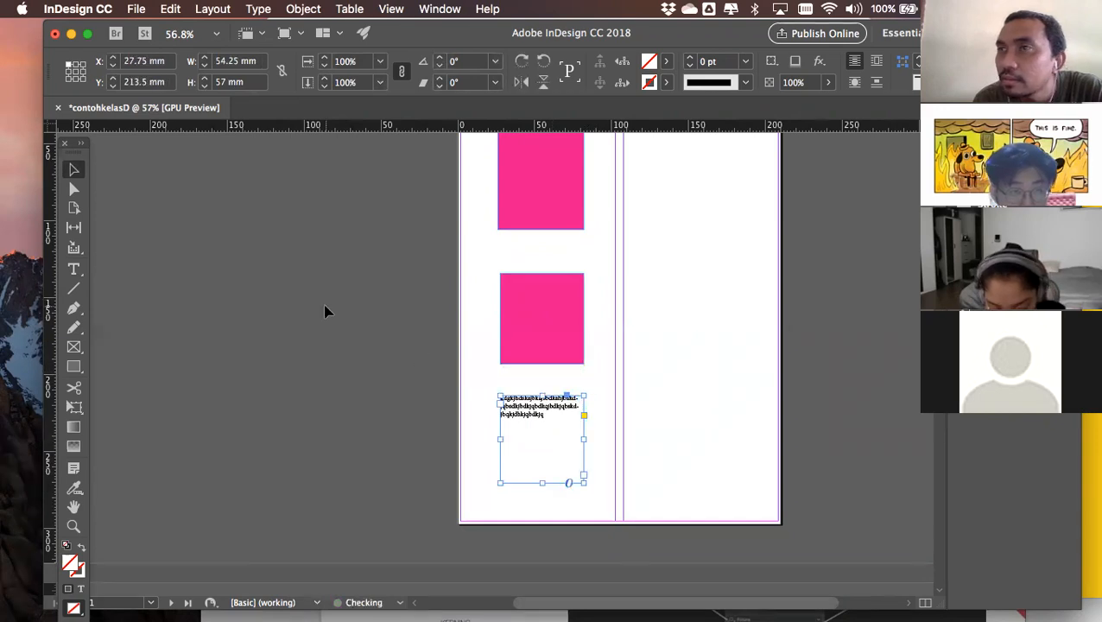
With the Gap tool, extend the left edges of the squares and text frame toward the page edge and move the gap between the squares upward
left_click(75, 229)
left_click_drag(485, 337, 463, 339)
left_click_drag(497, 249, 497, 214)
scroll(497, 216, "up", 3)
left_click_drag(489, 260, 481, 263)
scroll(571, 309, "down", 5)
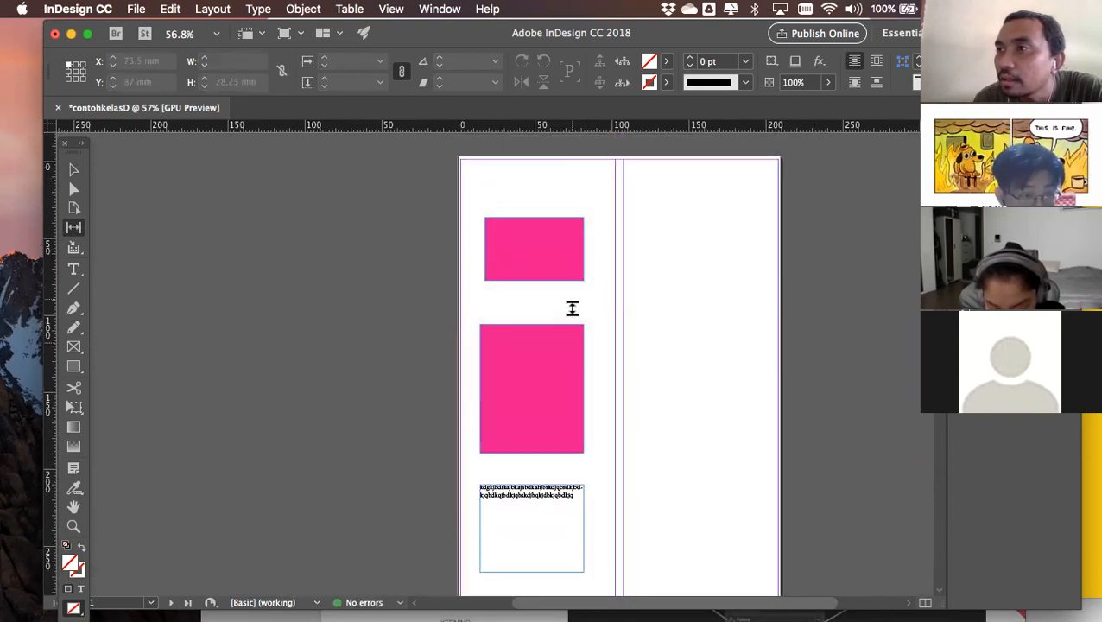
scroll(571, 308, "up", 1)
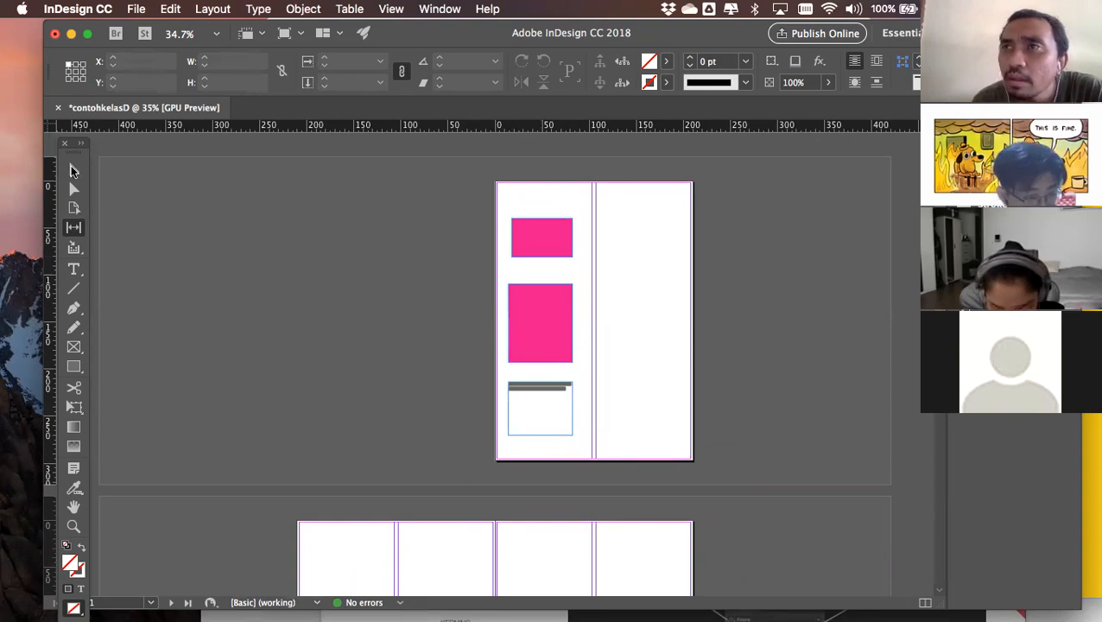
Activate the Content Collector tool and look over the first page and the spread below it
left_click(74, 170)
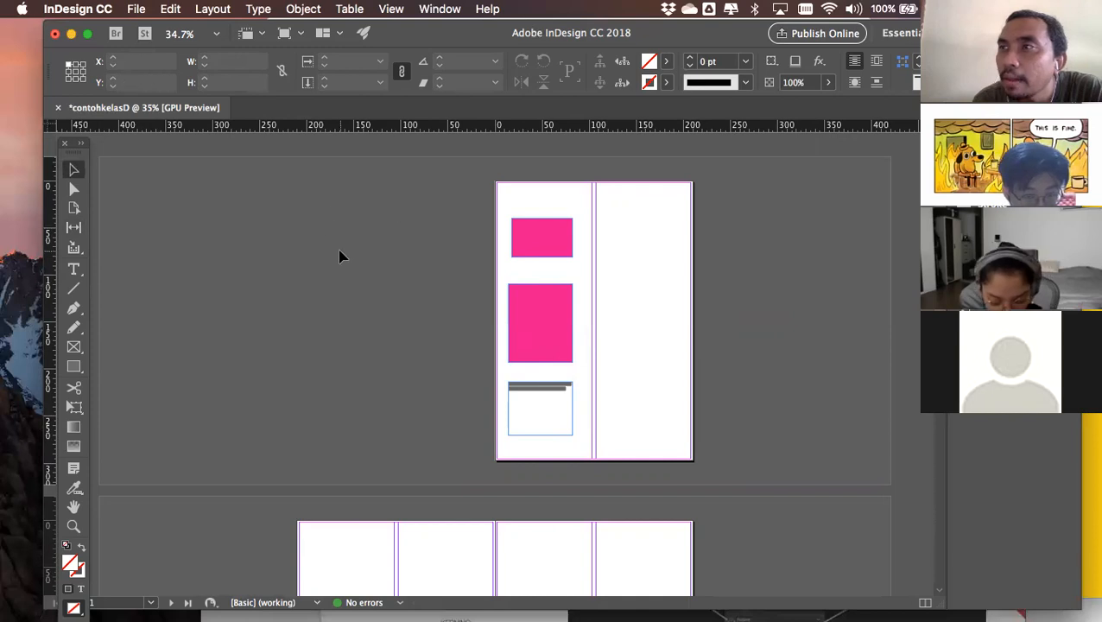
left_click(74, 249)
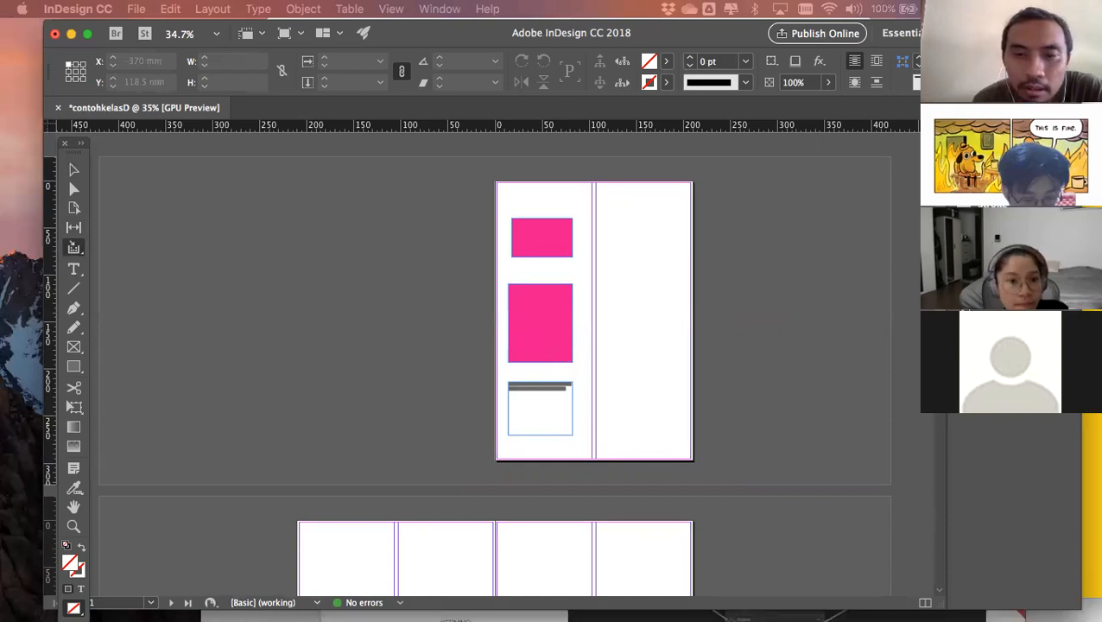
left_click_drag(199, 259, 248, 442)
scroll(345, 383, "down", 3)
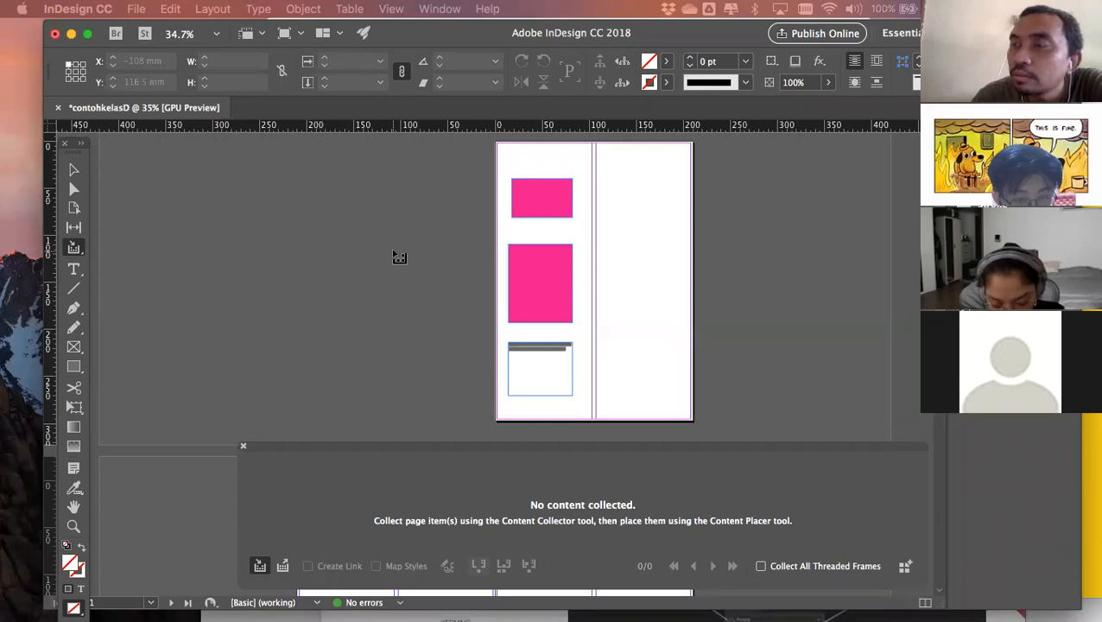
scroll(399, 258, "down", 5)
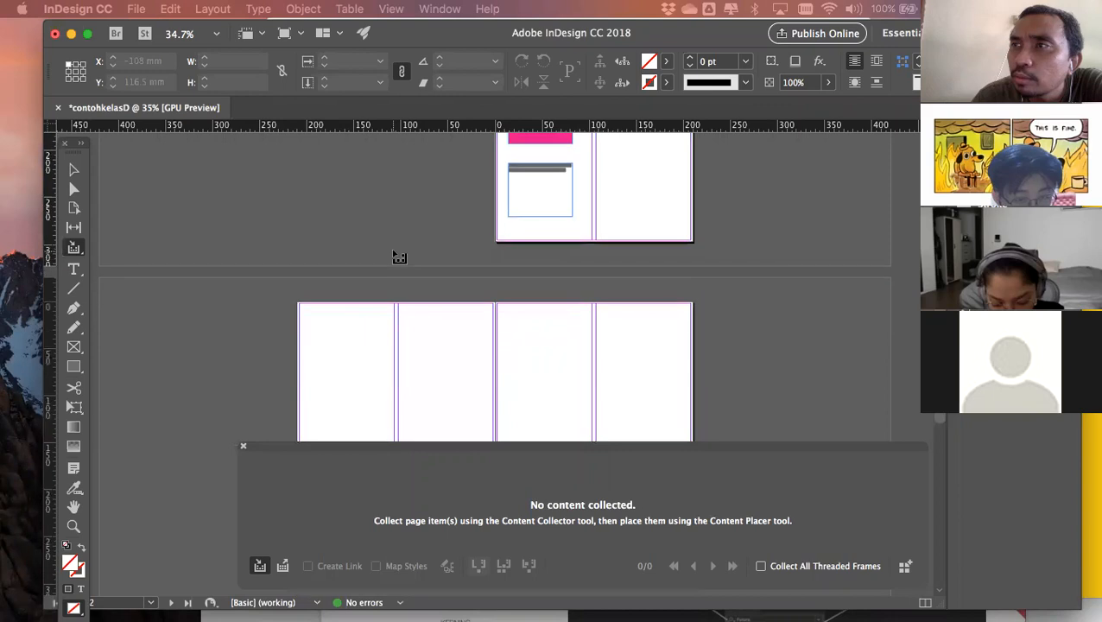
scroll(399, 257, "up", 2)
scroll(399, 258, "up", 3)
Select the two pink squares one at a time, select them together with the text frame, and clear the selection
left_click(73, 169)
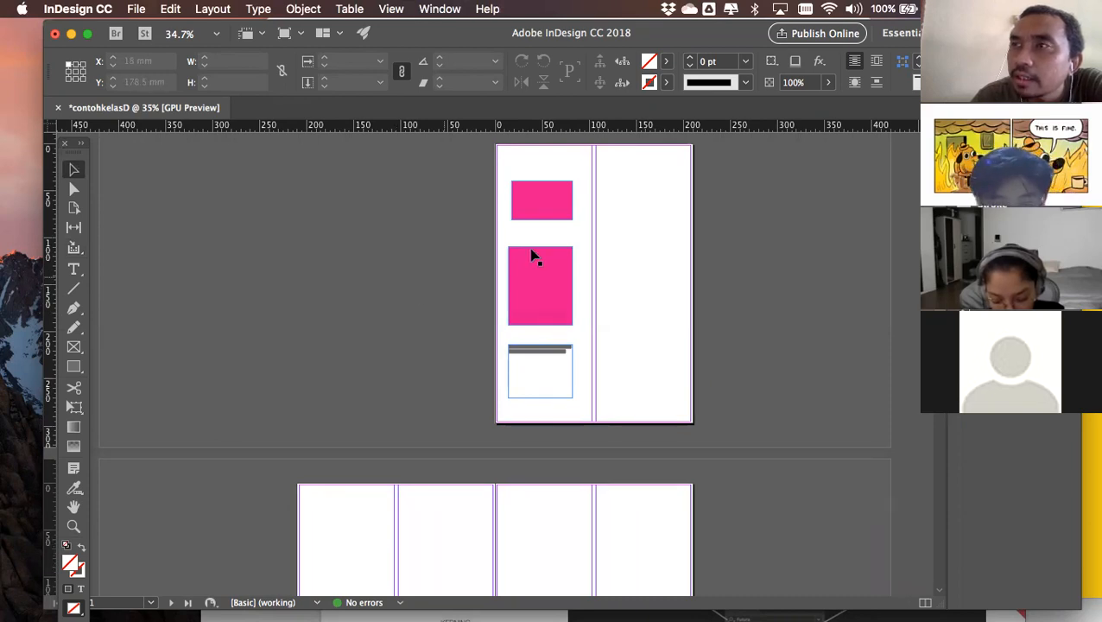
left_click(539, 212)
left_click(542, 308)
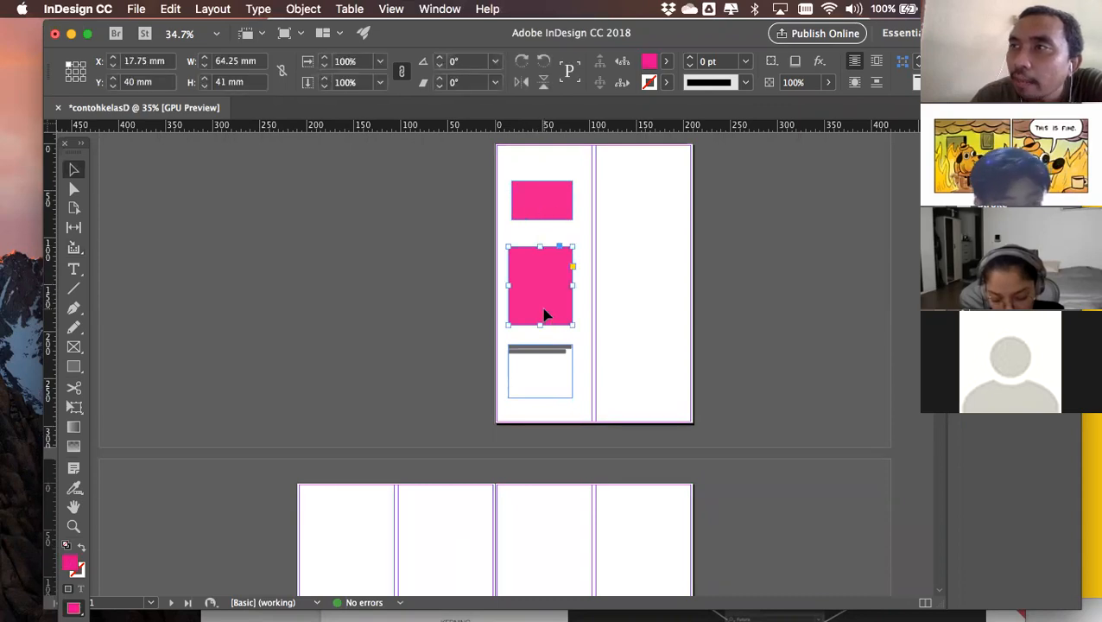
left_click(542, 209)
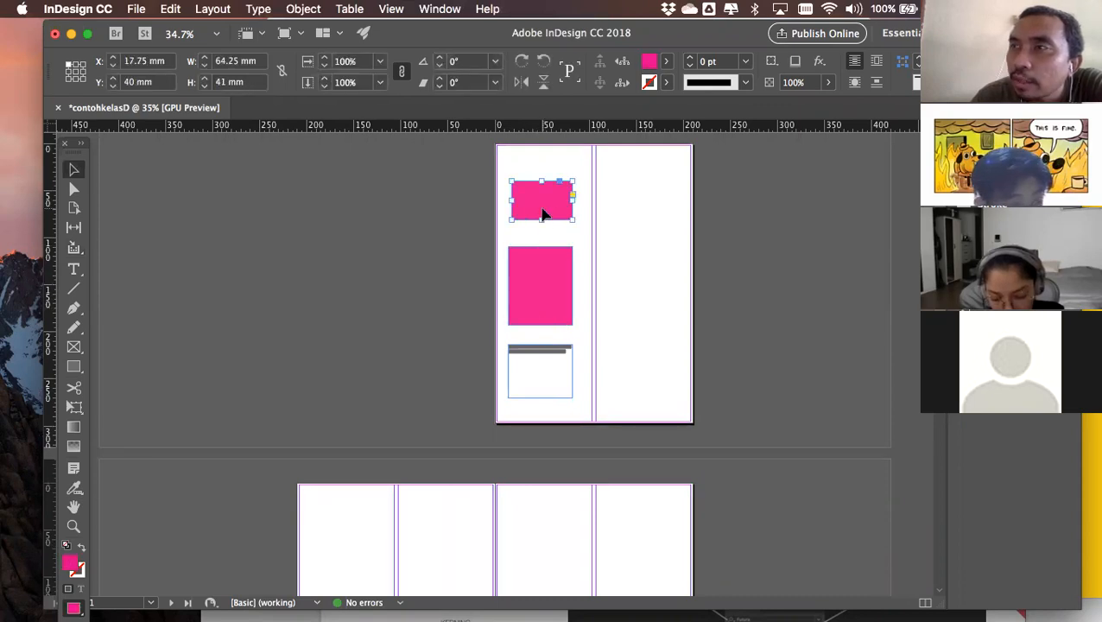
left_click(542, 263)
left_click(542, 207)
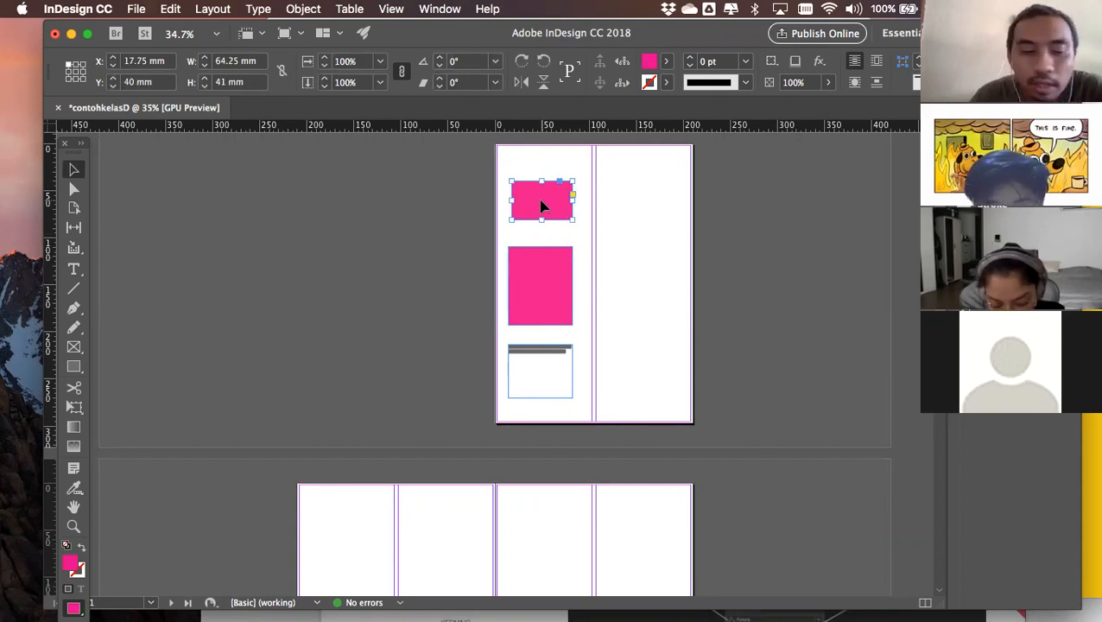
left_click(550, 361, "shift")
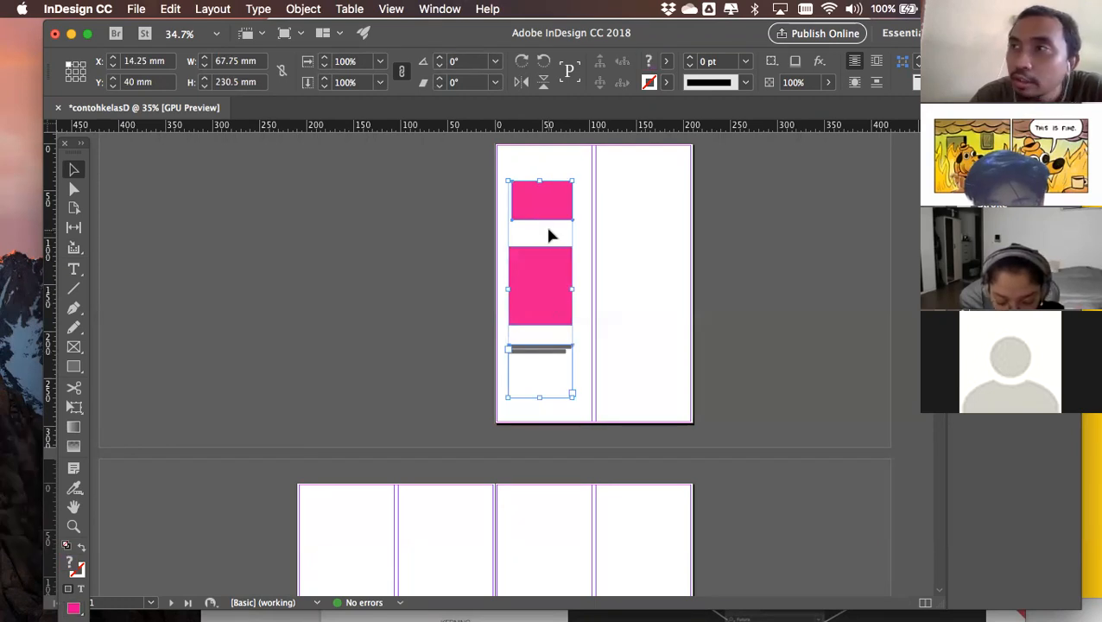
left_click(393, 257)
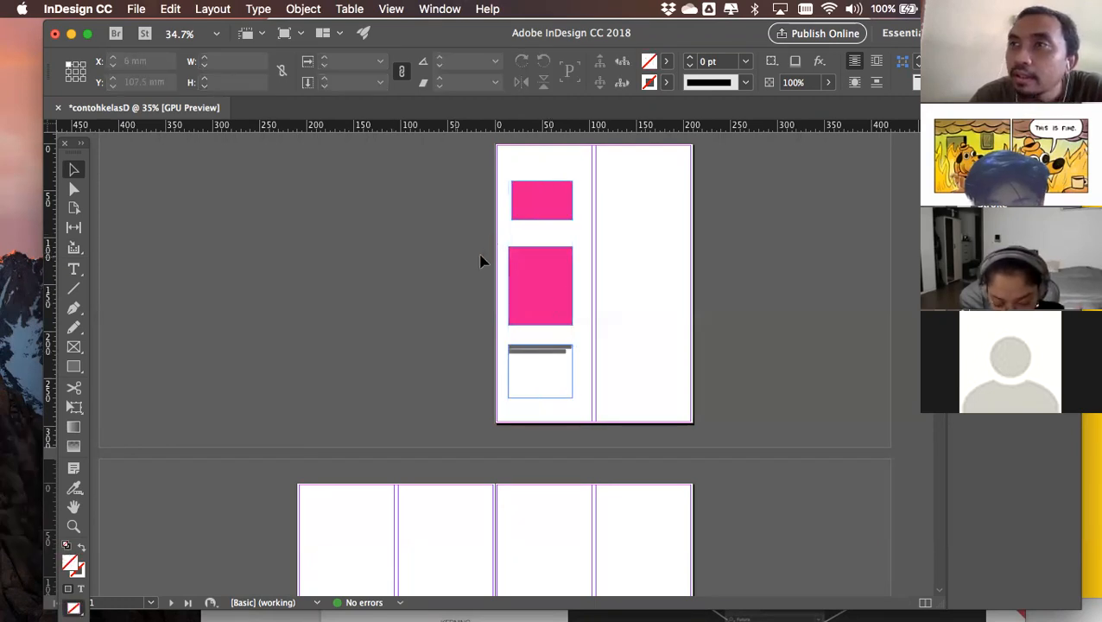
Nudge the upper pink square on the first page left to X 17.044 mm and deselect it
left_click(537, 214)
key("Left")
key("Left")
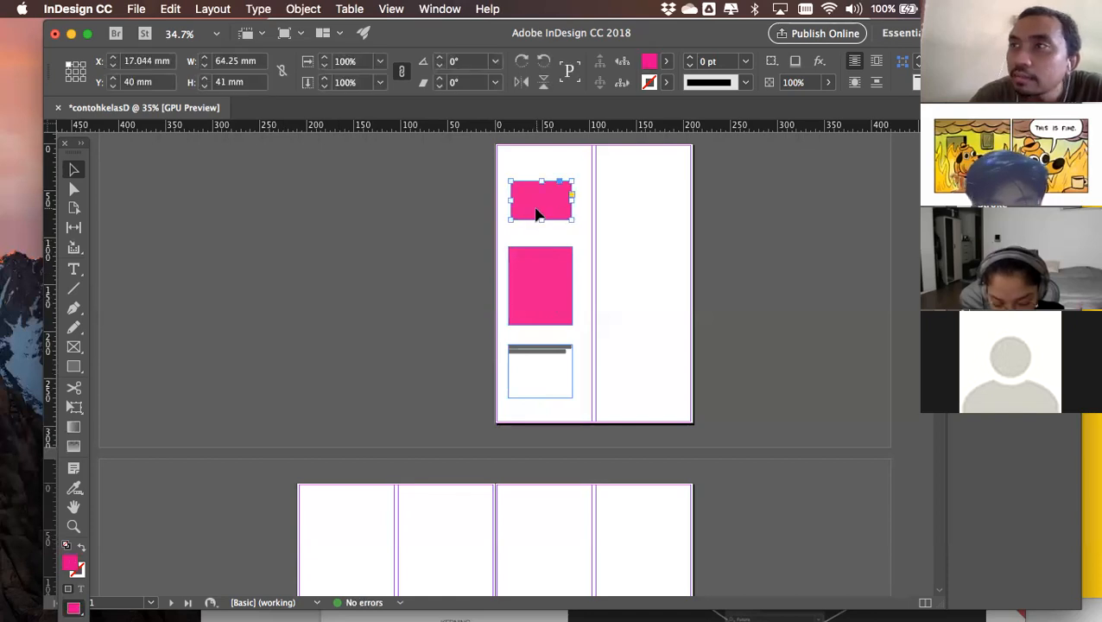
left_click(385, 239)
left_click(546, 202)
left_click(295, 271)
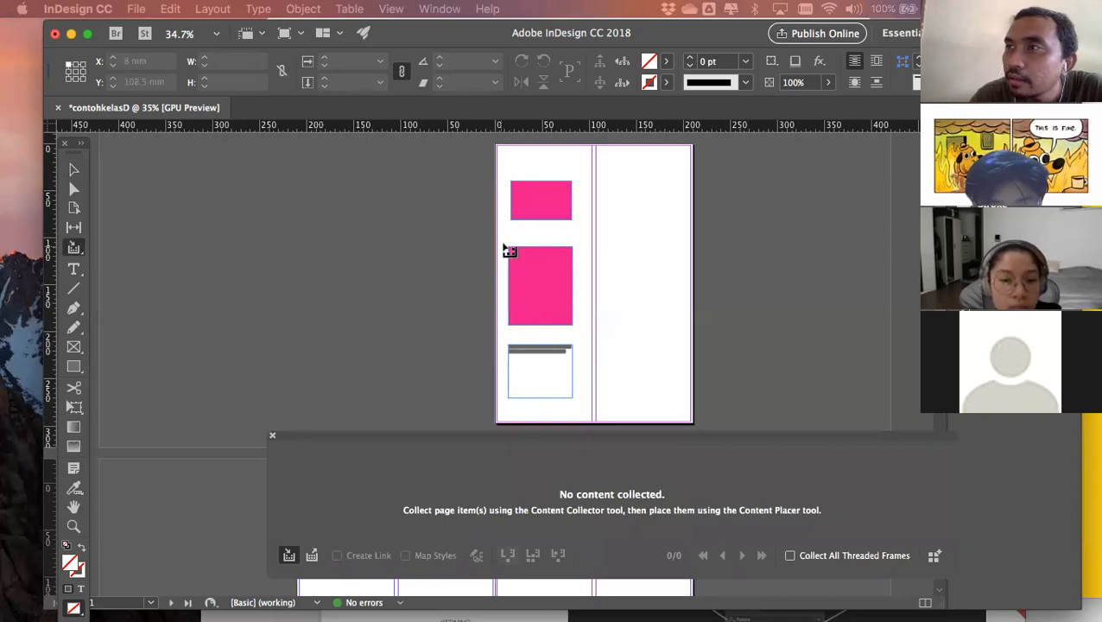
Collect the upper square, the lower square and the text frame on page 1 with the Content Collector tool
left_click(545, 199)
left_click(545, 298)
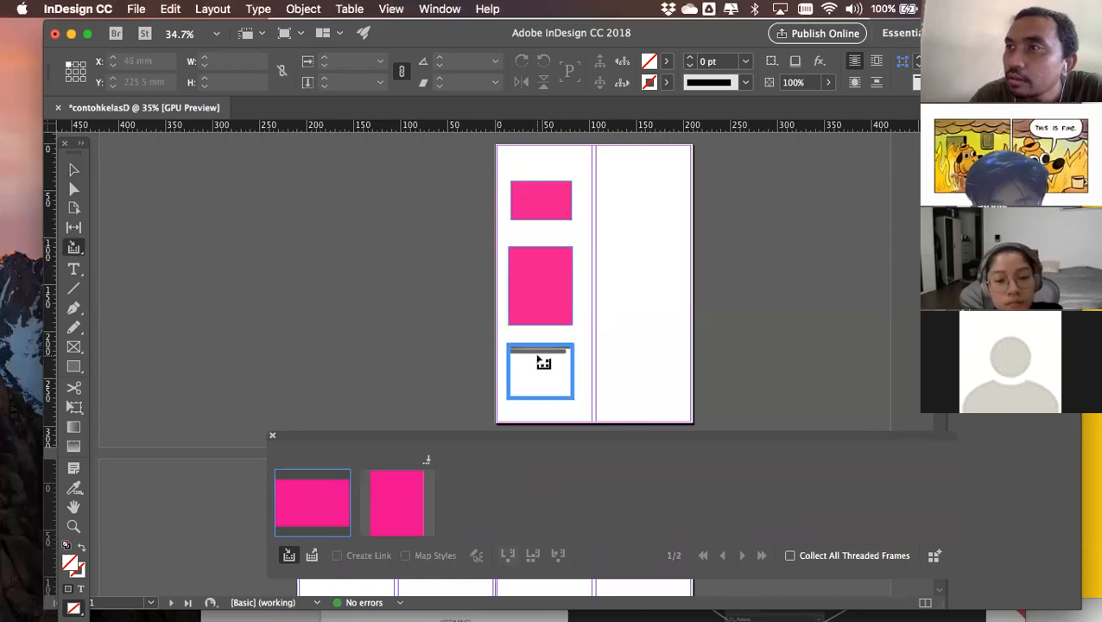
left_click(543, 360)
Place the collected items on page 2: small square at 16, 16 mm, large square at 121, 26 mm, text frame at 16, 83 mm
scroll(381, 364, "down", 3)
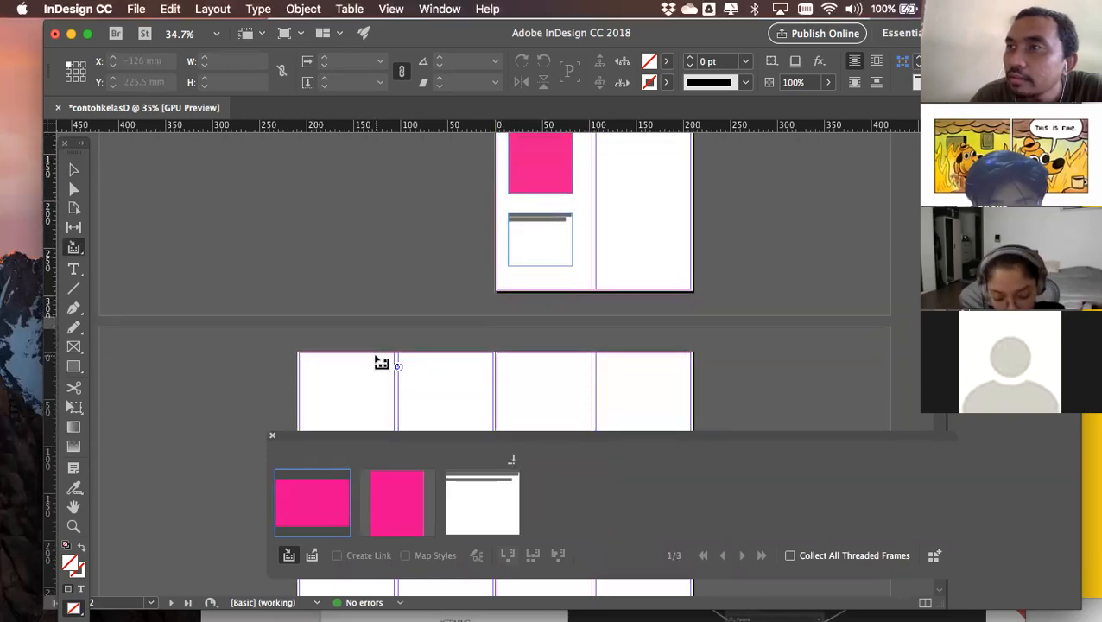
scroll(381, 364, "down", 2)
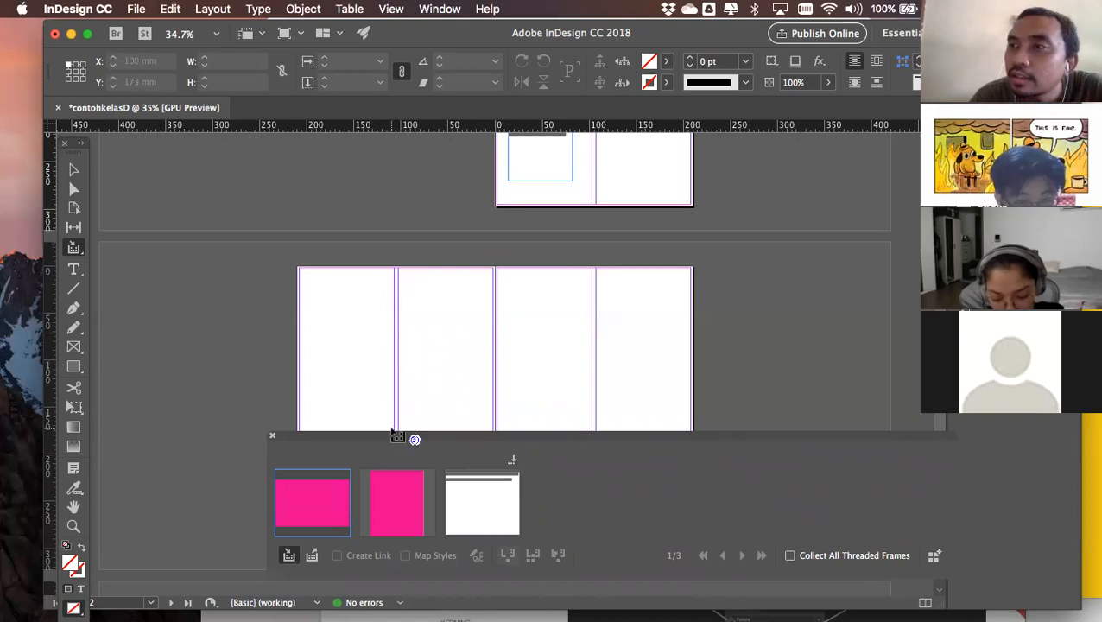
scroll(397, 432, "up", 1)
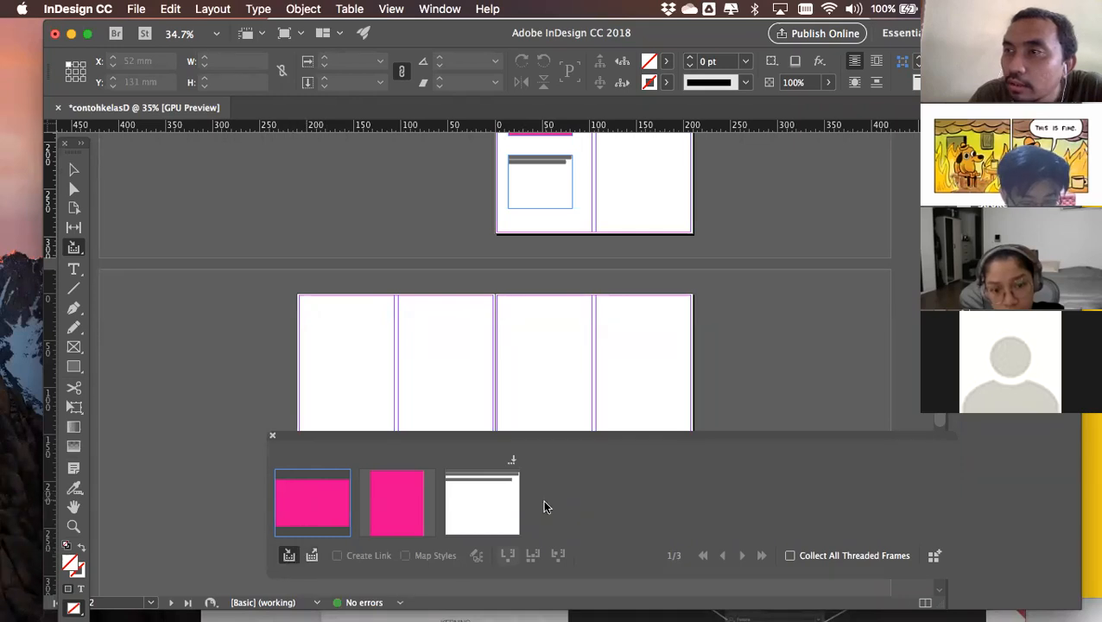
left_click(313, 555)
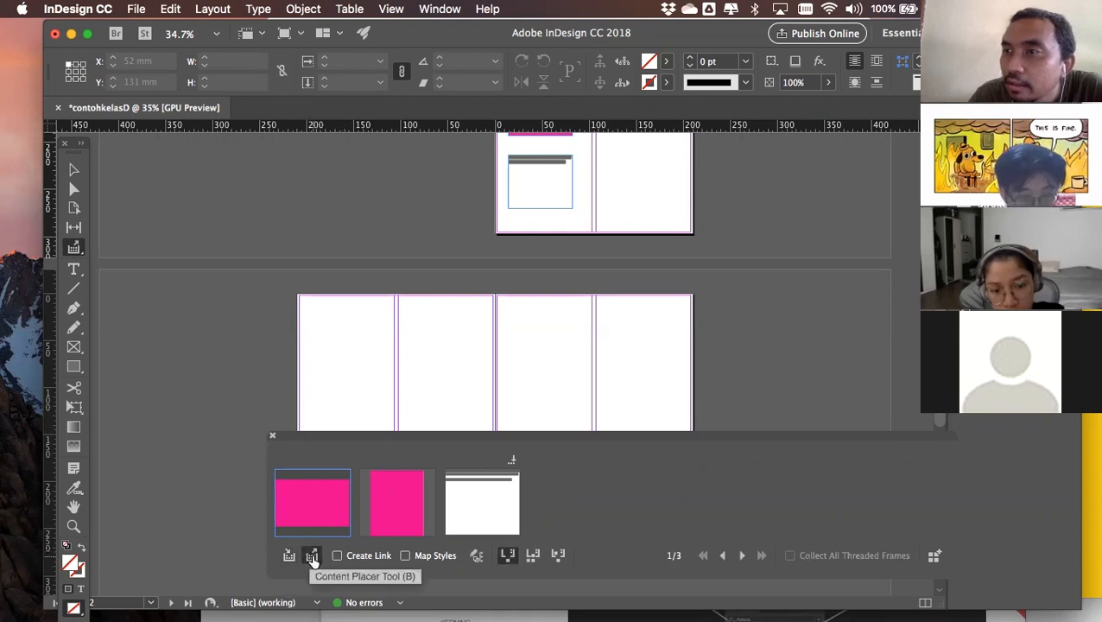
left_click(312, 308)
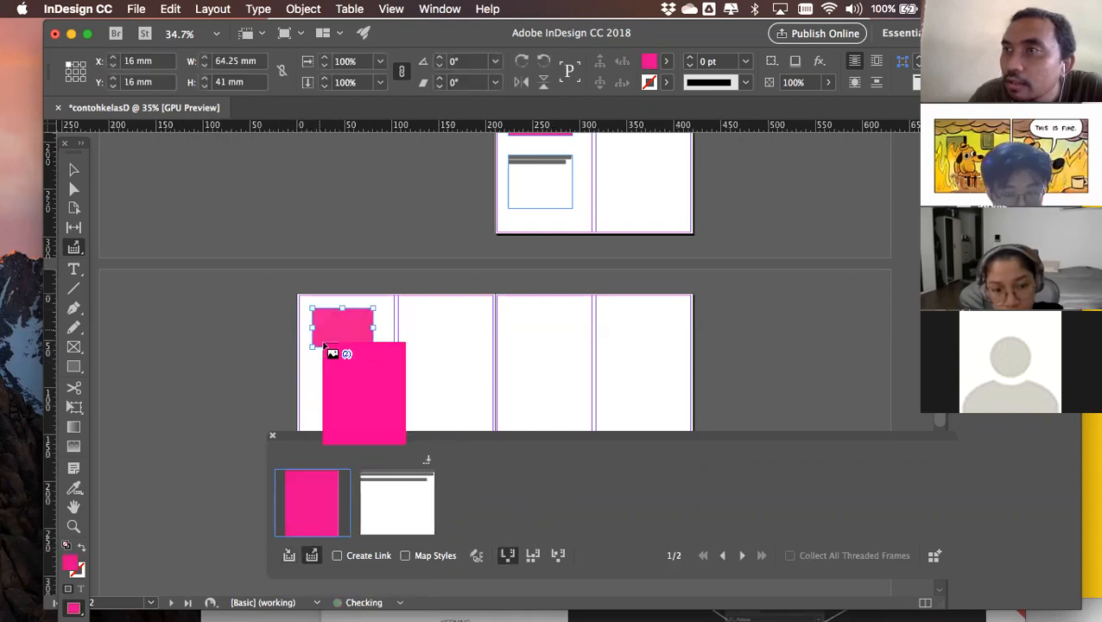
left_click(410, 318)
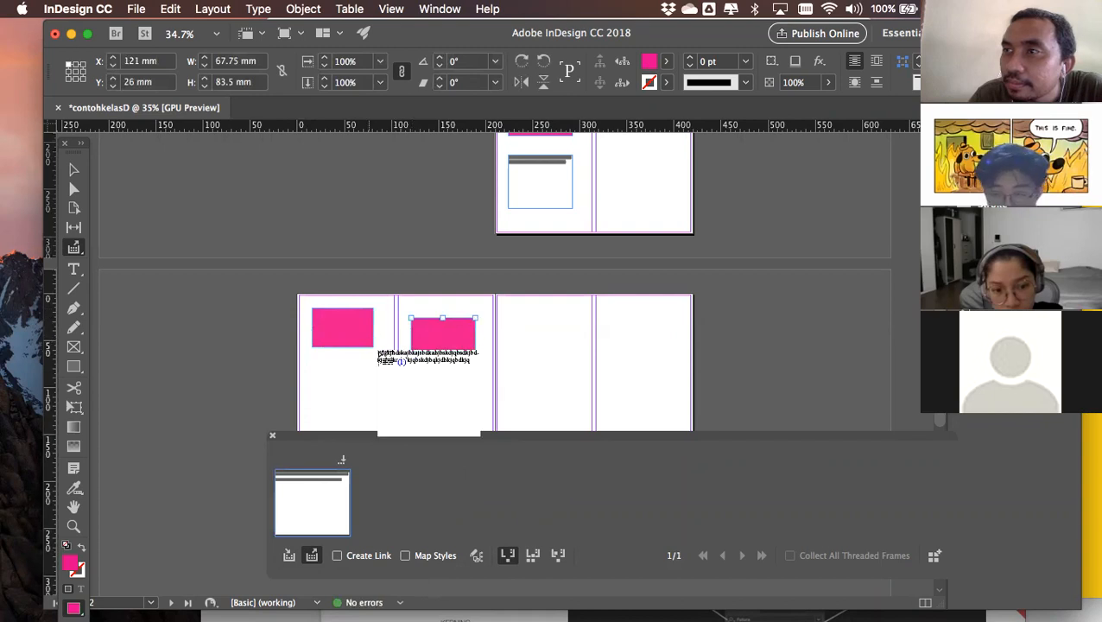
left_click(312, 372)
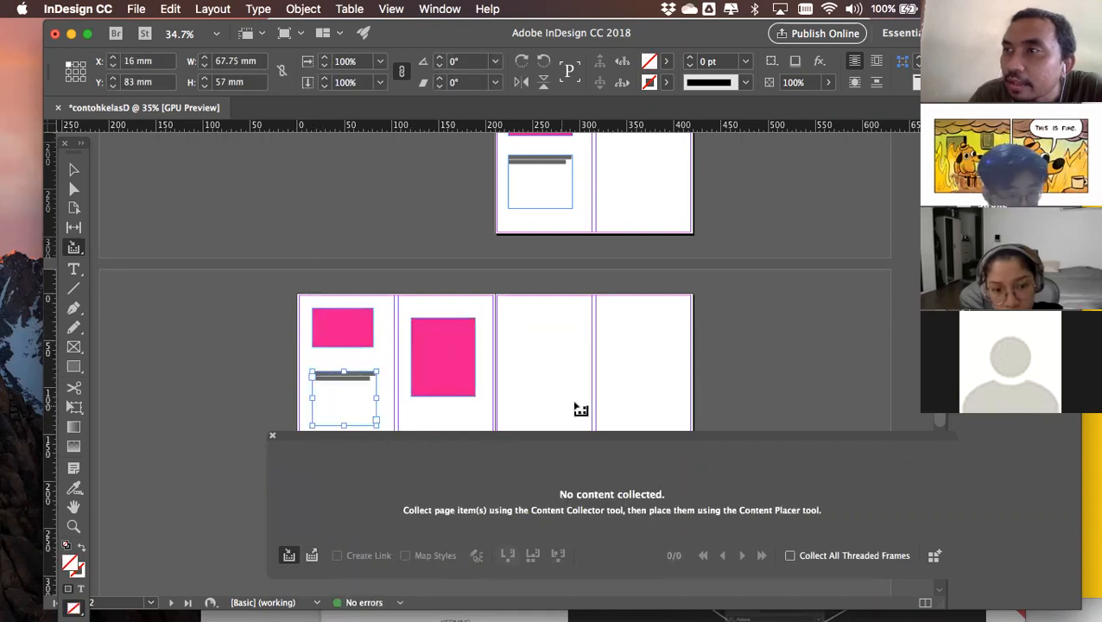
Collect the small square, large square and text frame on page 2 with the Content Collector tool
scroll(586, 359, "down", 2)
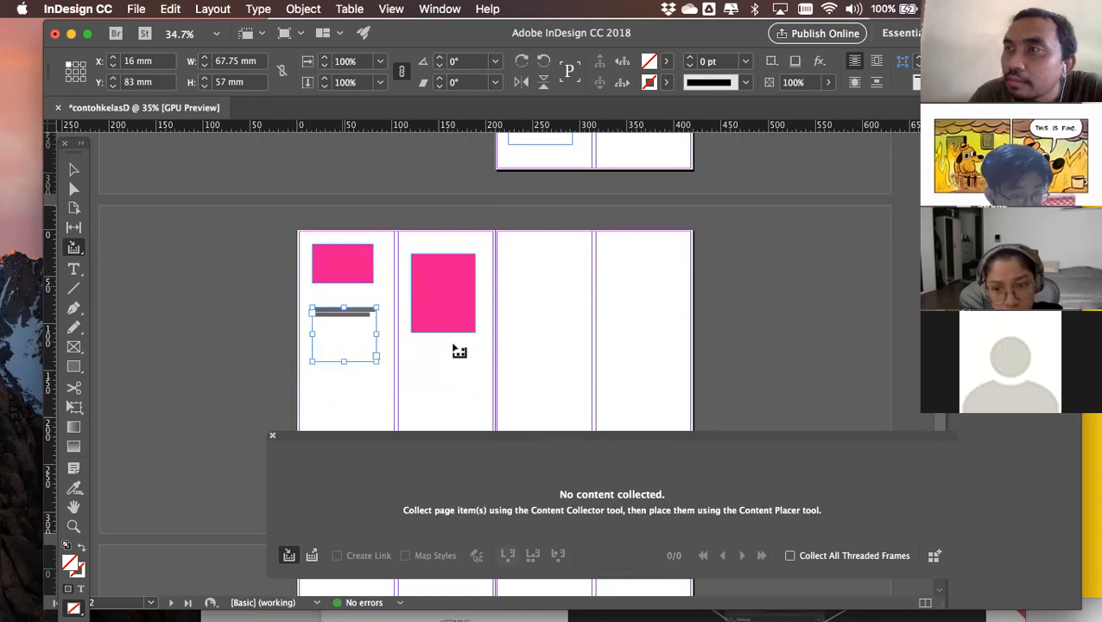
scroll(505, 376, "up", 3)
scroll(505, 377, "up", 3)
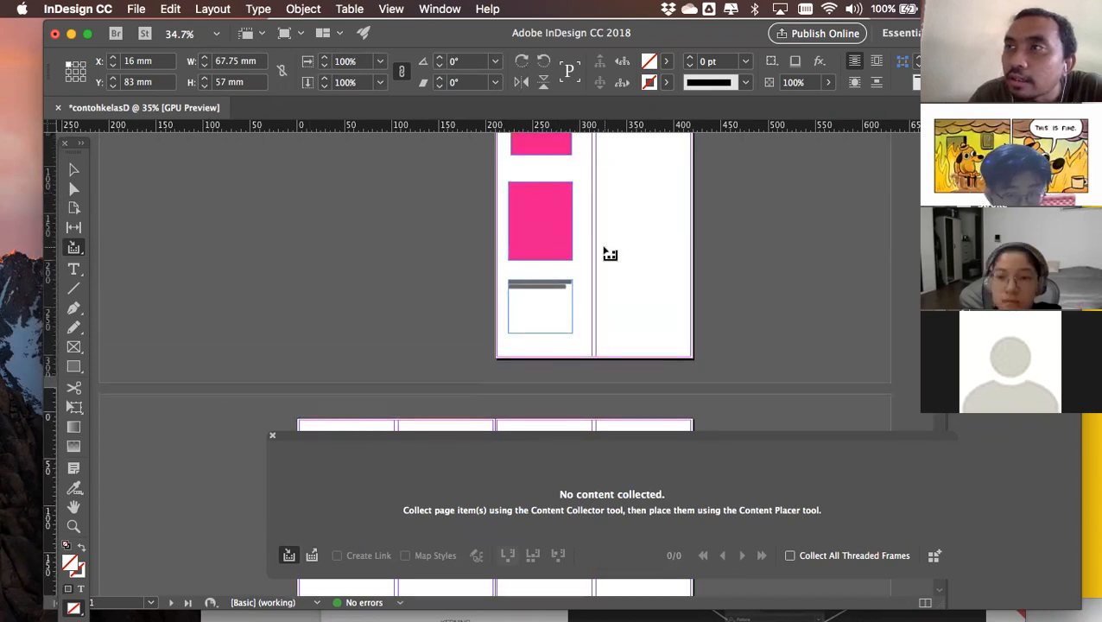
scroll(607, 250, "down", 3)
scroll(607, 251, "down", 3)
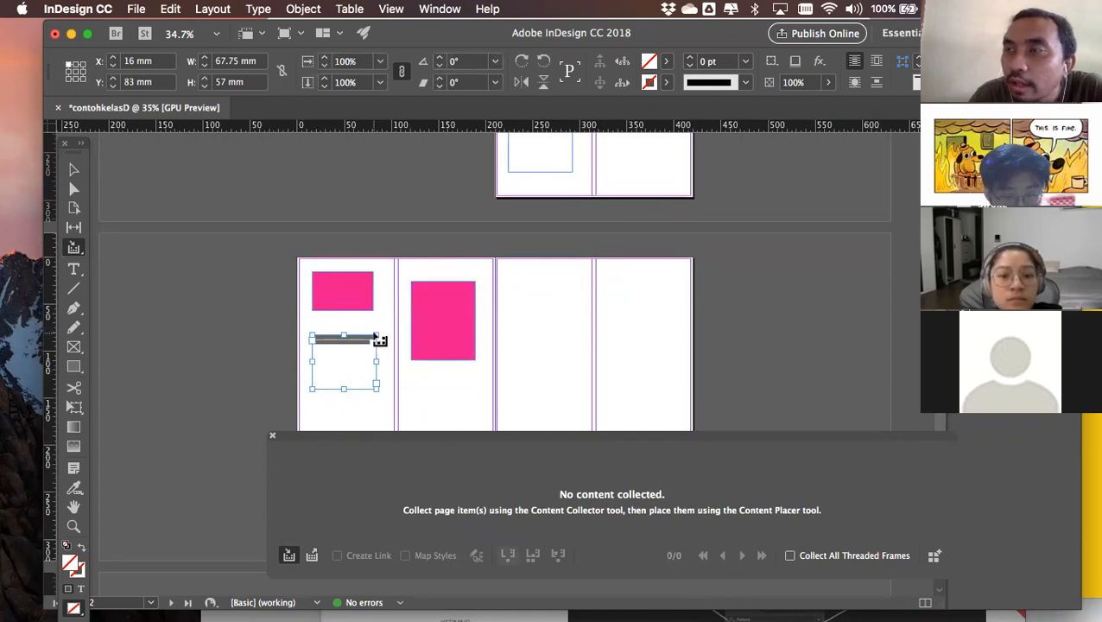
scroll(378, 339, "down", 3)
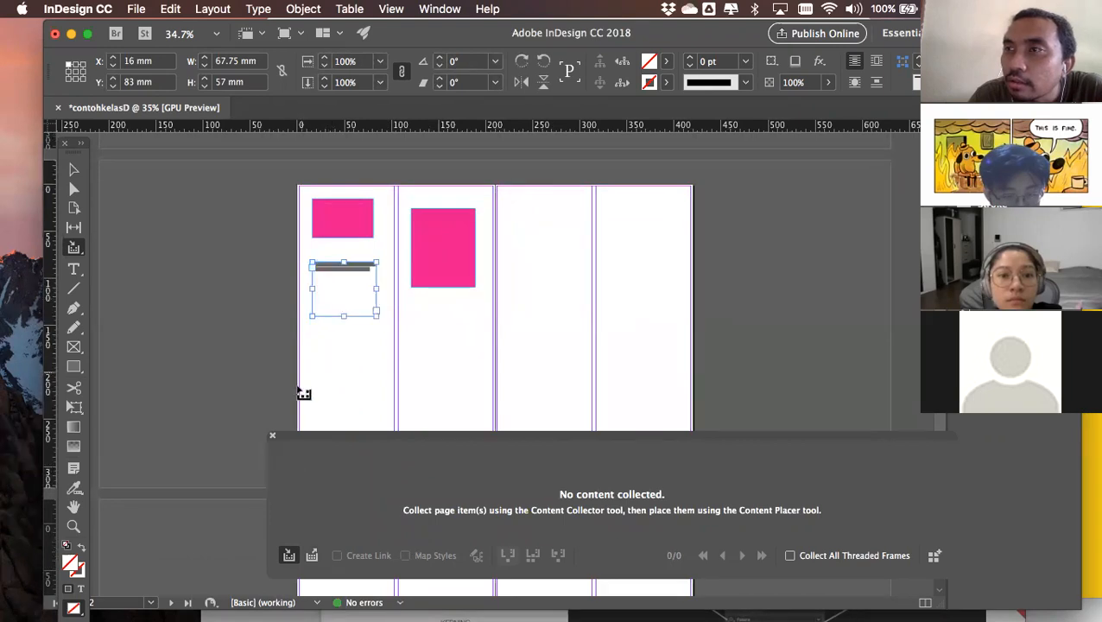
left_click(350, 220)
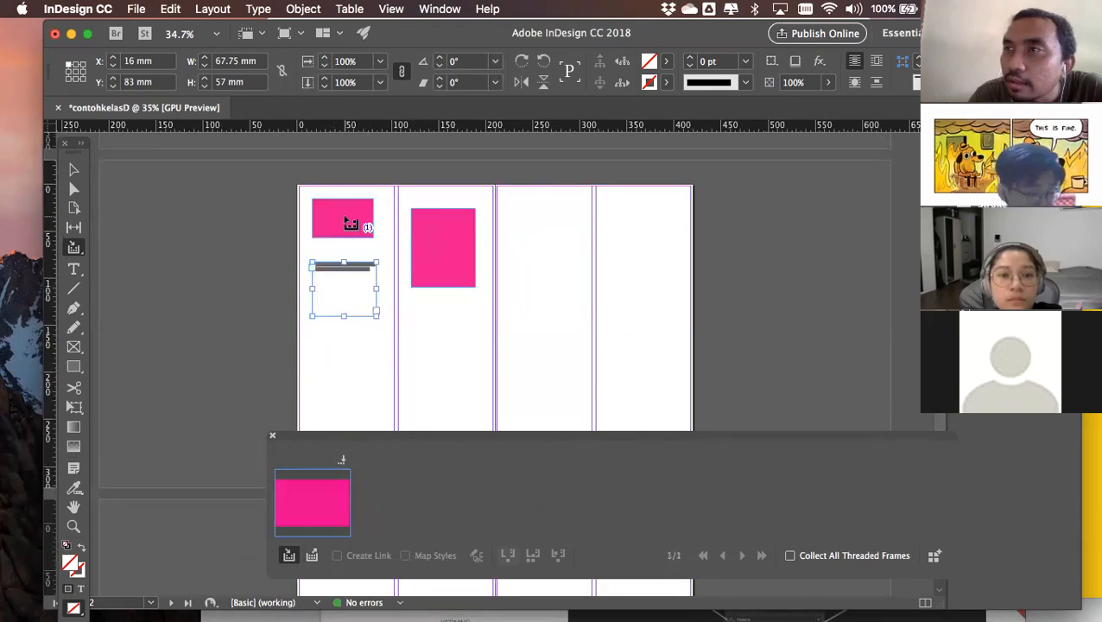
left_click(443, 277)
left_click(358, 277)
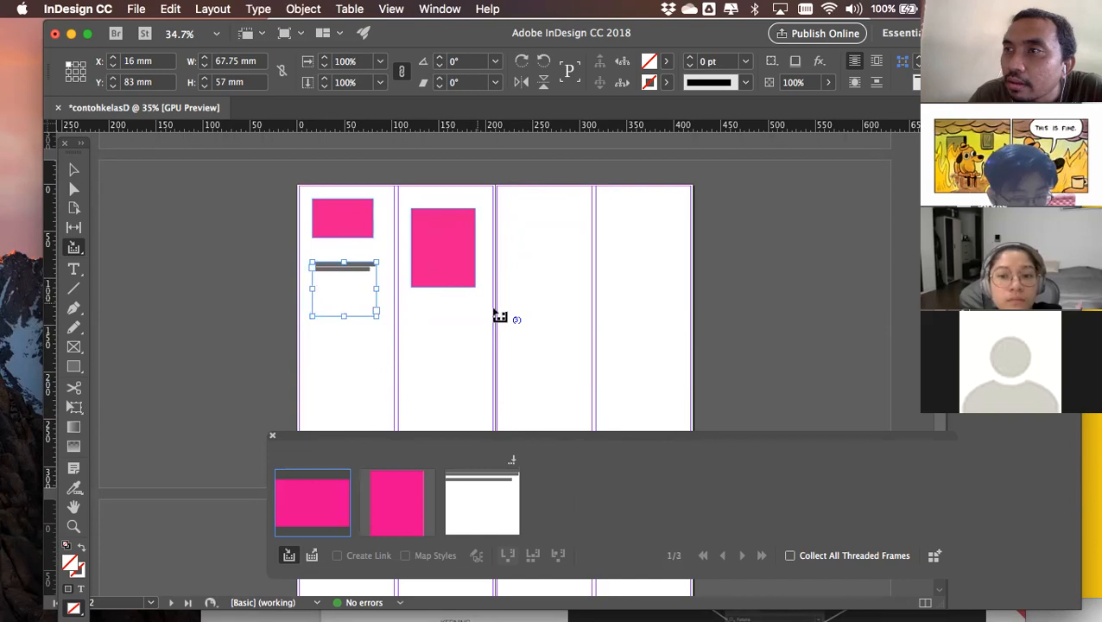
Place the collected small square, large square and text frame on page 3, the large one at X 367.75 mm and the frame at X 252 mm
left_click(312, 555)
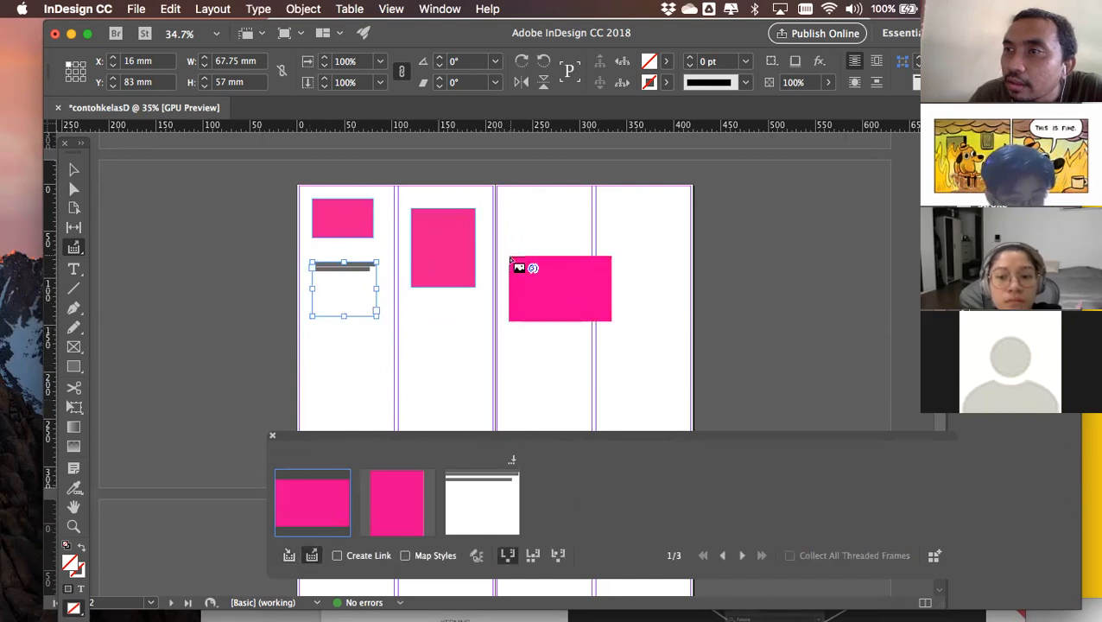
left_click(644, 241)
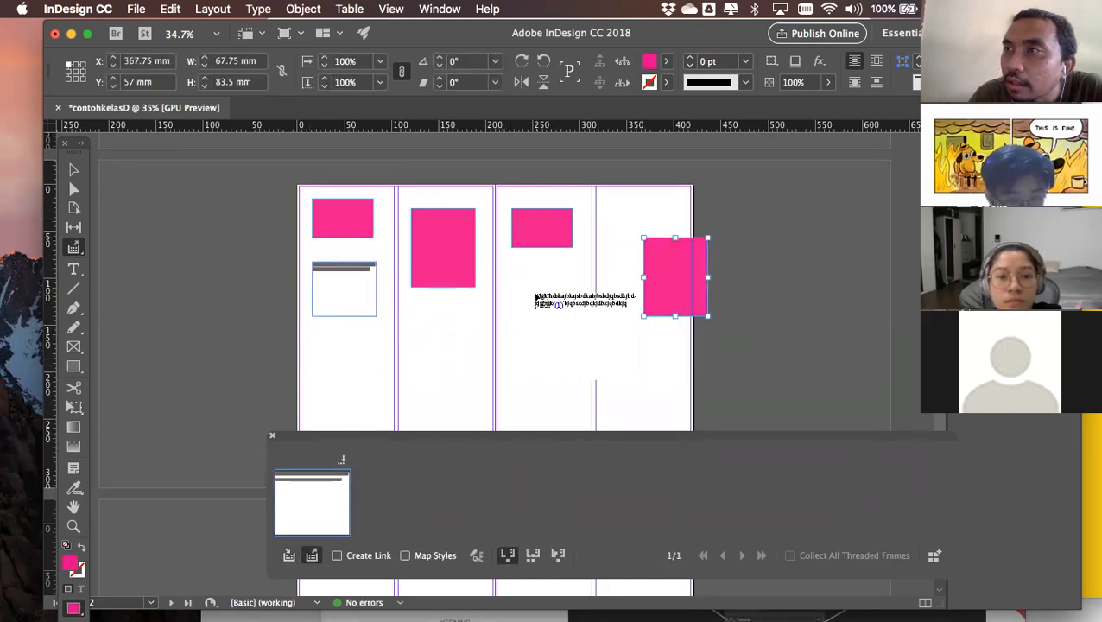
left_click(533, 294)
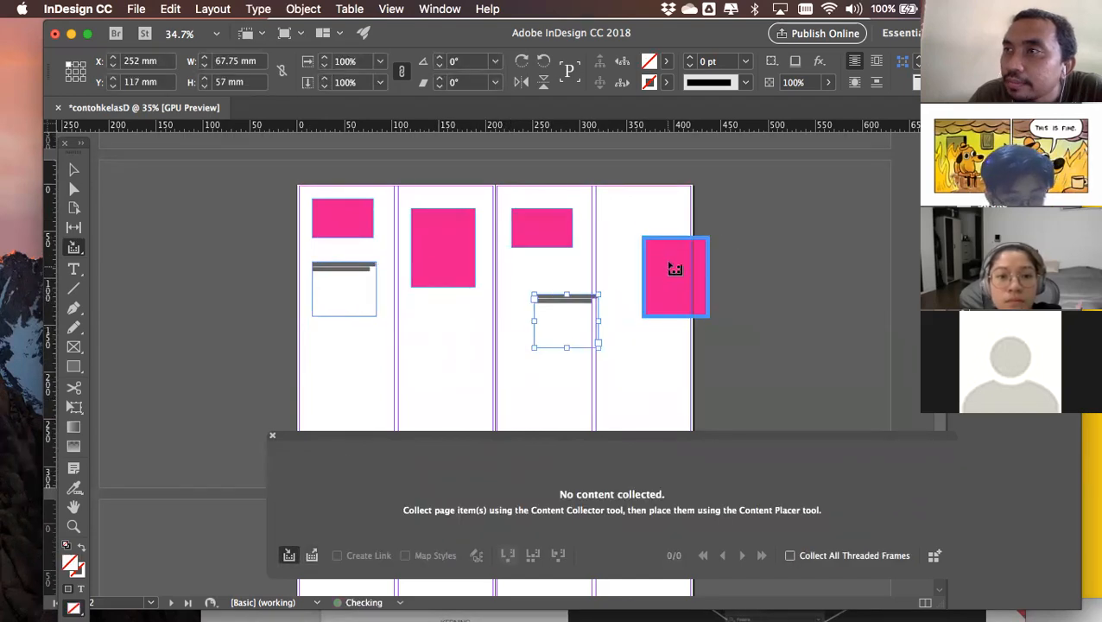
Move page 3's large square into the second column level with the small square, and align the text frame below the small square
left_click(73, 170)
left_click_drag(672, 294, 636, 264)
left_click_drag(575, 301, 551, 278)
left_click(453, 366)
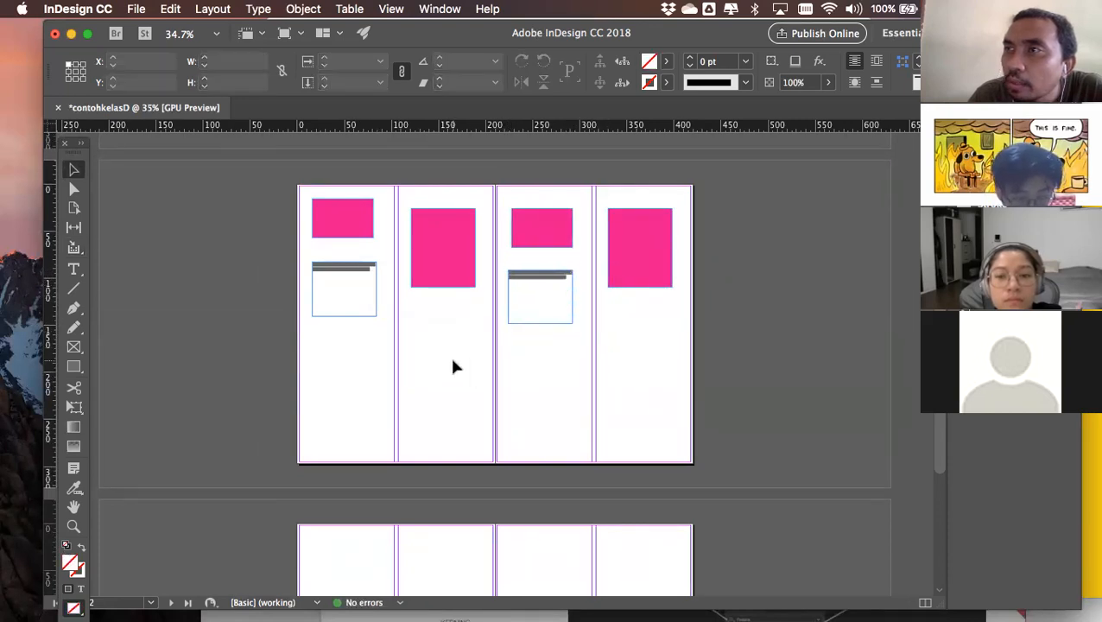
scroll(453, 366, "down", 2)
scroll(454, 366, "up", 2)
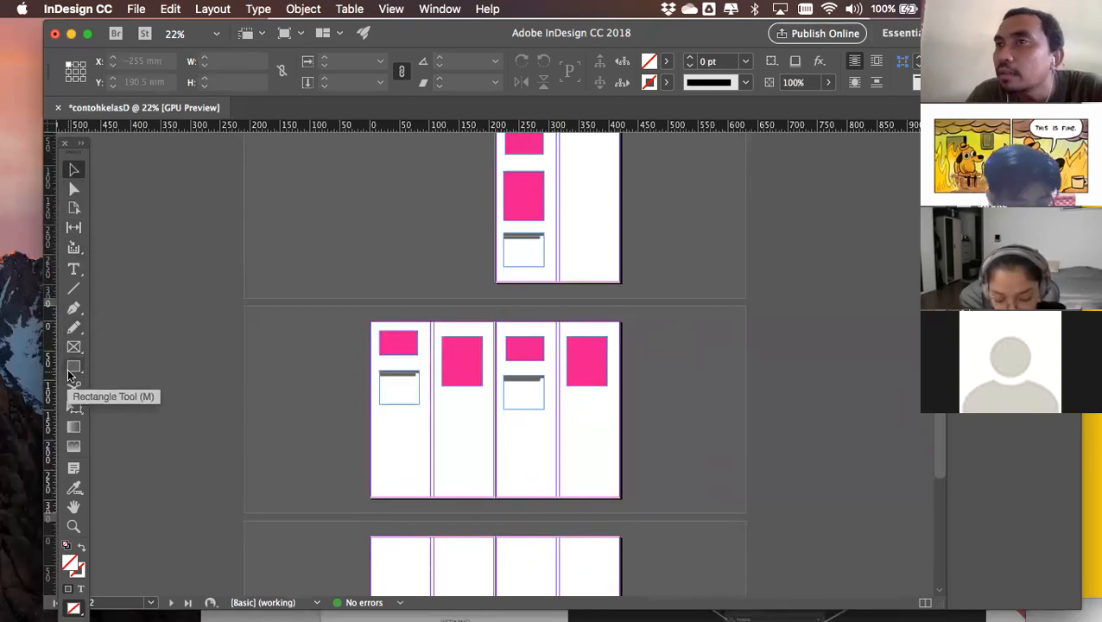
scroll(434, 343, "up", 2)
scroll(434, 343, "up", 10)
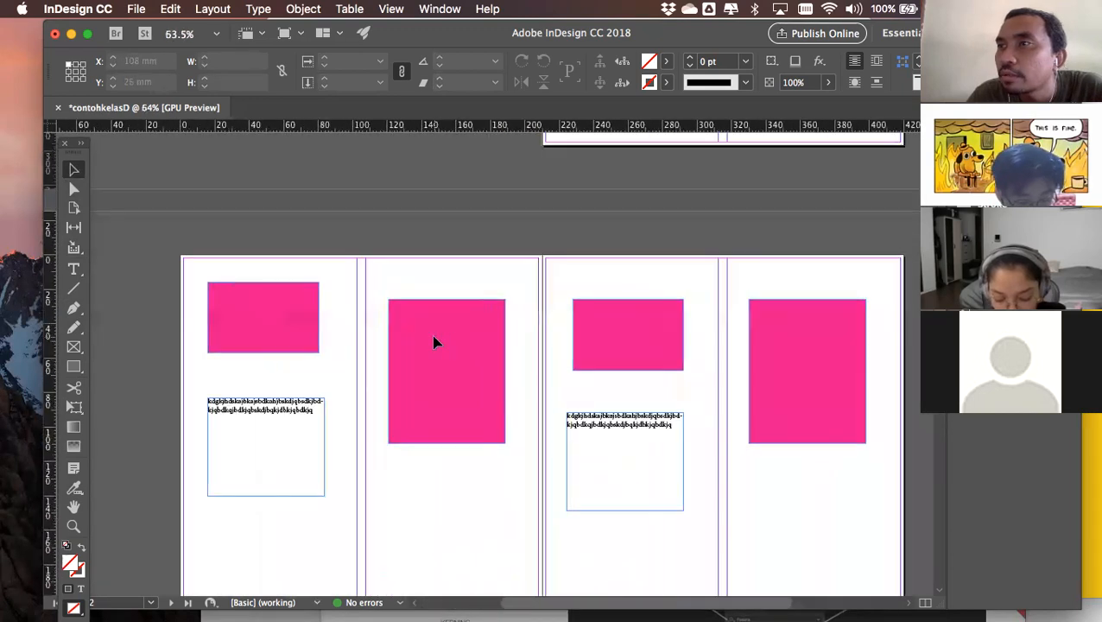
scroll(435, 342, "left", 10)
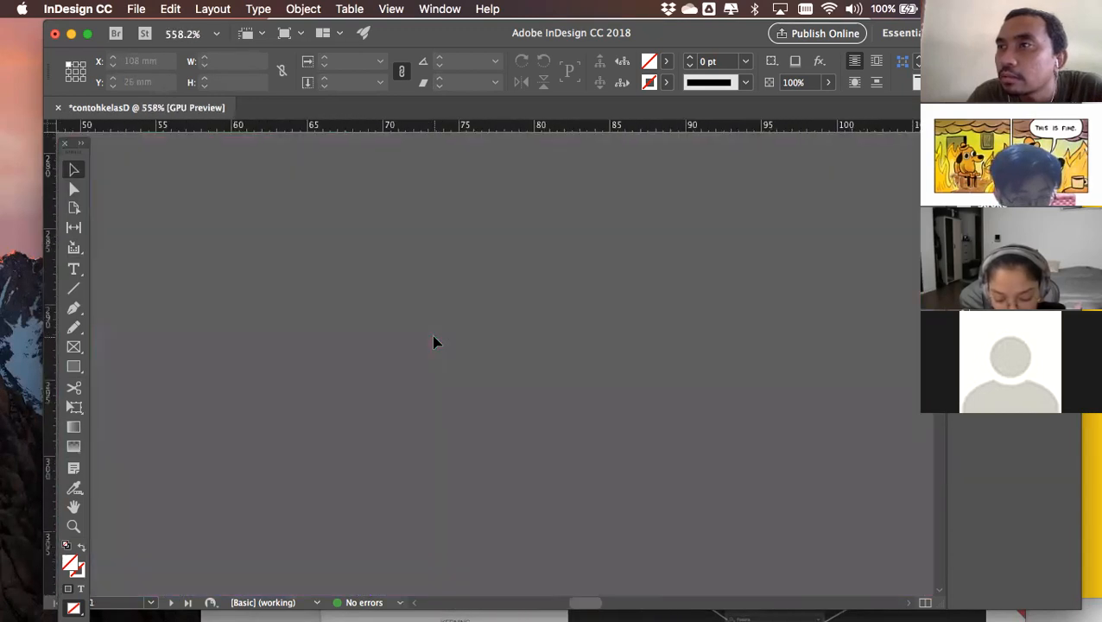
scroll(433, 336, "right", 10)
scroll(433, 336, "left", 8)
scroll(434, 336, "up", 3)
scroll(433, 336, "up", 1)
scroll(434, 343, "up", 10)
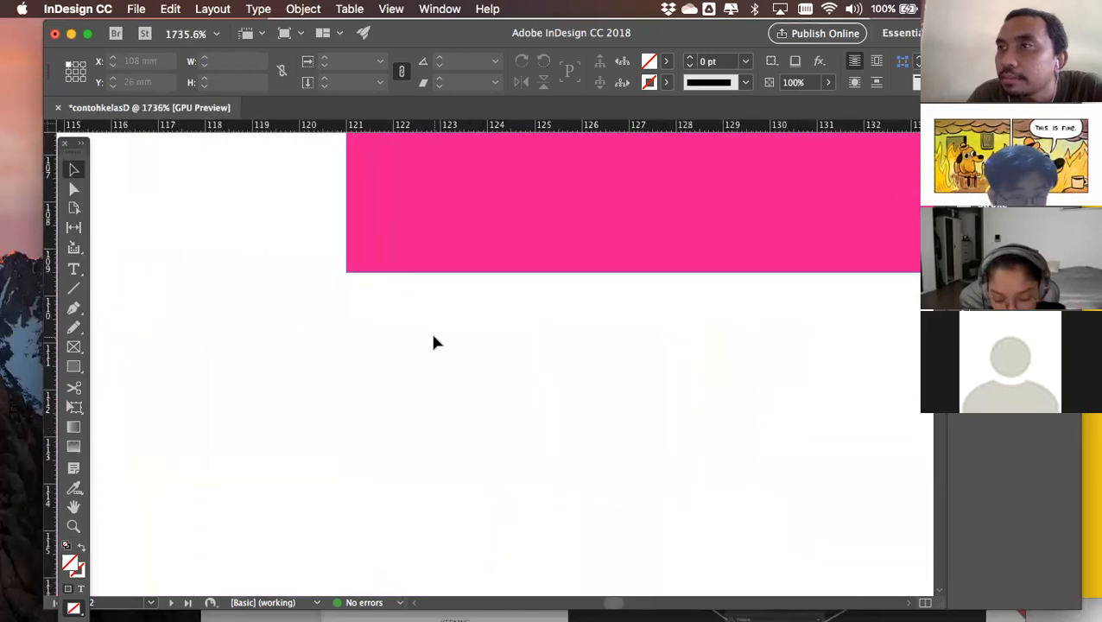
scroll(434, 343, "down", 12)
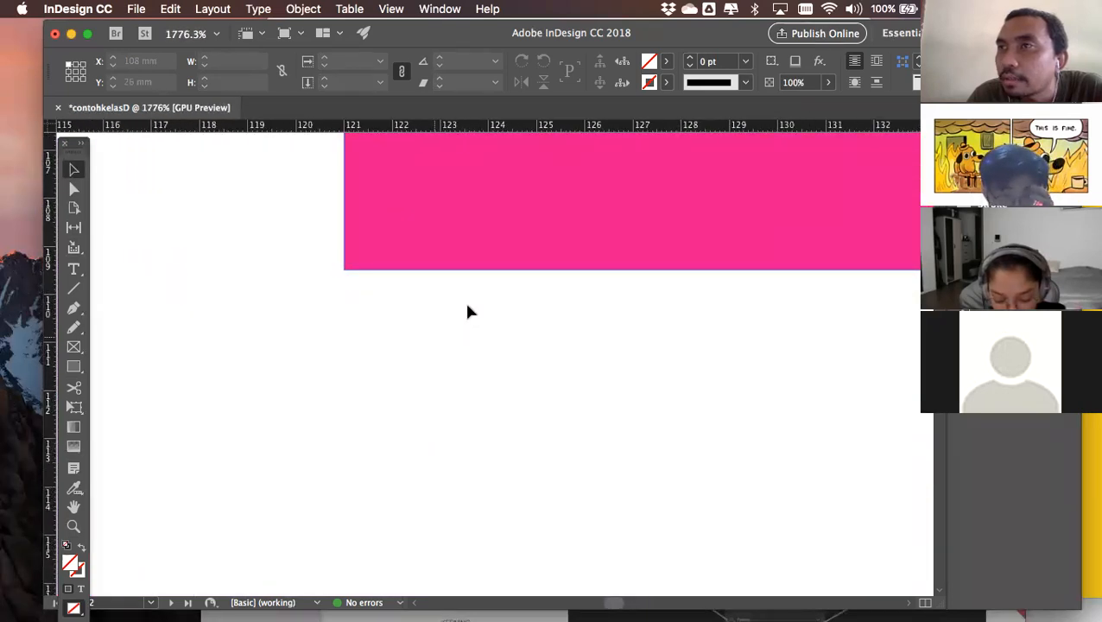
Review the arrangement of the squares and text frames across pages 1 to 3
scroll(647, 164, "down", 6)
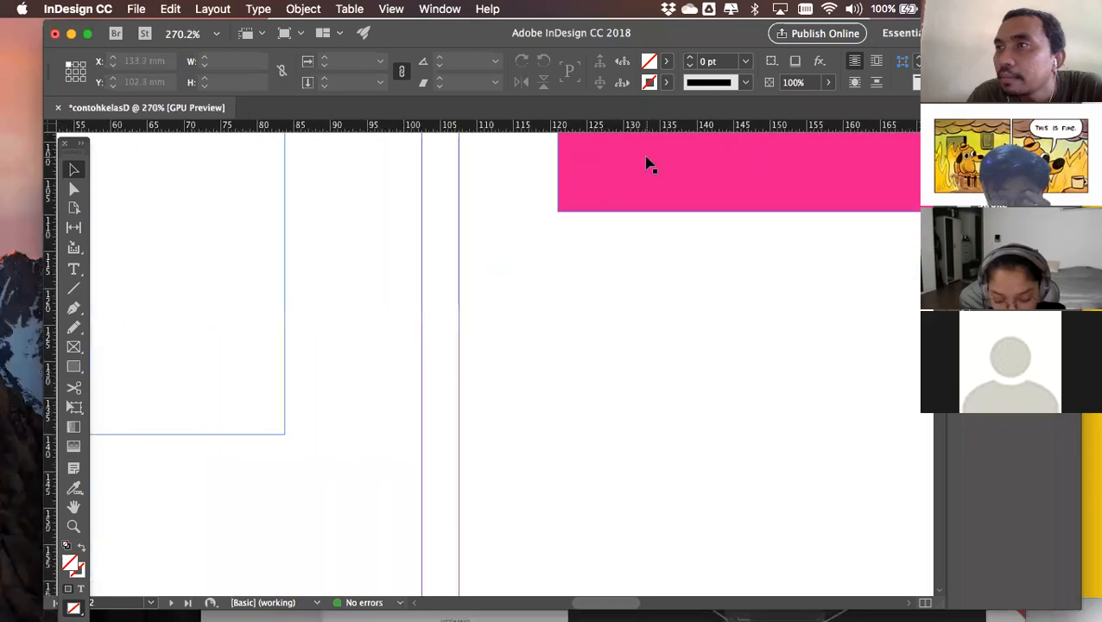
scroll(580, 251, "down", 5)
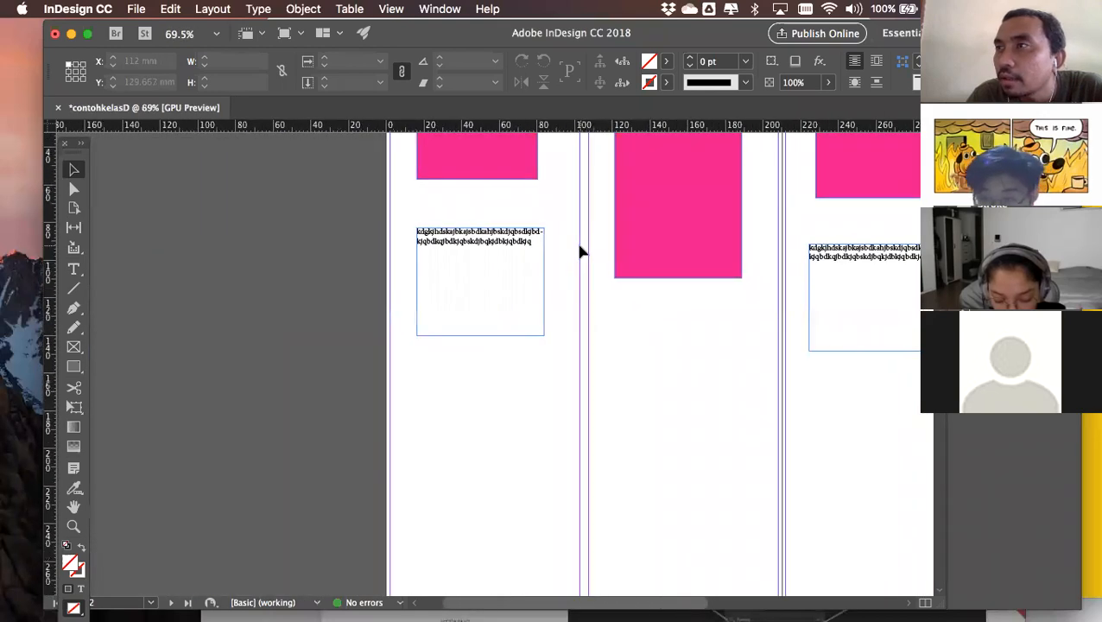
scroll(581, 251, "up", 5)
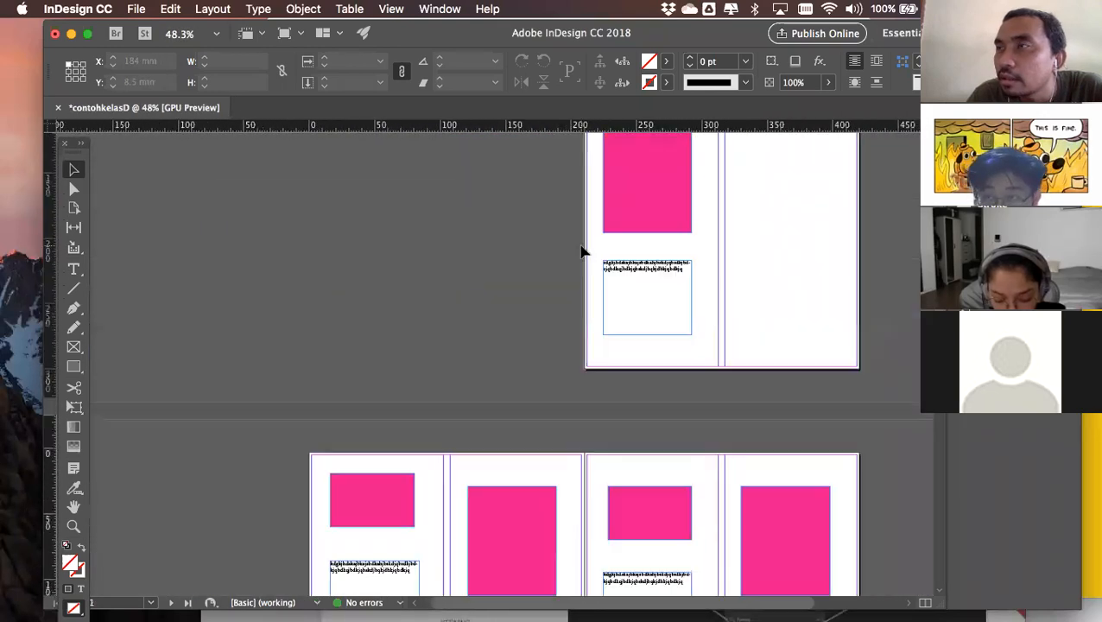
scroll(581, 251, "right", 1)
scroll(360, 382, "down", 2)
scroll(361, 383, "down", 4)
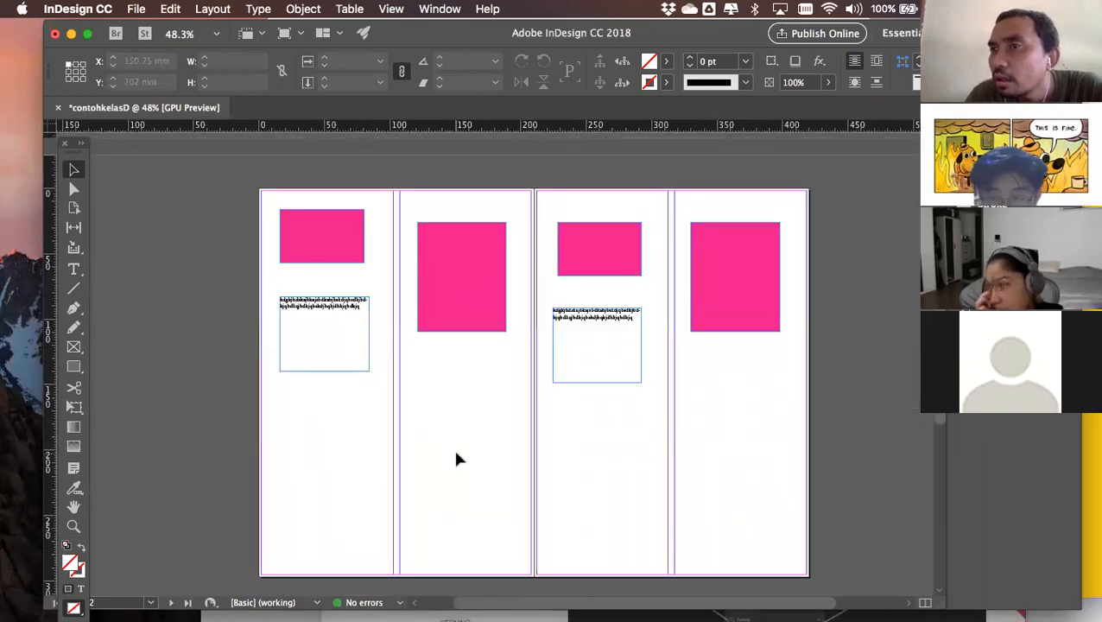
scroll(650, 357, "up", 1)
scroll(649, 356, "right", 2)
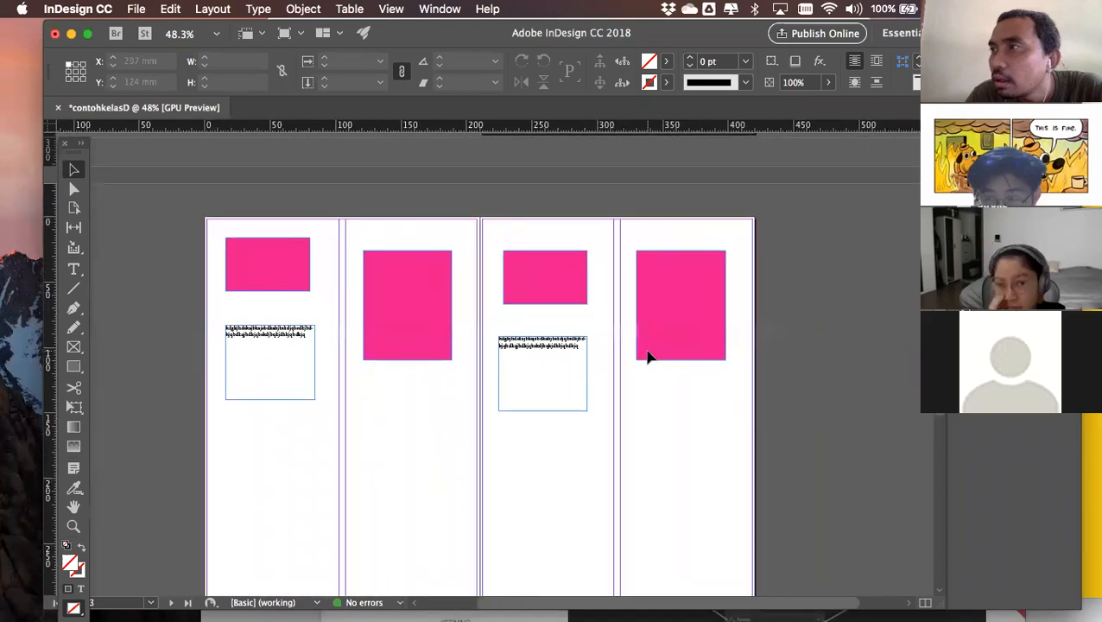
scroll(594, 341, "up", 7)
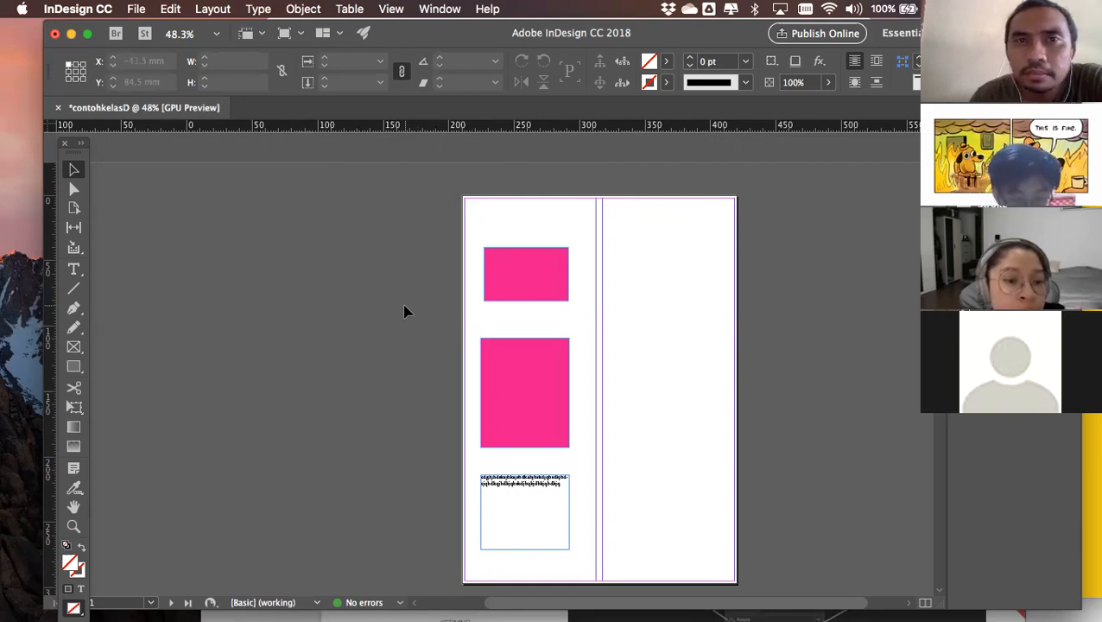
Select the small square and the large square on page 1 and compare them with the copies on pages 2 and 3
left_click(559, 280)
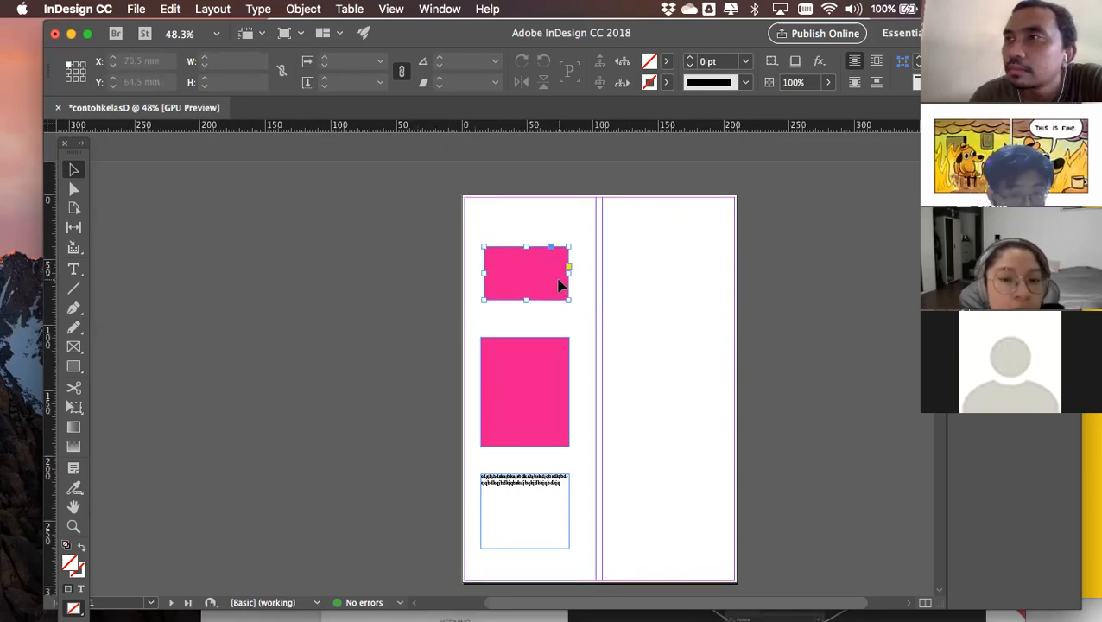
left_click(531, 391)
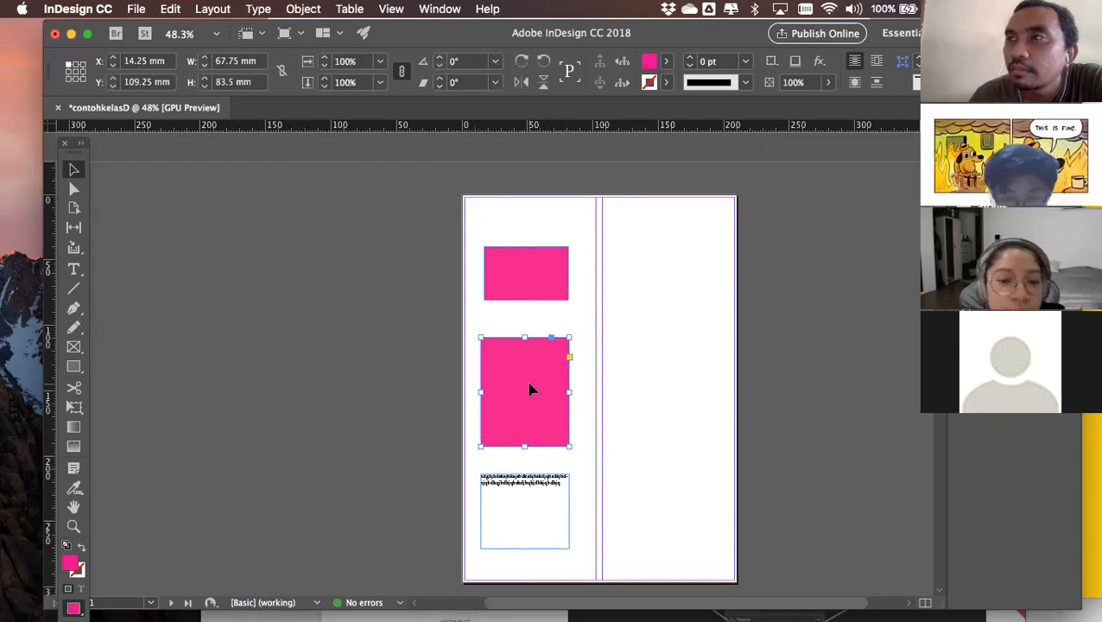
scroll(530, 388, "down", 3)
scroll(603, 376, "down", 3)
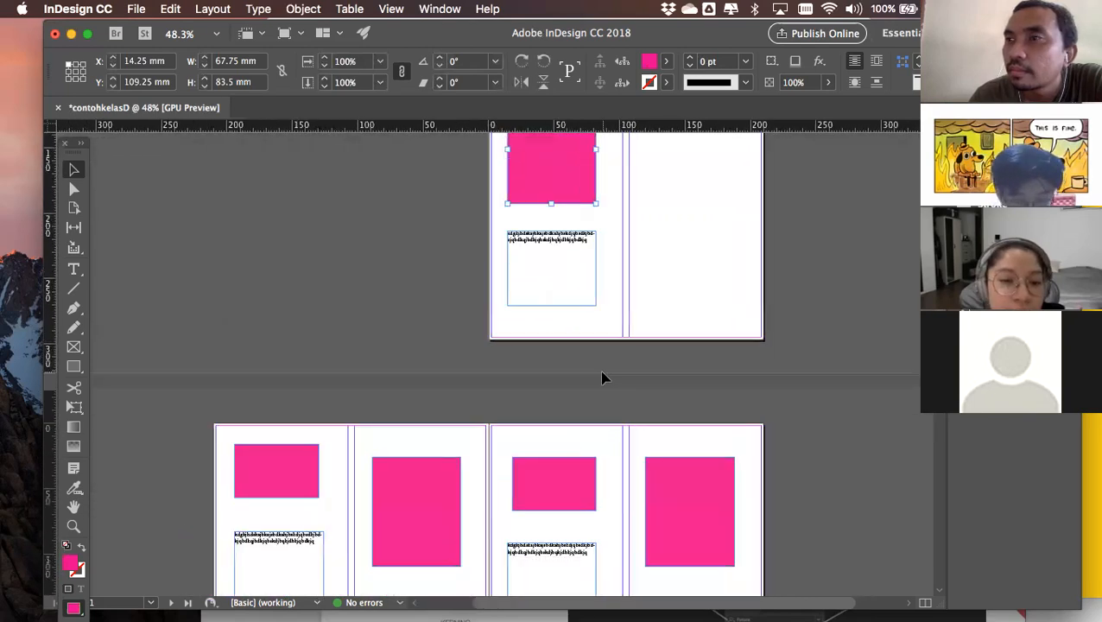
scroll(603, 376, "down", 1)
scroll(603, 376, "up", 2)
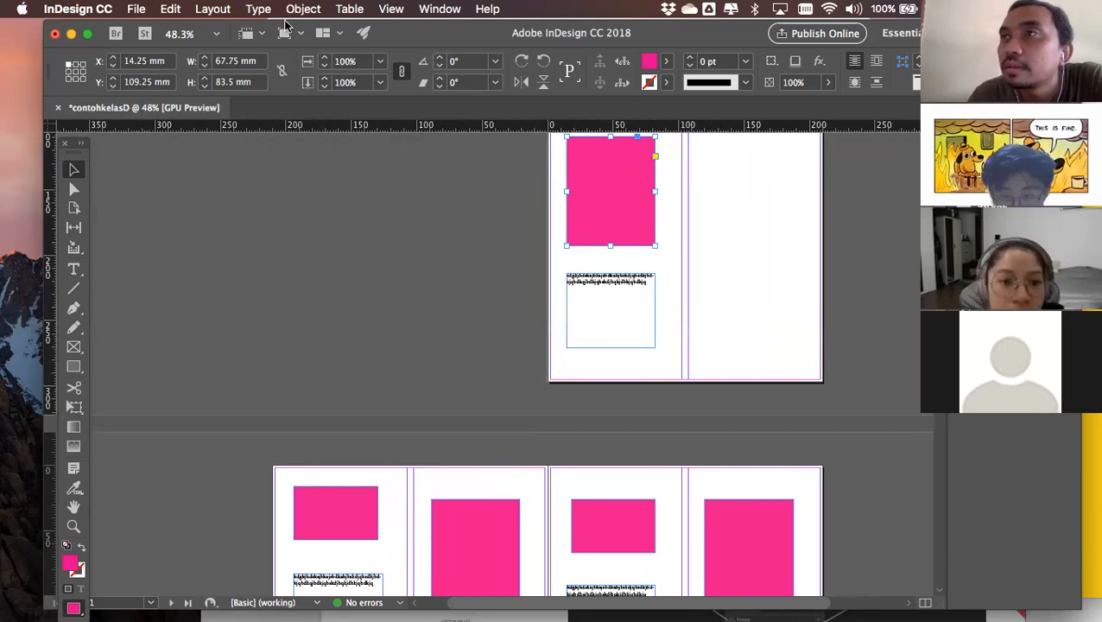
Open the document setup settings and move the dialog clear of the page content
left_click(129, 10)
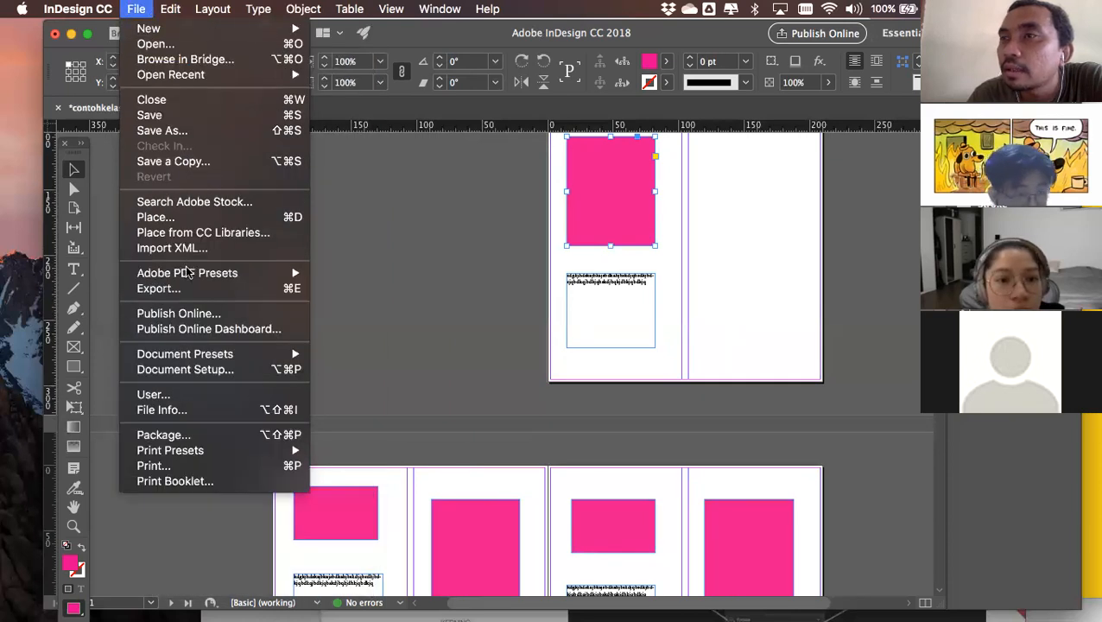
left_click(405, 301)
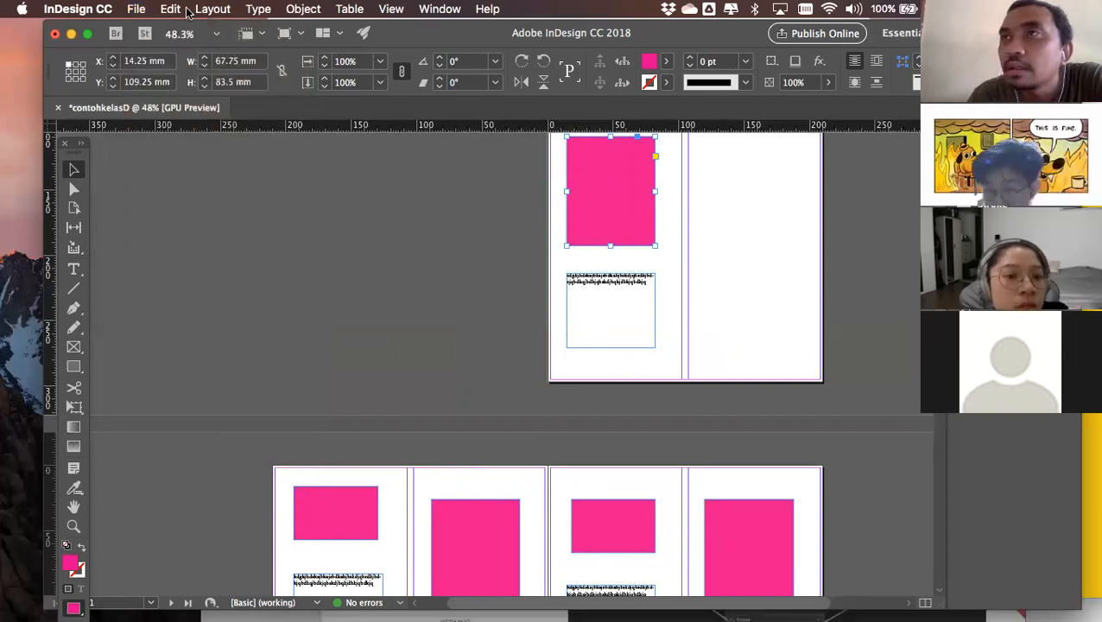
left_click(170, 9)
mouse_move(124, 8)
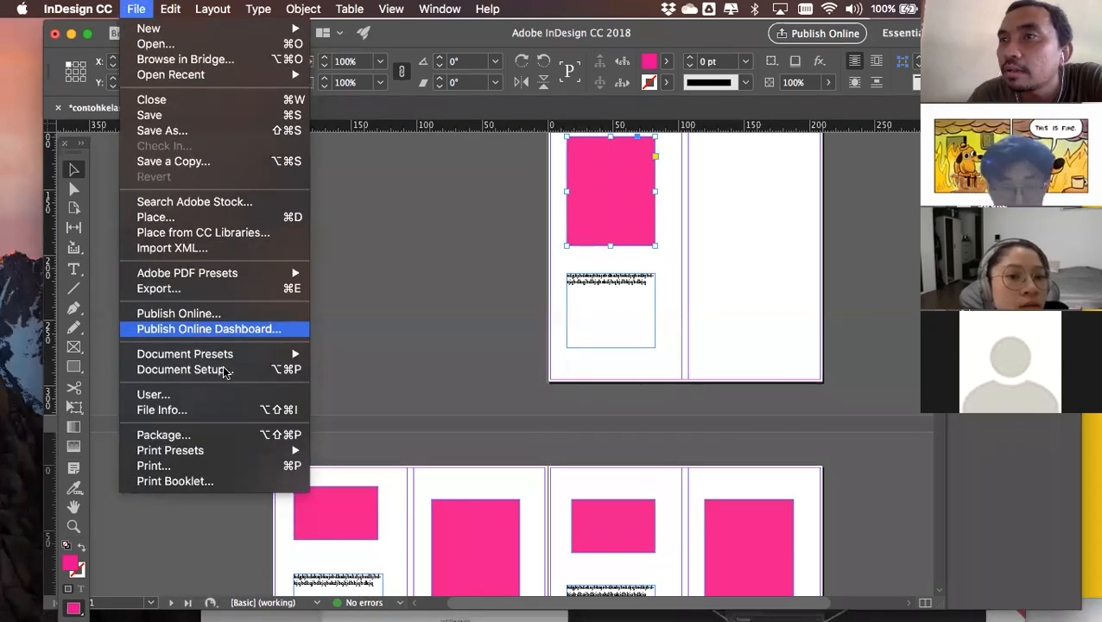
key("alt+super+p")
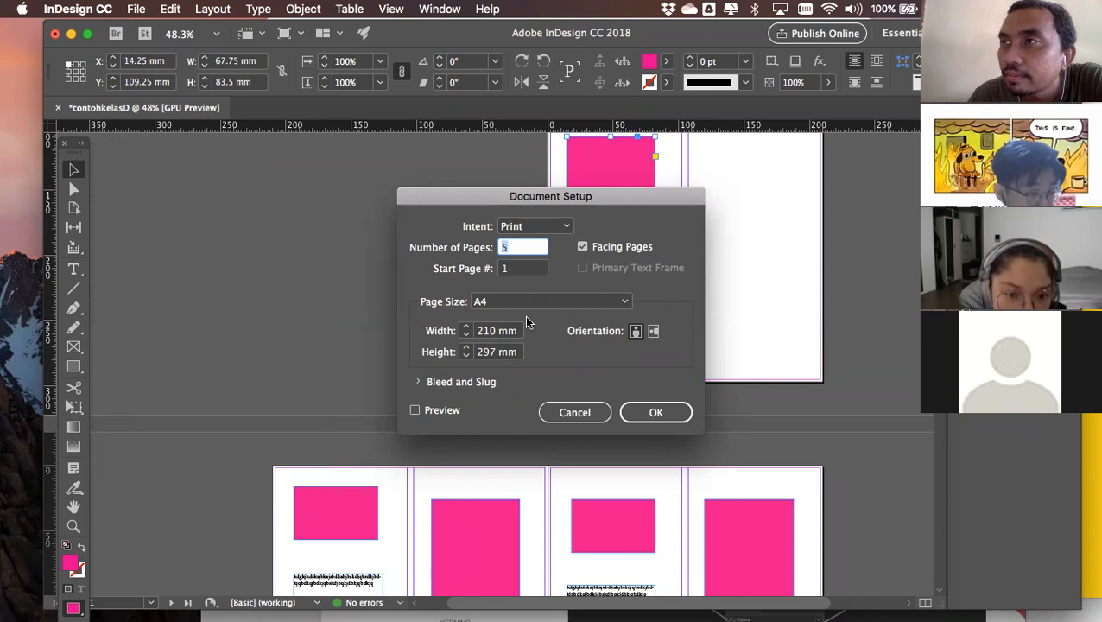
left_click_drag(536, 198, 497, 151)
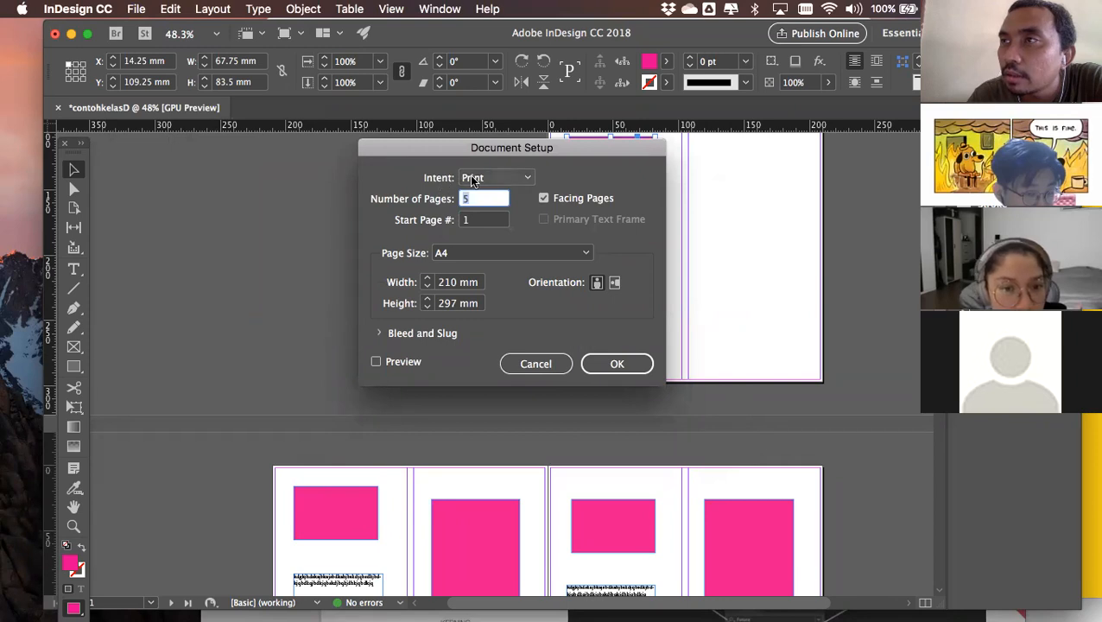
Set the document intent to Mobile and browse the available device page sizes, leaving iPad selected
left_click(473, 177)
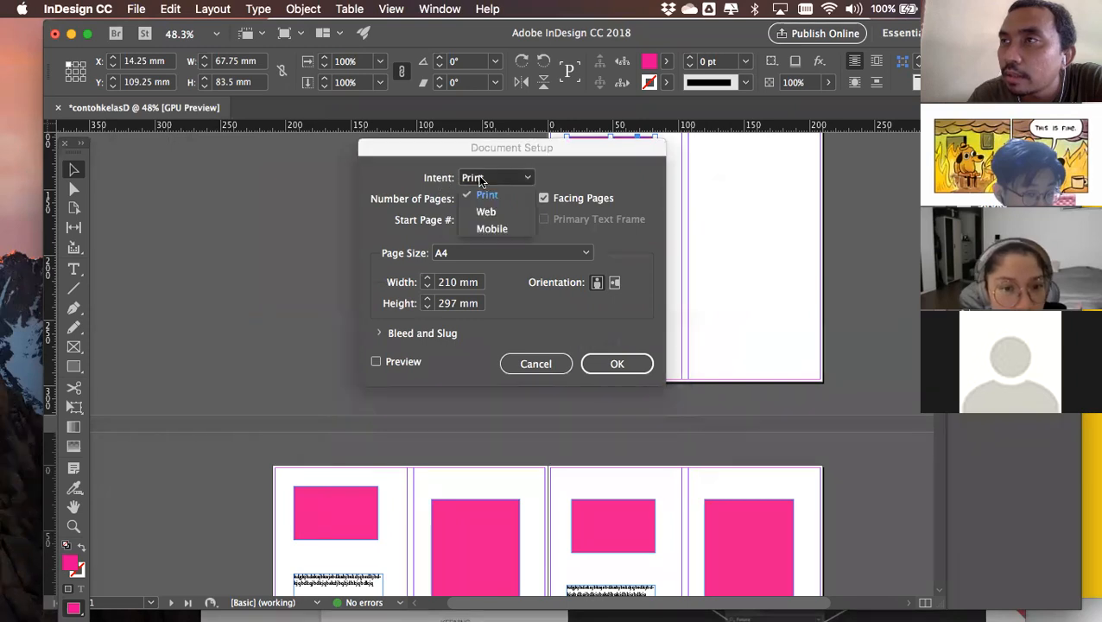
left_click(492, 229)
left_click(583, 255)
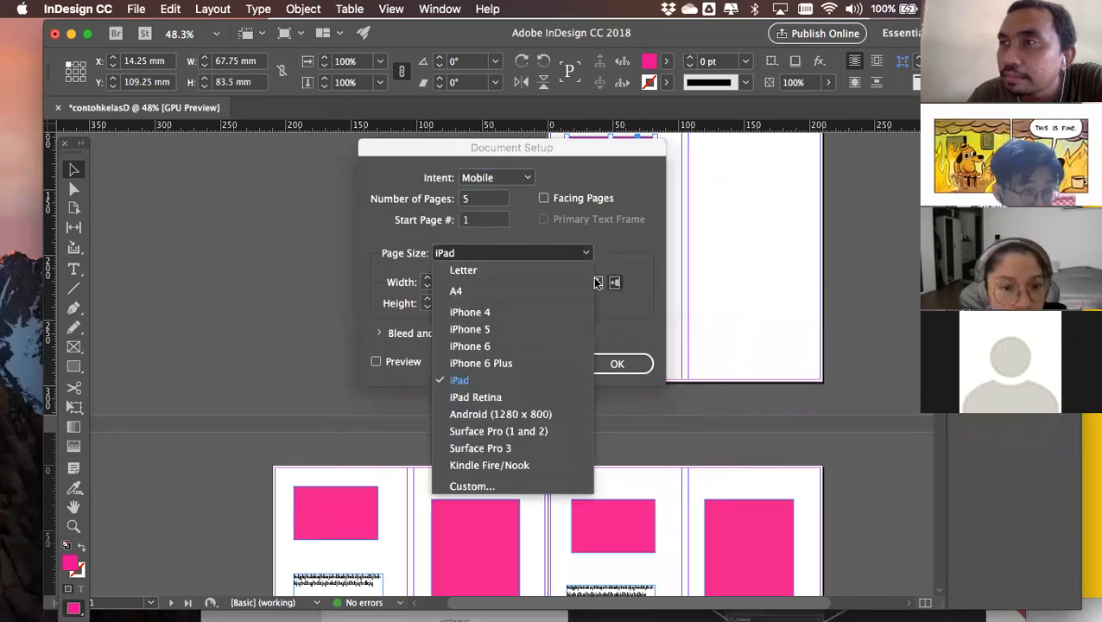
left_click(617, 247)
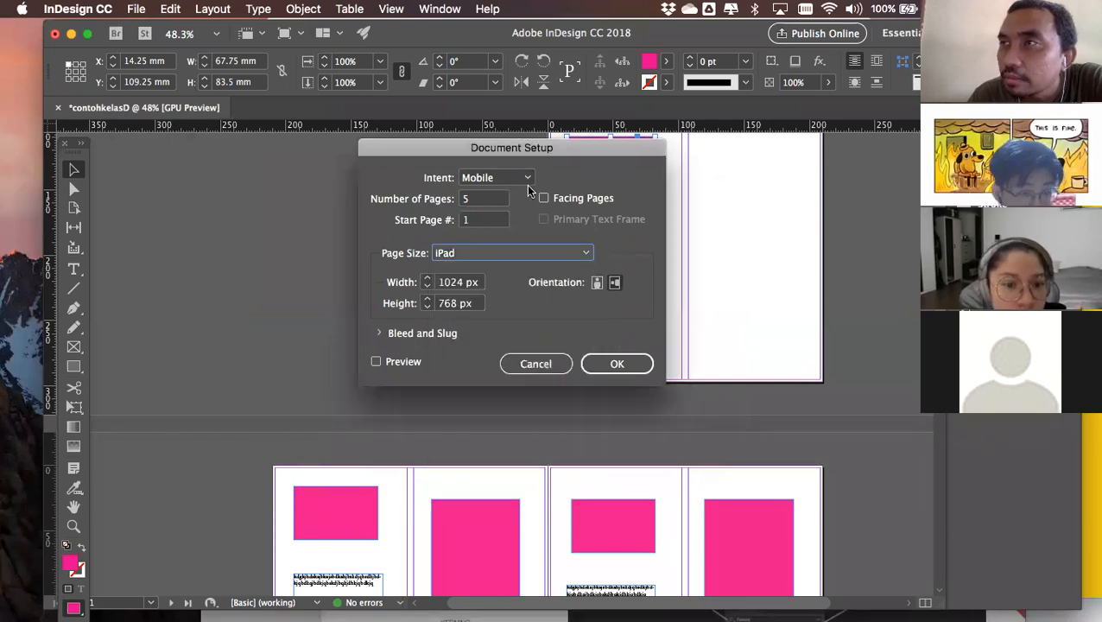
Switch the document intent to Web and browse its page sizes, leaving 800 x 600 selected
left_click(526, 178)
left_click(519, 211)
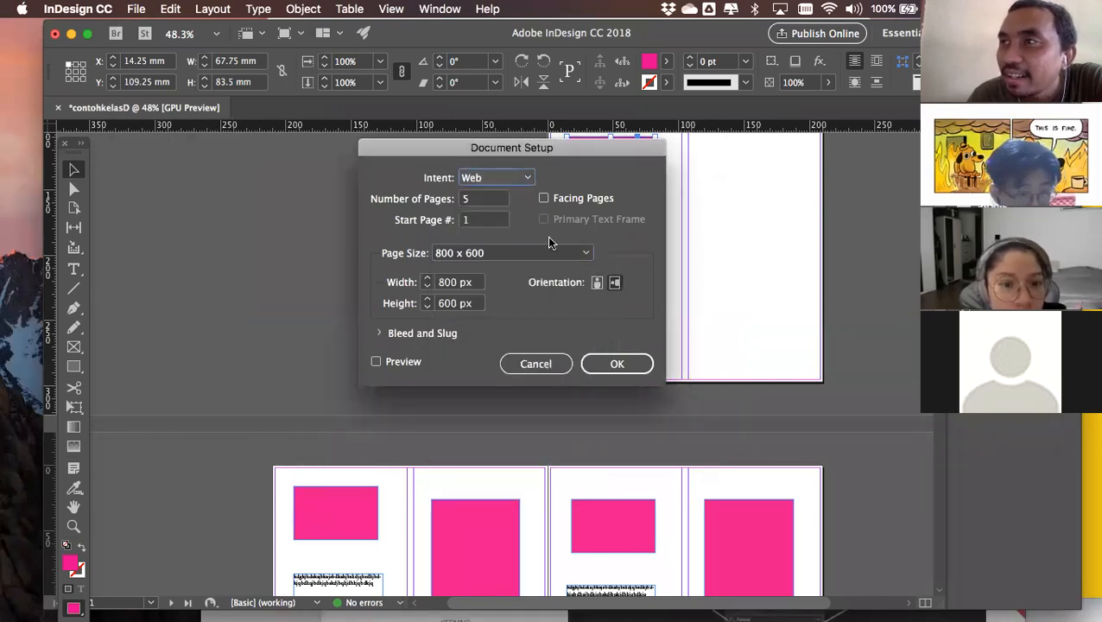
left_click(580, 254)
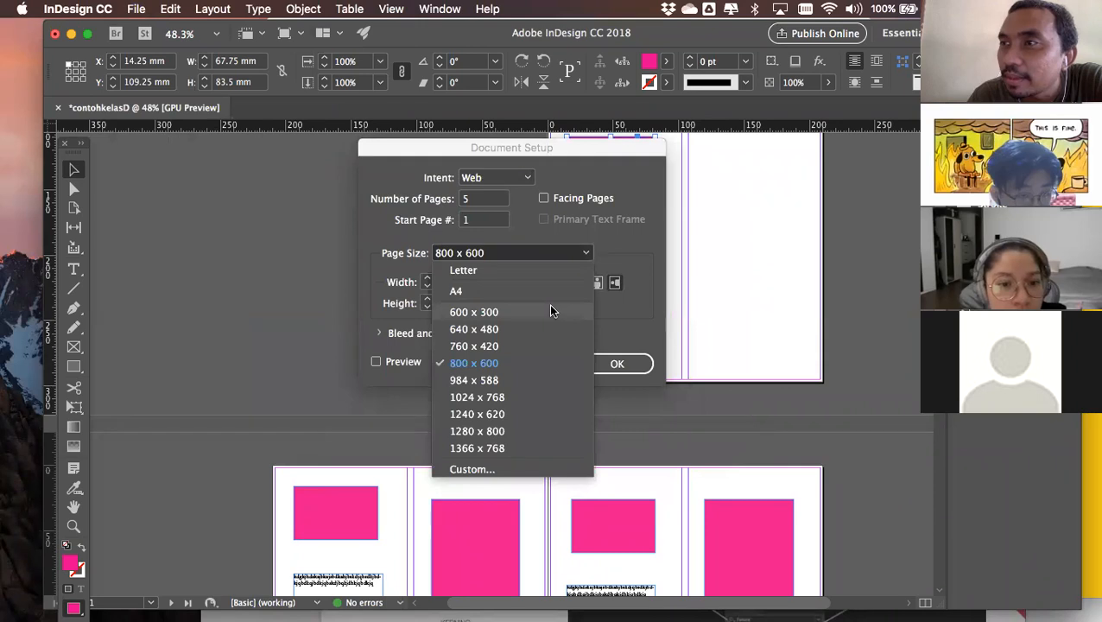
left_click(626, 249)
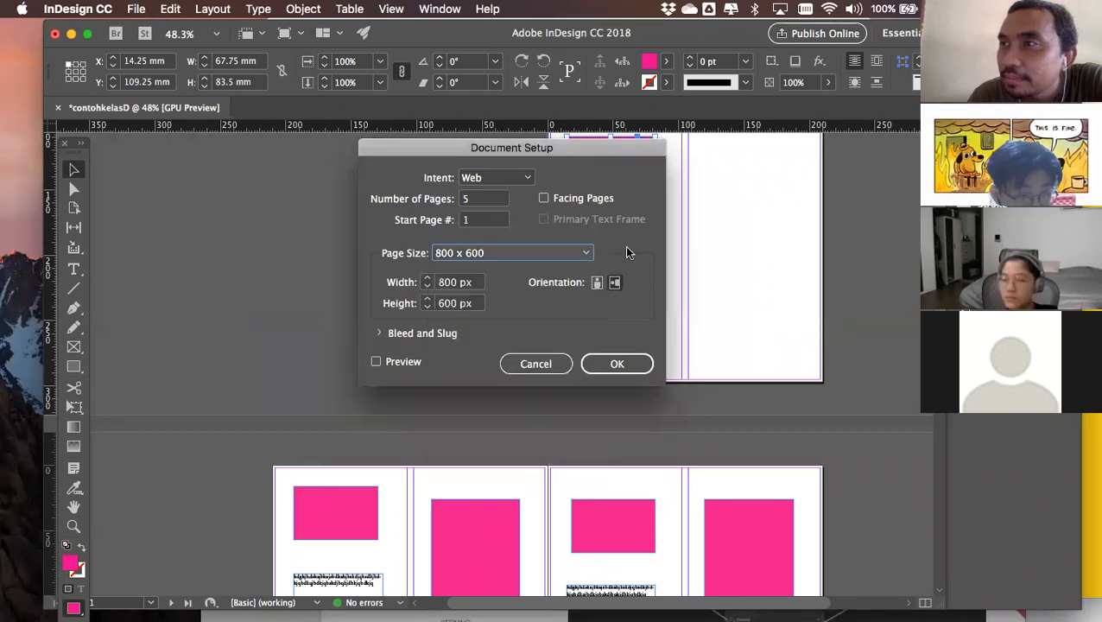
Return the document intent to Mobile and examine its list of page sizes again
left_click(526, 178)
left_click(525, 227)
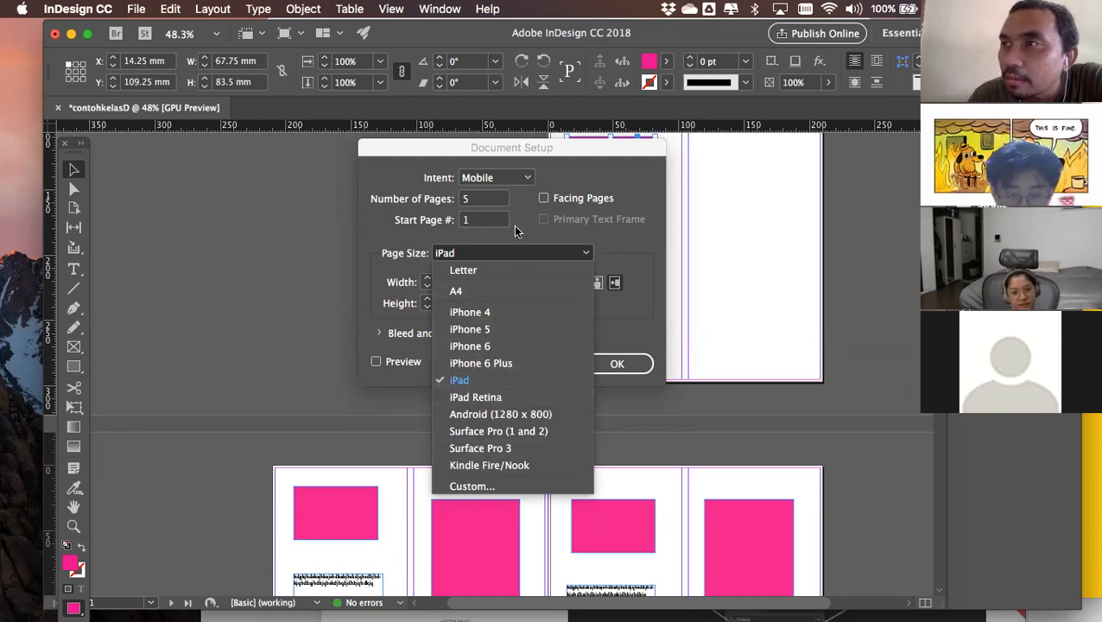
left_click(543, 228)
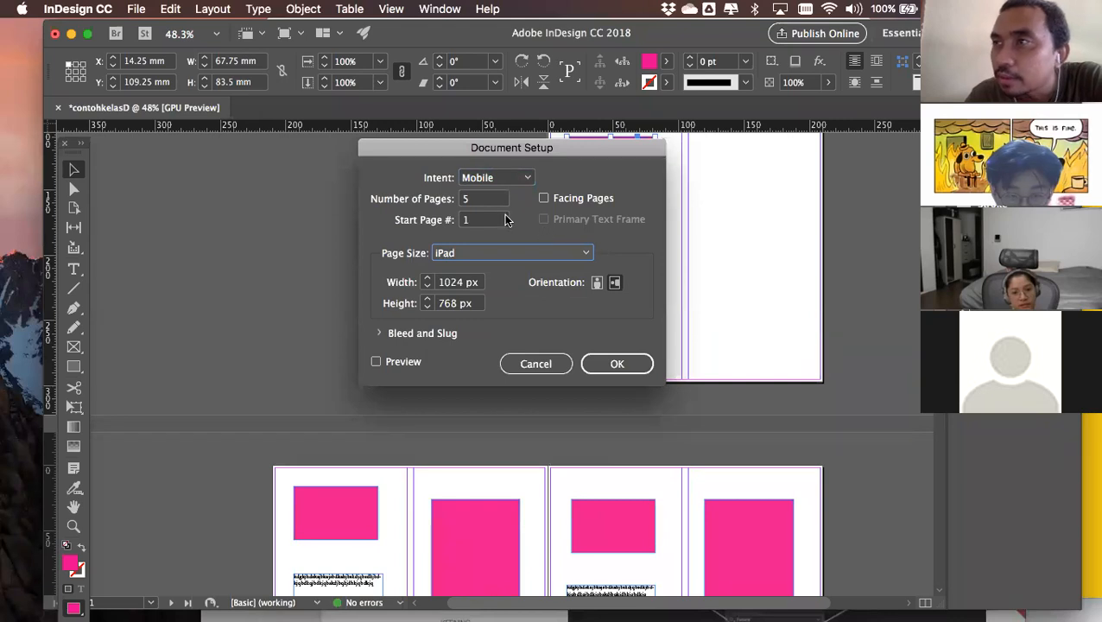
left_click(482, 253)
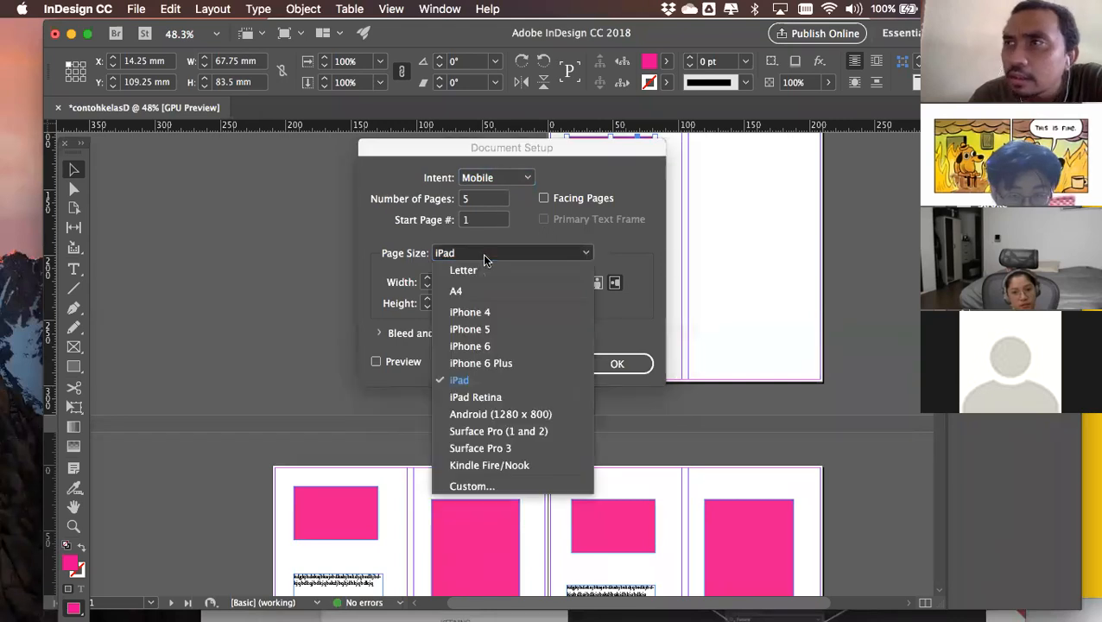
Set the document intent to Print with page size A4 and apply the document setup
left_click(508, 179)
left_click(505, 194)
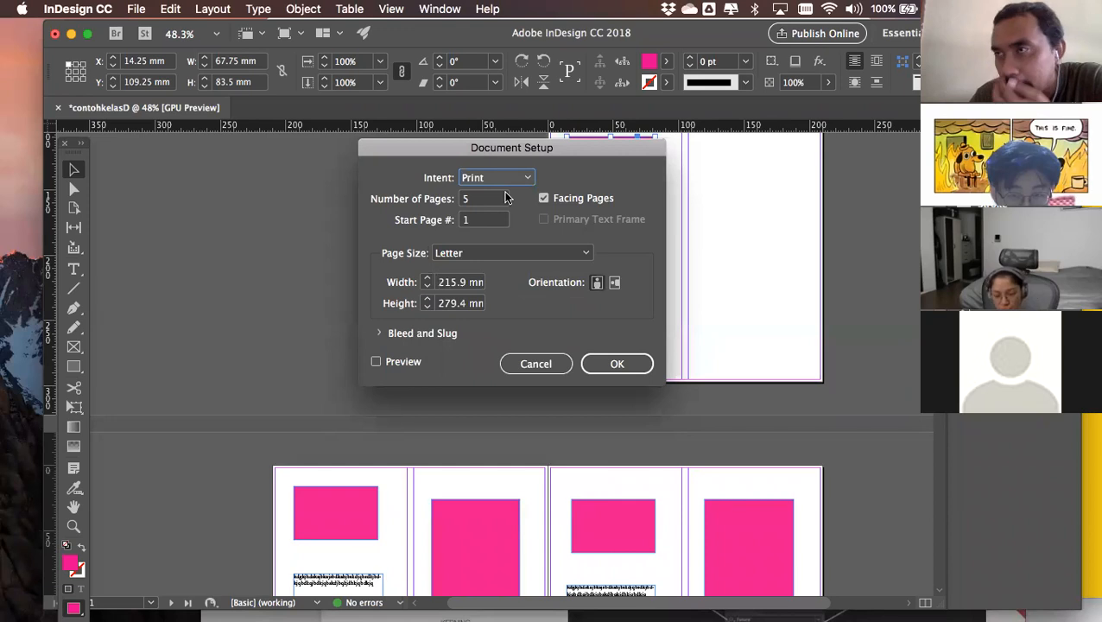
left_click(551, 254)
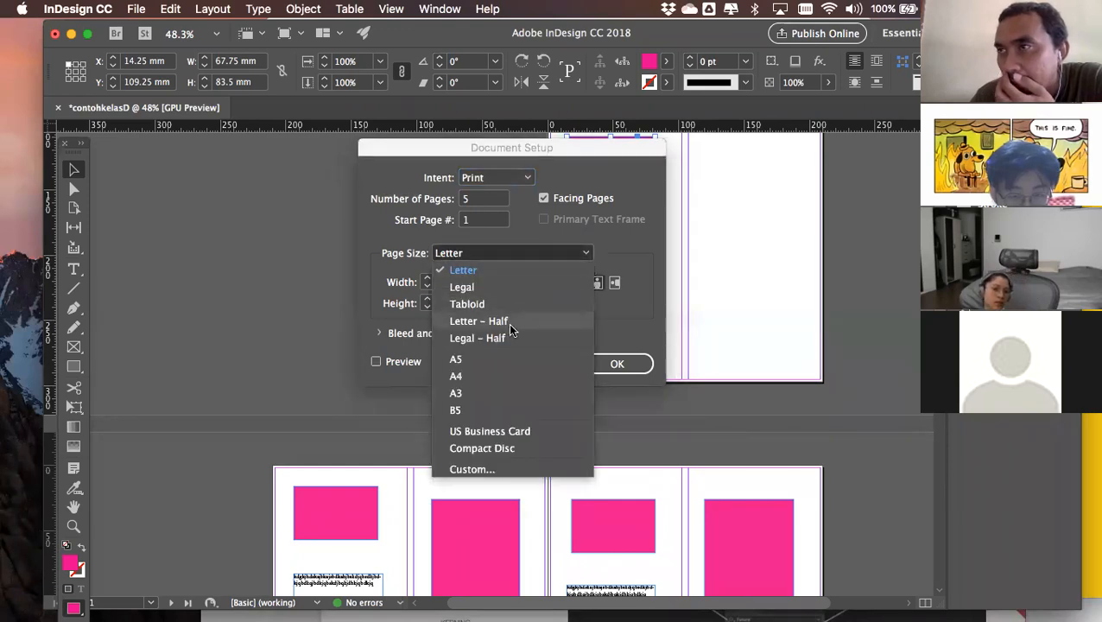
left_click(496, 377)
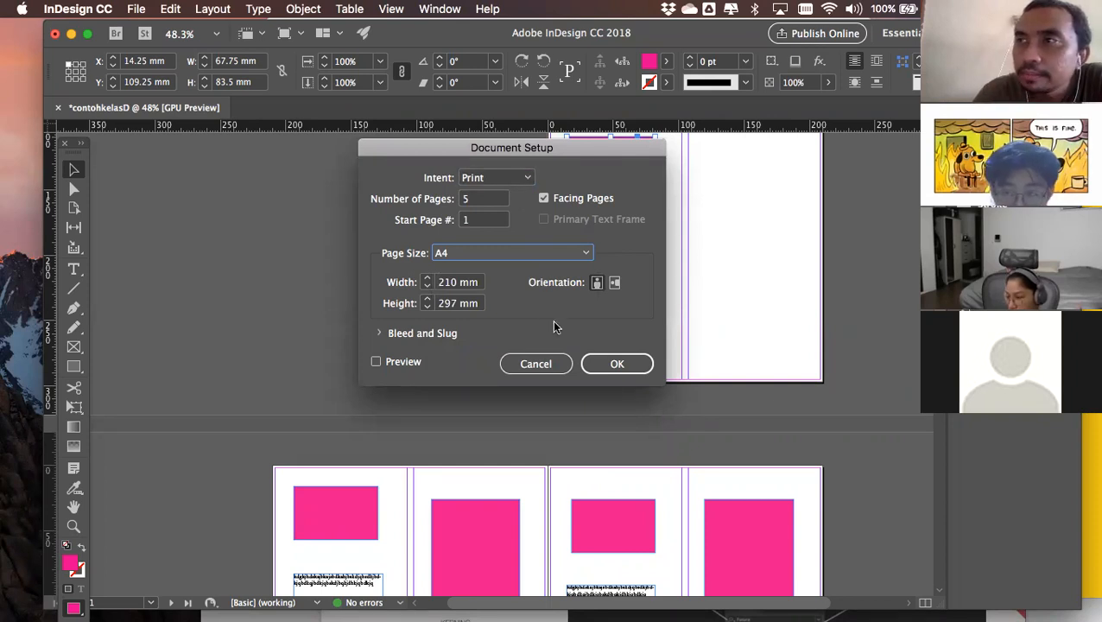
left_click(609, 367)
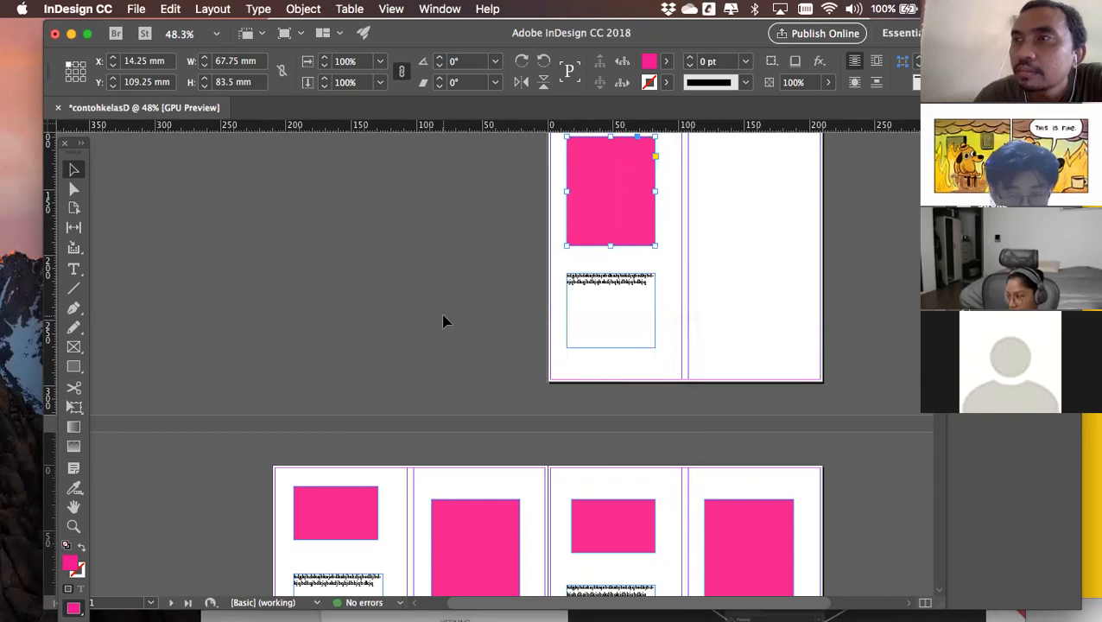
Start a new document to bring up its preset choices
scroll(434, 320, "down", 3)
scroll(436, 328, "down", 1)
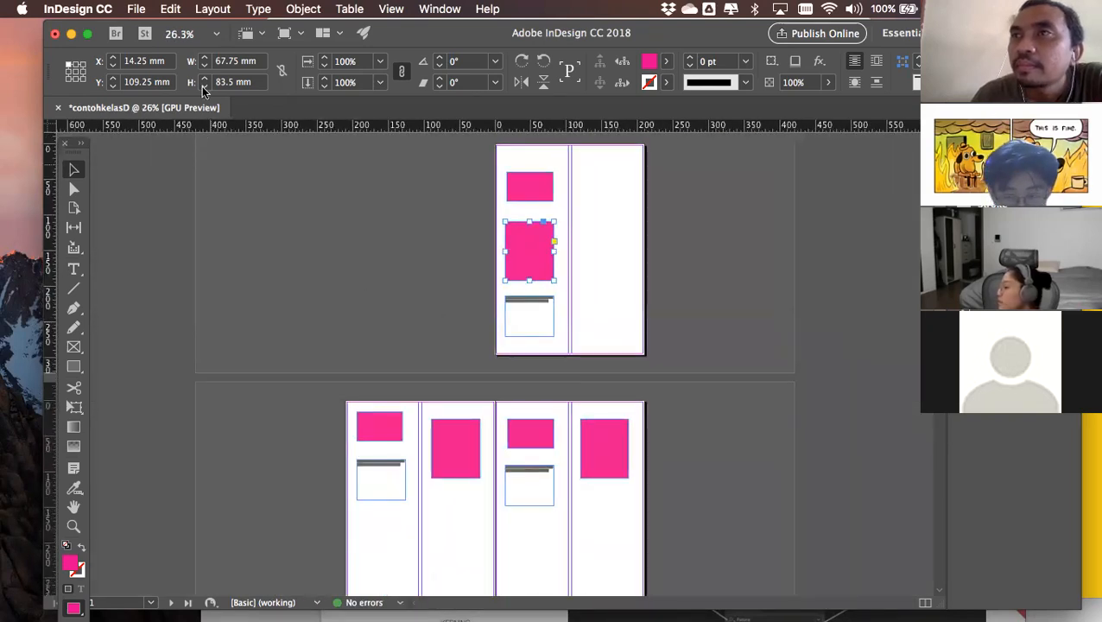
left_click(138, 9)
mouse_move(151, 27)
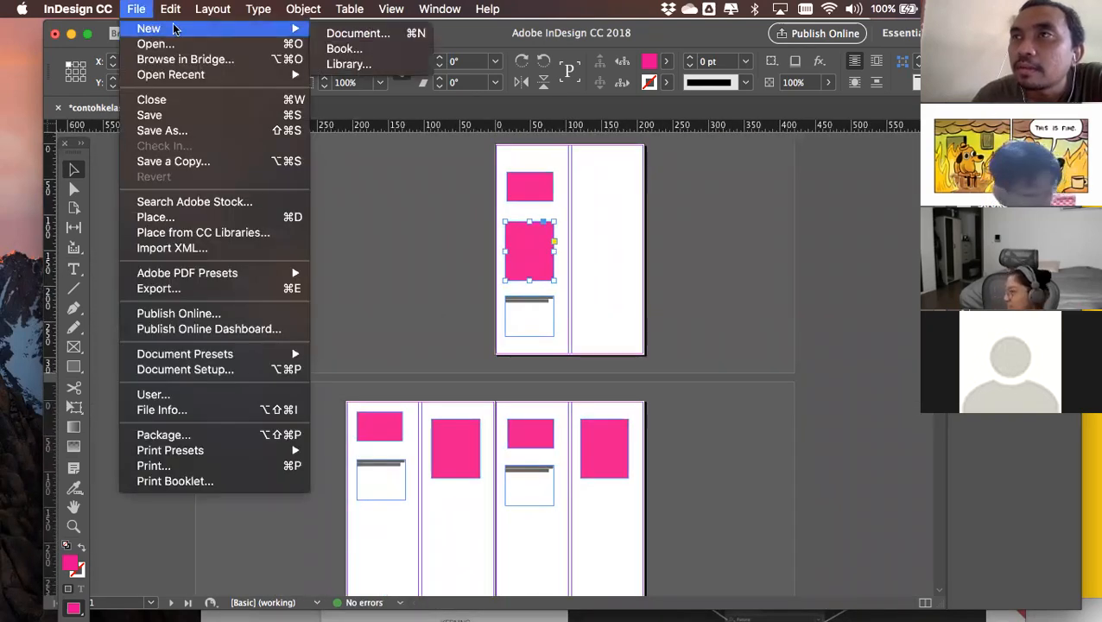
left_click(343, 33)
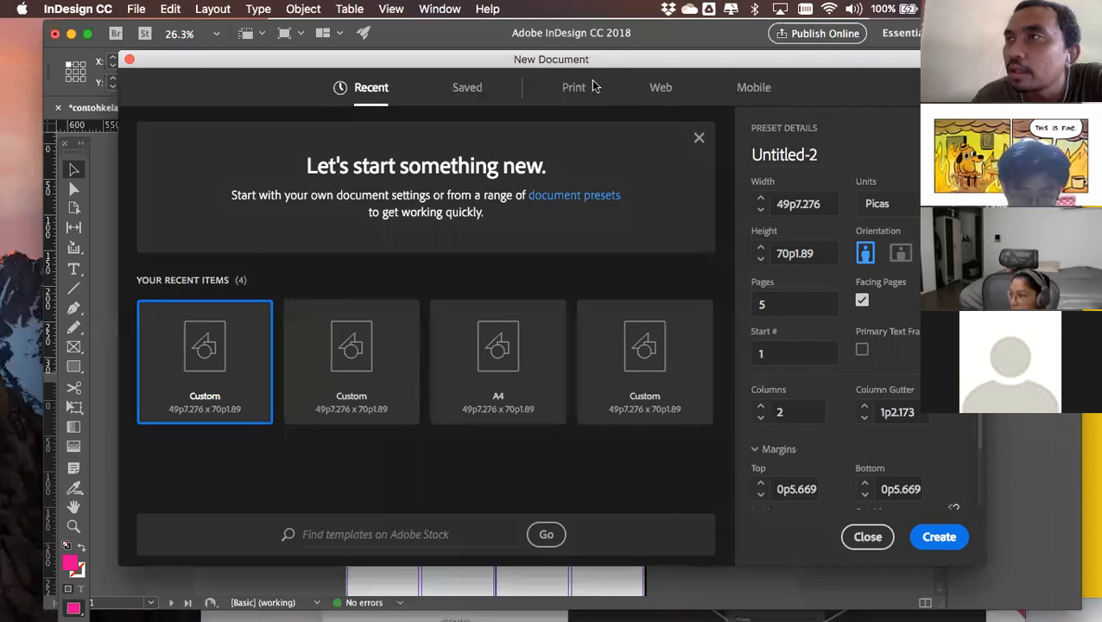
Compare the blank document presets offered for Web, Mobile and Print
left_click(662, 88)
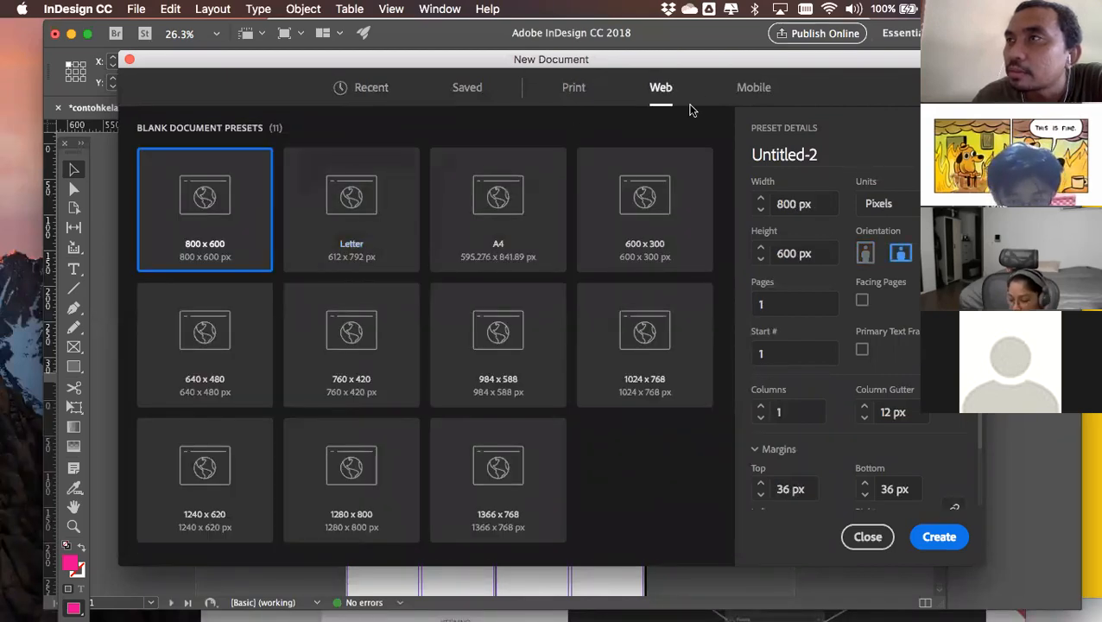
left_click(752, 91)
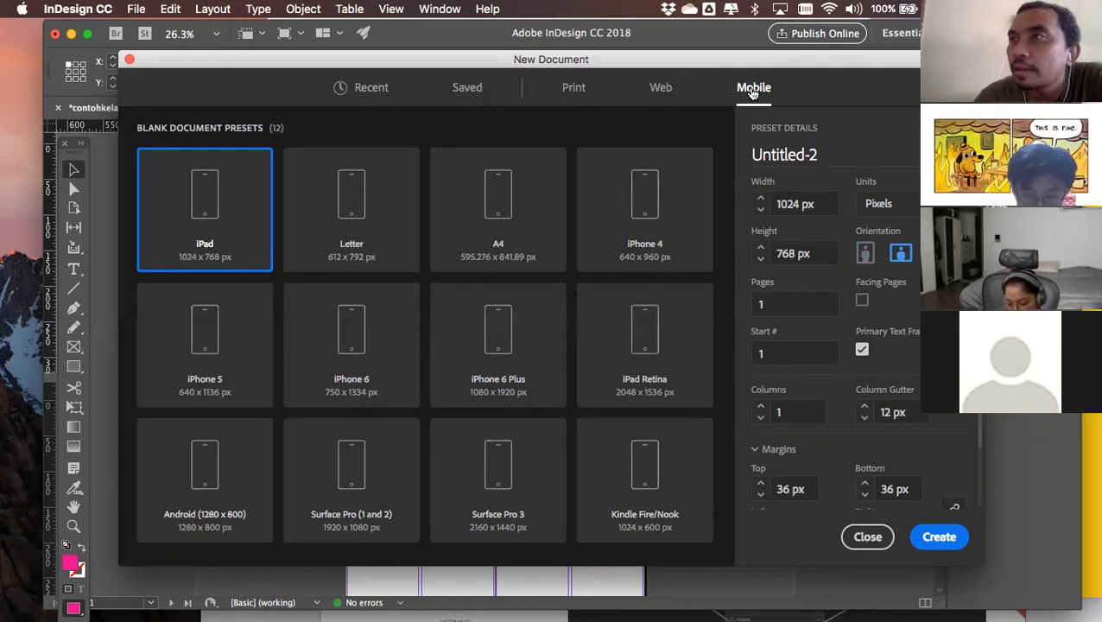
left_click(661, 88)
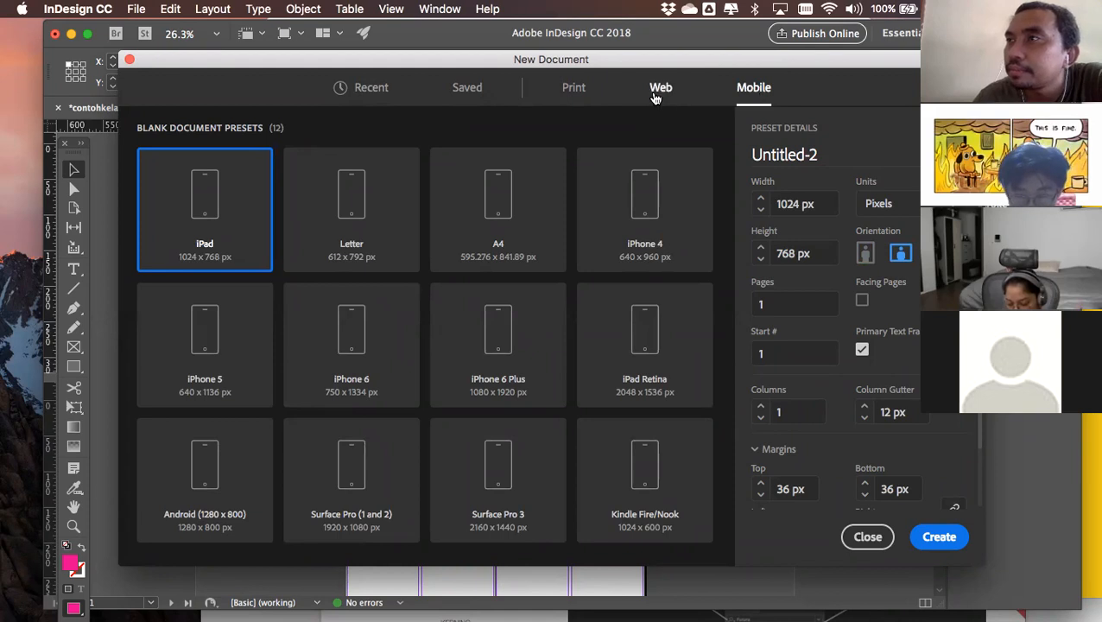
left_click(587, 89)
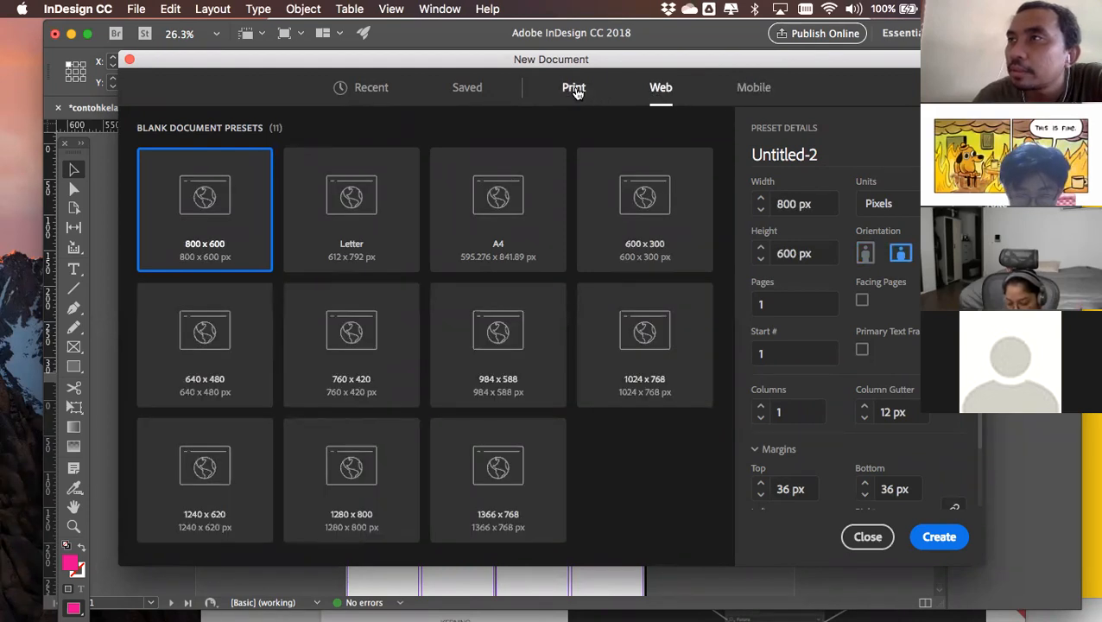
Look through the Web and Mobile presets, return to the Print presets and set the units to Millimeters
left_click(659, 95)
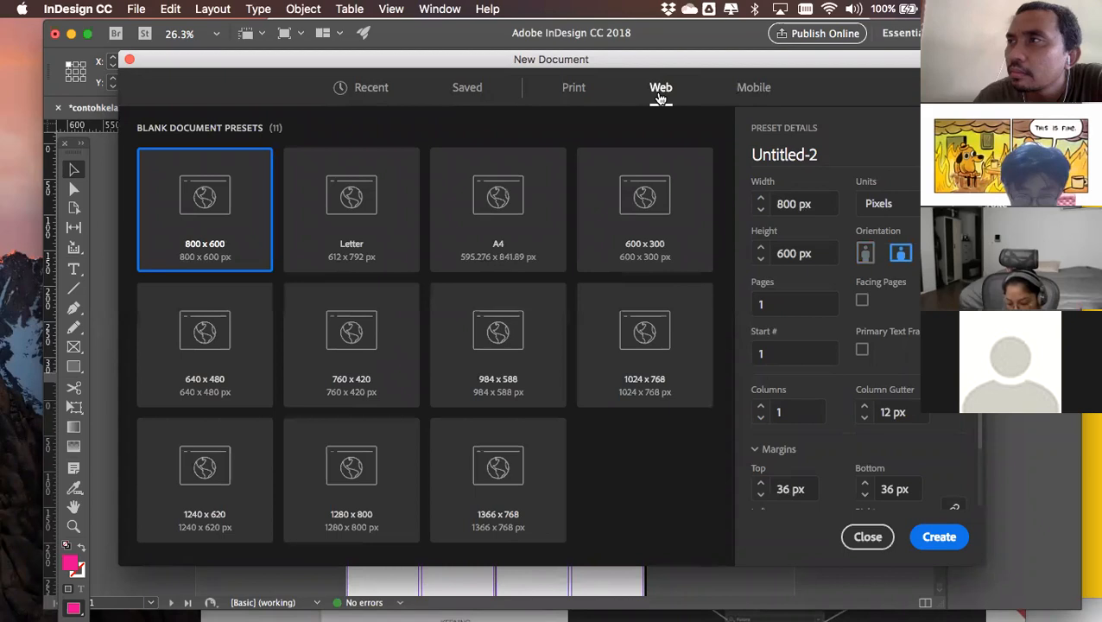
left_click(751, 90)
left_click(573, 87)
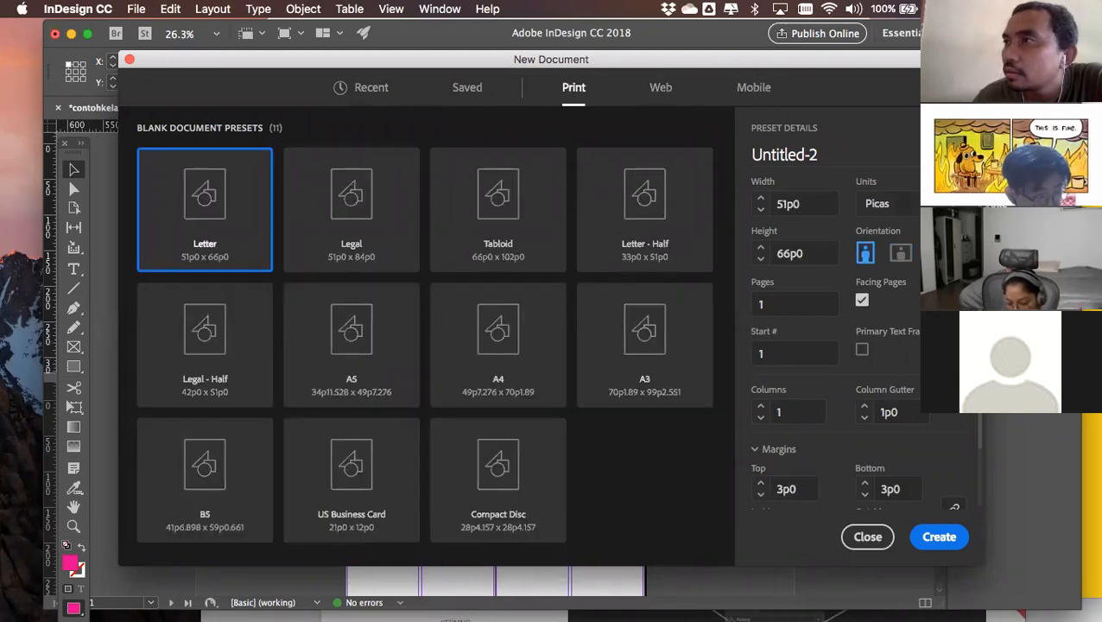
left_click(887, 203)
left_click(889, 313)
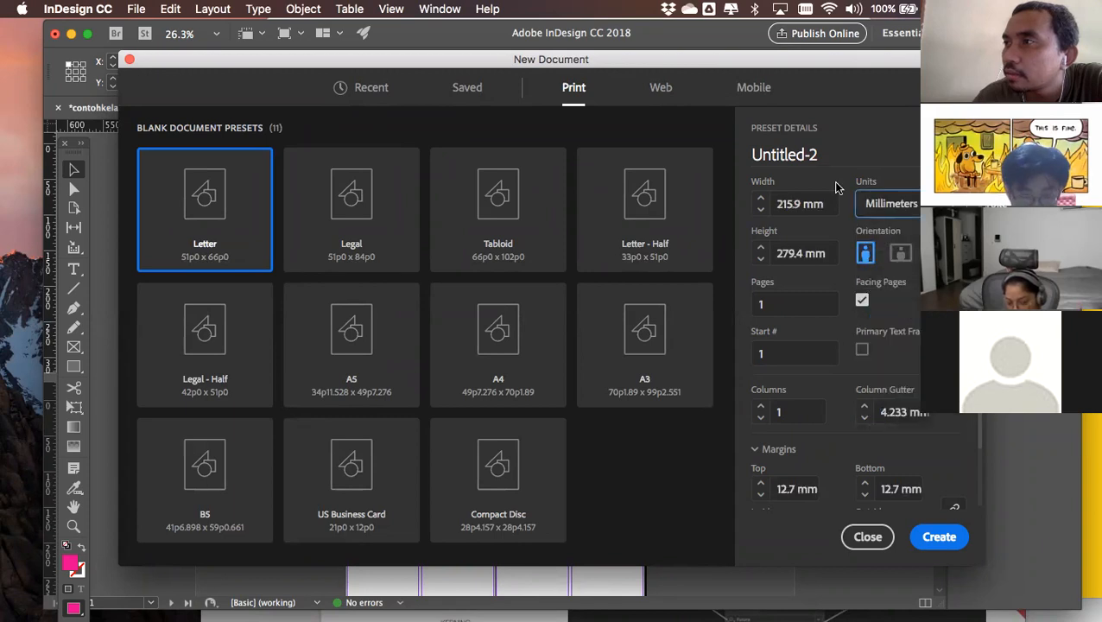
Name the new document Activity6_kelasD
left_click(823, 156)
type("A")
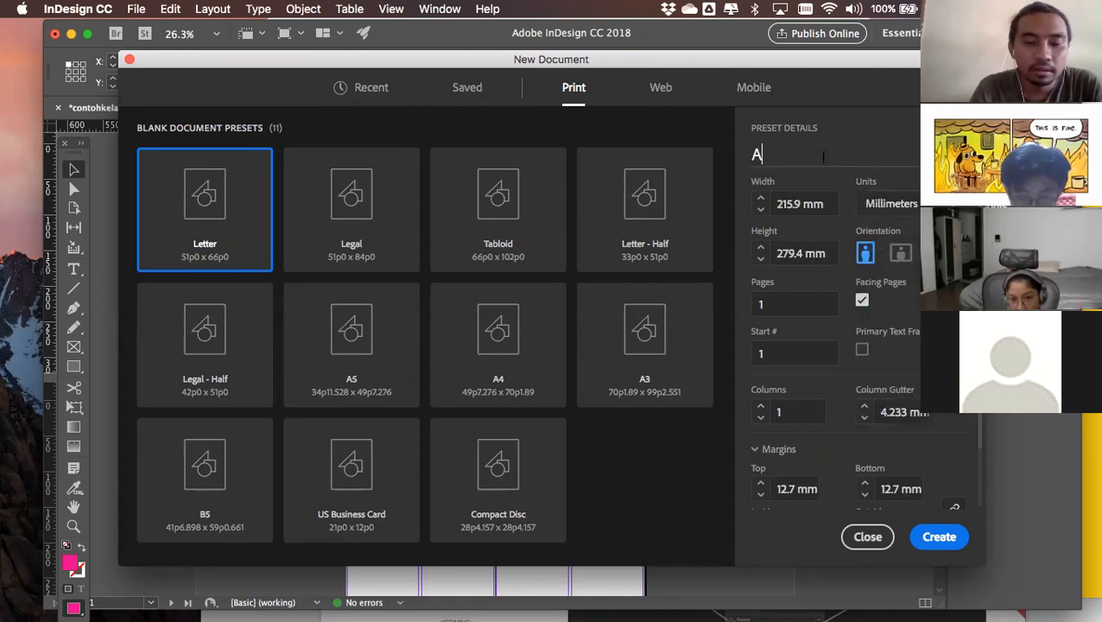
type("ctivity_kelas")
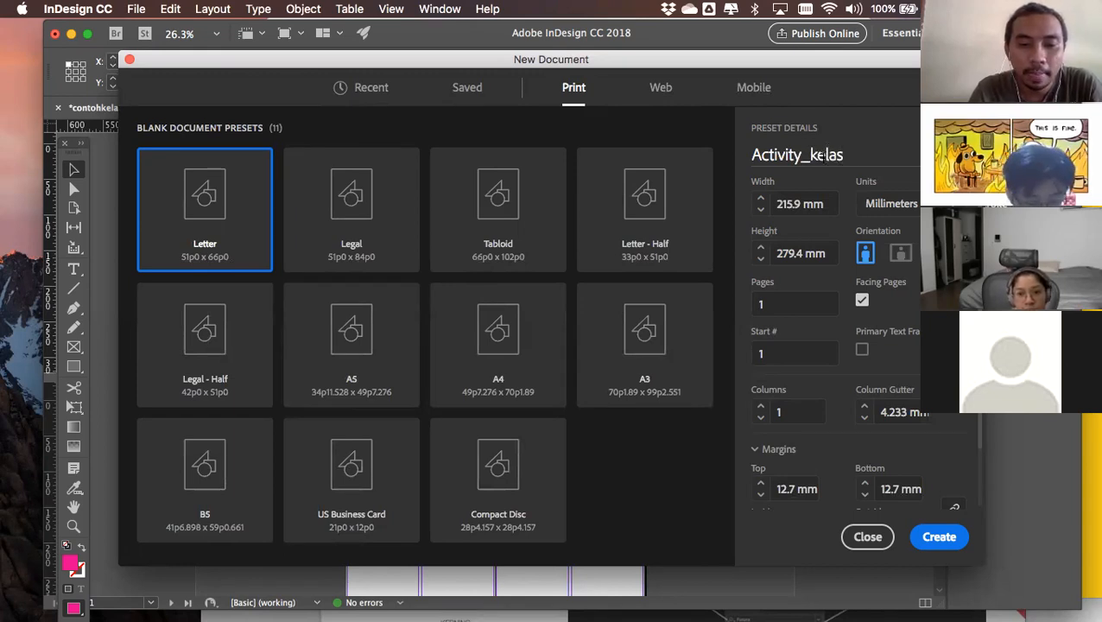
type("D")
double_click(796, 153)
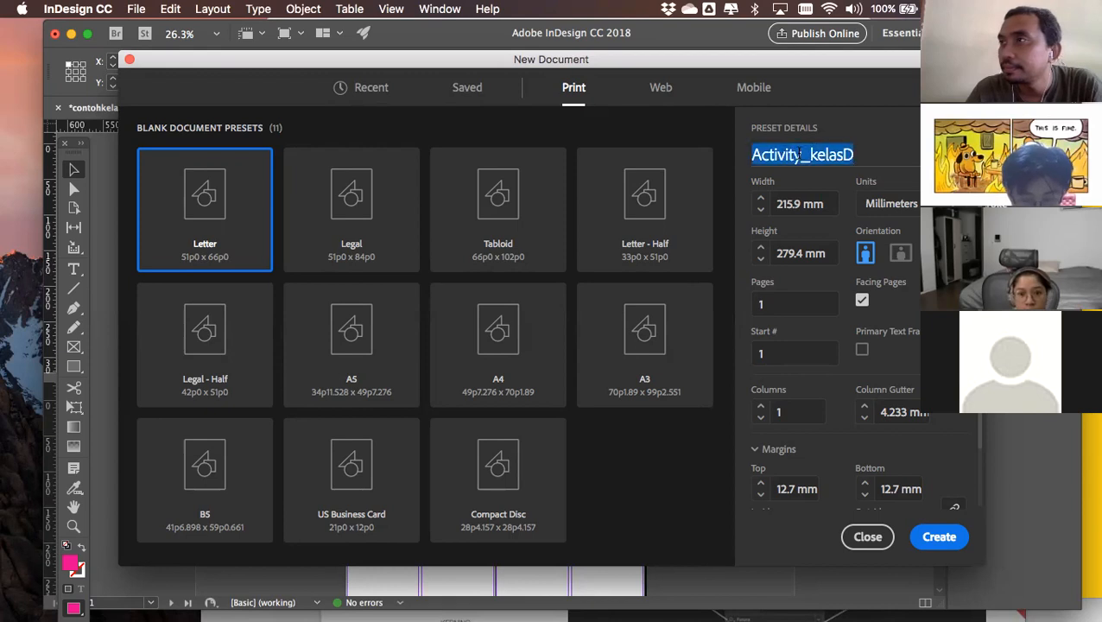
left_click(800, 153)
type("6")
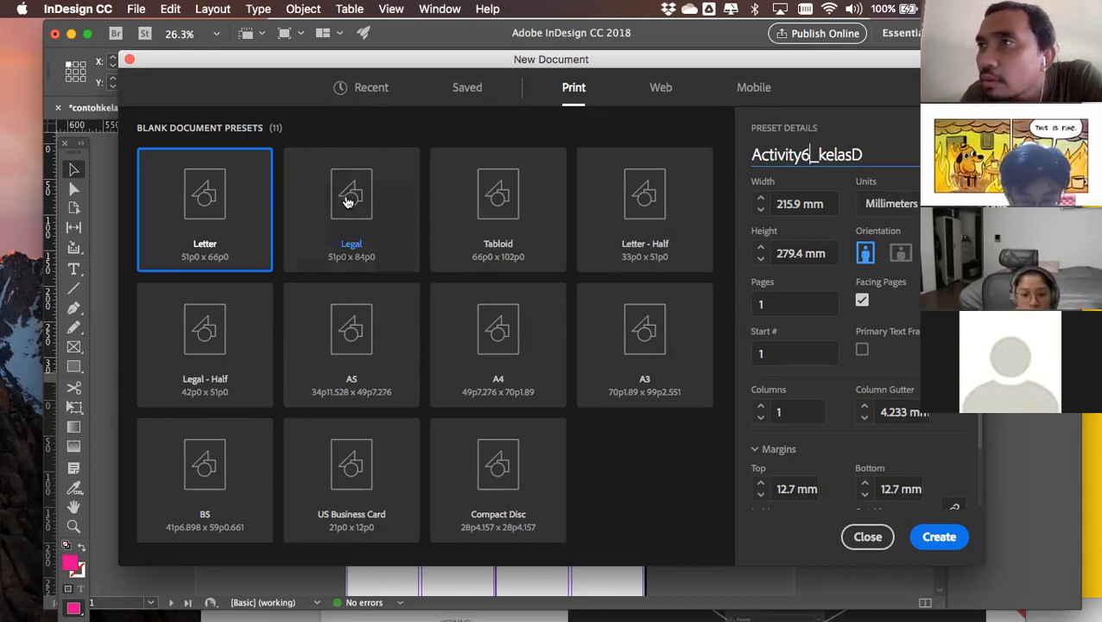
Create the document from the A4 print preset with its units set to Millimeters
left_click(467, 343)
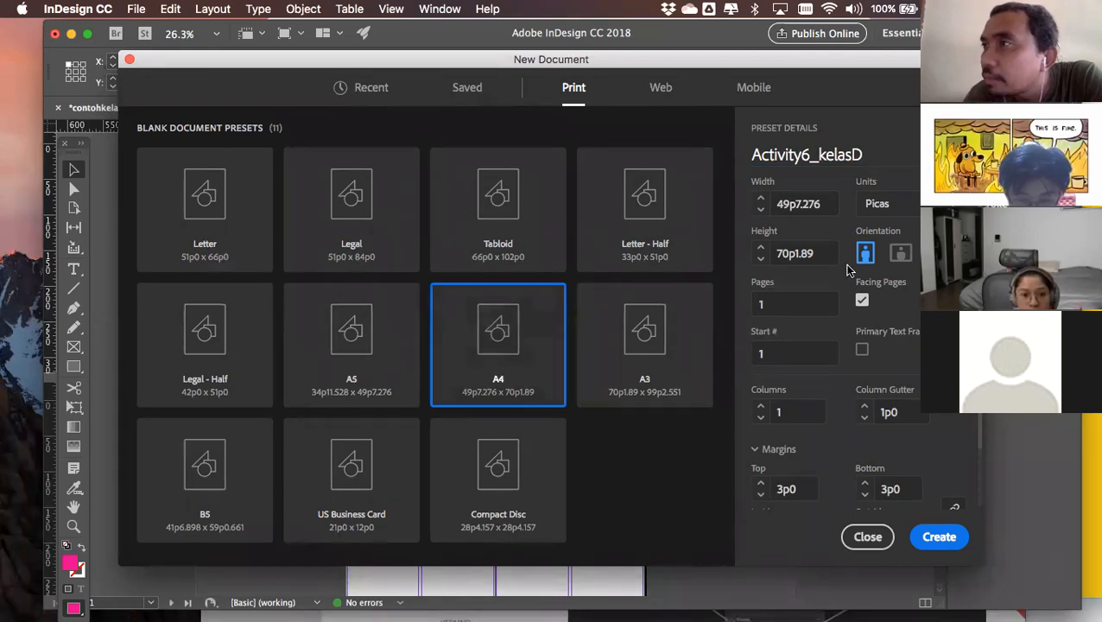
left_click(880, 204)
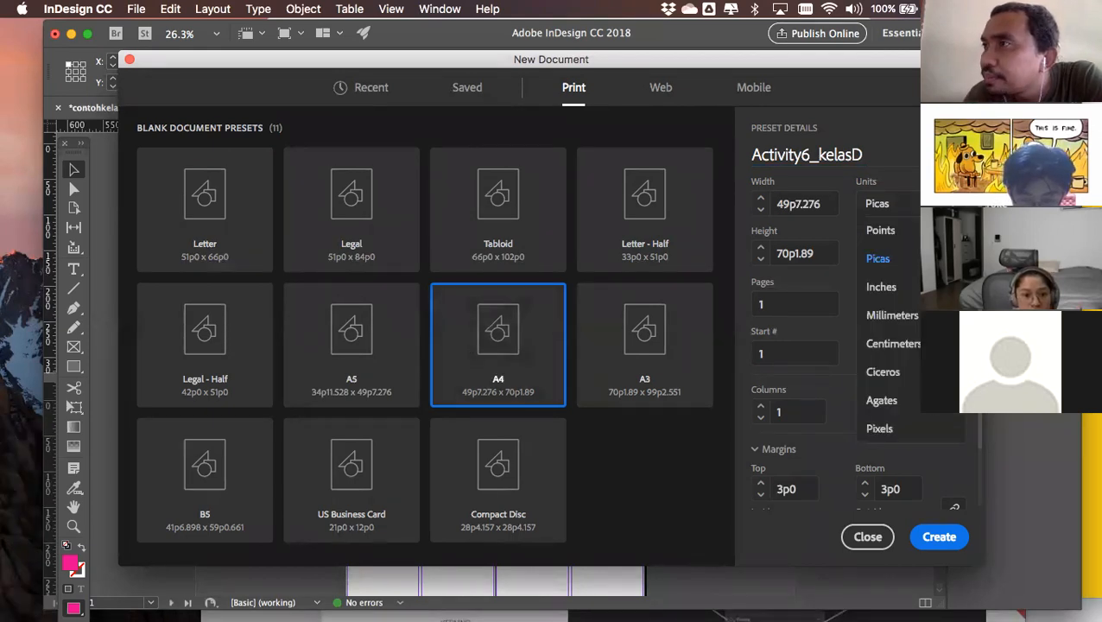
left_click(914, 316)
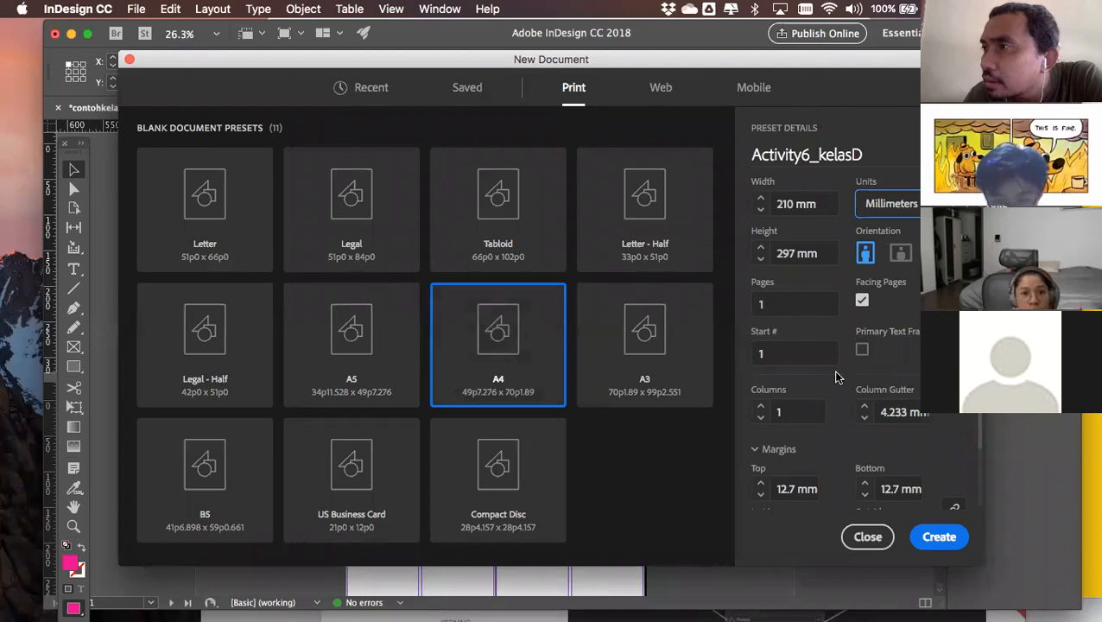
scroll(836, 377, "down", 2)
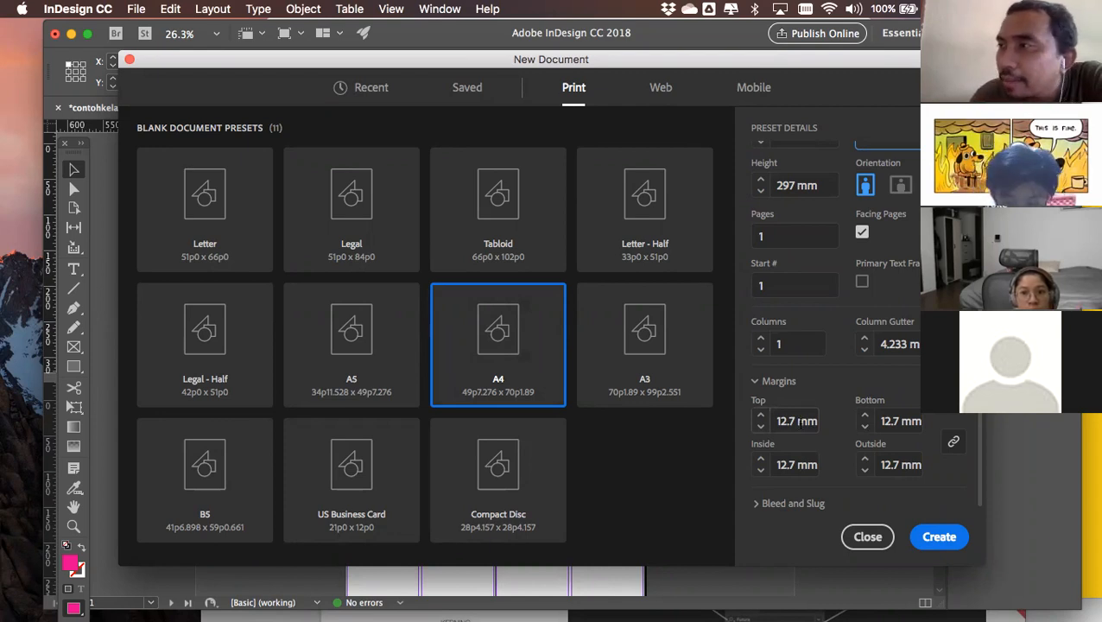
left_click(938, 536)
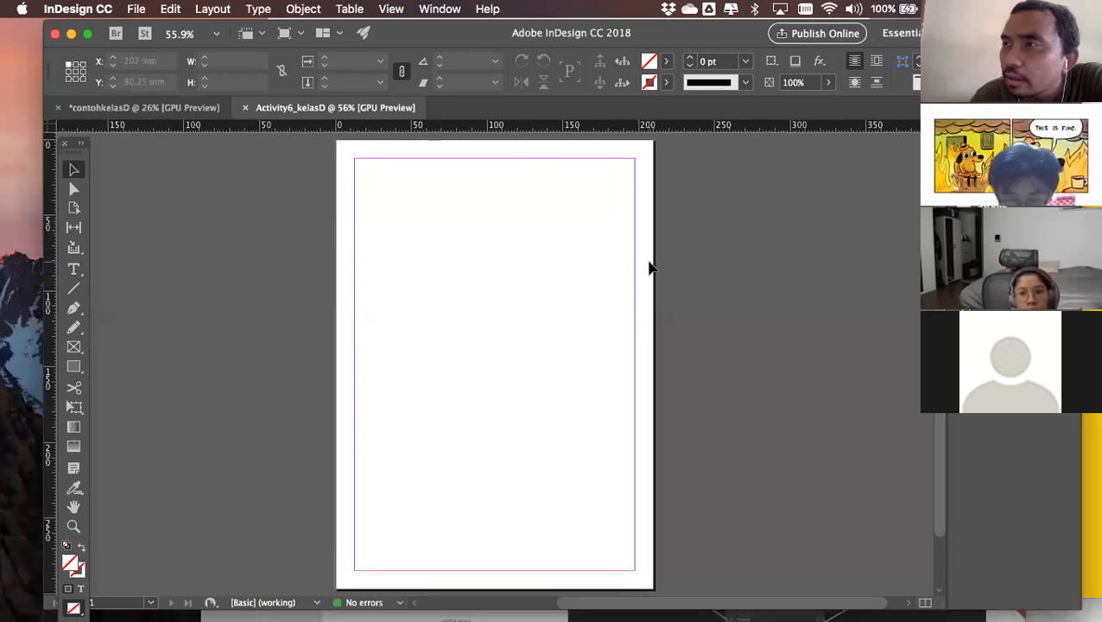
scroll(398, 249, "down", 2)
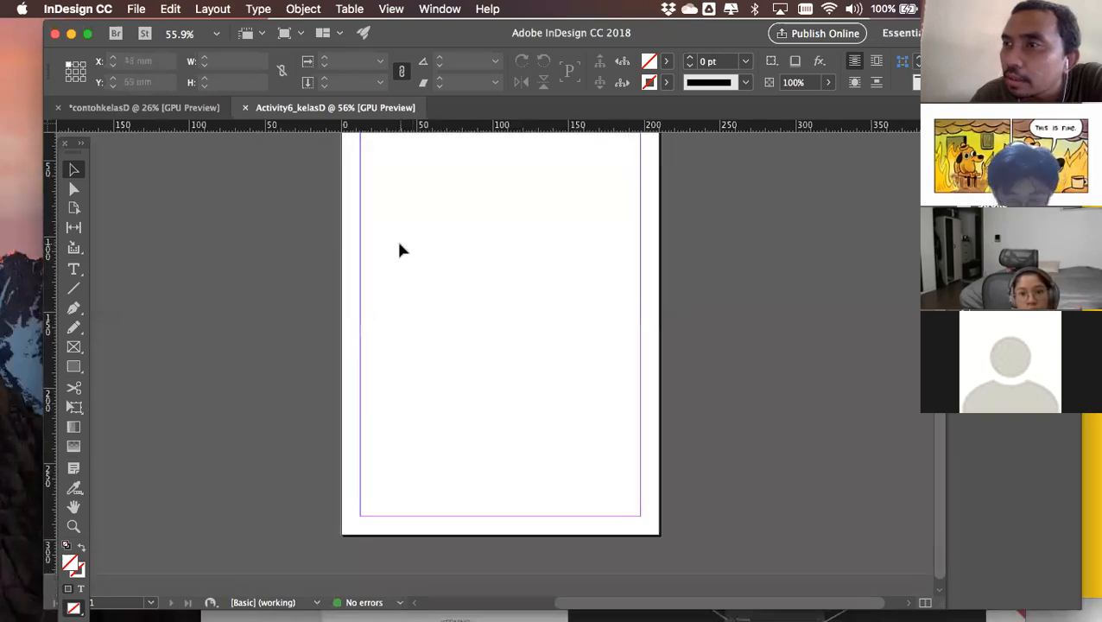
scroll(398, 249, "up", 2)
scroll(398, 249, "left", 2)
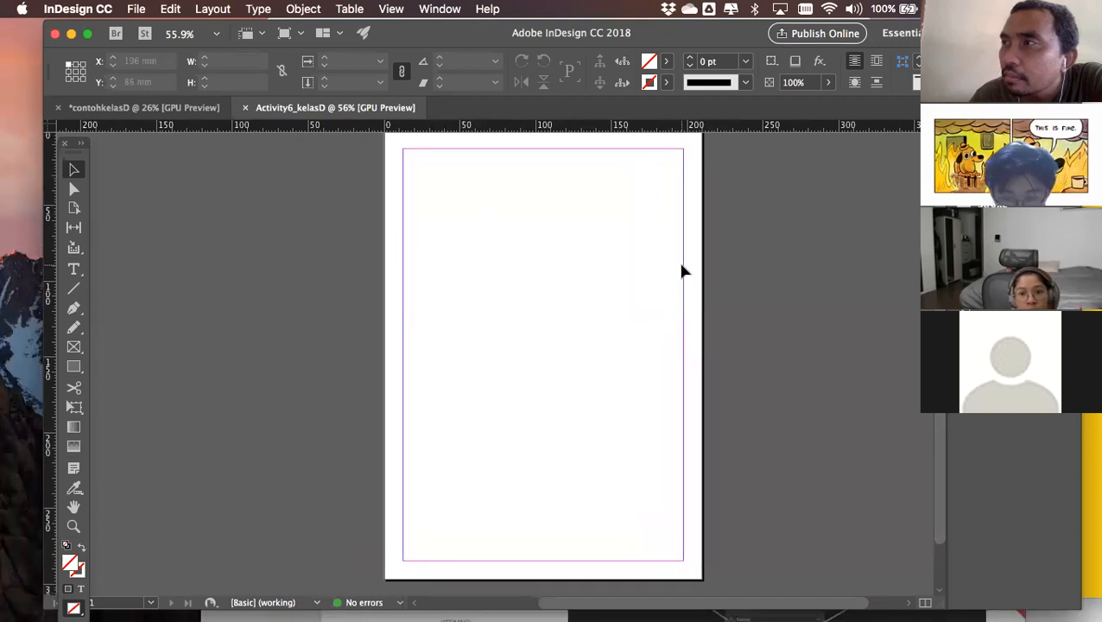
scroll(678, 258, "down", 2)
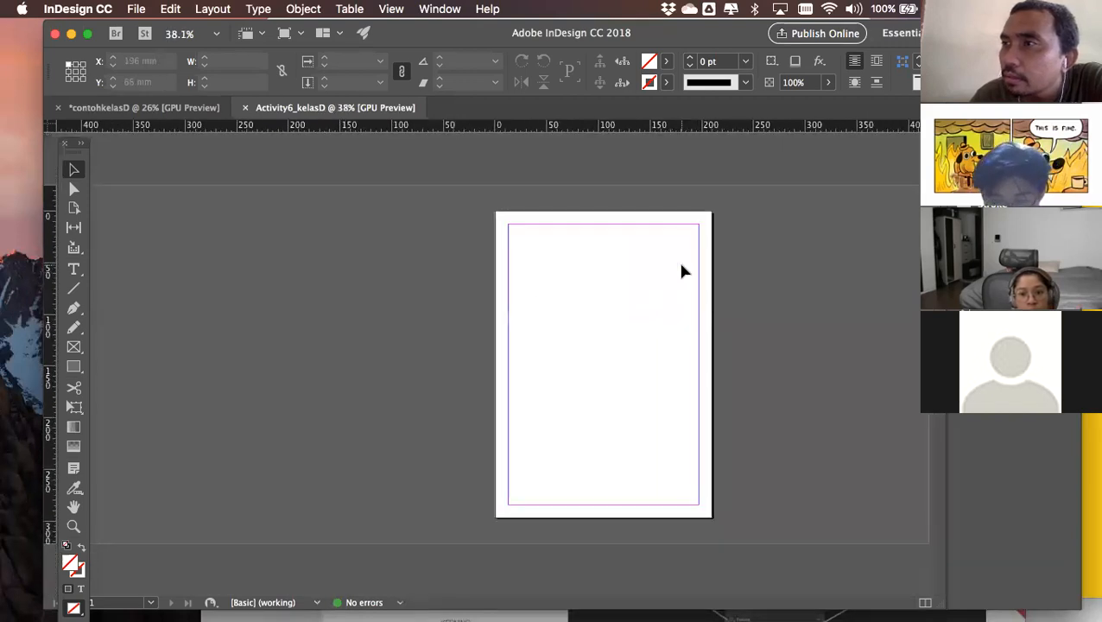
scroll(598, 258, "up", 2)
scroll(598, 254, "down", 2)
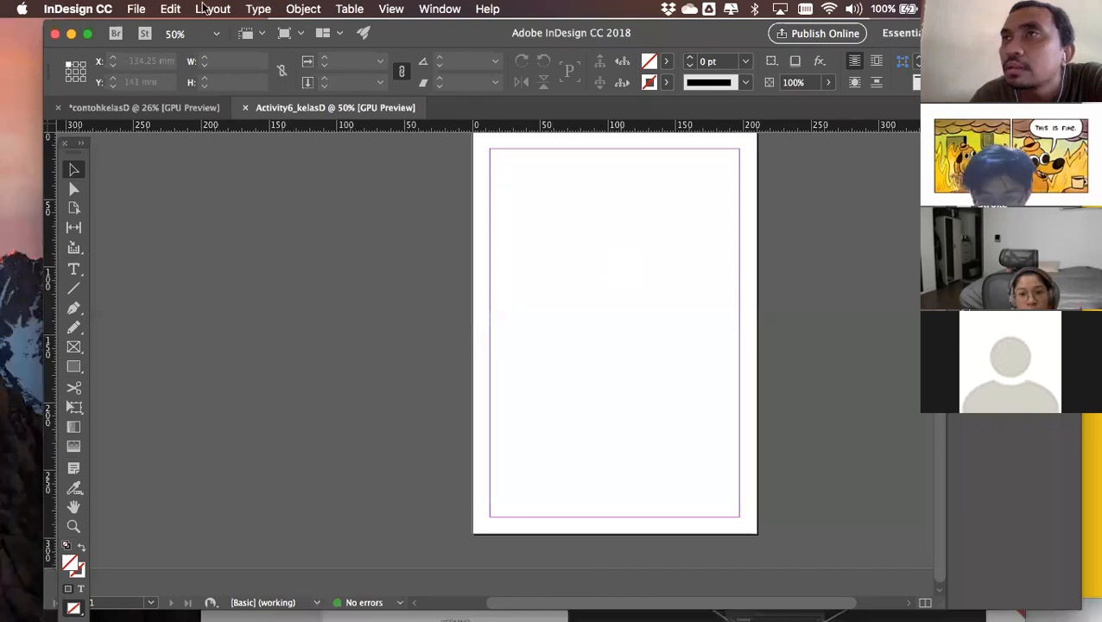
left_click(164, 10)
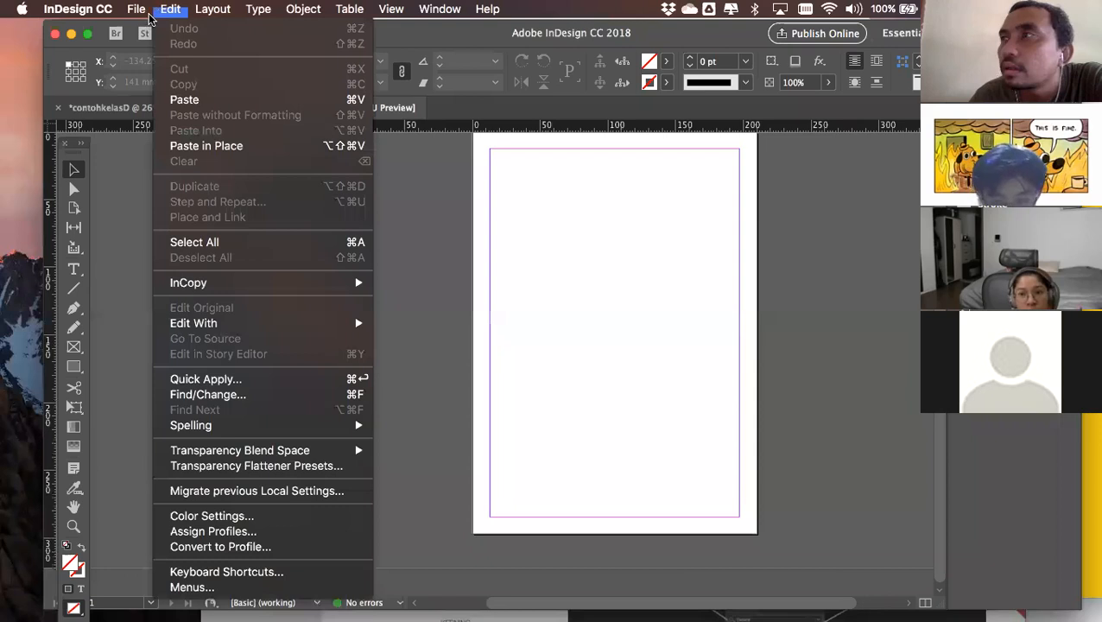
mouse_move(148, 15)
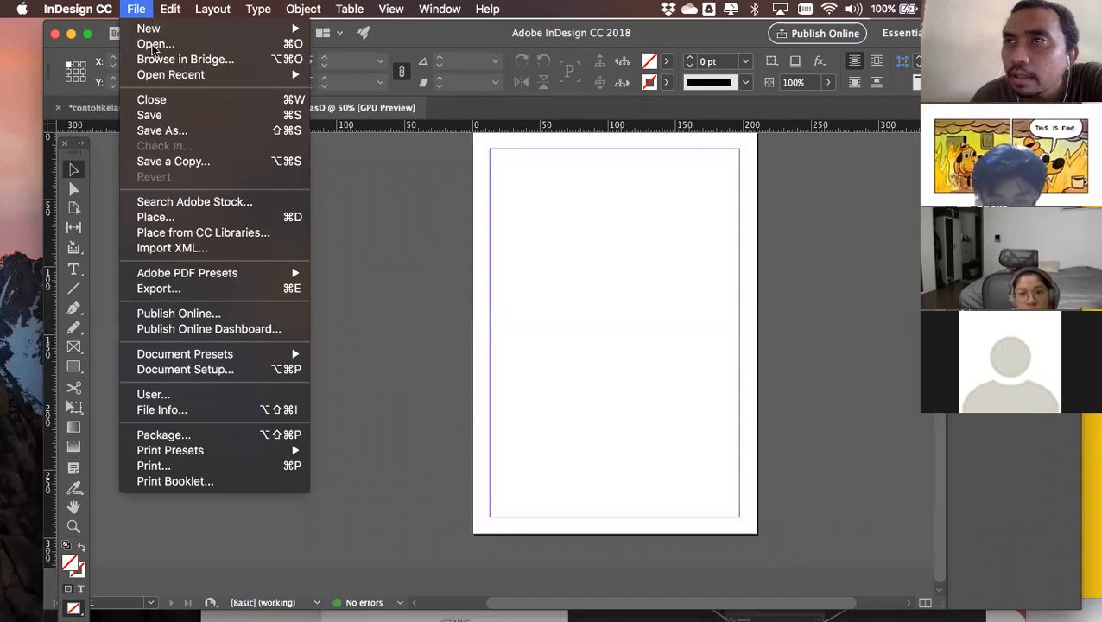
left_click(458, 343)
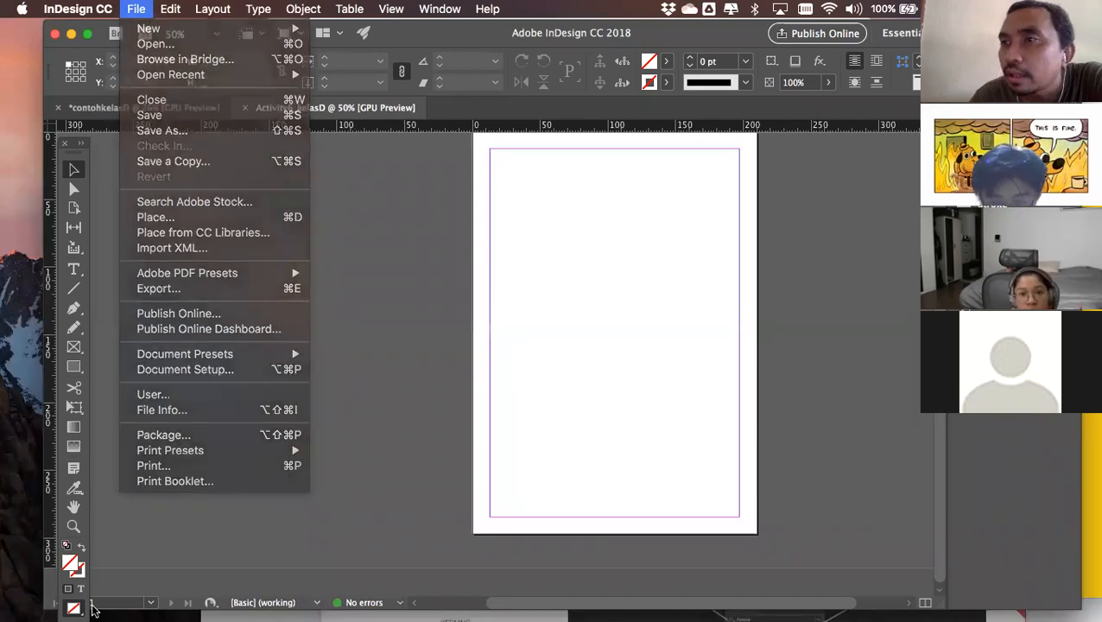
Switch to Finder and open the Materi Week 8 folder inside UMN's GANJIL 2021 folder
mouse_move(276, 604)
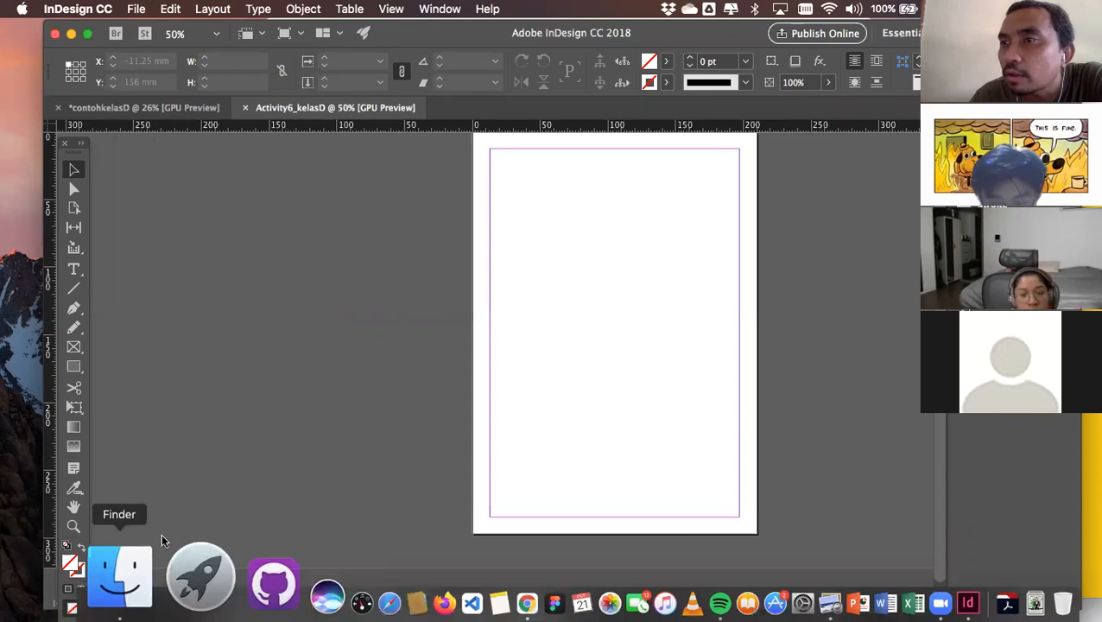
left_click(142, 561)
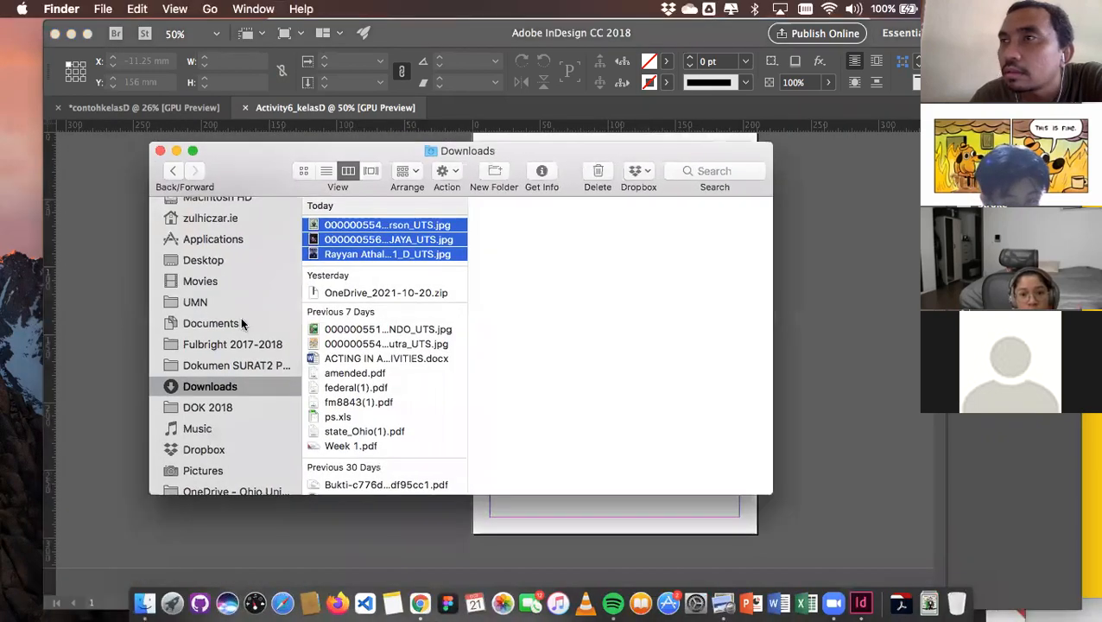
scroll(223, 305, "up", 2)
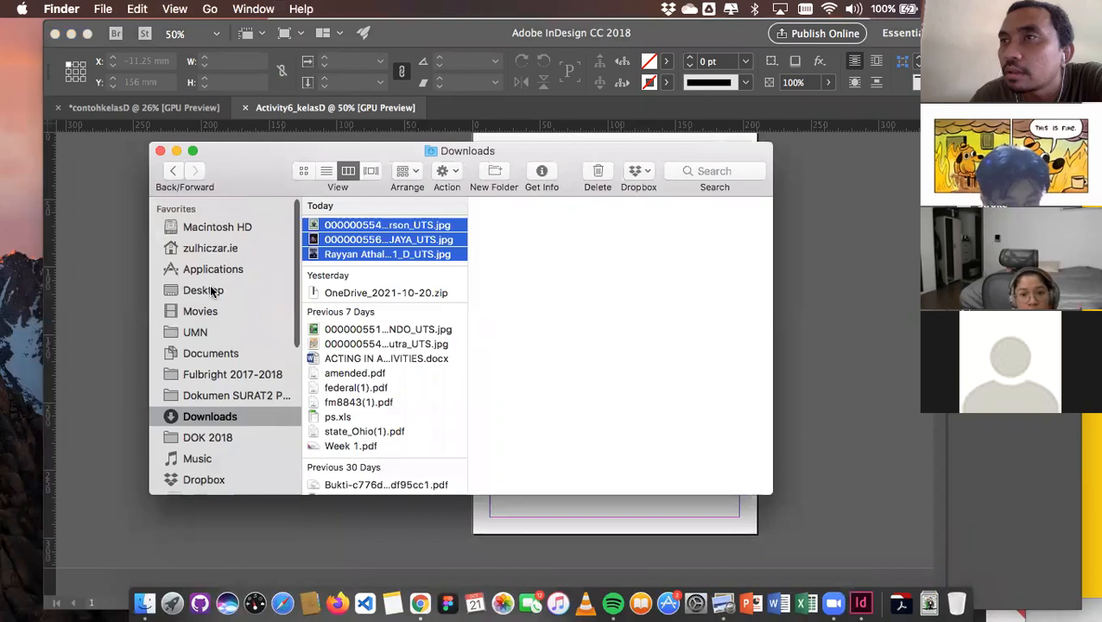
left_click(204, 332)
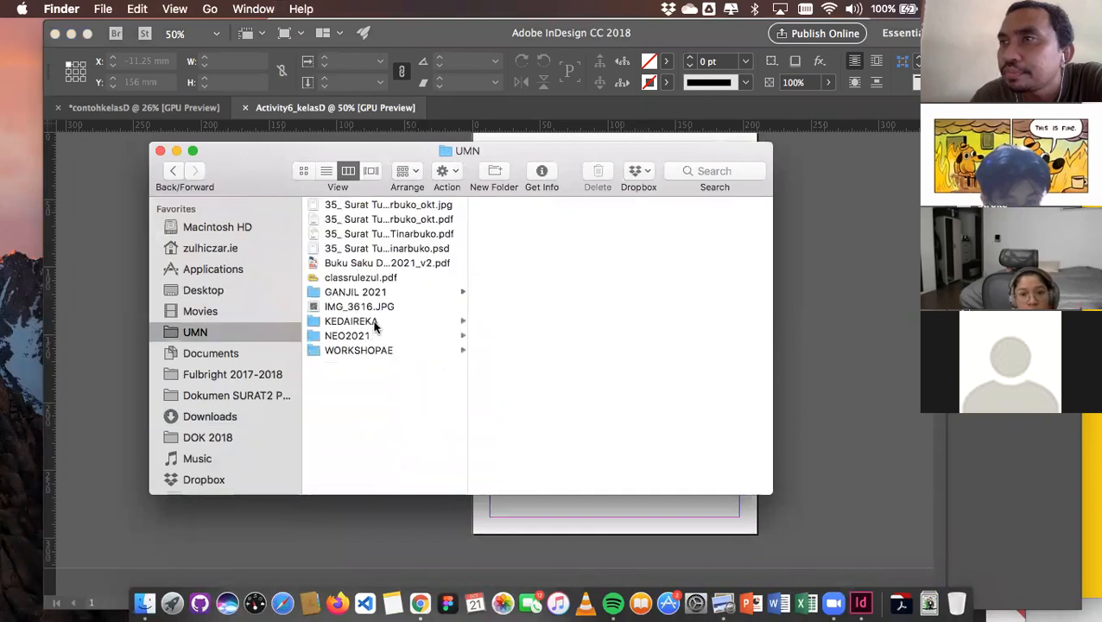
left_click(386, 295)
left_click(532, 239)
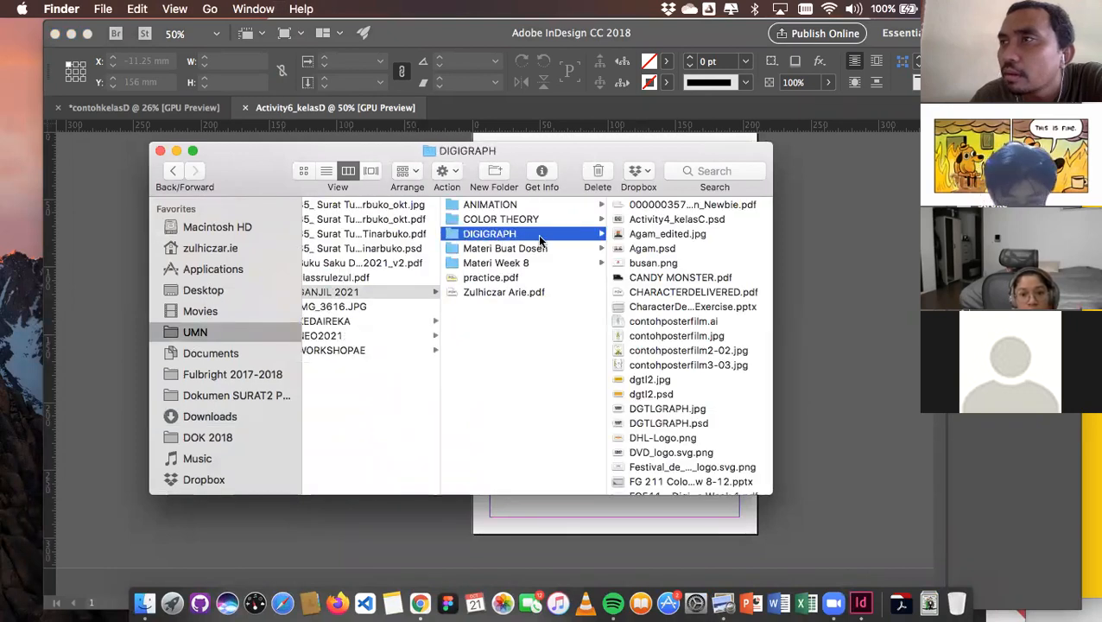
scroll(665, 352, "down", 1)
scroll(664, 352, "down", 3)
scroll(665, 353, "up", 3)
left_click(543, 264)
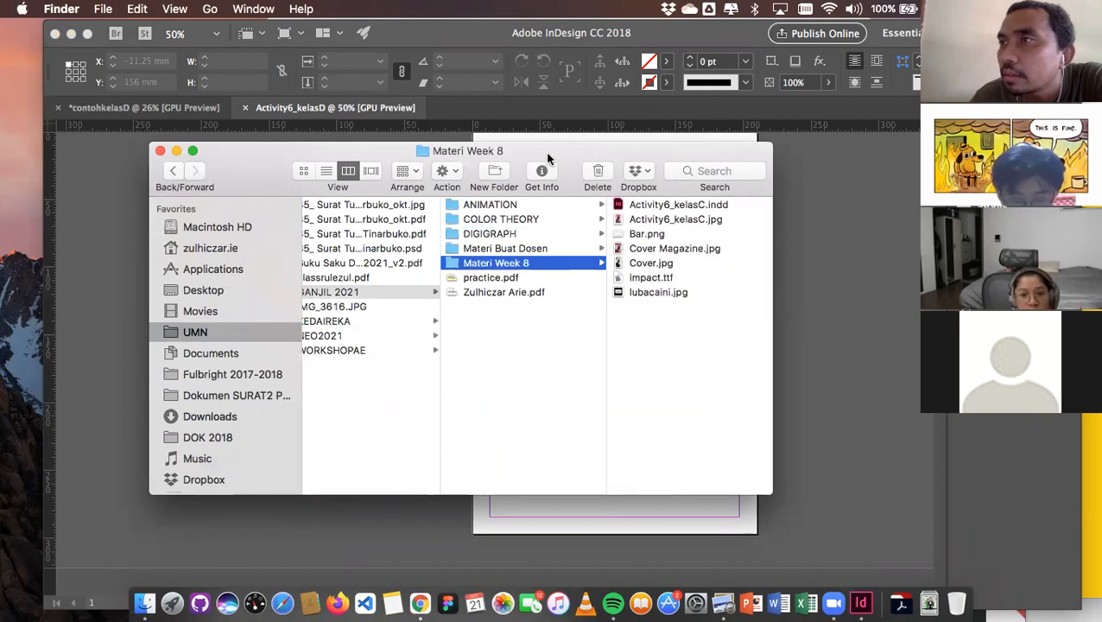
Place Cover Magazine.jpg from Finder on the pasteboard left of the page, about 132 by 187 mm, and leave it selected
left_click_drag(547, 158, 626, 299)
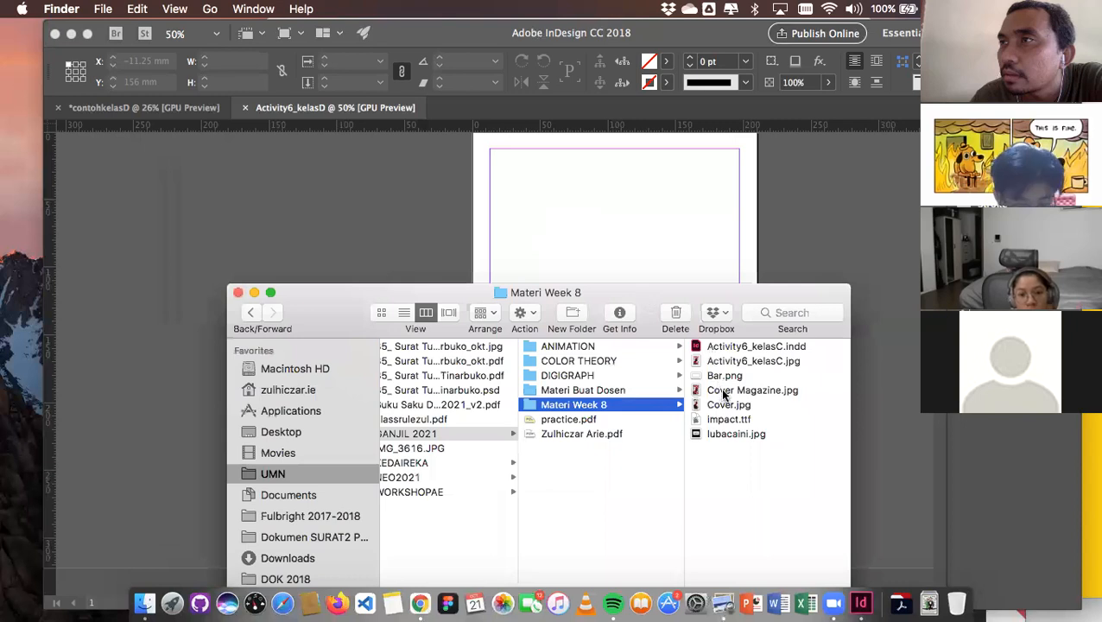
left_click(723, 393)
left_click_drag(411, 273, 323, 190)
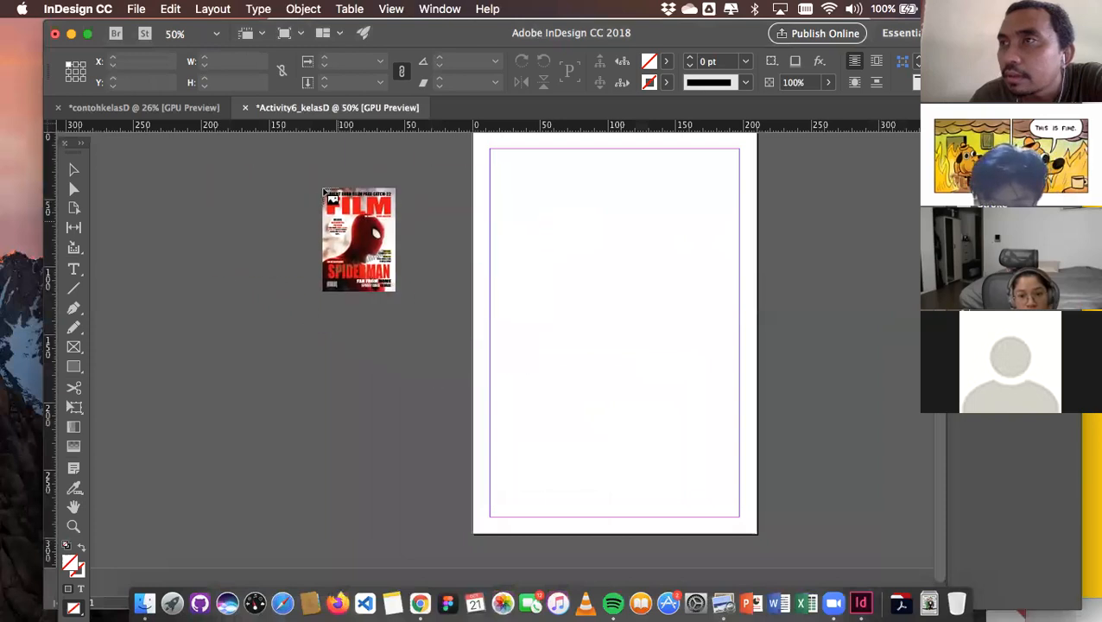
left_click_drag(242, 174, 421, 425)
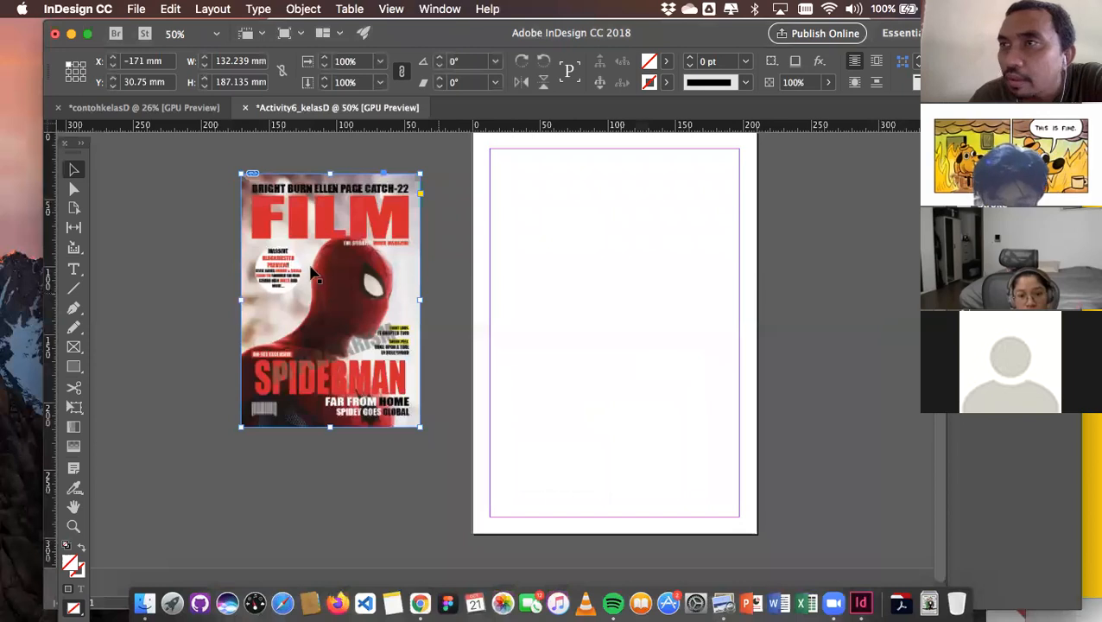
left_click(443, 254)
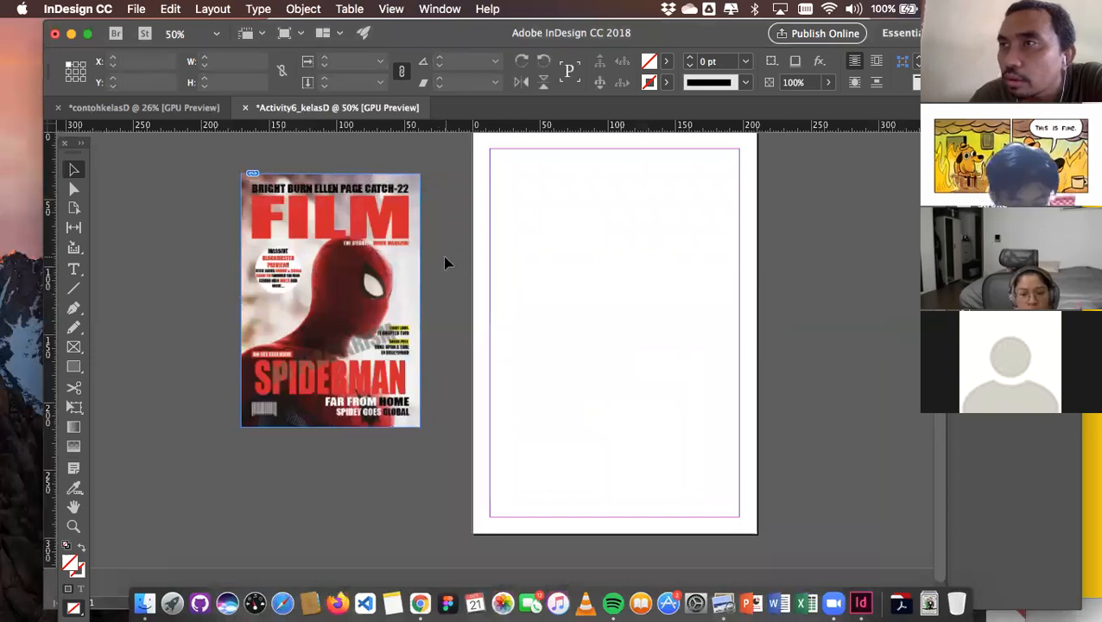
left_click(330, 224)
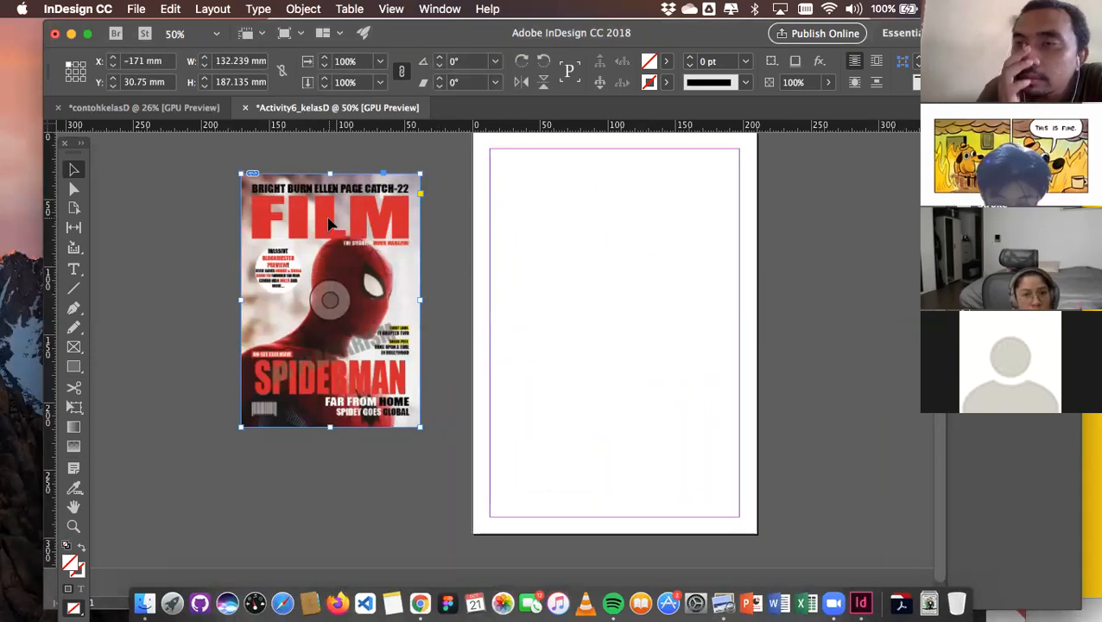
Start placing a file from the Materi Week 8 folder and preview Cover.jpg
scroll(432, 267, "down", 2)
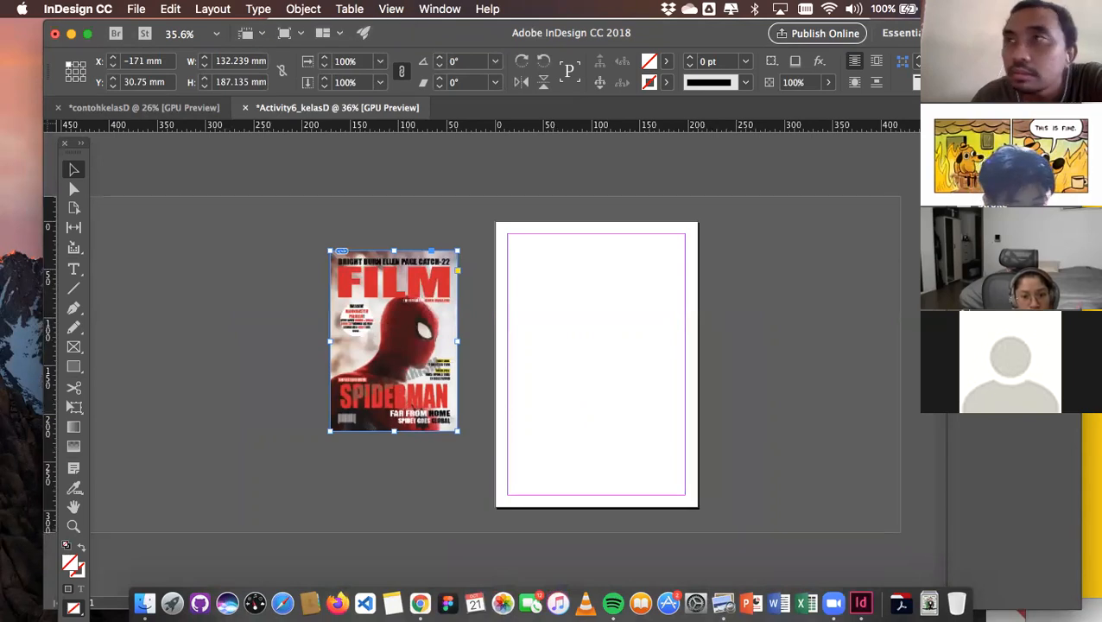
left_click(137, 9)
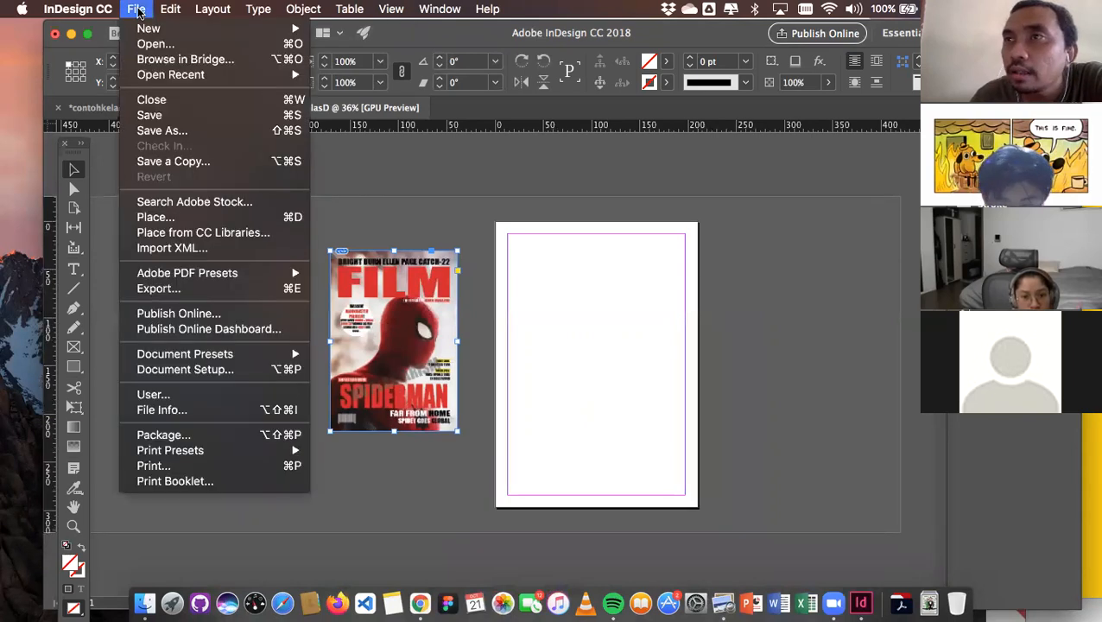
left_click(170, 222)
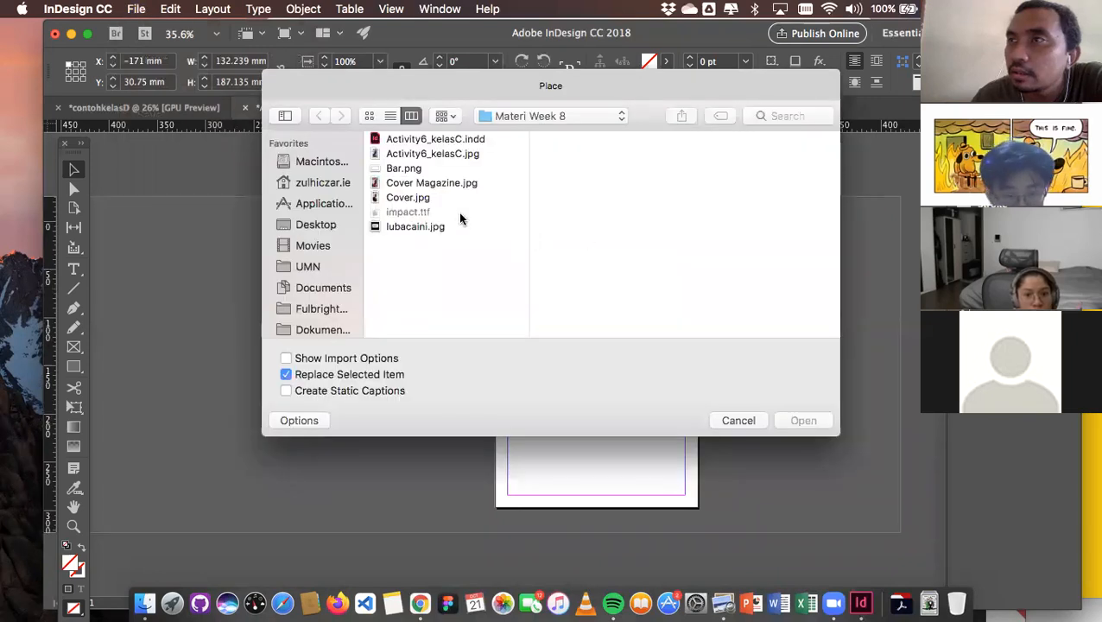
left_click(416, 199)
key("space")
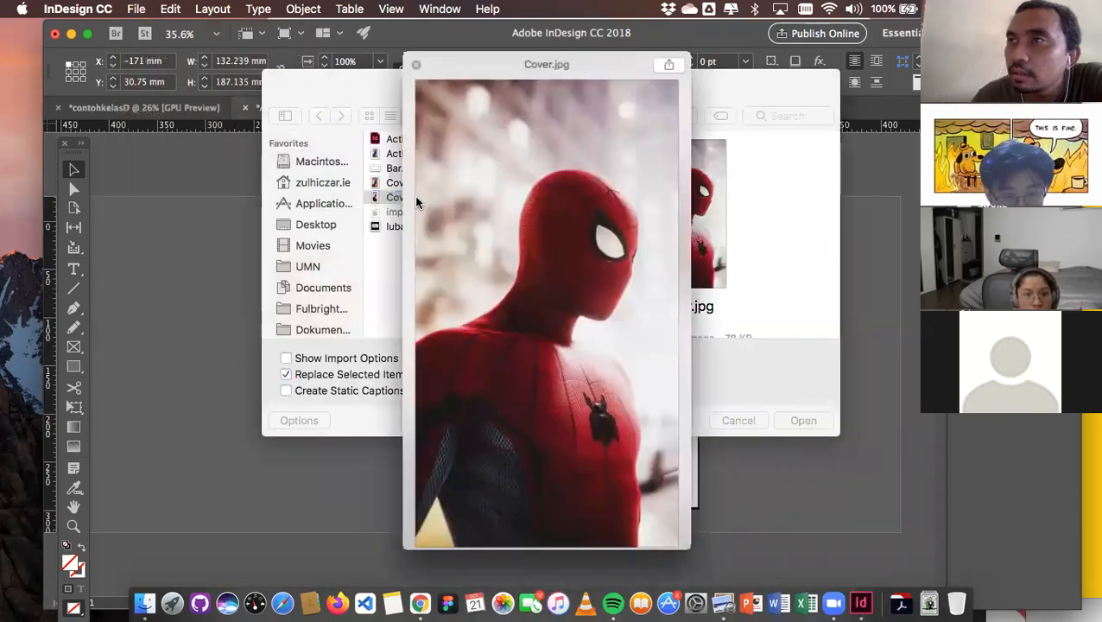
key("space")
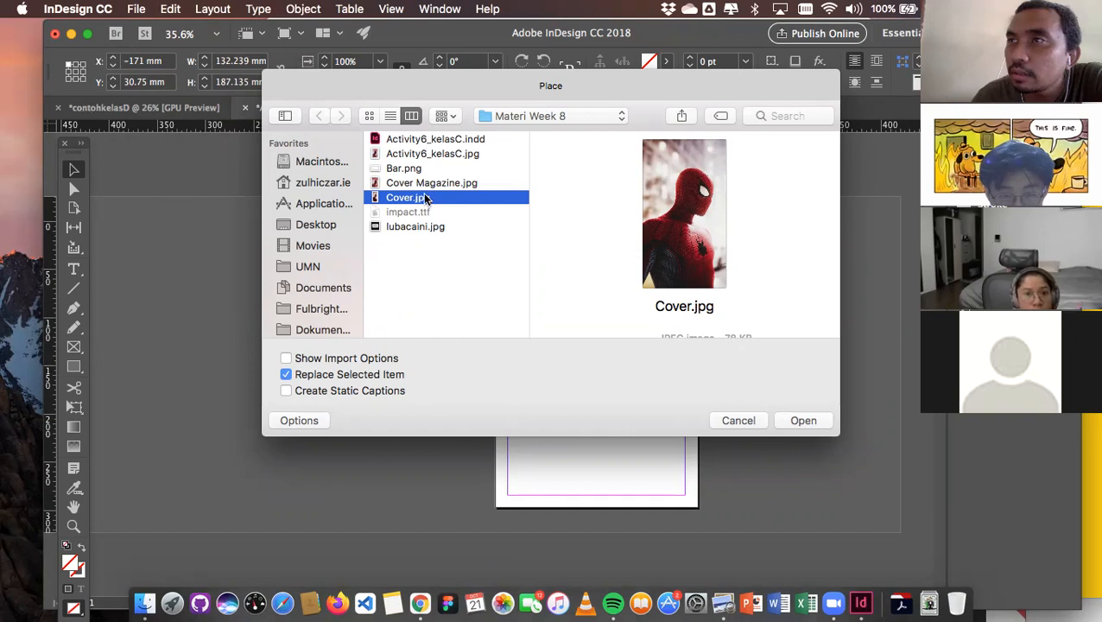
key("space")
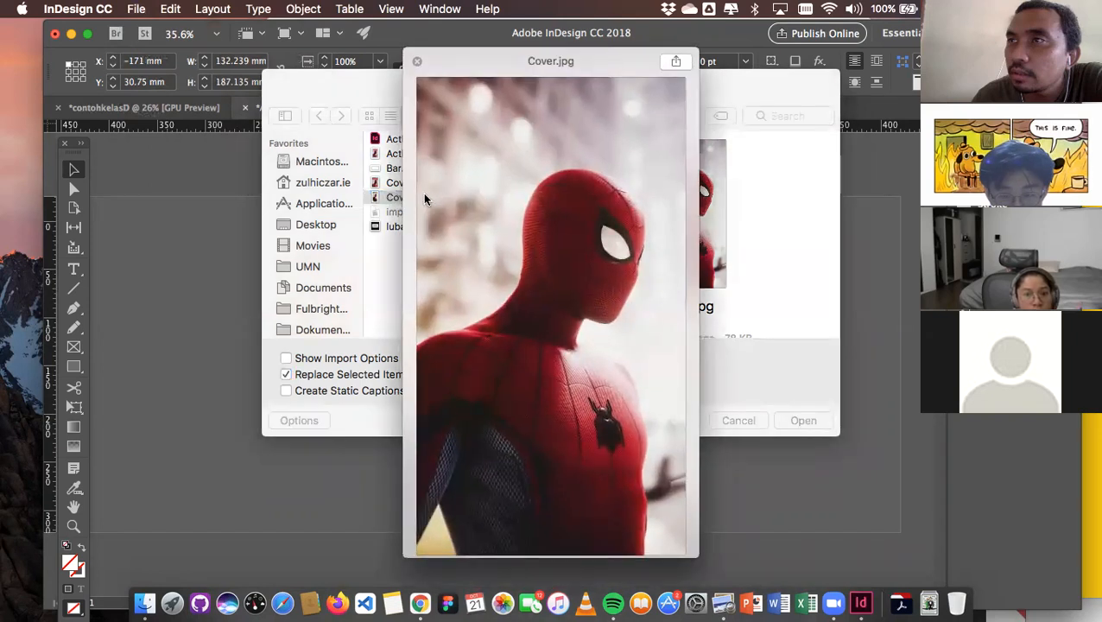
key("space")
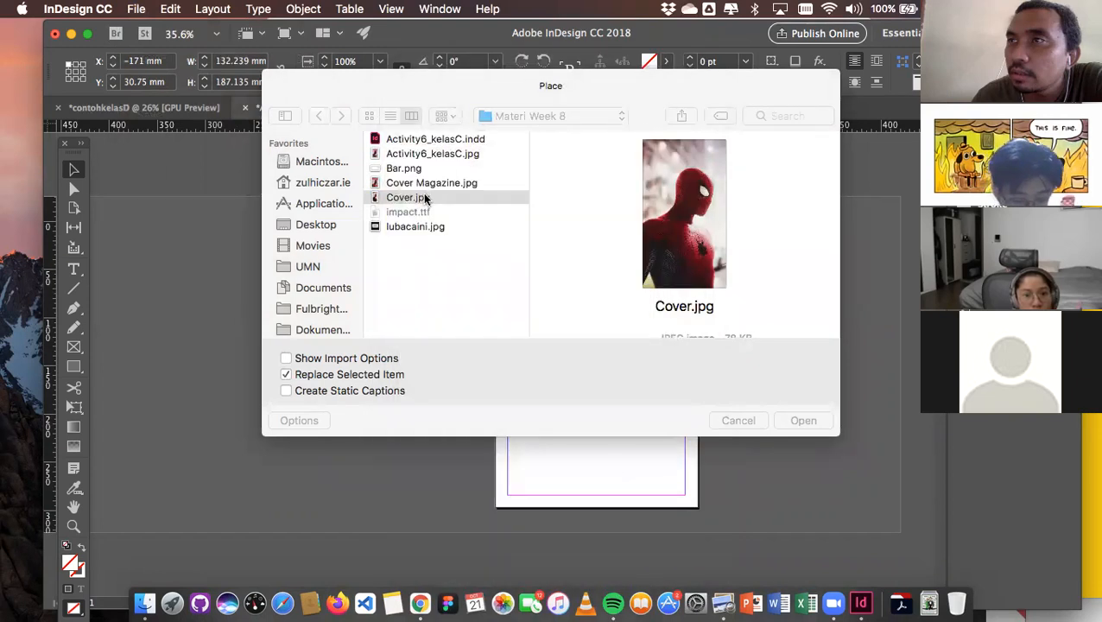
Preview Bar.png and Cover Magazine.jpg among the files available for placing
key("Down")
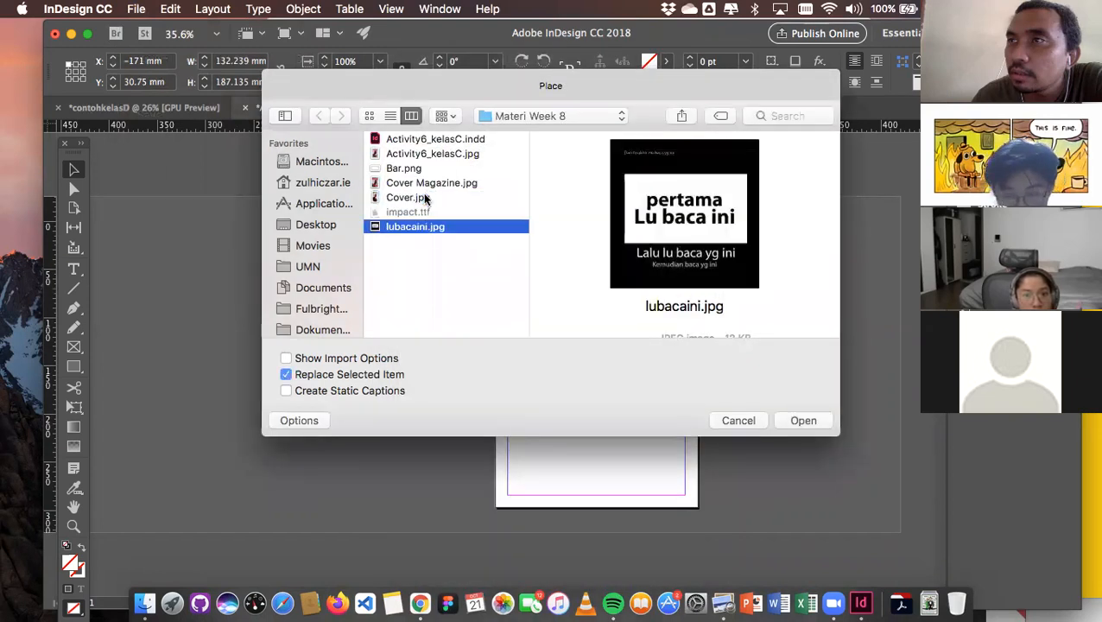
key("Up")
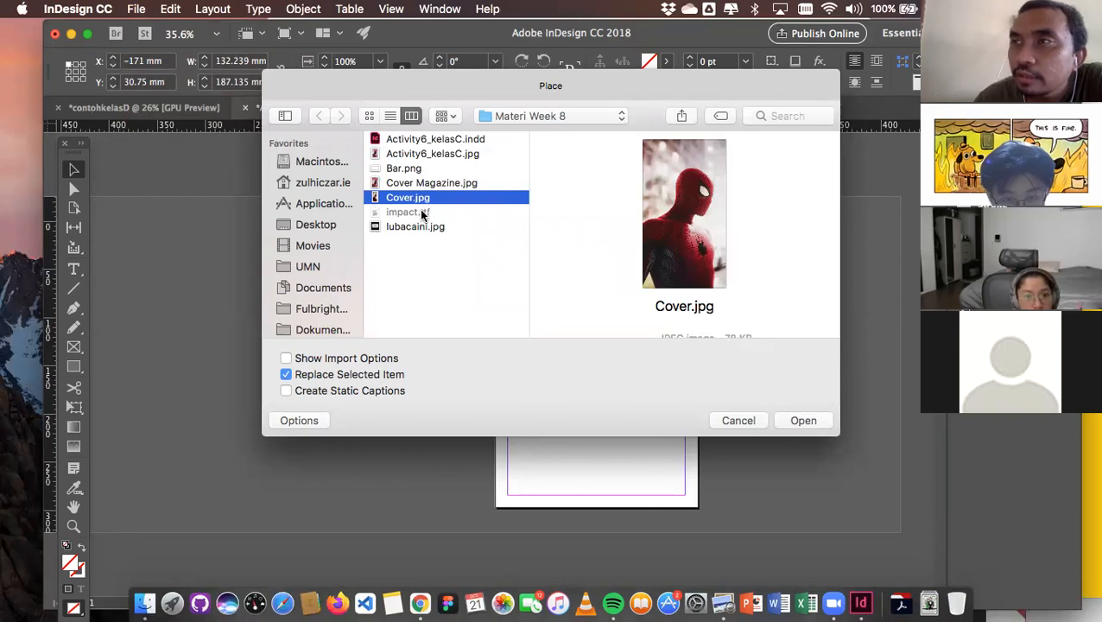
left_click(413, 170)
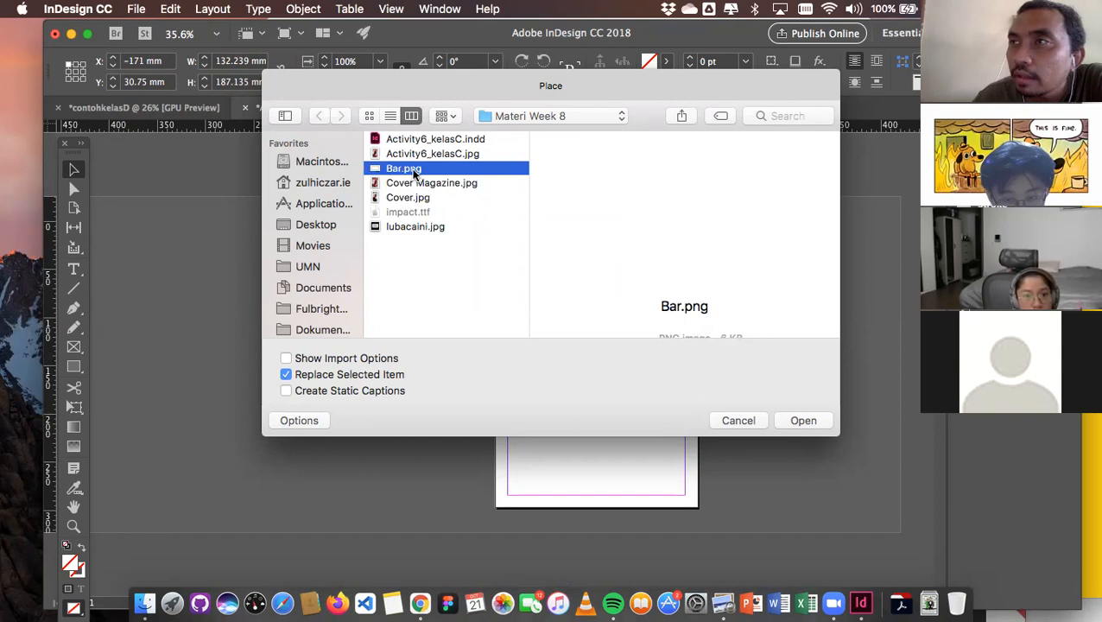
key("space")
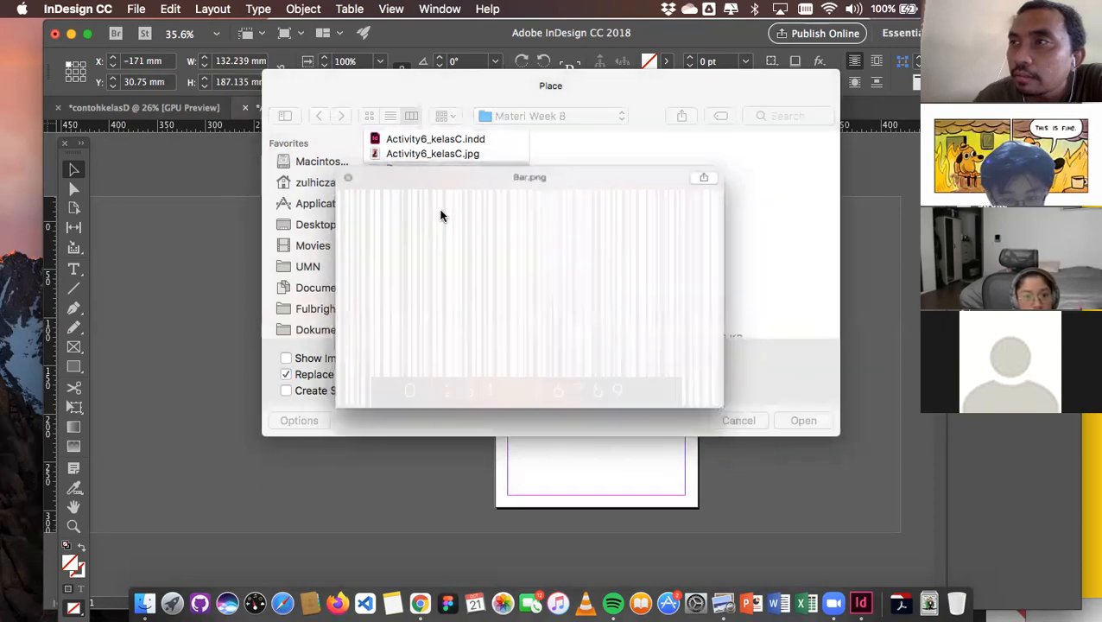
key("space")
left_click(423, 185)
key("space")
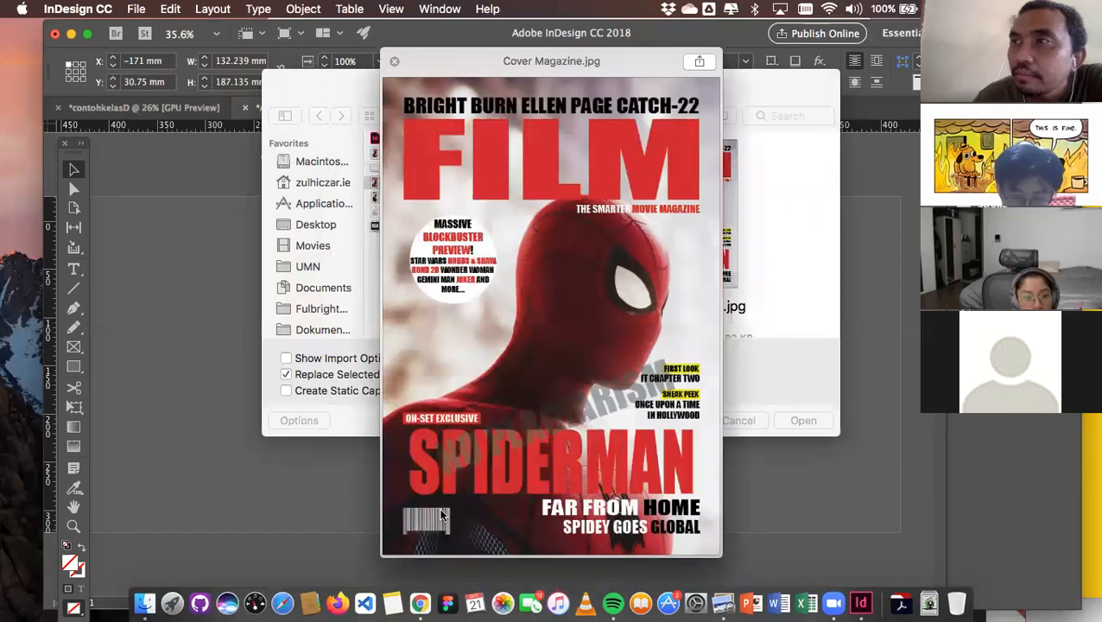
key("space")
Import Cover.jpg into the selected magazine cover frame on the pasteboard and move the frame slightly toward the page
left_click(415, 198)
left_click(803, 420)
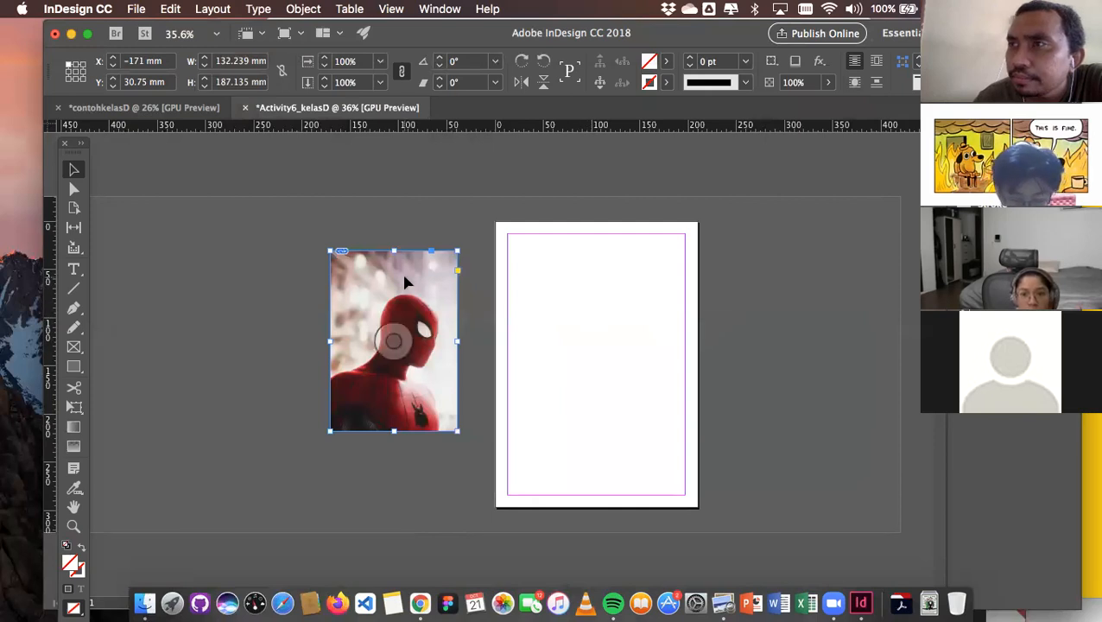
left_click_drag(415, 285, 441, 298)
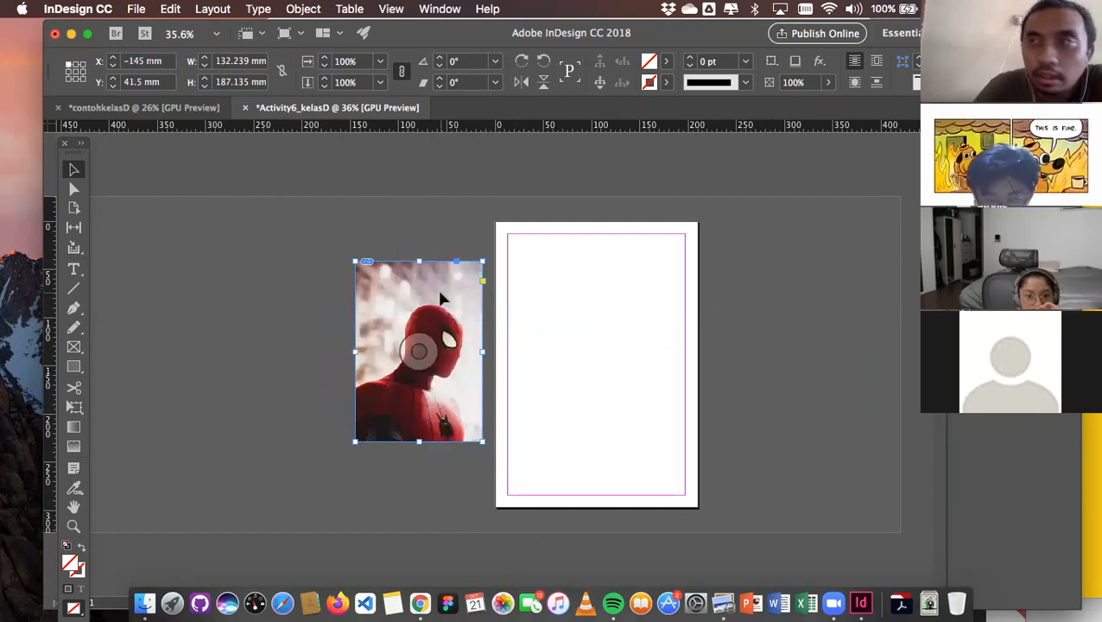
Undo the frame's move and the image replacement, keeping Cover.jpg loaded for placing
key("super+z")
key("super+z")
key("super+z")
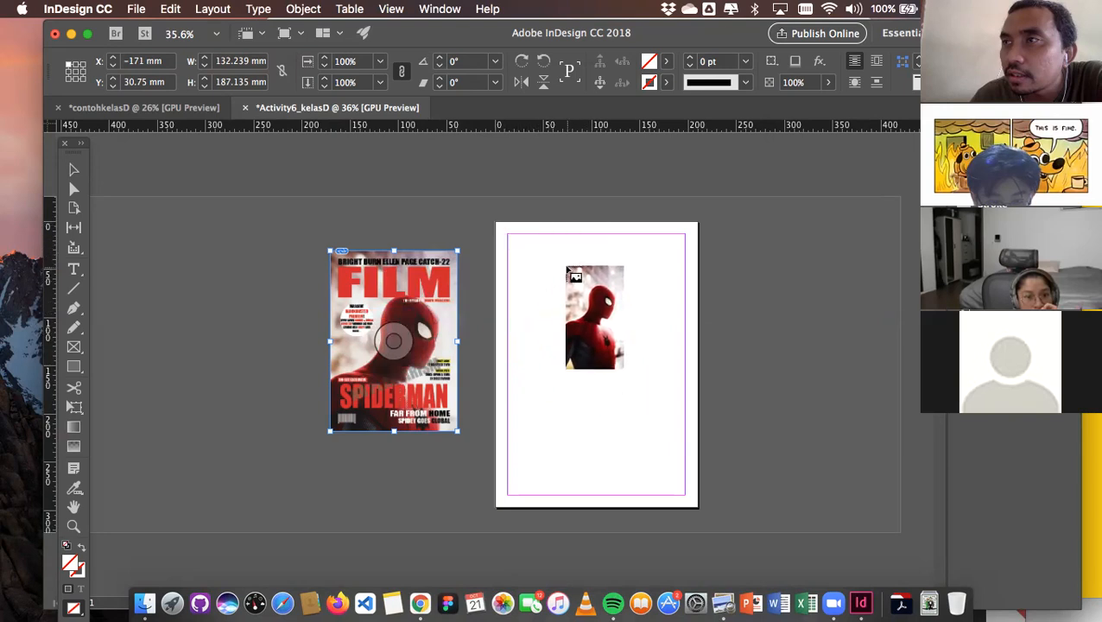
Place Cover.jpg on the page from the top-left margin corner down to the bottom margin, about 152 by 271 mm
scroll(570, 275, "up", 2)
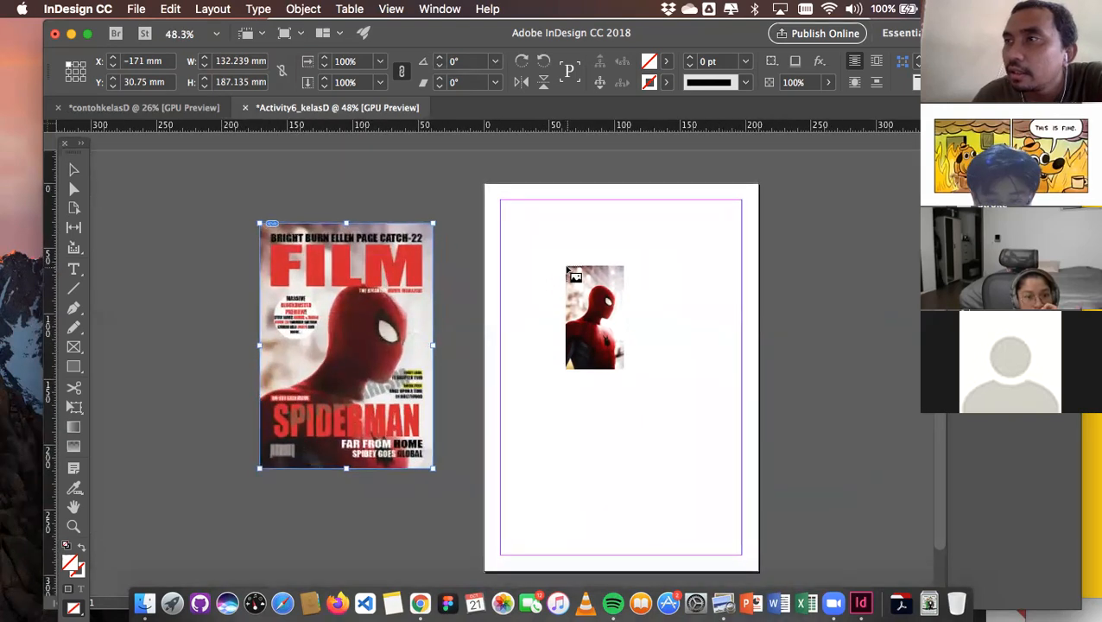
scroll(567, 269, "down", 1)
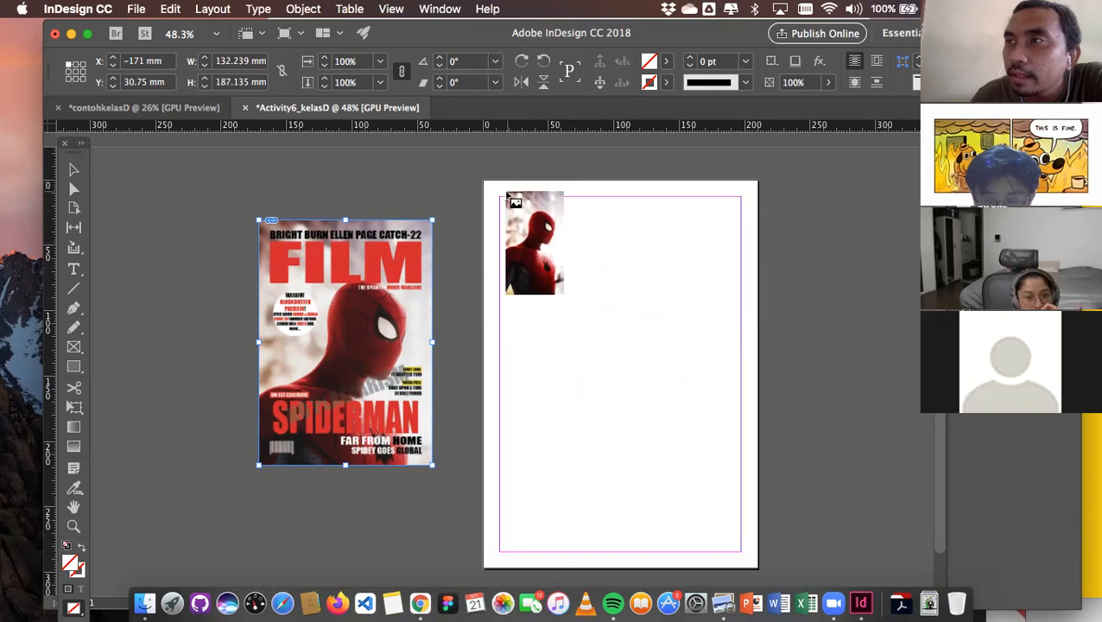
scroll(508, 204, "down", 1)
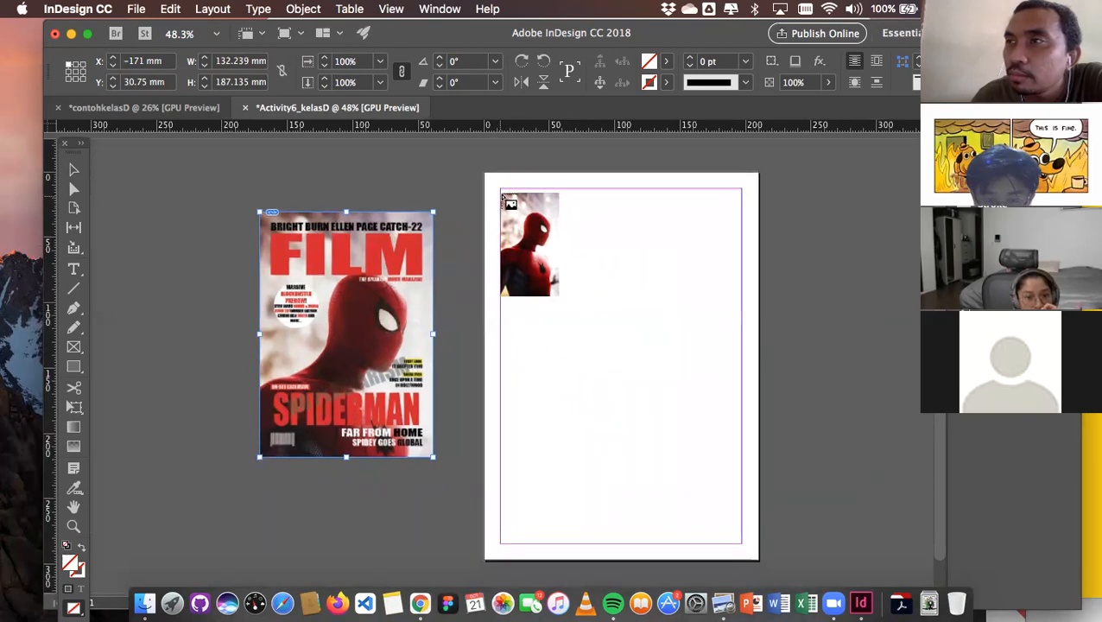
left_click_drag(503, 192, 771, 548)
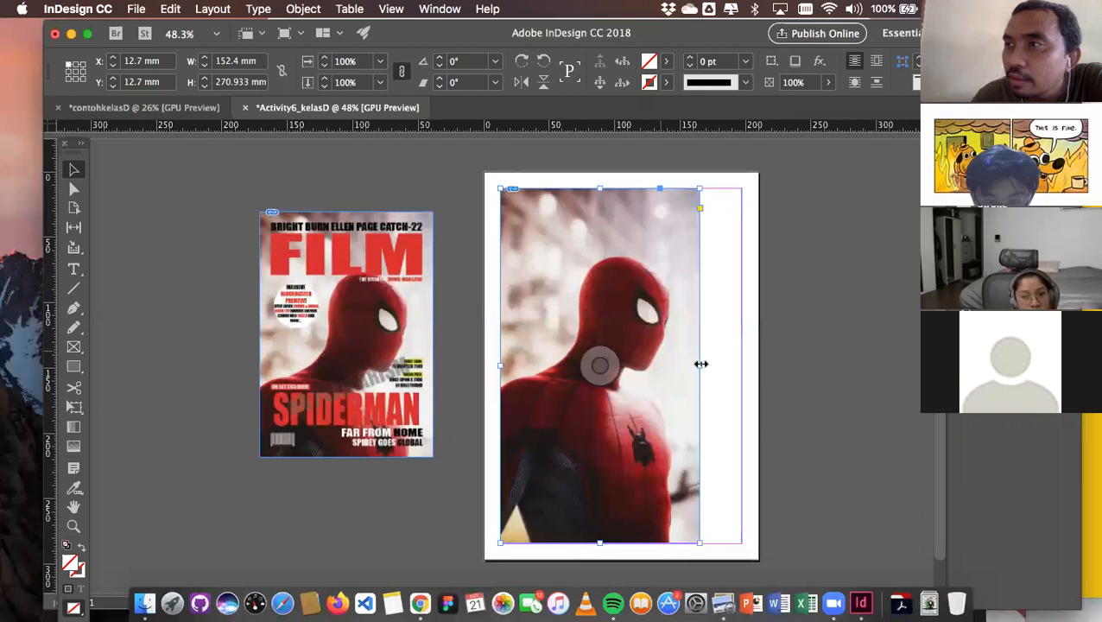
Widen the placed image's frame to the right page margin, 184.6 mm wide, without scaling the picture, and deselect it
left_click_drag(701, 364, 739, 369)
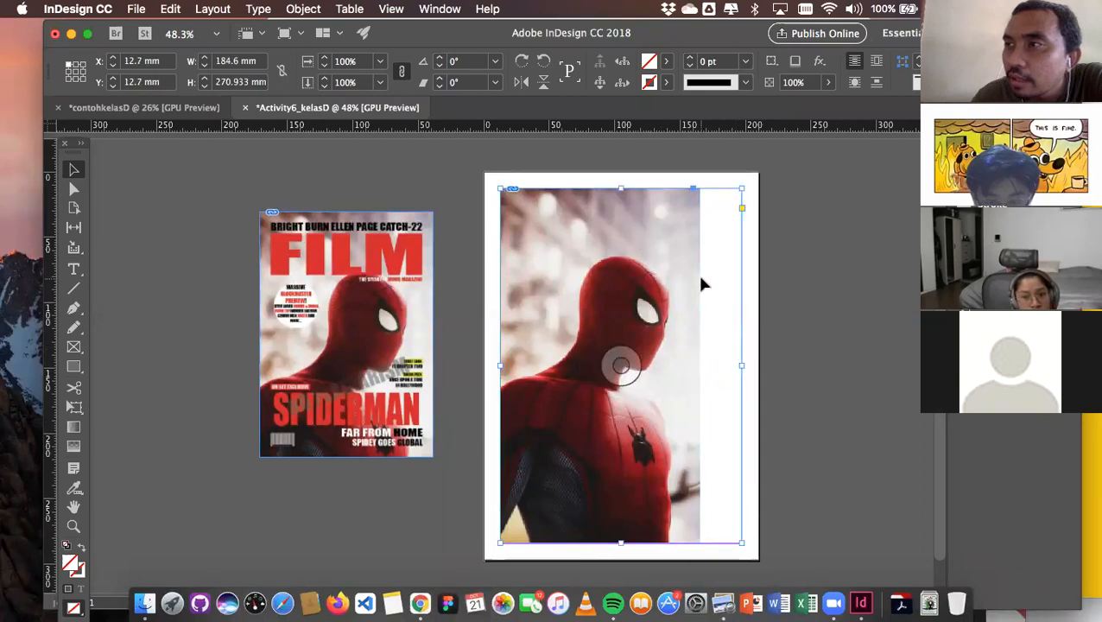
scroll(701, 282, "down", 1)
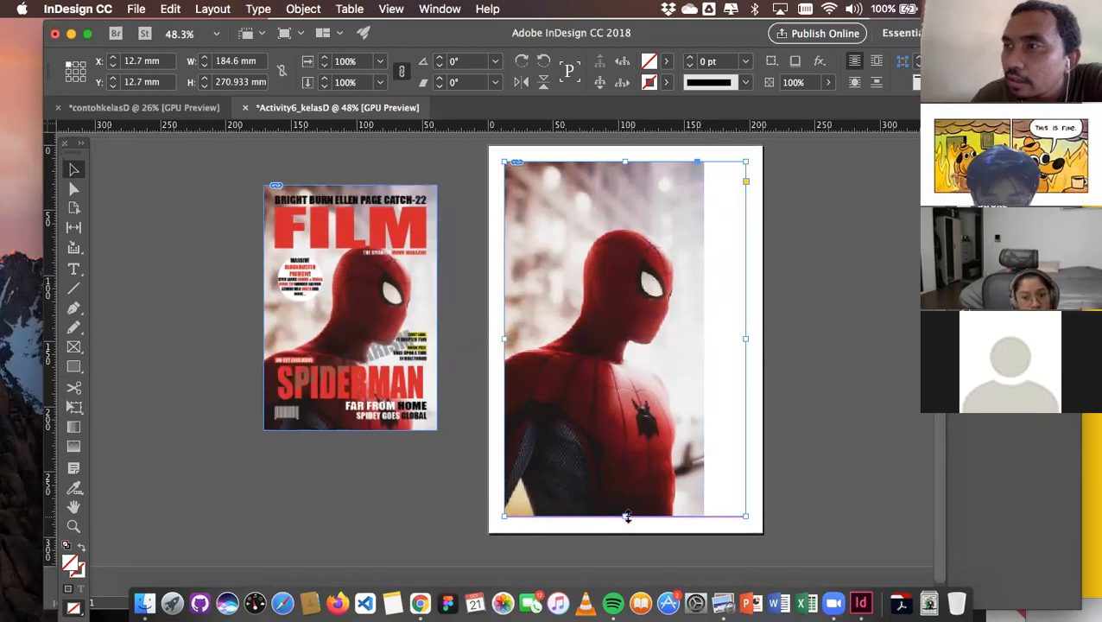
left_click(796, 372)
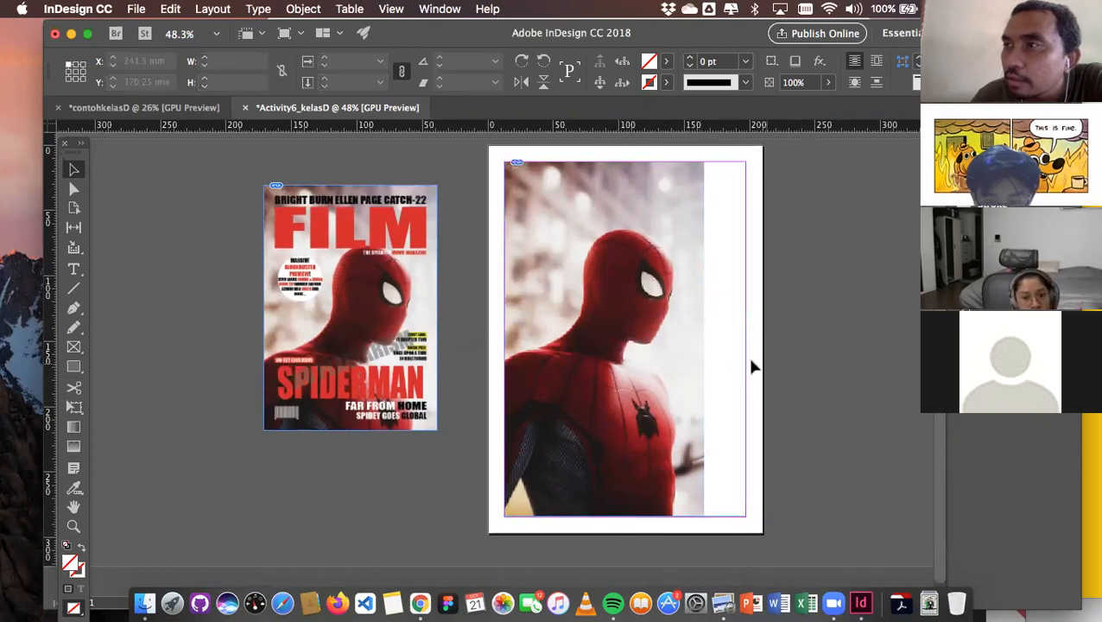
left_click_drag(743, 338, 665, 330)
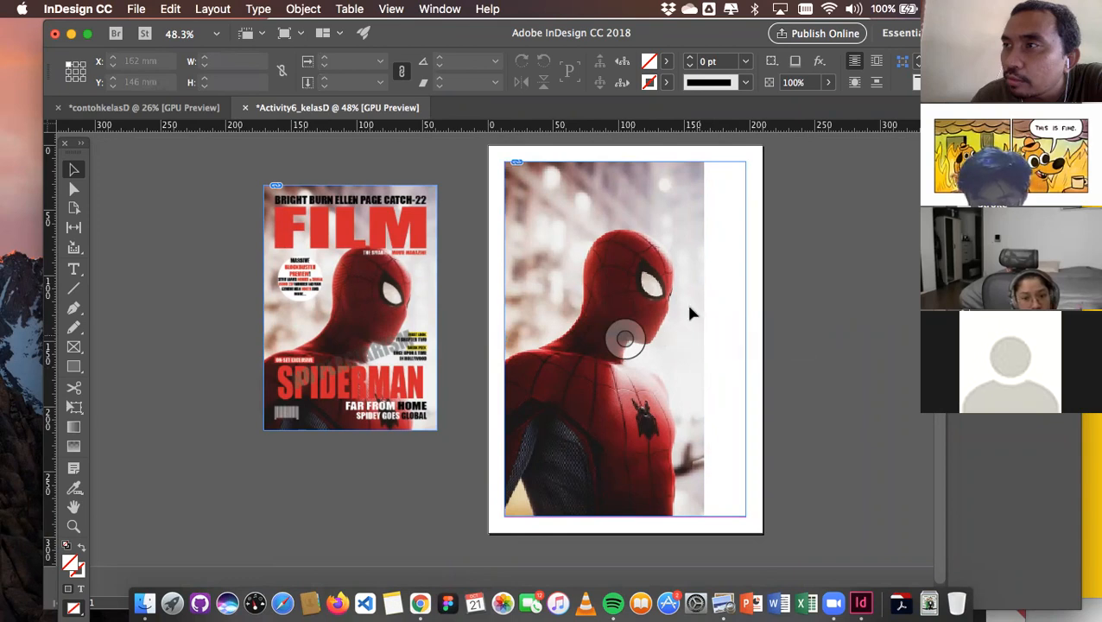
key("super+z")
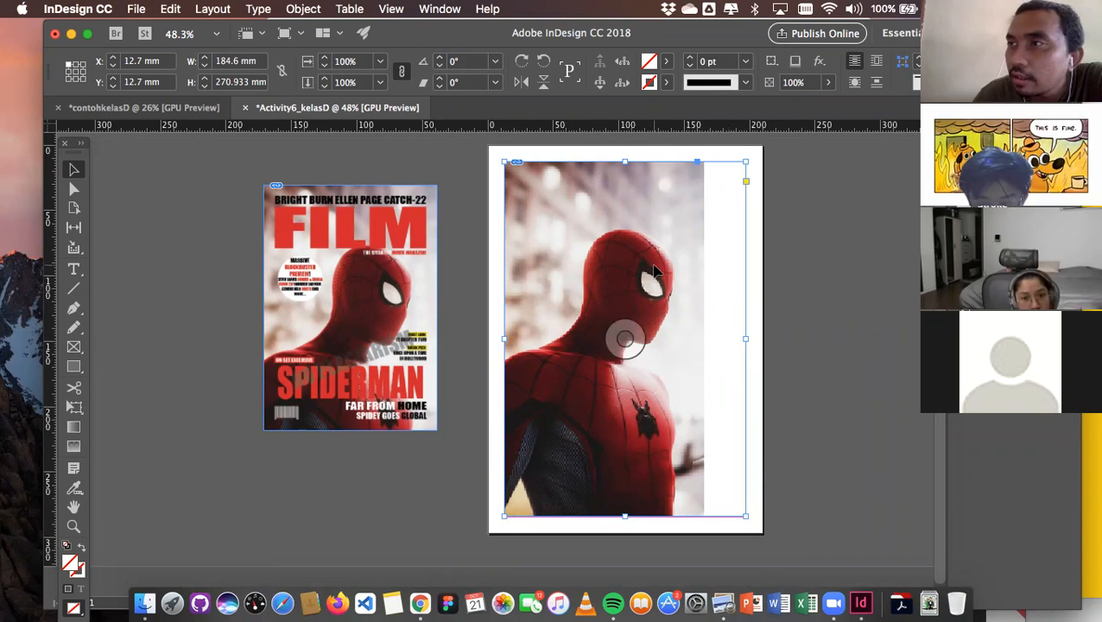
mouse_move(654, 271)
left_mouse_down()
mouse_move(692, 282)
mouse_move(654, 268)
left_mouse_up()
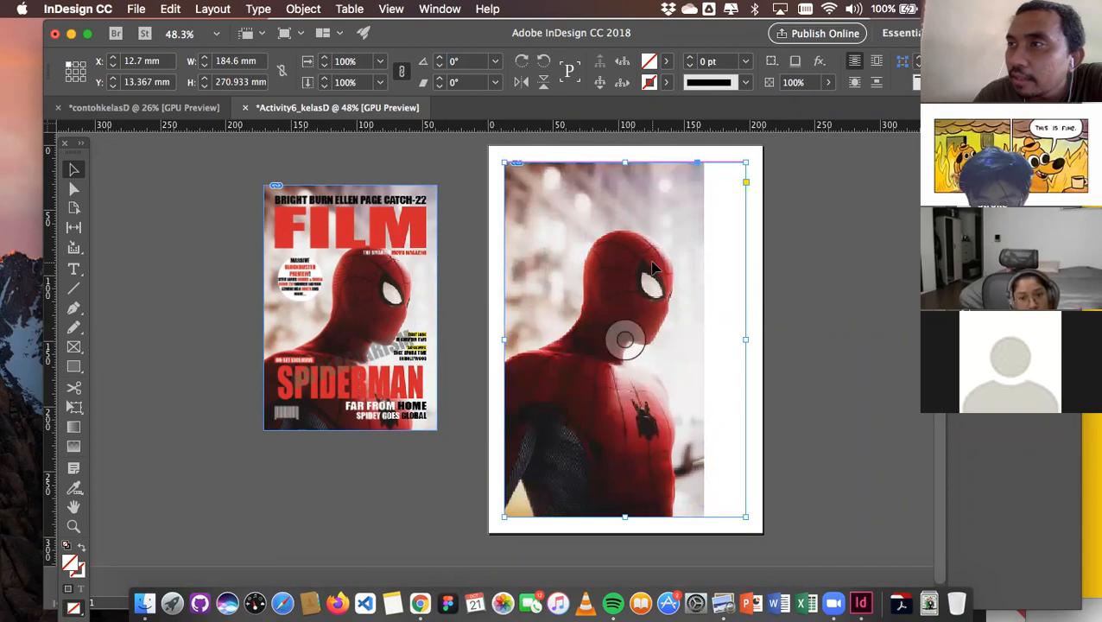
key("super+z")
key("super+z")
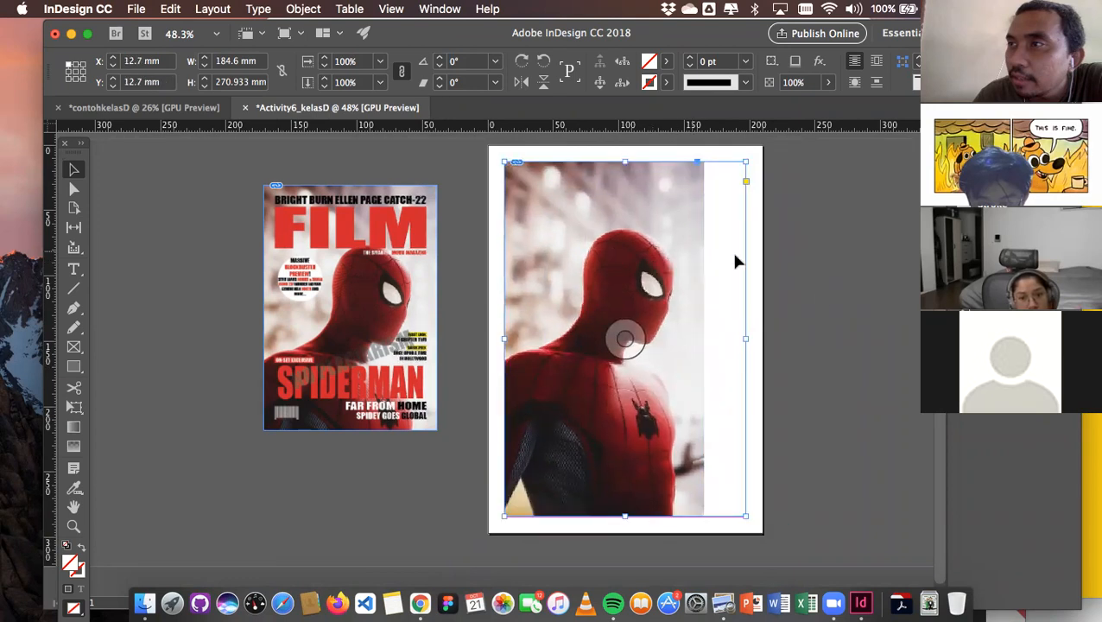
left_click(824, 300)
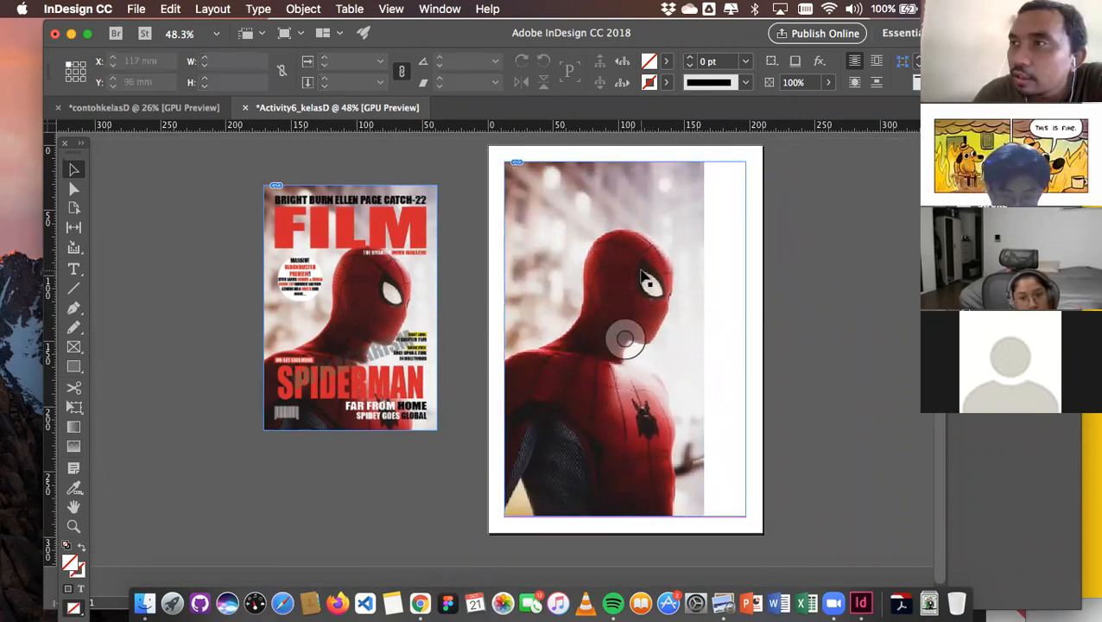
Scale the Spider-Man picture inside its frame to about 215 by 381 mm so that it fills the frame, and deselect it
left_click(574, 259)
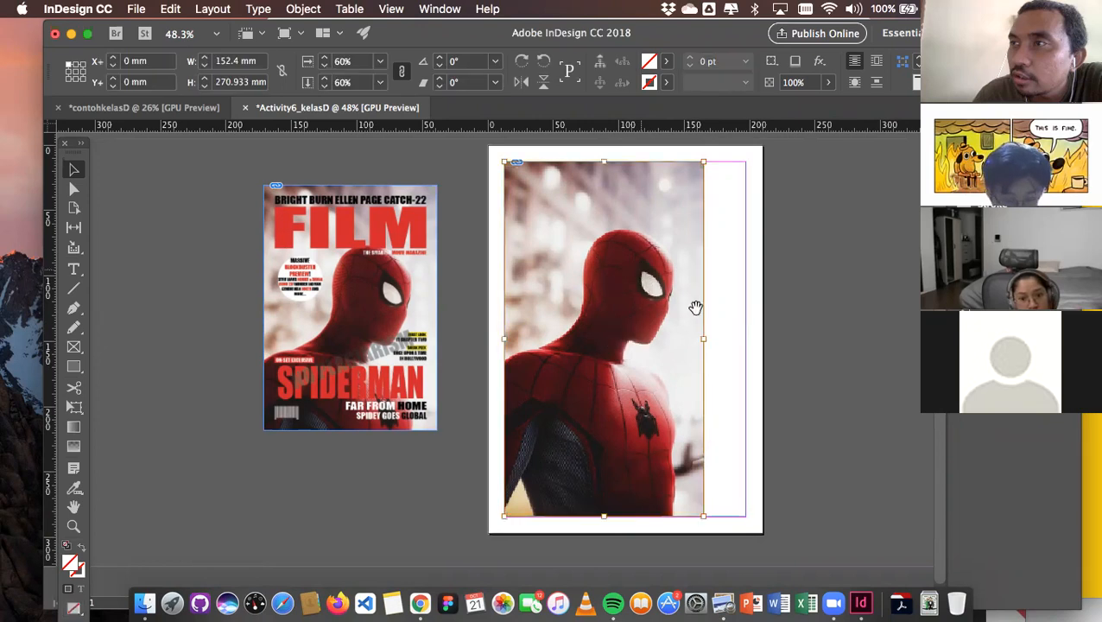
left_click_drag(738, 341, 681, 339)
scroll(690, 331, "down", 3)
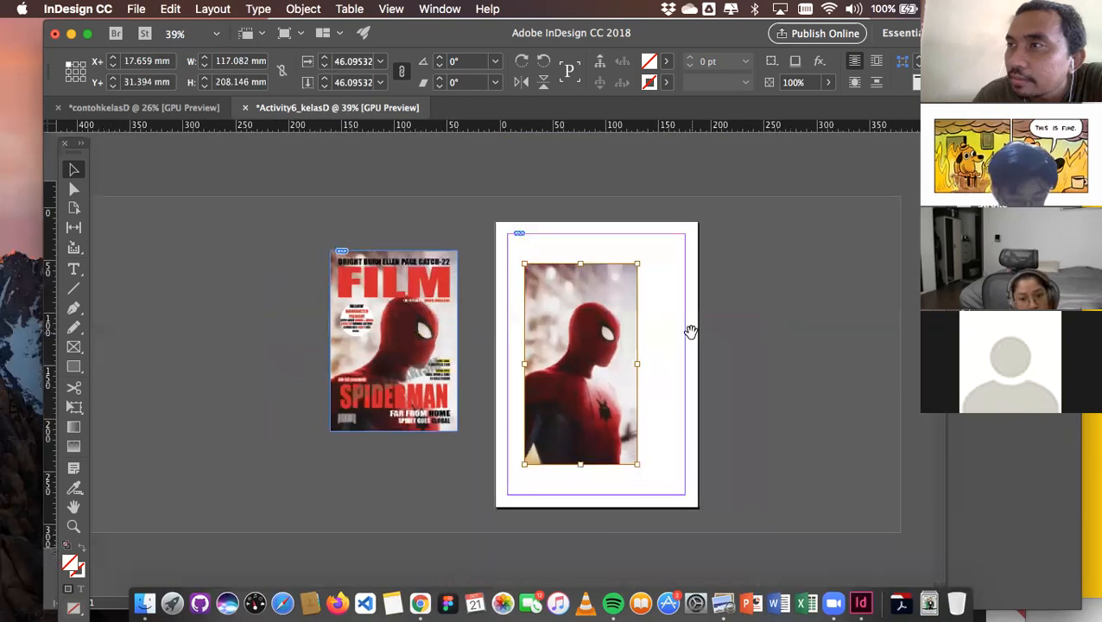
scroll(596, 362, "down", 2)
key("super+alt+period")
key("super+alt+period")
key("super+alt+period")
key("super+alt+period")
key("super+alt+period")
key("super+alt+period")
key("super+alt+period")
key("super+alt+period")
key("super+alt+period")
key("super+alt+period")
key("super+alt+period")
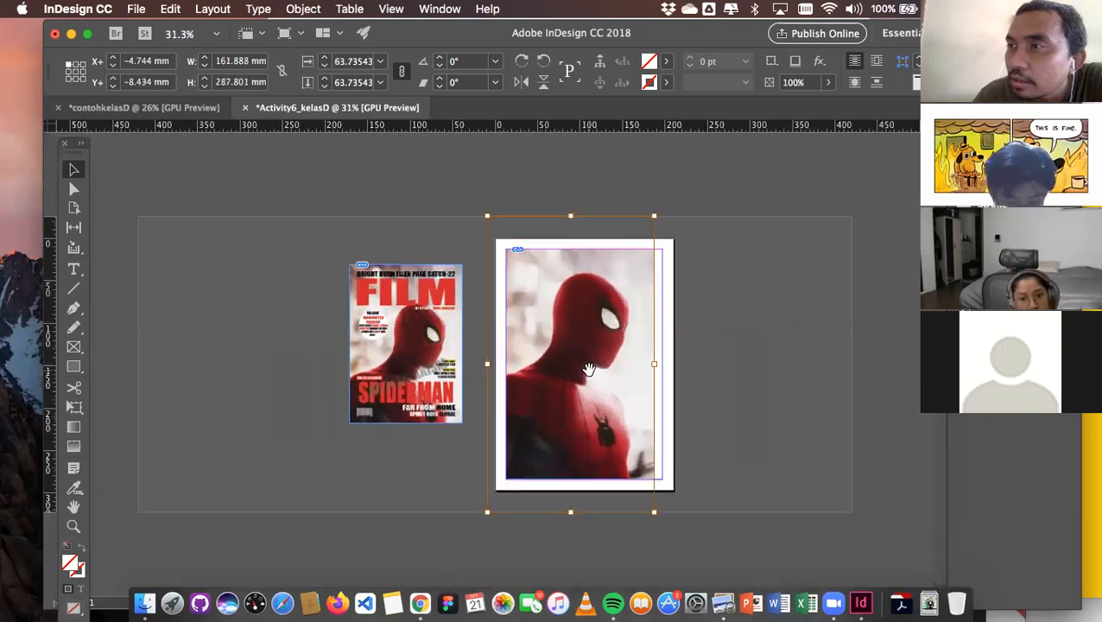
key("super+alt+period")
key("super+alt+period")
key("super+alt+period")
key("super+alt+period")
key("super+alt+period")
key("super+alt+period")
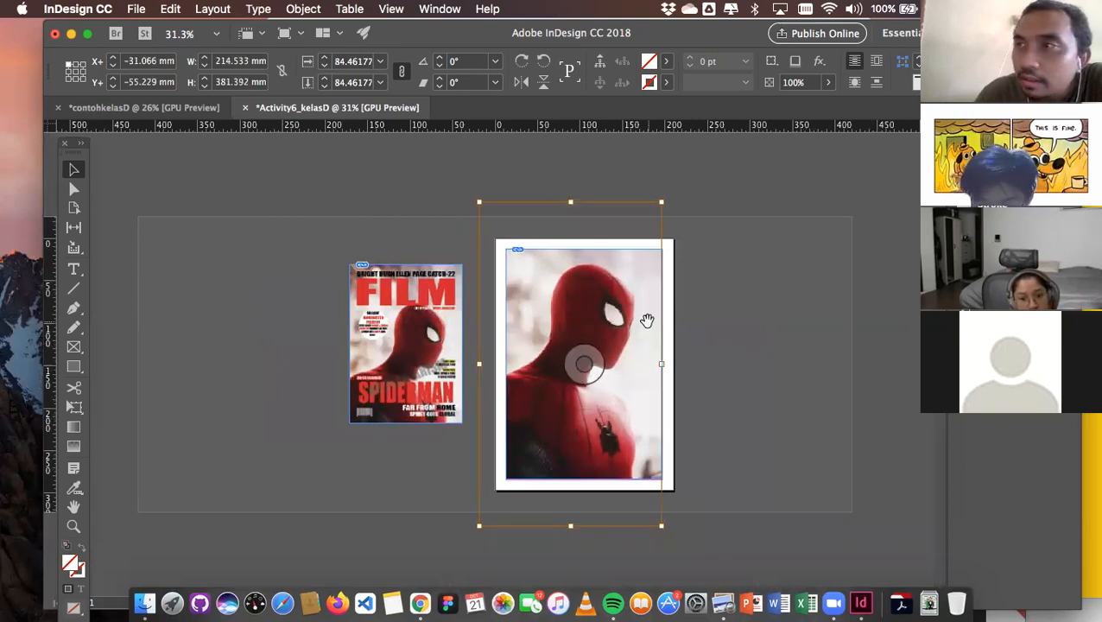
left_click(742, 331)
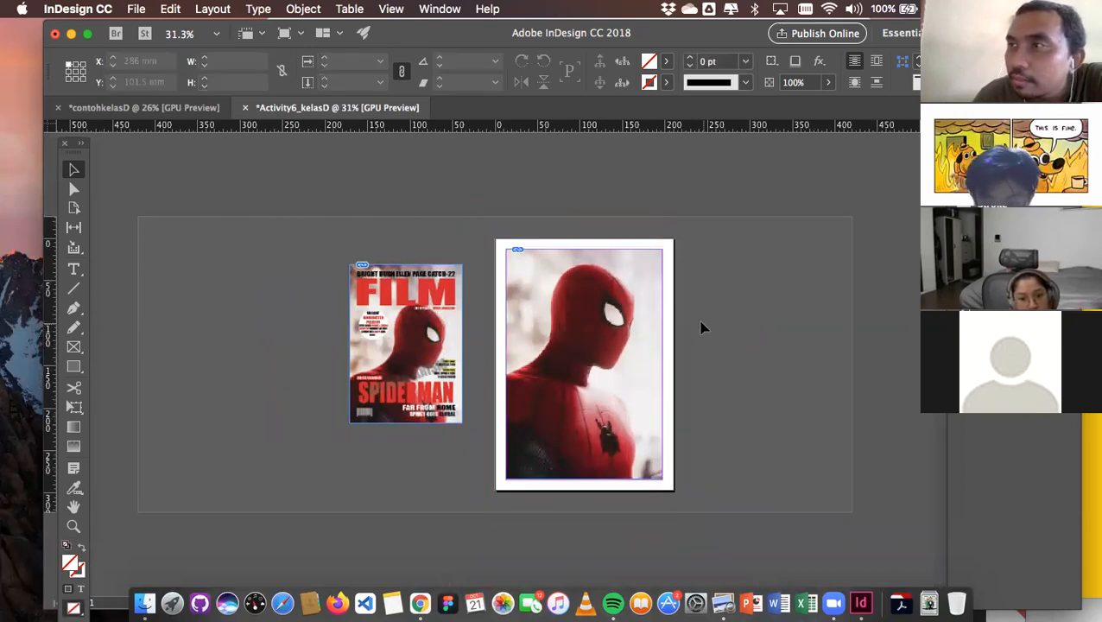
Crop the Spider-Man picture by shortening its frame from the bottom to about 161 mm high at full margin width
left_click(610, 318)
scroll(621, 285, "up", 1)
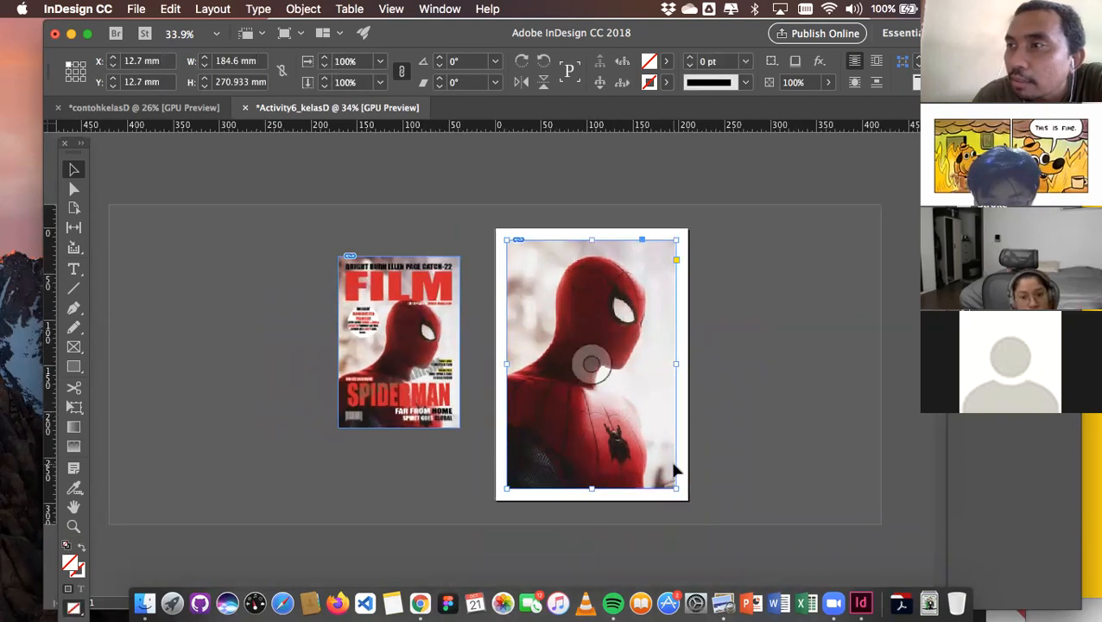
left_click_drag(676, 489, 628, 404)
left_click_drag(646, 395, 673, 386)
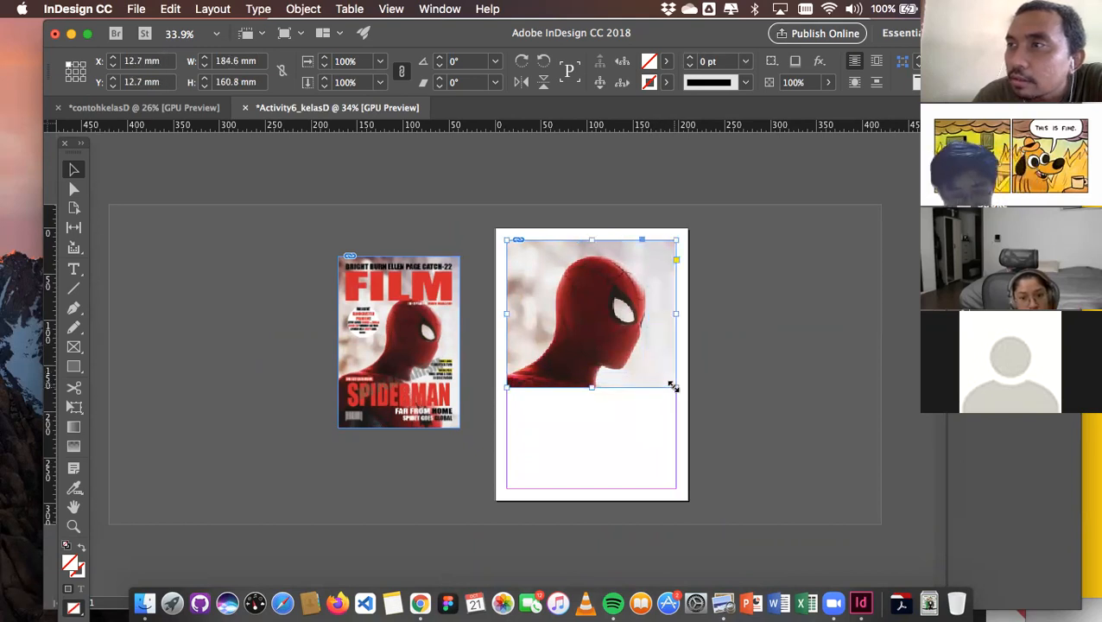
left_click(741, 370)
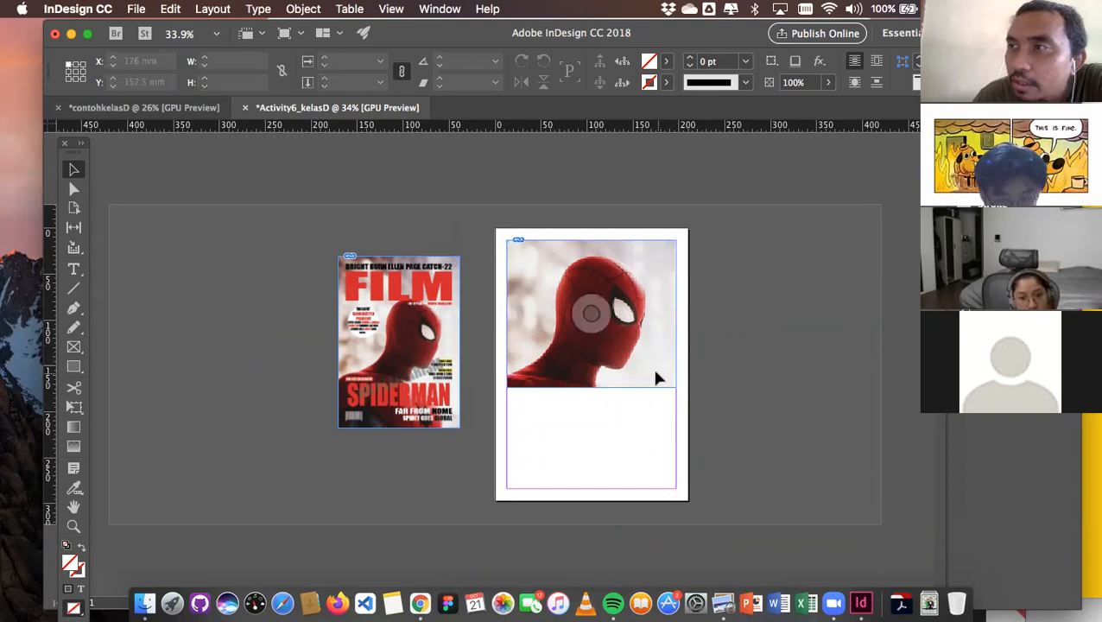
Extend the Spider-Man picture's frame back down to the bottom page margin, 271.6 mm high, and deselect it
left_click(657, 378)
left_click_drag(673, 386, 674, 490)
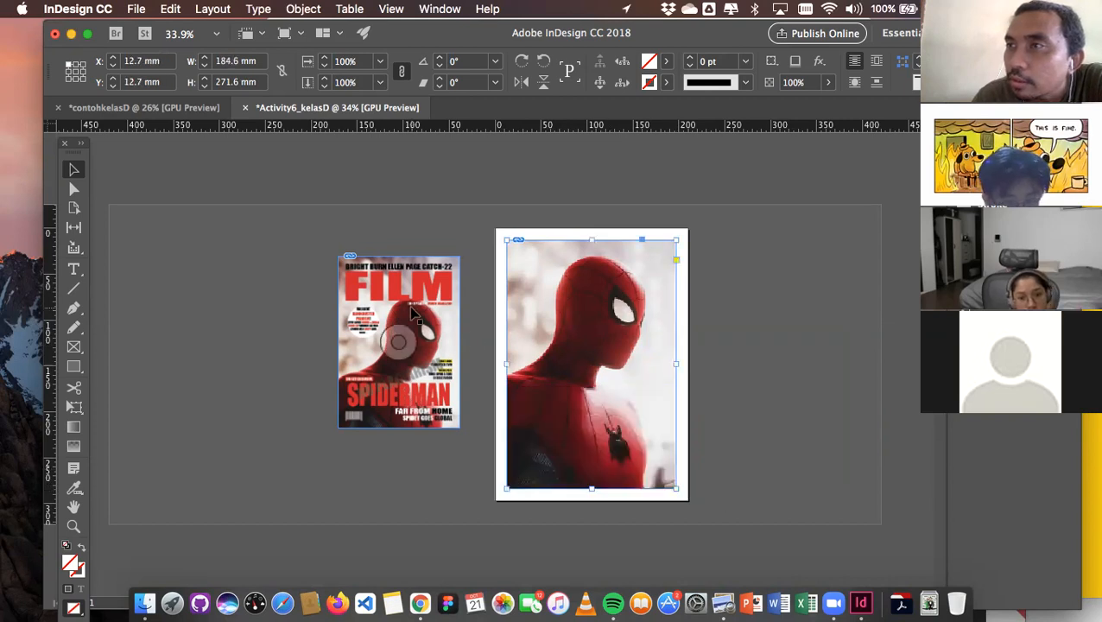
left_click(724, 387)
scroll(635, 324, "up", 5)
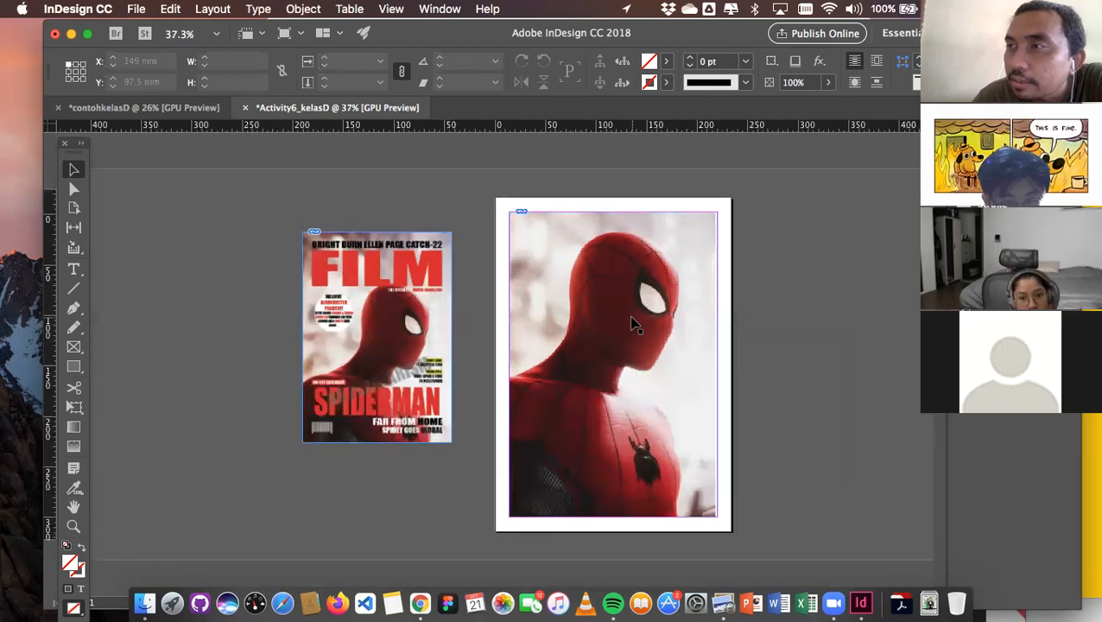
Select the Spider-Man picture inside its frame and try larger and smaller proportional scales, ending at about 217 by 386 mm
left_click(684, 376)
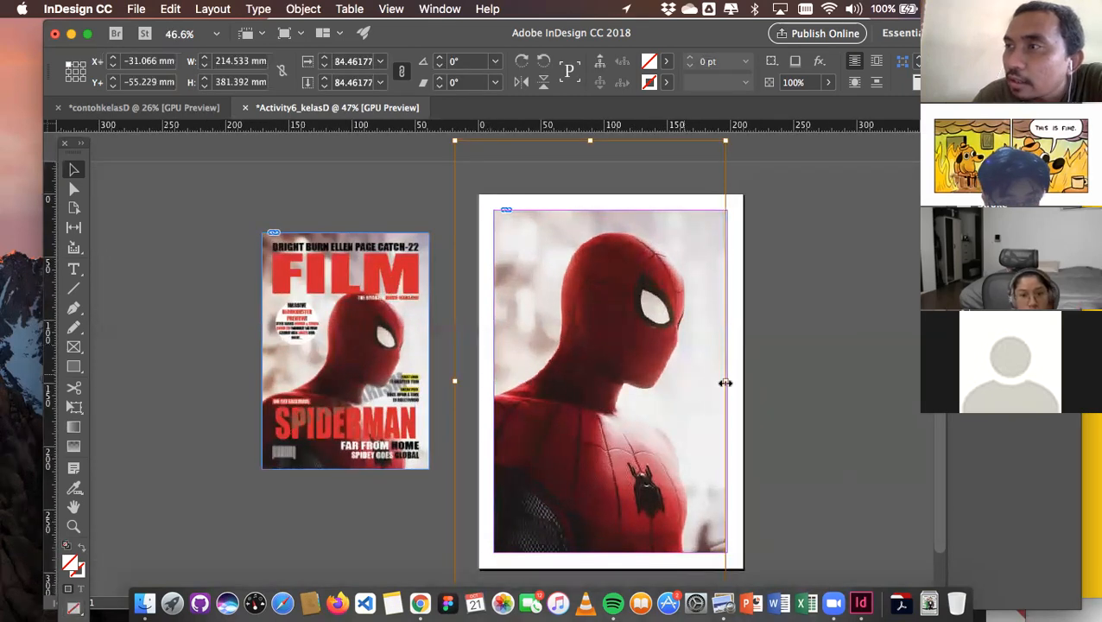
key("super+z")
key("super+z")
key("super+comma")
key("super+comma")
key("super+comma")
key("super+comma")
key("super+comma")
key("super+comma")
key("super+period")
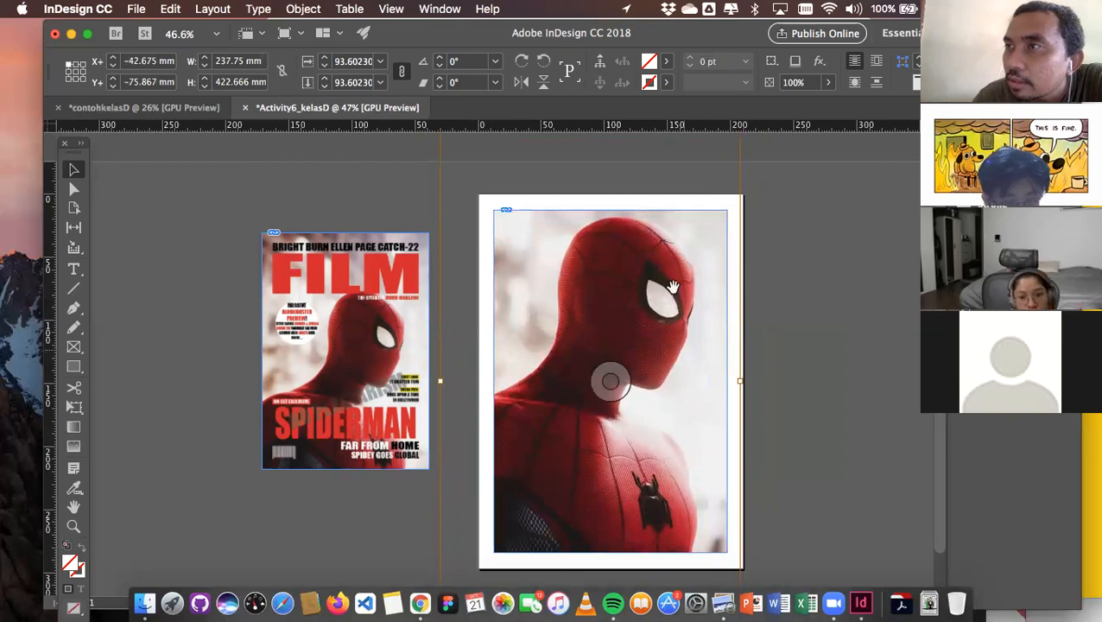
key("super+z")
key("super+period")
key("super+period")
key("super+period")
key("super+period")
key("super+period")
key("super+period")
key("super+period")
key("super+period")
key("super+period")
key("super+period")
key("super+period")
key("super+period")
key("super+period")
key("super+period")
key("super+period")
key("super+period")
key("super+period")
key("super+period")
key("super+period")
key("super+period")
key("super+comma")
key("super+comma")
key("super+comma")
key("super+comma")
key("super+comma")
key("super+comma")
key("super+comma")
key("super+comma")
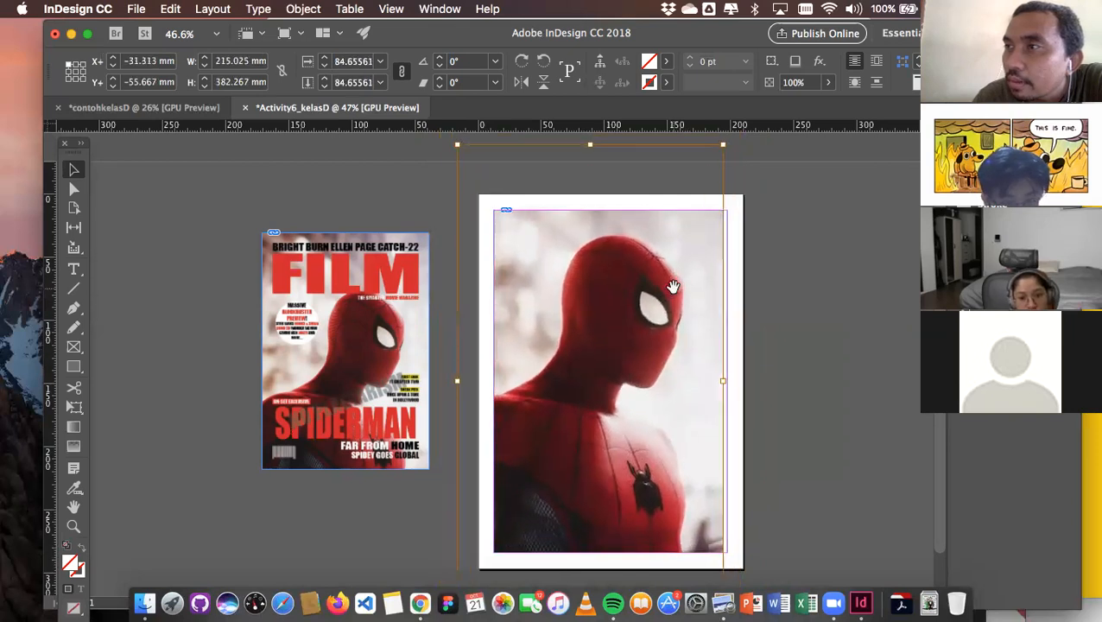
key("super+period")
key("super+period")
key("super+period")
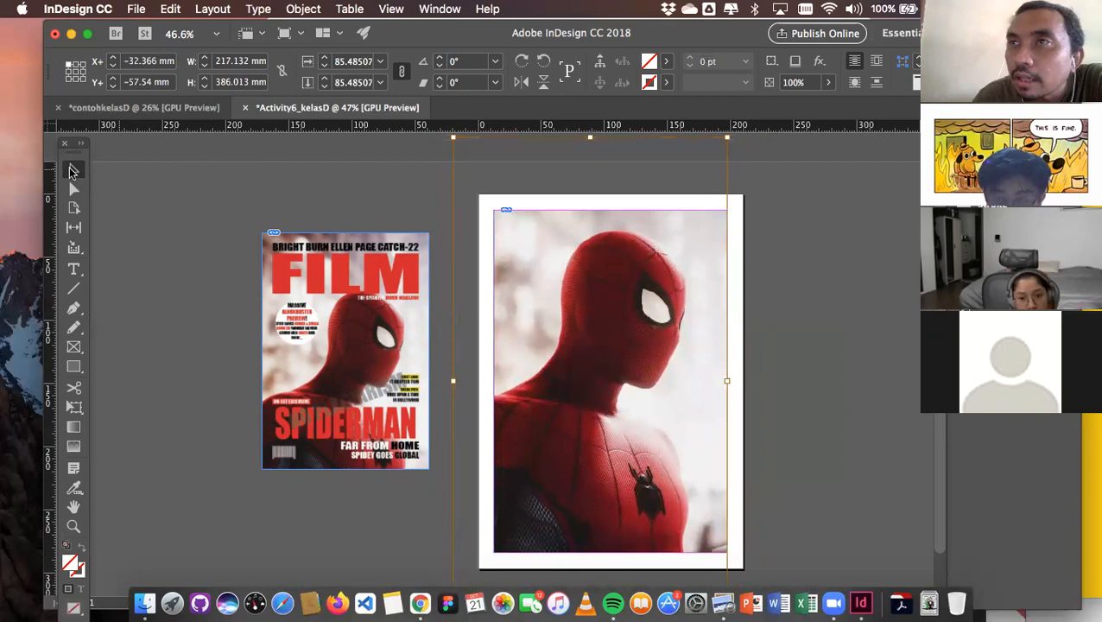
Move the Spider-Man picture about 41 mm down inside its frame and scale it down to about 200 by 356 mm
left_click_drag(577, 272, 574, 318)
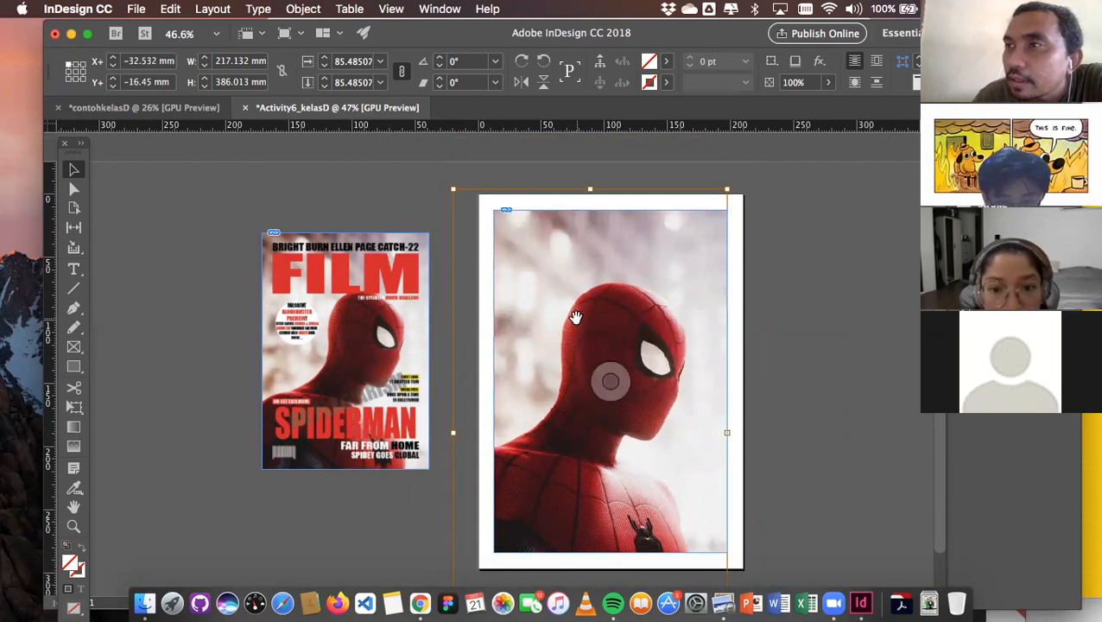
key("super+comma")
key("super+comma")
key("super+comma")
key("super+comma")
key("super+comma")
key("super+comma")
key("super+comma")
key("super+comma")
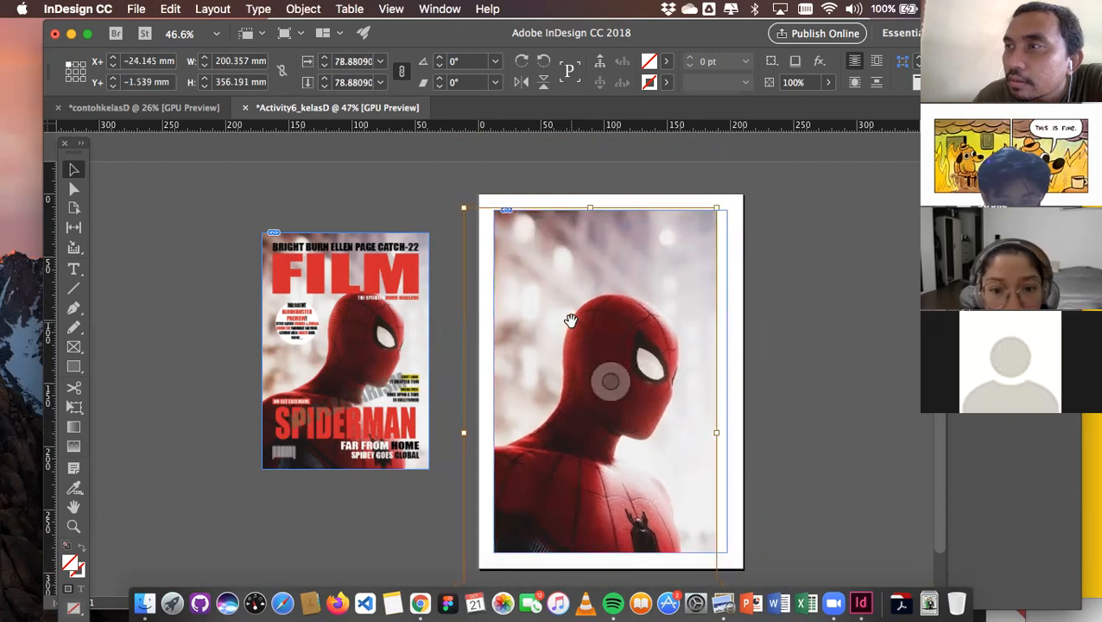
Shift the picture inside its frame until its top and right edges meet the frame, at X offset -15.757 mm and Y offset 0 mm
left_click_drag(571, 321, 578, 322)
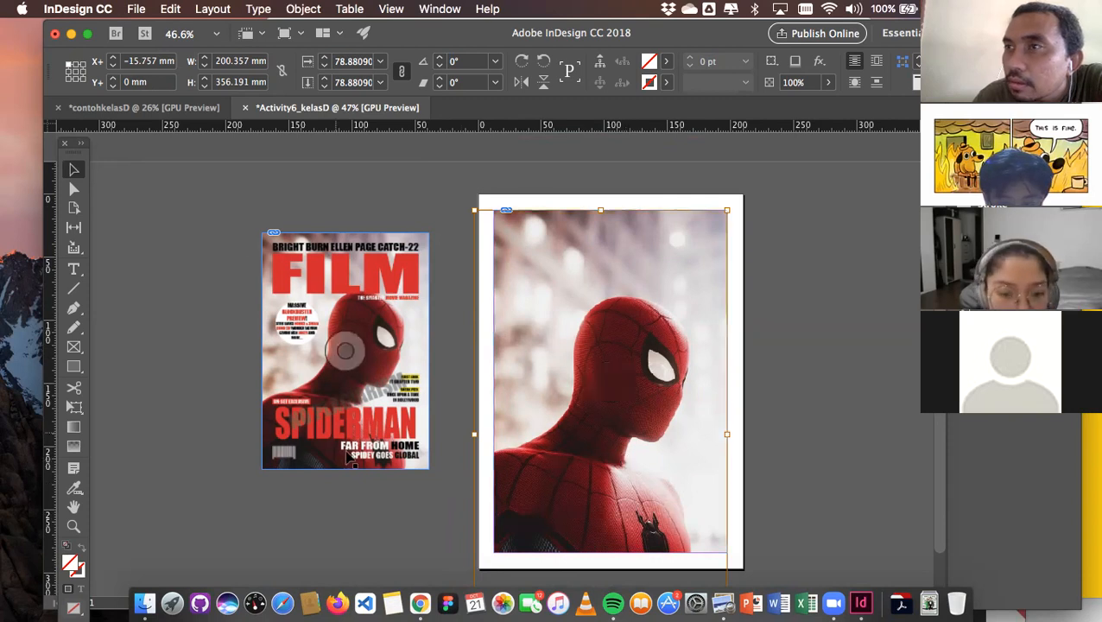
left_click(394, 498)
scroll(397, 499, "down", 2)
scroll(535, 460, "left", 1)
left_click(522, 458)
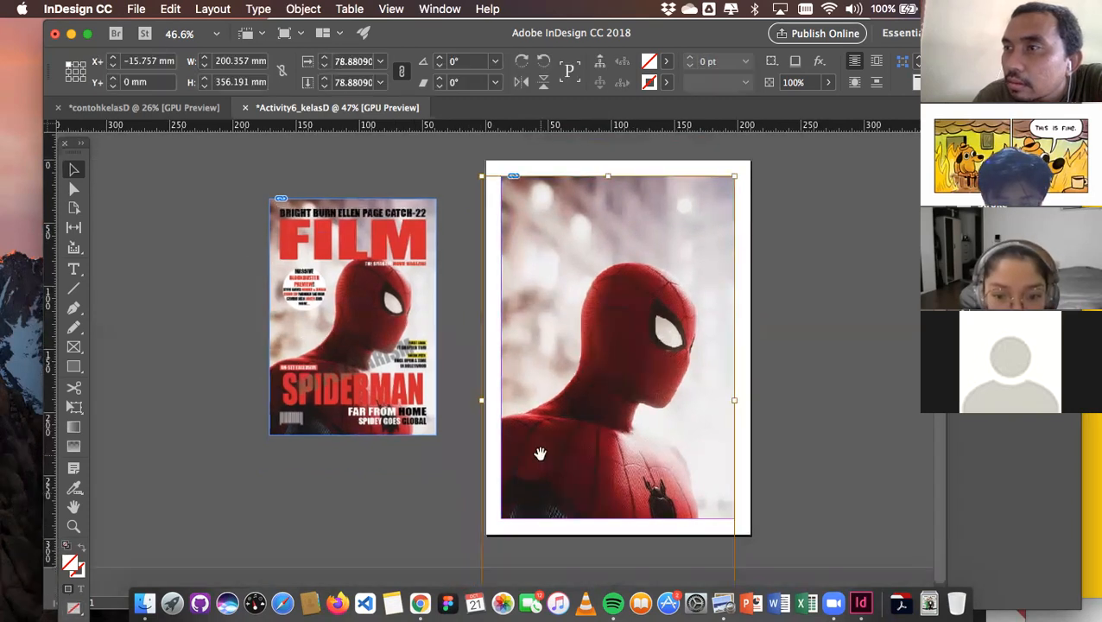
scroll(522, 457, "left", 1)
scroll(824, 440, "left", 1)
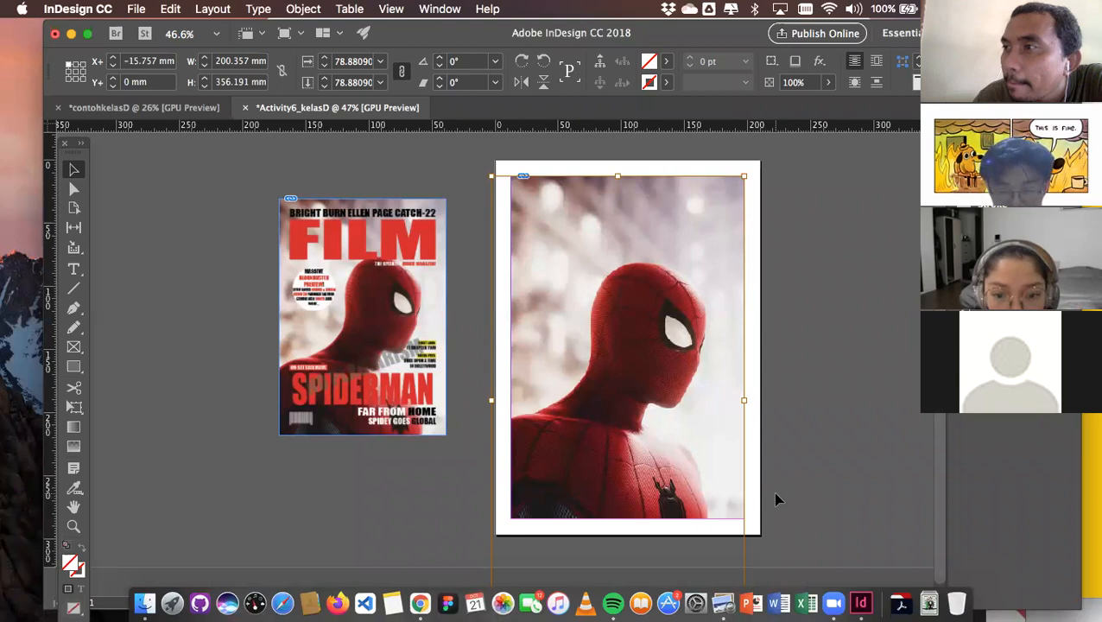
Resize the Spider-Man picture by its lower corners to about 199 by 346 mm, keeping its top edge on the frame's top
key("super+minus")
left_click_drag(494, 563, 503, 547)
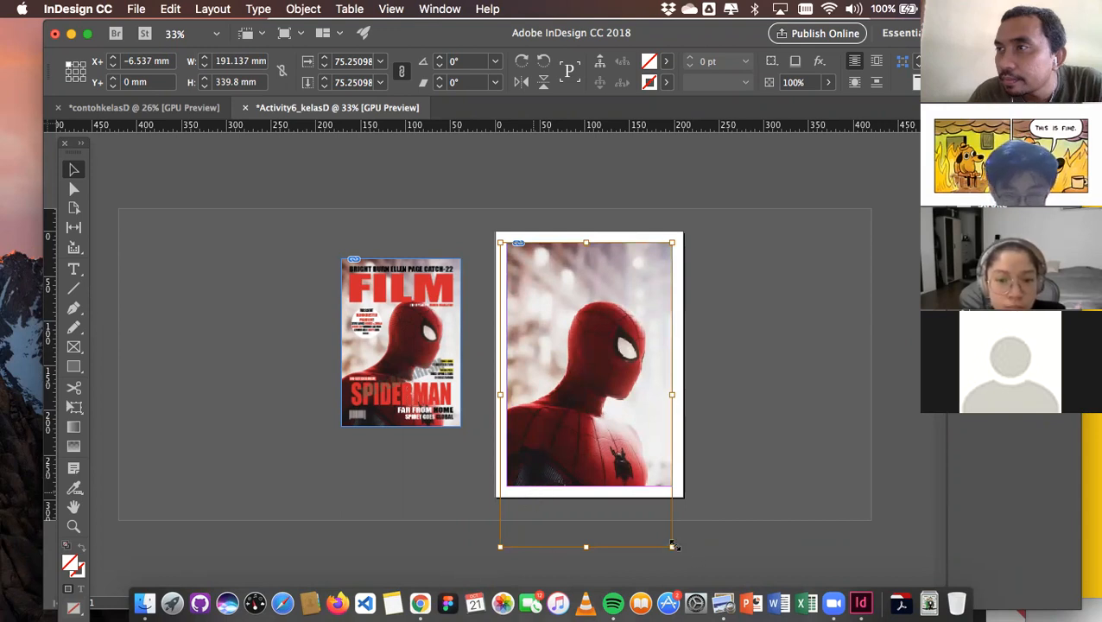
left_click_drag(673, 546, 678, 552)
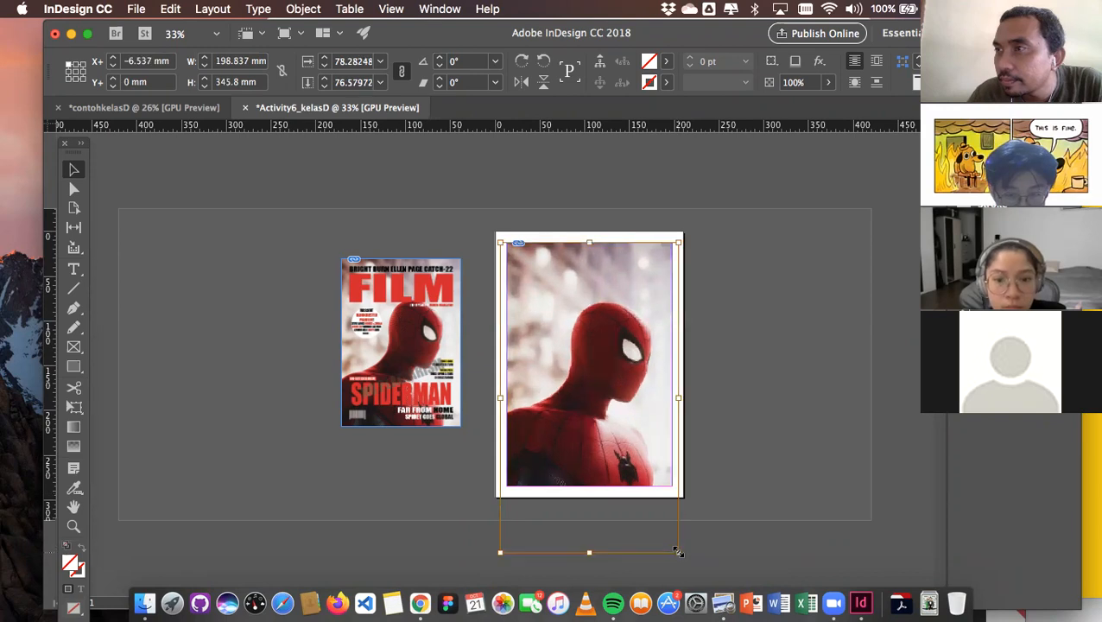
Nudge the Spider-Man picture left inside its frame to an X offset of about -9.7 mm, and deselect it
key("Left")
key("Left")
key("Left")
key("Left")
key("Left")
key("Left")
key("Left")
key("Left")
key("Left")
key("Left")
key("Left")
key("Left")
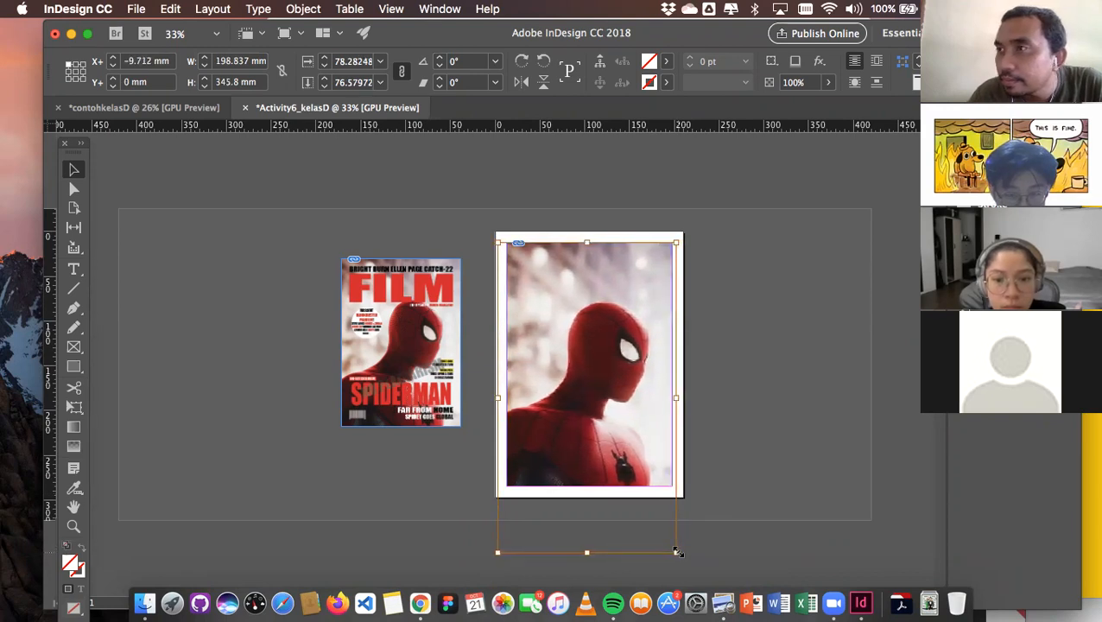
left_click(758, 490)
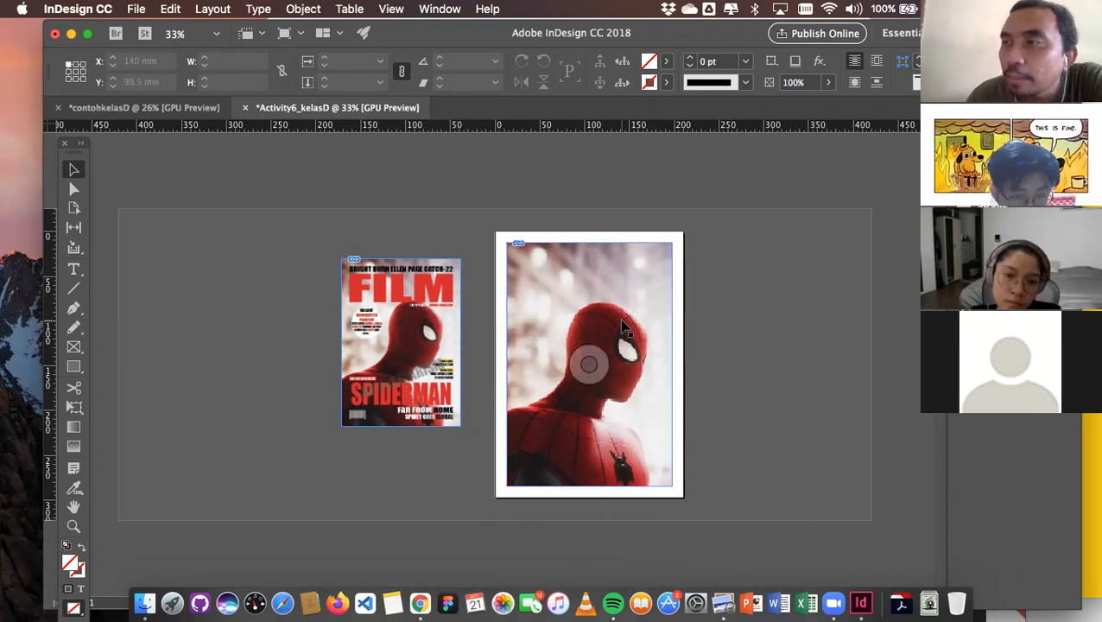
Examine how the Spider-Man picture fills its frame and the page margins compared with the reference cover
scroll(593, 313, "up", 3)
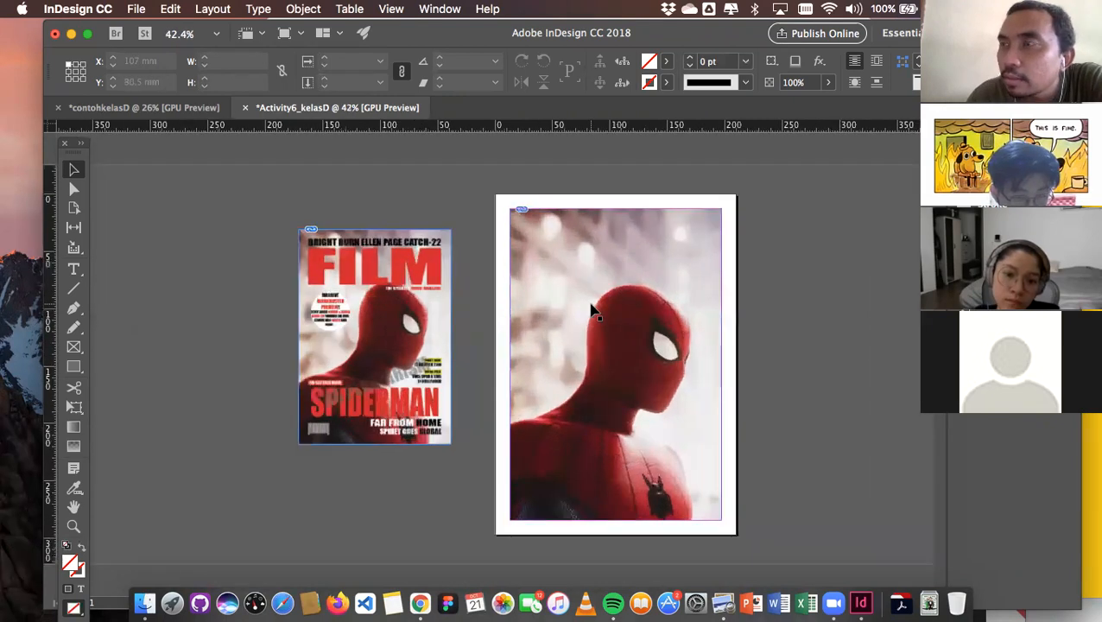
left_click(661, 264)
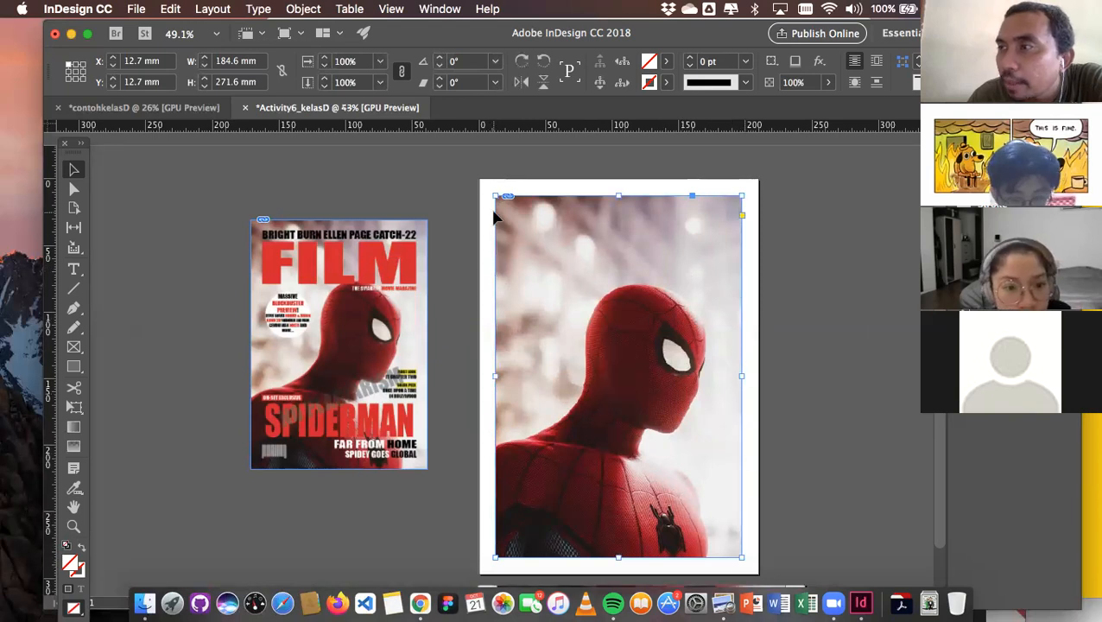
scroll(494, 217, "up", 3)
scroll(518, 458, "up", 2)
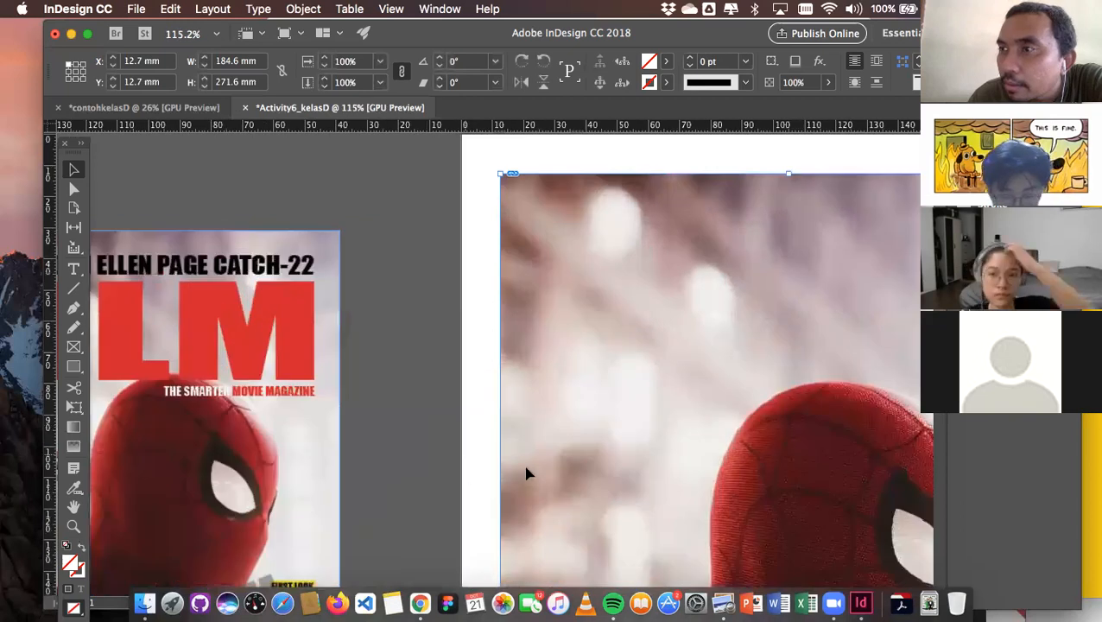
scroll(524, 472, "down", 3)
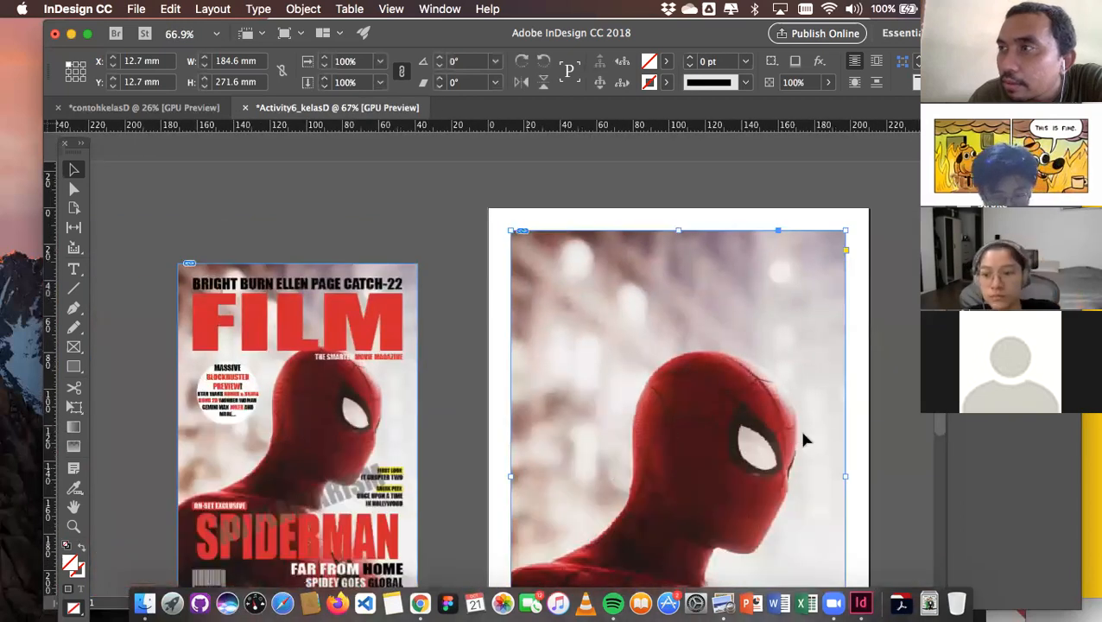
scroll(803, 441, "down", 2)
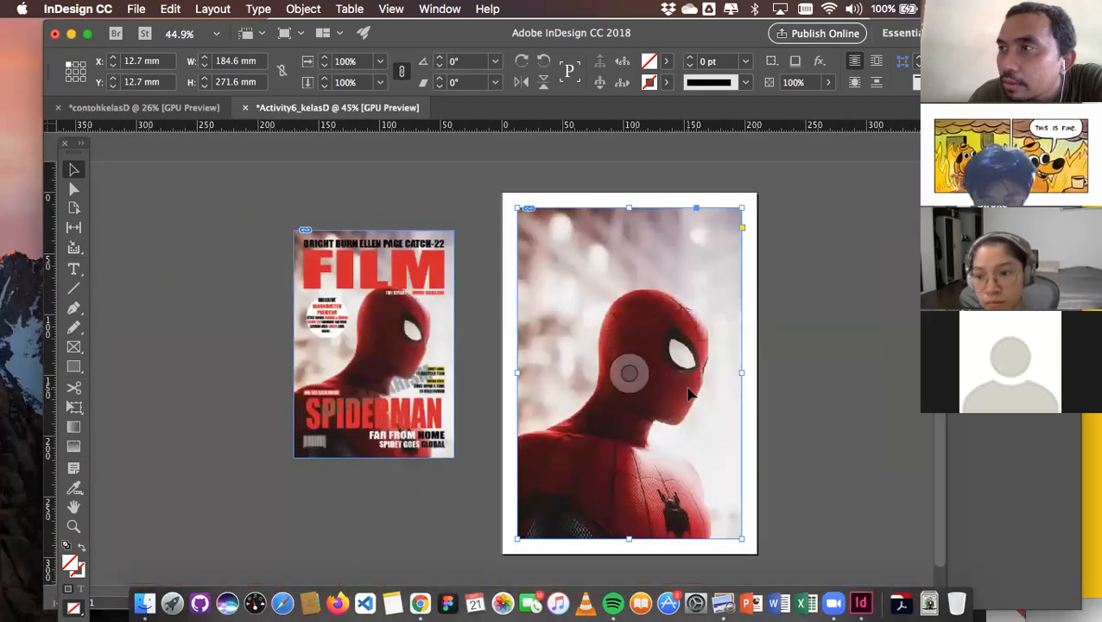
double_click(688, 393)
key("Escape")
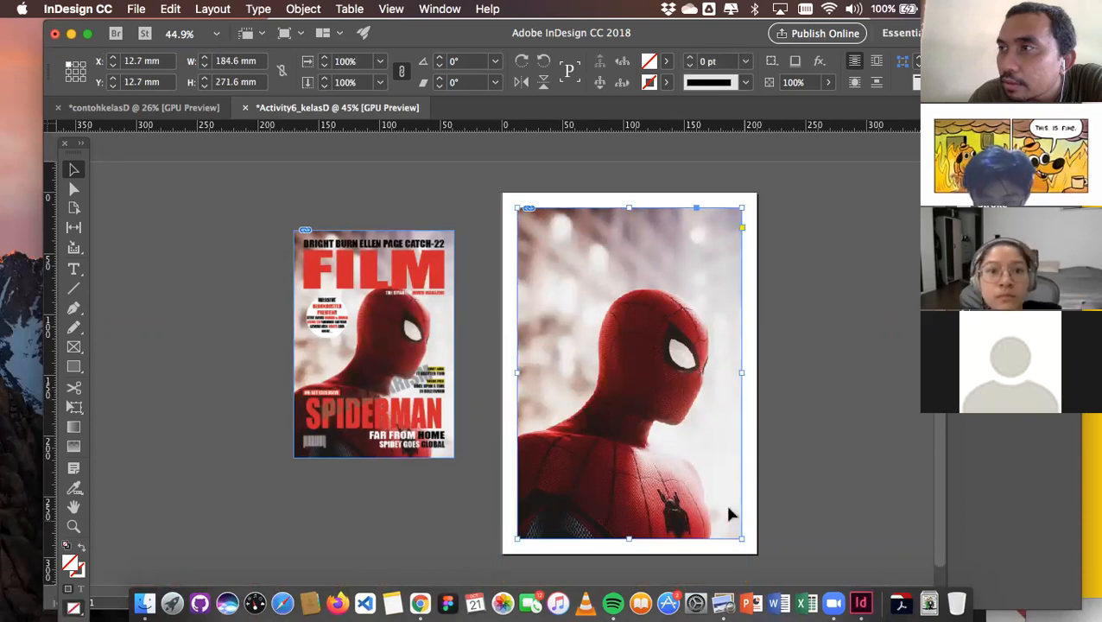
left_click(822, 348)
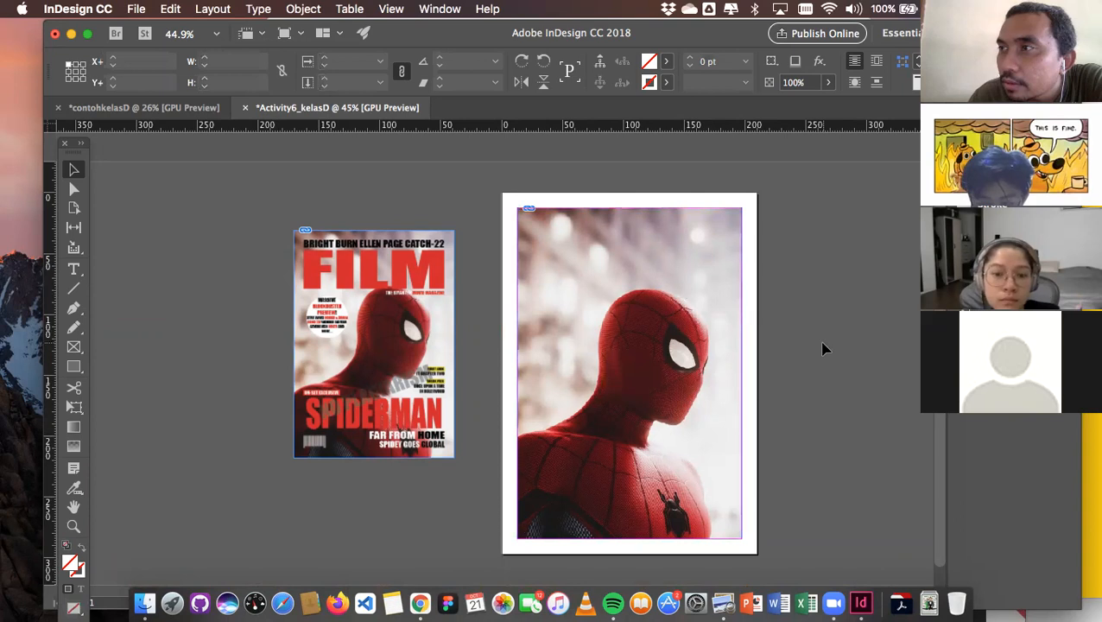
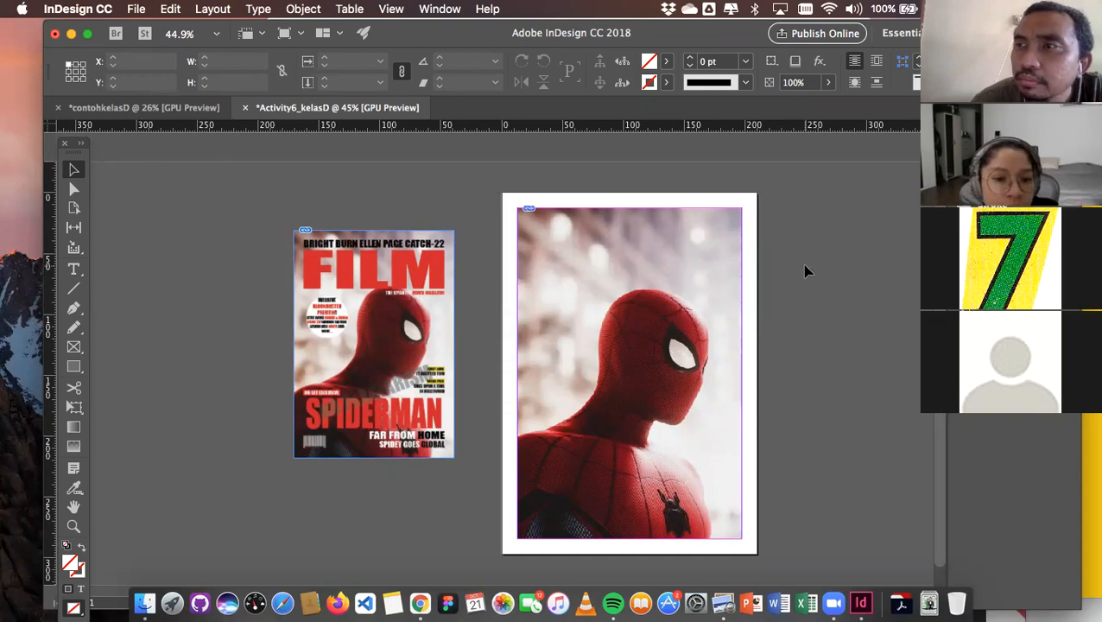
Place the barcode image Bar.png over the lower-left part of the Spider-Man cover, about 40 by 22.5 mm
scroll(805, 271, "up", 1)
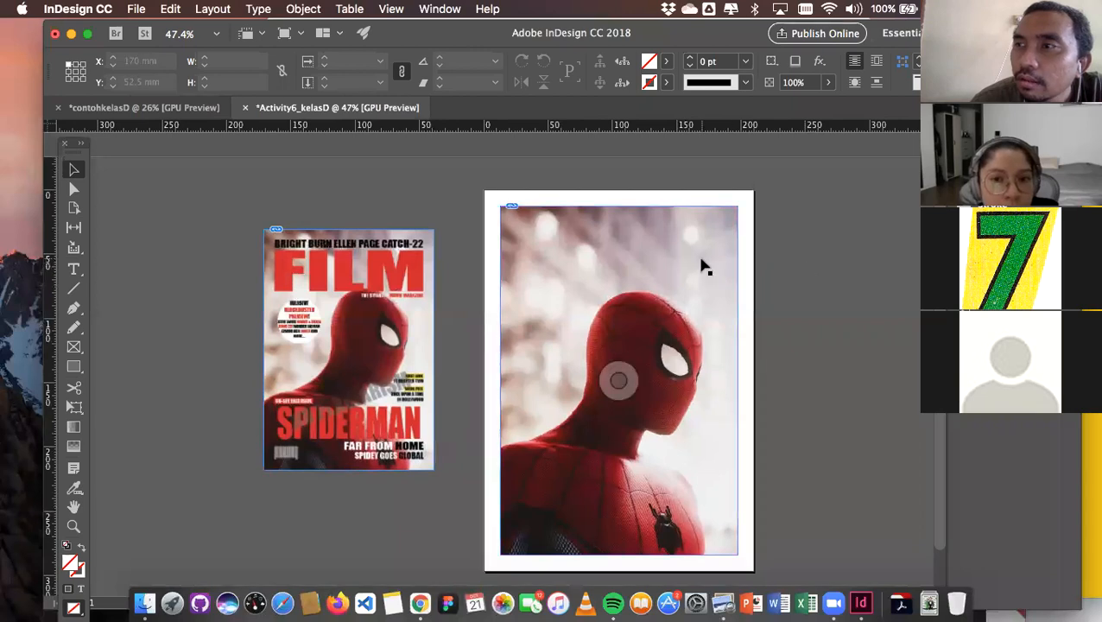
scroll(706, 268, "up", 1)
scroll(701, 267, "down", 2)
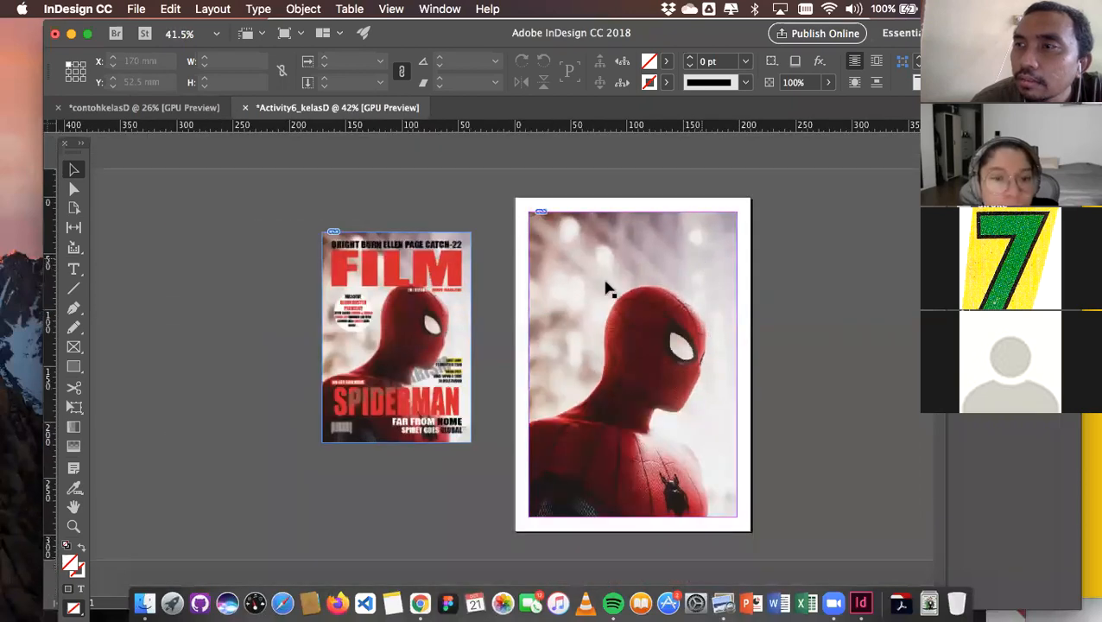
left_click(135, 9)
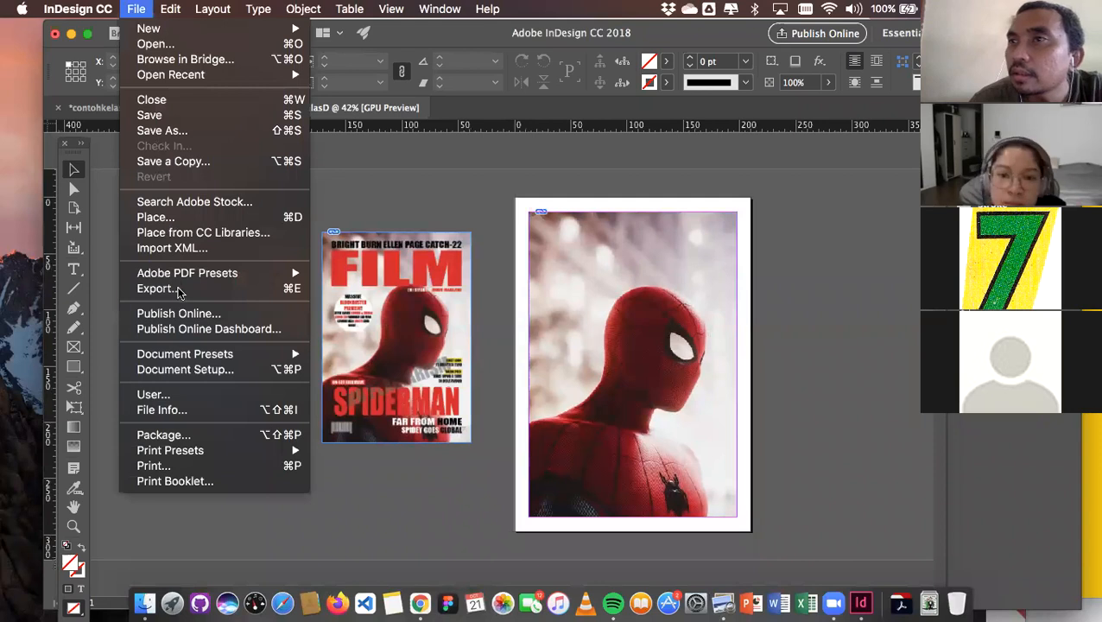
left_click(191, 218)
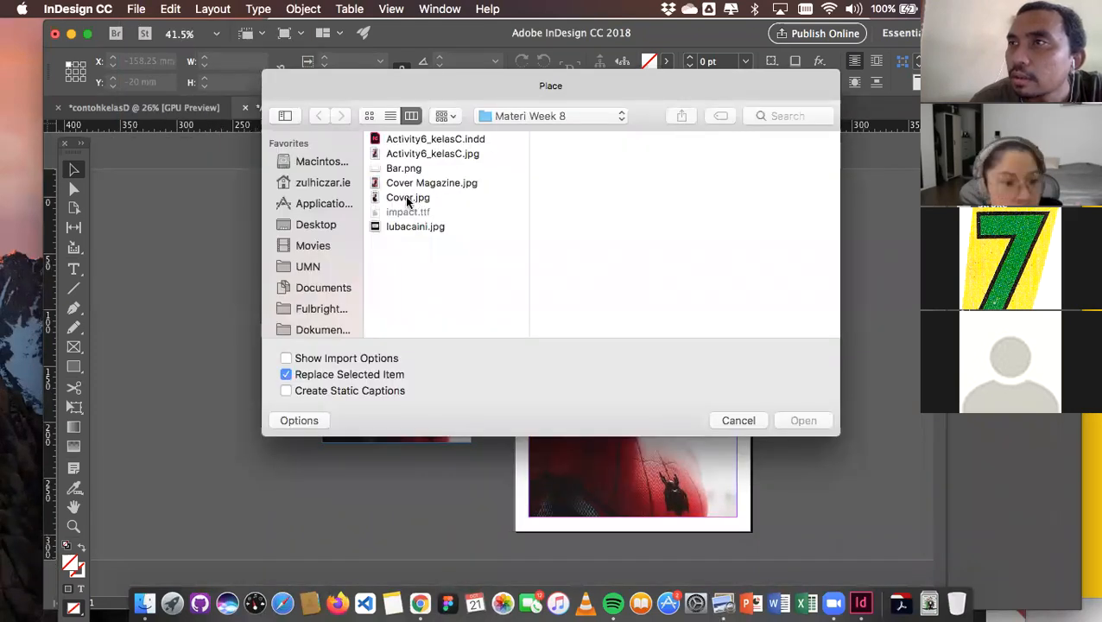
left_click(409, 169)
left_click(799, 422)
left_click_drag(541, 466, 586, 486)
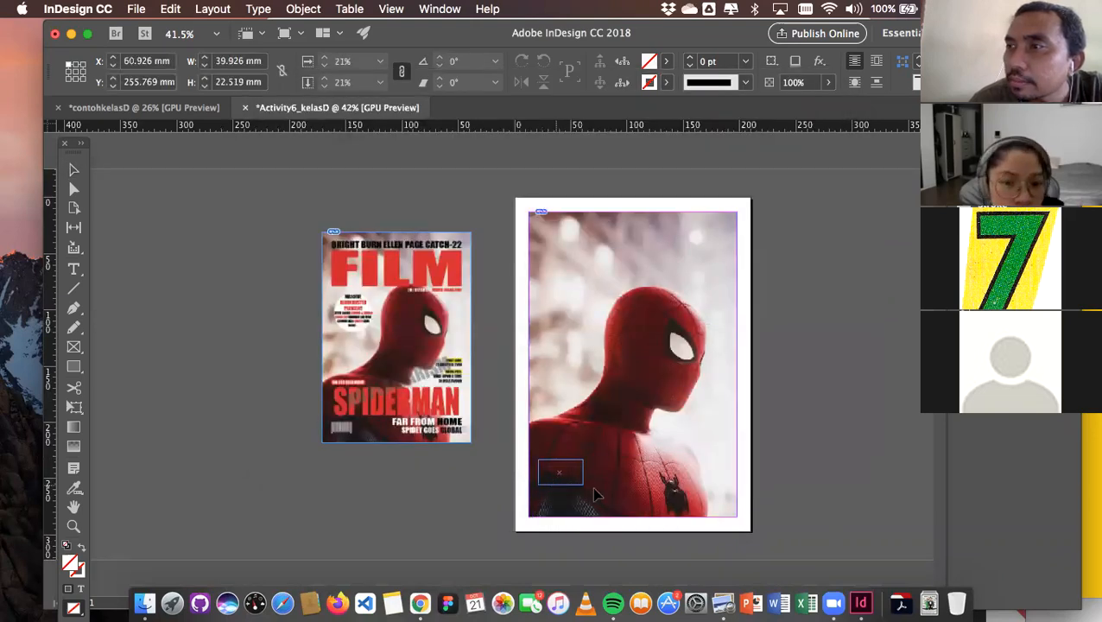
Move the barcode closer to the bottom margin, to about X 24.7 mm and Y 251.5 mm, and deselect it
scroll(604, 486, "up", 3)
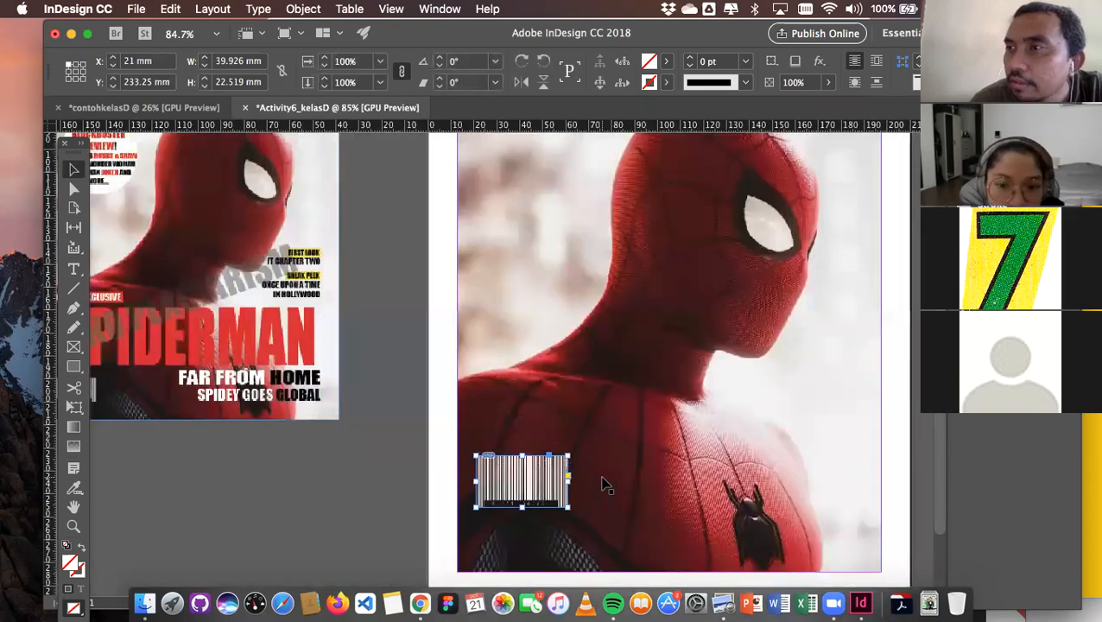
scroll(599, 363, "up", 1)
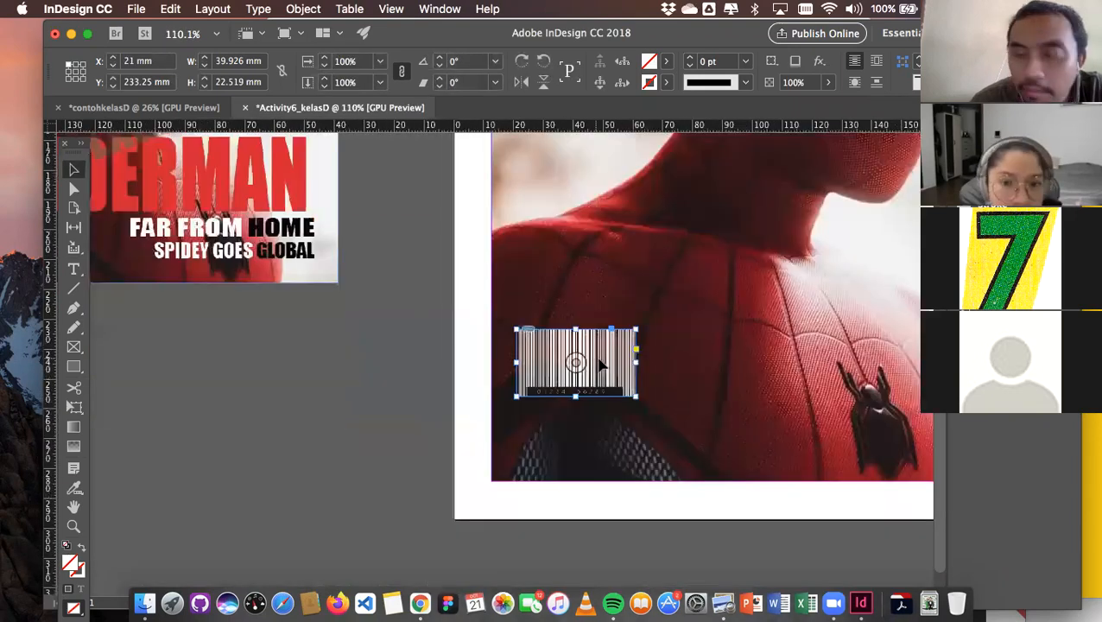
left_click_drag(610, 366, 622, 416)
left_click(384, 335)
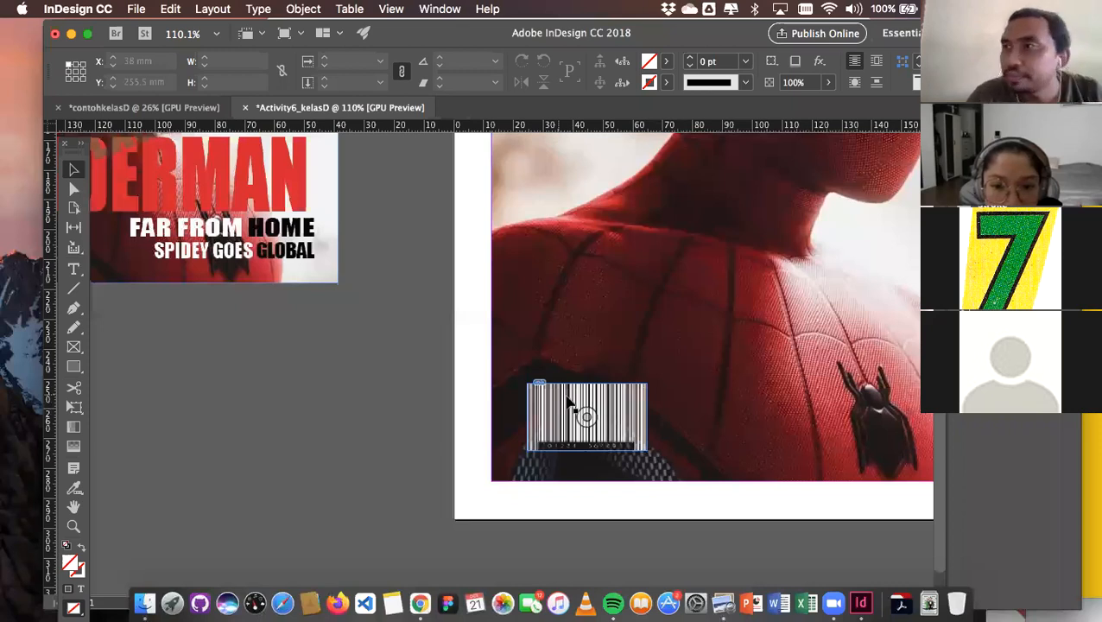
Try to shrink the barcode by reducing its frame to about 7.8 by 12.3 mm, and undo the resizing
scroll(568, 403, "down", 3)
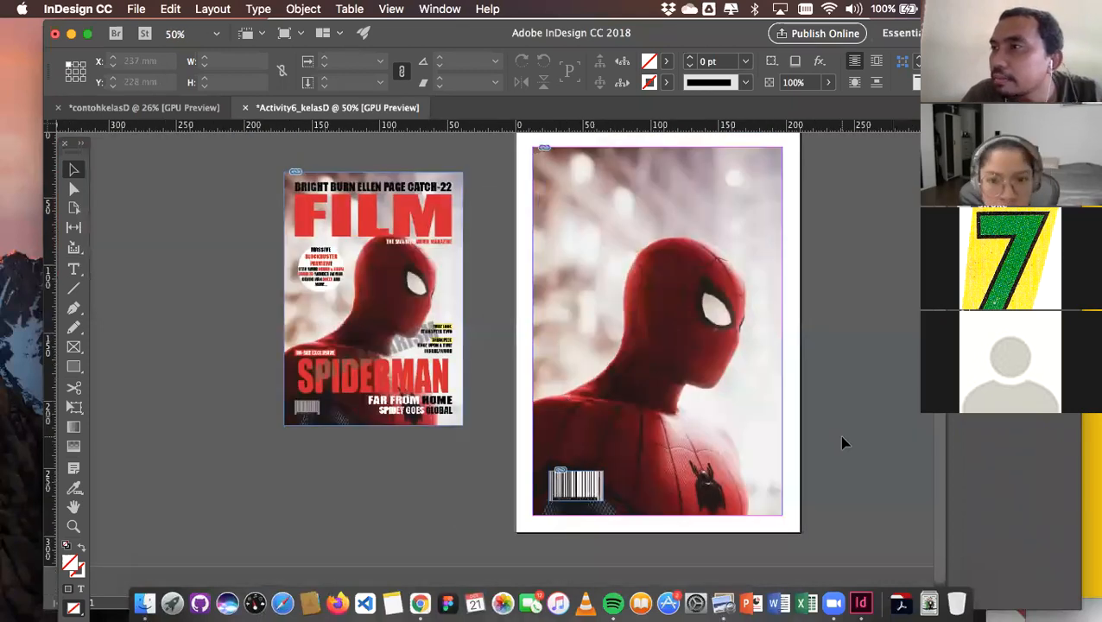
left_click(658, 331)
scroll(585, 472, "up", 1)
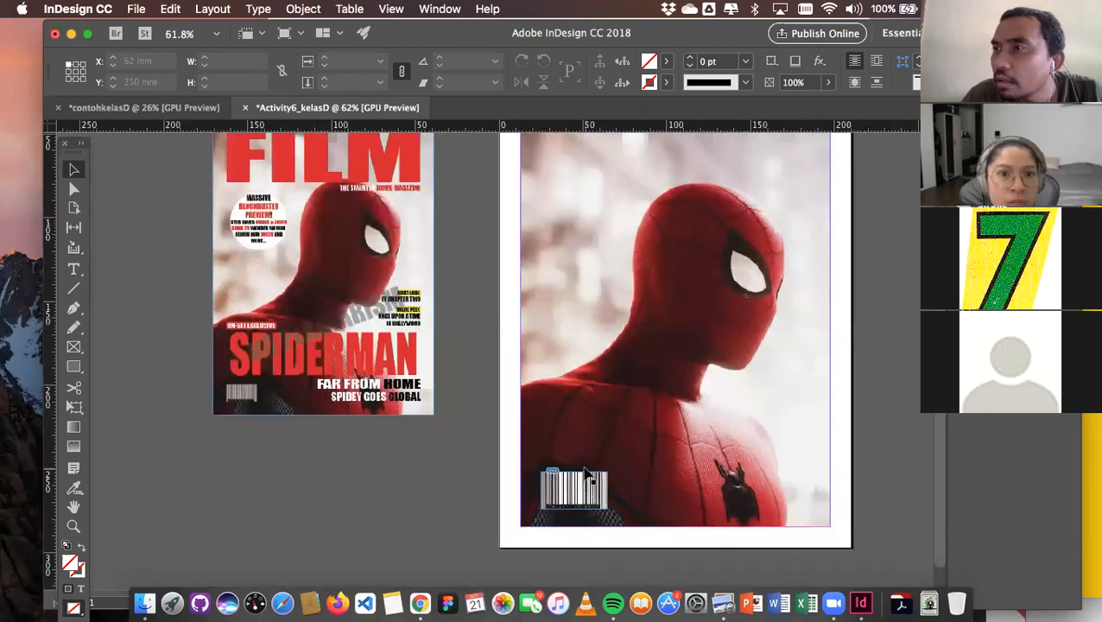
left_click(589, 486)
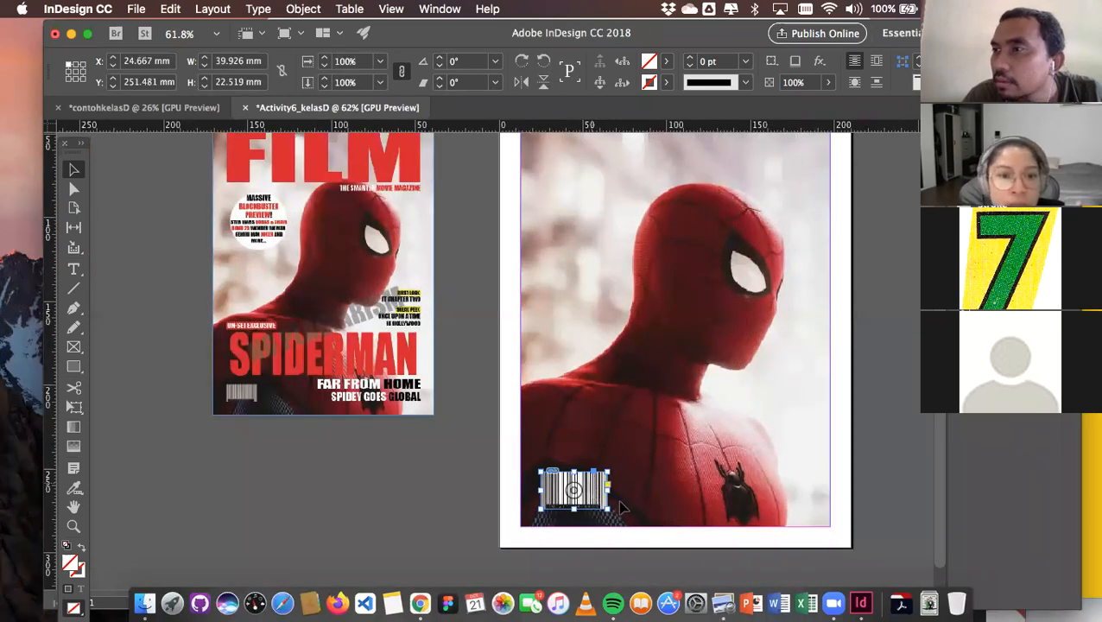
scroll(631, 540, "up", 4)
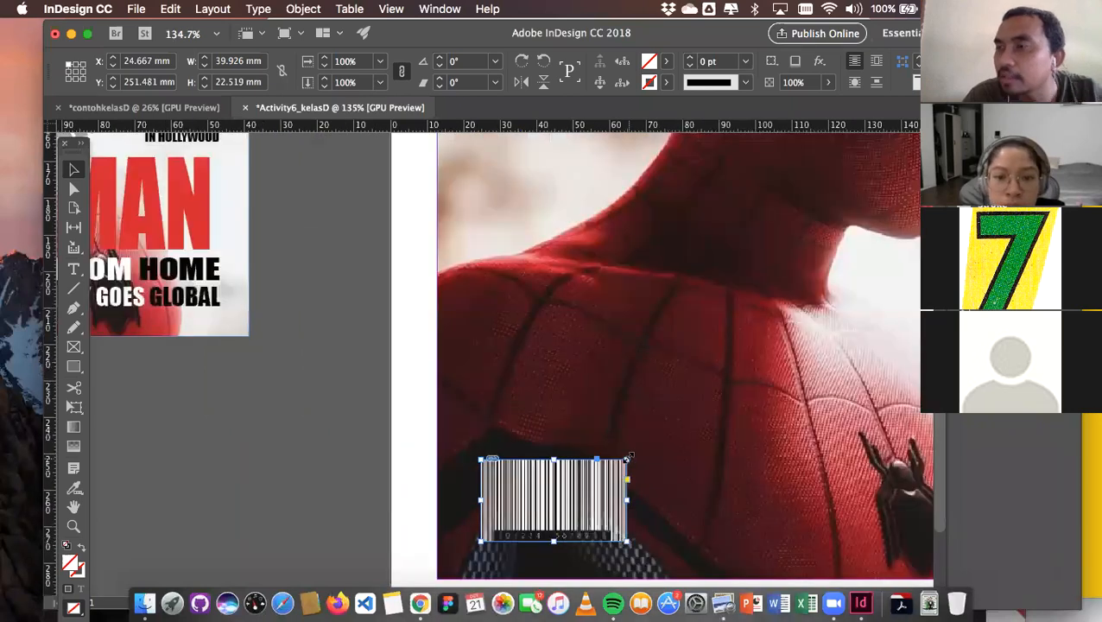
left_click_drag(631, 455, 512, 496)
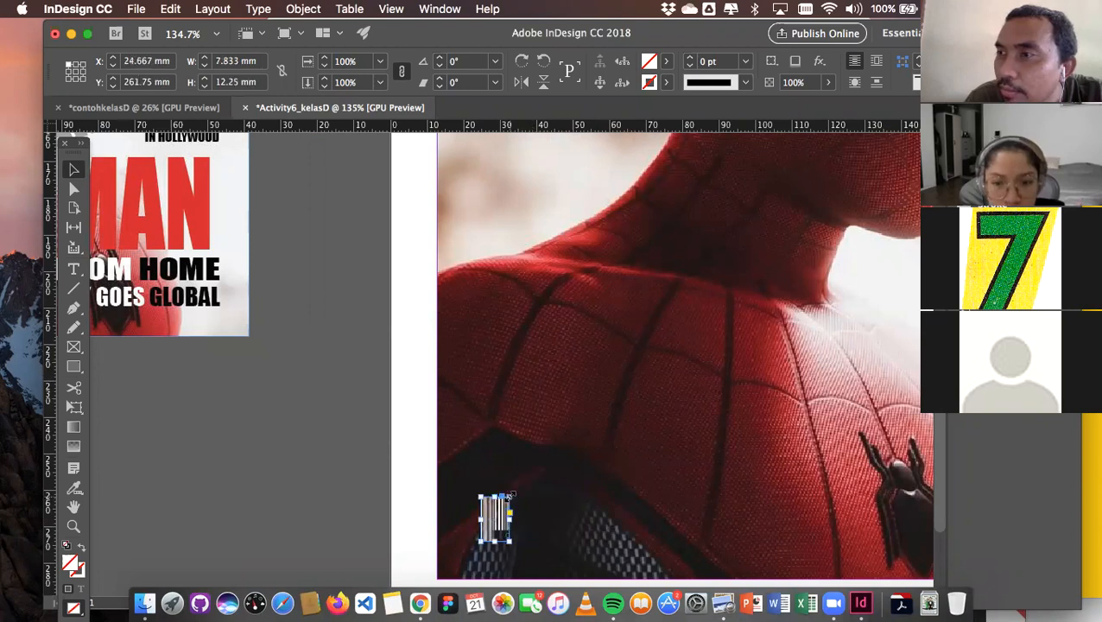
key("super+z")
key("super+z")
key("super+z")
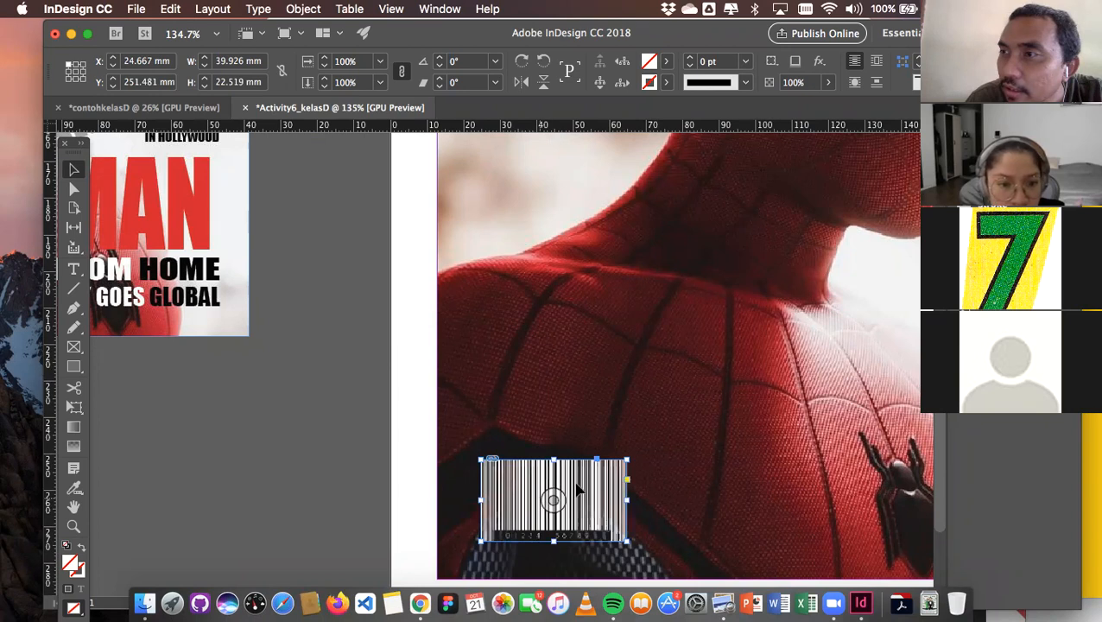
Scale down the barcode image inside its frame, shrink the frame to match, and deselect it
left_click(553, 500)
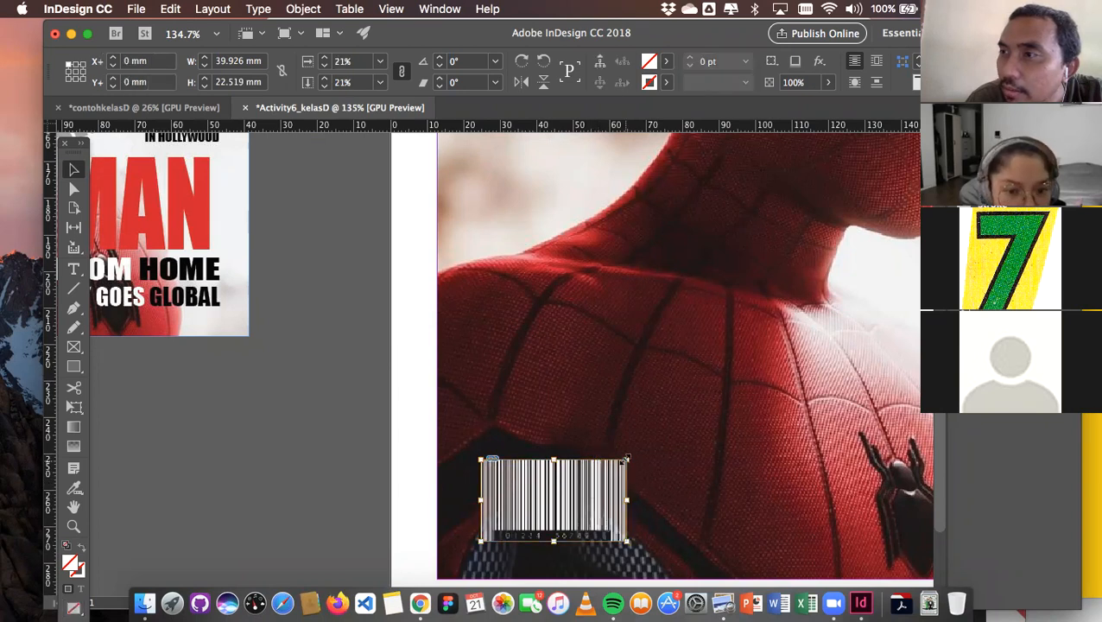
left_click_drag(626, 459, 602, 467)
left_click(615, 485)
left_click(317, 423)
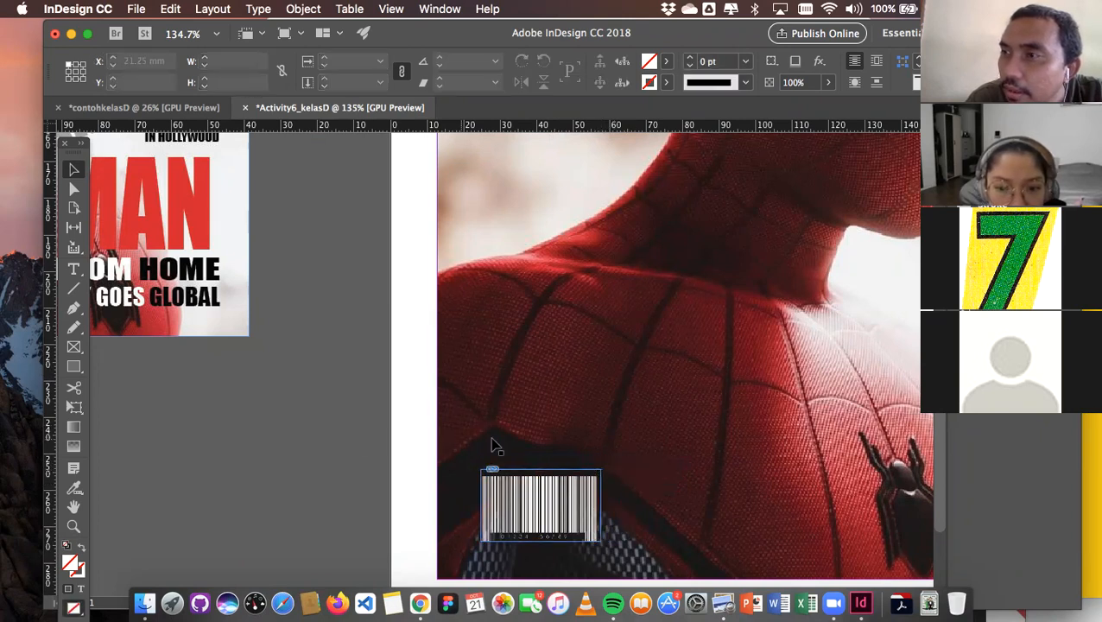
scroll(553, 442, "down", 1)
scroll(553, 442, "down", 3)
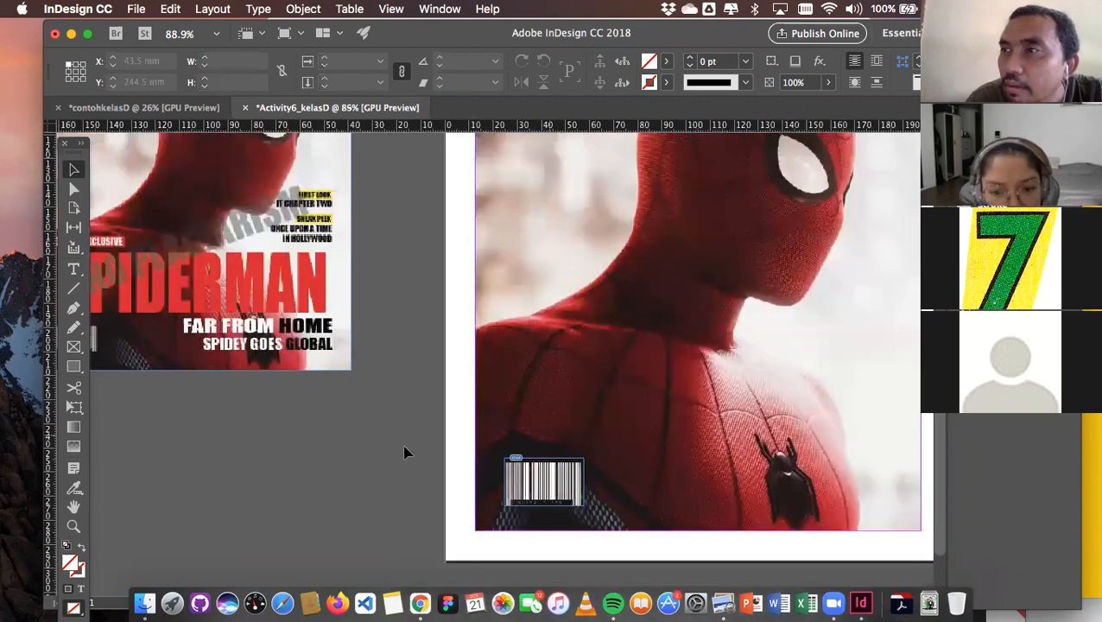
scroll(664, 462, "down", 3)
scroll(763, 455, "up", 1)
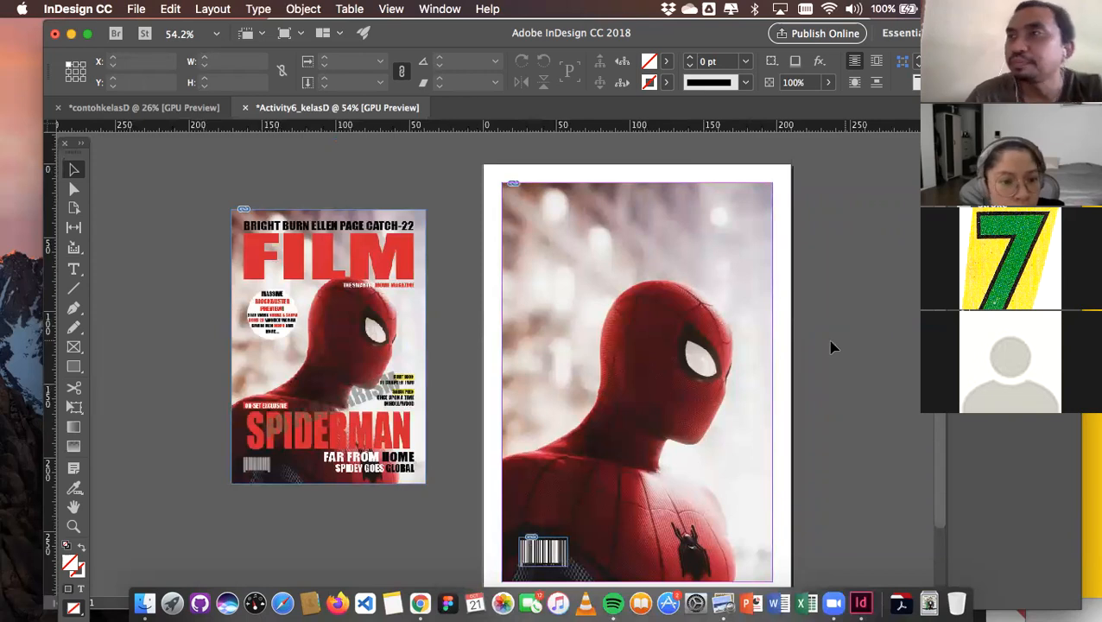
Add a text frame about 161 by 48 mm across the upper part of the cover, containing FILM in the Impact font
left_click(73, 270)
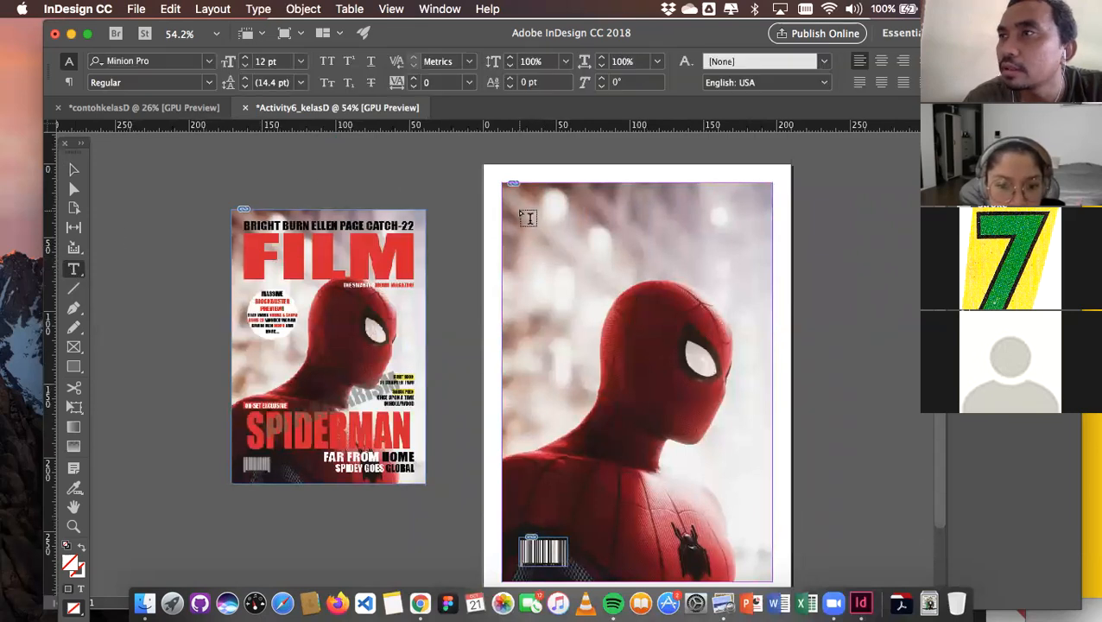
left_click_drag(520, 211, 755, 276)
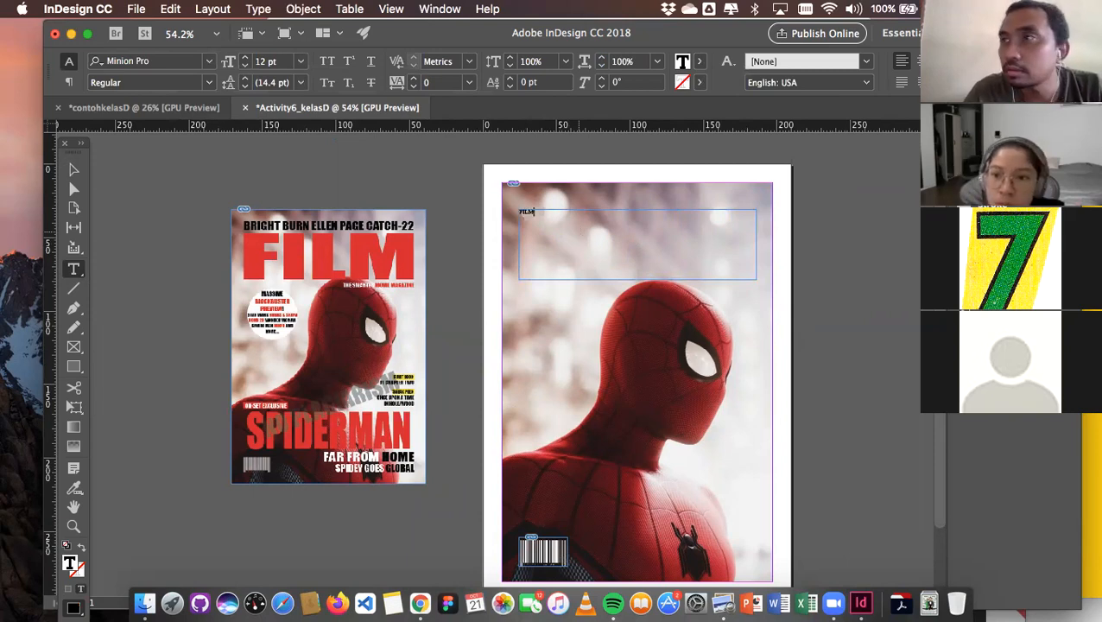
key("super+a")
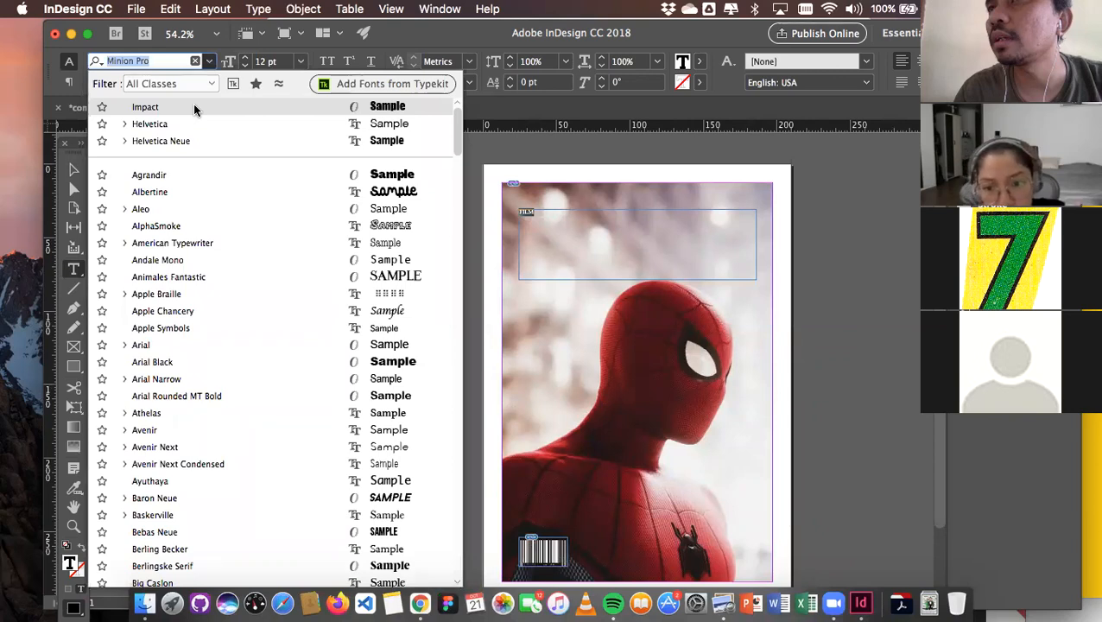
left_click(145, 106)
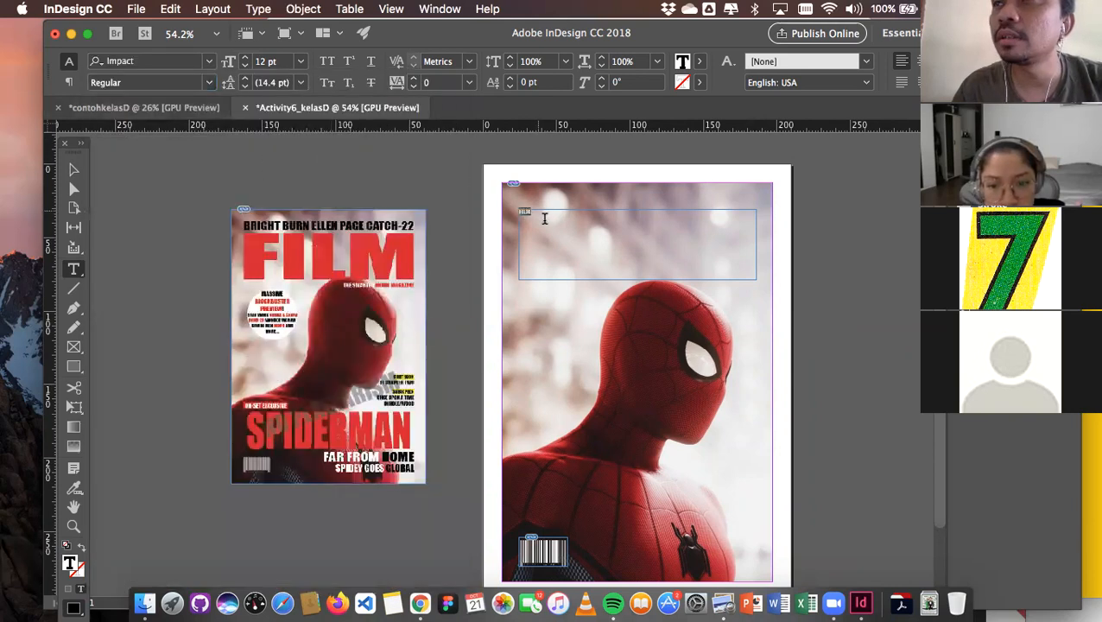
Set the FILM title's font size to 150 pt, after trying 72 pt and 120 pt
left_click(301, 61)
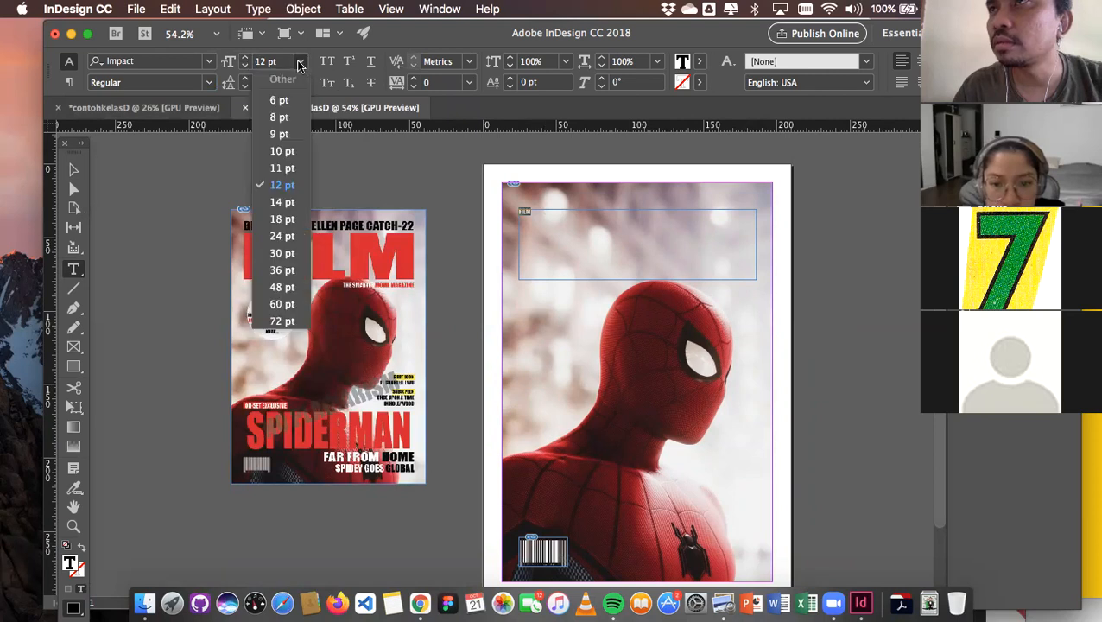
left_click(283, 320)
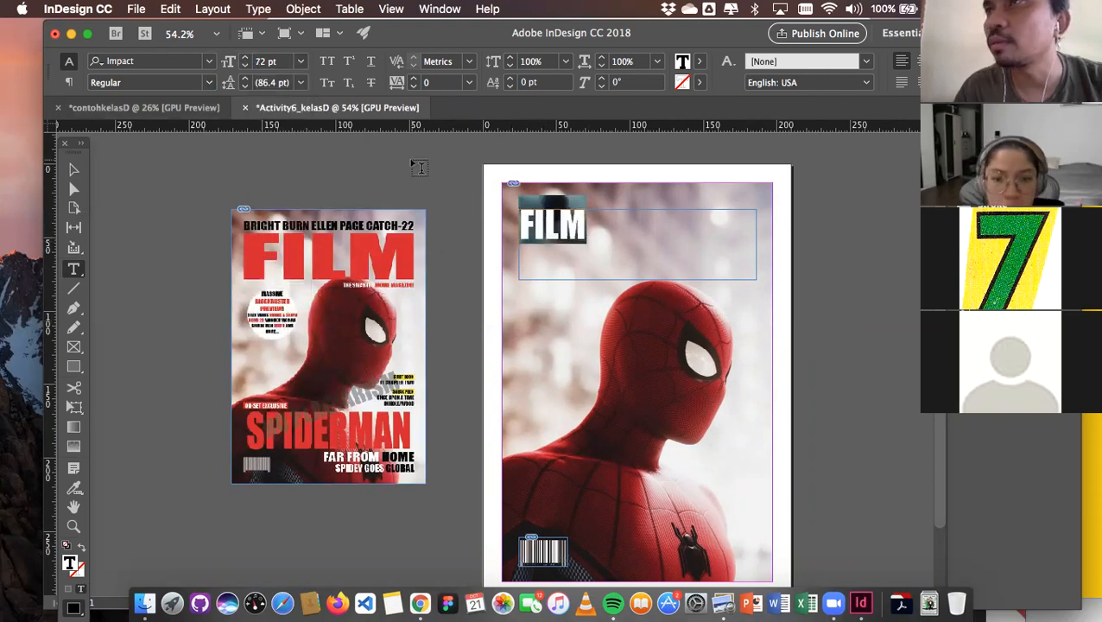
double_click(263, 61)
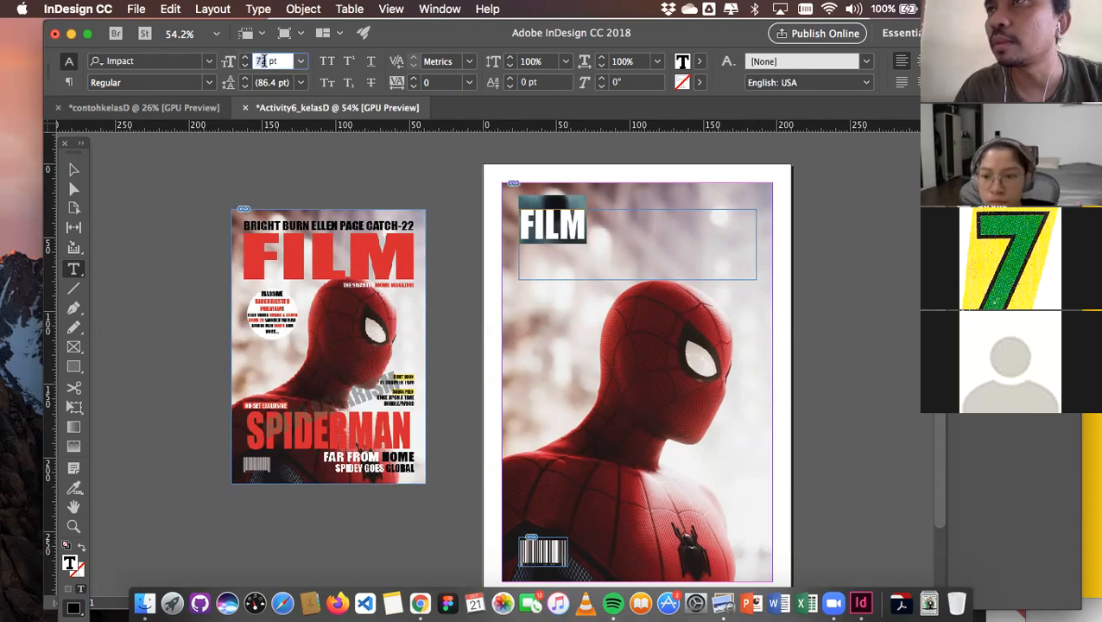
type("120")
key("Return")
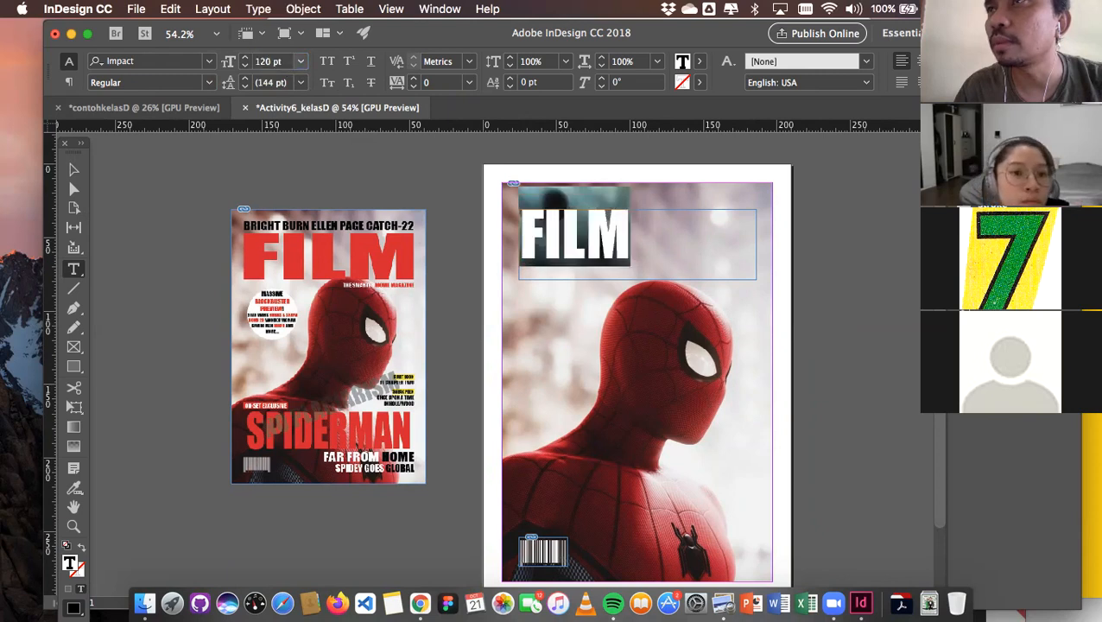
left_click(269, 60)
double_click(269, 60)
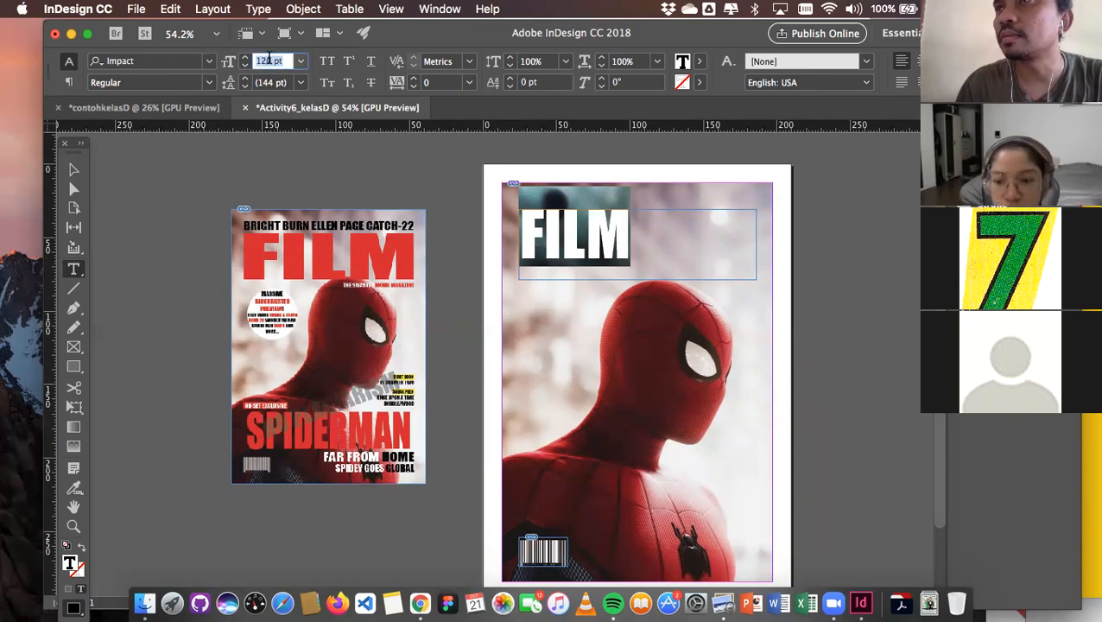
type("150")
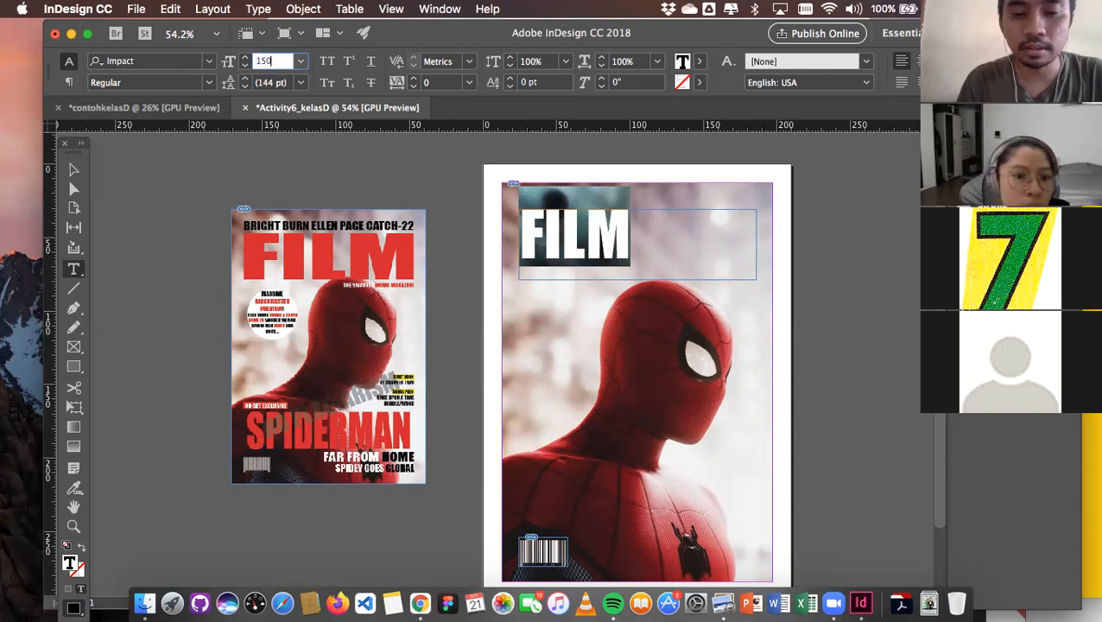
key("Return")
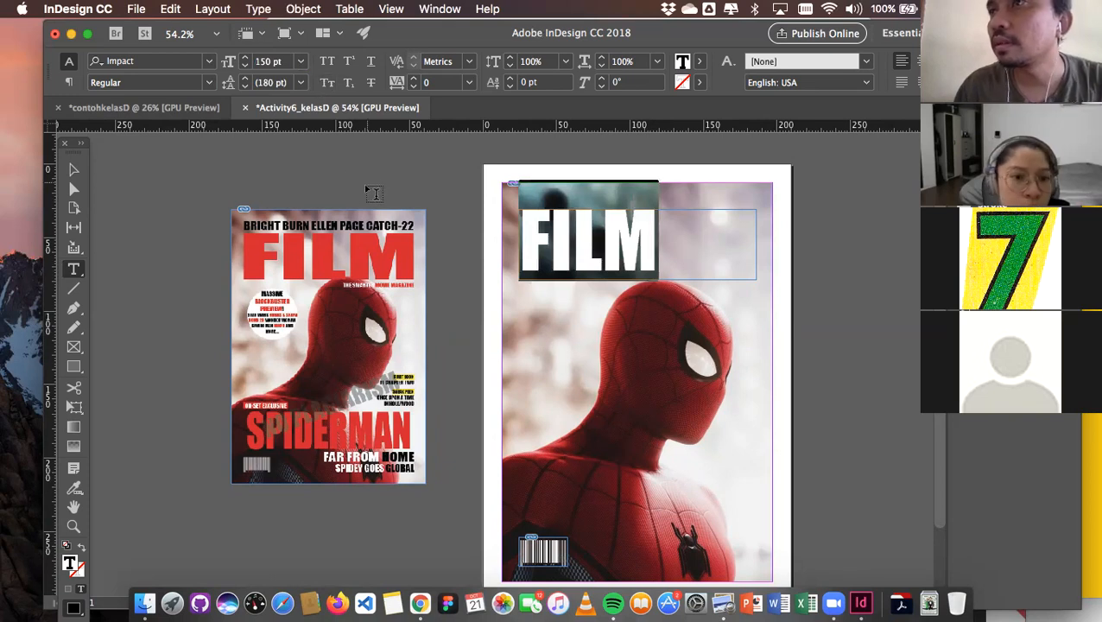
Select the title's text frame and enter it to reselect the whole word FILM
left_click(73, 170)
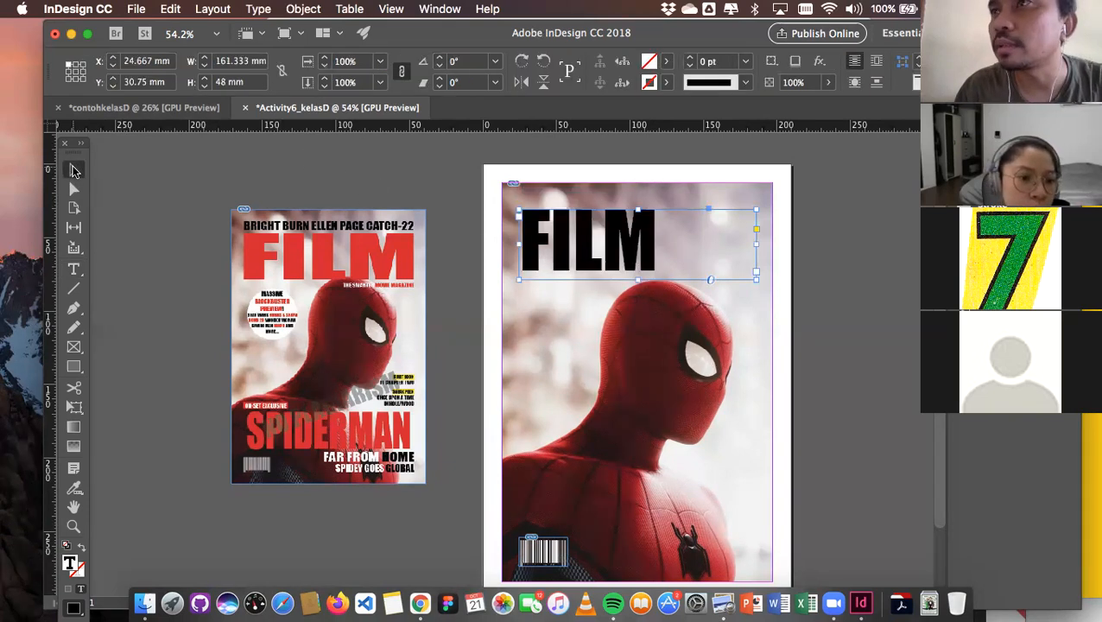
left_click(585, 263)
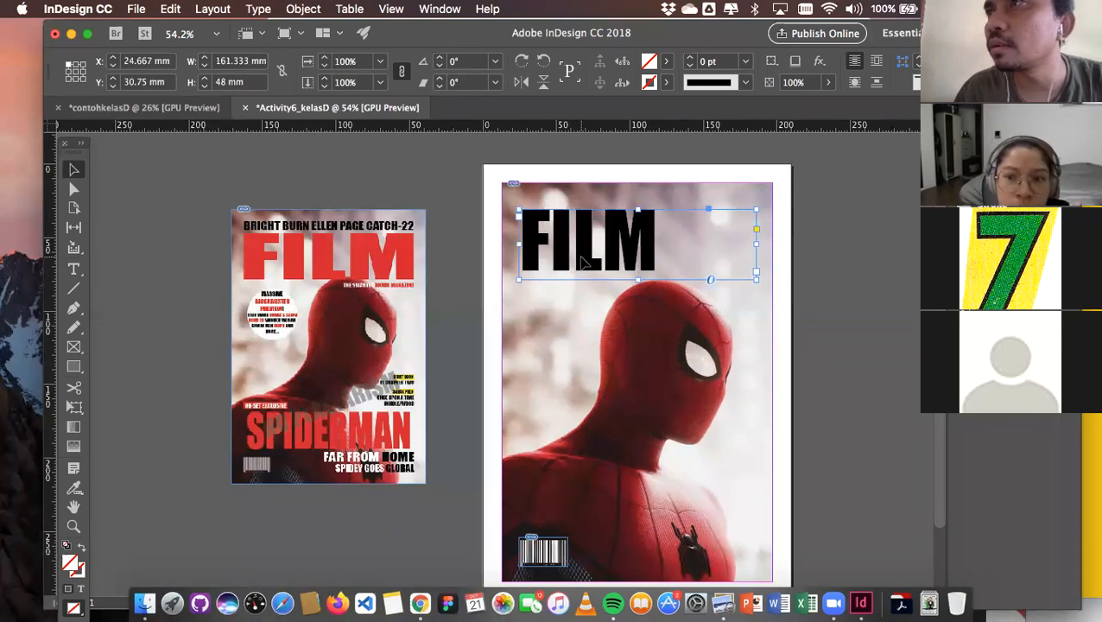
double_click(658, 248)
double_click(527, 238)
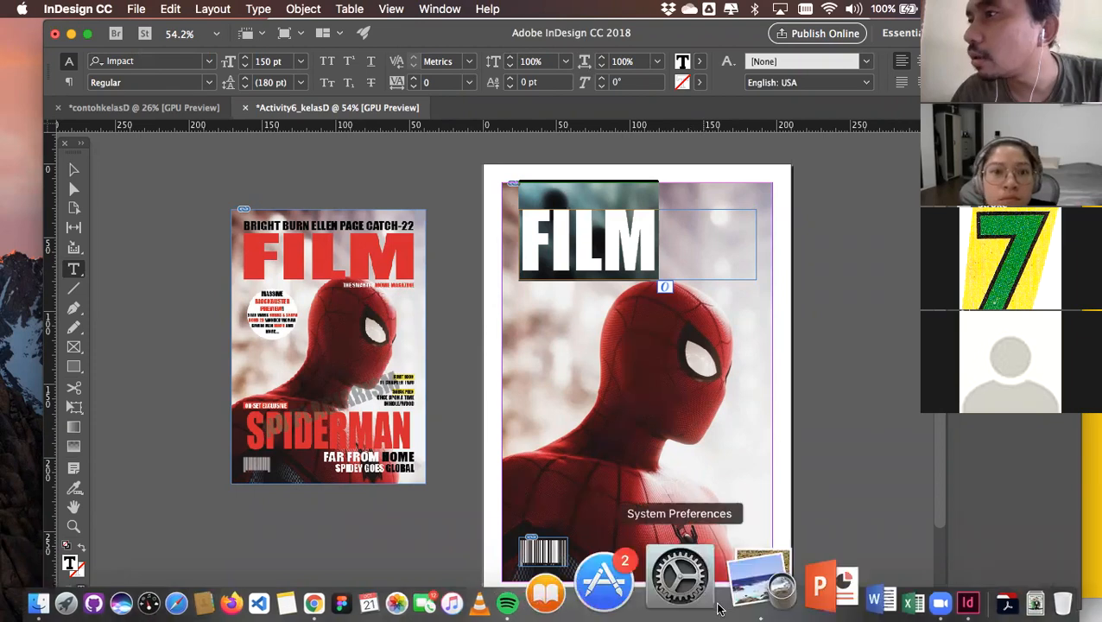
Switch to Preview, close lubacaini.jpg, and examine the Characters slide on kerning, leading and tracking in FG511 – Digital Graphics Week 8.pdf
left_click(723, 603)
left_click(119, 62)
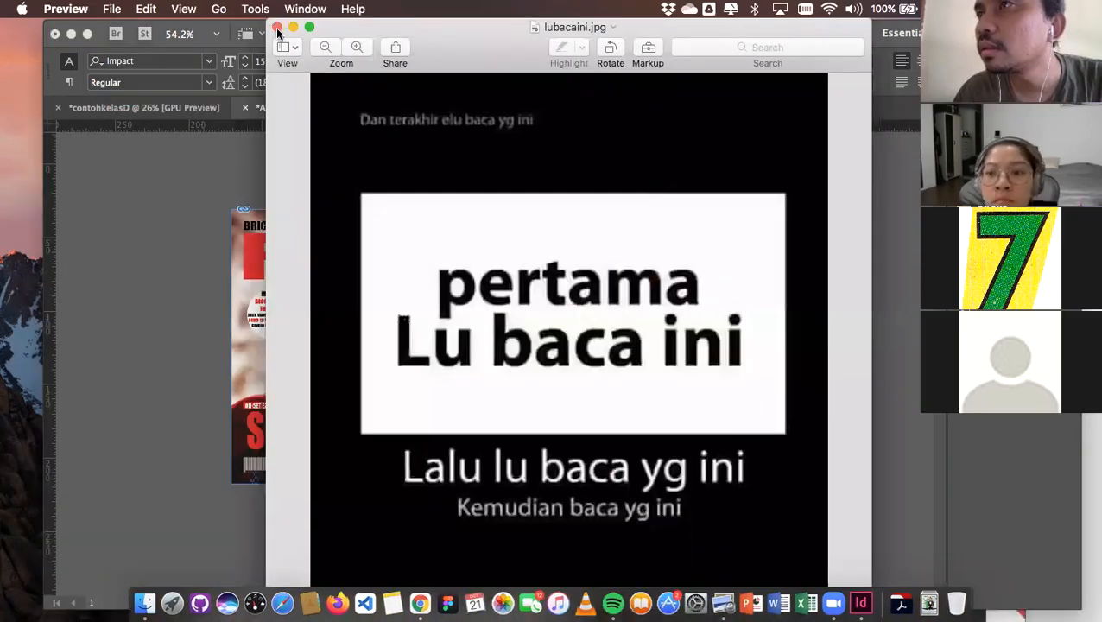
left_click(276, 28)
double_click(399, 275)
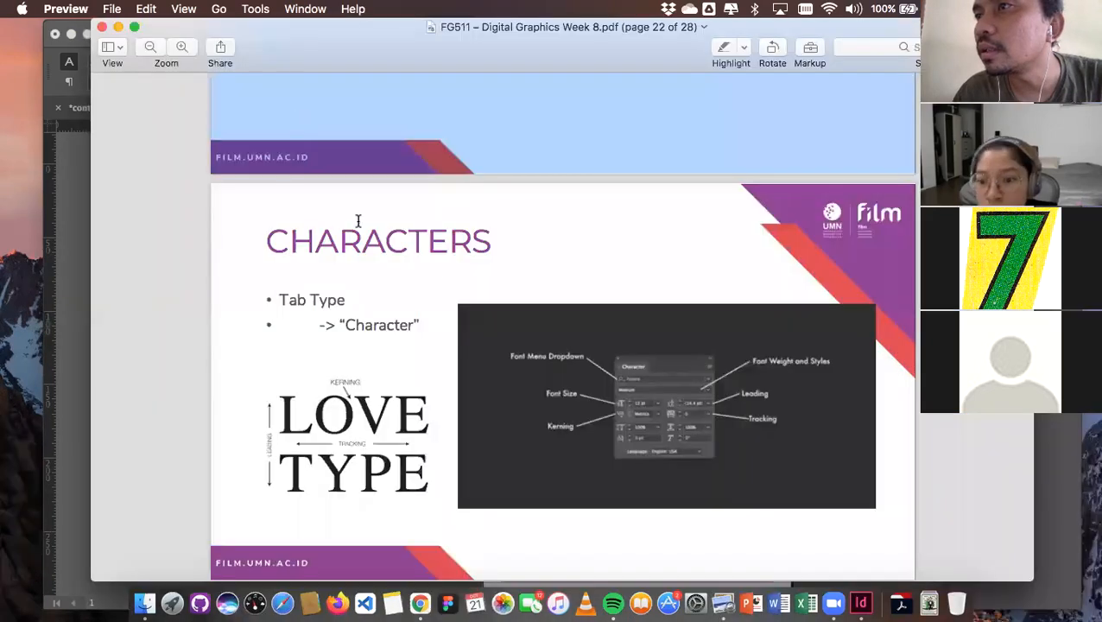
scroll(386, 400, "up", 3)
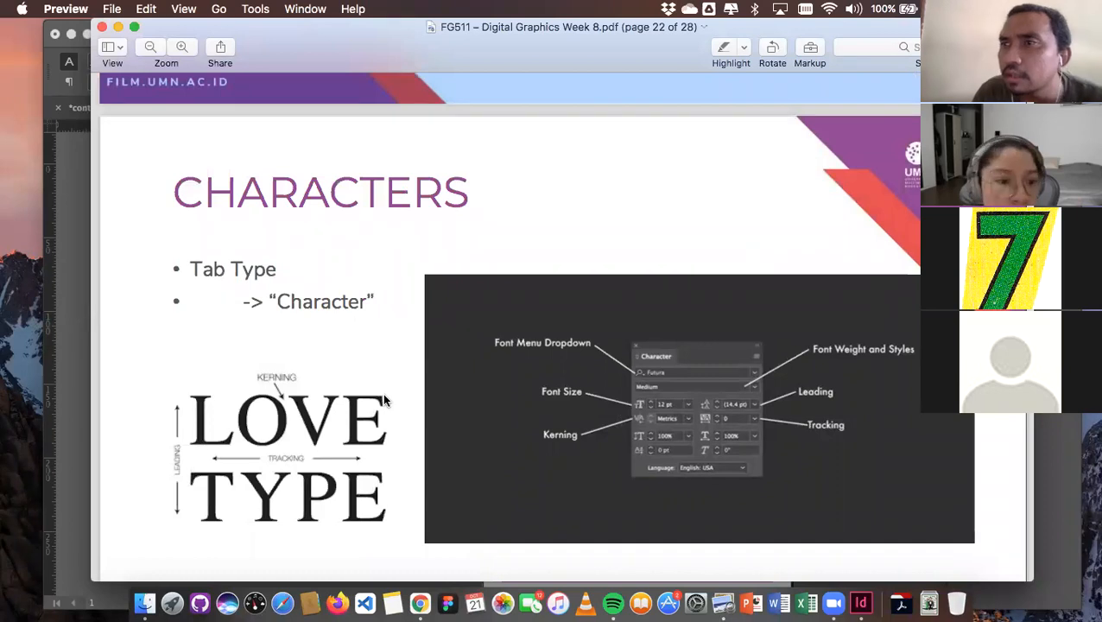
scroll(220, 441, "up", 5)
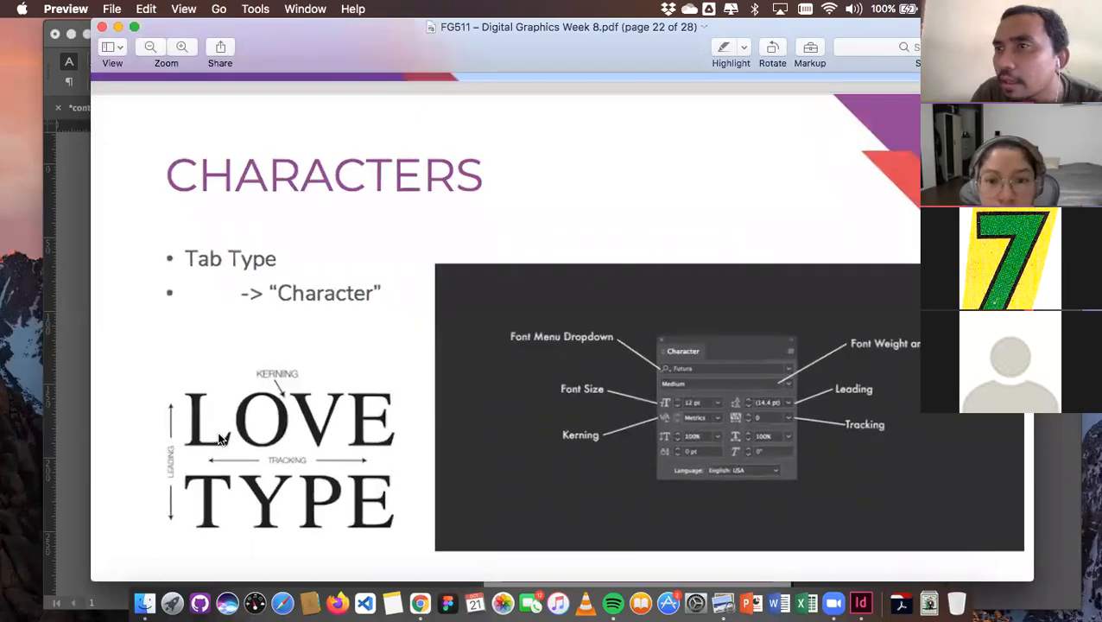
scroll(239, 472, "left", 3)
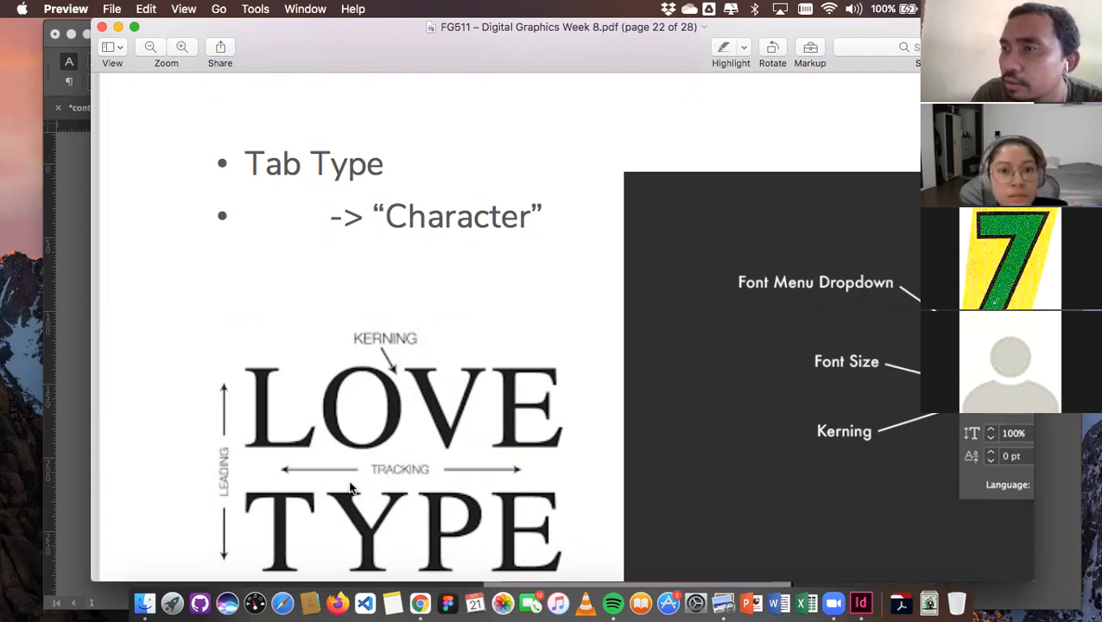
scroll(488, 441, "right", 5)
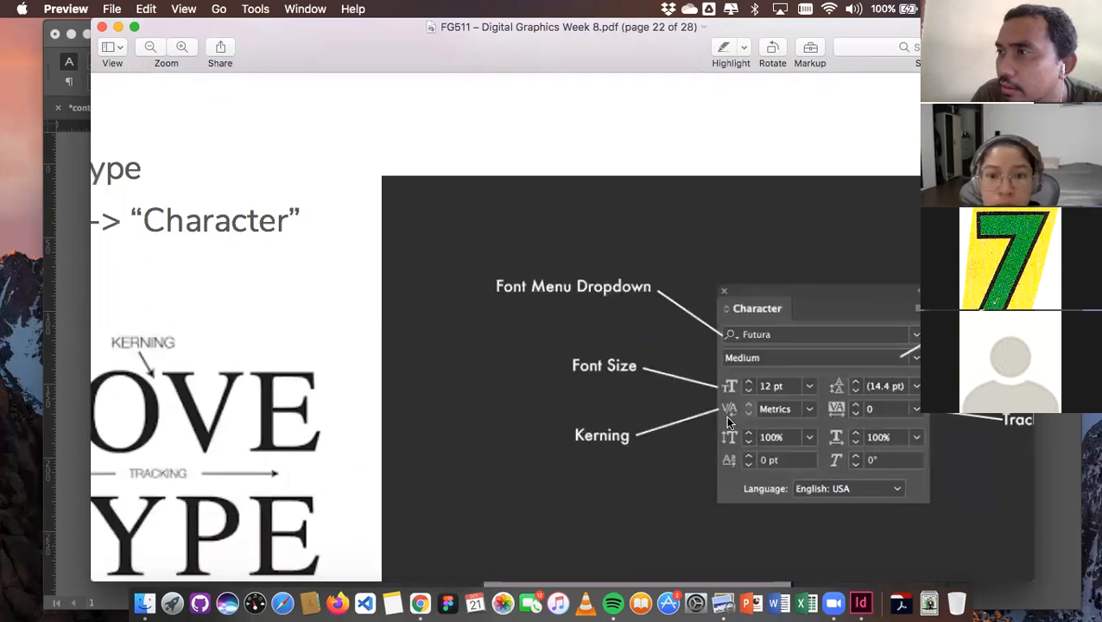
scroll(728, 421, "right", 1)
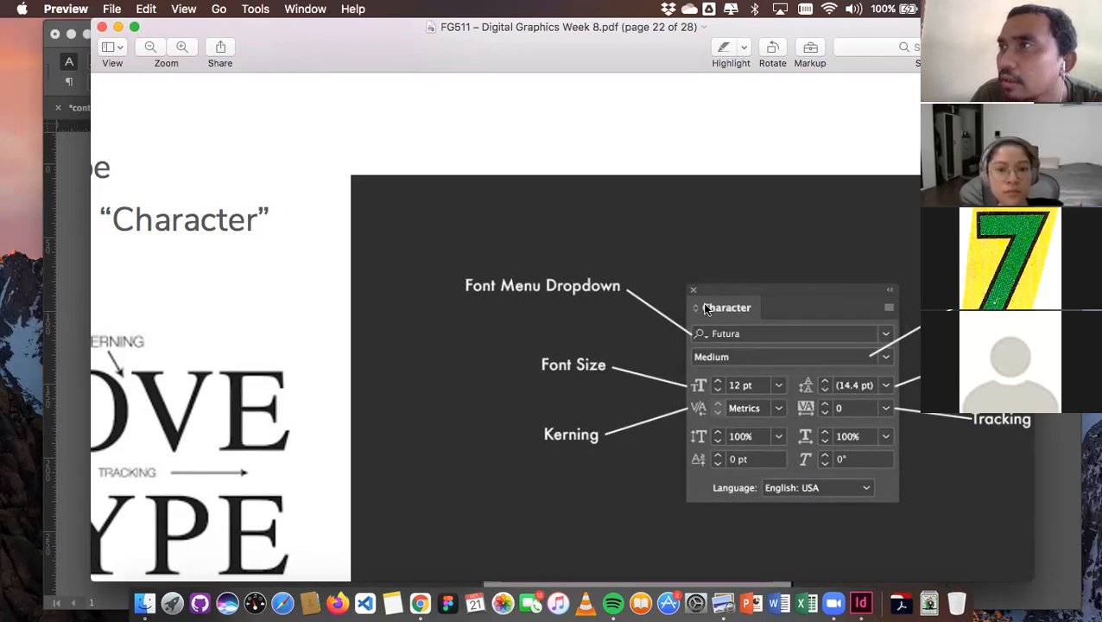
Return to InDesign and set the FILM title's vertical scale to 109% in the Character settings
key("super+Tab")
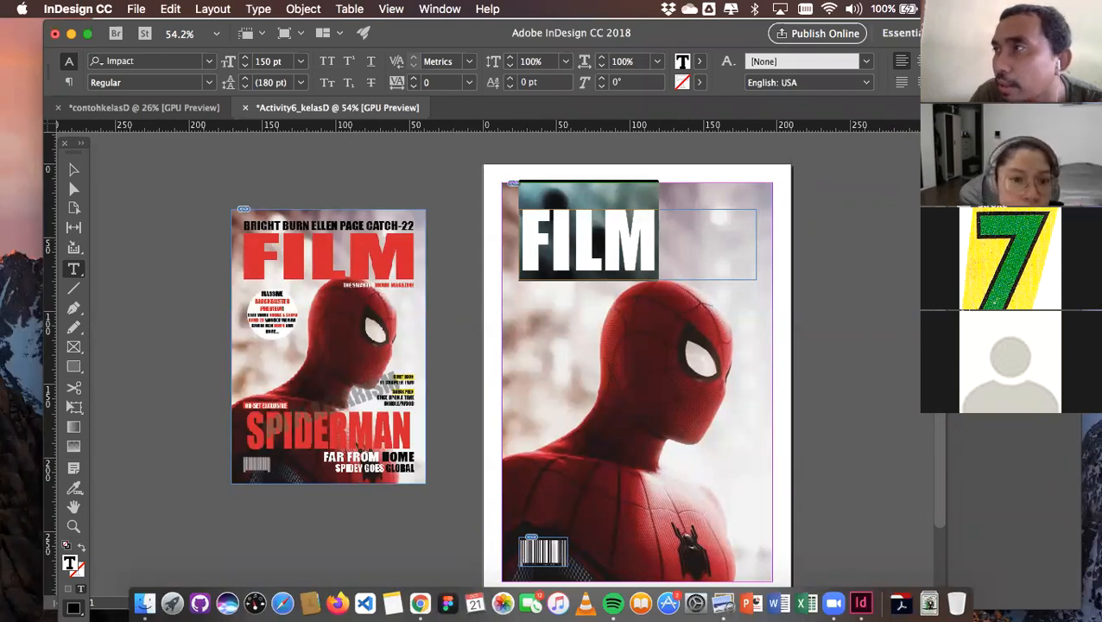
key("super+t")
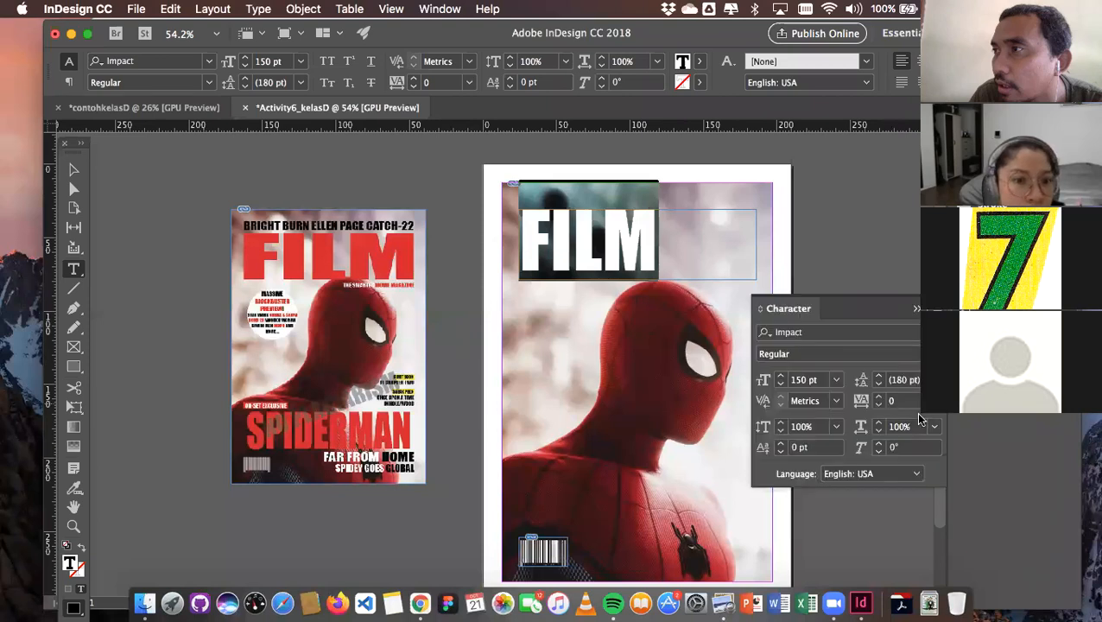
left_click(781, 423)
left_click(783, 424)
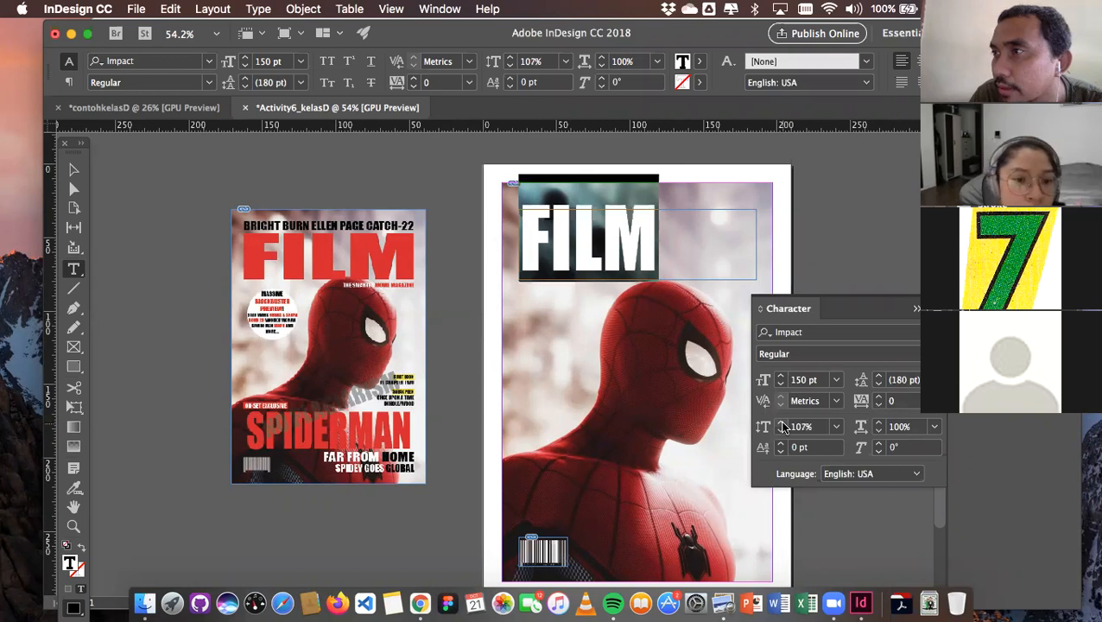
left_click(781, 423)
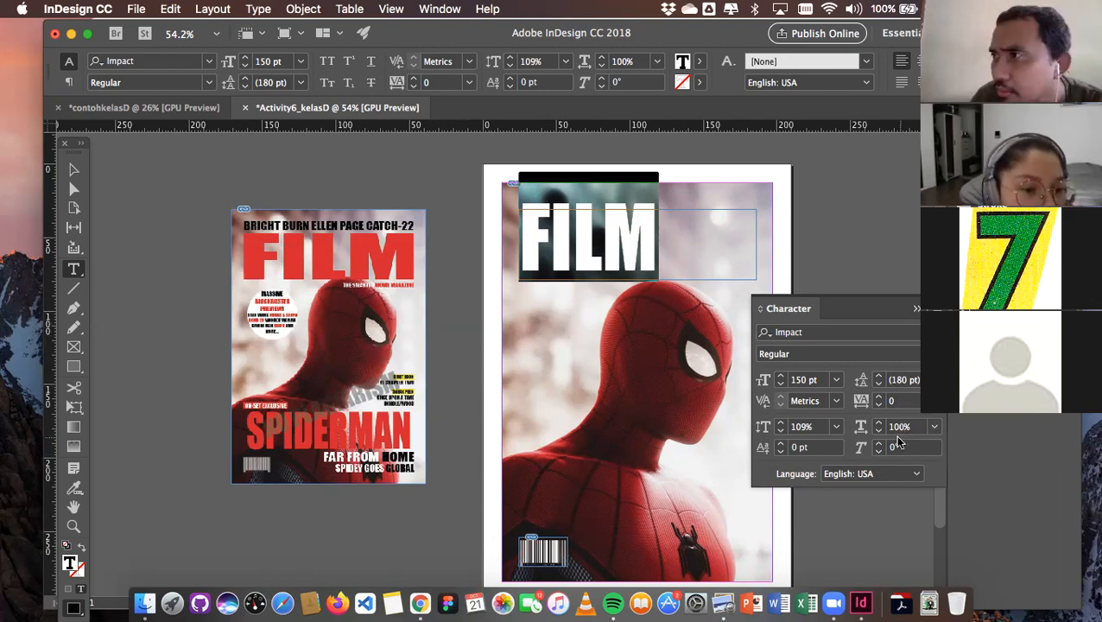
Increase the tracking of the selected FILM title to 310
left_click(877, 396)
left_click(878, 396)
left_click(878, 395)
left_click(877, 395)
left_click(877, 395)
left_click(878, 396)
left_click(877, 395)
left_click(877, 395)
left_click(878, 396)
left_click(877, 396)
left_click(878, 396)
left_click(878, 395)
left_click(877, 396)
left_click(877, 396)
left_click(877, 396)
left_click(877, 396)
left_click(877, 396)
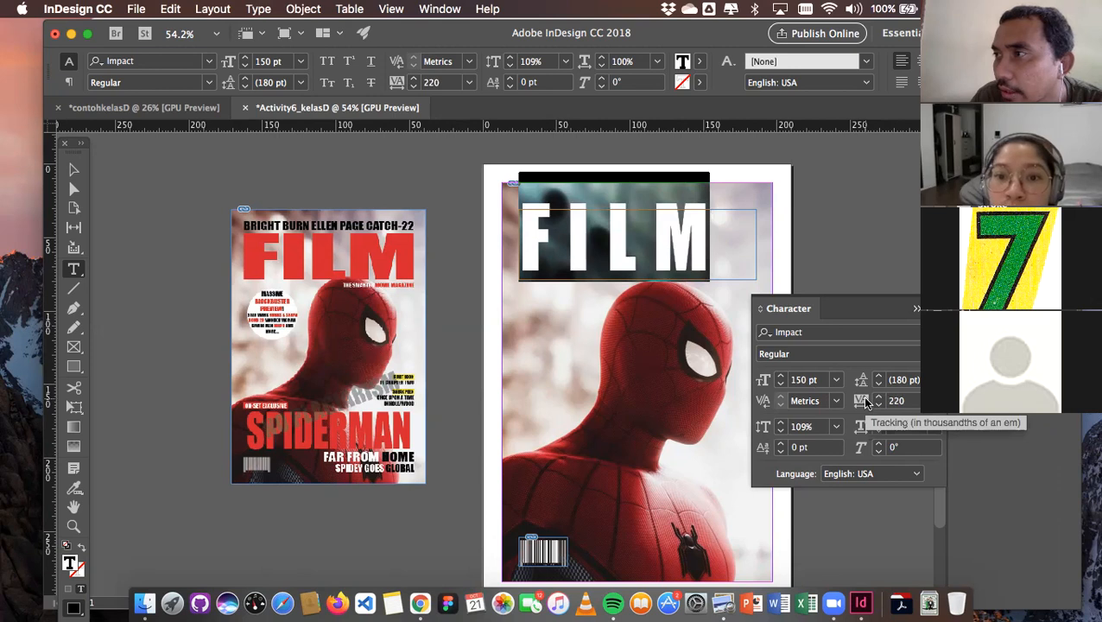
left_click(877, 397)
left_click(877, 396)
left_click(878, 396)
left_click(878, 396)
left_click(877, 397)
left_click(877, 396)
left_click(877, 396)
left_click(877, 397)
left_click(878, 396)
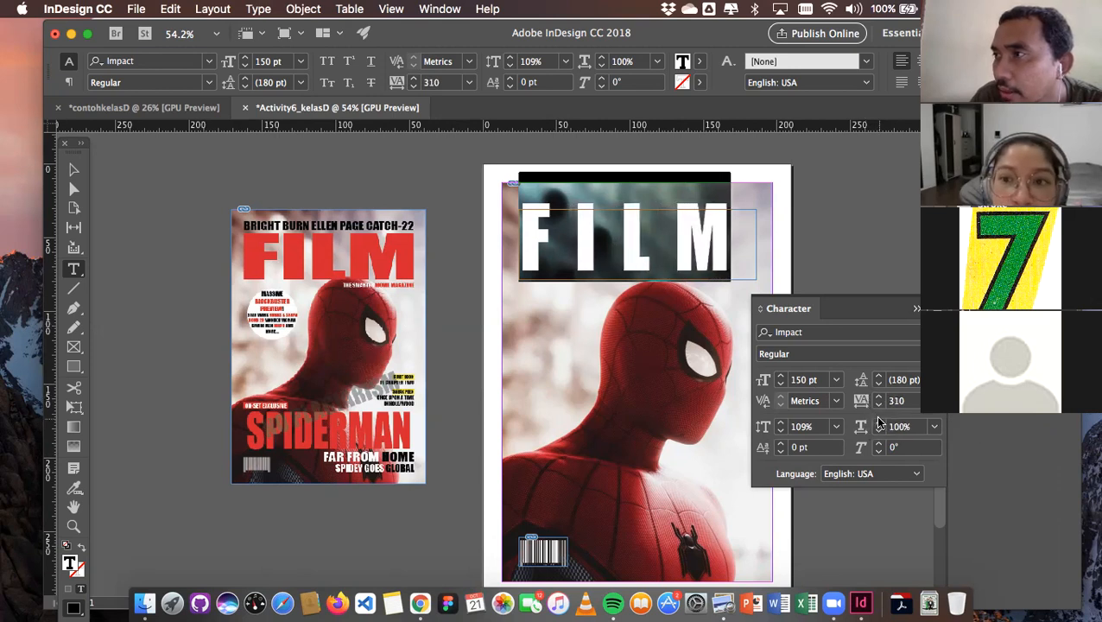
Set the FILM title's horizontal scale to 110%, after trying 113%
left_click(879, 421)
left_click(879, 422)
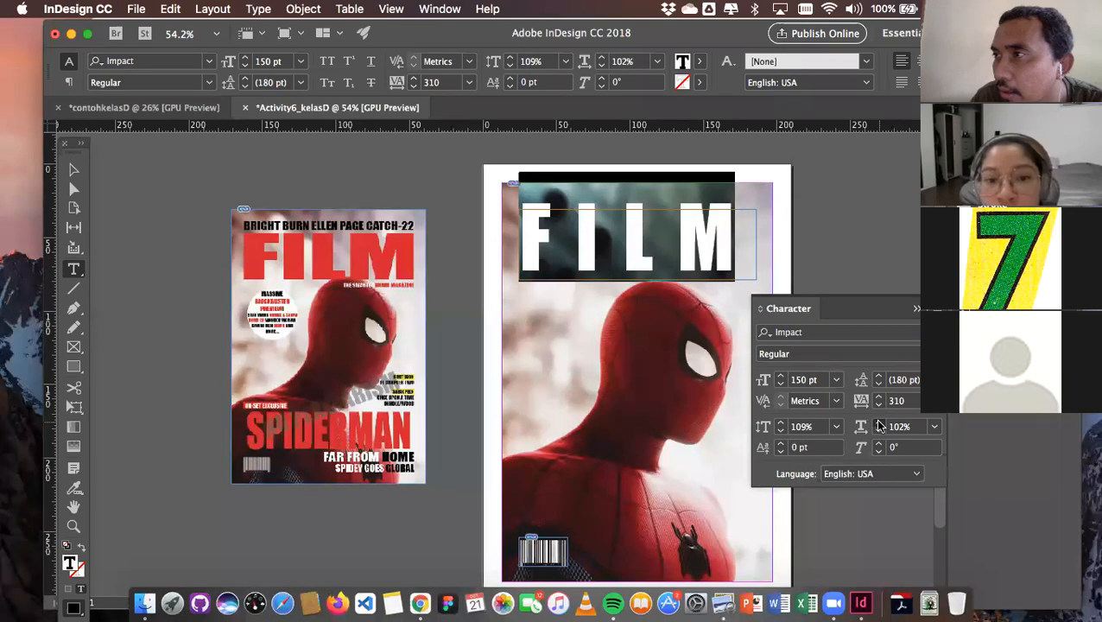
left_click(878, 422)
left_click(878, 421)
left_click(877, 421)
left_click(878, 422)
left_click(878, 422)
left_click(877, 422)
left_click(878, 422)
left_click(877, 422)
left_click(878, 422)
left_click(878, 422)
left_click(877, 423)
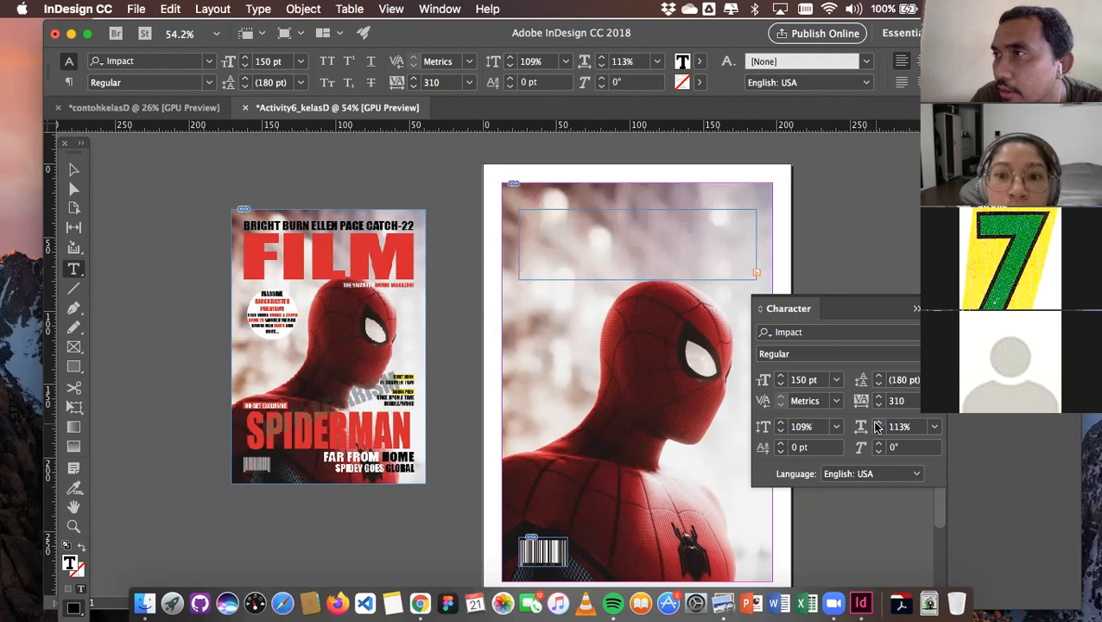
left_click(878, 430)
left_click(878, 430)
left_click(879, 431)
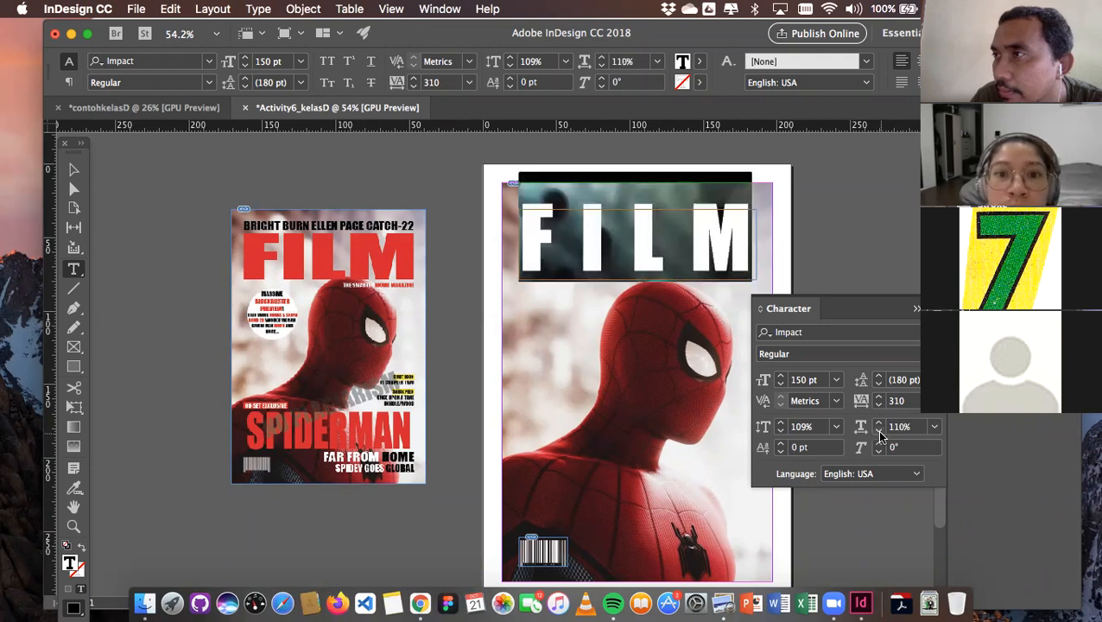
Reduce the FILM title's tracking to 60
left_click(878, 404)
left_click(879, 404)
left_click(878, 404)
left_click(878, 404)
left_click(878, 404)
left_click(878, 404)
left_click(878, 404)
left_click(878, 404)
left_click(878, 405)
left_click(879, 404)
left_click(878, 404)
left_click(878, 404)
left_click(878, 404)
left_click(878, 404)
left_click(878, 404)
left_click(878, 404)
left_click(878, 404)
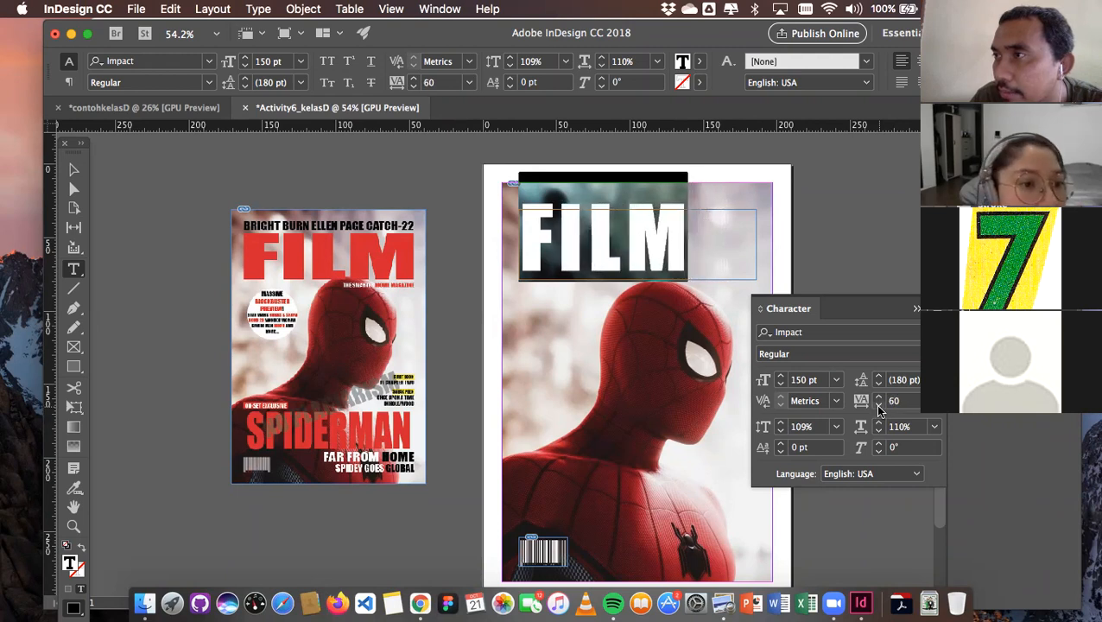
Widen the FILM title to a horizontal scale of 150%, after trying 123%
left_click(879, 423)
left_click(878, 423)
left_click(879, 423)
left_click(878, 424)
left_click(878, 423)
left_click(878, 423)
left_click(878, 423)
left_click(878, 423)
left_click(878, 424)
left_click(878, 423)
left_click(878, 423)
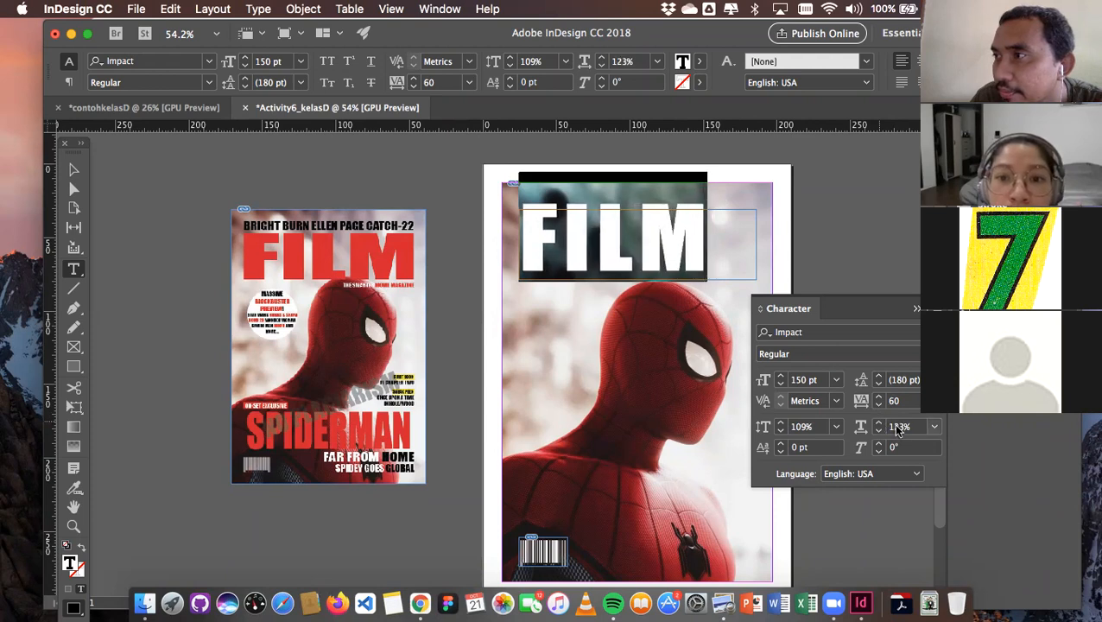
left_click(898, 428)
type("15")
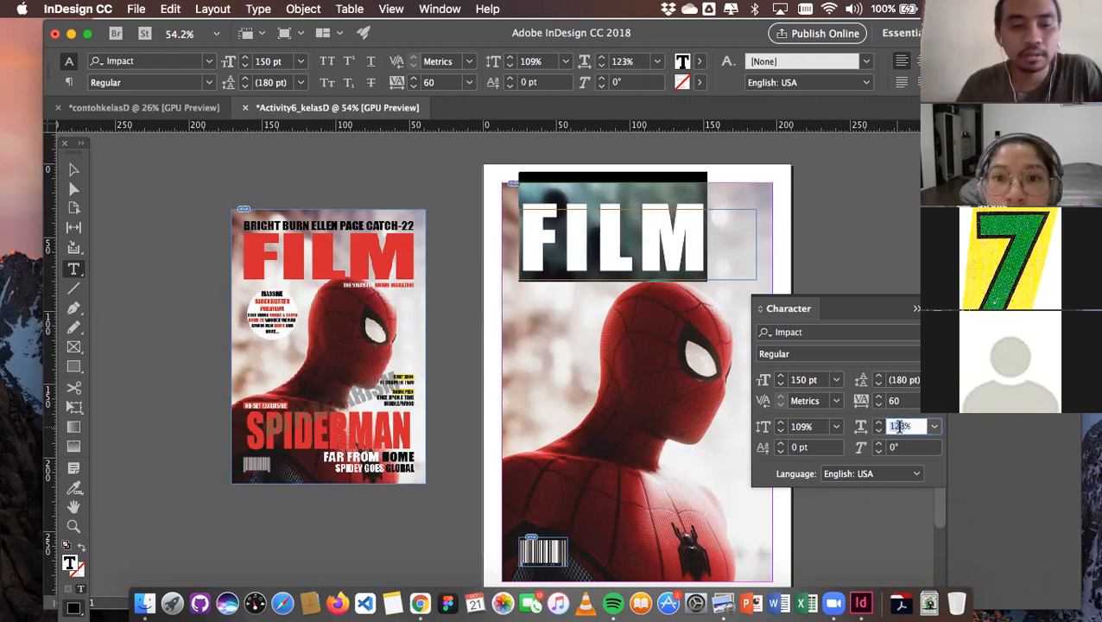
type("0")
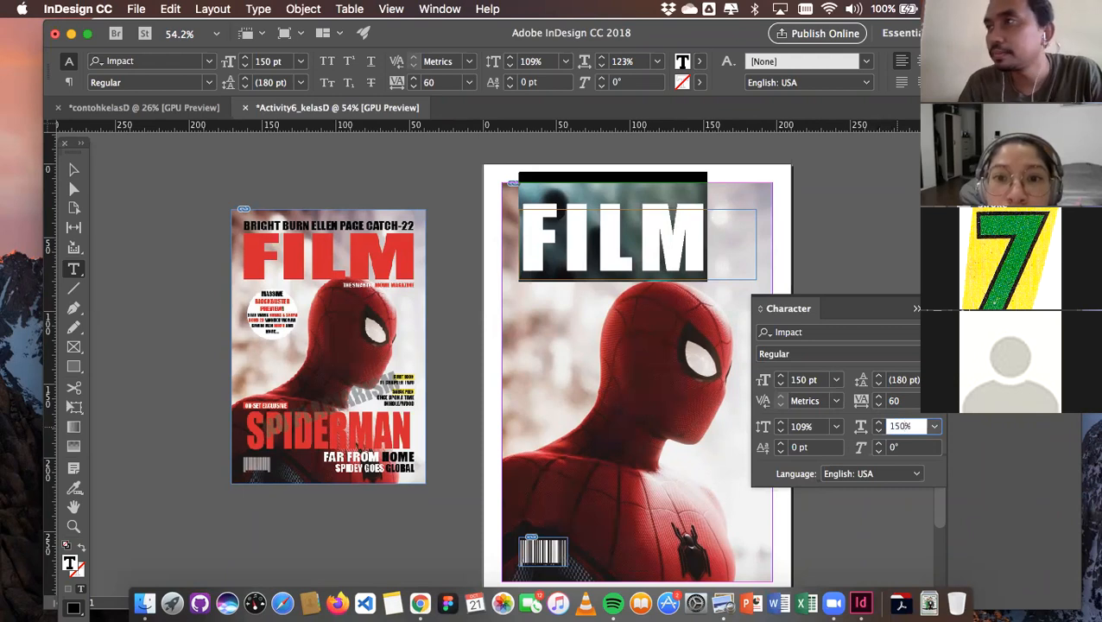
key("Return")
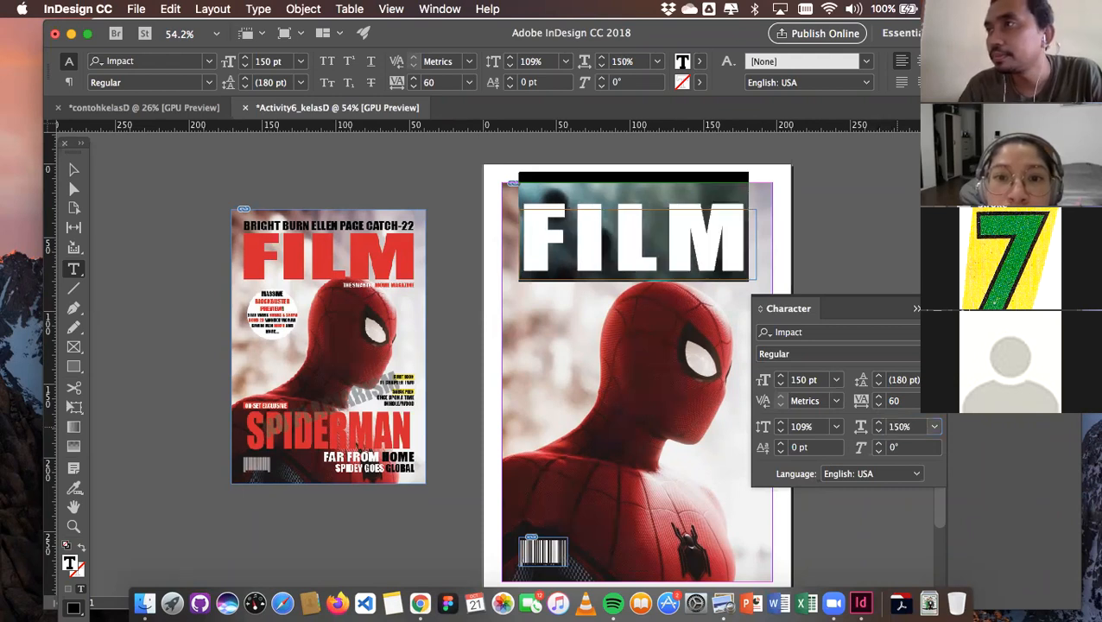
Set the FILM title's vertical scale back to 100%
left_click(780, 430)
left_click(780, 431)
left_click(780, 431)
left_click(780, 430)
left_click(781, 431)
left_click(781, 431)
left_click(781, 431)
left_click(781, 431)
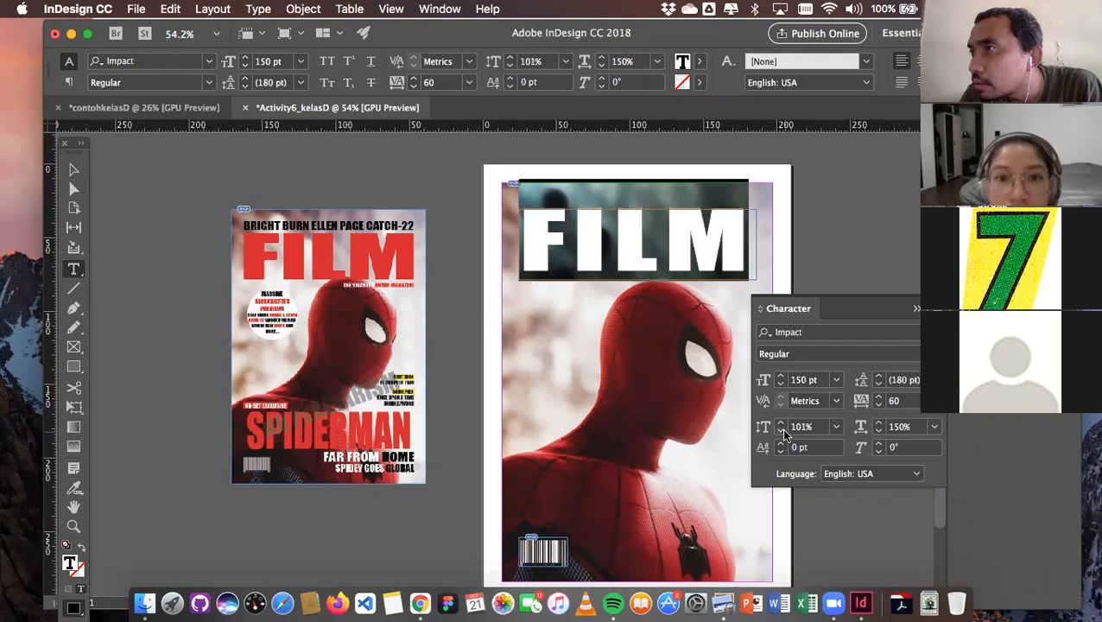
left_click(781, 431)
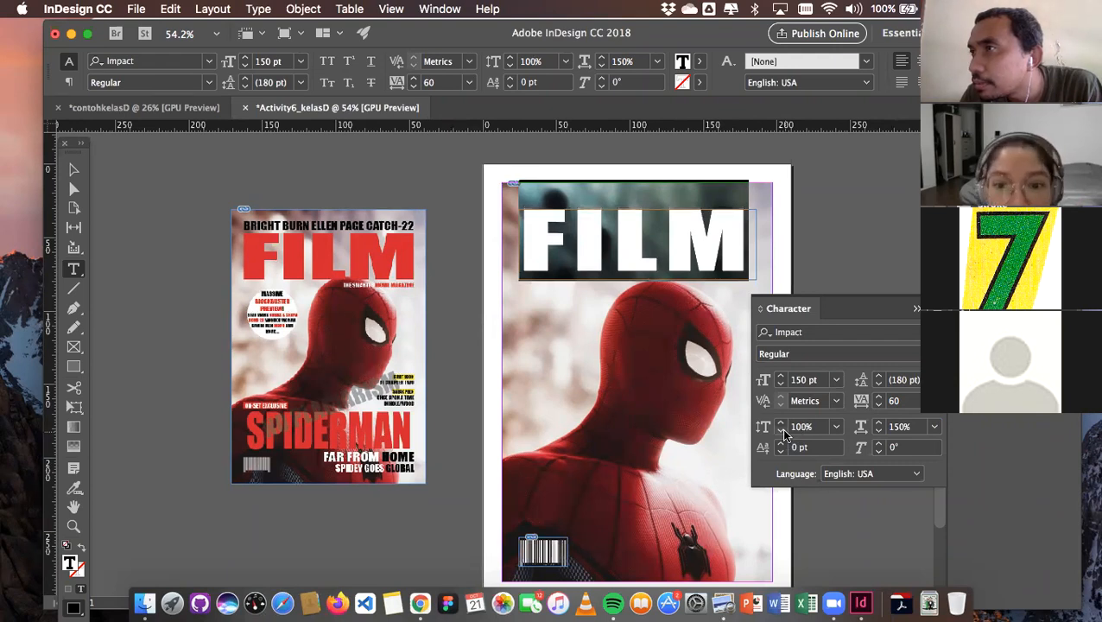
Set the FILM title's tracking to 80, after trying 90
left_click(879, 397)
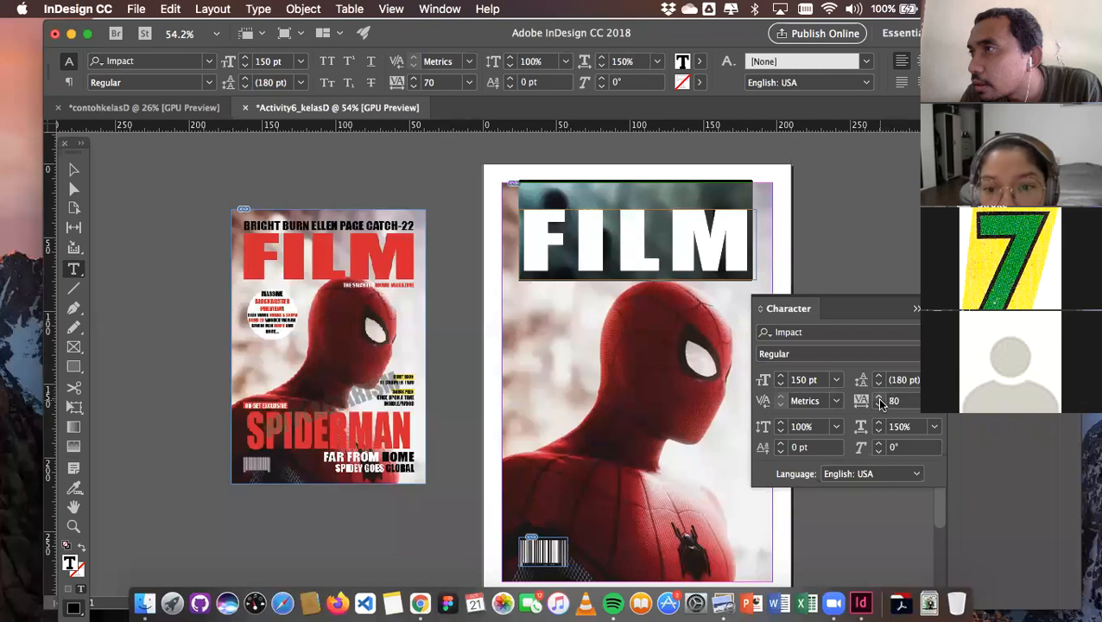
left_click(880, 397)
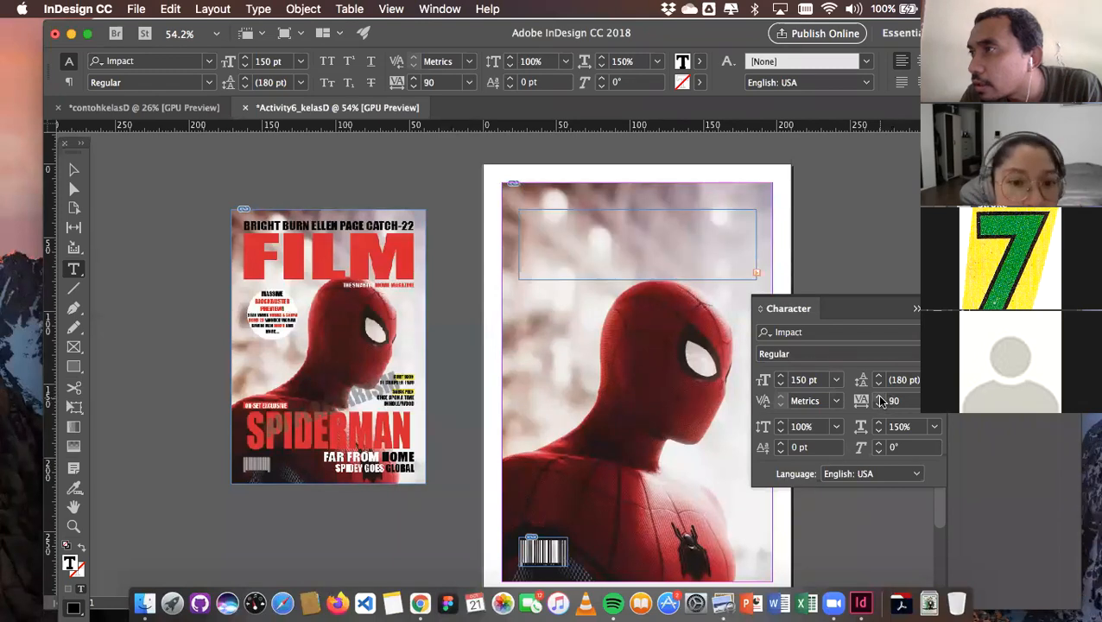
left_click(879, 405)
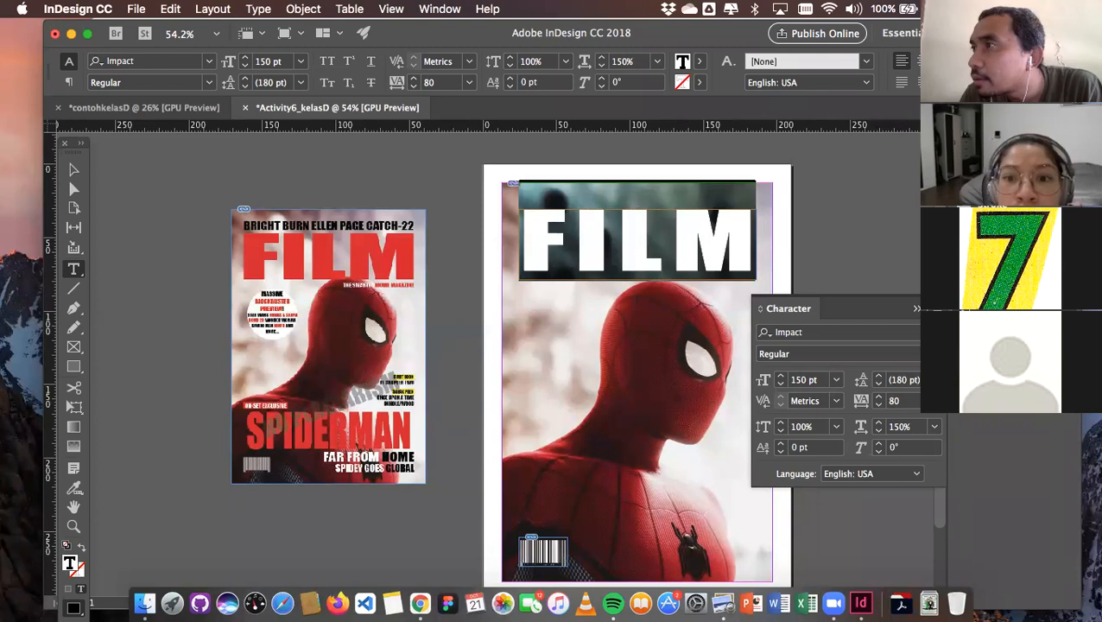
Color the FILM title with the red swatch C=15 M=100 Y=100 K=0
left_click(980, 224)
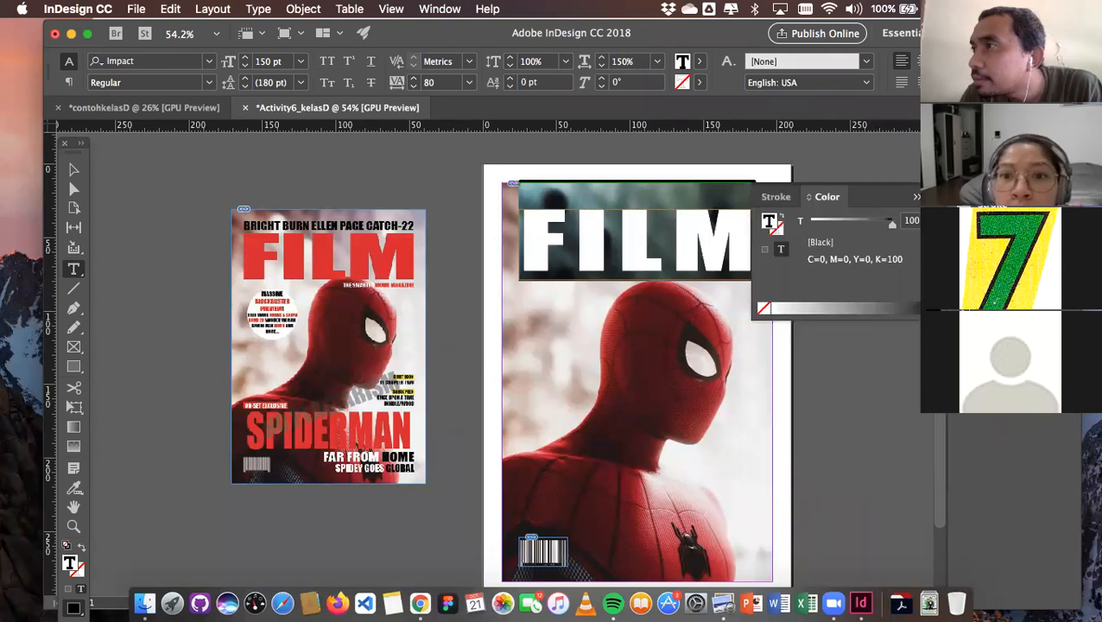
left_click(979, 257)
left_click(774, 359)
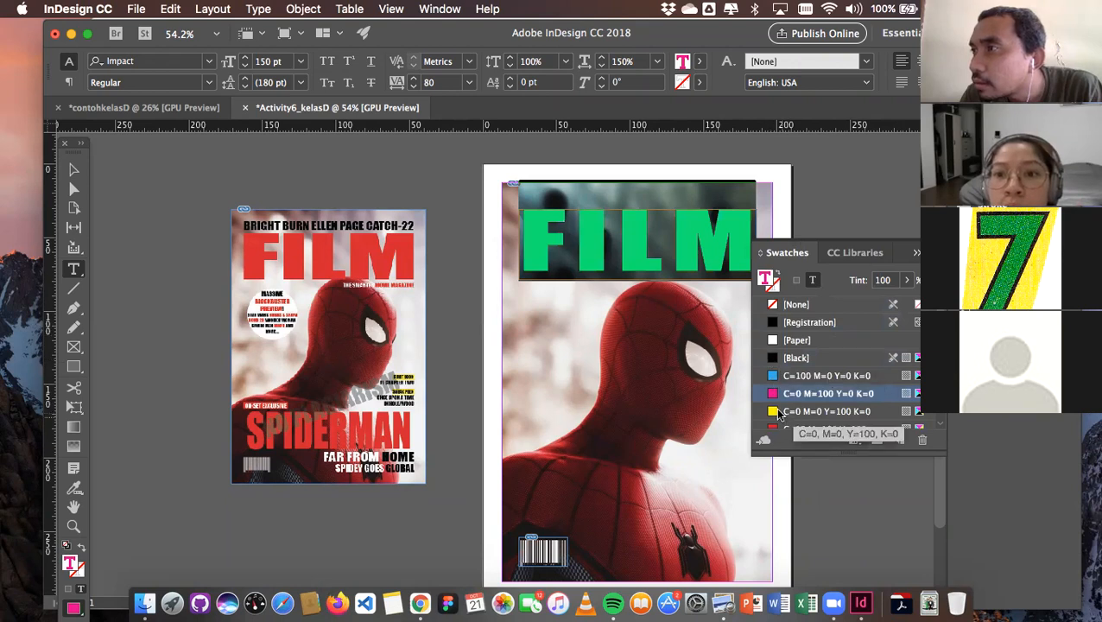
scroll(778, 413, "down", 1)
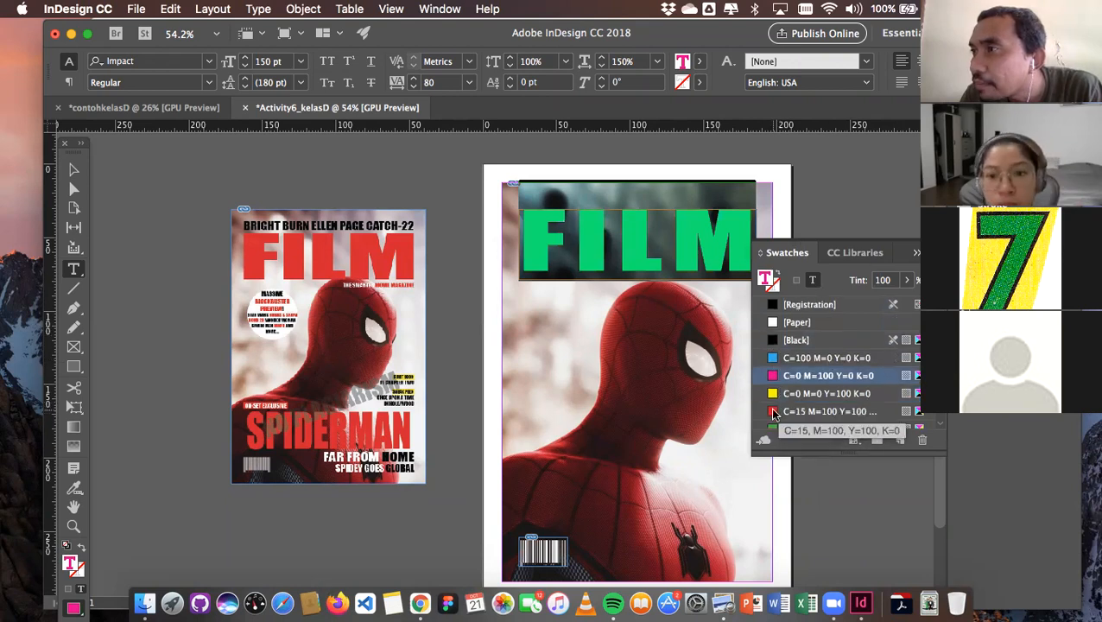
left_click(780, 411)
left_click(915, 255)
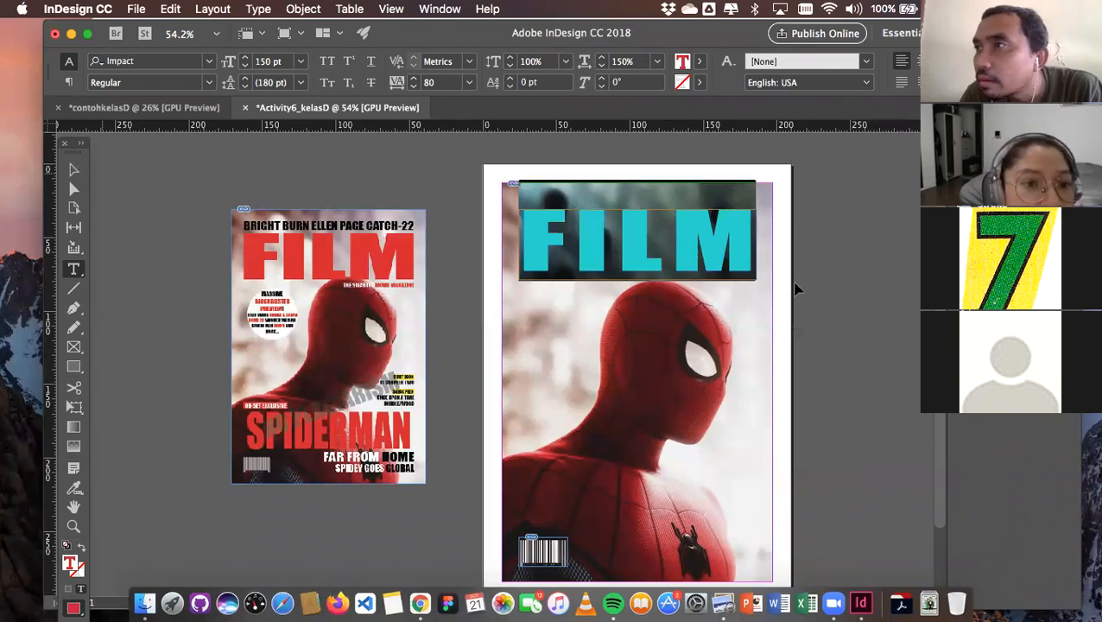
Move the FILM title's frame slightly down to about Y 36.75 mm, then show the Character settings and deselect the frame
key("Escape")
left_click_drag(682, 245, 681, 254)
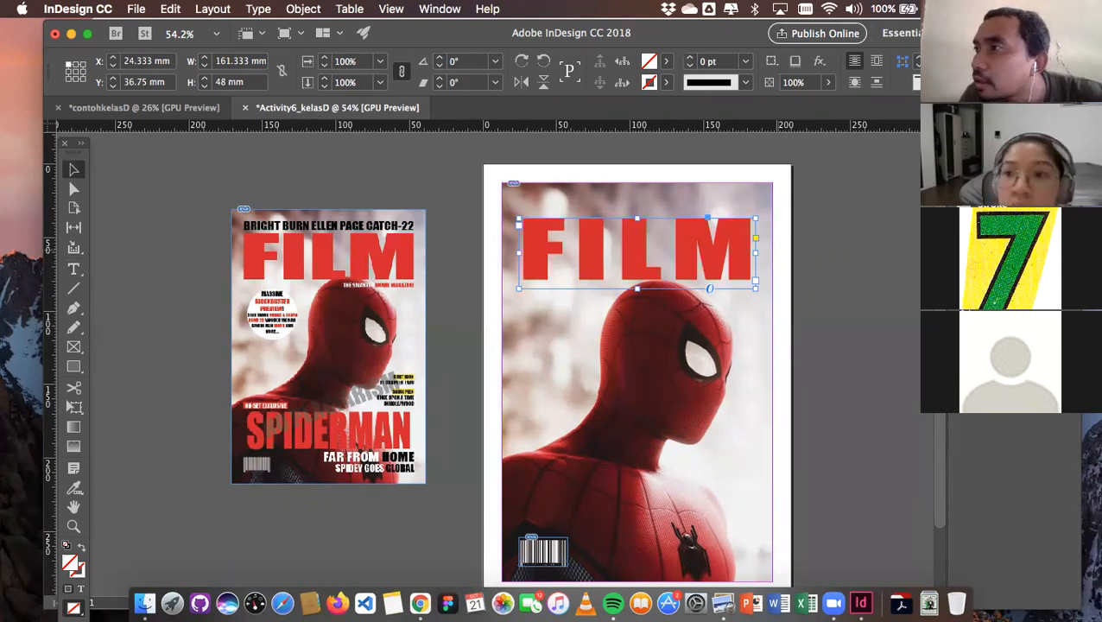
key("super+t")
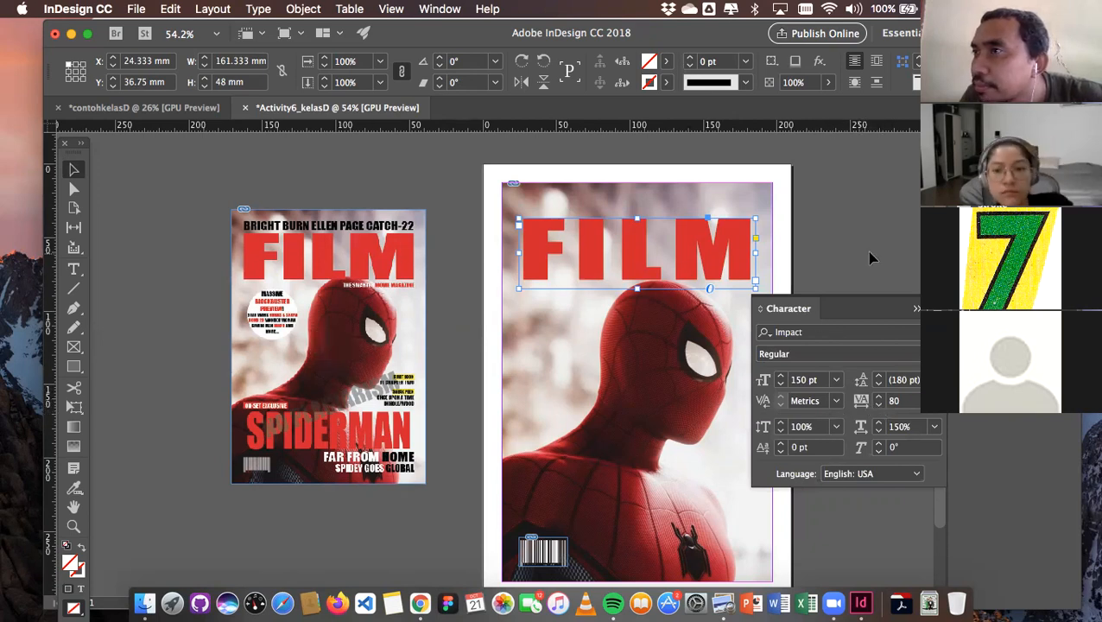
left_click(442, 227)
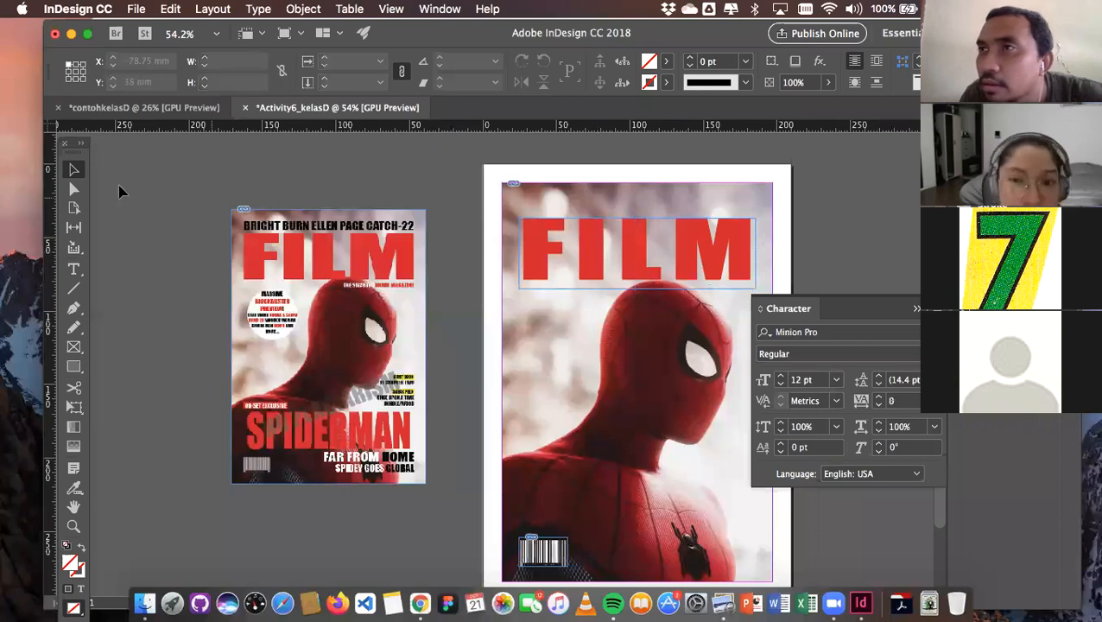
Draw a text frame about 161 by 11.5 mm above the FILM title and enter "BRIGHT BURN ELLEN PAGE CATCH-22" in it
left_click(73, 269)
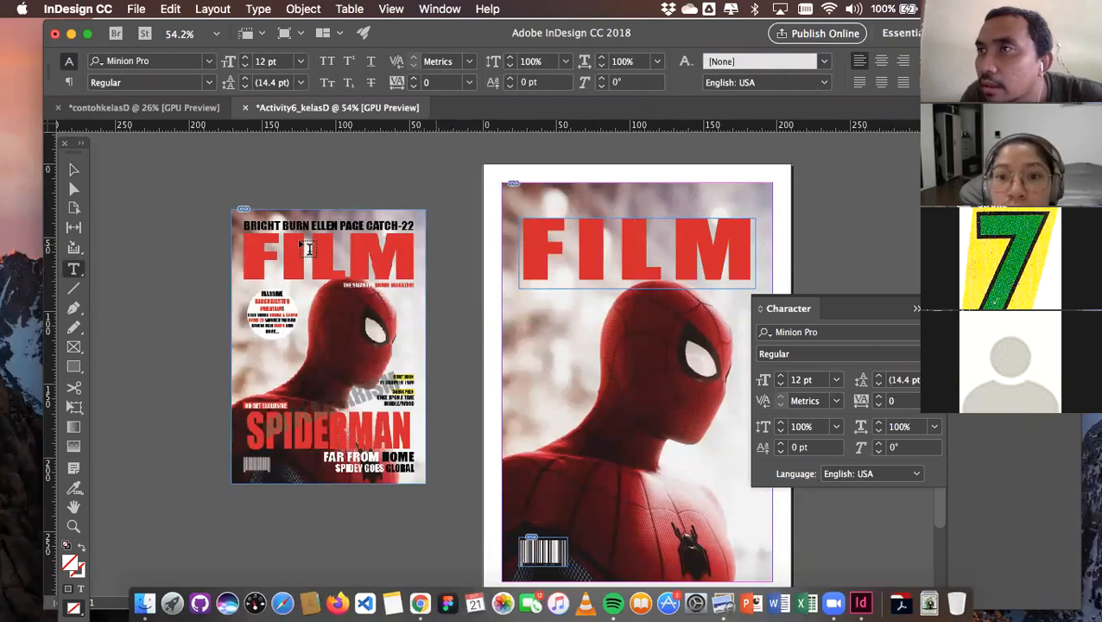
scroll(294, 248, "up", 2)
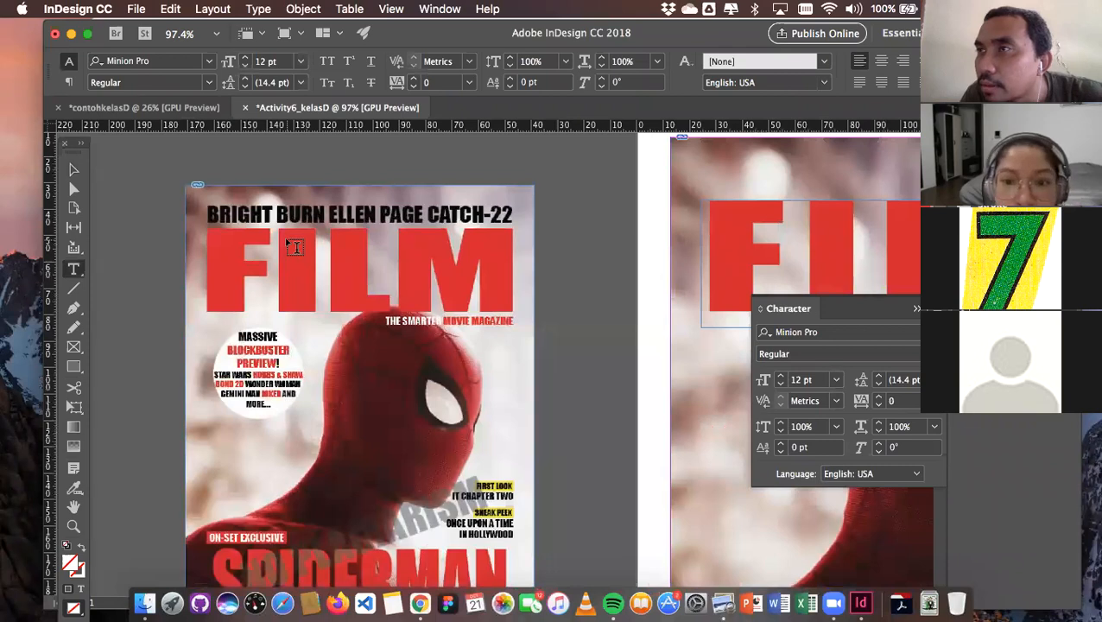
scroll(294, 248, "right", 5)
scroll(584, 223, "down", 1)
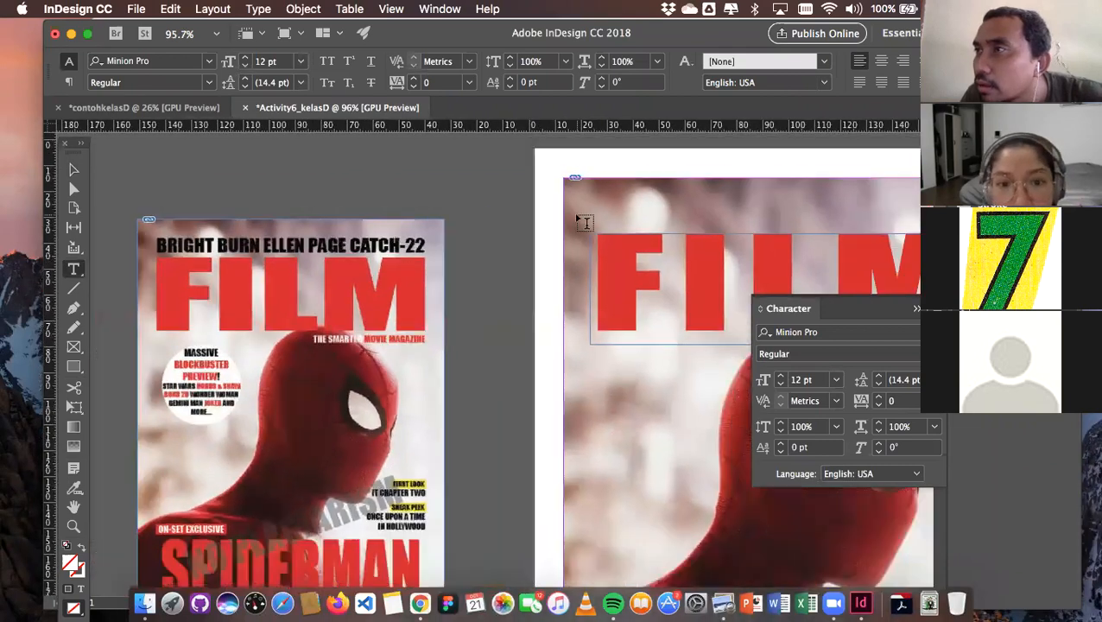
scroll(584, 223, "right", 3)
left_click_drag(493, 171, 860, 200)
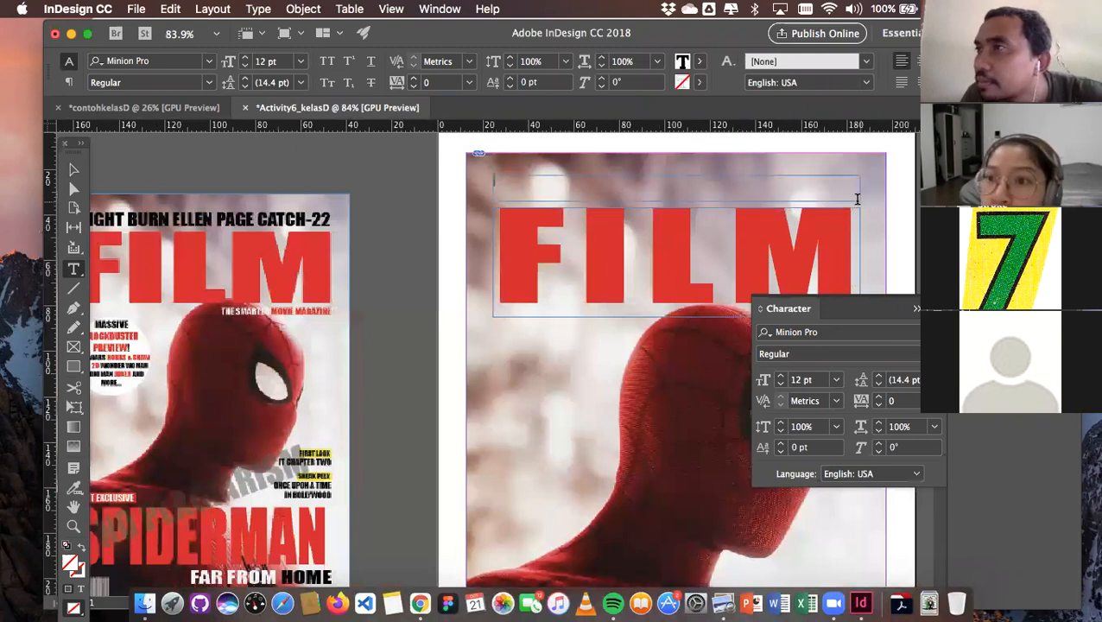
type("BRIGHT BURN ELLEN PAGE CATCH-22")
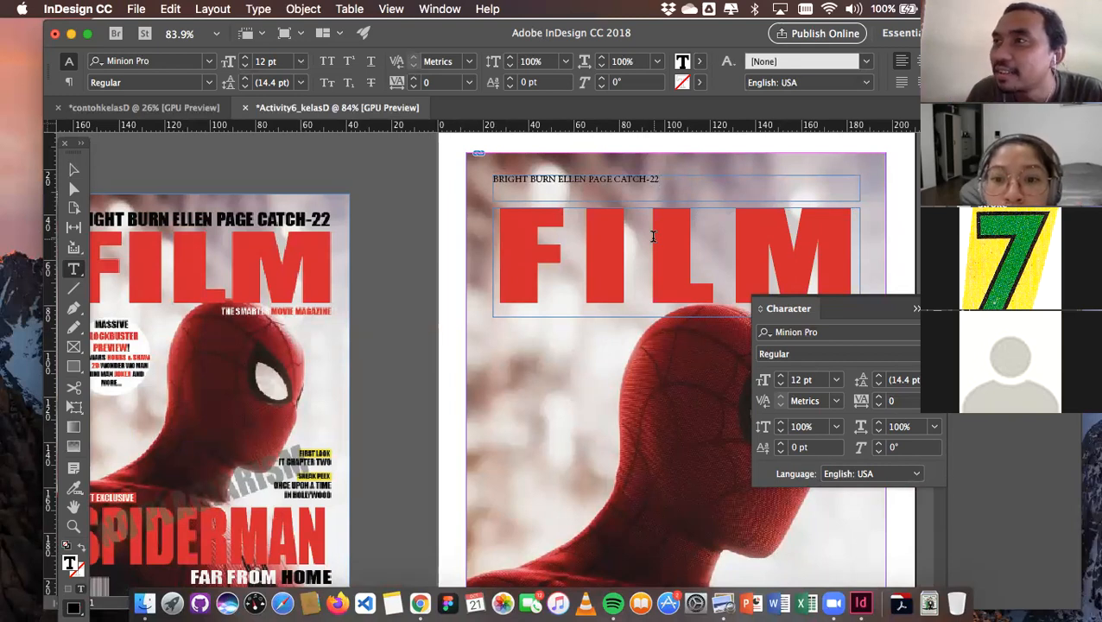
Set the whole BRIGHT BURN headline to the Impact font at 30 pt, after trying 48 pt
key("super+a")
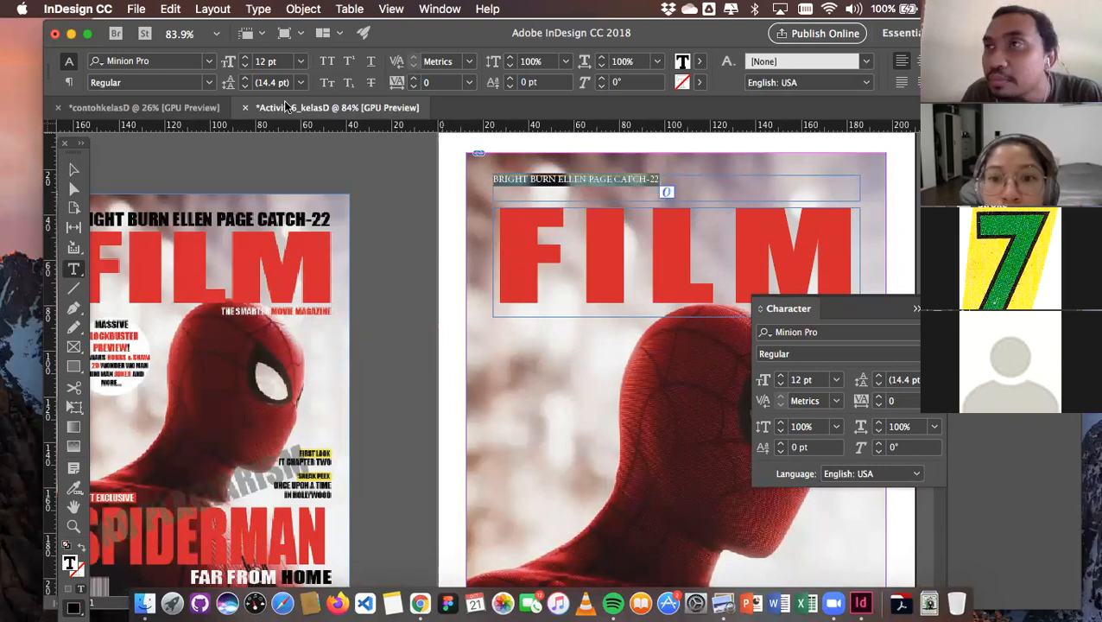
left_click(208, 64)
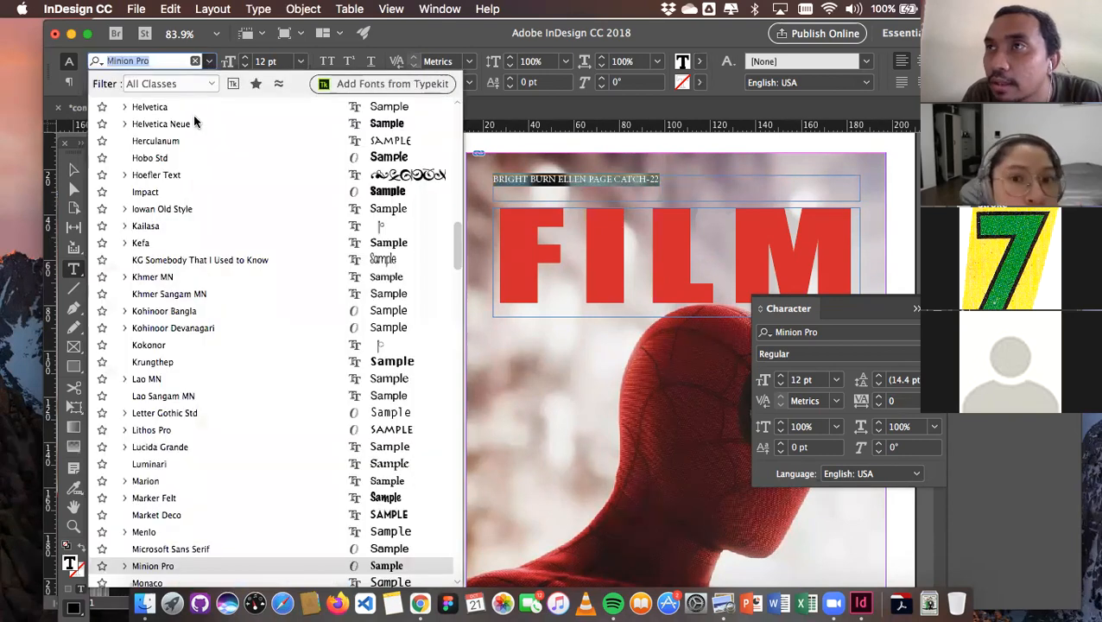
scroll(194, 120, "up", 15)
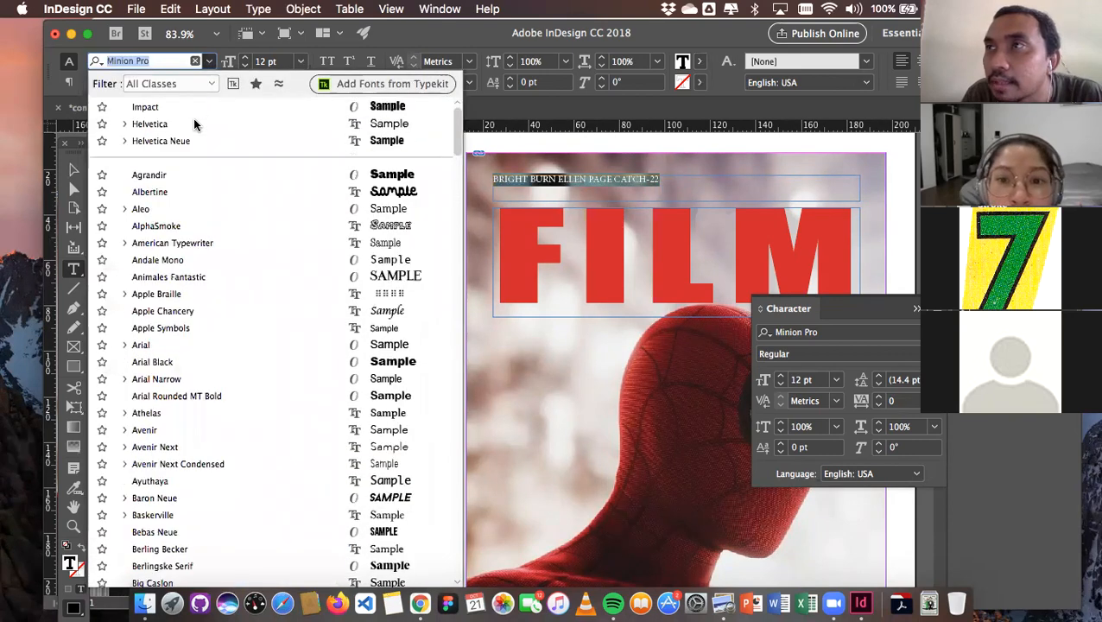
left_click(165, 106)
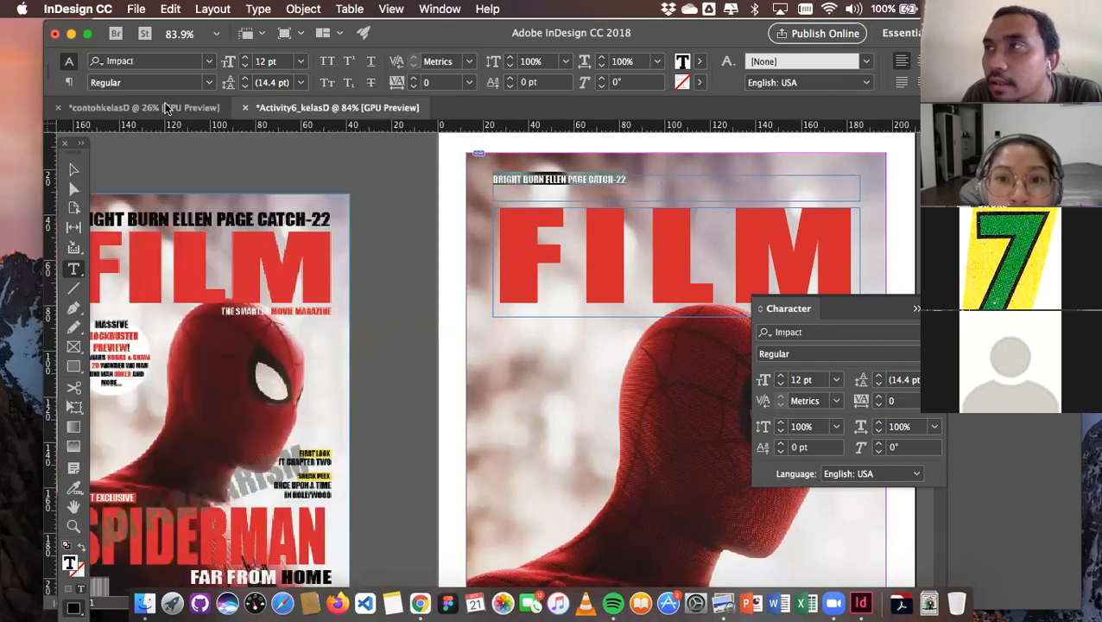
left_click(282, 288)
left_click(299, 62)
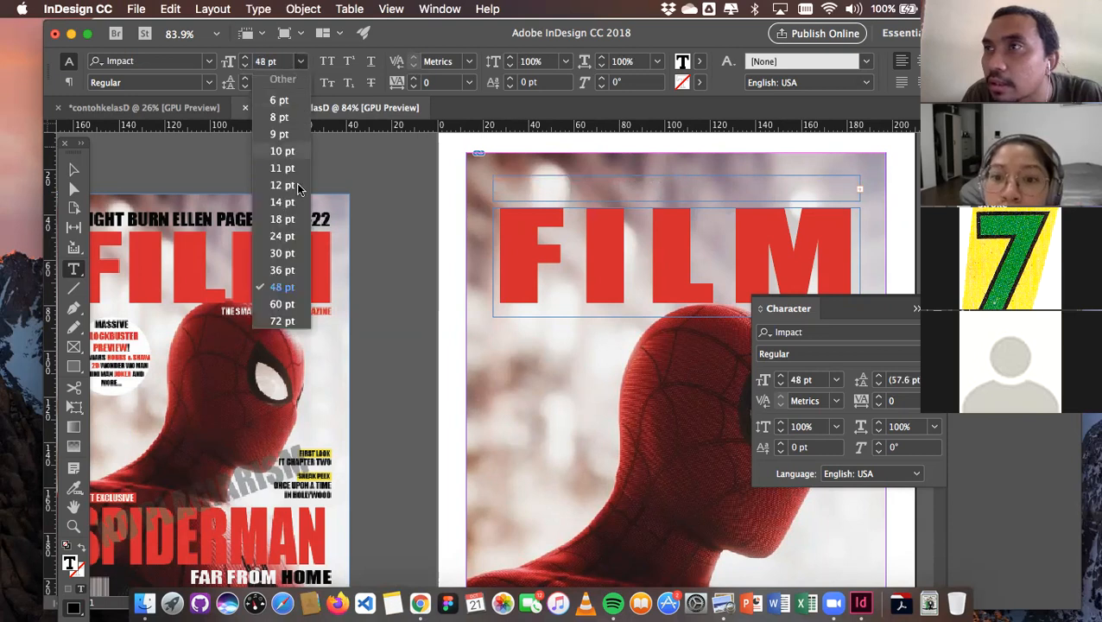
left_click(281, 253)
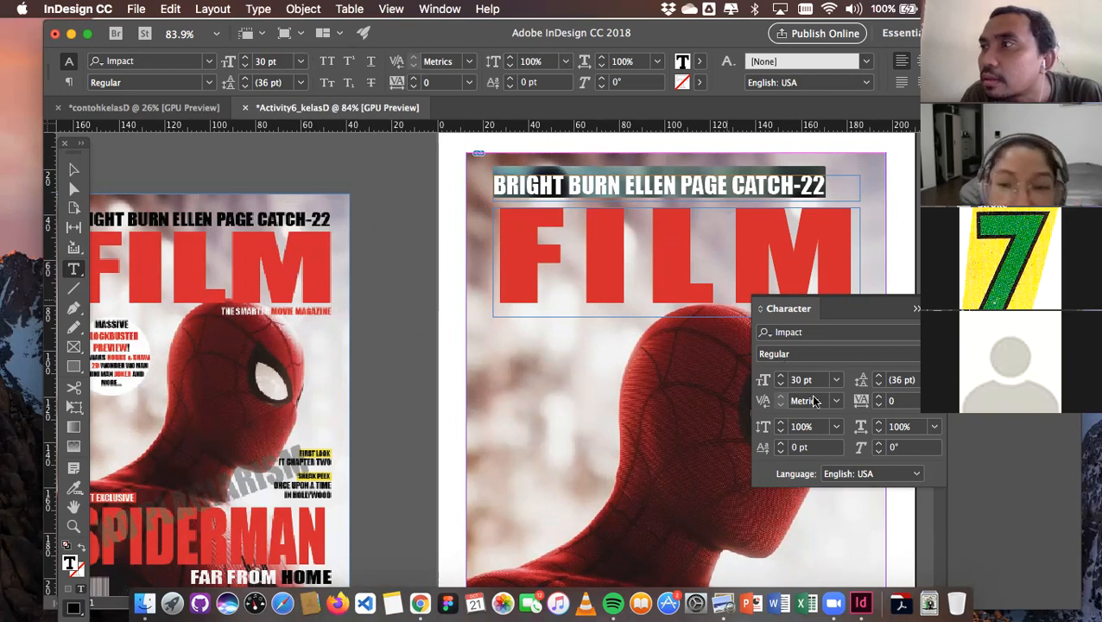
Set the BRIGHT BURN headline's tracking to 40, after trying 50
left_click(878, 396)
left_click(877, 396)
left_click(877, 397)
left_click(877, 397)
left_click(877, 396)
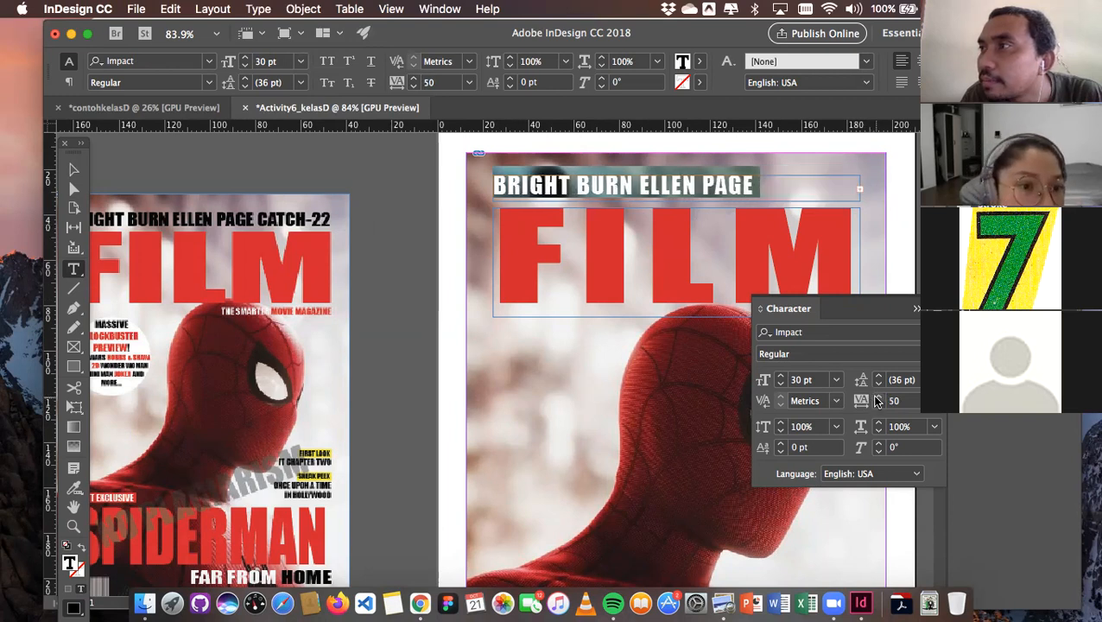
left_click(878, 404)
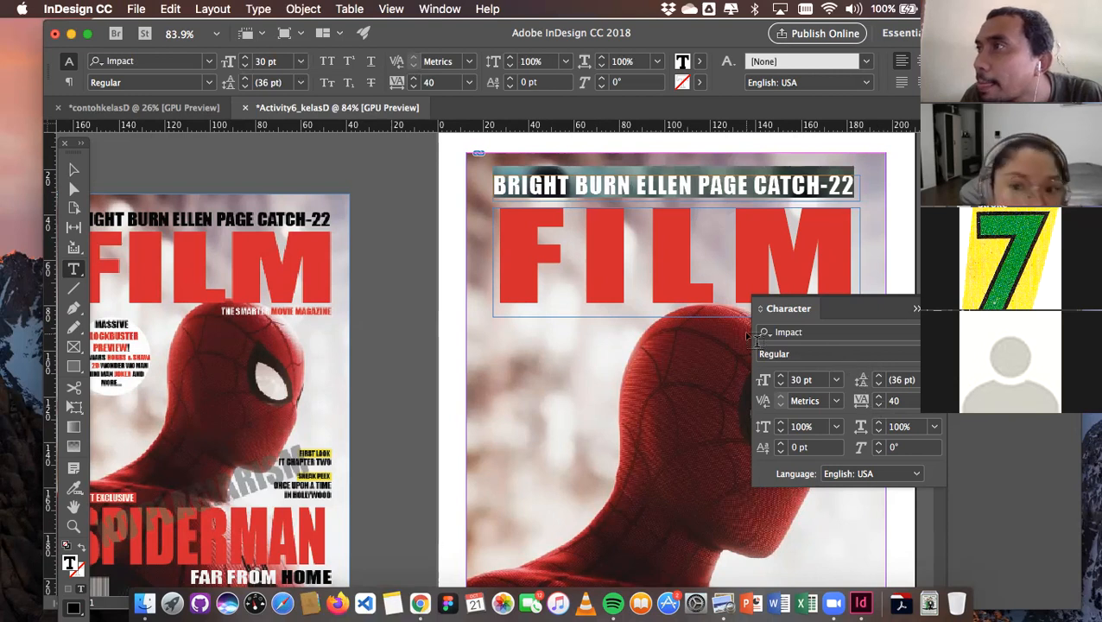
Center the BRIGHT BURN headline within its text frame and deselect it
left_click(921, 61)
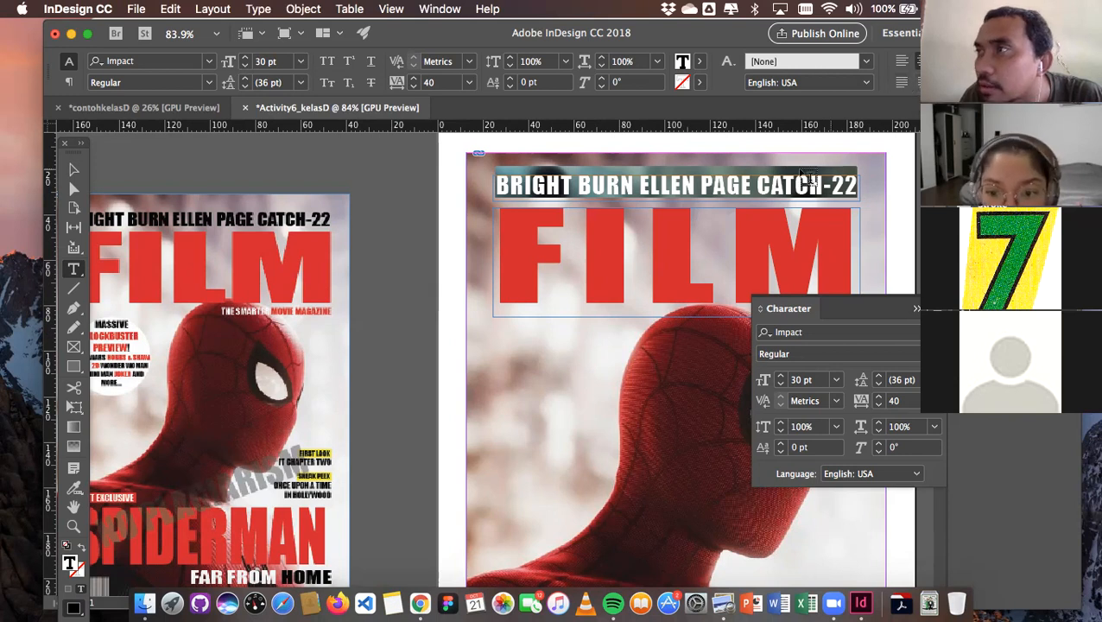
left_click(73, 171)
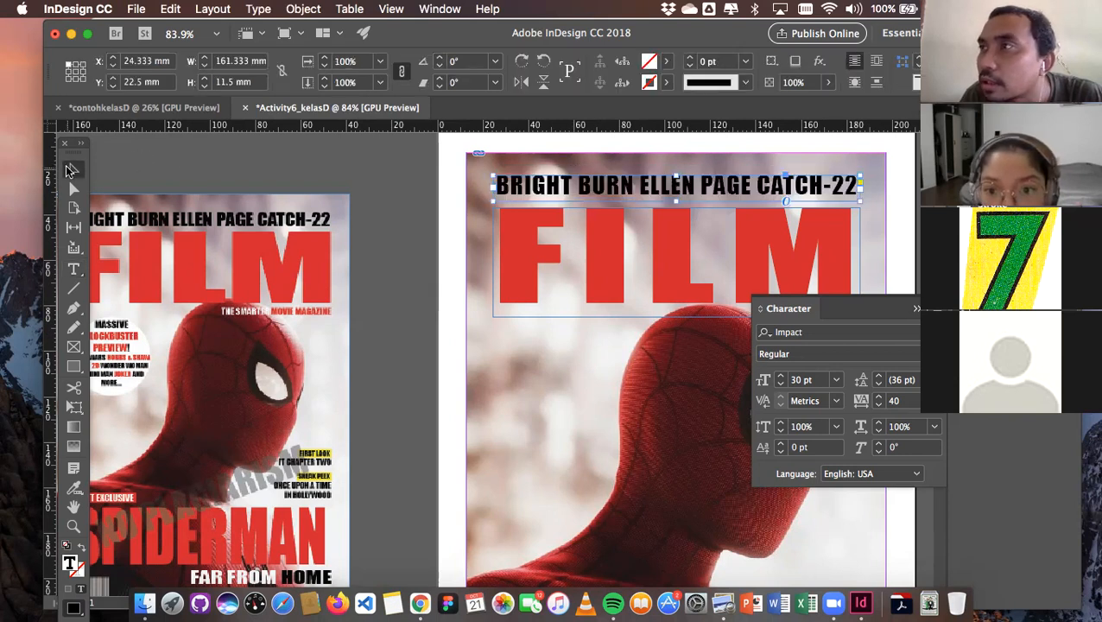
left_click(325, 170)
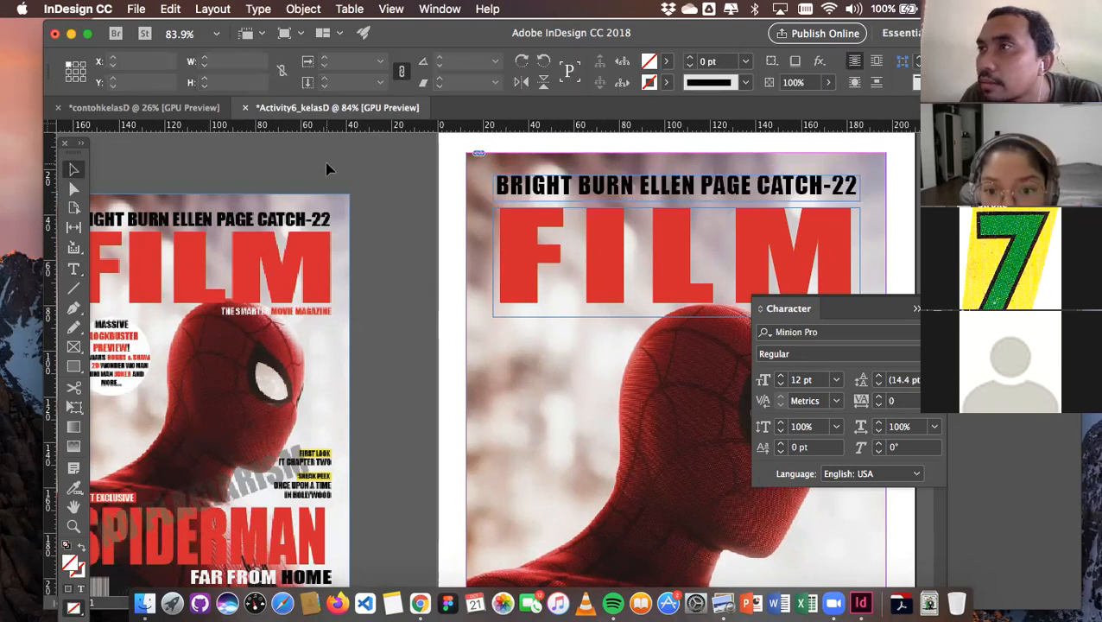
Nudge the "BRIGHT BURN ELLEN PAGE CATCH-22" headline down to about Y 25 mm, just above the FILM title
left_click(607, 193)
key("Down")
key("Down")
key("Down")
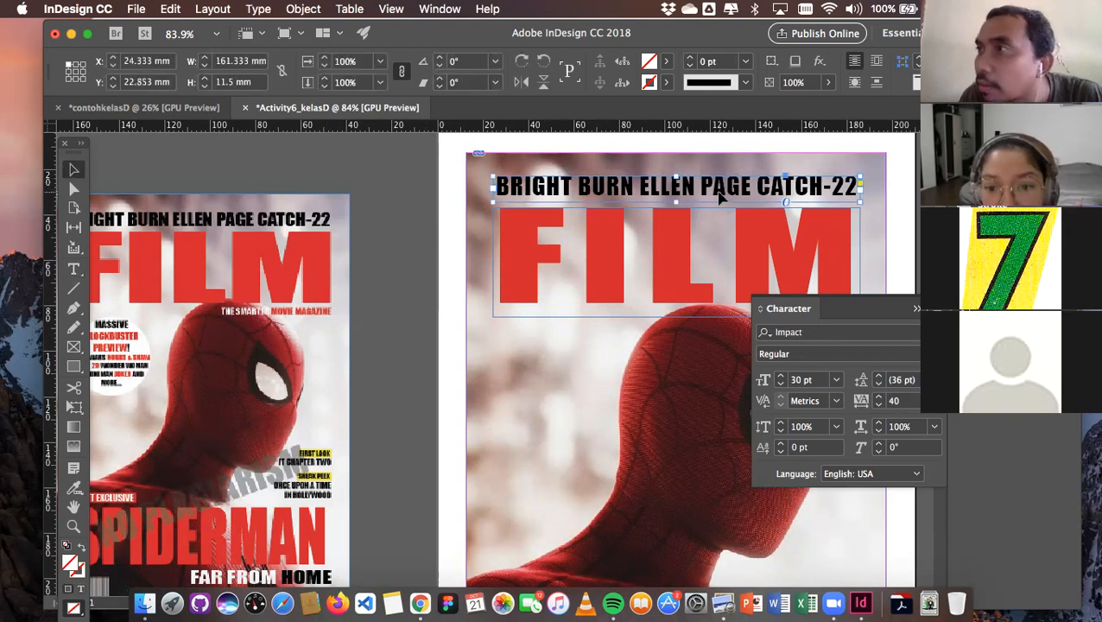
key("Down")
key("Down")
key("Down")
key("Down")
key("Down")
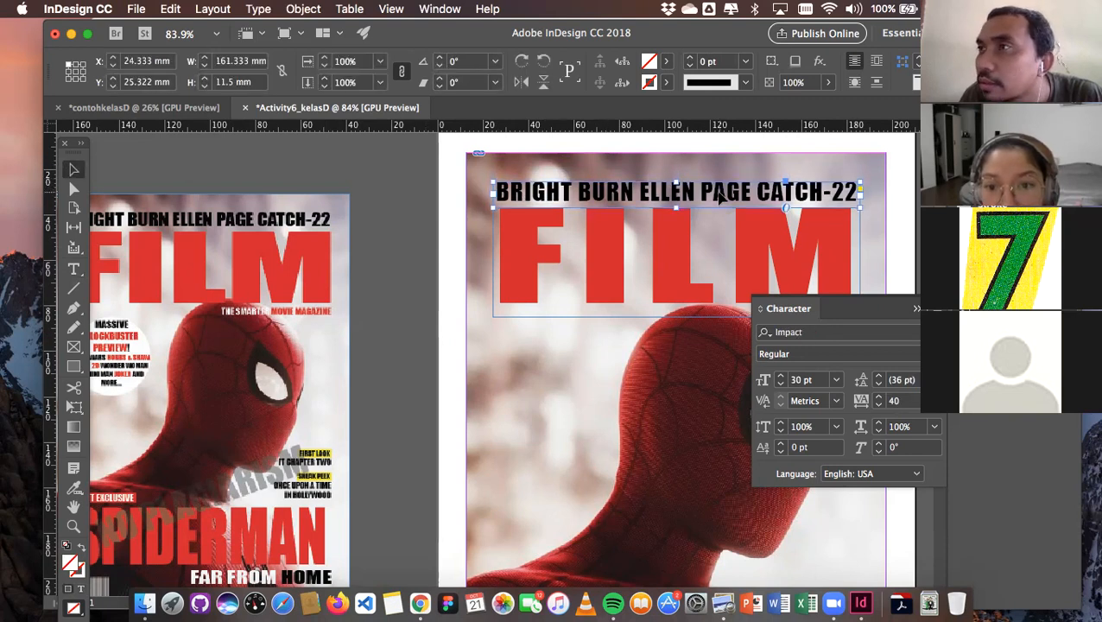
left_click(394, 177)
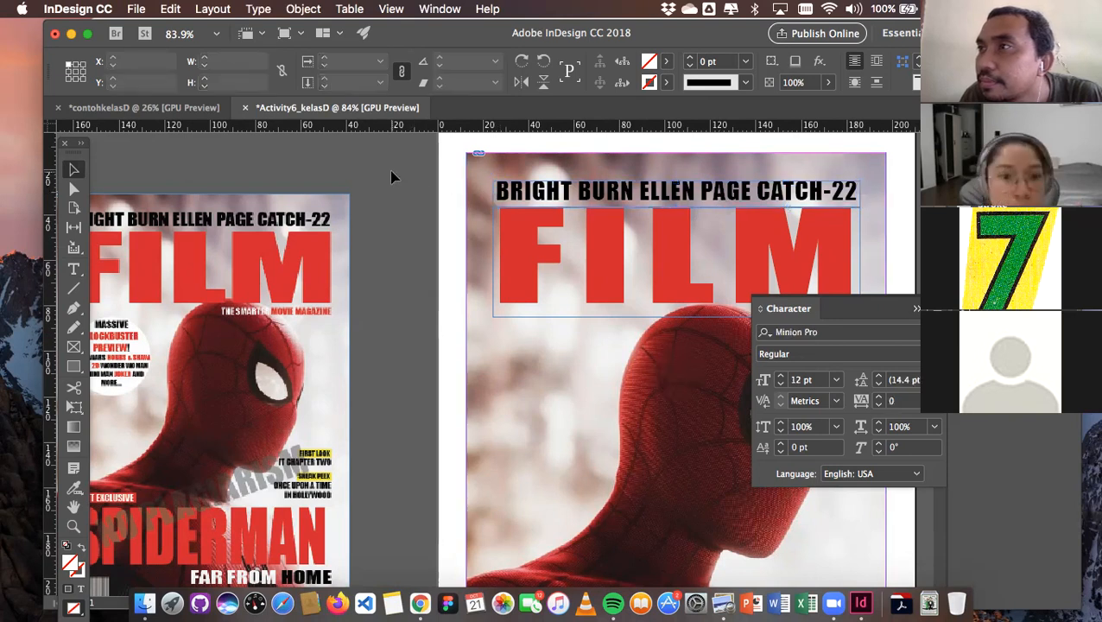
Examine the tagline on the reference cover and the type settings of the FILM title and the headline
scroll(403, 223, "down", 2)
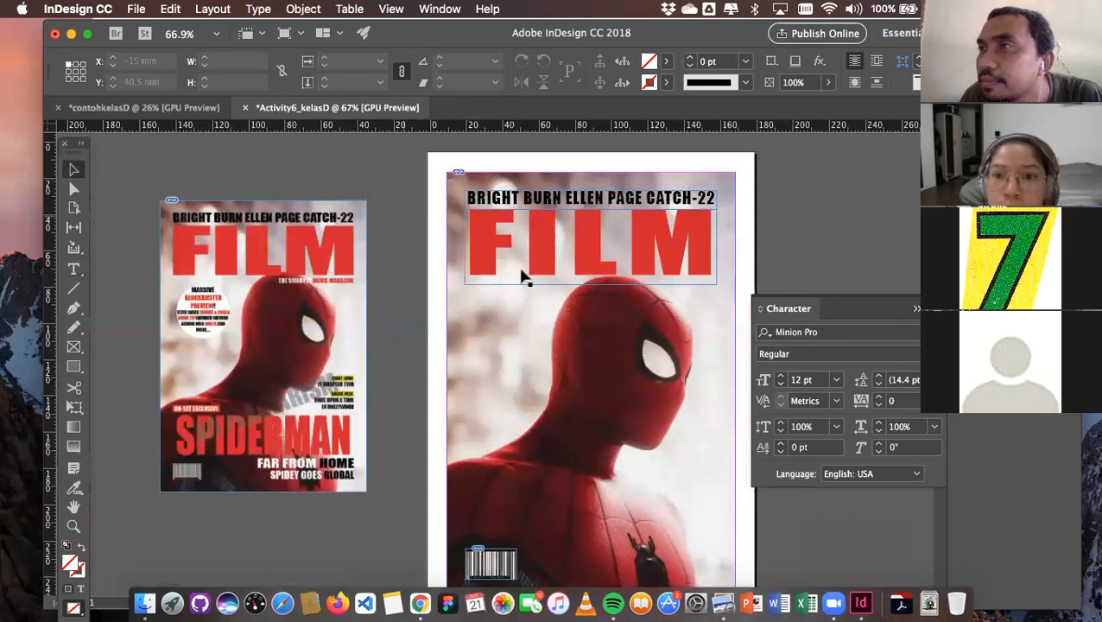
scroll(461, 283, "down", 1)
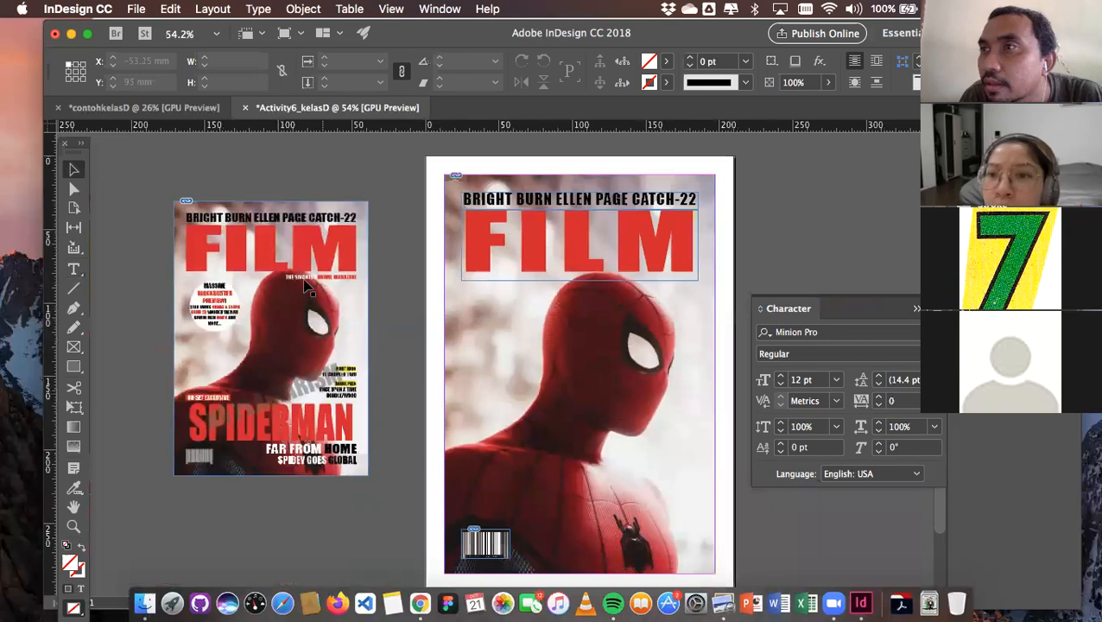
scroll(306, 287, "up", 4)
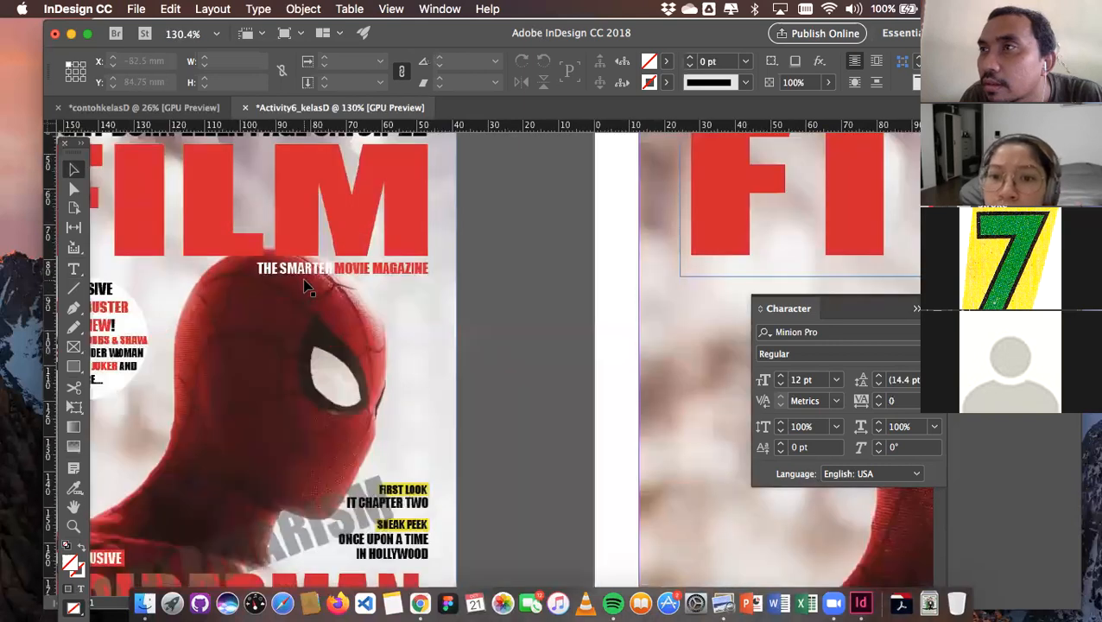
scroll(307, 288, "down", 2)
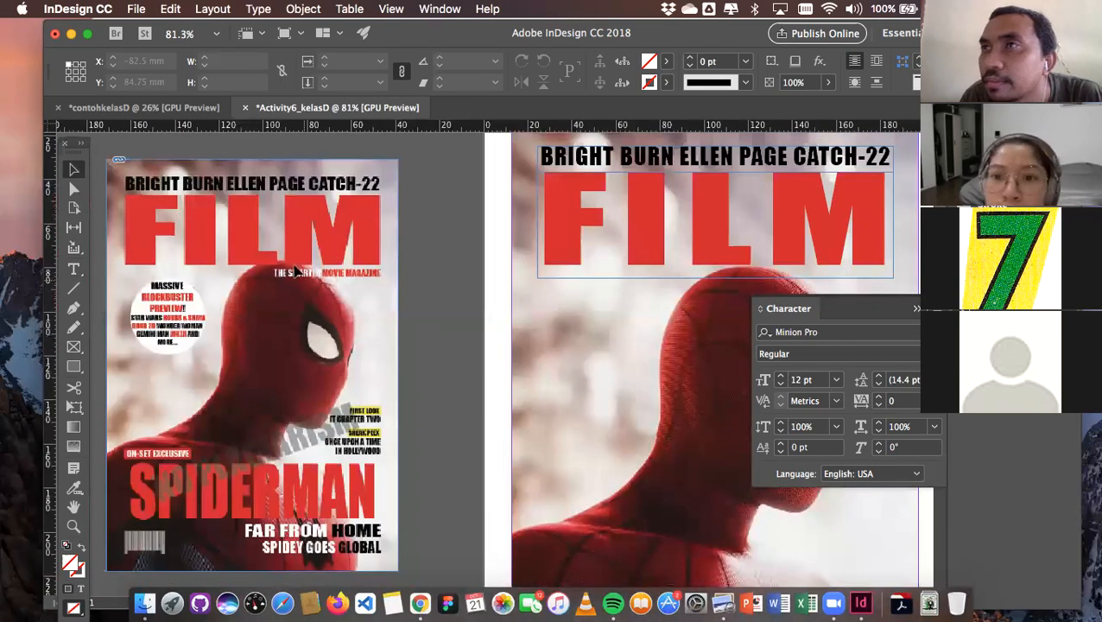
scroll(401, 265, "right", 3)
scroll(401, 265, "down", 1)
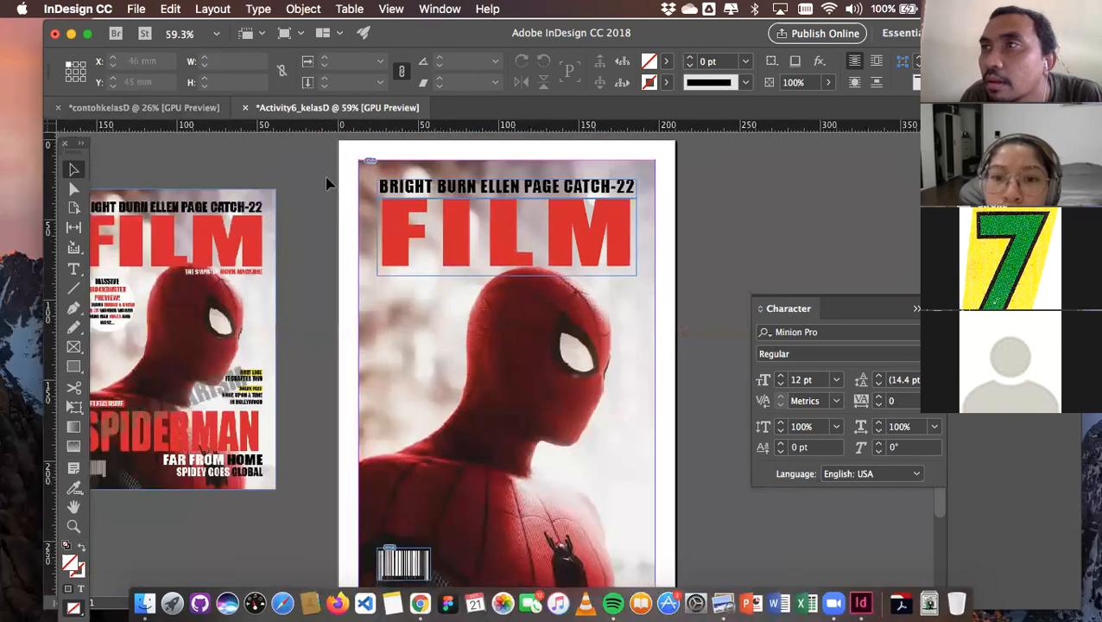
double_click(467, 225)
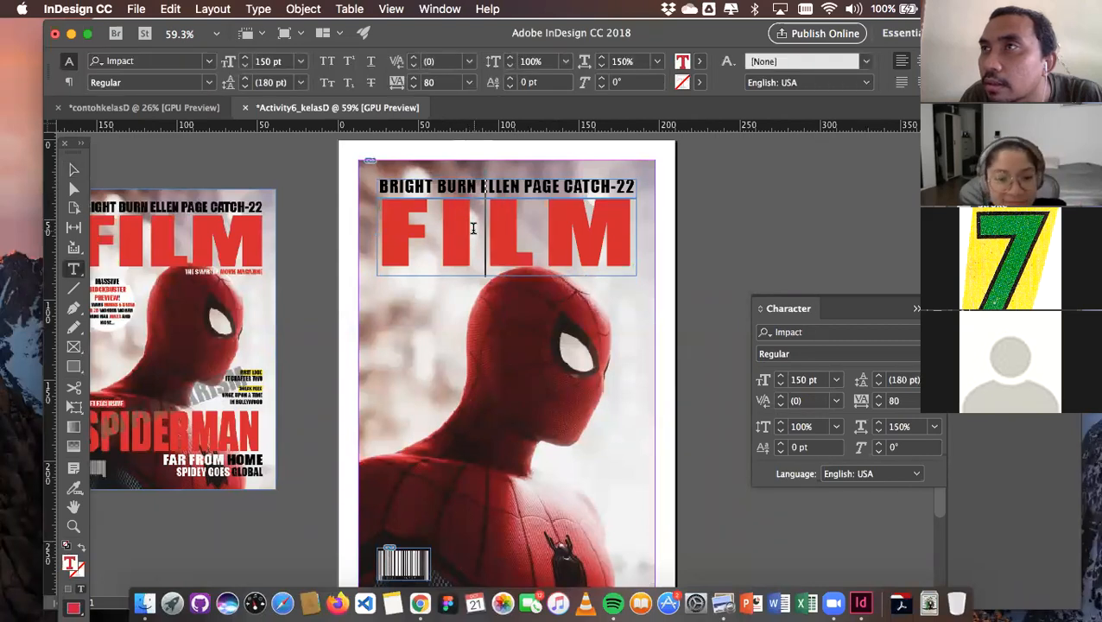
left_click(467, 185)
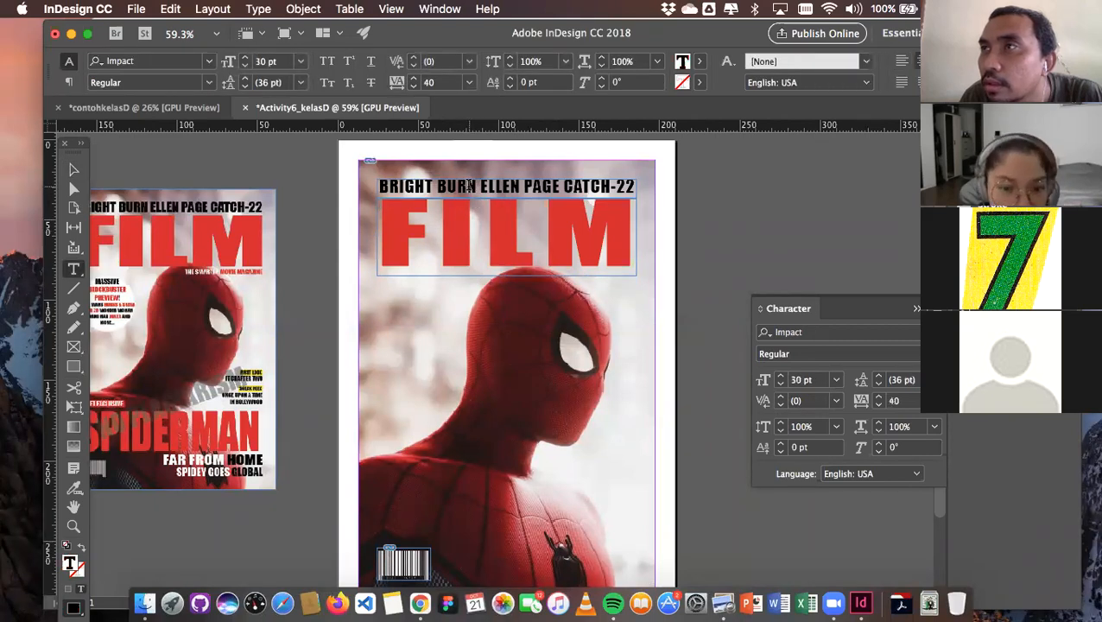
left_click(73, 171)
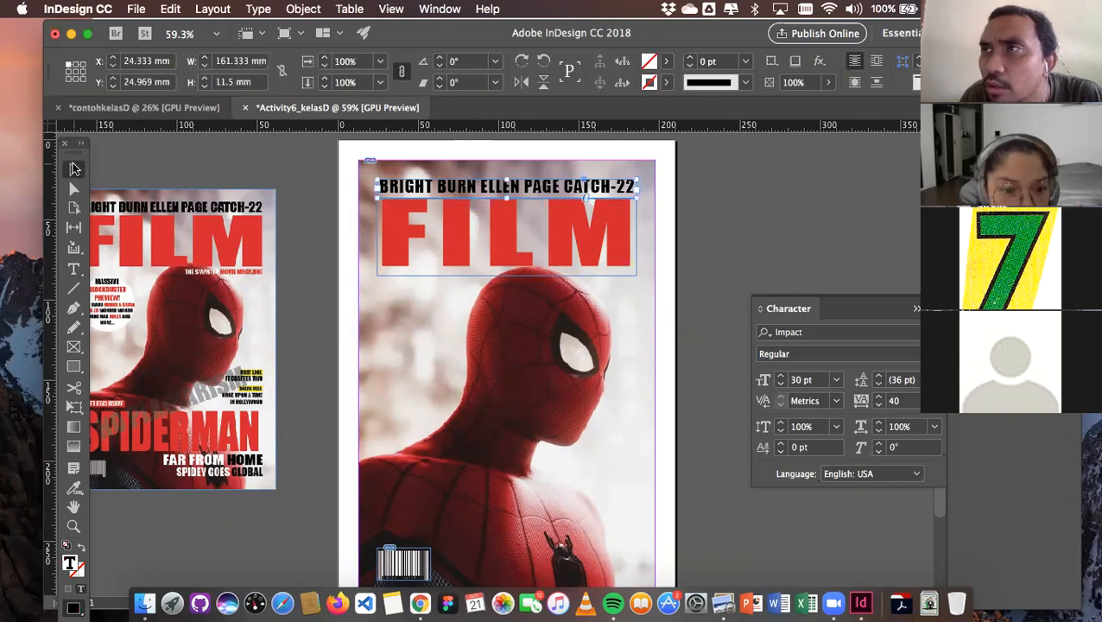
left_click(313, 223)
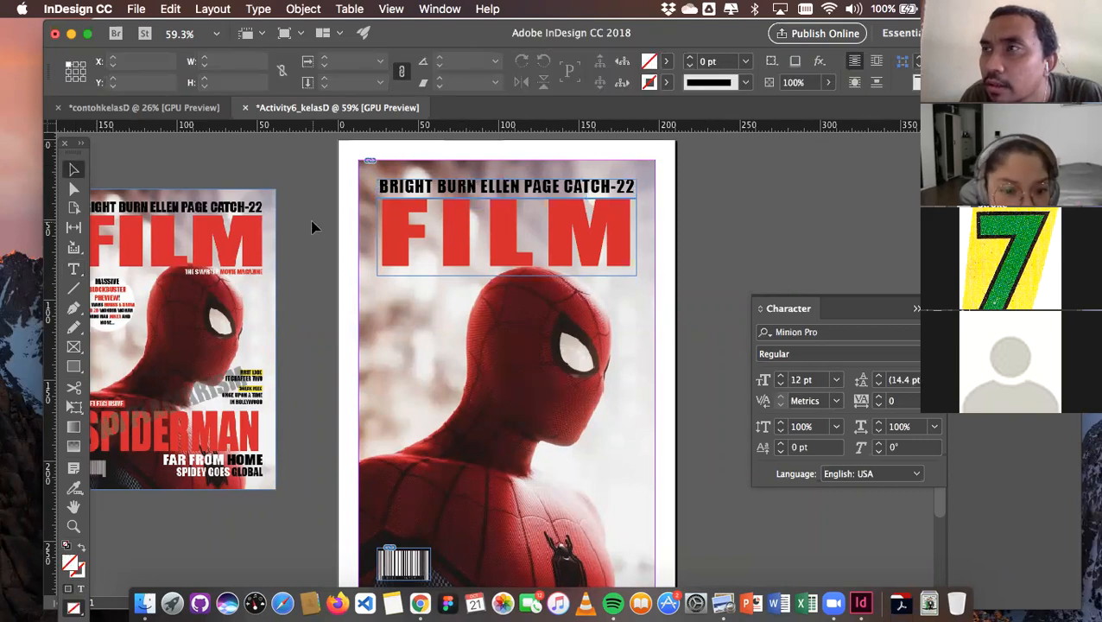
Add a text frame about 73 by 11 mm under the right half of the FILM title, reading "THE SMARTER MOVIE MAGAZINE"
key("super+minus")
scroll(313, 227, "down", 1)
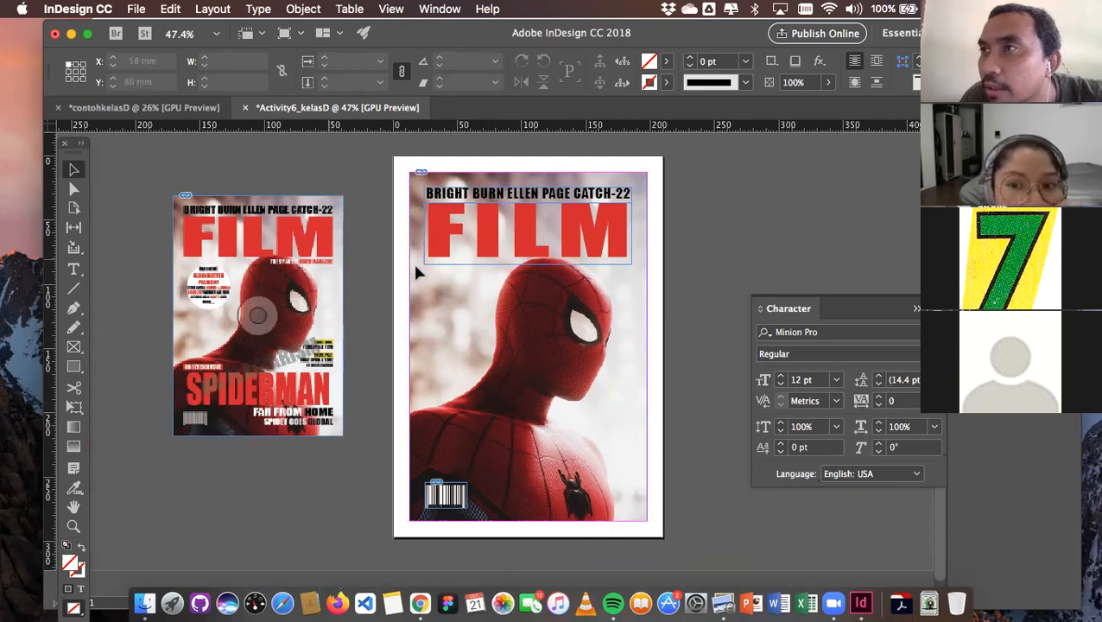
scroll(546, 273, "up", 2)
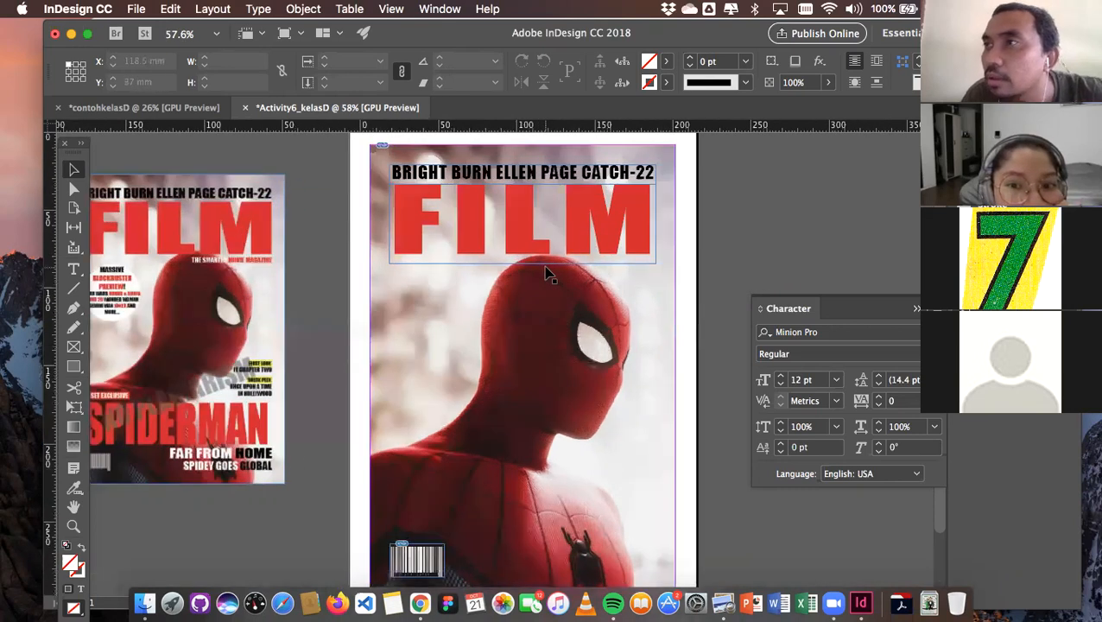
scroll(546, 273, "up", 1)
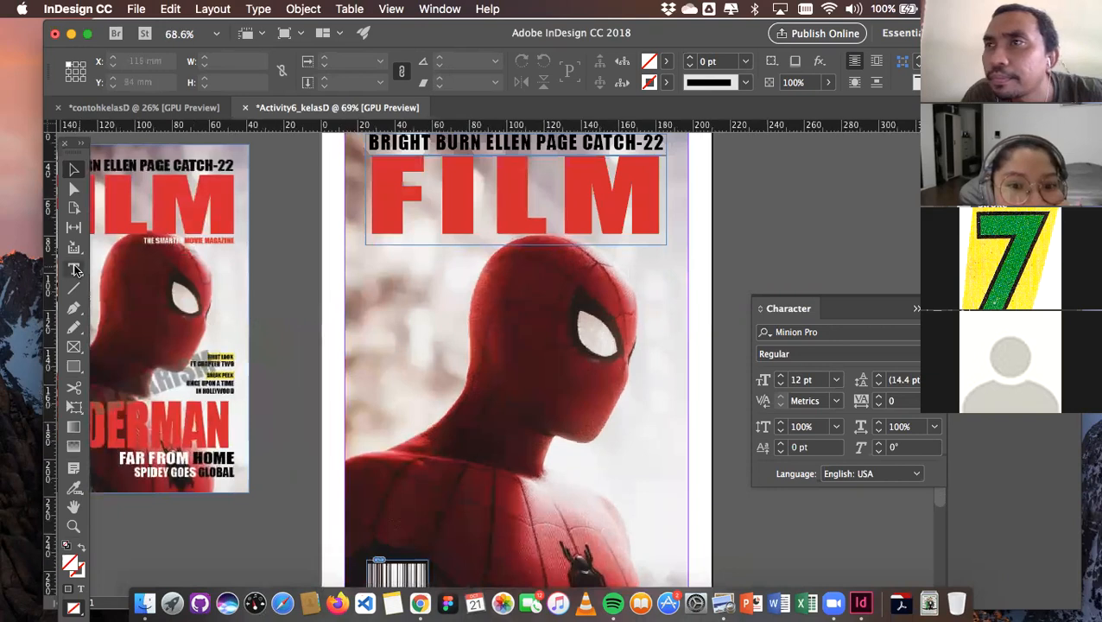
key("t")
left_click_drag(531, 247, 665, 263)
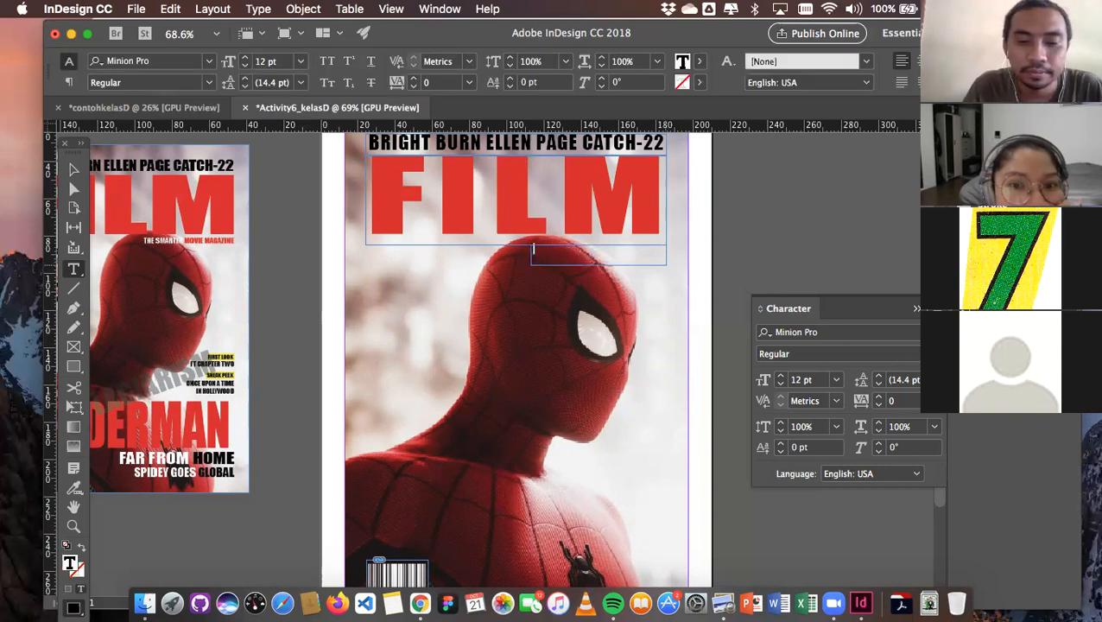
type("THE SMARTER M")
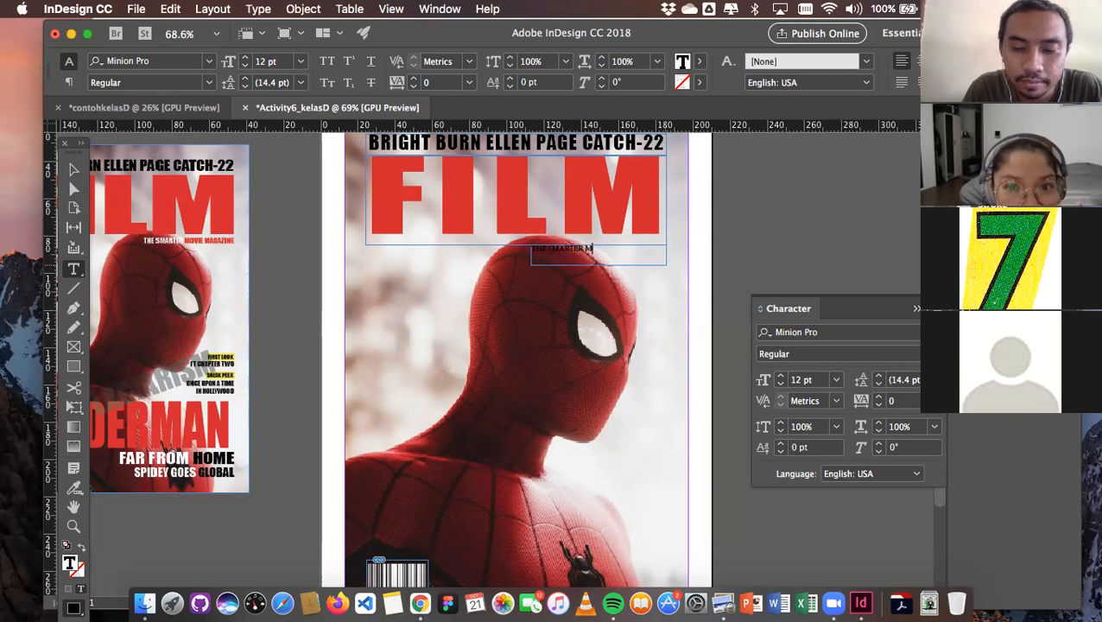
type("OVIE MAGAZINE")
Set the font of the whole "THE SMARTER MOVIE MAGAZINE" tagline to Impact
key("super+a")
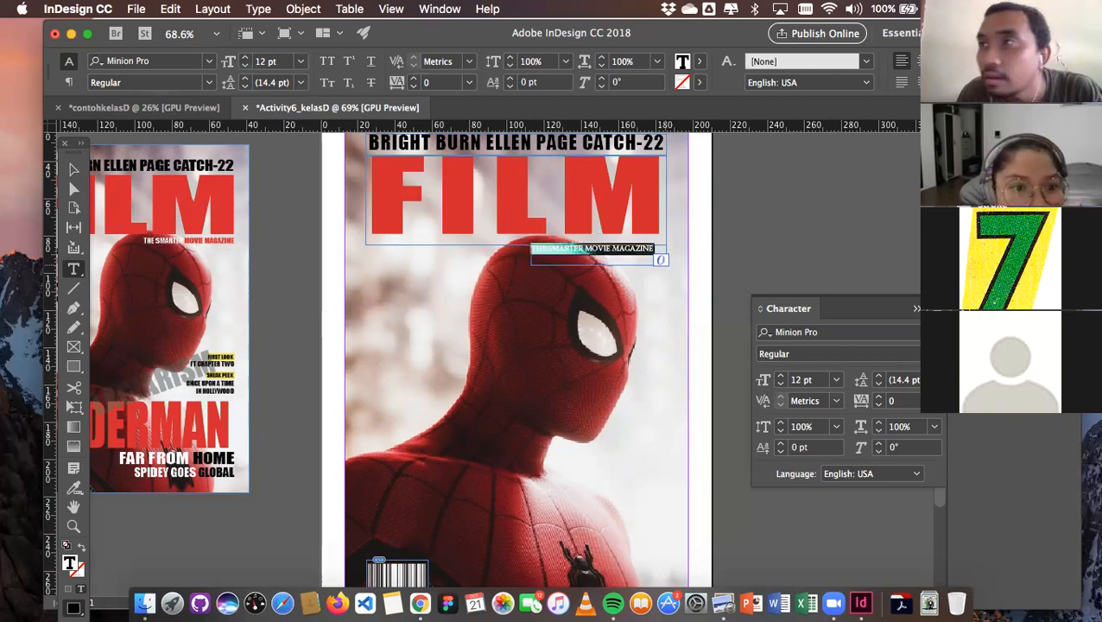
left_click(208, 61)
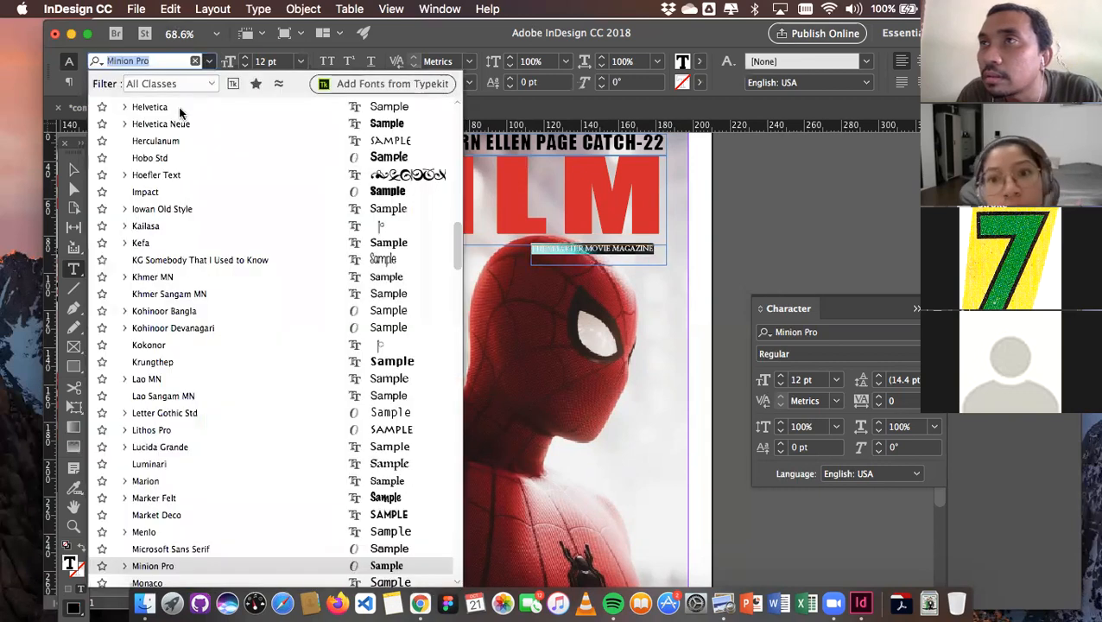
scroll(173, 113, "up", 10)
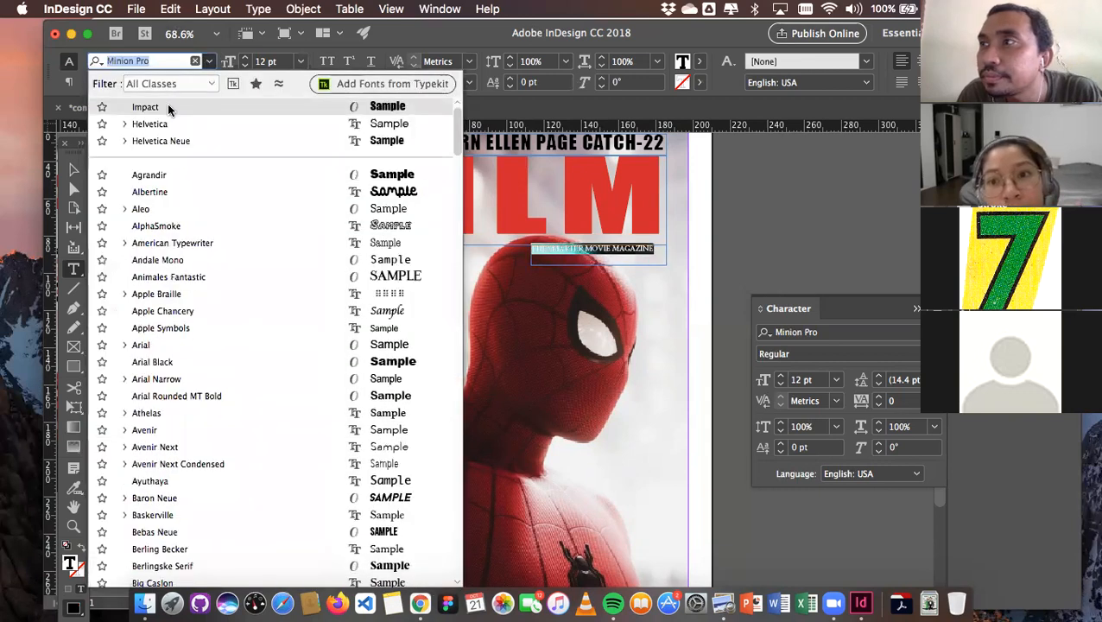
left_click(168, 107)
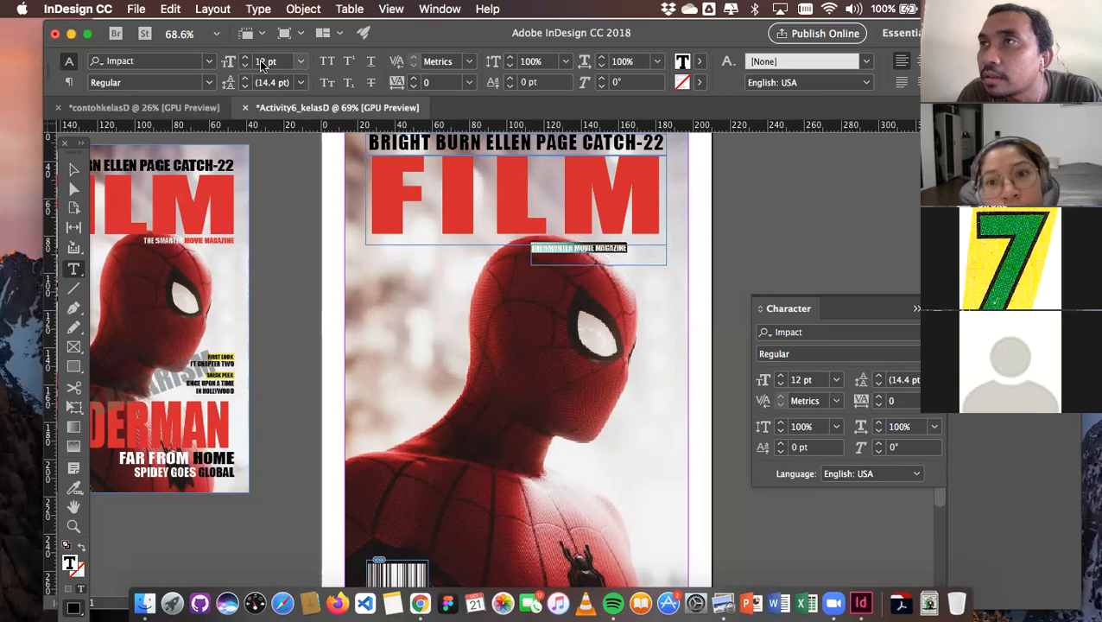
Try font sizes of 24, 20 and 18 pt on the tagline text
left_click(300, 63)
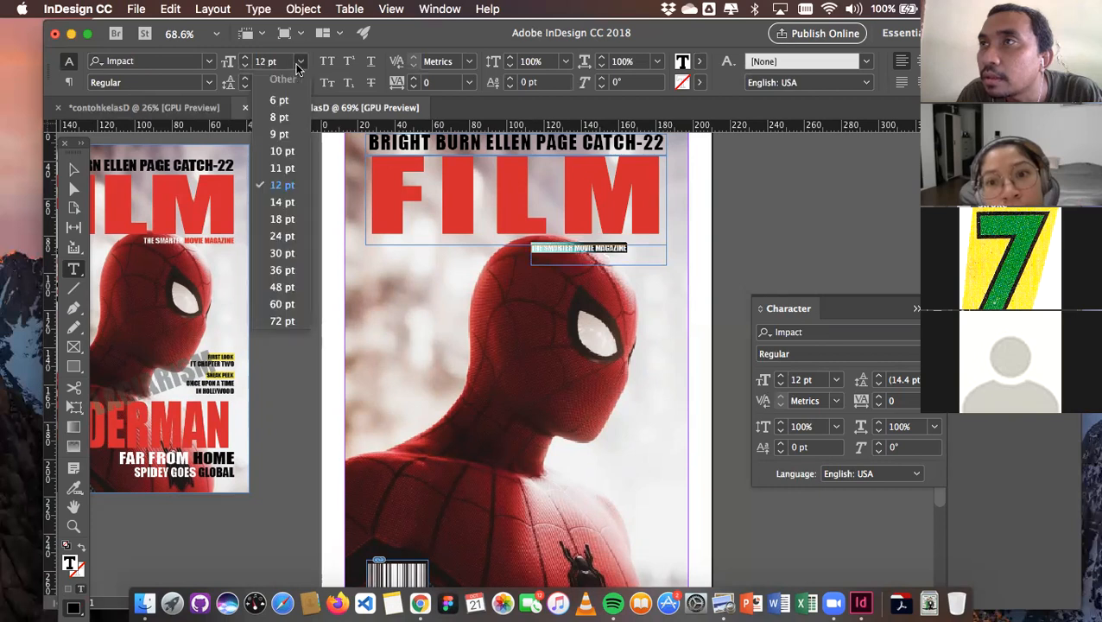
left_click(278, 236)
left_click_drag(267, 64, 246, 66)
type("20")
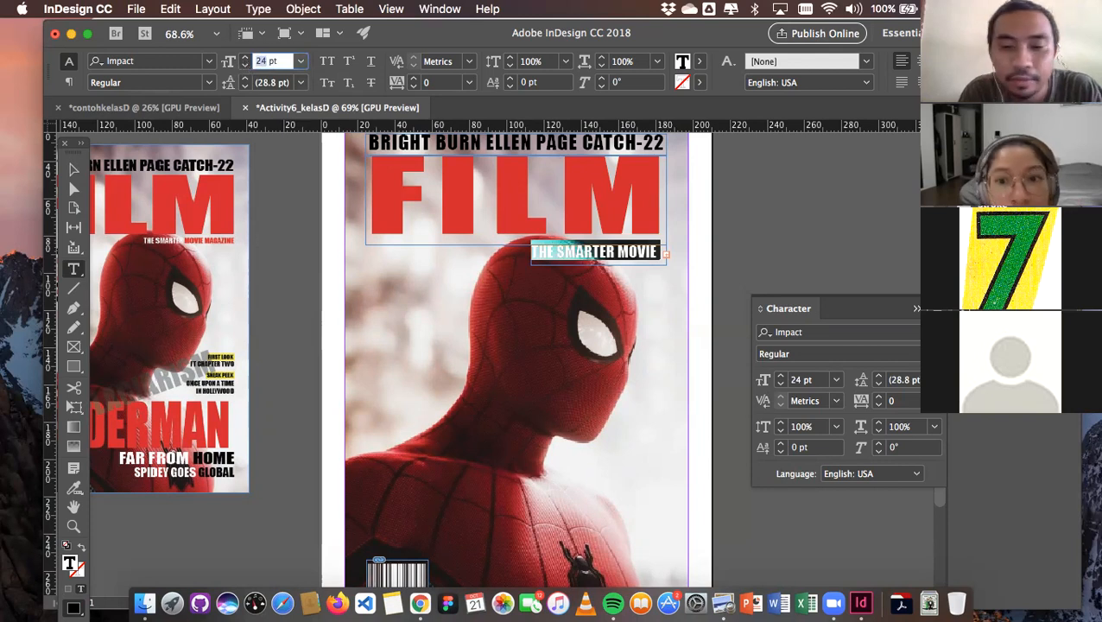
key("Return")
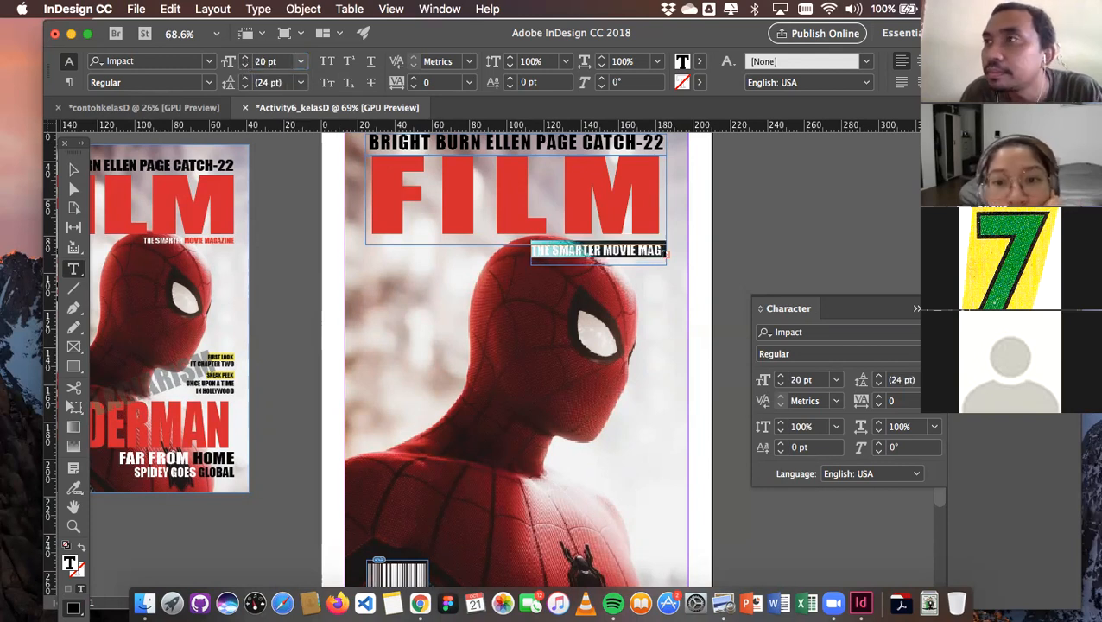
left_click(265, 61)
key("BackSpace")
key("BackSpace")
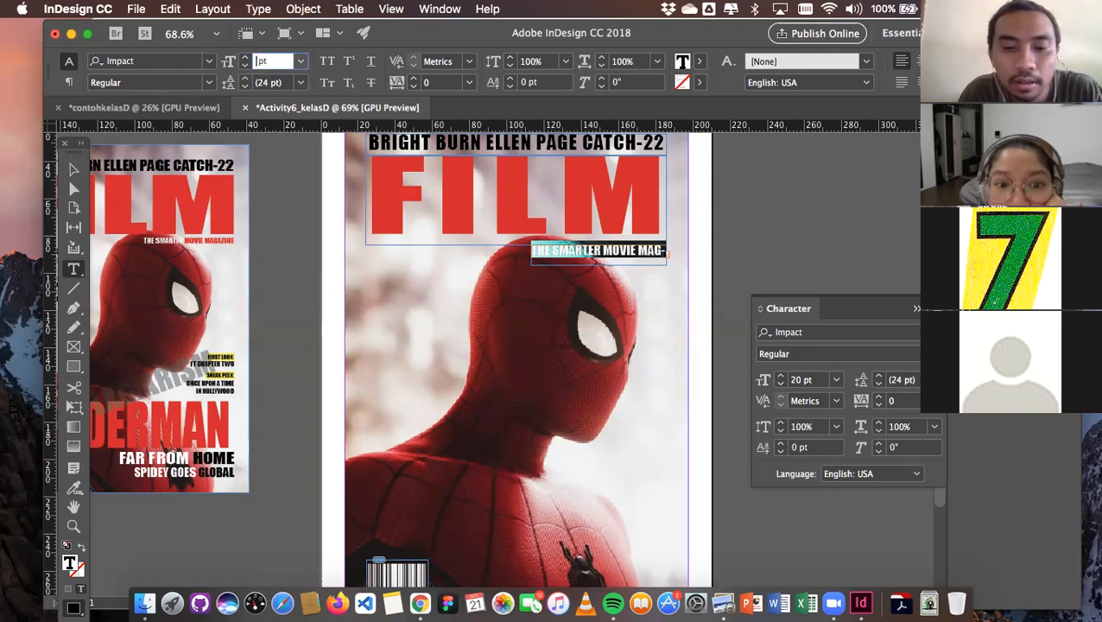
key("Return")
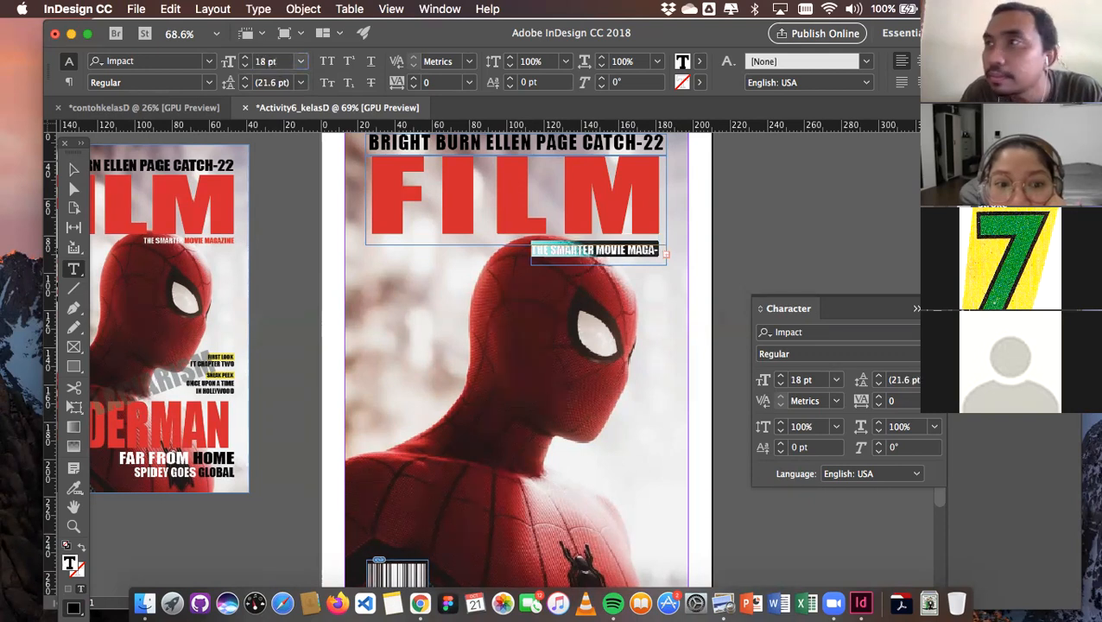
Set the tagline's font size to 15 pt
left_click(269, 62)
key("BackSpace")
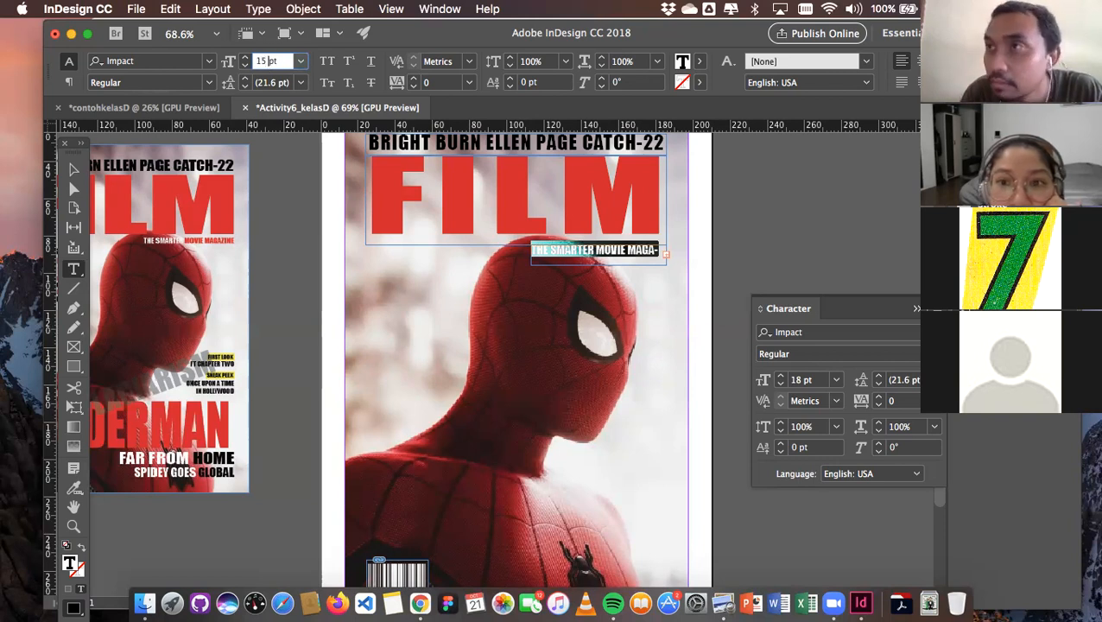
type("5")
key("Return")
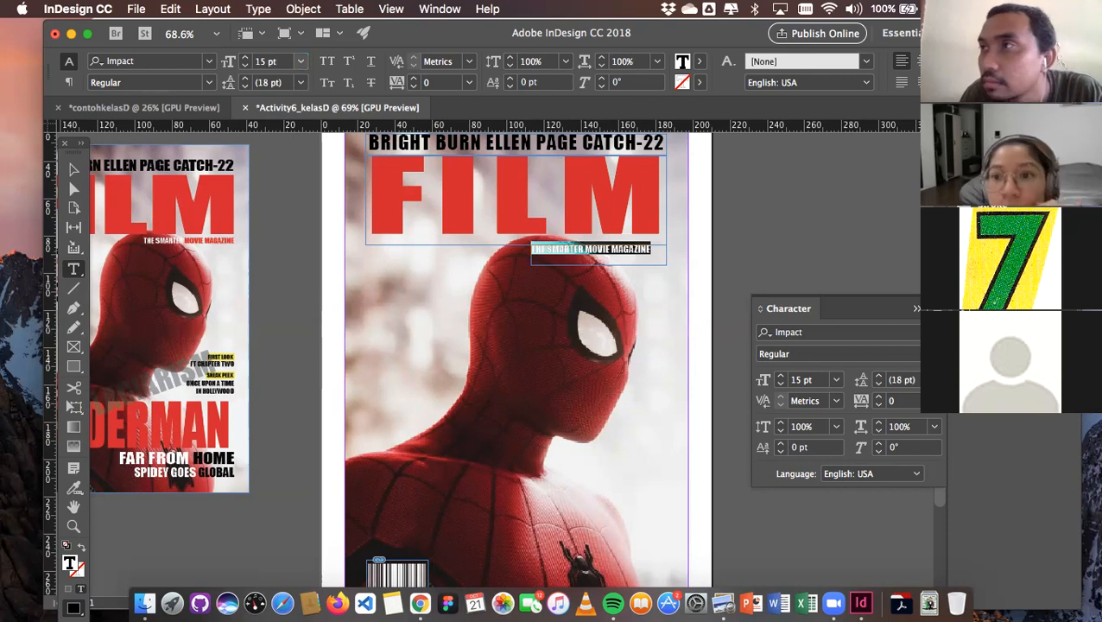
Set the tracking of the "THE SMARTER MOVIE MAGAZINE" text frame to 40
left_click(69, 168)
left_click(663, 277)
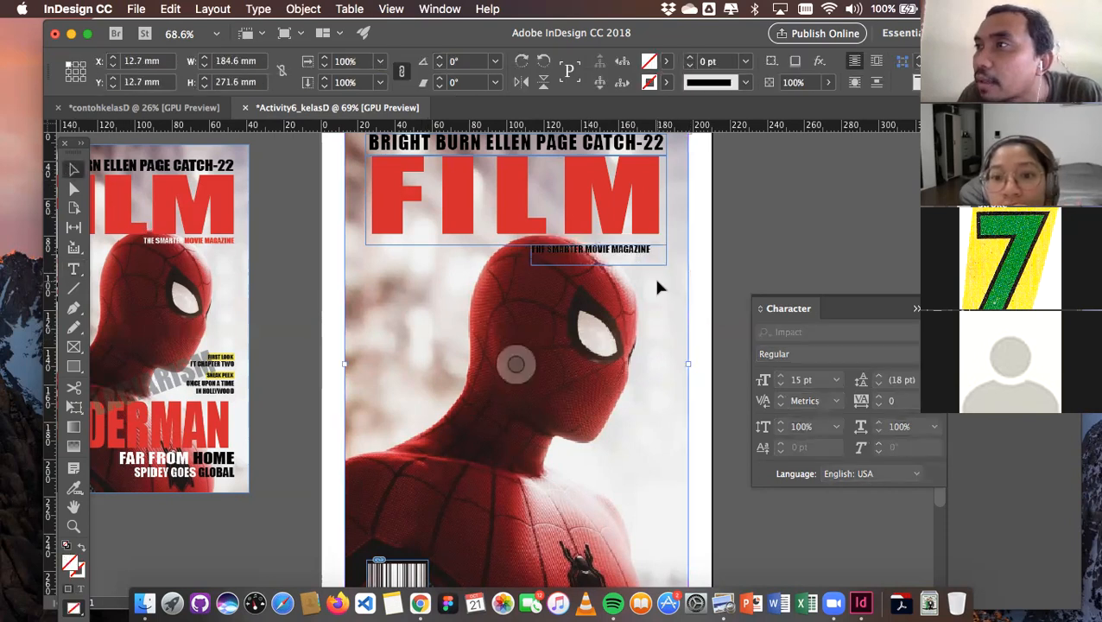
left_click(609, 254)
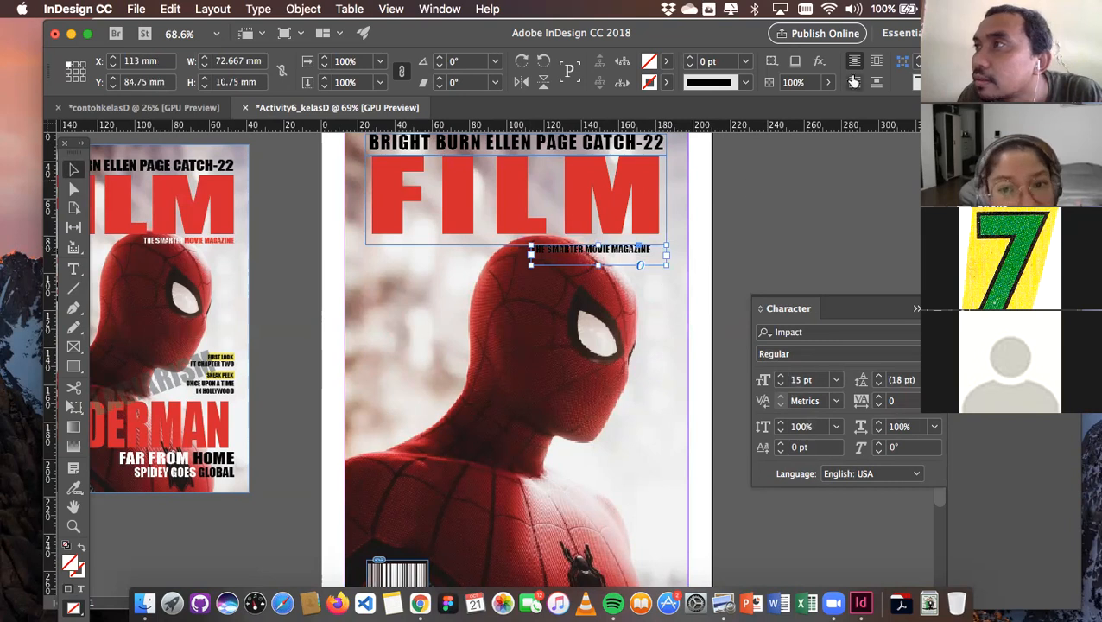
scroll(596, 265, "up", 2)
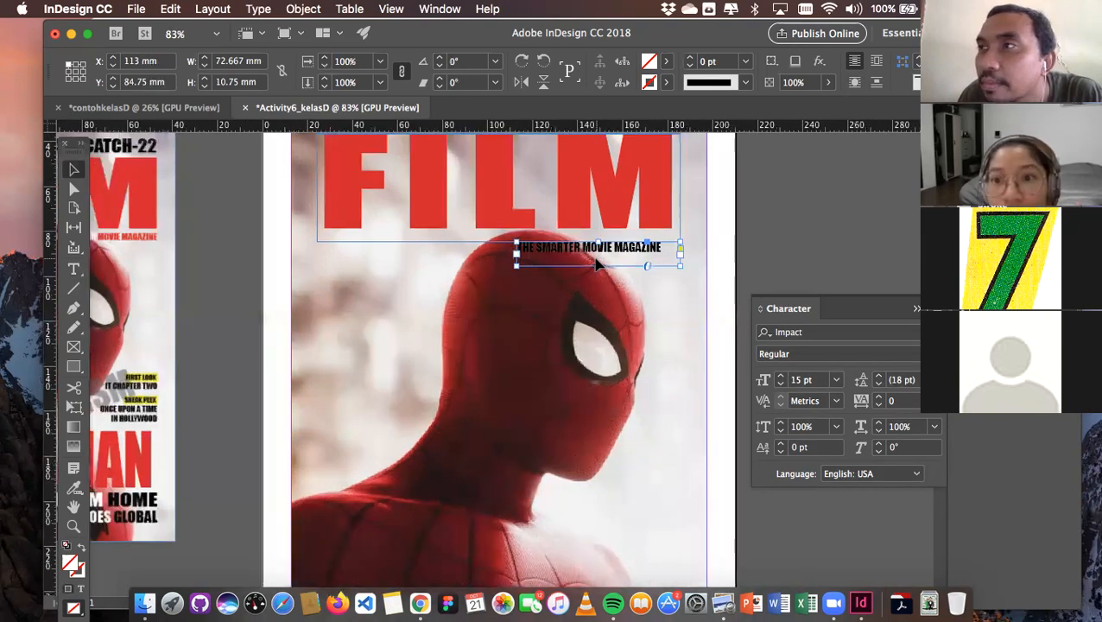
scroll(596, 266, "up", 1)
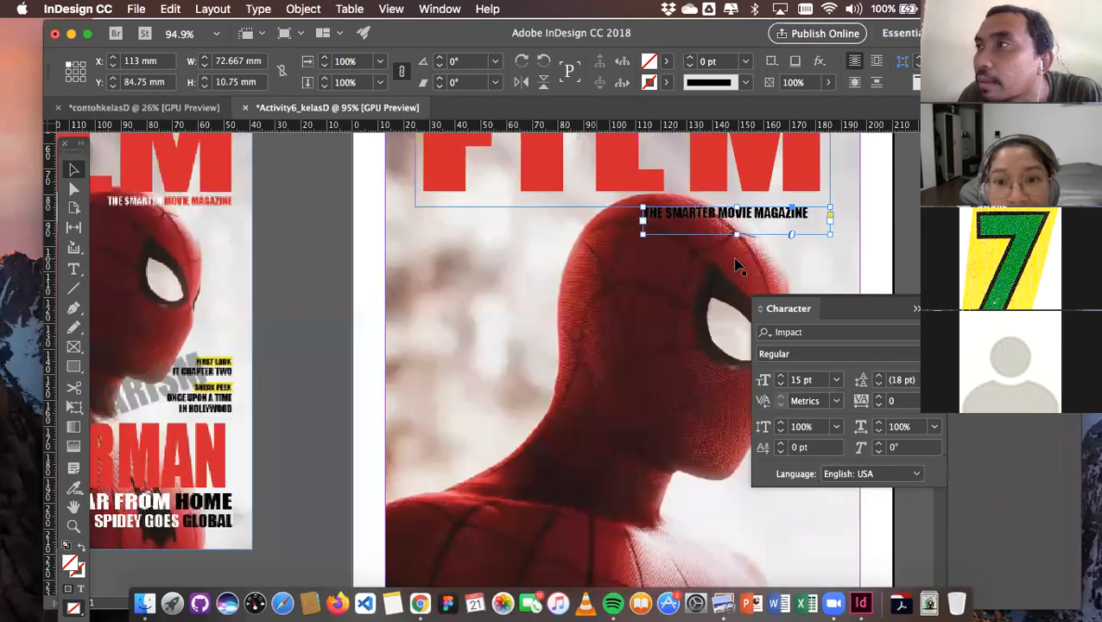
left_click(879, 398)
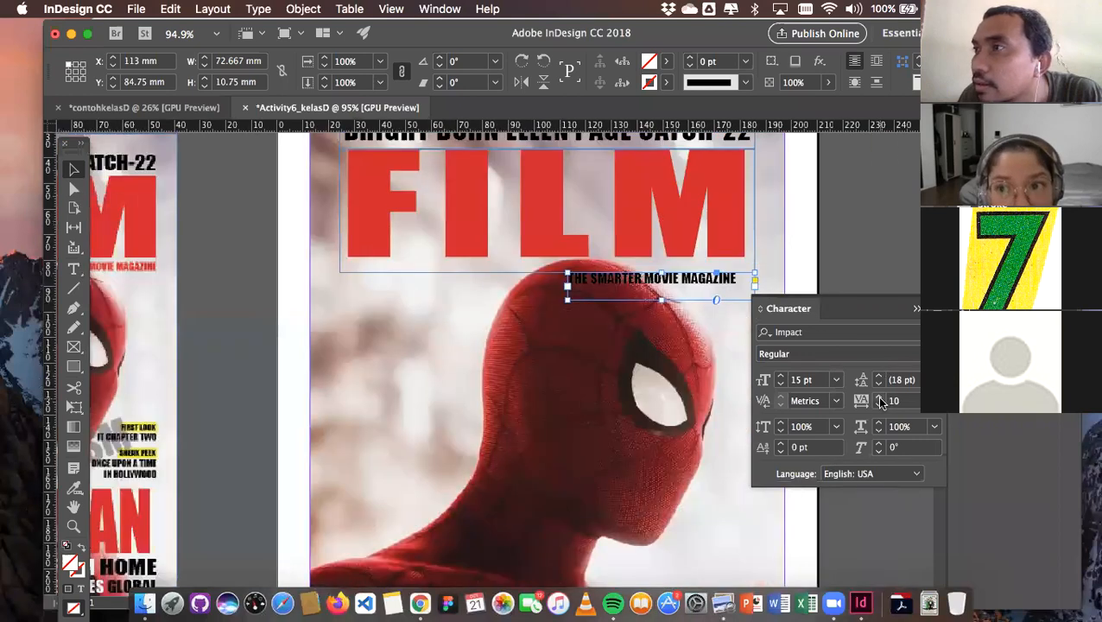
left_click(879, 398)
left_click(879, 398)
left_click(879, 398)
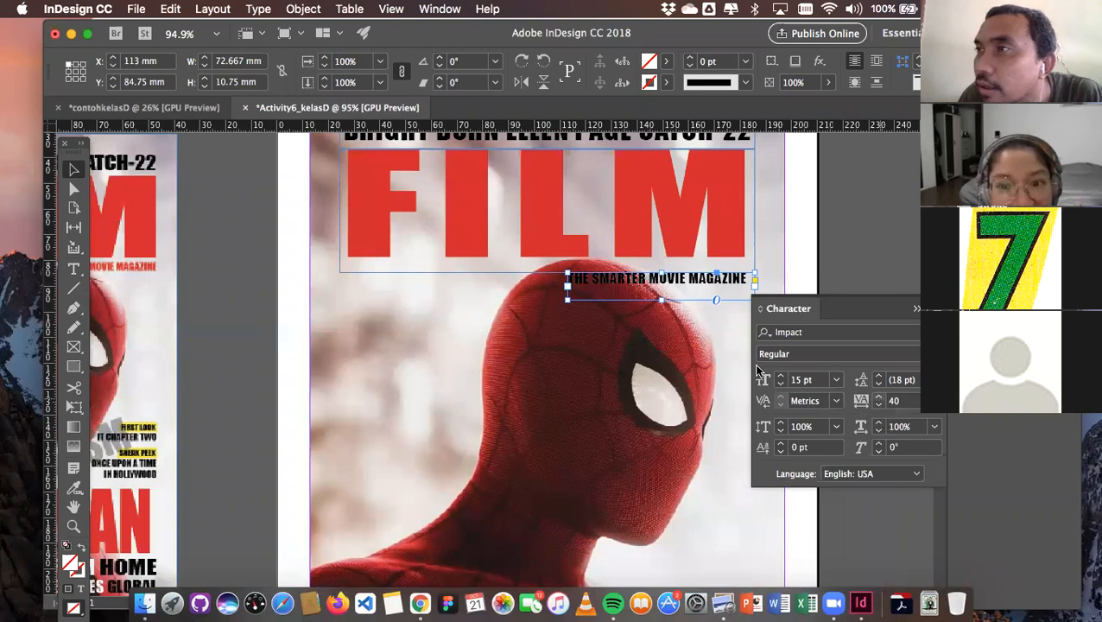
Change the fill colour of the words "THE SMARTER" in the tagline to [Paper]
double_click(643, 276)
left_click_drag(643, 277, 557, 278)
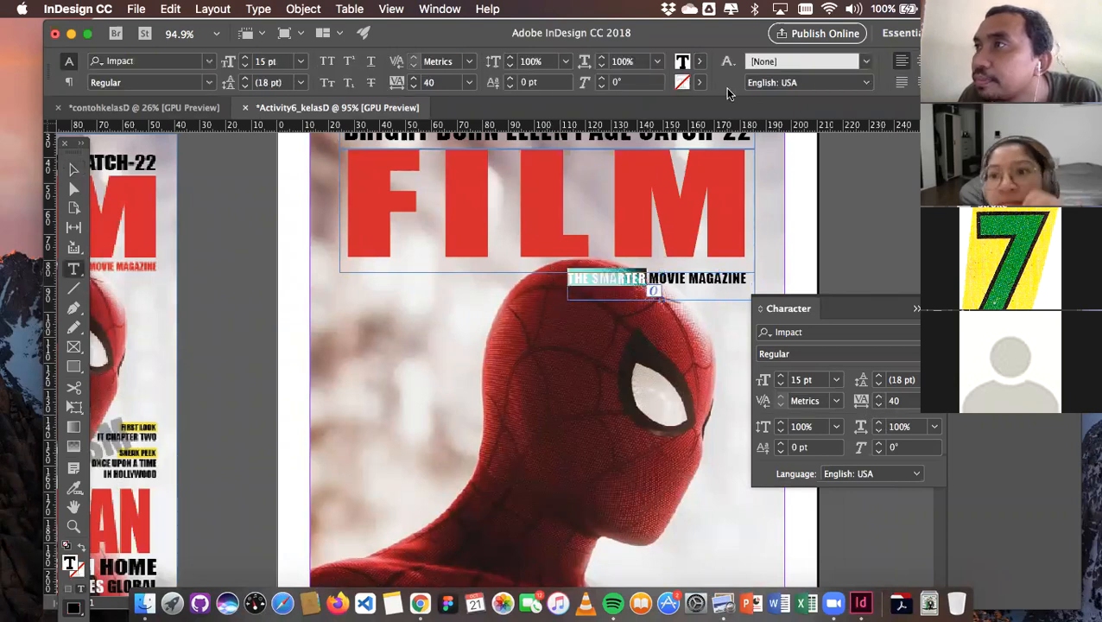
left_click(700, 61)
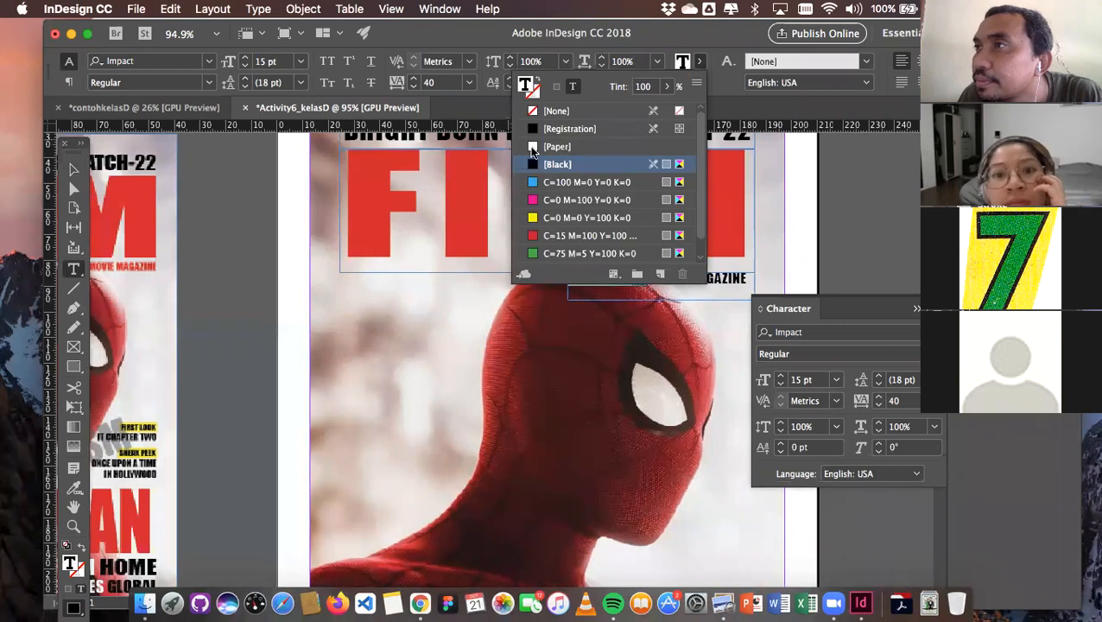
left_click(534, 149)
left_click(702, 287)
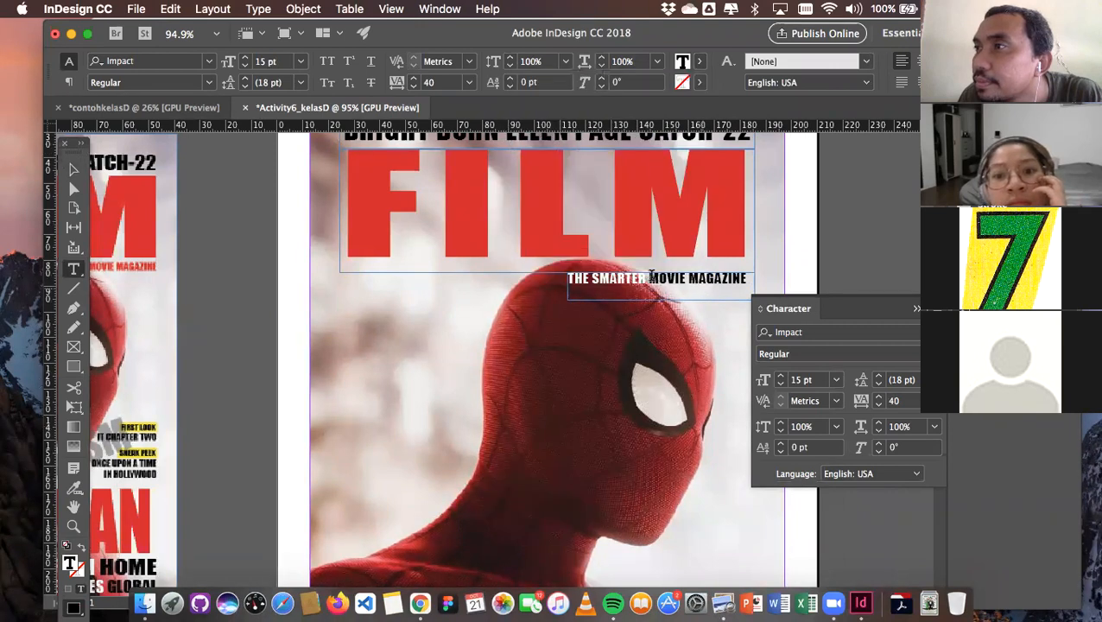
Fill the words "MOVIE MAGAZINE" in the tagline with the red C=15 M=100 Y=100 swatch
left_click_drag(754, 292, 650, 284)
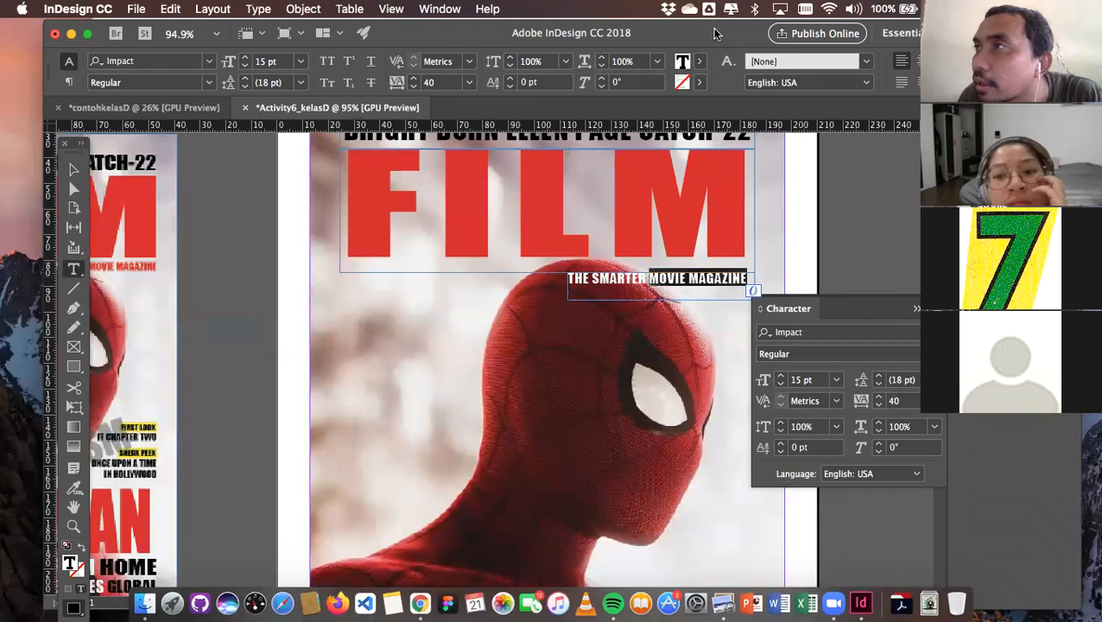
left_click(700, 61)
left_click(531, 238)
left_click(74, 170)
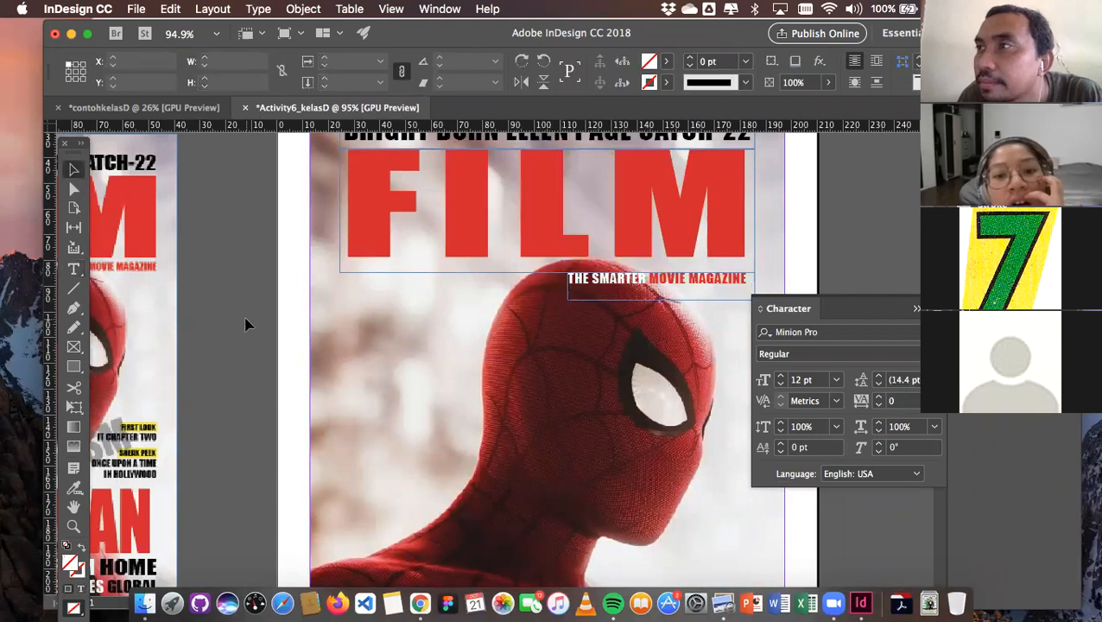
Shorten the FILM title's text frame from its lower edge to a height of about 44.25 mm
scroll(246, 324, "down", 2, "alt")
scroll(497, 296, "down", 1, "alt")
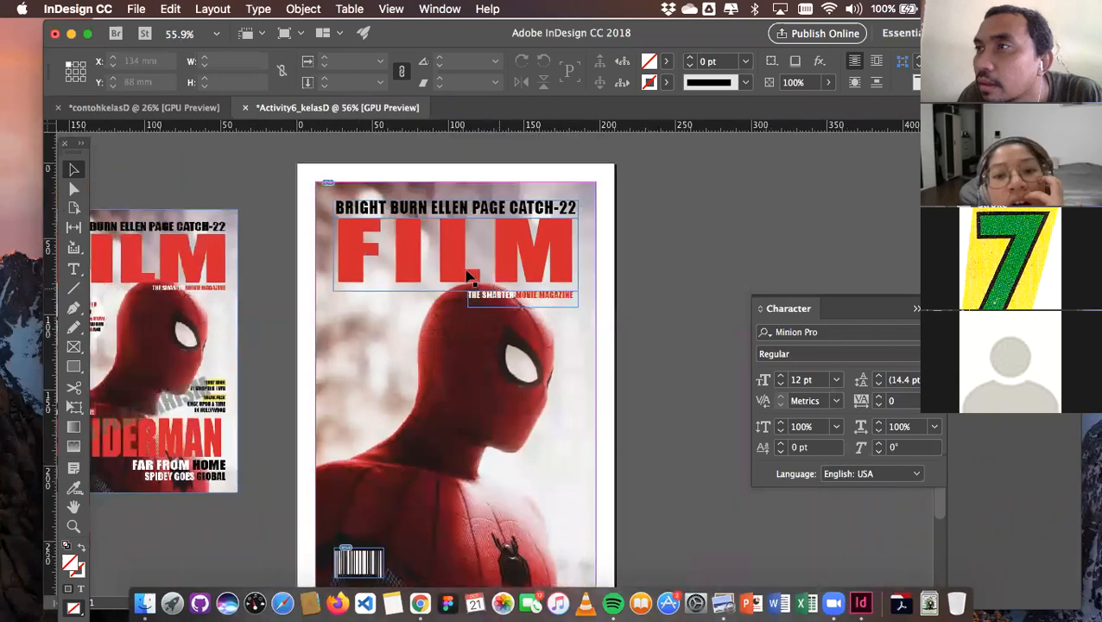
left_click(456, 290)
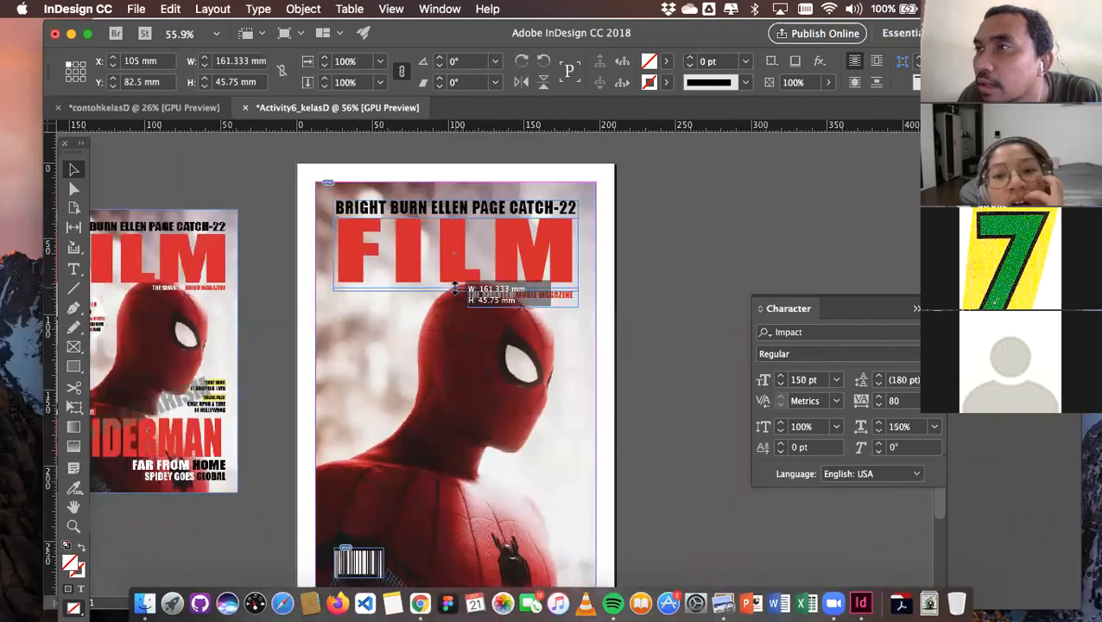
left_click_drag(456, 287, 456, 284)
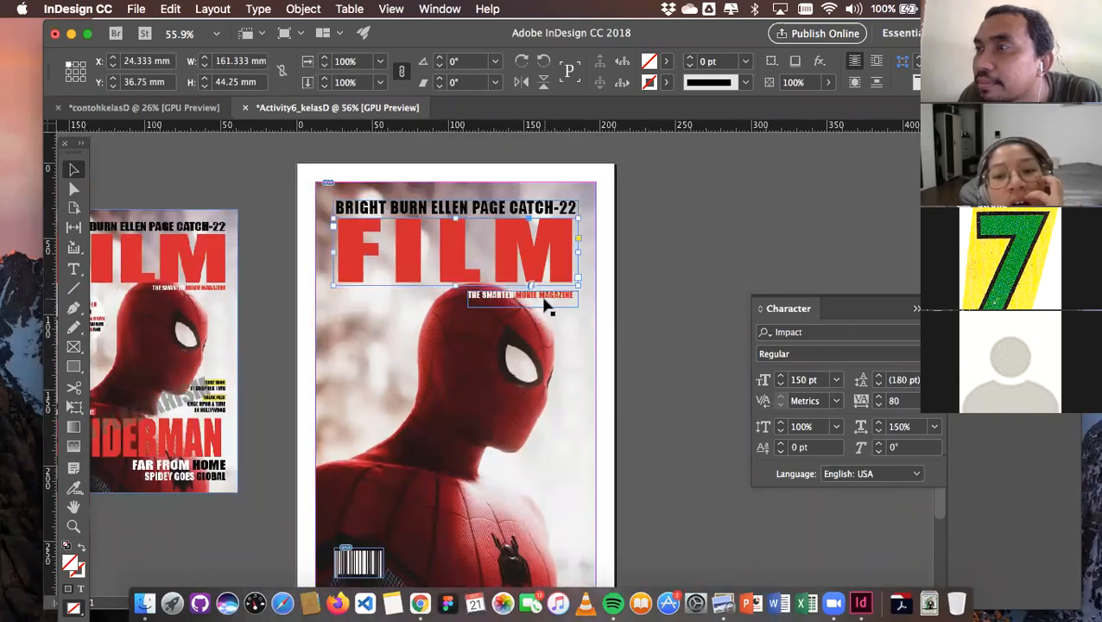
Shorten the tagline's text frame from its lower edge to a height of about 6.75 mm
scroll(546, 307, "up", 2, "alt")
left_click(508, 312)
left_click_drag(508, 312, 508, 304)
scroll(508, 304, "down", 2, "alt")
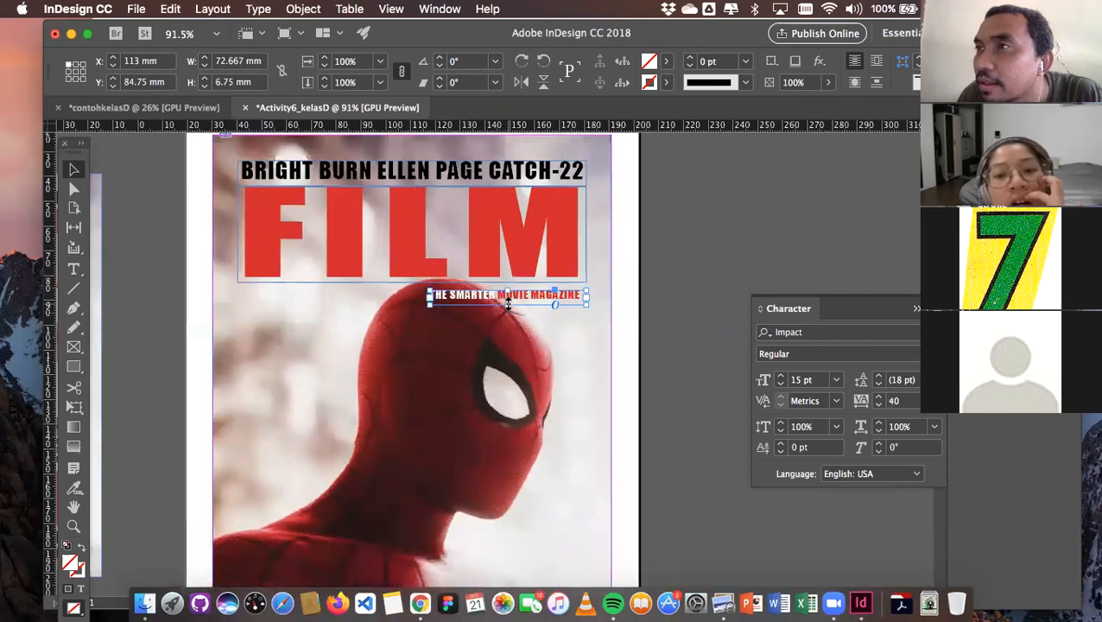
Duplicate the FILM title frame and place the copy above the barcode, at about X 24.7 mm, Y 203.8 mm
scroll(508, 304, "down", 2, "alt")
scroll(500, 253, "up", 1)
scroll(501, 253, "down", 2)
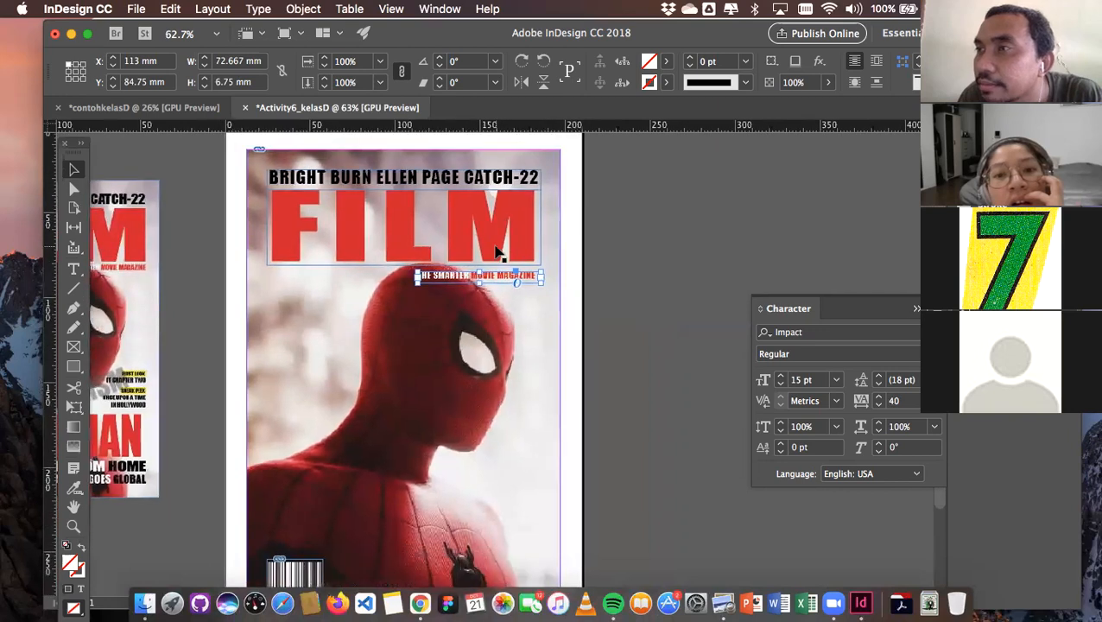
left_click(348, 296)
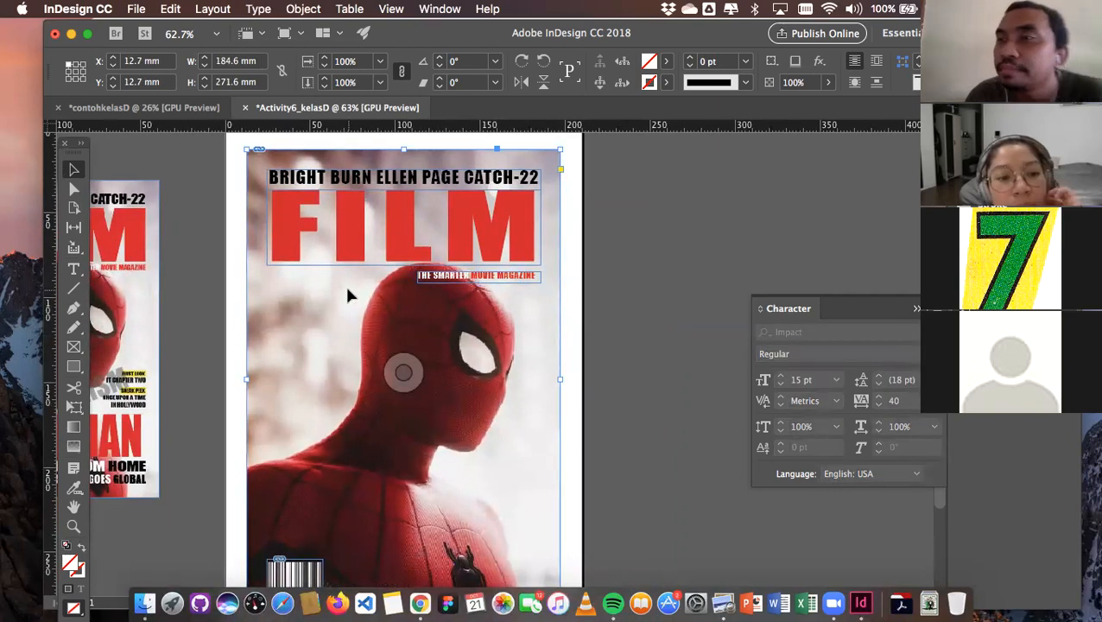
scroll(348, 295, "left", 1)
scroll(448, 257, "down", 1)
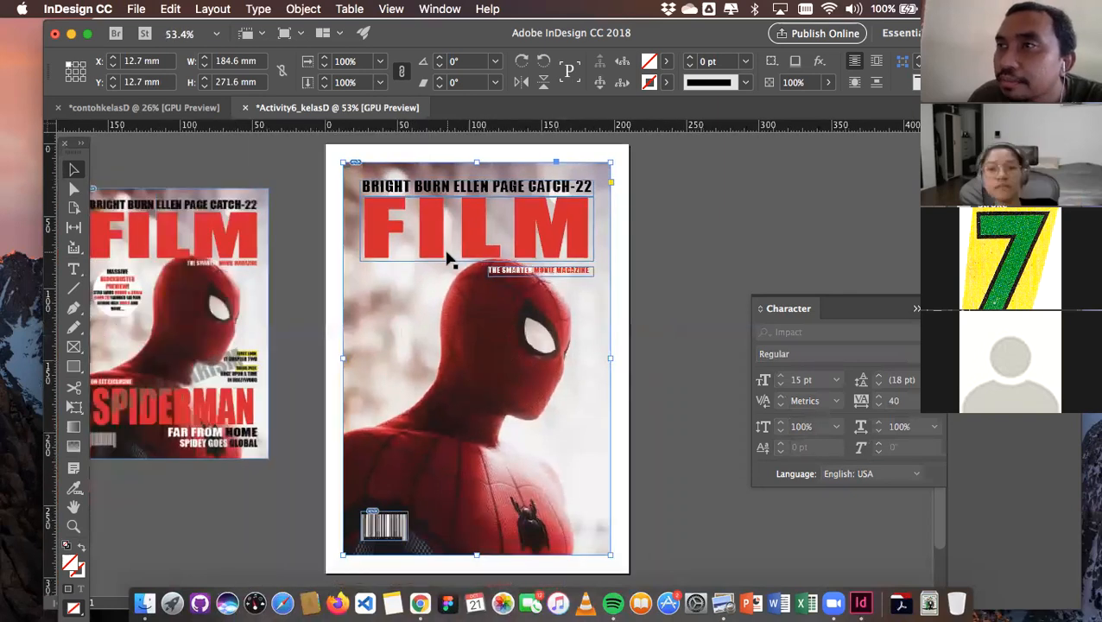
scroll(447, 257, "down", 1)
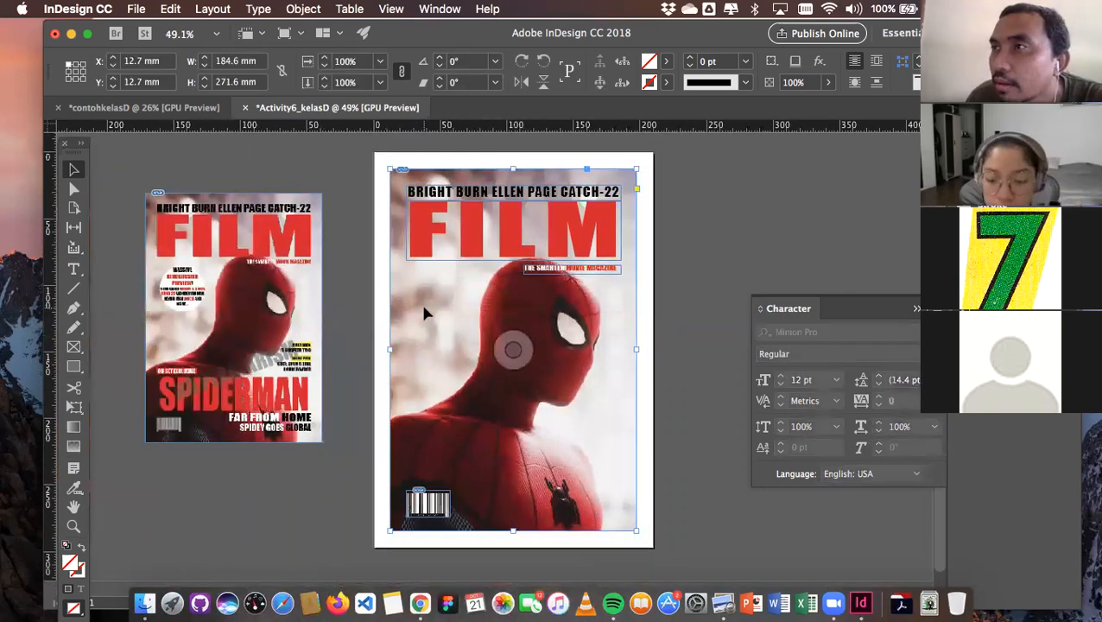
scroll(435, 307, "down", 1)
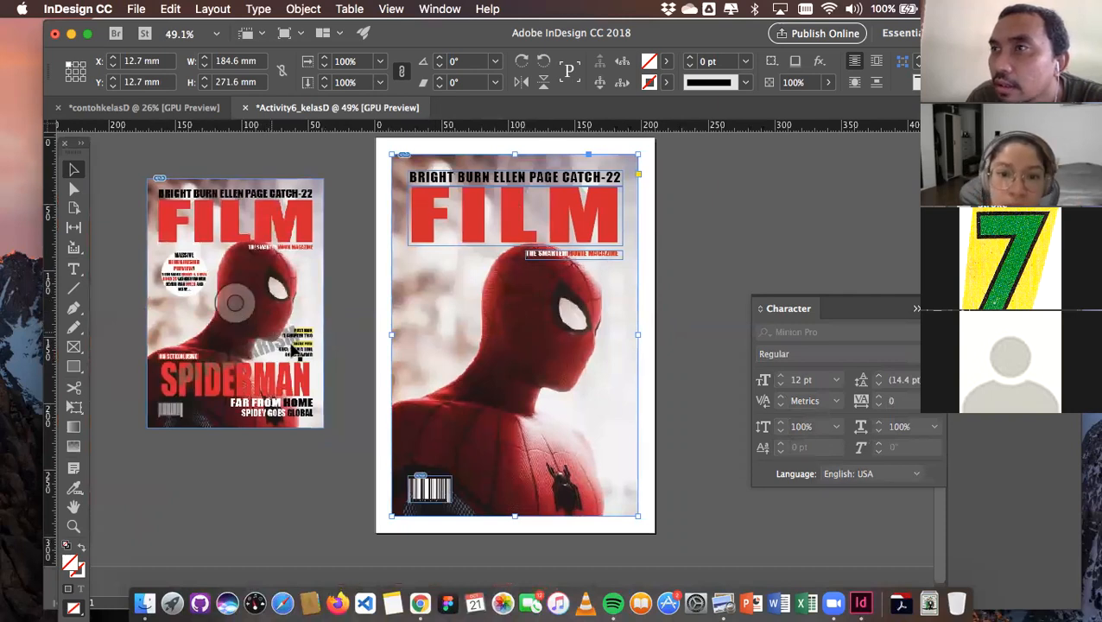
left_click(464, 219)
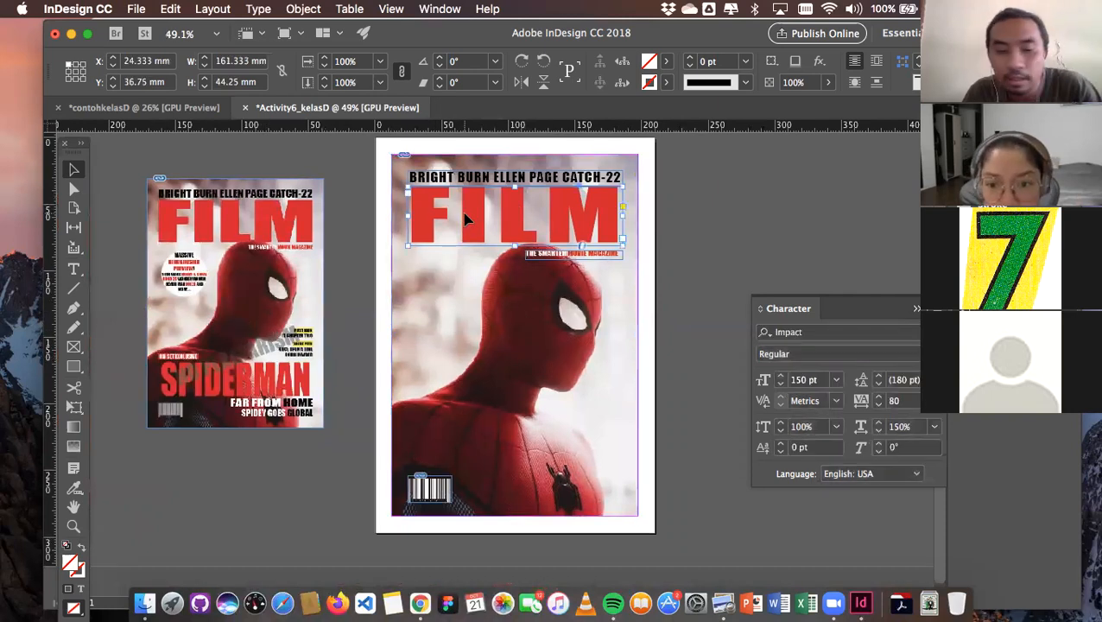
key("super+v")
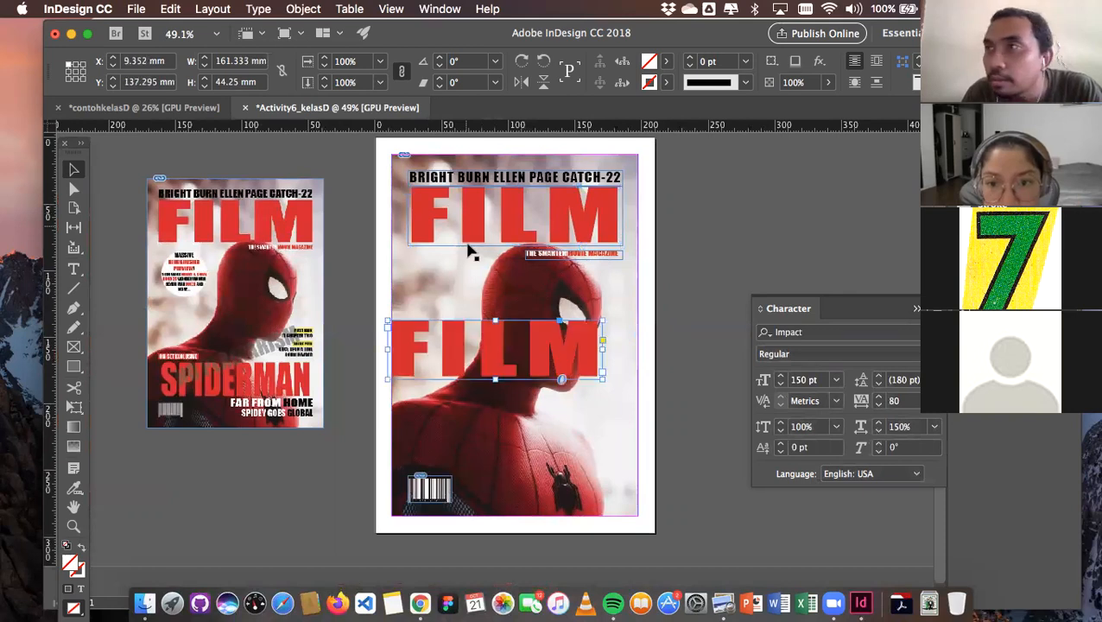
left_click_drag(494, 361, 514, 447)
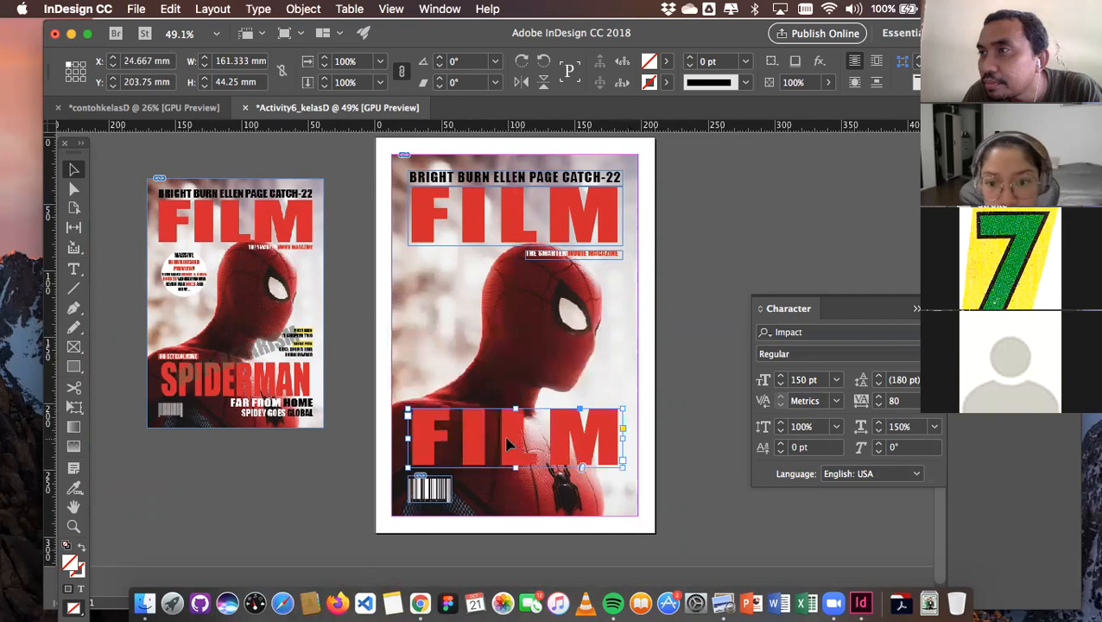
Replace the text of the lower FILM copy with the SPIDERMAN title in capitals, as on the reference cover
double_click(508, 444)
key("super+a")
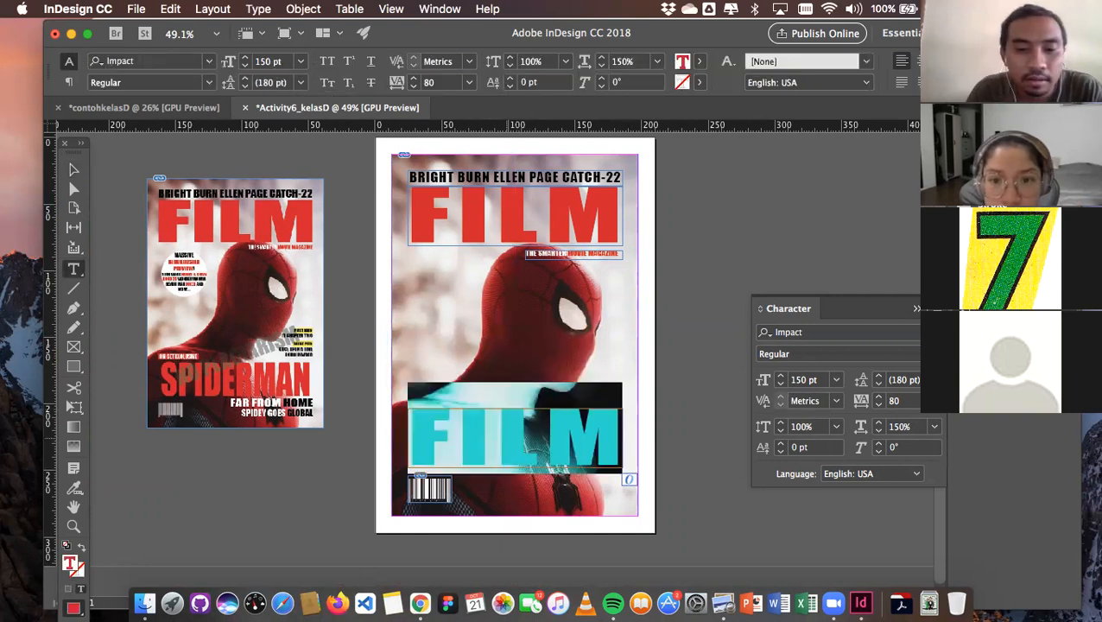
type("spi-")
key("BackSpace")
key("BackSpace")
key("BackSpace")
key("BackSpace")
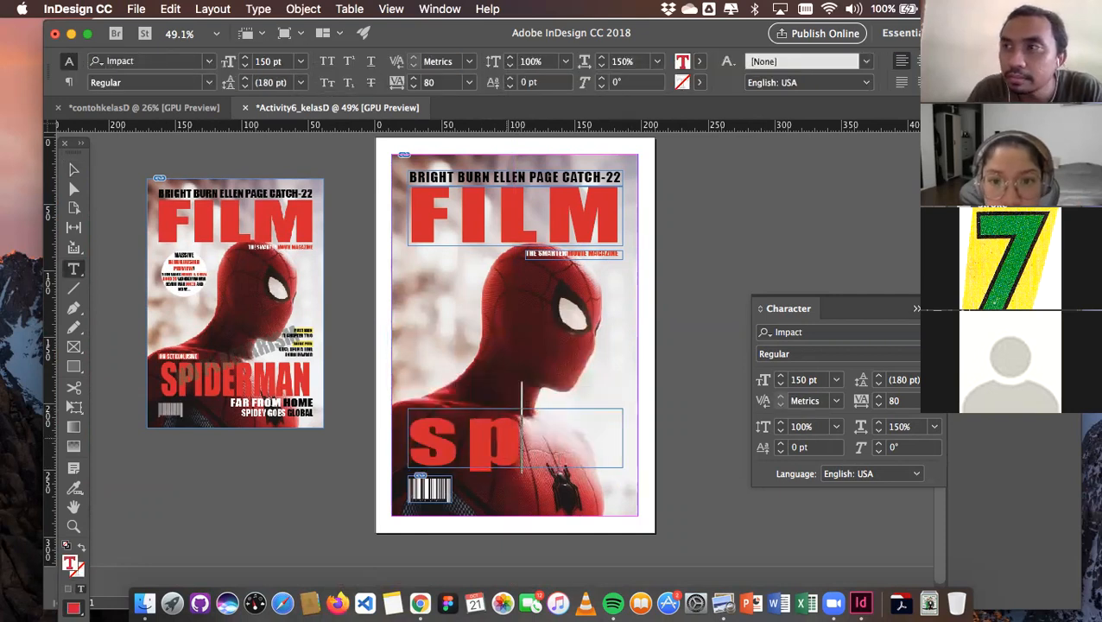
type("SPI")
key("BackSpace")
key("BackSpace")
key("BackSpace")
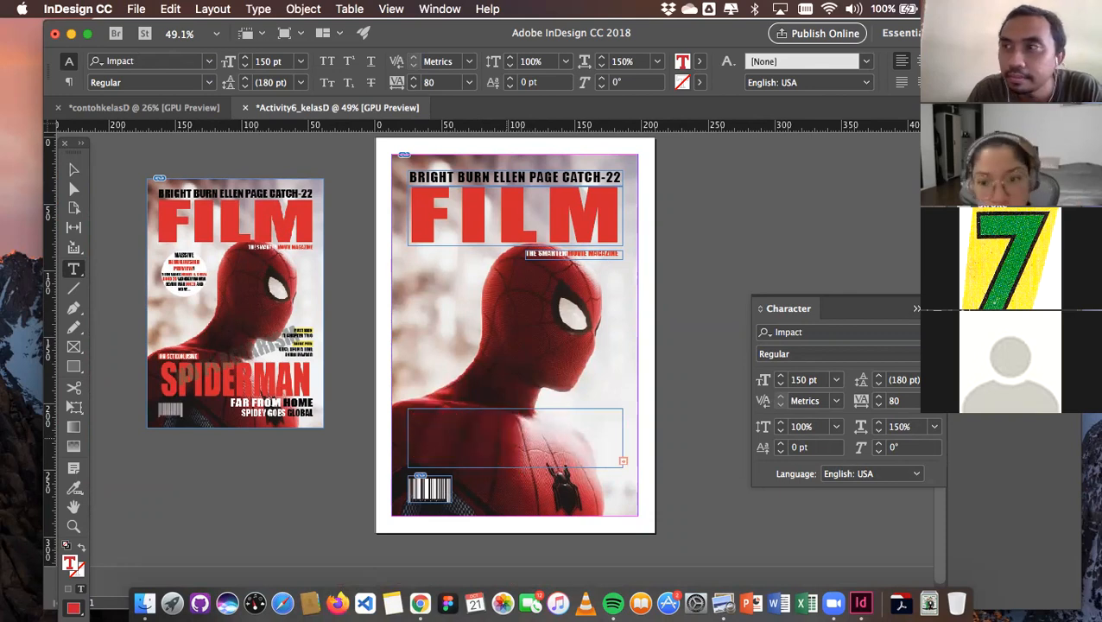
type("SPI-")
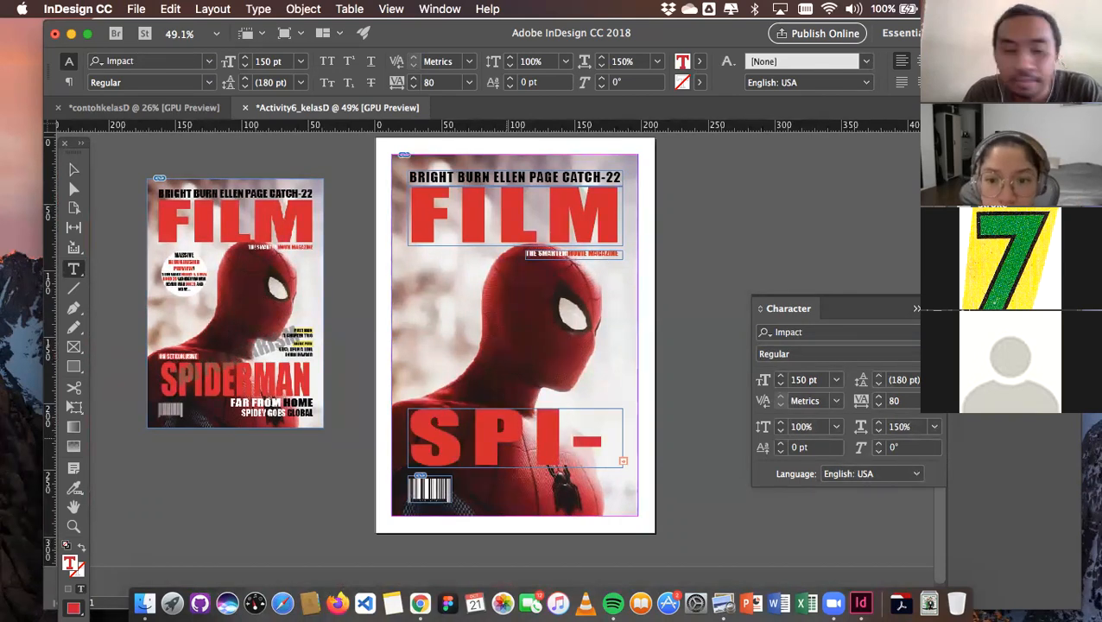
Try a tracking of -100 on the whole lower title text
key("super+a")
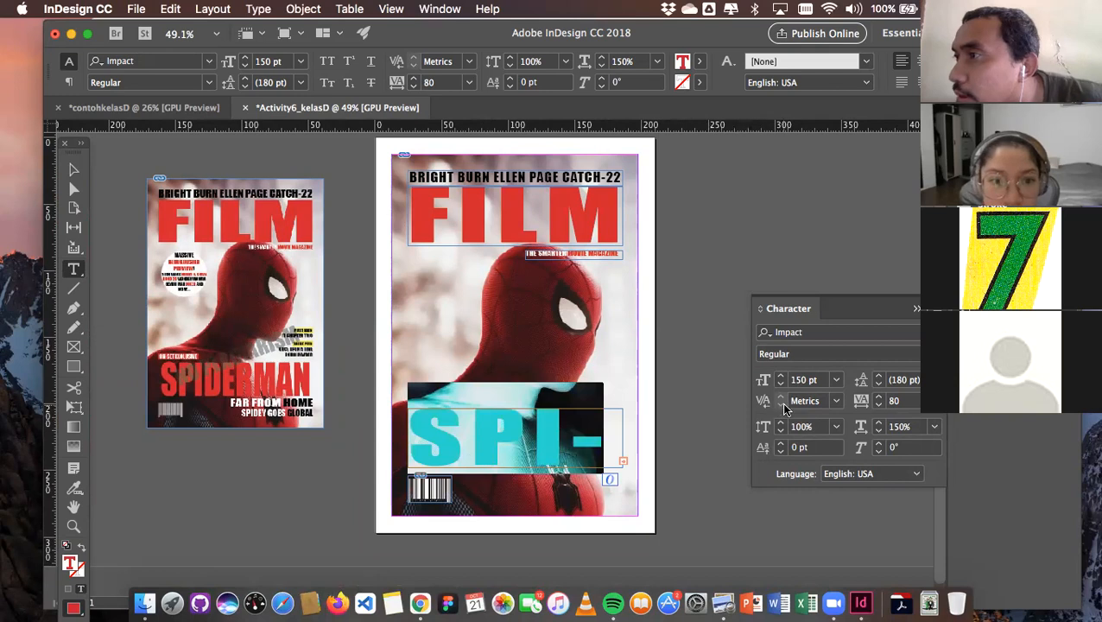
left_click(877, 405)
left_click(877, 405)
left_click(878, 405)
left_click(878, 405)
left_click(878, 405)
left_click(877, 405)
left_click(877, 405)
left_click(877, 405)
left_click(878, 405)
left_click(878, 405)
left_click(877, 405)
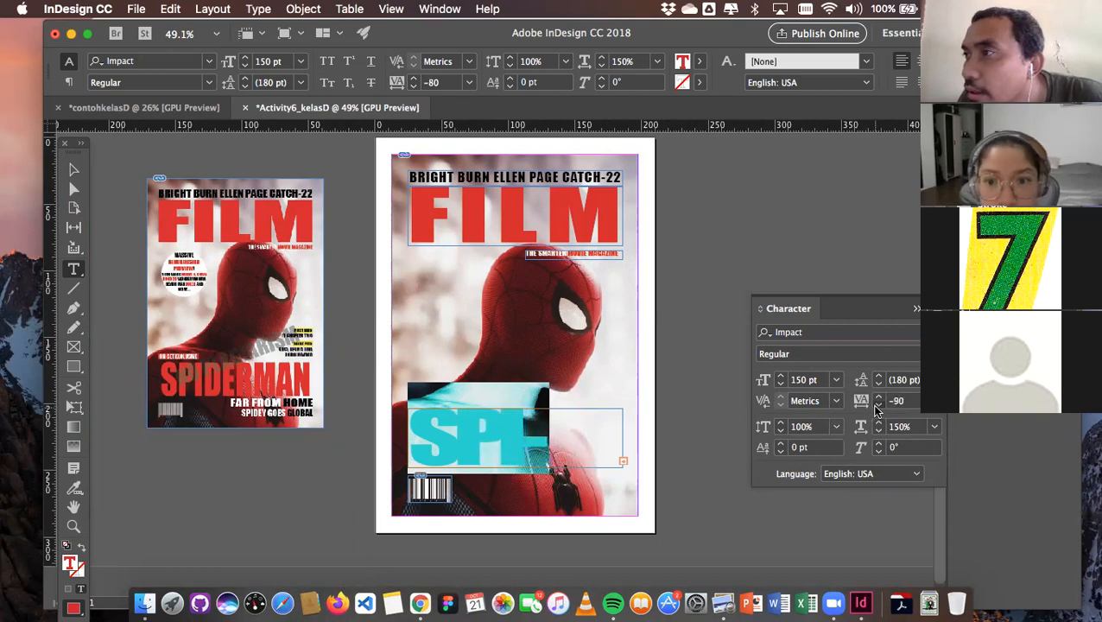
Try a vertical scale of 98% on the lower title, then restore it to 100%
left_click(781, 430)
left_click(780, 431)
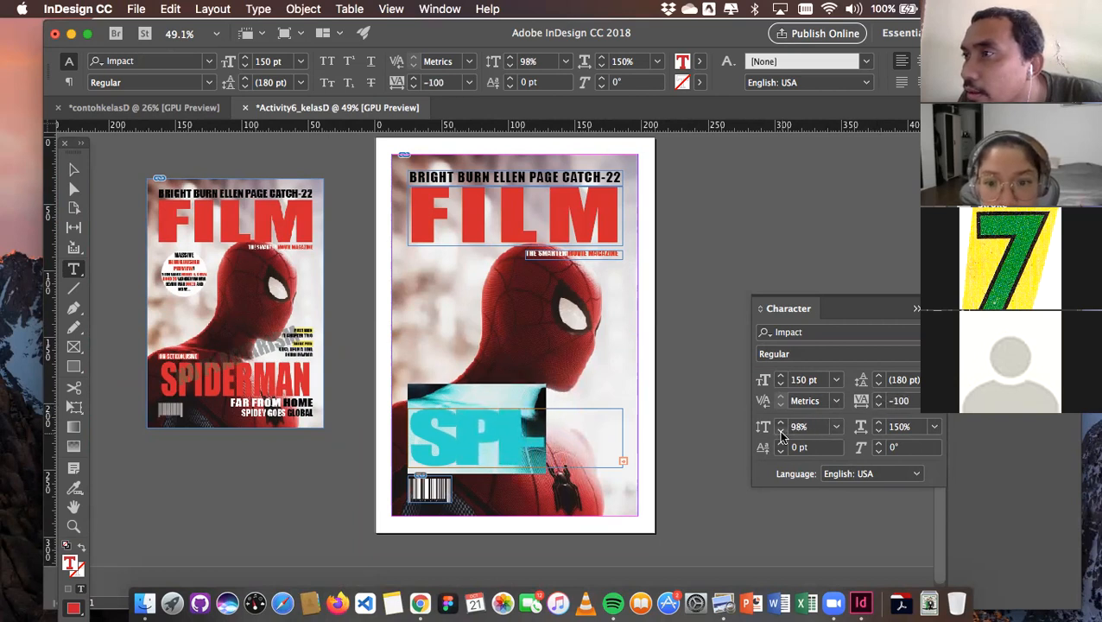
left_click(781, 423)
left_click(780, 422)
Try a horizontal scale of 122% on the lower title with tracking kept at -100
left_click(878, 429)
left_click(876, 430)
left_click(877, 430)
left_click(876, 429)
left_click(876, 429)
left_click(876, 429)
left_click(877, 429)
left_click(876, 429)
left_click(876, 429)
left_click(876, 429)
left_click(877, 429)
left_click(876, 429)
left_click(877, 430)
left_click(877, 429)
left_click(877, 429)
left_click(877, 424)
left_click(877, 424)
left_click(877, 423)
left_click(877, 423)
left_click(880, 397)
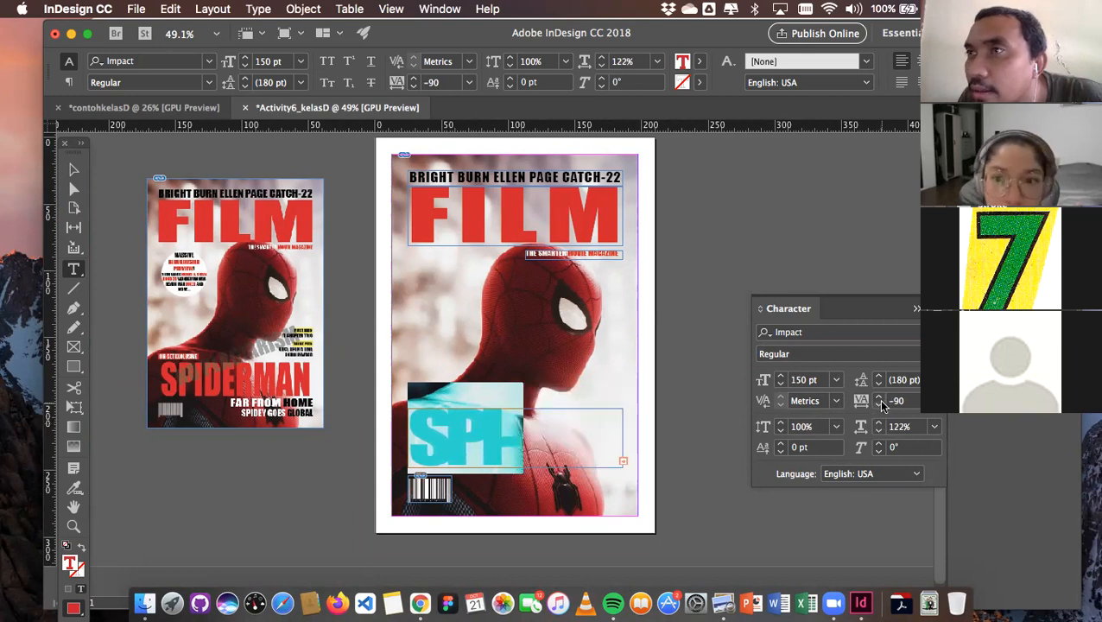
left_click(879, 403)
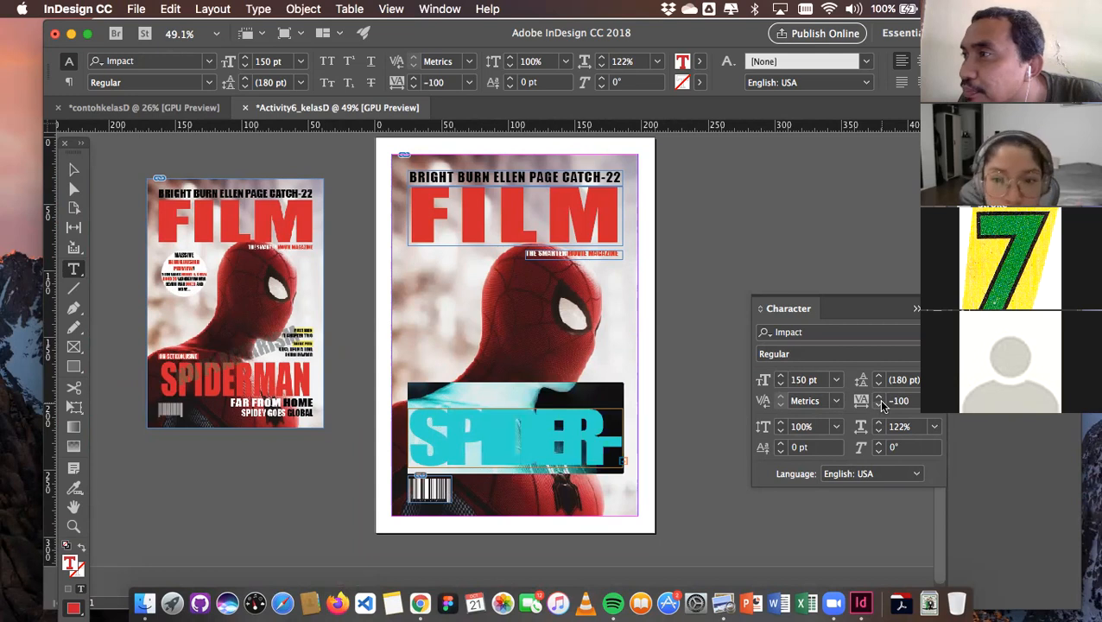
Try a font size of 100 pt on the lower title
left_click(801, 382)
double_click(801, 381)
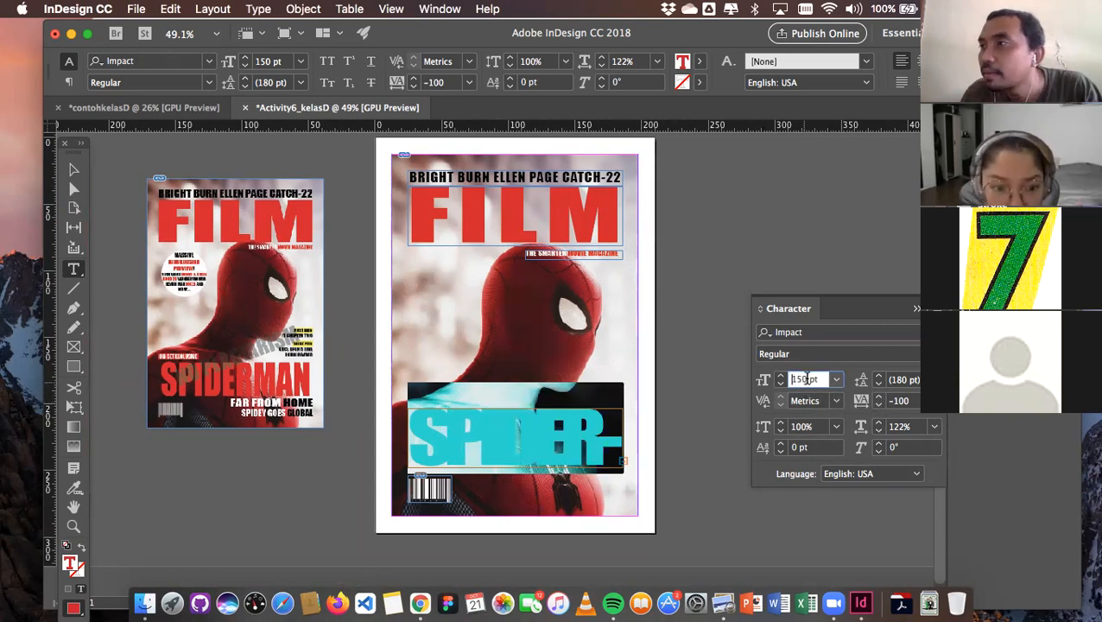
type("100")
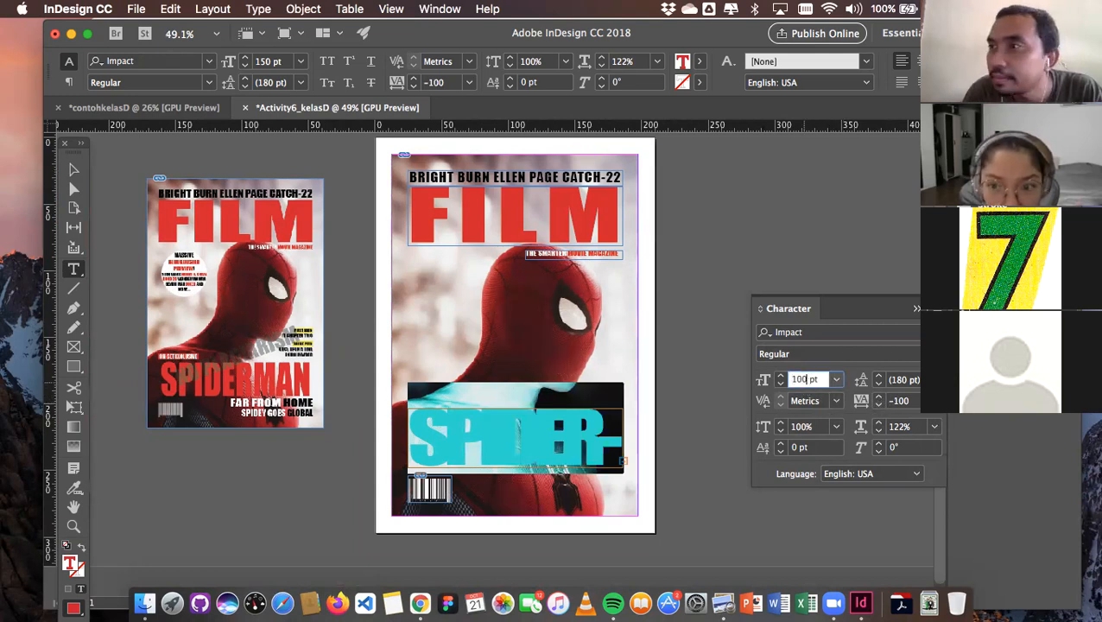
key("Return")
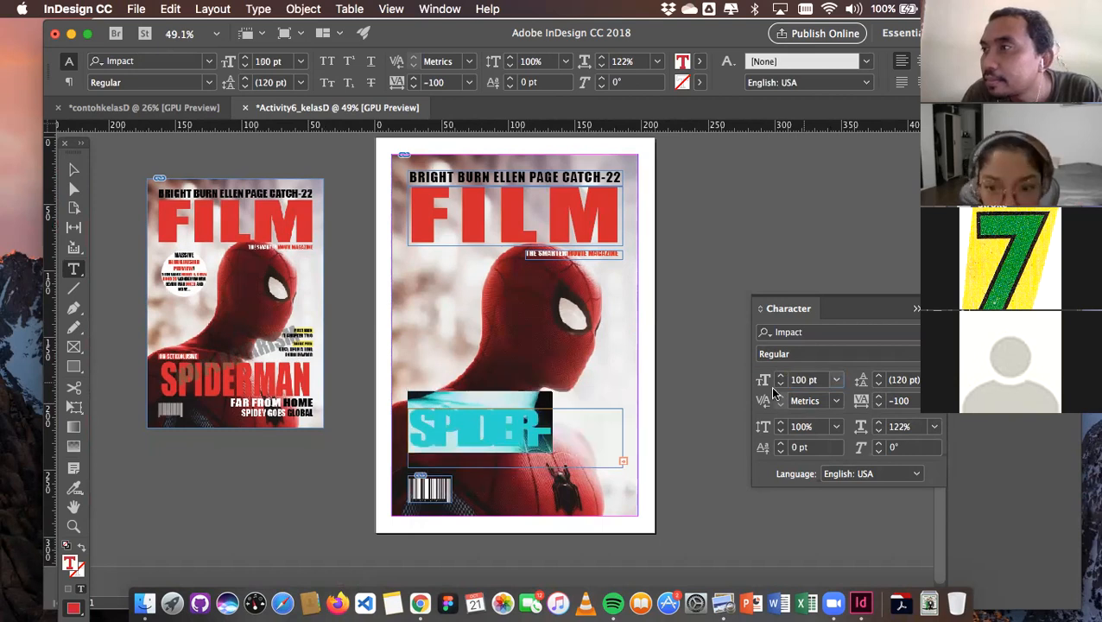
Set the lower title's font size to 120 pt
double_click(805, 380)
type("120")
key("Return")
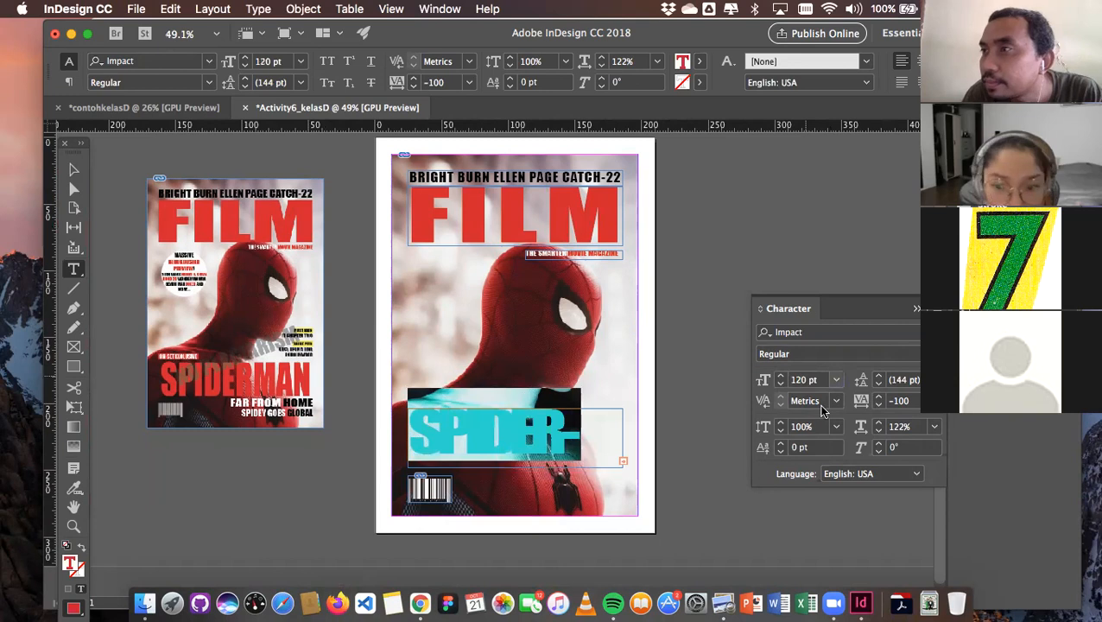
Try loosening the lower title's tracking to -30
left_click(878, 397)
left_click(878, 397)
left_click(878, 397)
left_click(878, 396)
left_click(878, 396)
left_click(878, 397)
left_click(878, 397)
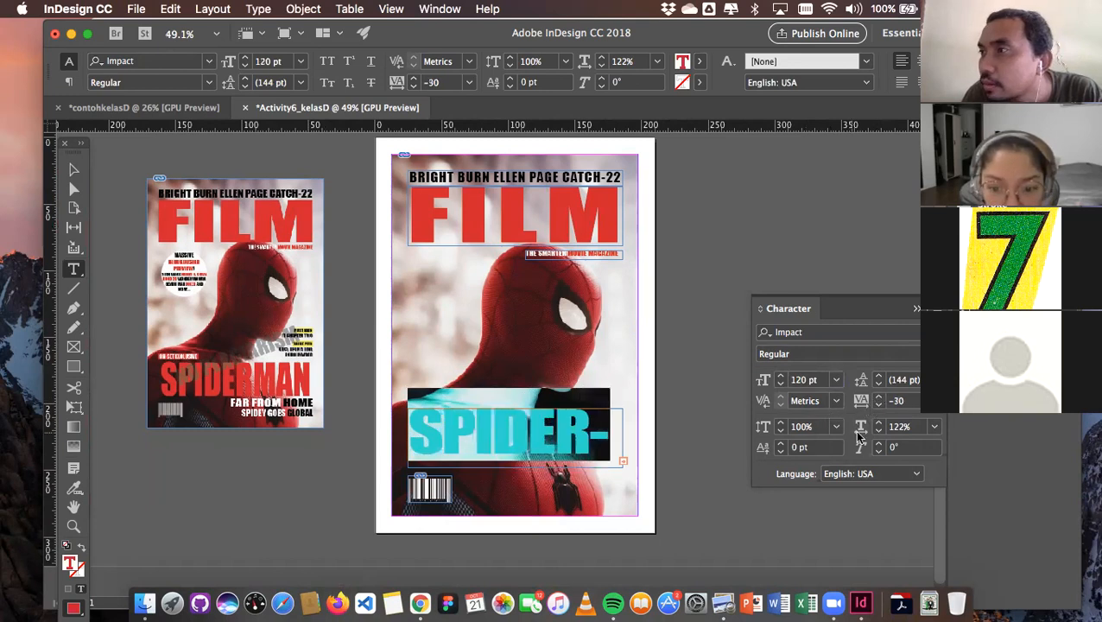
Set the lower title's horizontal scale to 116%
left_click(878, 431)
left_click(878, 431)
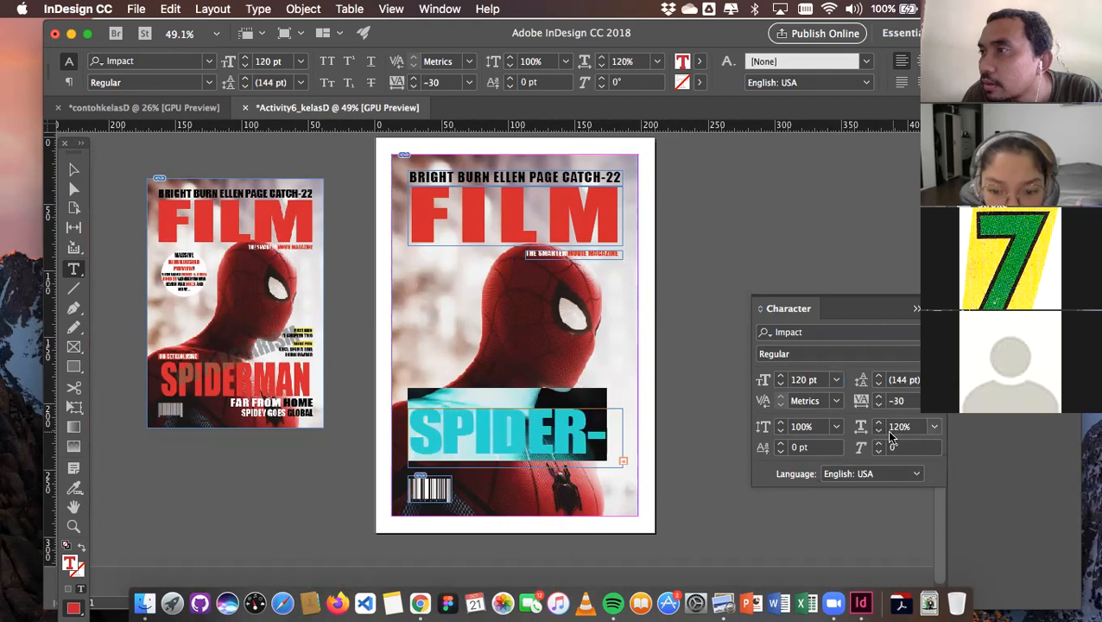
left_click(879, 431)
left_click(878, 432)
left_click(879, 431)
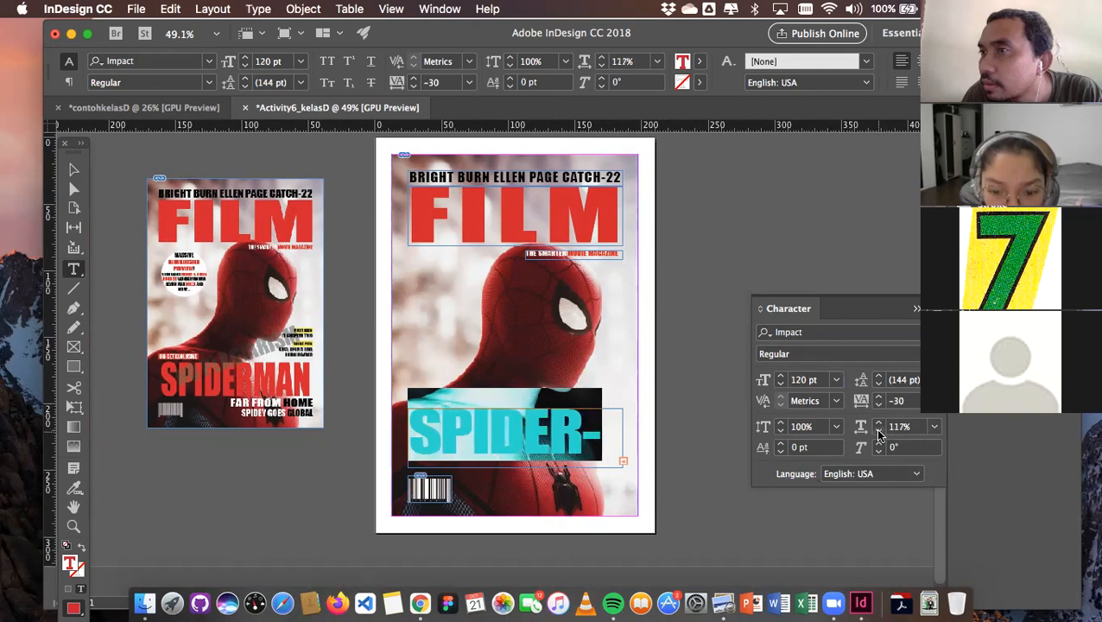
left_click(878, 432)
Set the lower title's vertical scale to 109% and its tracking to -40
left_click(780, 431)
left_click(781, 432)
left_click(781, 432)
left_click(780, 422)
left_click(779, 423)
left_click(779, 423)
left_click(780, 423)
left_click(779, 423)
left_click(781, 424)
left_click(780, 424)
left_click(781, 424)
left_click(780, 424)
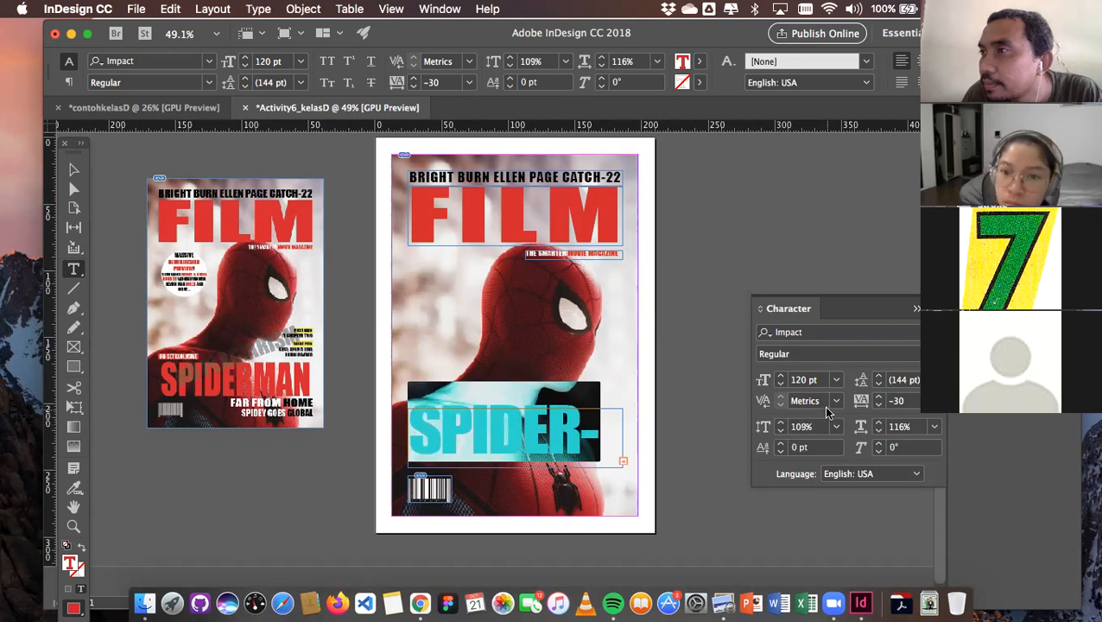
left_click(879, 406)
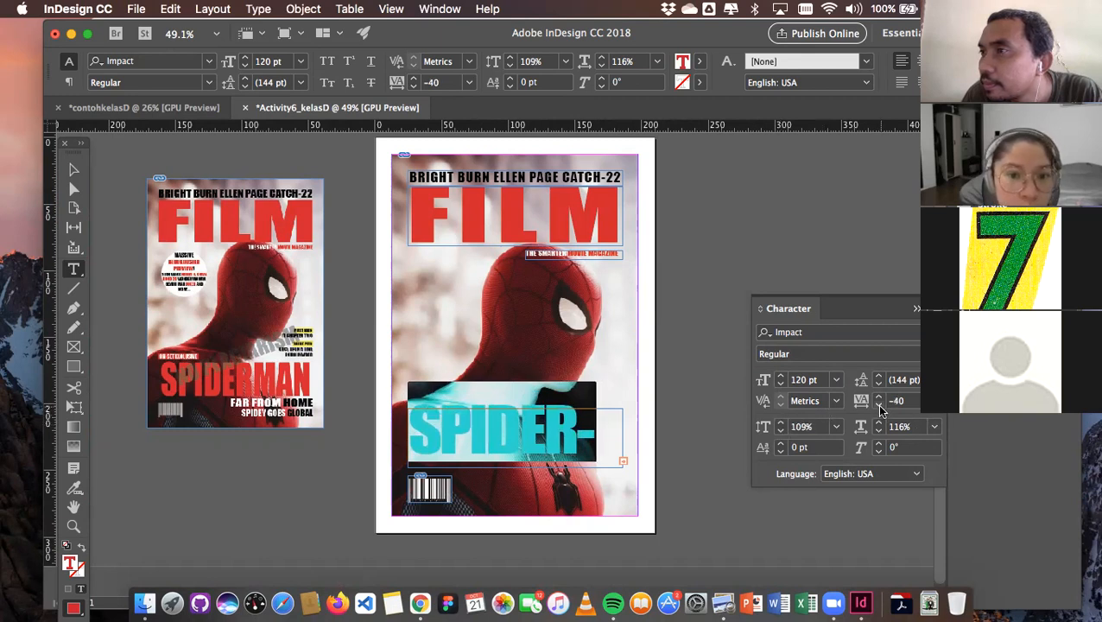
Set the lower title's horizontal scale to 114% and its leading to 144 pt
left_click(878, 430)
left_click(879, 430)
left_click(879, 430)
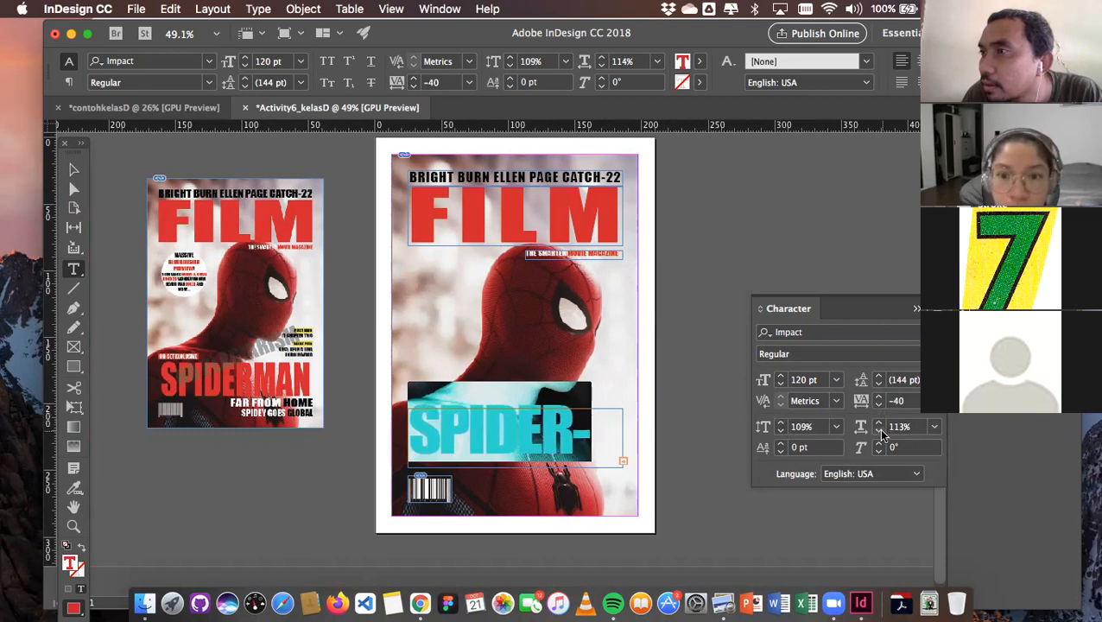
left_click(878, 425)
left_click(878, 425)
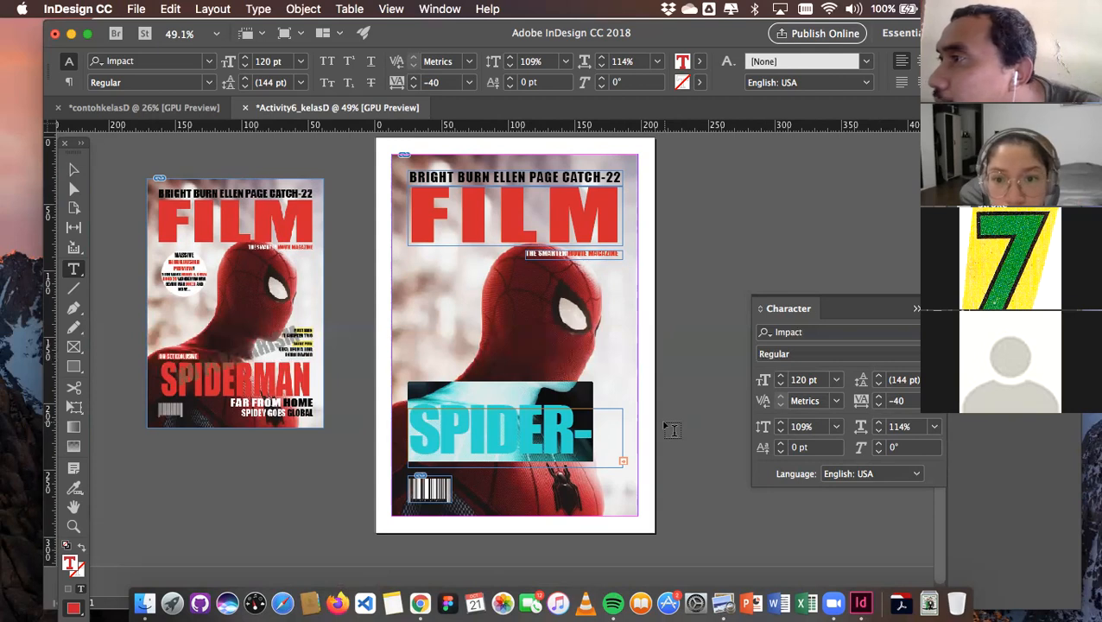
left_click(879, 383)
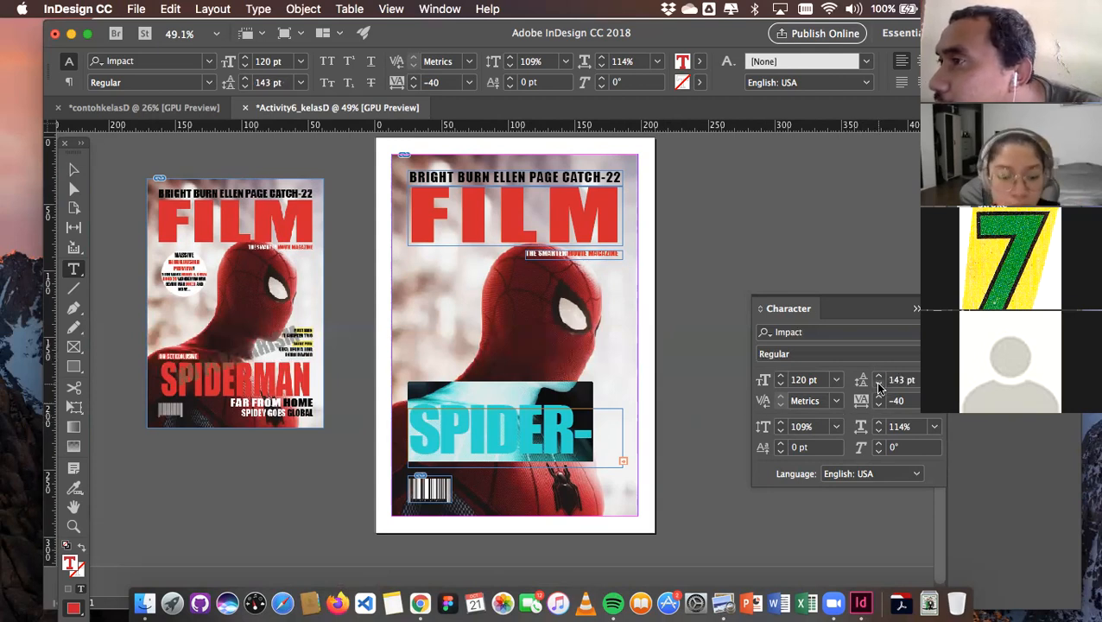
left_click(779, 431)
left_click(780, 423)
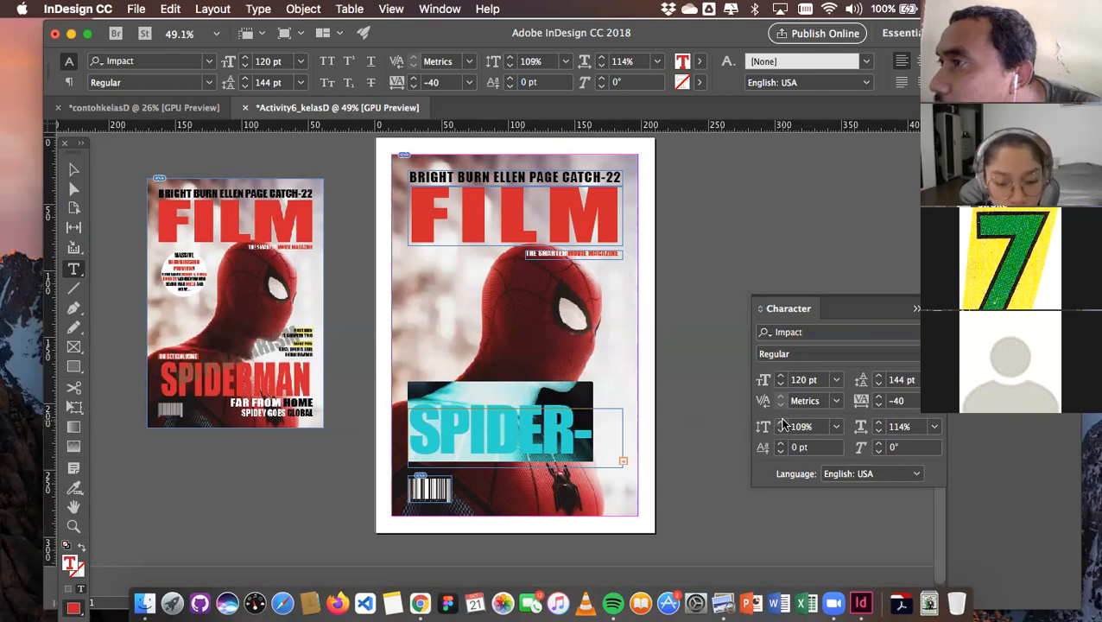
Reduce the lower title's font size step by step to 115, 110 and 100 pt
left_click(805, 381)
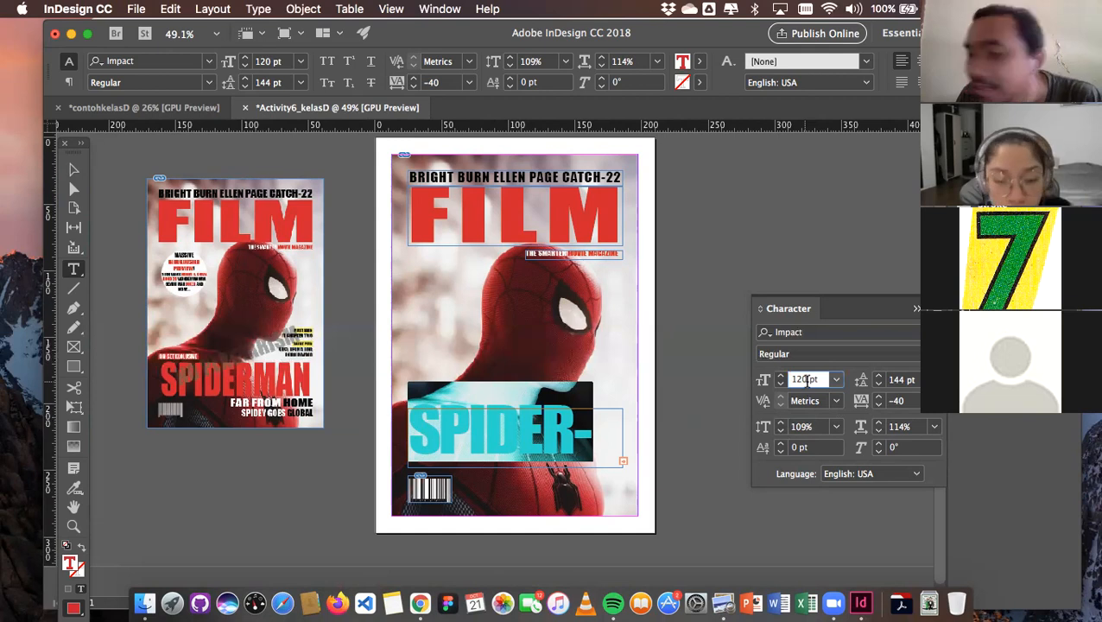
key("BackSpace")
key("BackSpace")
type("1")
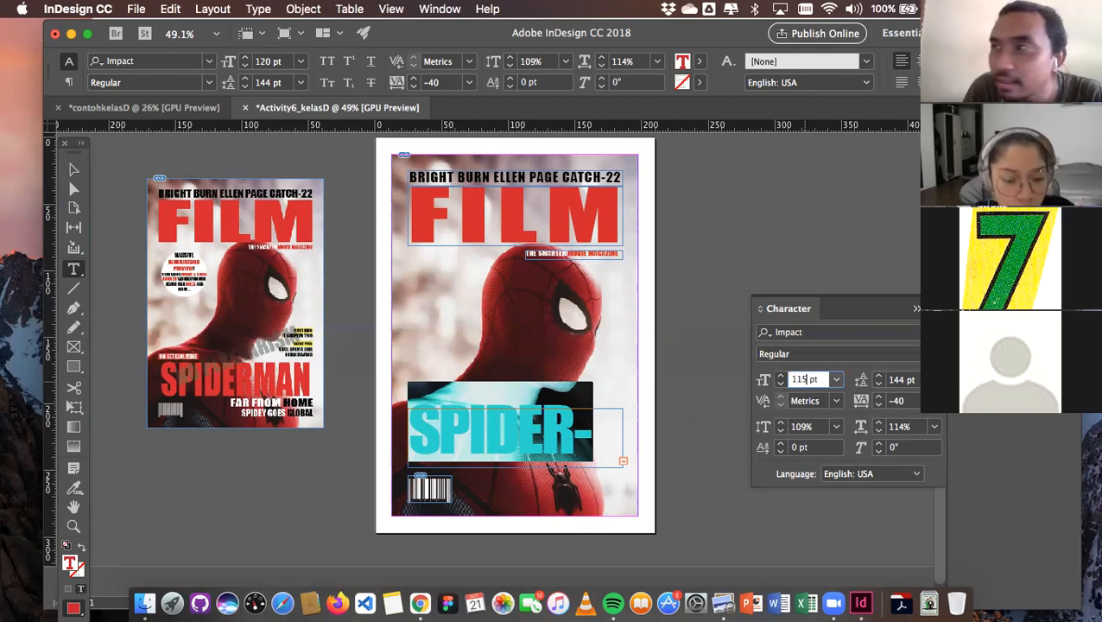
type("5")
key("Return")
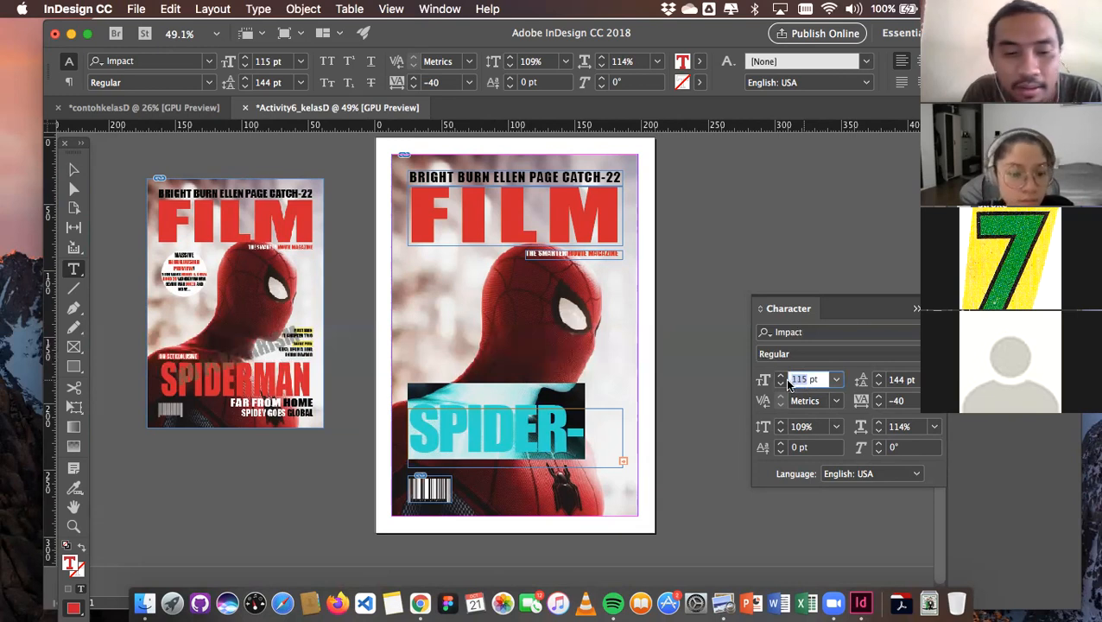
type("110")
key("Return")
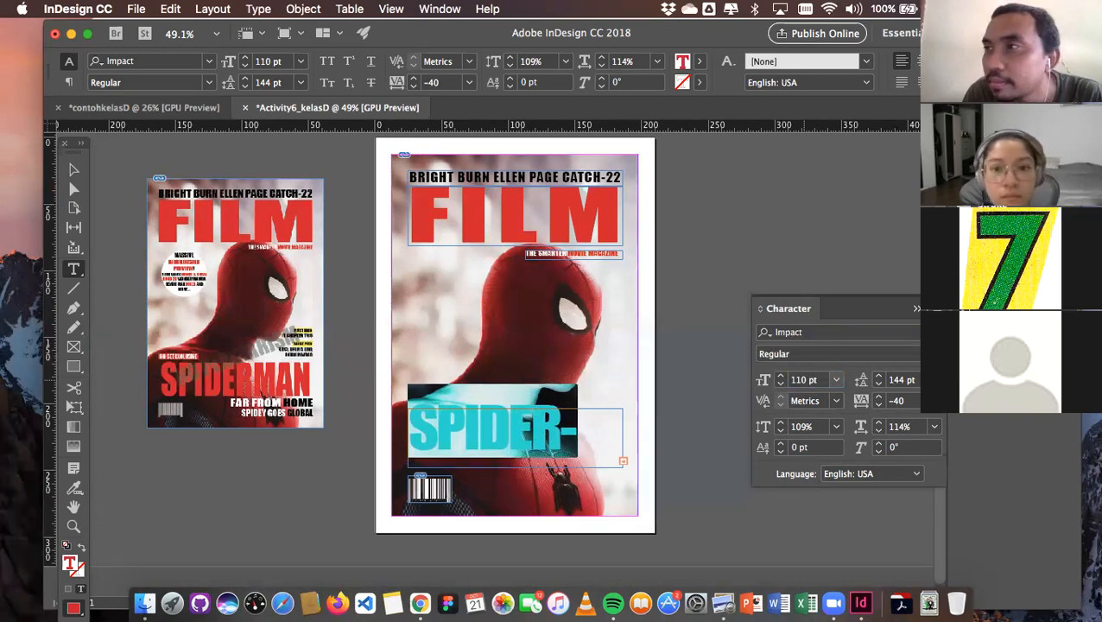
double_click(802, 380)
type("10")
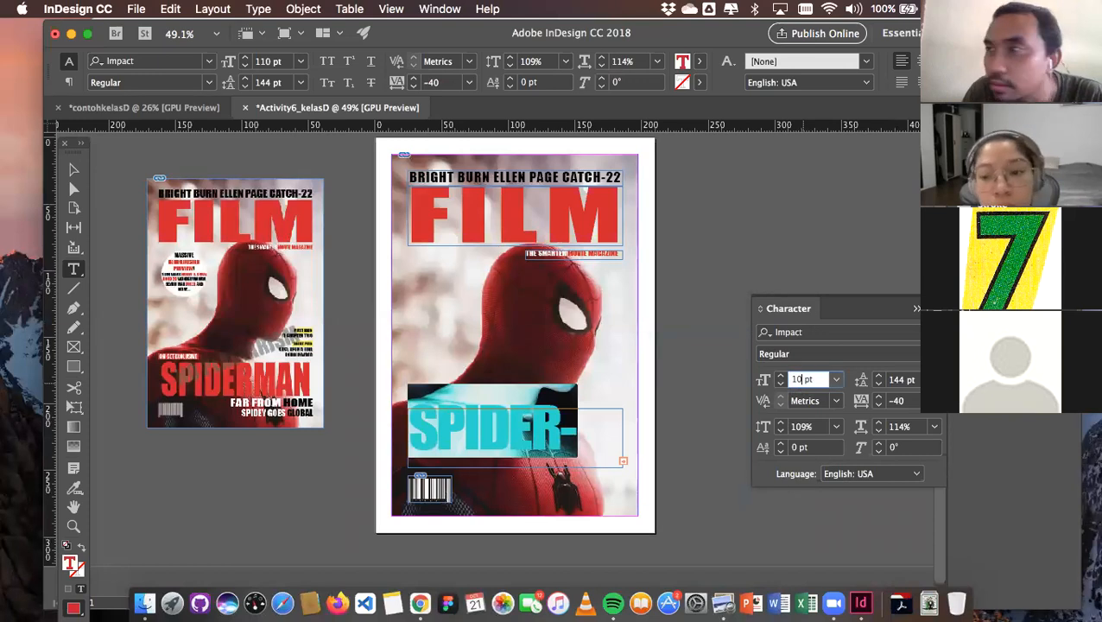
type("0")
key("Return")
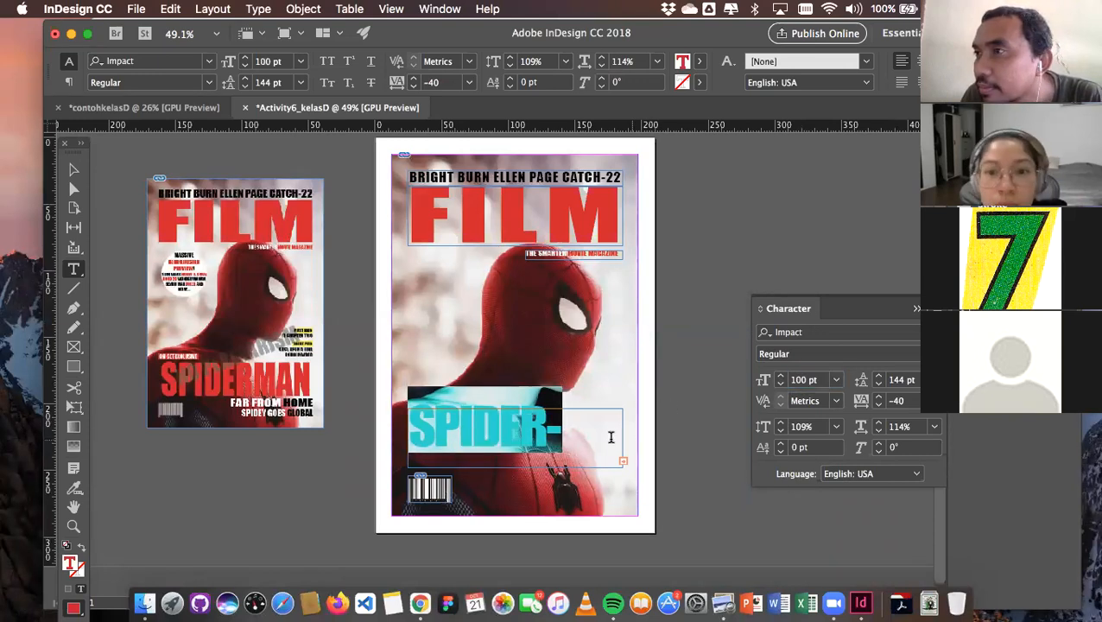
Select the whole lower title and try tightening its tracking to -90
left_click(558, 433)
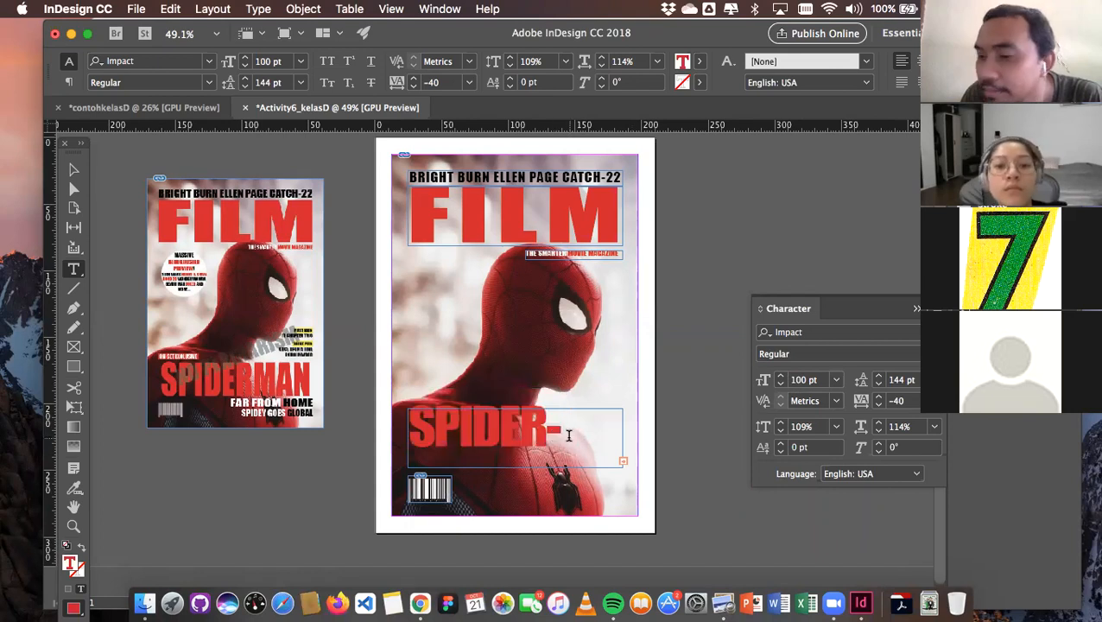
left_click(878, 405)
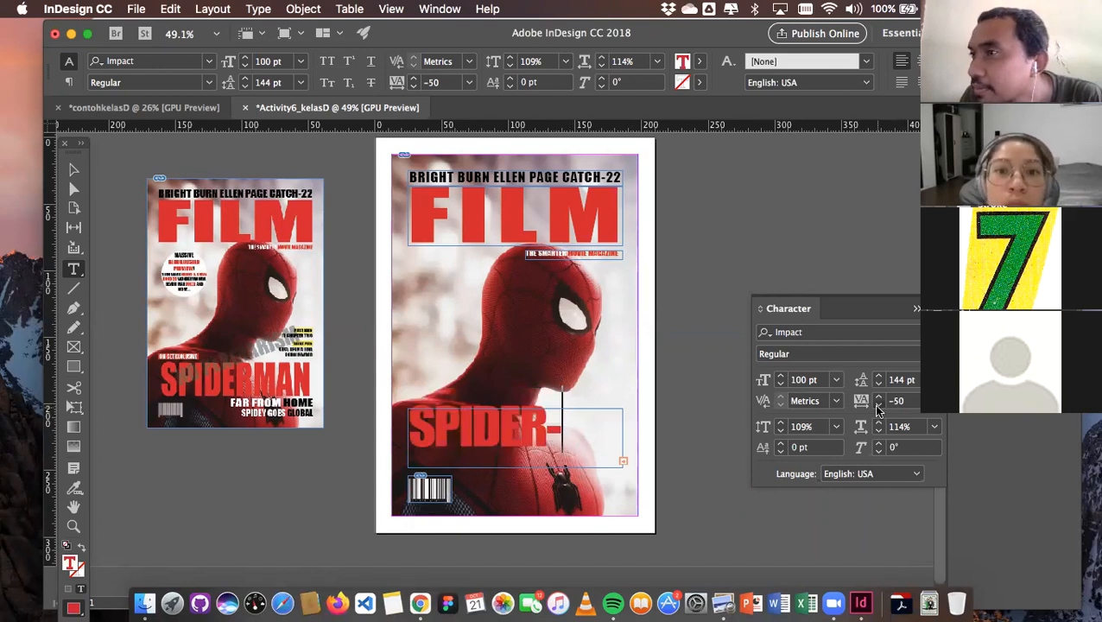
key("super+a")
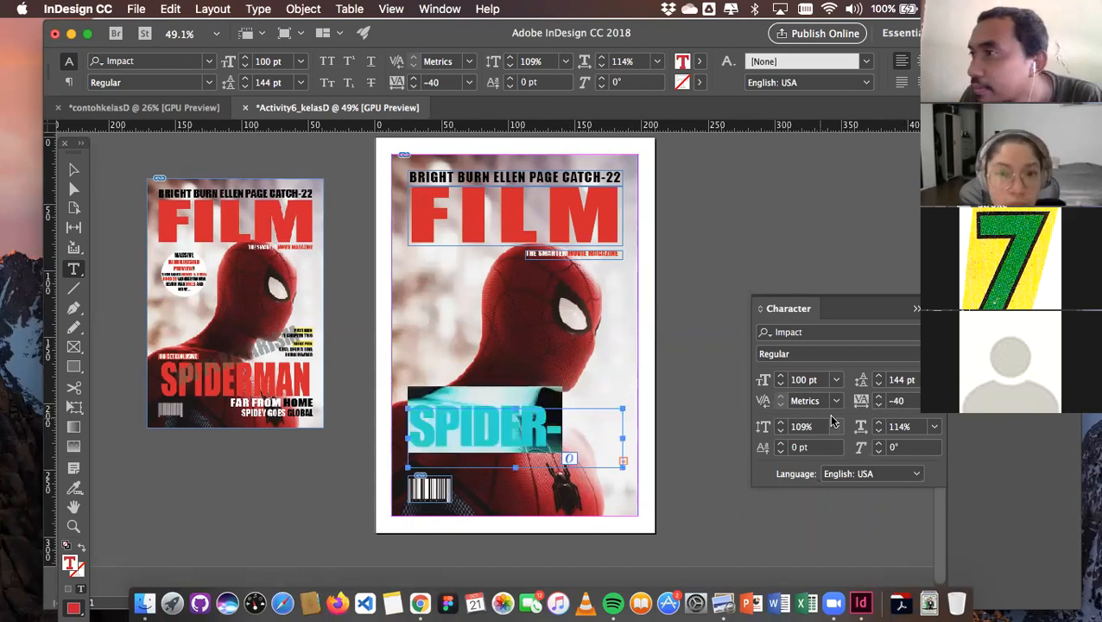
left_click(878, 405)
left_click(877, 405)
left_click(877, 405)
left_click(878, 405)
left_click(877, 405)
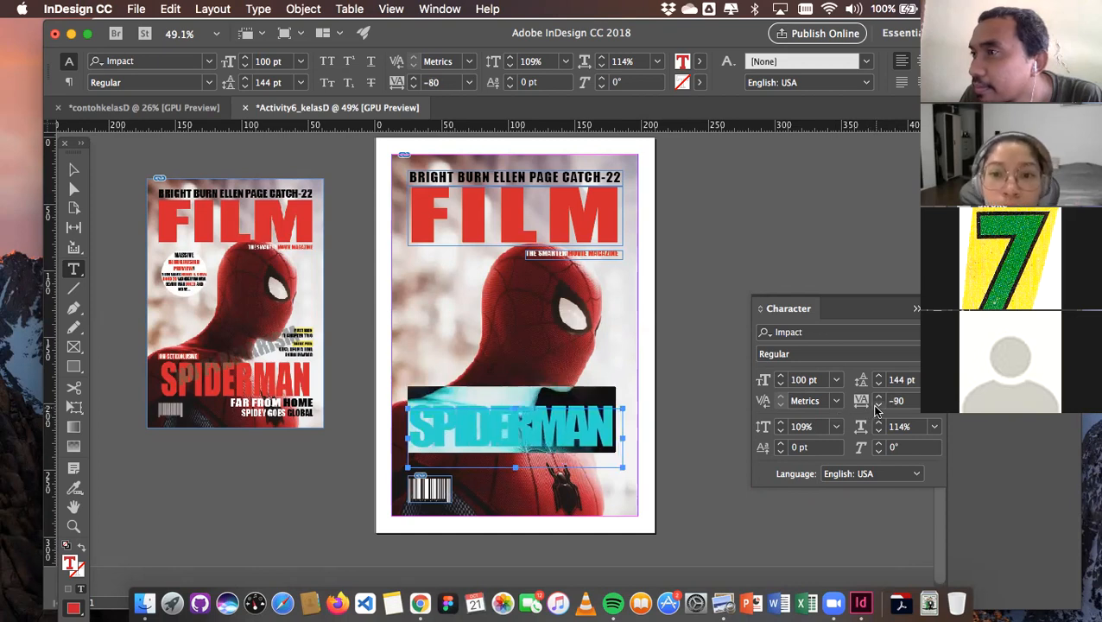
Try the lower title's horizontal scale at 109%, then set it to 116%
left_click(879, 431)
left_click(878, 431)
left_click(878, 431)
left_click(878, 431)
left_click(878, 431)
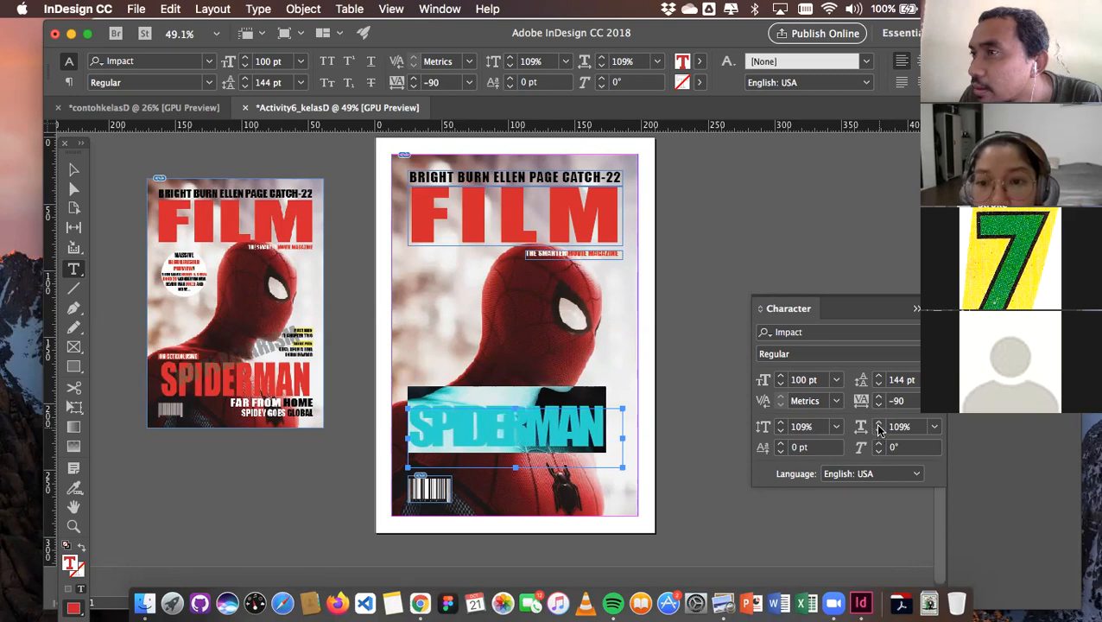
left_click(878, 423)
left_click(878, 424)
left_click(879, 423)
left_click(878, 423)
left_click(878, 423)
left_click(878, 423)
left_click(878, 423)
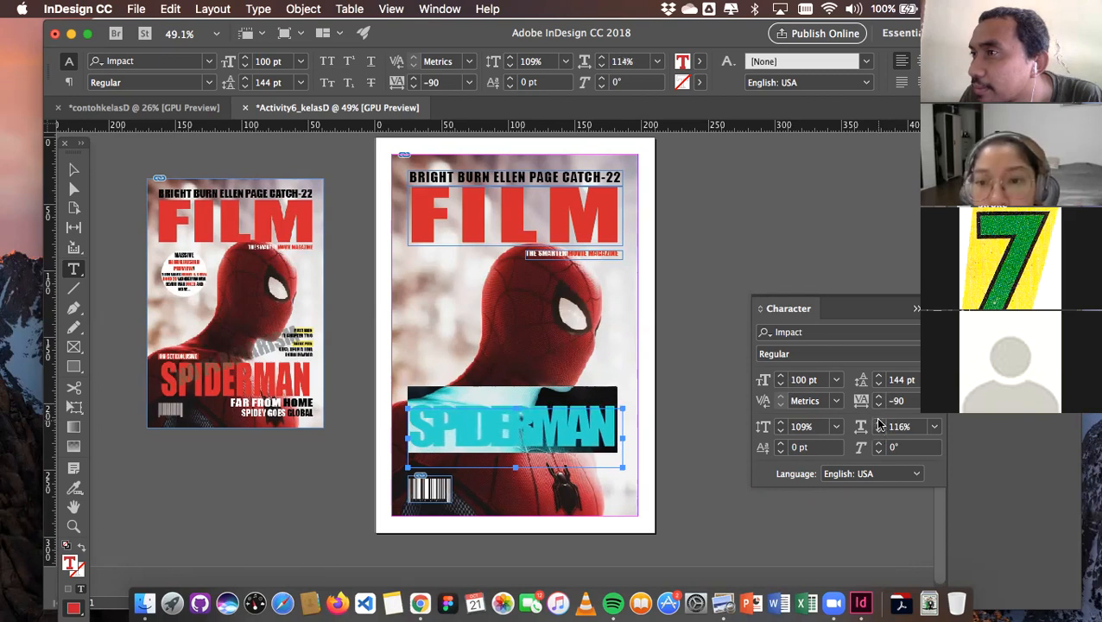
Set the lower title's font size to 90 pt and its tracking to -70
left_click(780, 384)
left_click(780, 383)
left_click(781, 384)
left_click(781, 383)
left_click(780, 383)
left_click(780, 383)
left_click(879, 396)
left_click(878, 396)
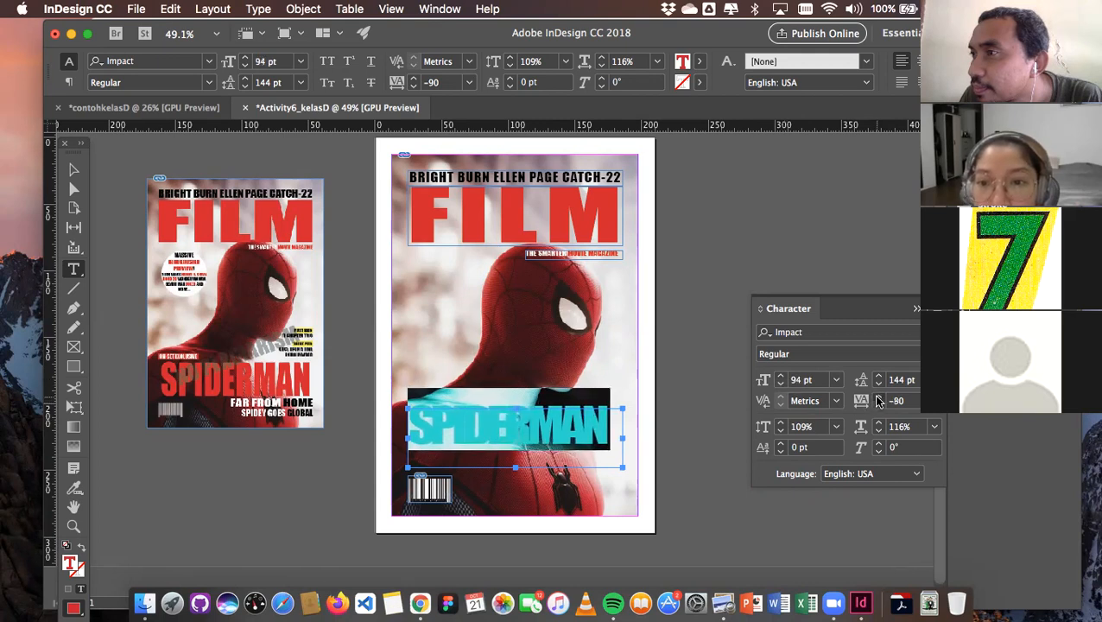
left_click(782, 384)
left_click(782, 384)
left_click(781, 384)
left_click(782, 384)
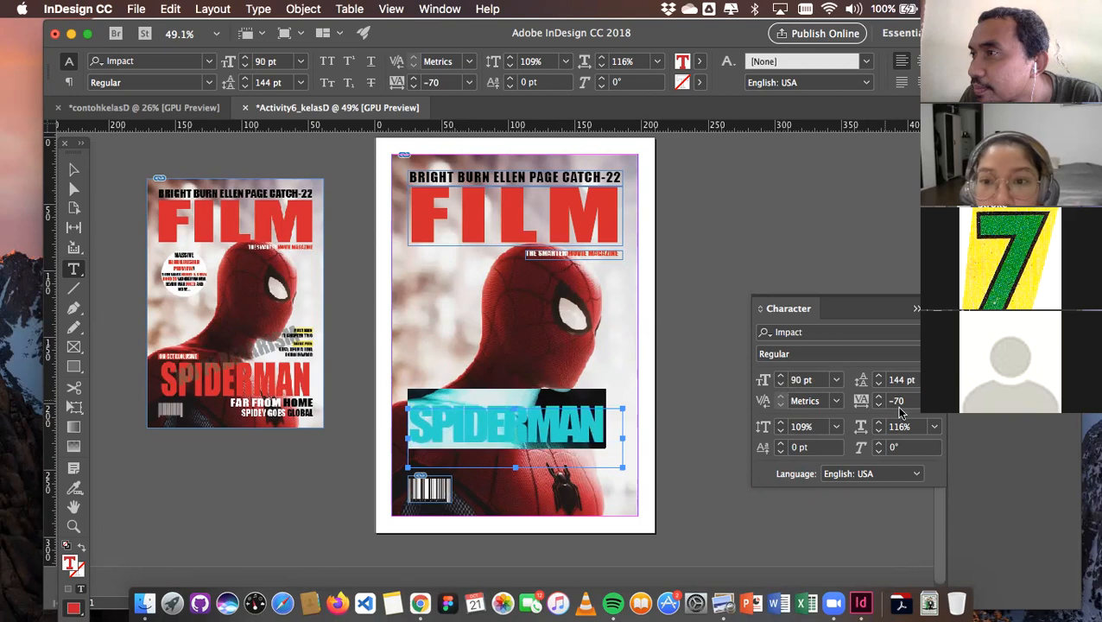
Loosen the lower title's tracking to -30
left_click(879, 397)
left_click(879, 398)
left_click(879, 397)
left_click(880, 398)
left_click(879, 397)
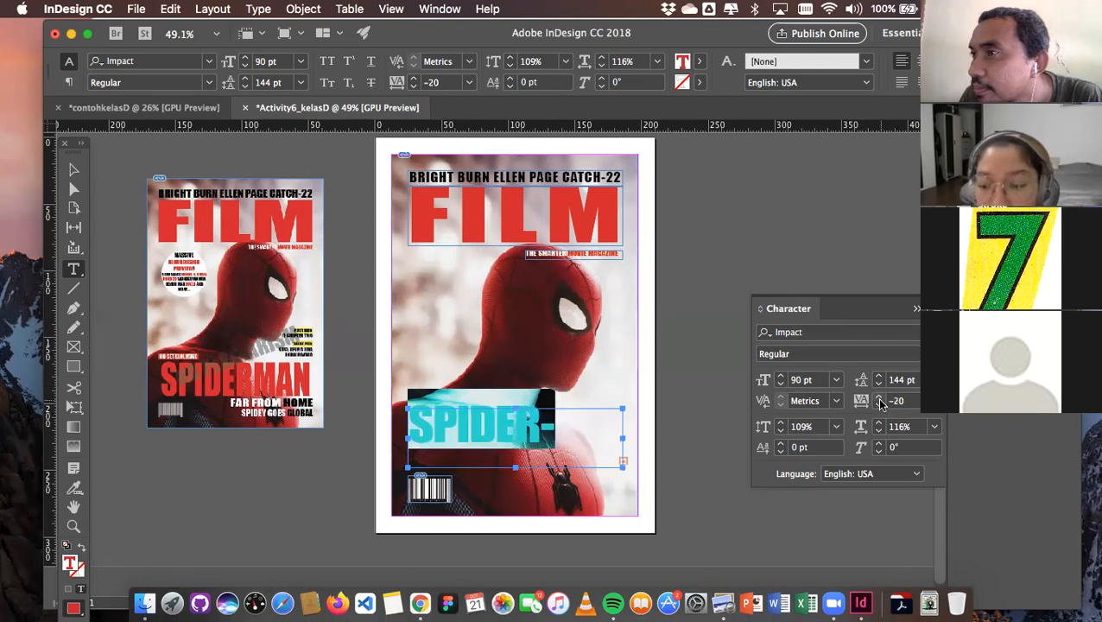
left_click(878, 405)
Set the lower title's vertical scale to 125%, its horizontal scale to 115% and its tracking to -20
left_click(781, 423)
left_click(782, 422)
left_click(781, 422)
left_click(782, 422)
left_click(781, 423)
left_click(781, 423)
left_click(781, 422)
left_click(781, 423)
left_click(781, 422)
left_click(782, 422)
left_click(781, 423)
left_click(782, 422)
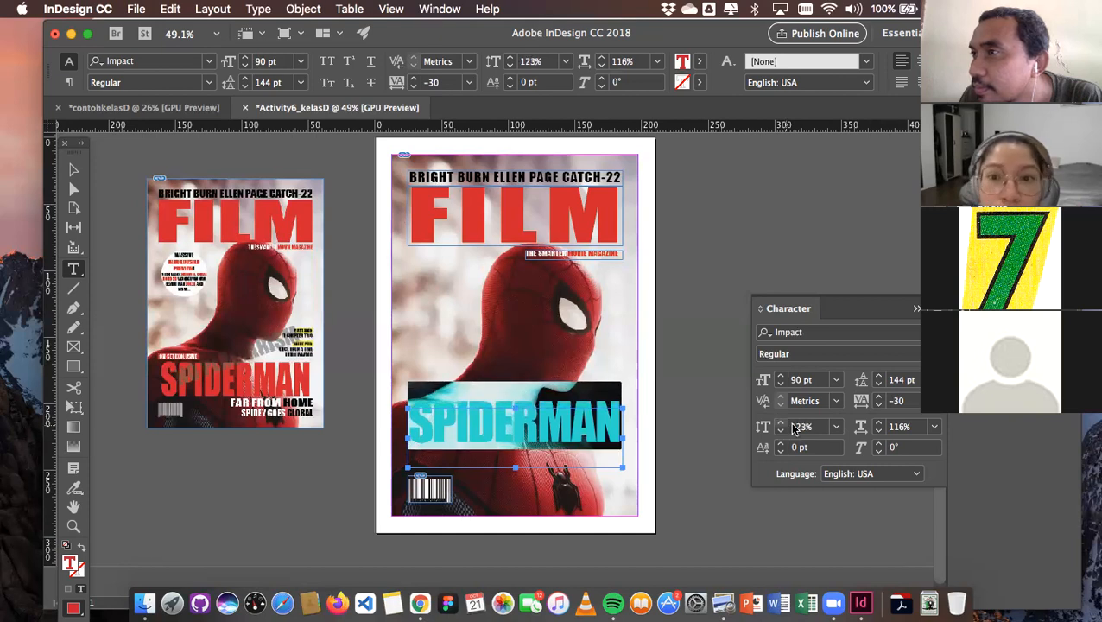
left_click(782, 423)
left_click(782, 422)
left_click(782, 423)
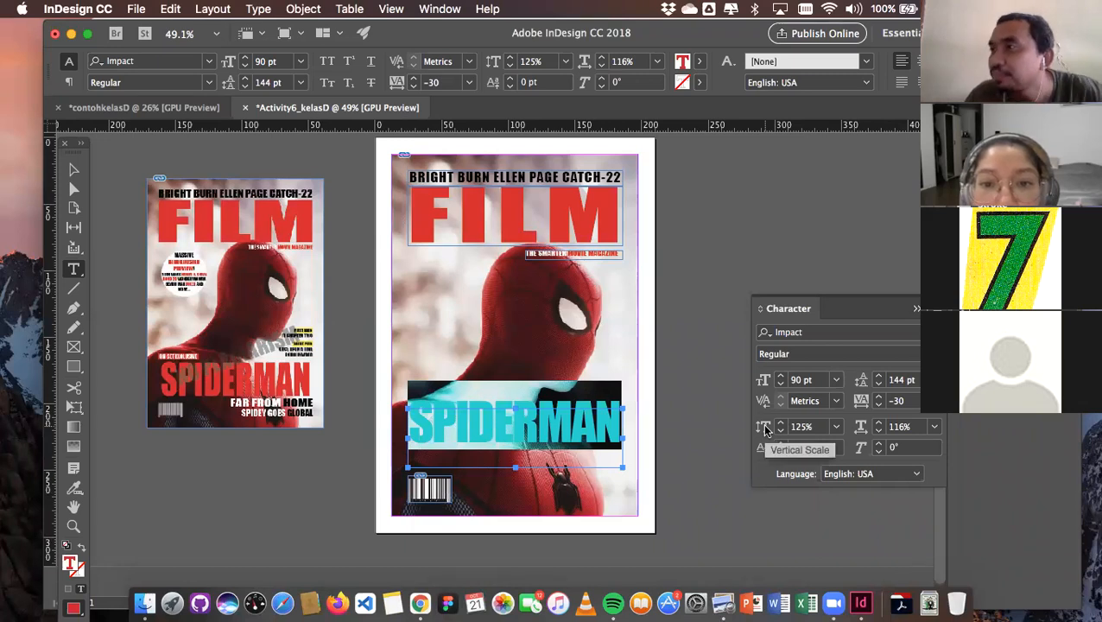
left_click(877, 430)
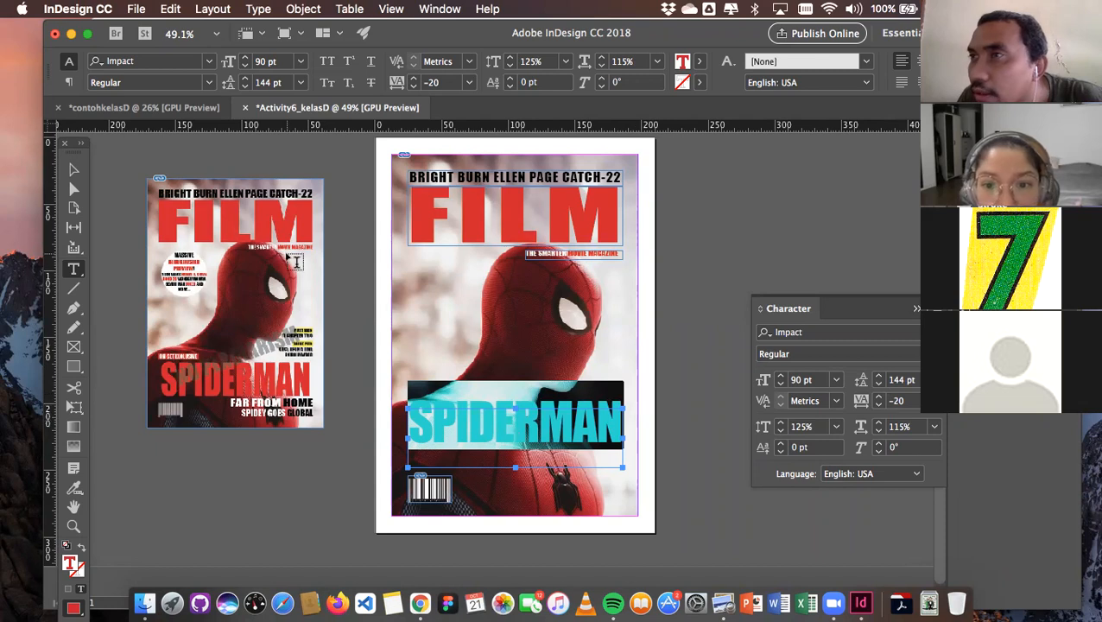
Move the SPIDERMAN title frame down to just above the barcode, at X 24.667 mm and Y 222.697 mm
left_click(73, 169)
left_click(665, 406)
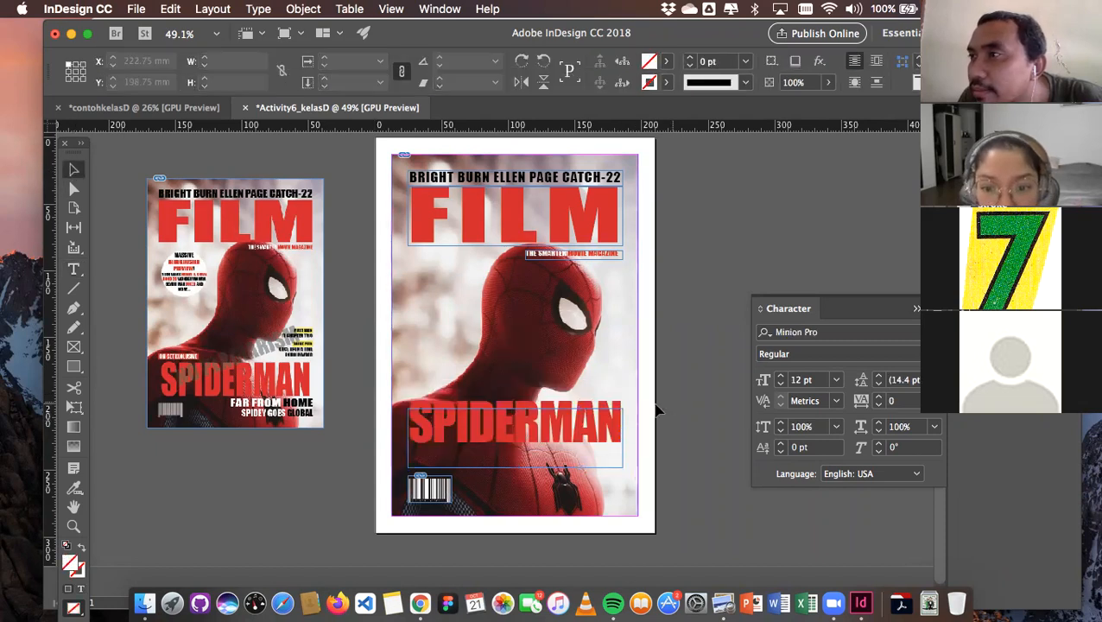
left_click(583, 423)
left_click_drag(583, 425, 585, 450)
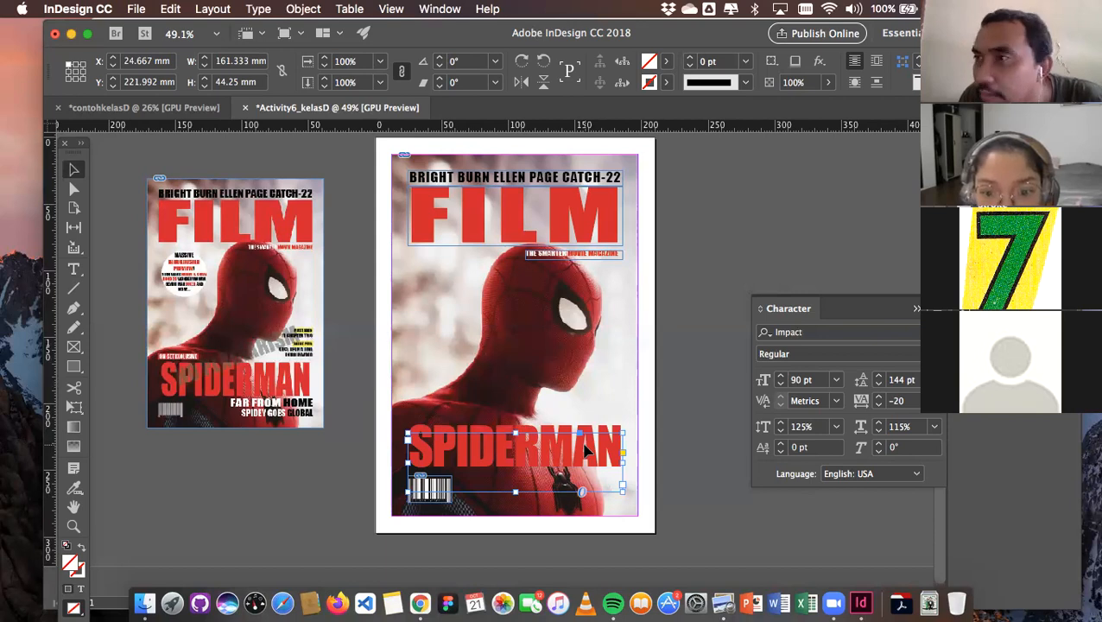
key("Right")
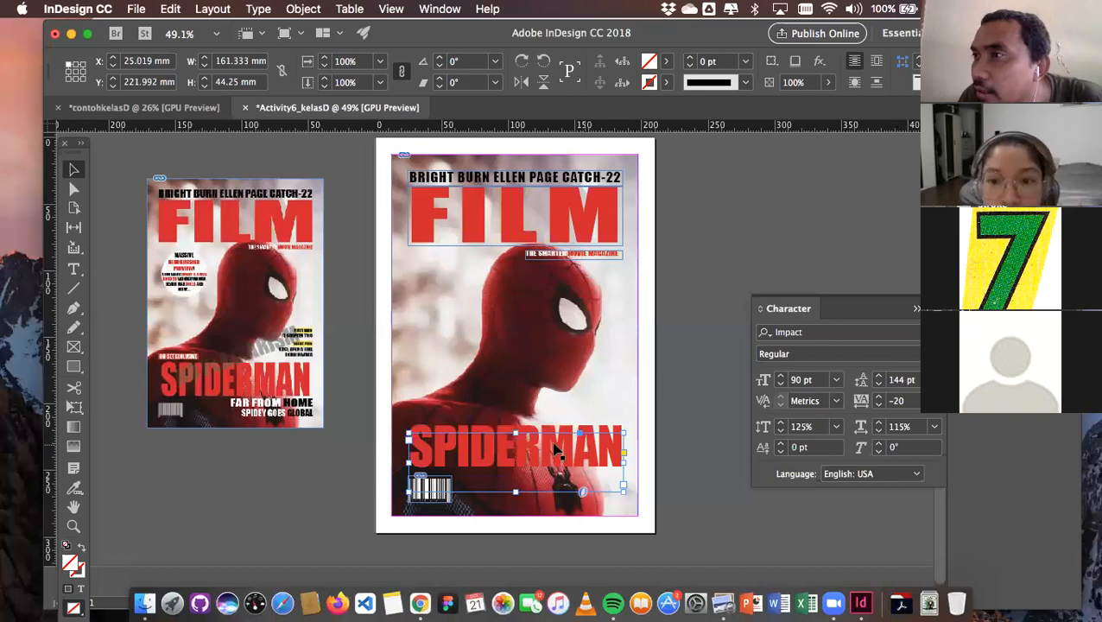
key("Left")
key("Down")
key("Down")
Cut the SPIDERMAN title from Layer 1 and create a new layer above it
left_click(971, 139)
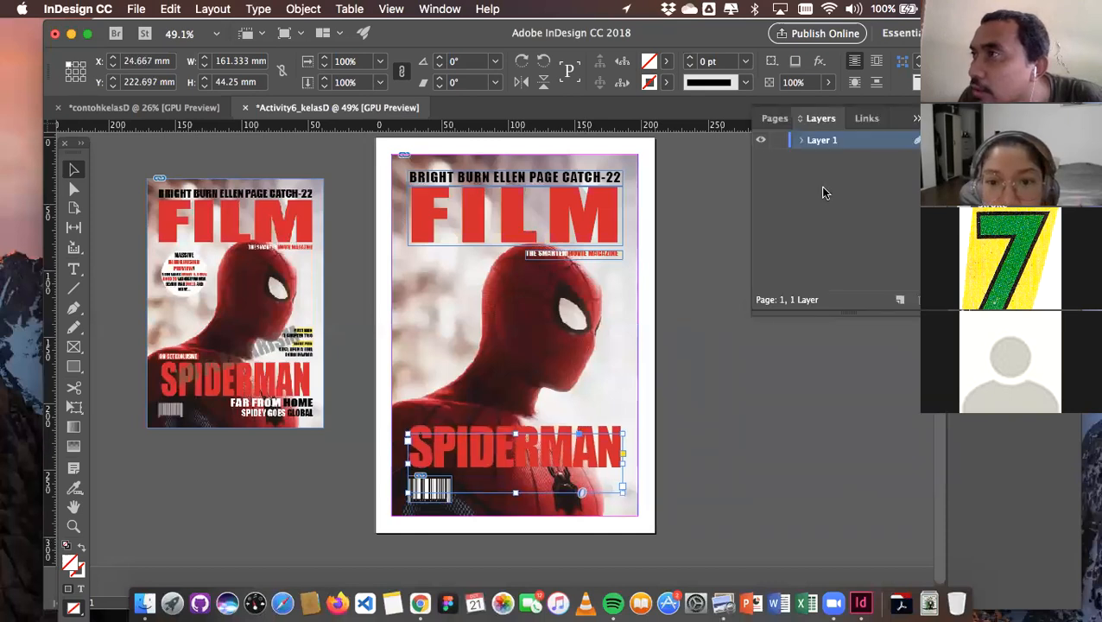
left_click(803, 141)
left_click(802, 141)
left_click(802, 141)
left_click(801, 141)
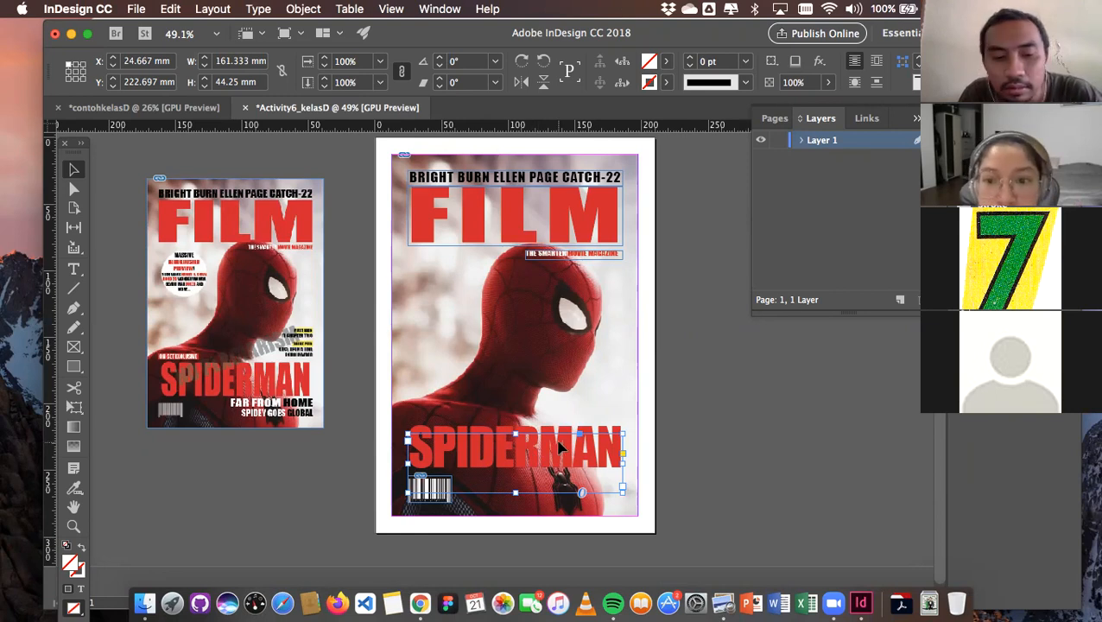
key("Delete")
left_click(900, 300)
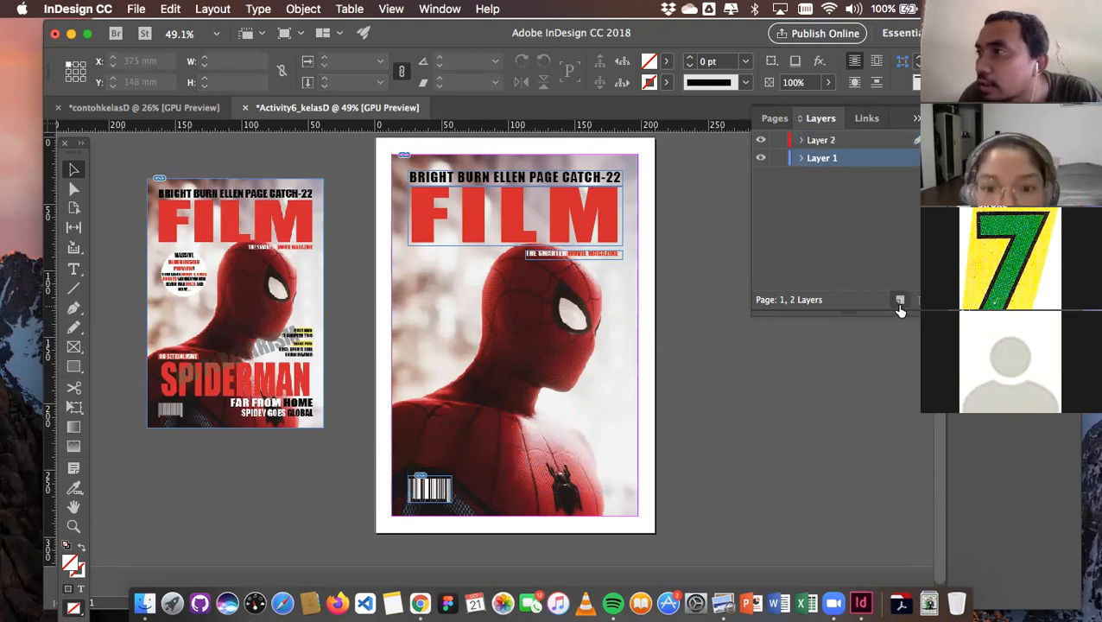
Paste the SPIDERMAN title onto Layer 2 and position it just above the barcode at X 25.019 mm, Y 222.344 mm
left_click(820, 141)
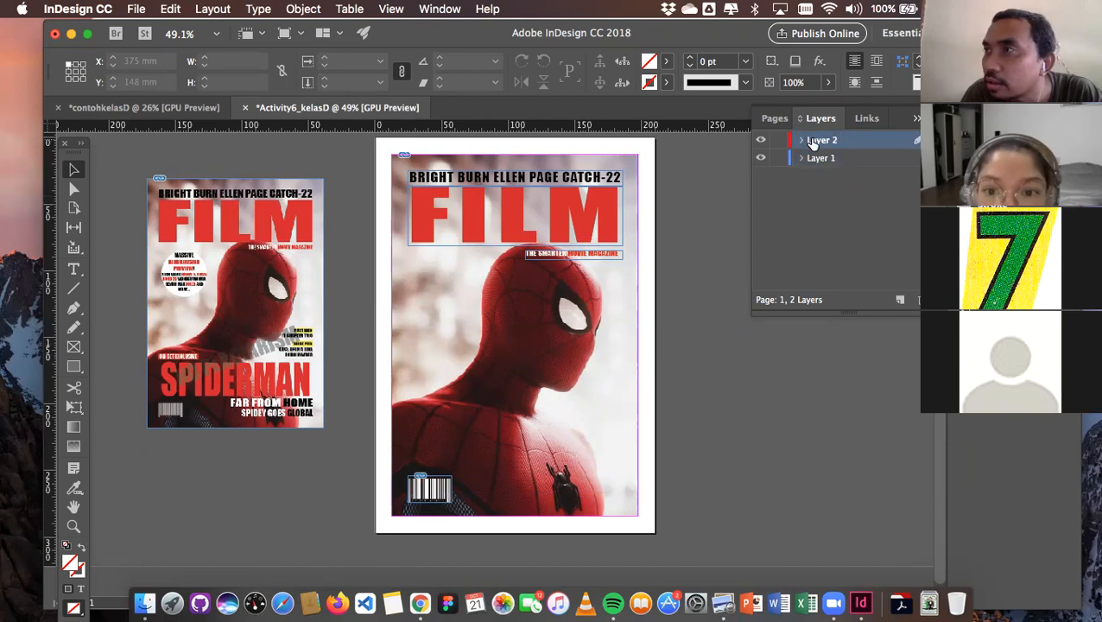
key("super+alt+shift+v")
left_click_drag(510, 337, 535, 453)
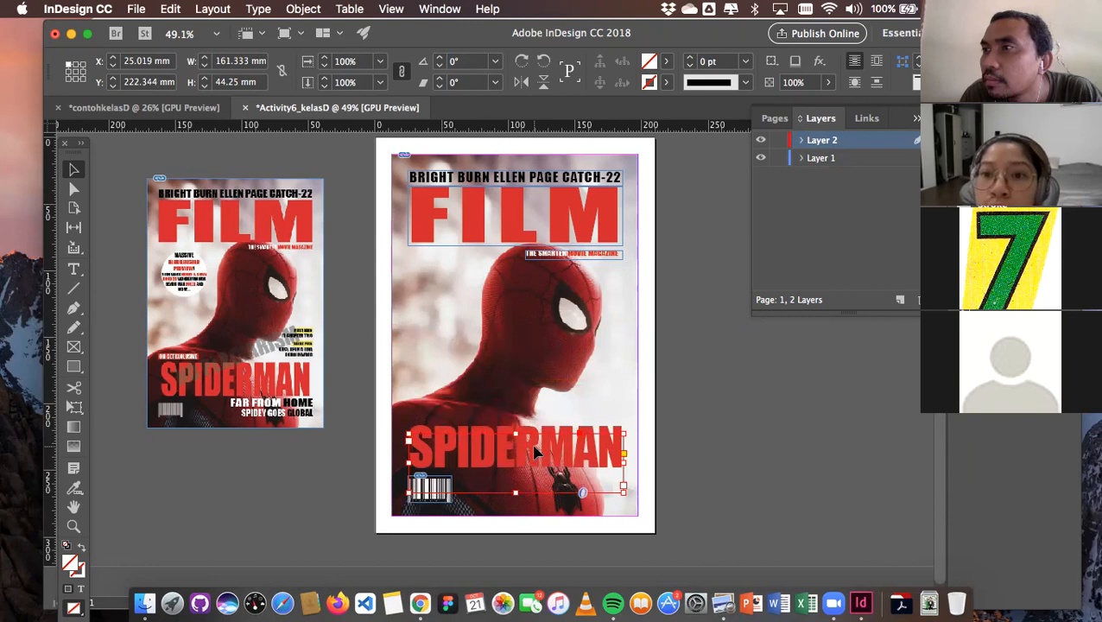
left_click(738, 423)
left_click(616, 479)
left_click(746, 461)
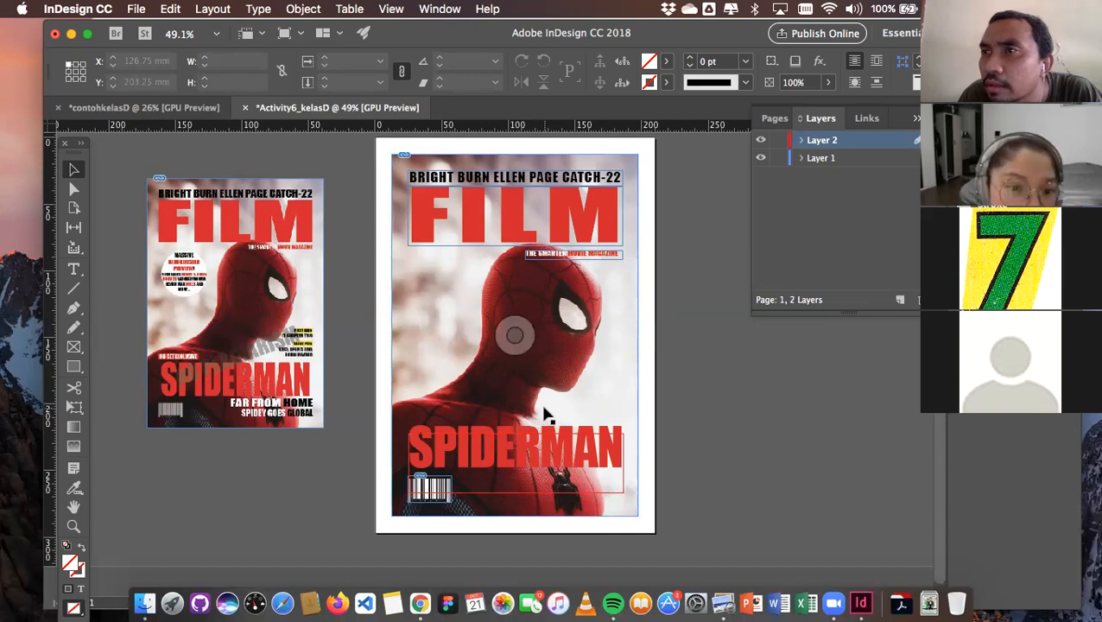
Draw a text frame about 93 × 28.5 mm below the SPIDERMAN title, beside the barcode, and enter FAR FROM HOME and SPIDEY GOES GLOBAL on two lines
left_click(532, 458)
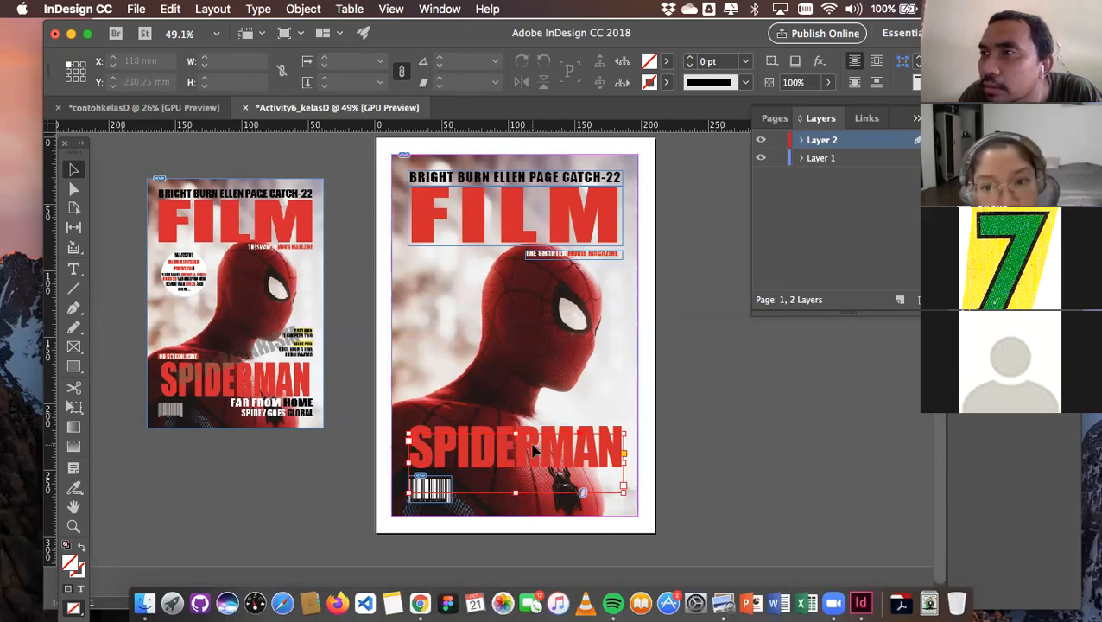
left_click(73, 268)
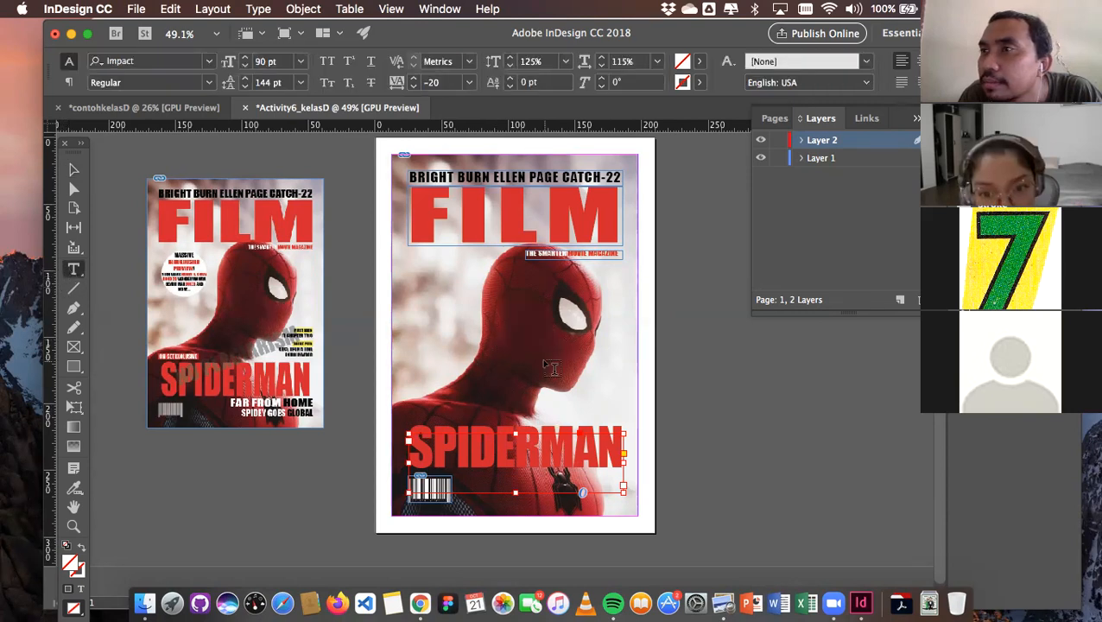
scroll(547, 366, "up", 3)
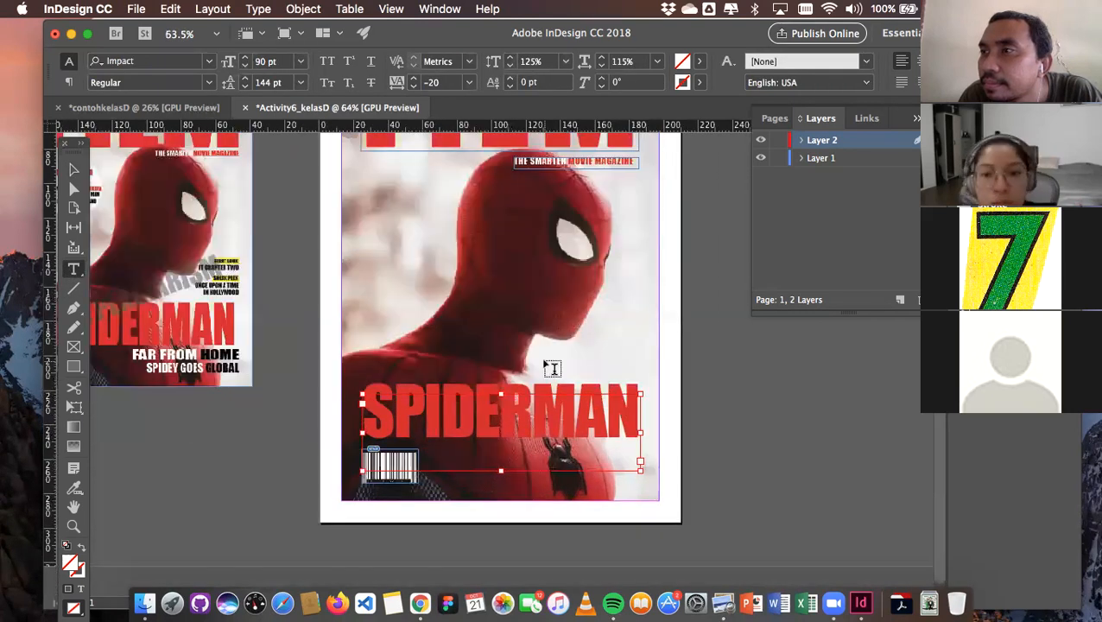
scroll(552, 369, "up", 4)
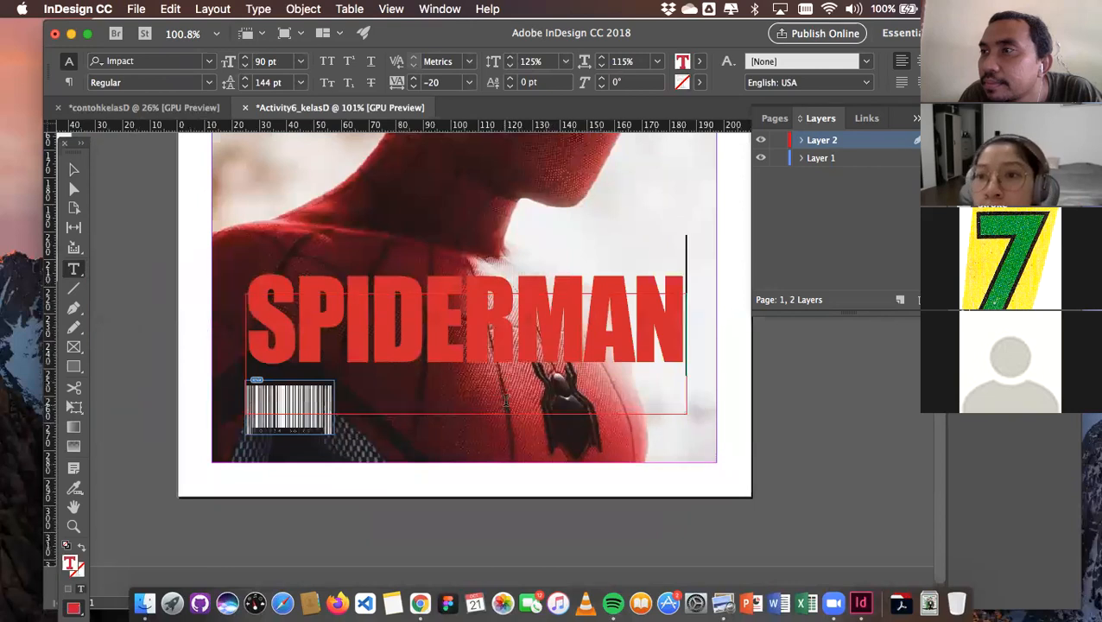
left_click(501, 425)
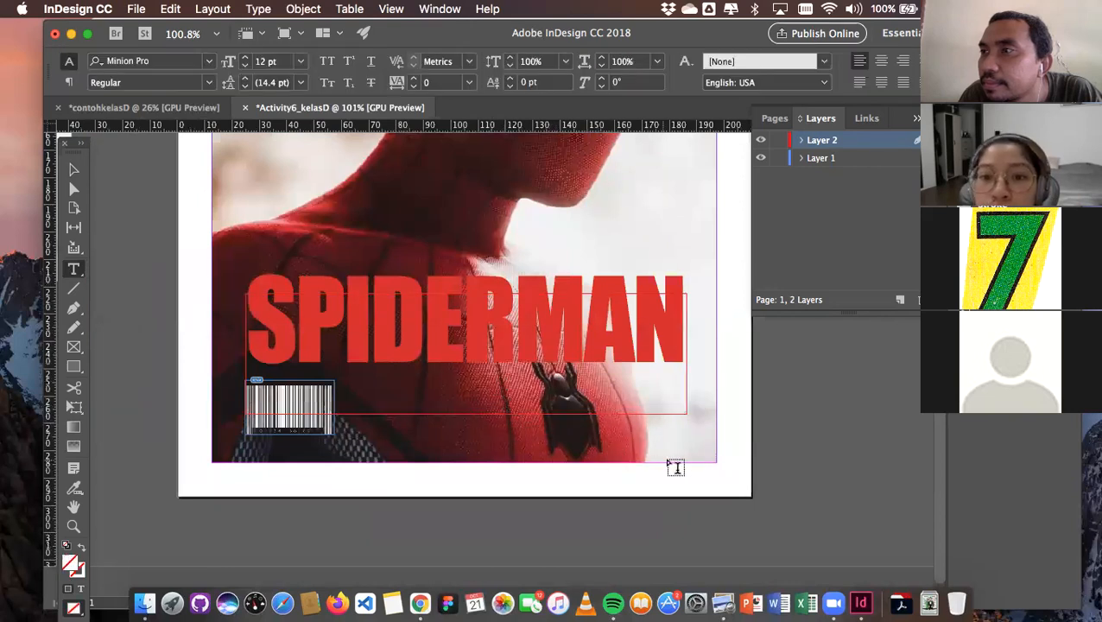
left_click_drag(689, 449, 446, 372)
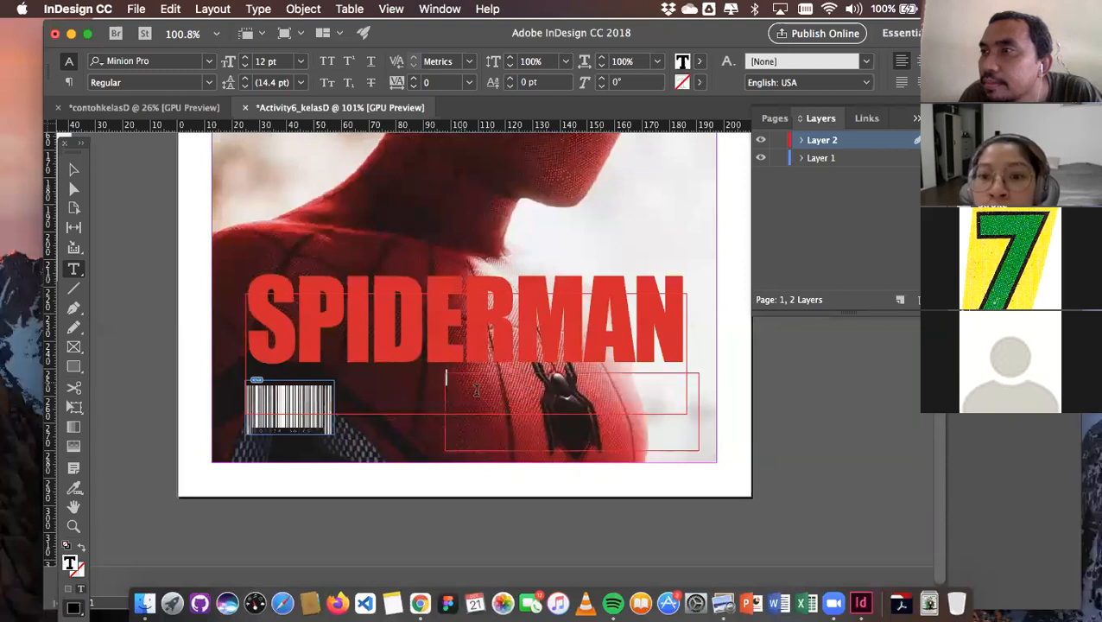
type("FAR FROM")
type(" HOME ")
type("SPIDEY GOES GLOB")
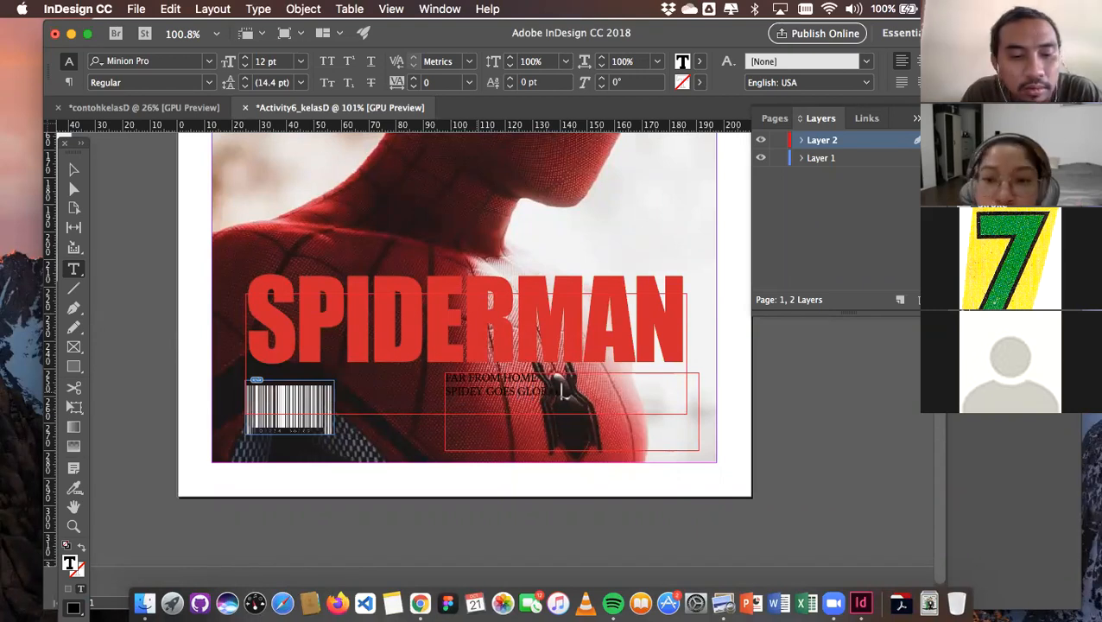
Set the font of the FAR FROM HOME and SPIDEY GOES GLOBAL lines to Impact
key("super+a")
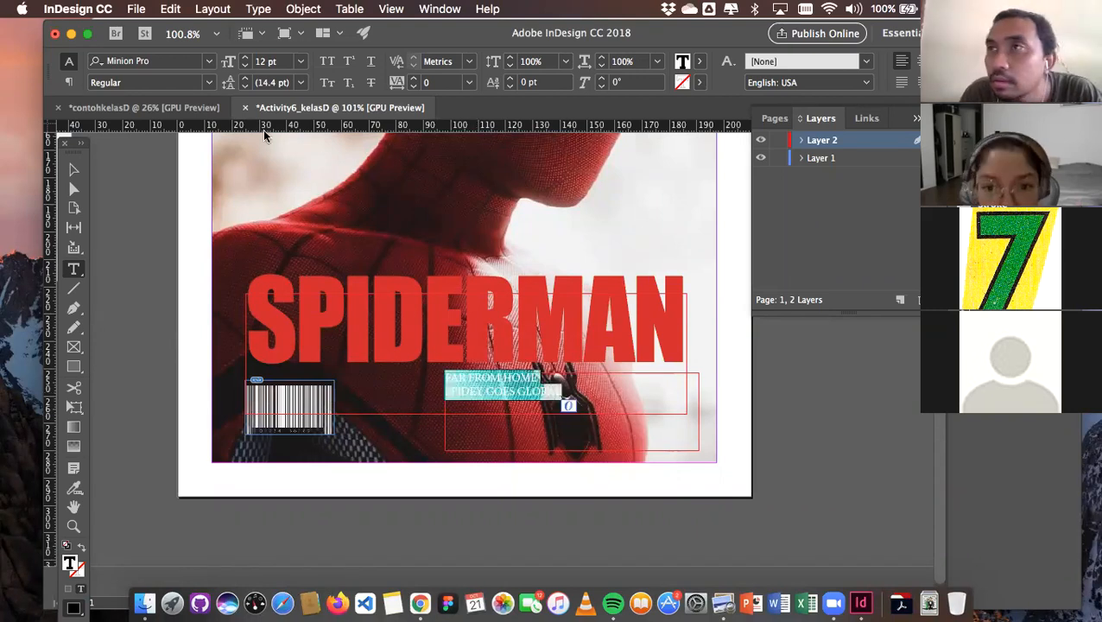
left_click(208, 60)
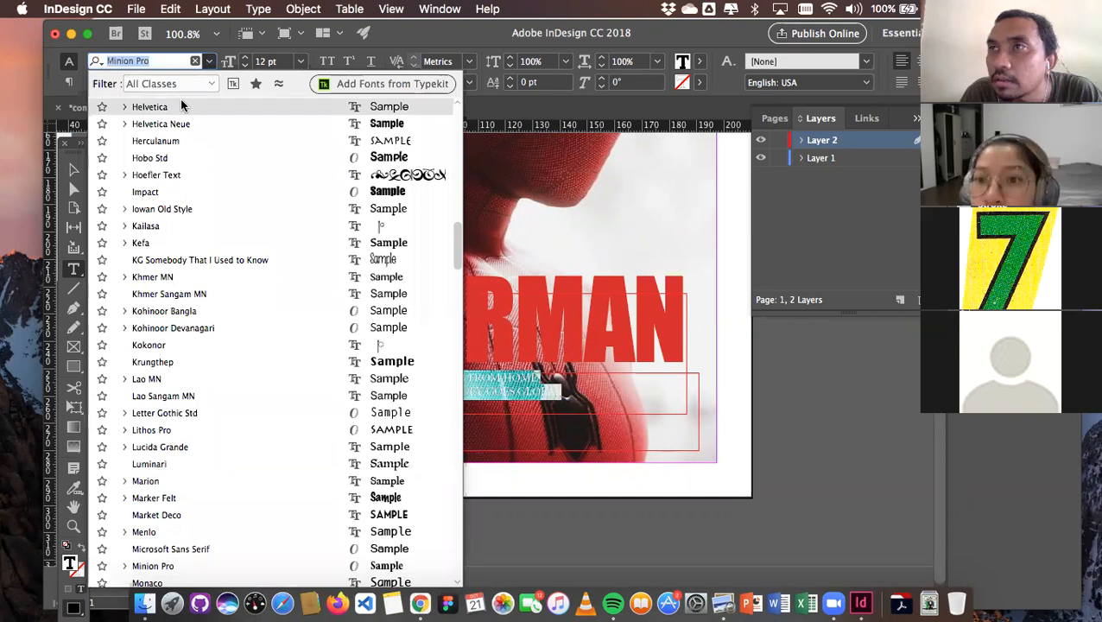
left_click(145, 192)
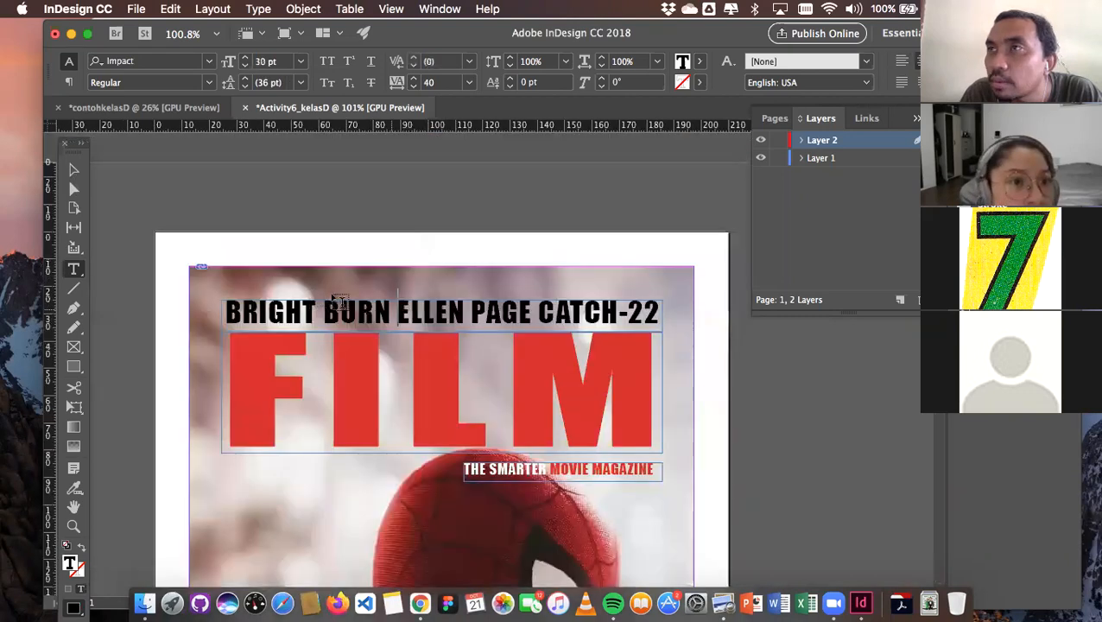
Set the two subtitle lines under SPIDERMAN to 30 pt and align them right
scroll(262, 251, "down", 5)
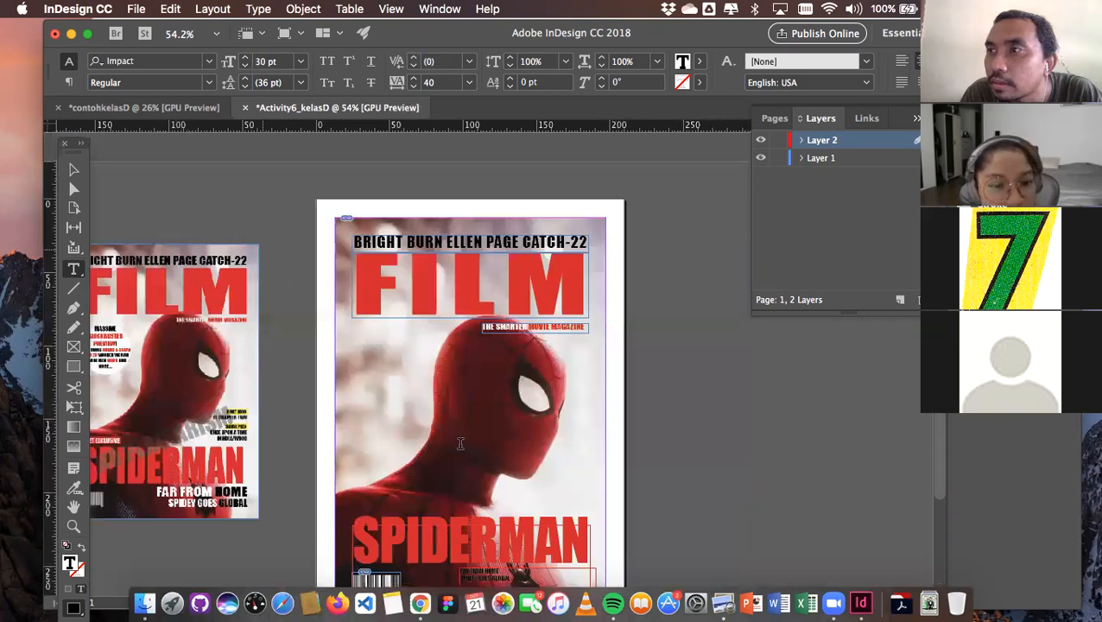
scroll(462, 443, "up", 3)
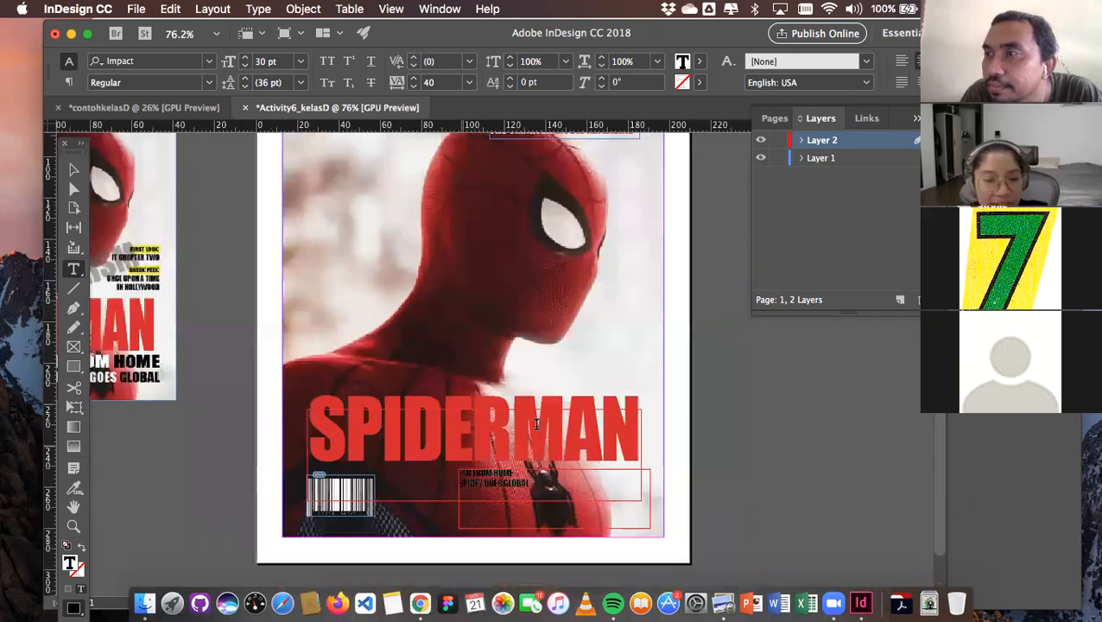
scroll(523, 428, "down", 2)
key("super+a")
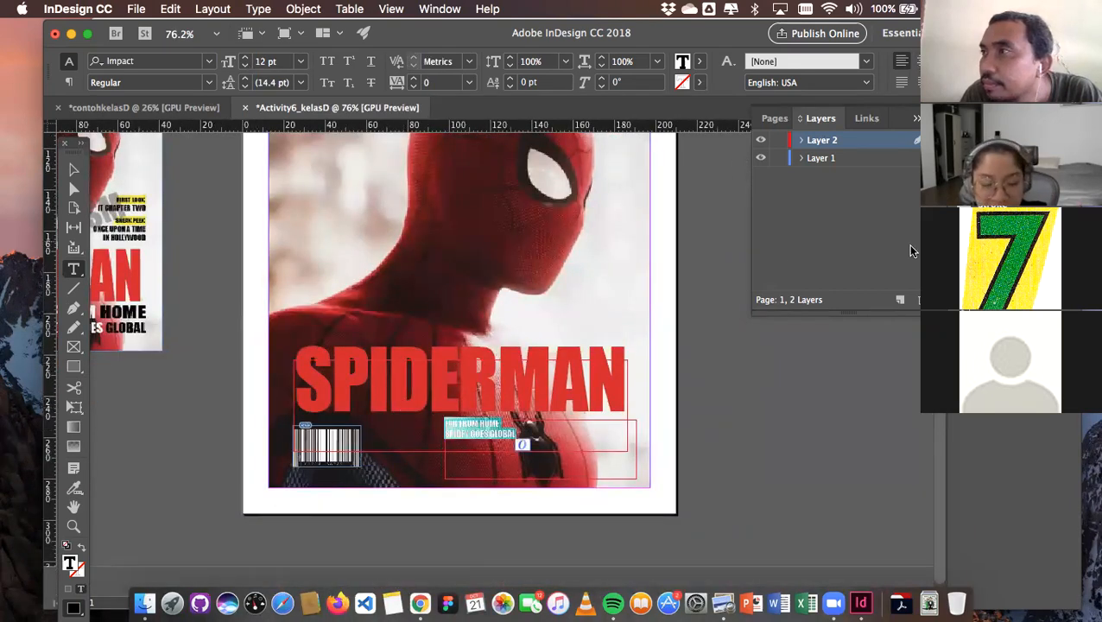
key("super+t")
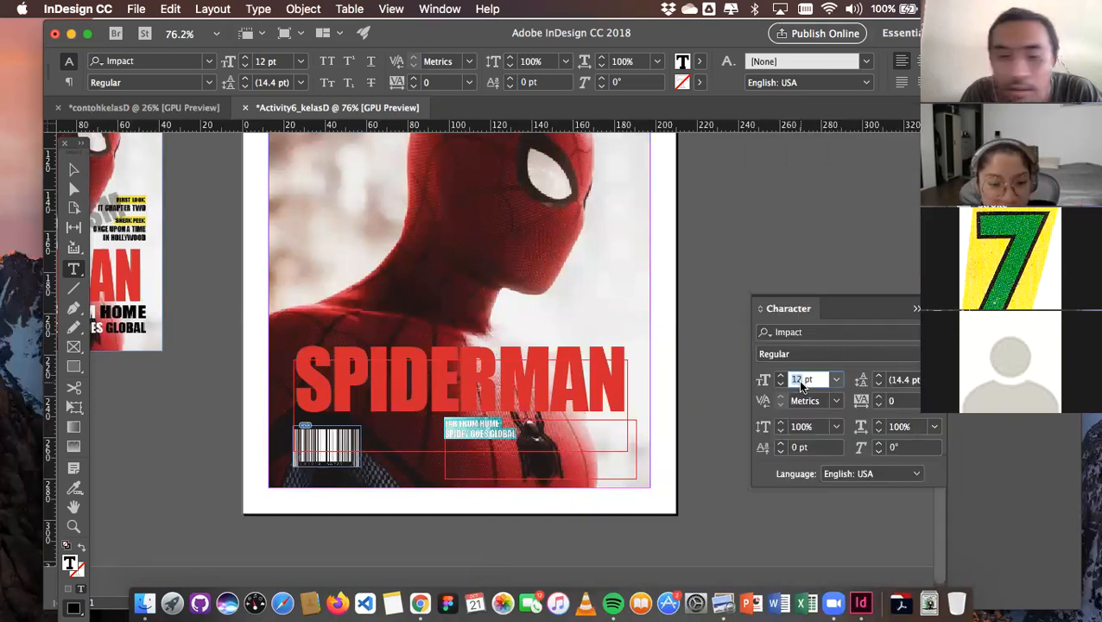
type("30")
key("Return")
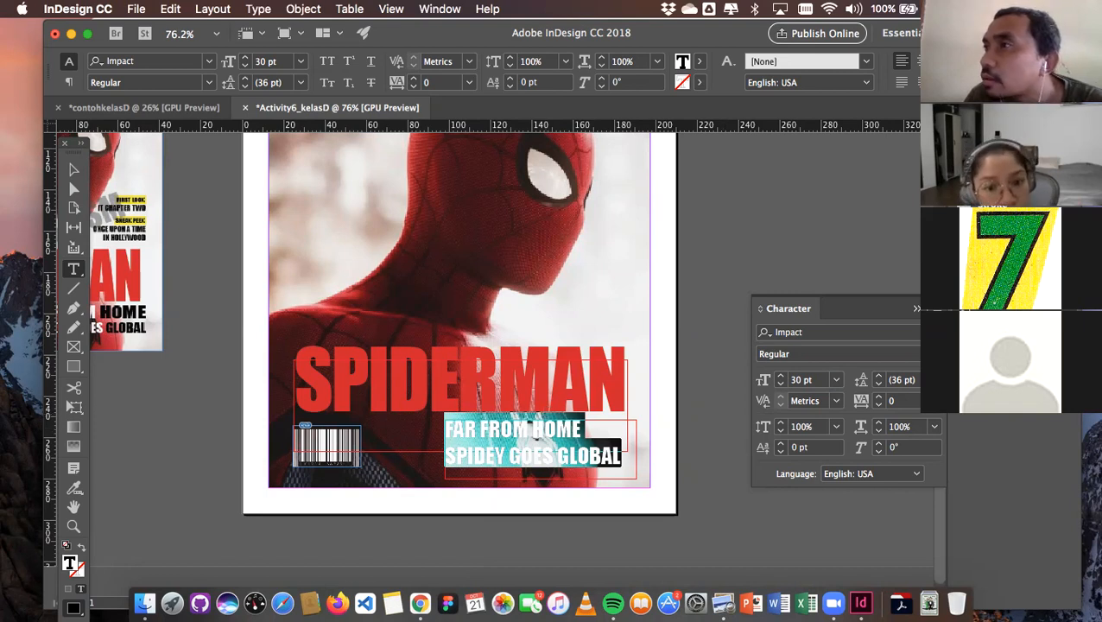
key("super+shift+r")
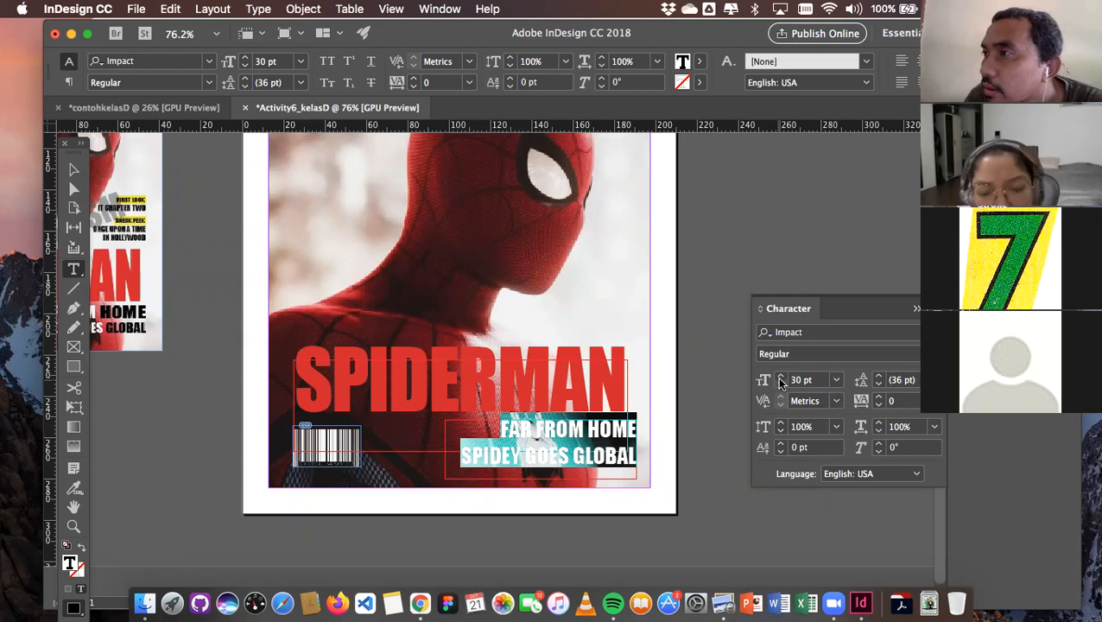
Set the leading of the two subtitle lines to 27 pt
left_click(879, 378)
left_click(878, 377)
left_click(878, 378)
left_click(878, 377)
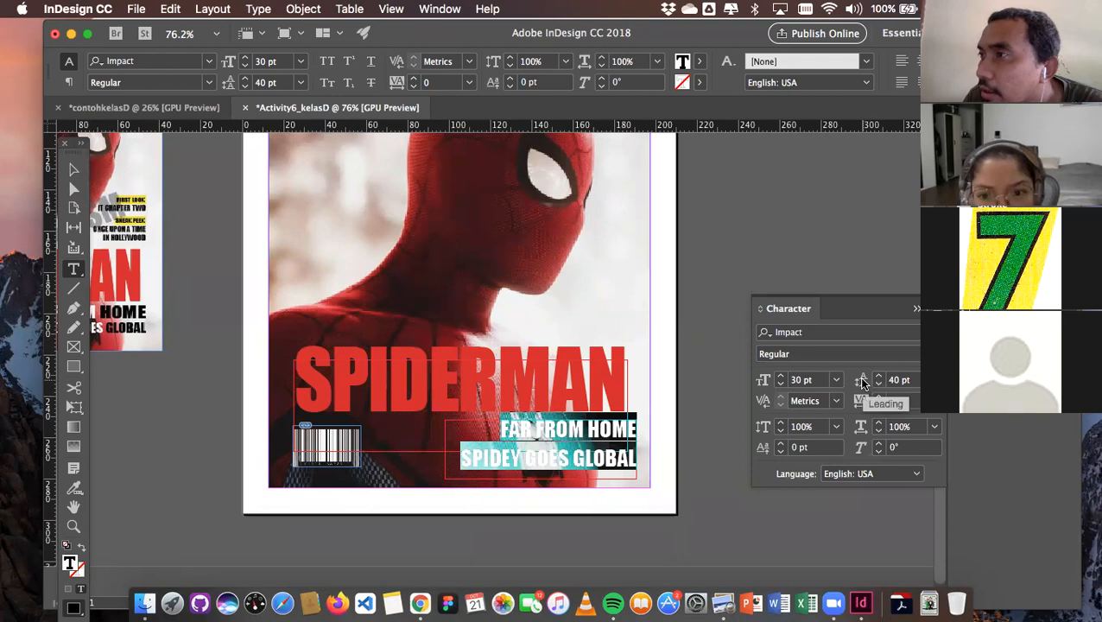
left_click(878, 385)
left_click(878, 385)
left_click(878, 385)
left_click(878, 385)
left_click(878, 385)
left_click(878, 385)
left_click(878, 385)
left_click(878, 385)
left_click(879, 385)
left_click(878, 385)
left_click(878, 385)
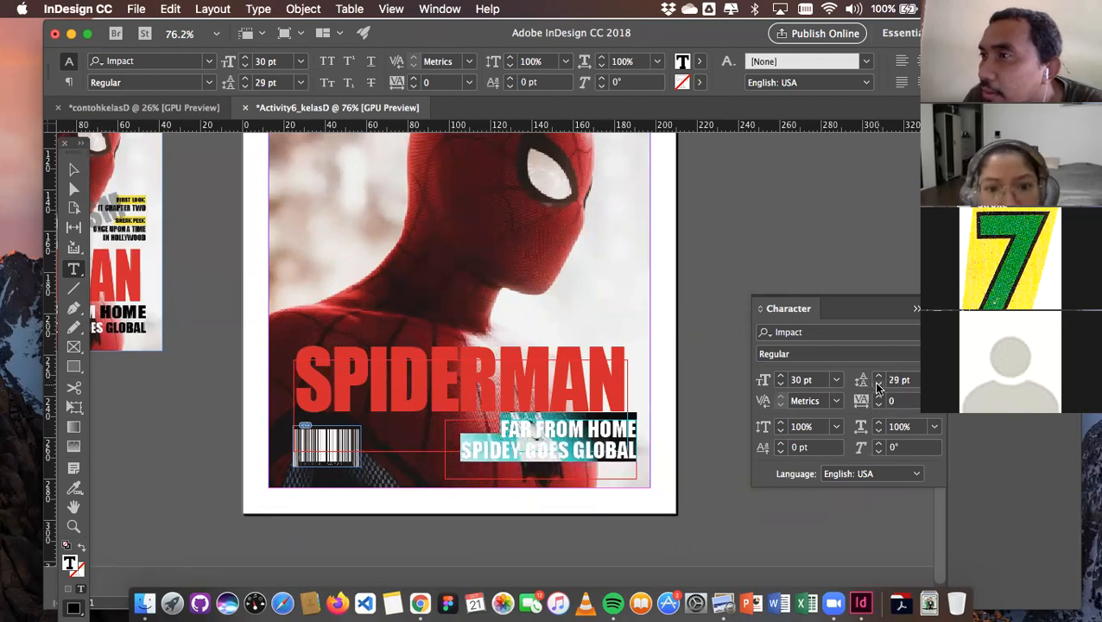
left_click(878, 386)
left_click(878, 385)
left_click(878, 385)
left_click(878, 385)
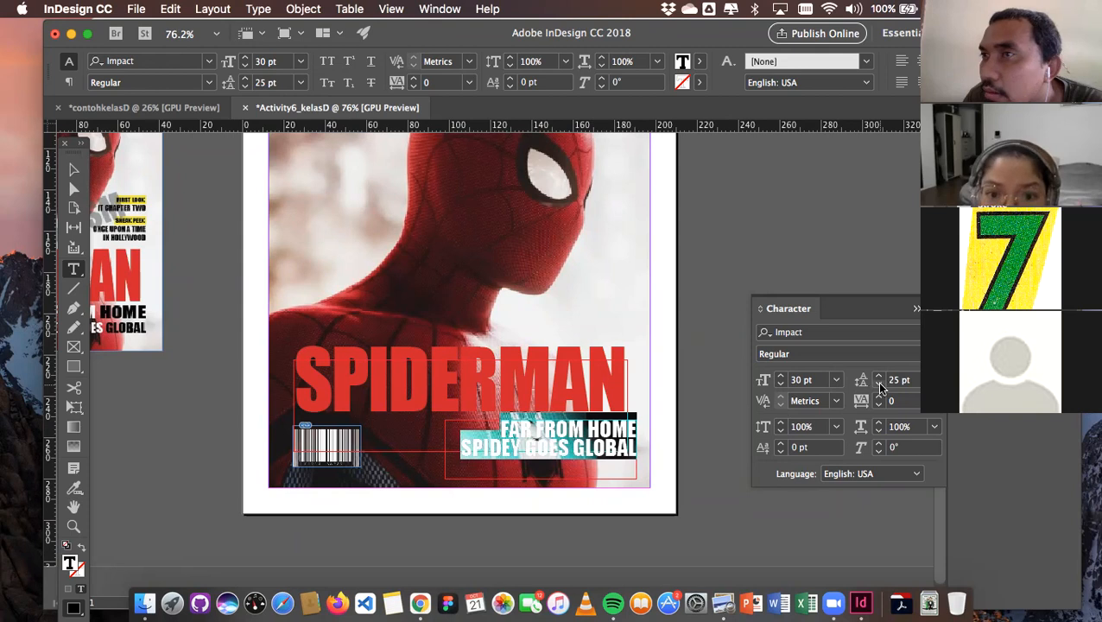
left_click(879, 380)
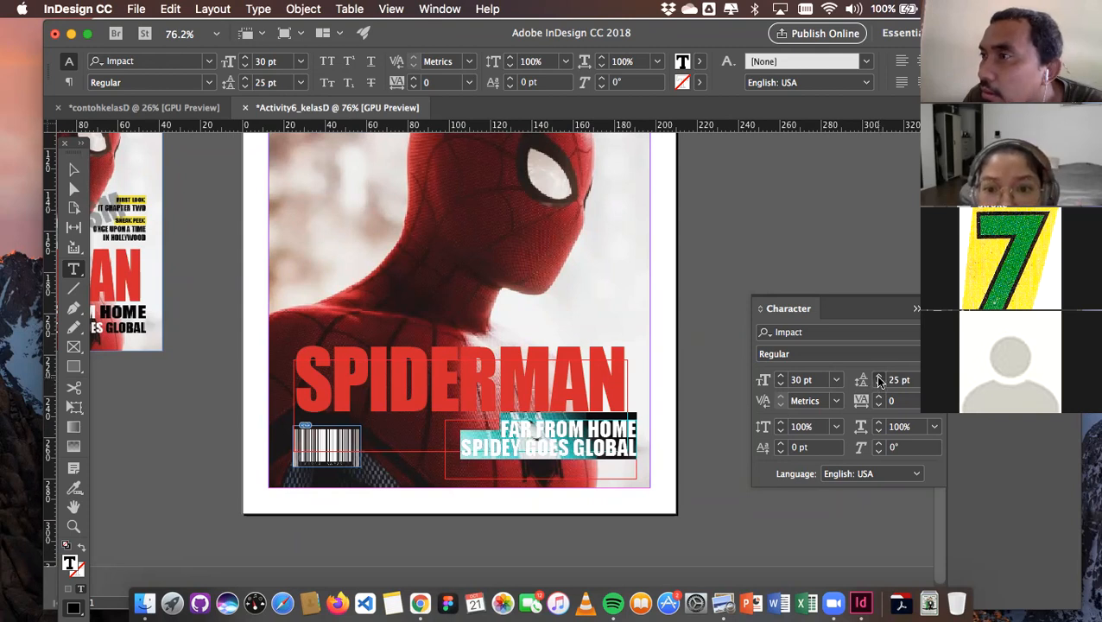
left_click(878, 380)
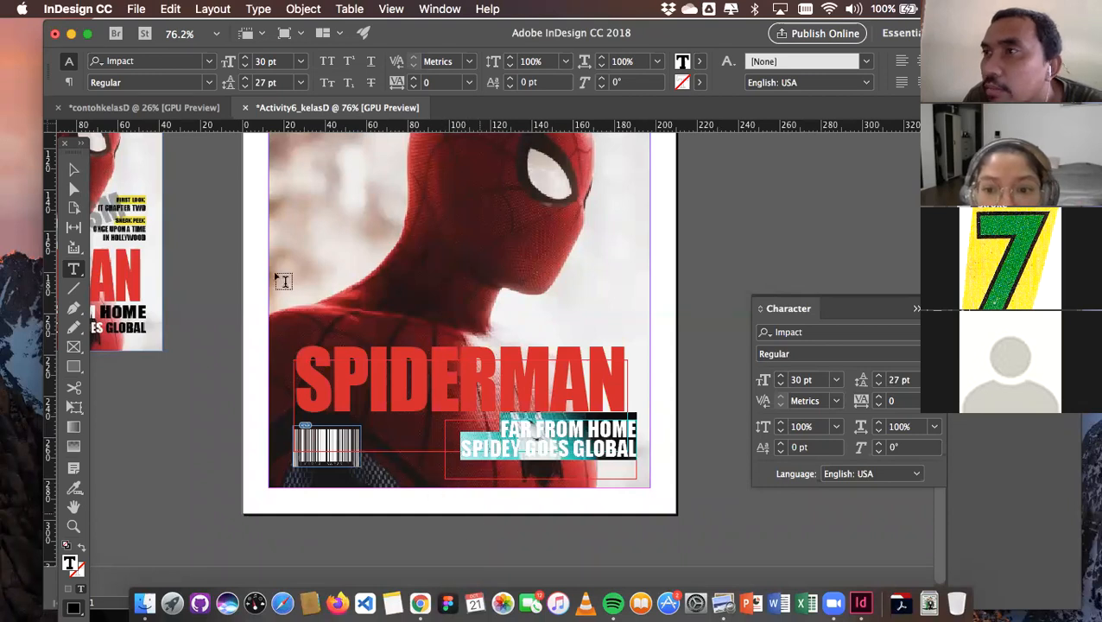
Nudge the subtitle frame left to X 92.708 mm so its text lines up with the right edge of the SPIDERMAN title
left_click(77, 172)
key("Left")
key("Left")
key("Left")
key("Left")
key("Left")
key("Left")
key("Left")
key("Left")
key("Left")
key("Left")
key("Left")
key("Left")
key("Left")
key("Left")
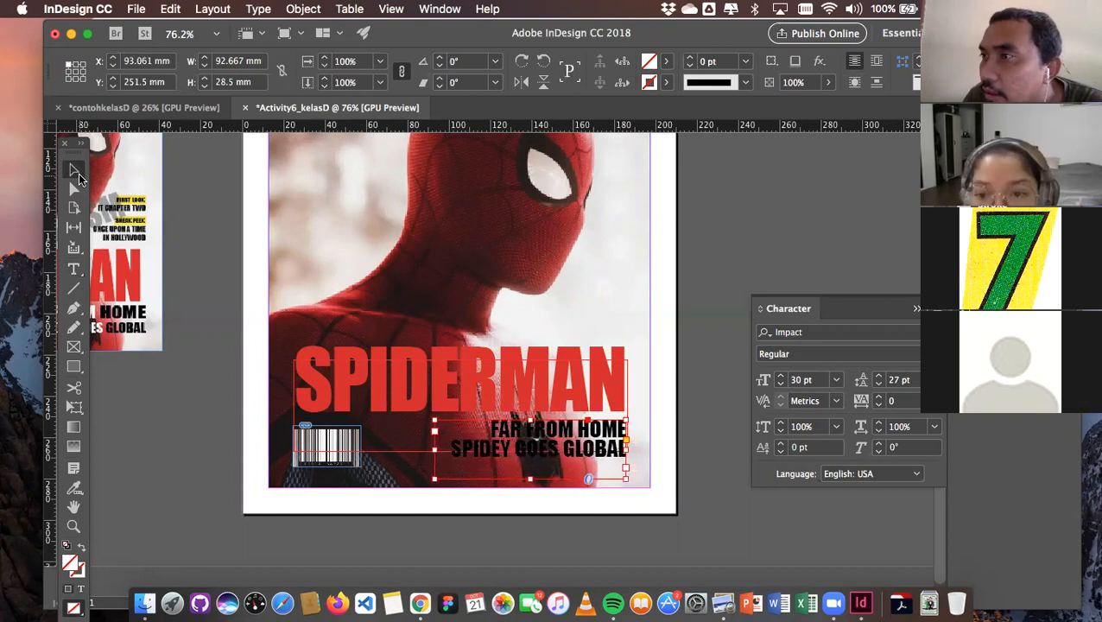
key("Left")
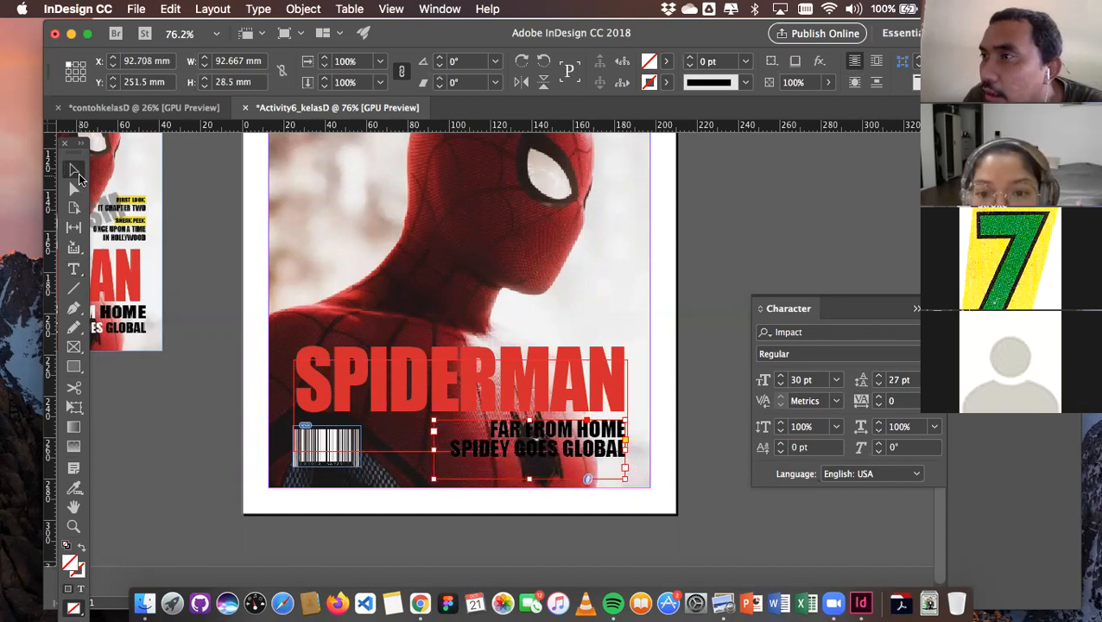
left_click(457, 310)
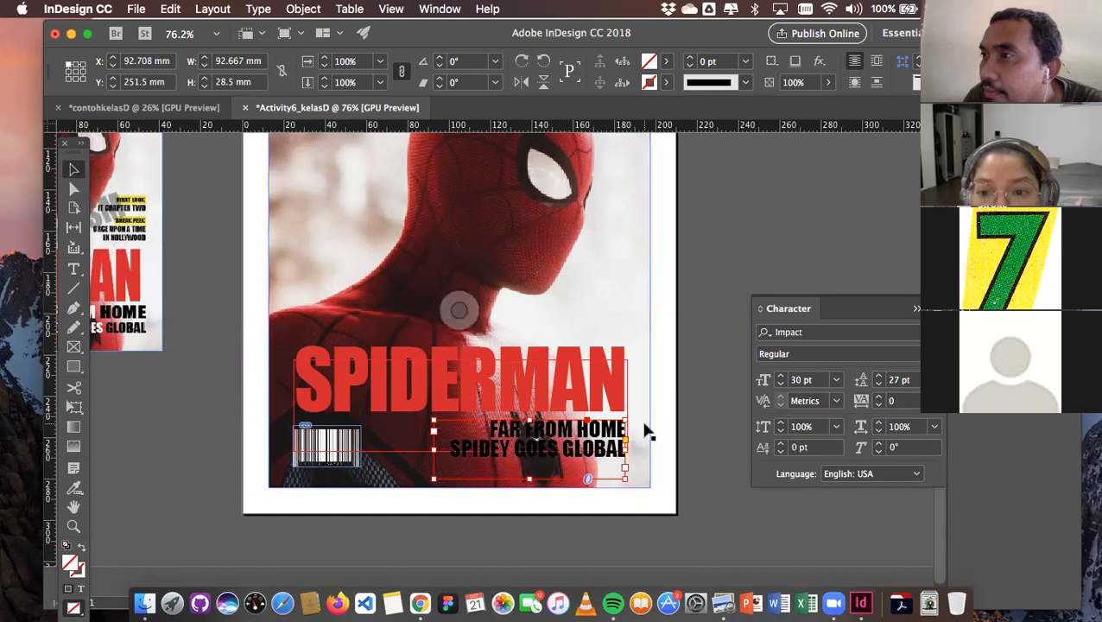
scroll(646, 429, "up", 3)
scroll(640, 418, "up", 3)
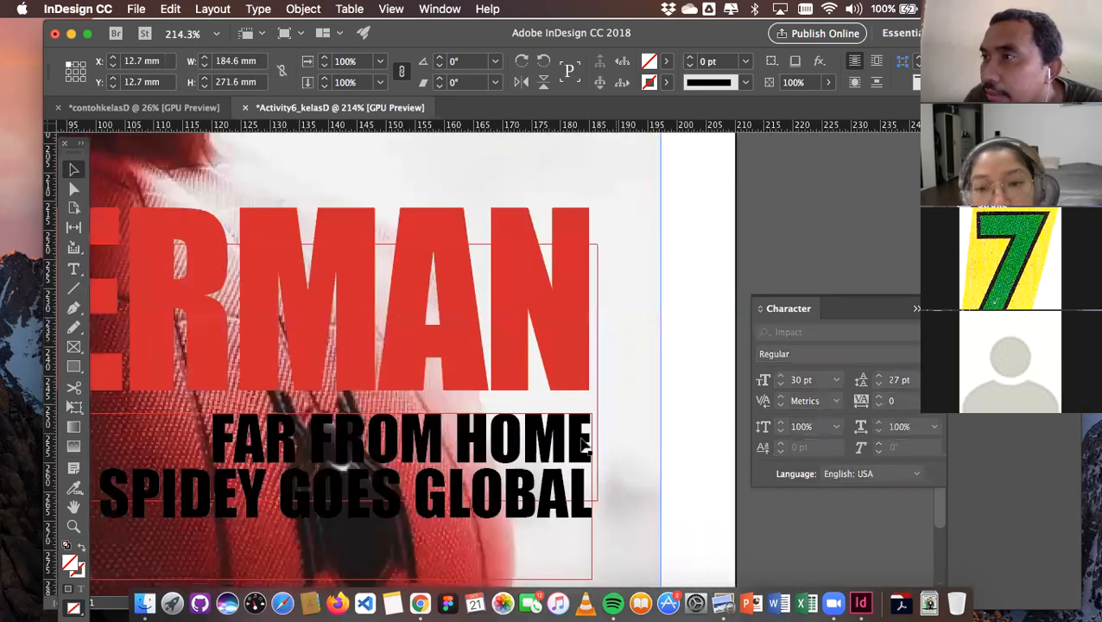
left_click(609, 434)
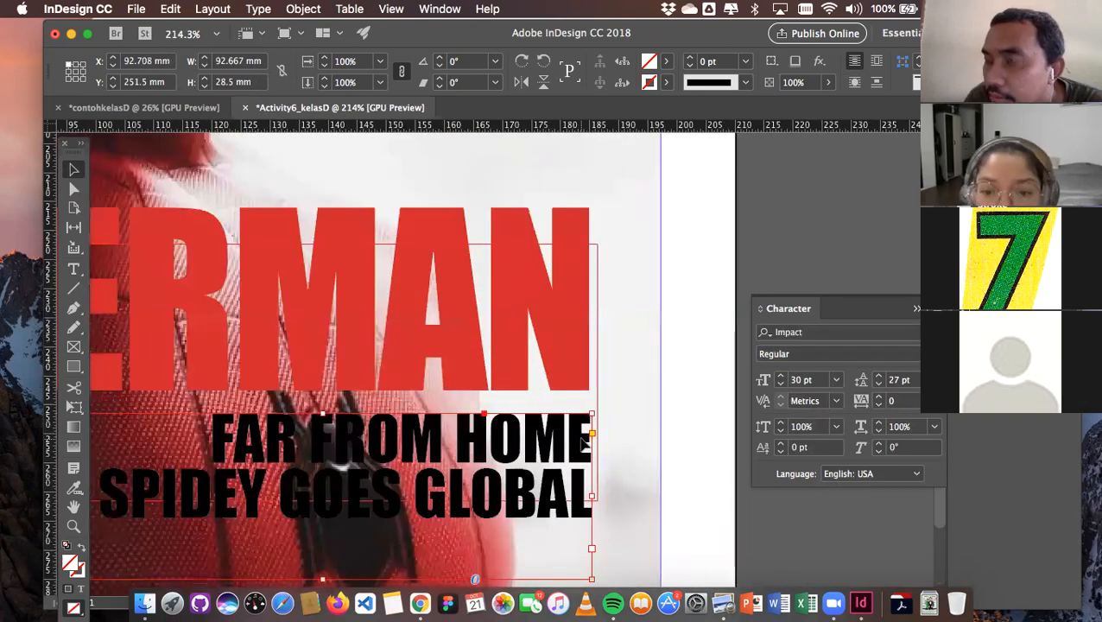
key("Left")
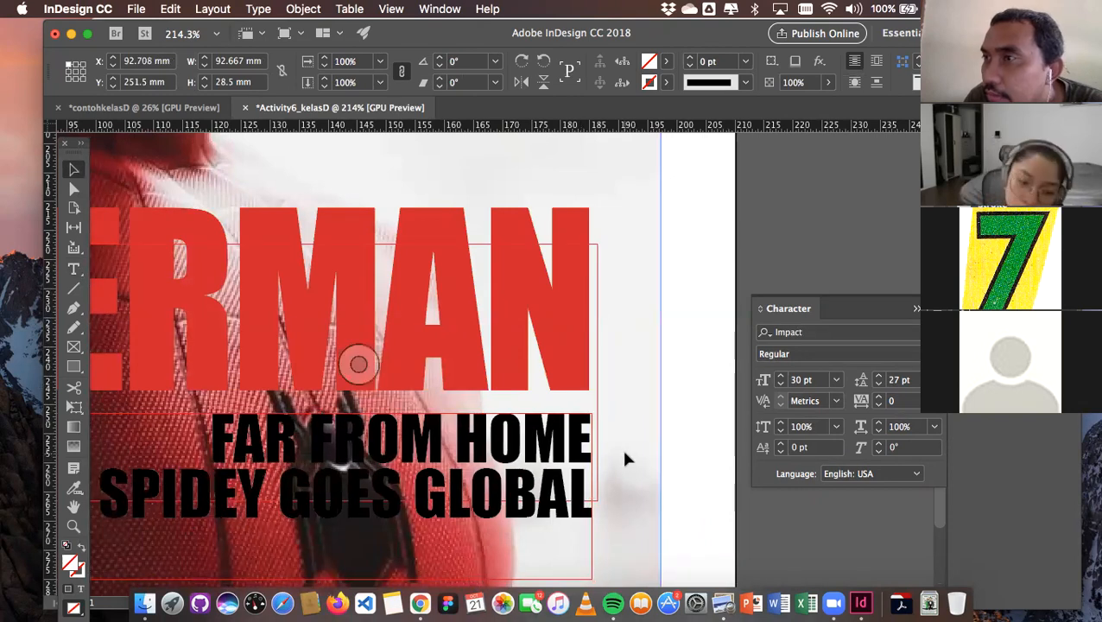
left_click(621, 446)
Color the words FAR FROM in the subtitle's first line with the [Paper] swatch
scroll(621, 445, "down", 3)
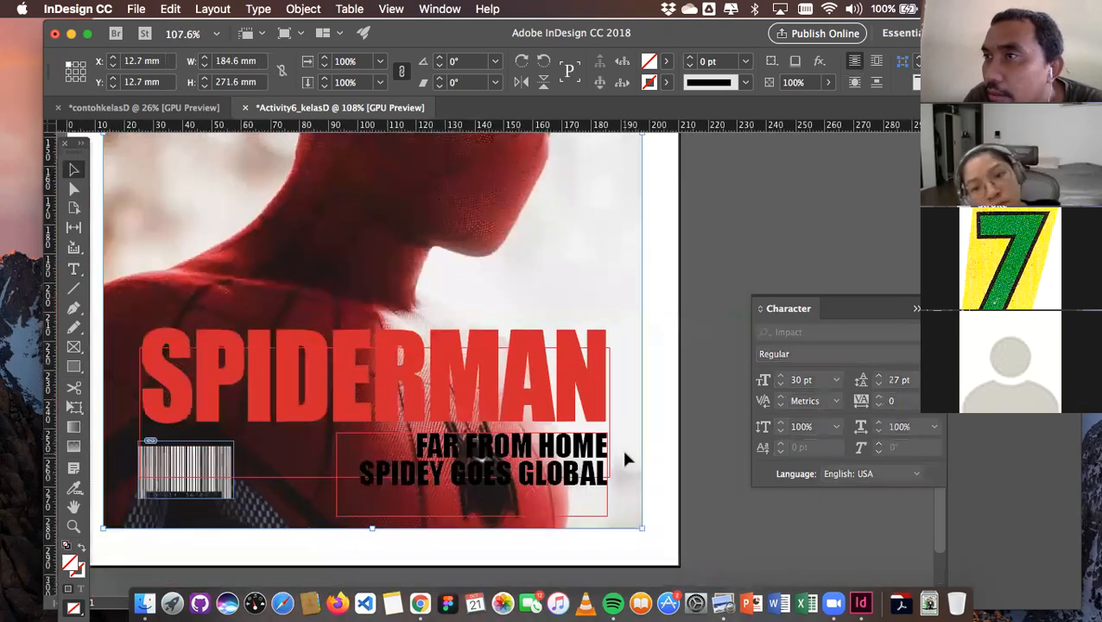
scroll(624, 452, "down", 2)
scroll(627, 459, "right", 3)
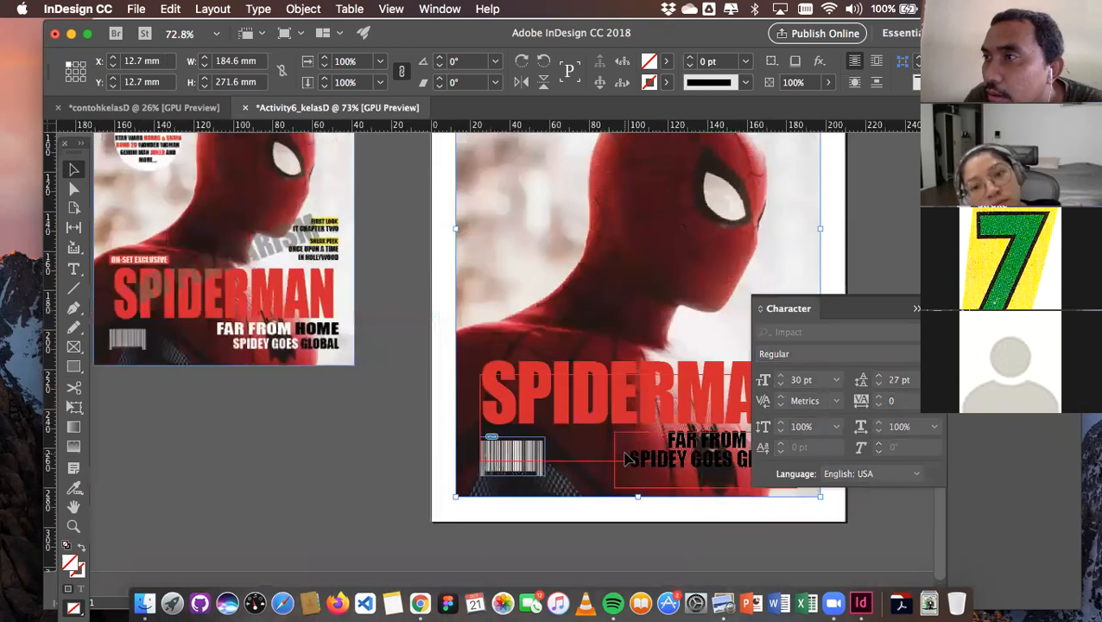
scroll(627, 459, "up", 2)
double_click(620, 450)
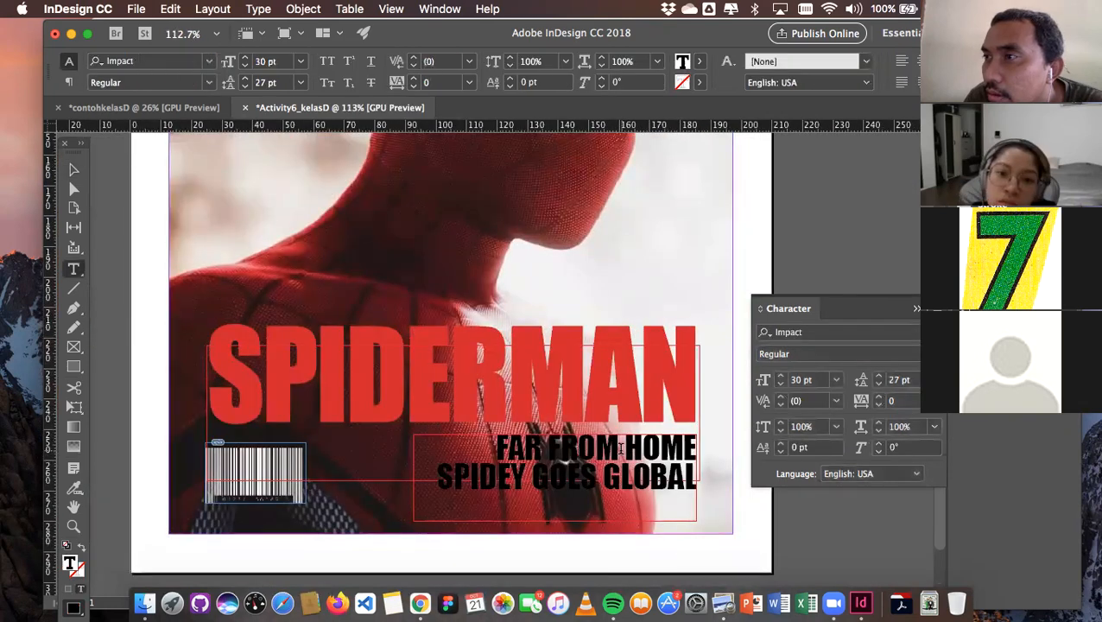
left_click_drag(489, 442, 624, 449)
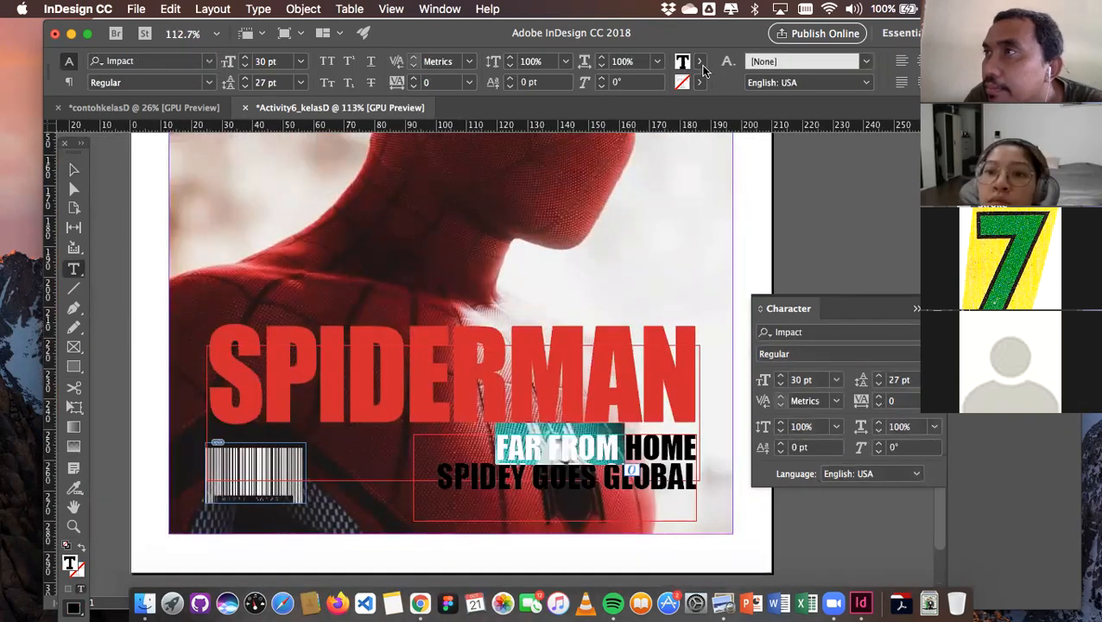
left_click(700, 62)
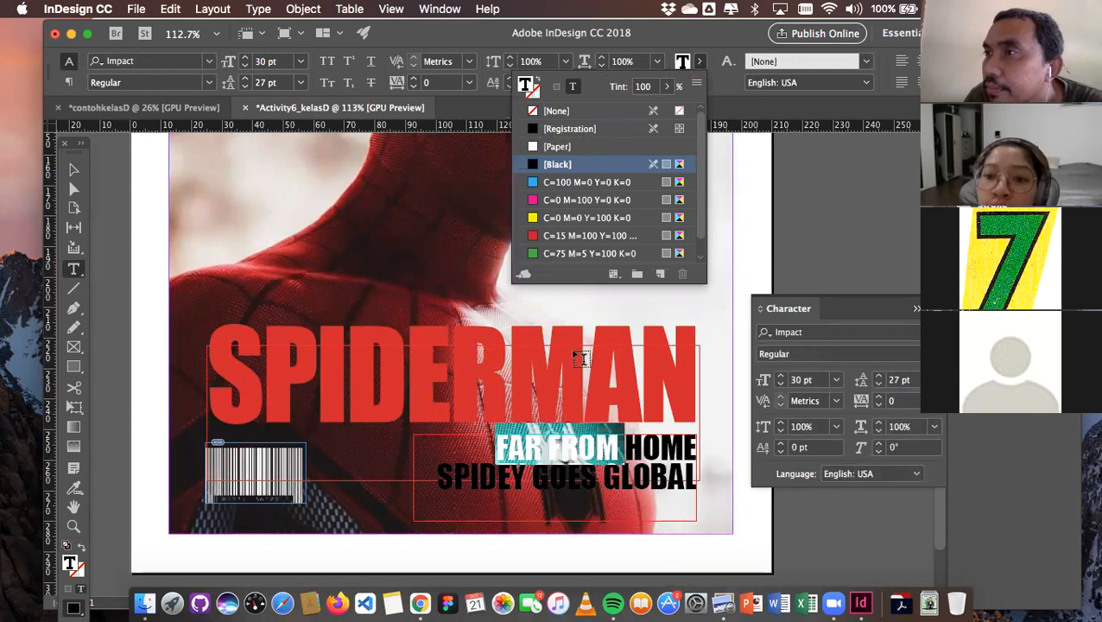
left_click(557, 146)
Color the words SPIDEY GOES in the subtitle's second line with the [Paper] swatch and deselect the text
left_click(596, 475)
left_click_drag(596, 475, 435, 475)
left_click(704, 62)
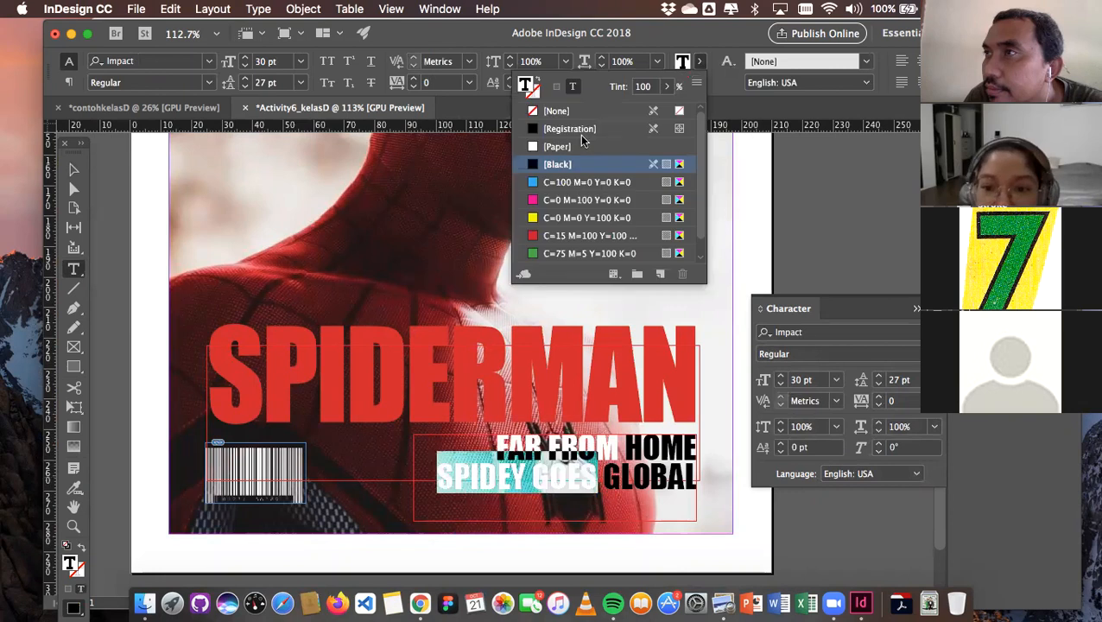
left_click(535, 147)
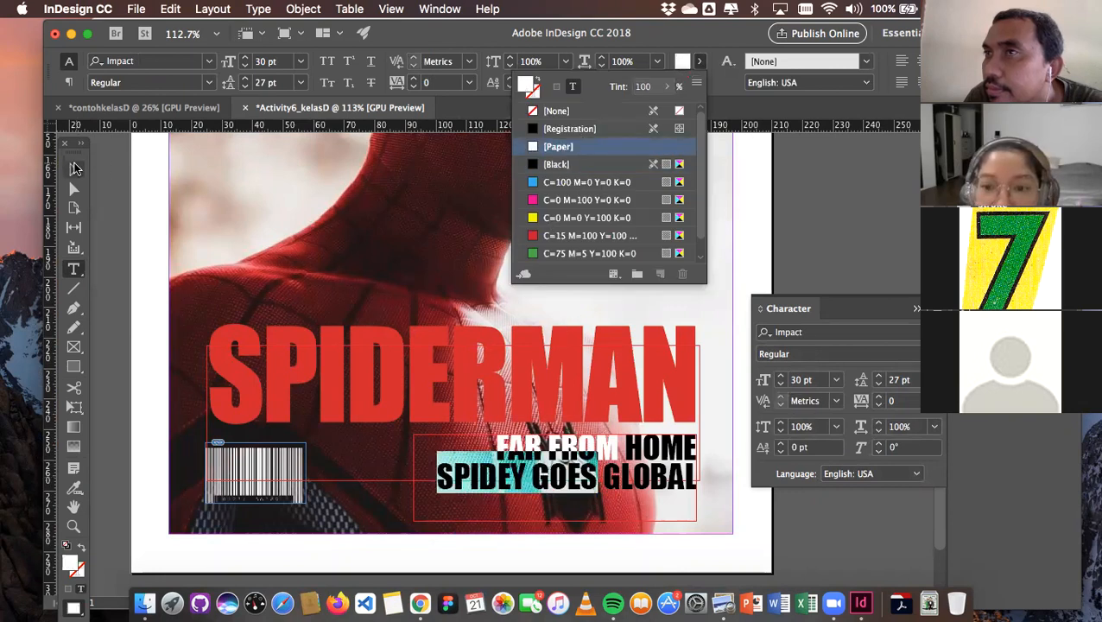
left_click(75, 168)
left_click(499, 332)
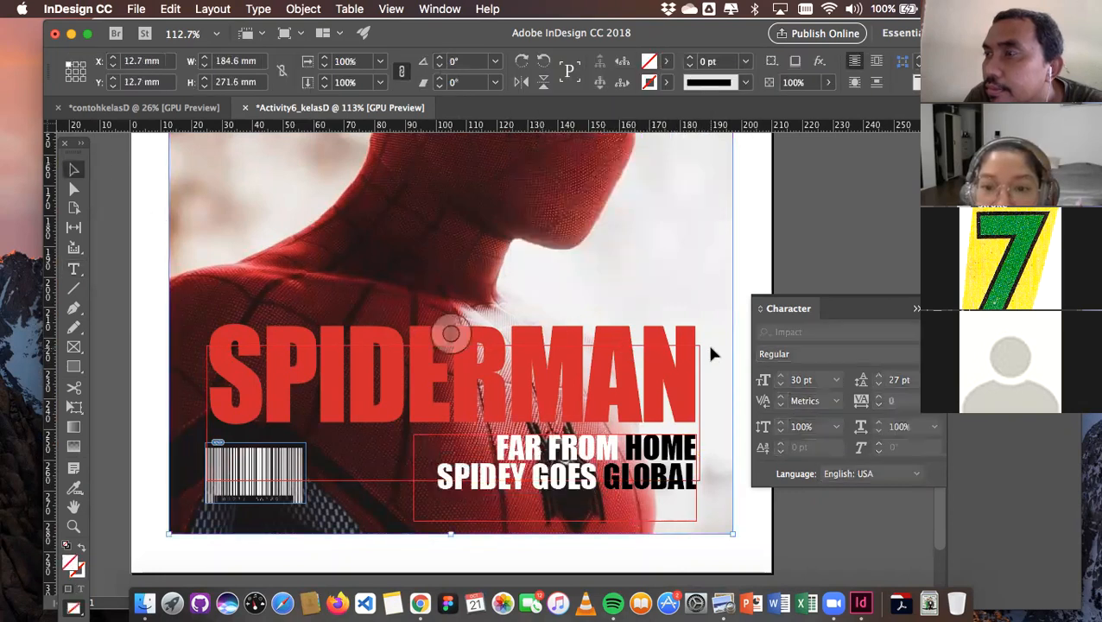
Compare the whole cover with the reference image, examining which text elements around the SPIDERMAN title are still missing
key("super+0")
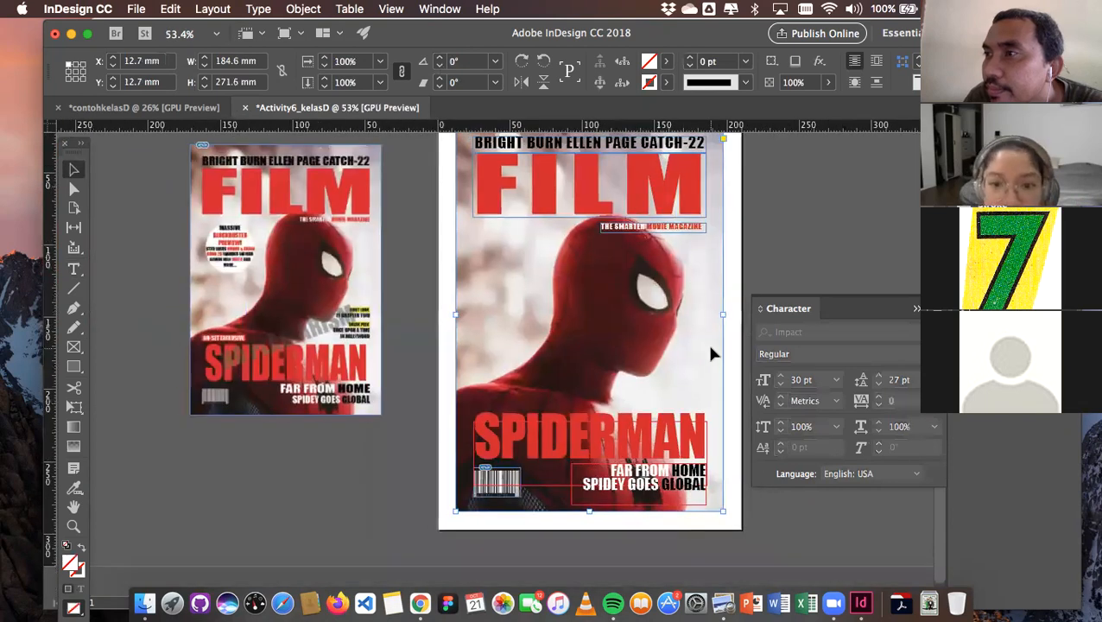
left_click(733, 364)
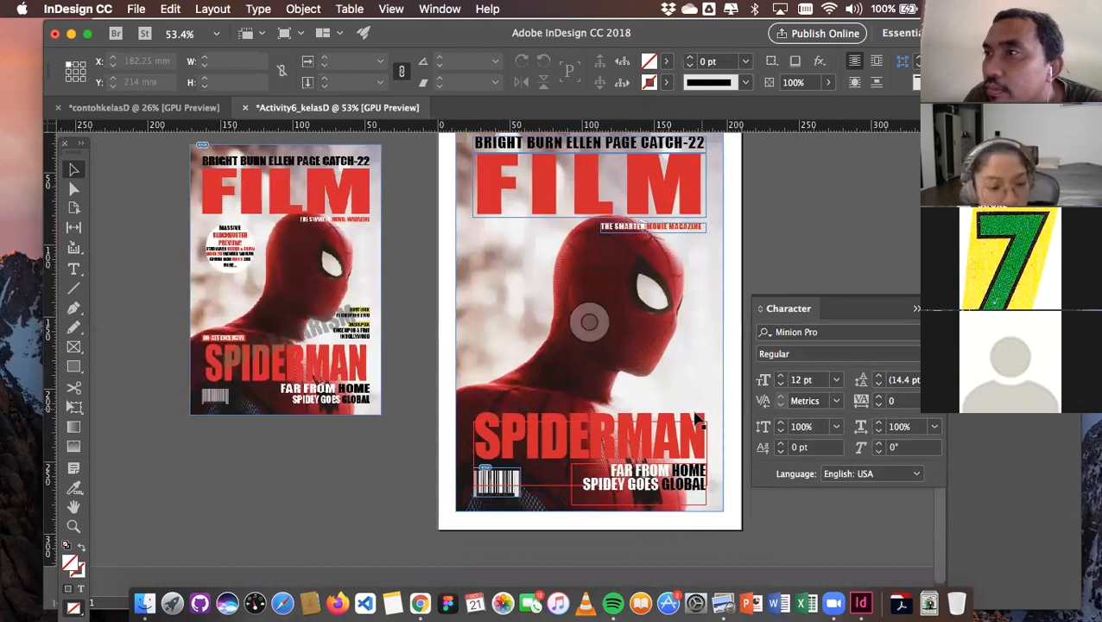
left_click(628, 397)
scroll(629, 397, "down", 3)
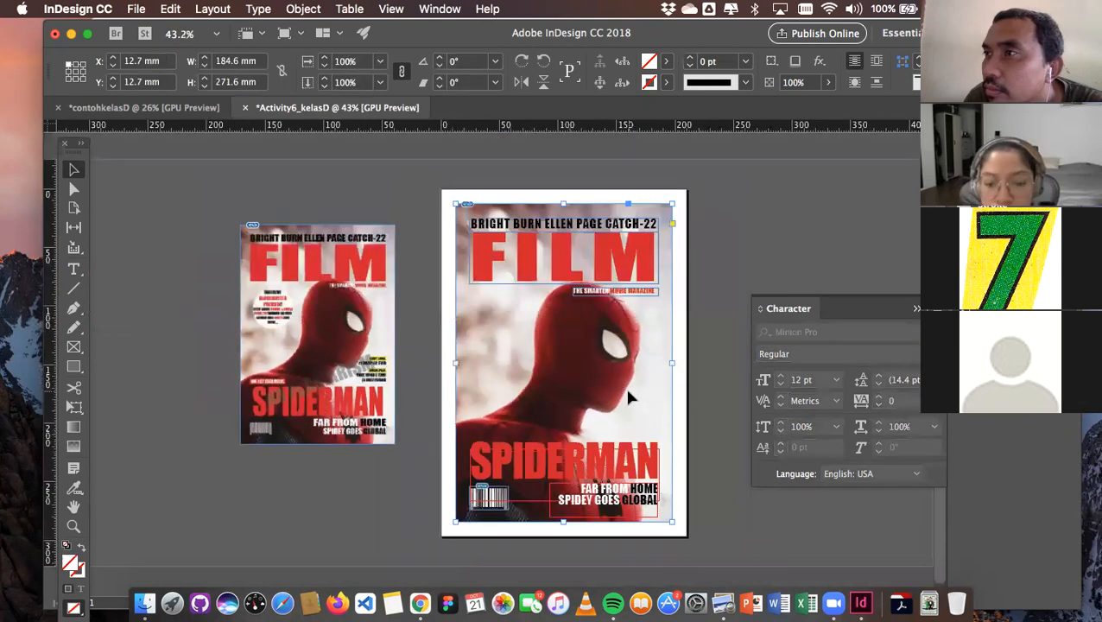
scroll(628, 397, "down", 2)
left_click(708, 327)
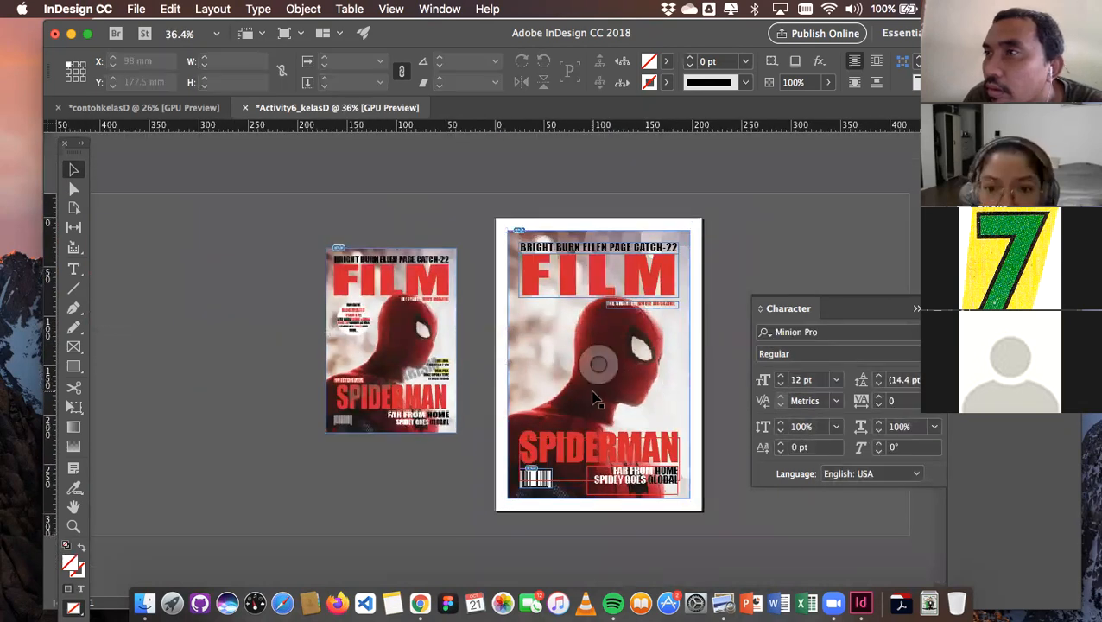
scroll(592, 396, "up", 2)
scroll(592, 396, "up", 3)
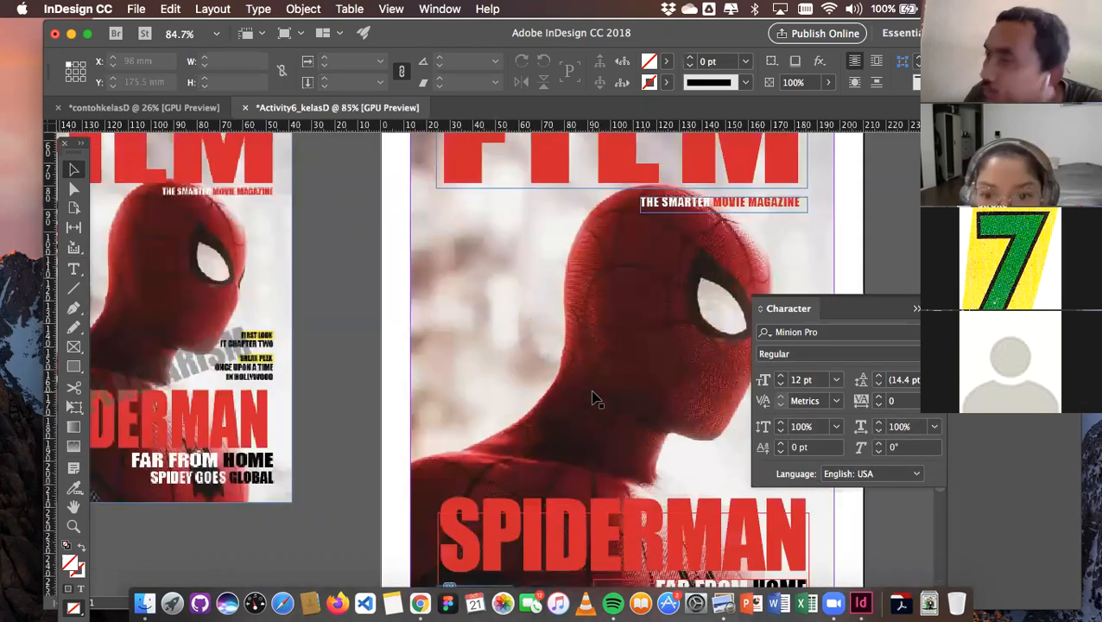
scroll(593, 396, "left", 5)
scroll(592, 396, "down", 1)
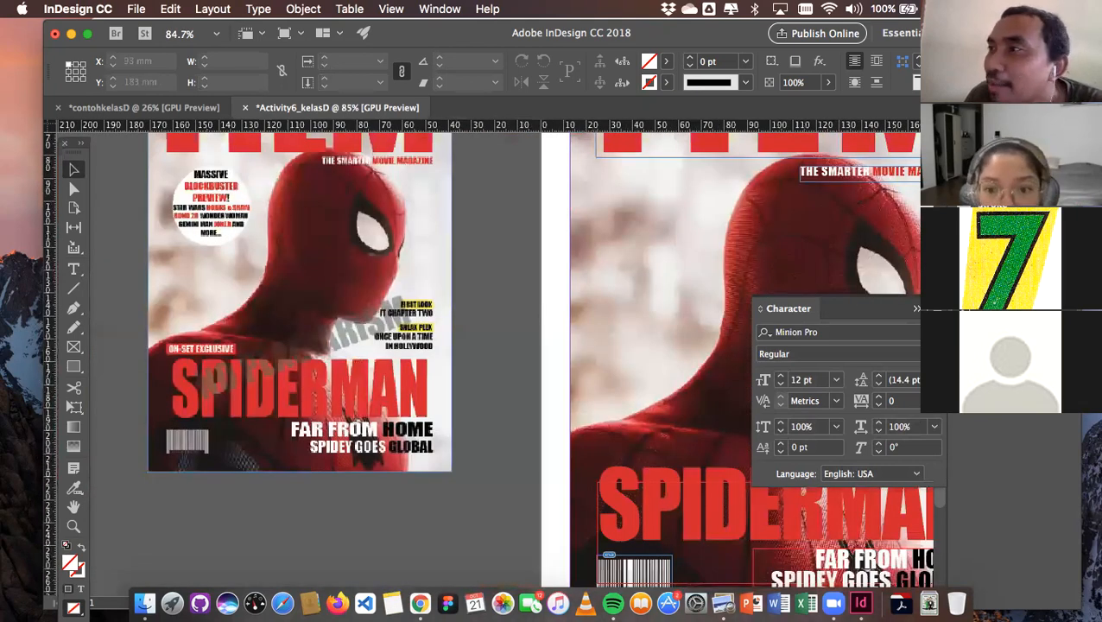
Close the floating Character settings and check the reference's small text blocks against the cover
left_click(916, 308)
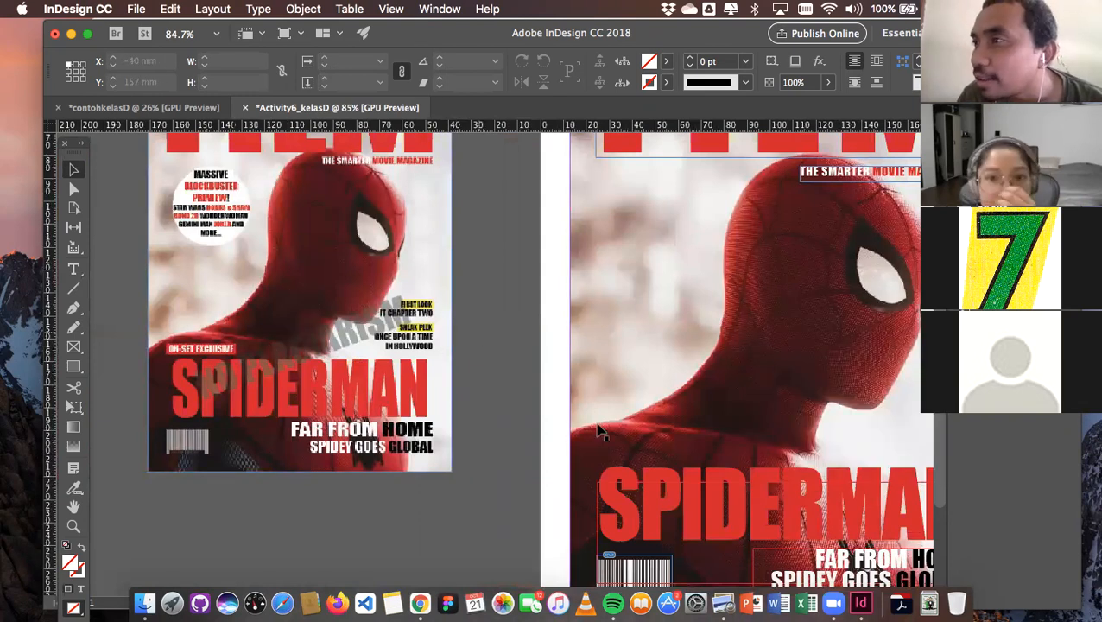
scroll(600, 432, "up", 3)
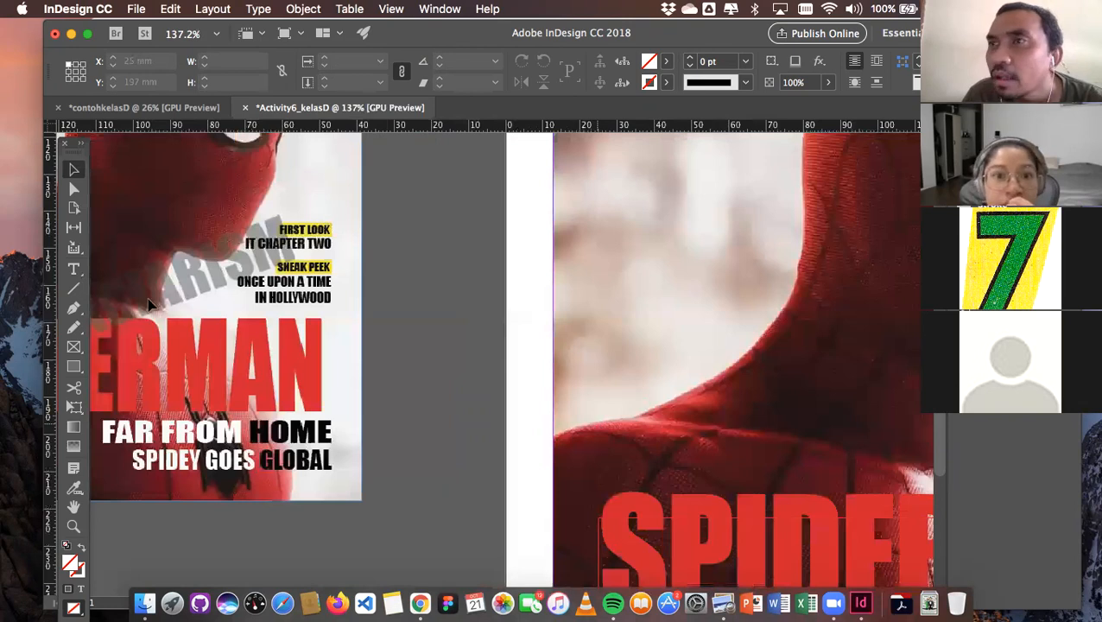
scroll(600, 432, "right", 5)
scroll(233, 323, "down", 3)
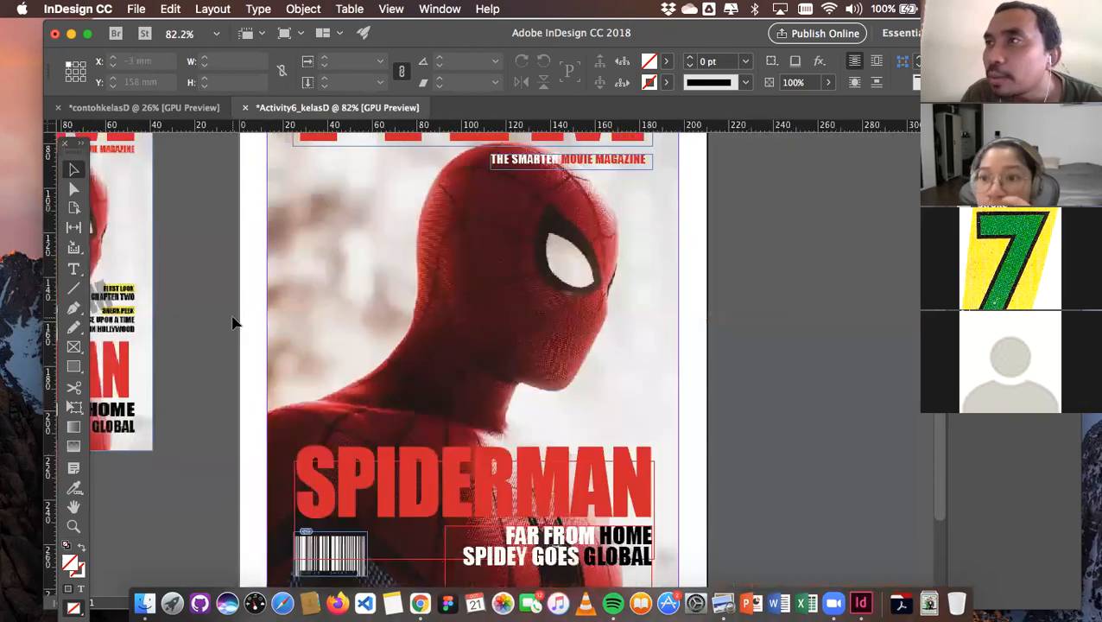
scroll(234, 323, "down", 2)
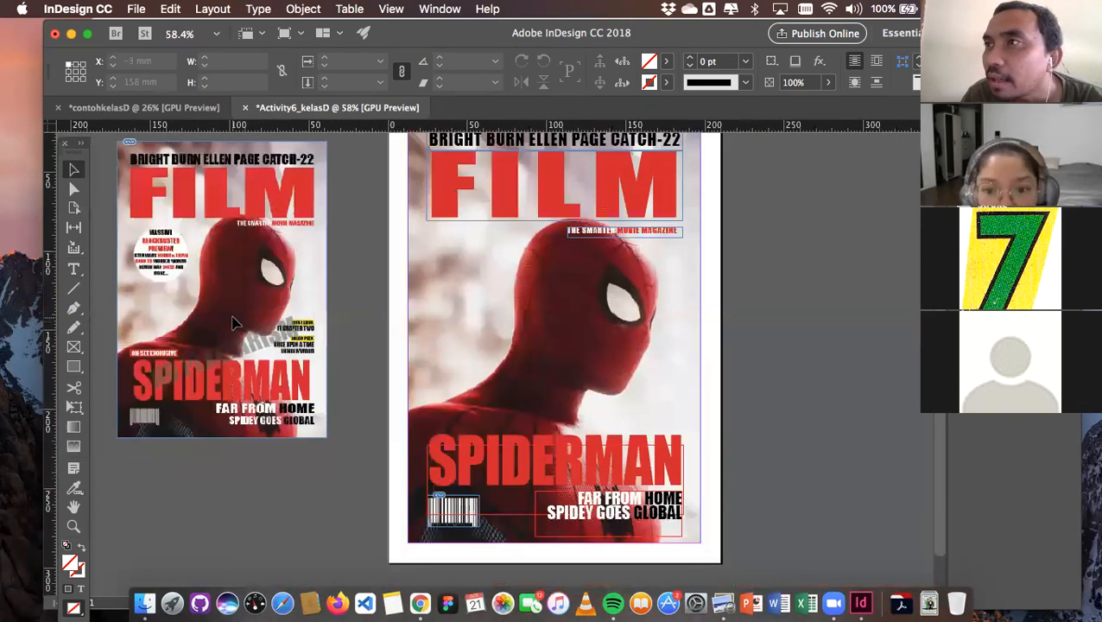
Duplicate the THE SMARTER MOVIE MAGAZINE tagline and place the copy just above the SPIDERMAN title at X 25.019 mm, Y 205.25 mm
left_click(621, 231)
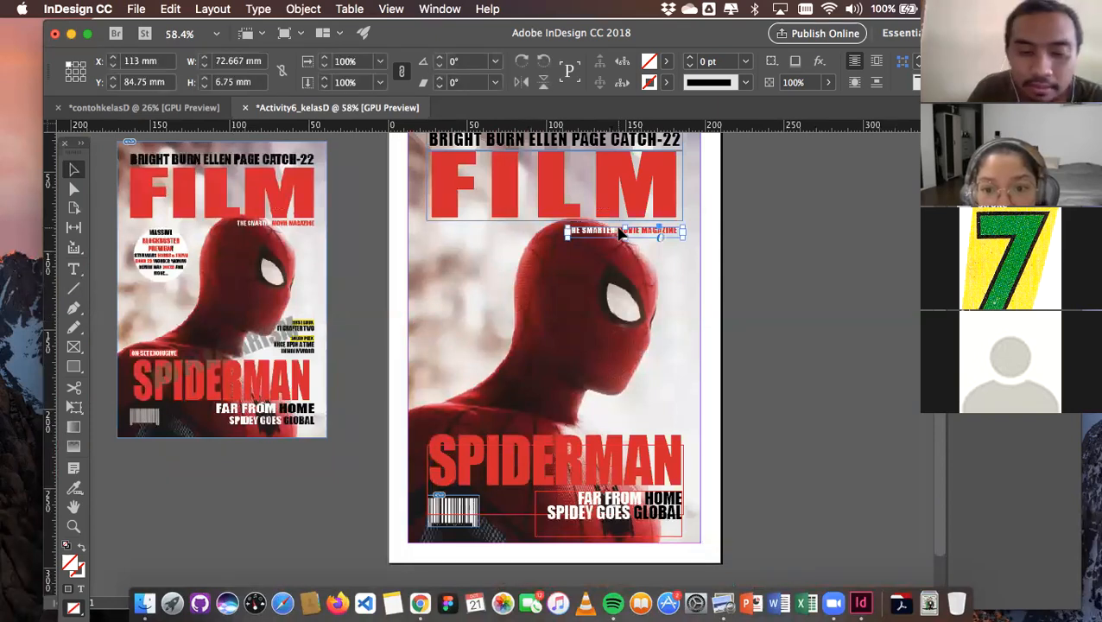
key("super+v")
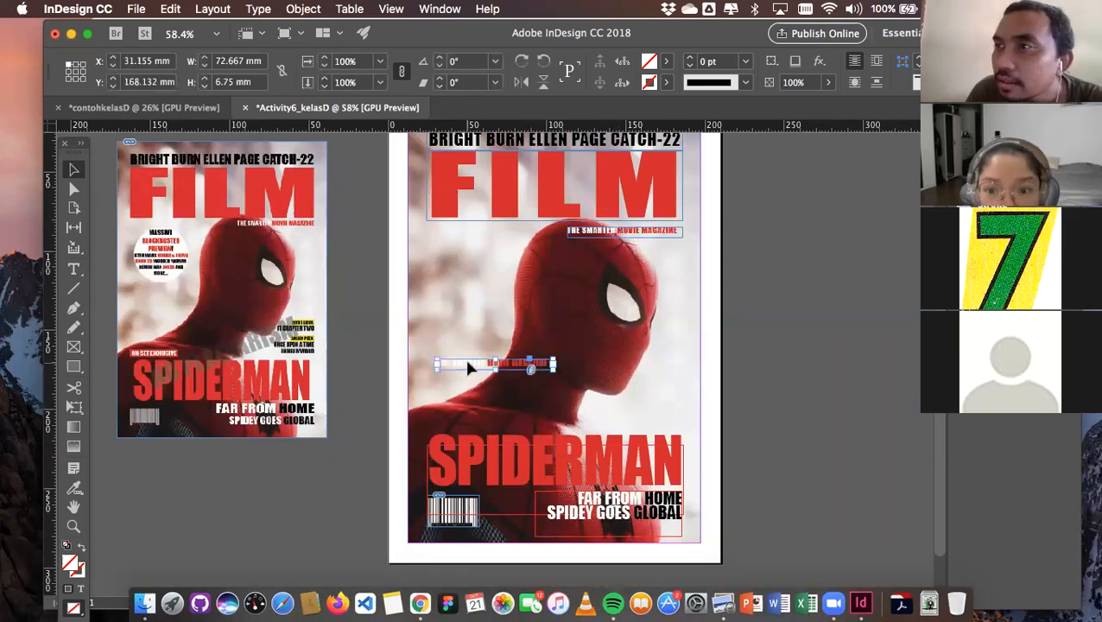
left_click_drag(464, 418, 460, 425)
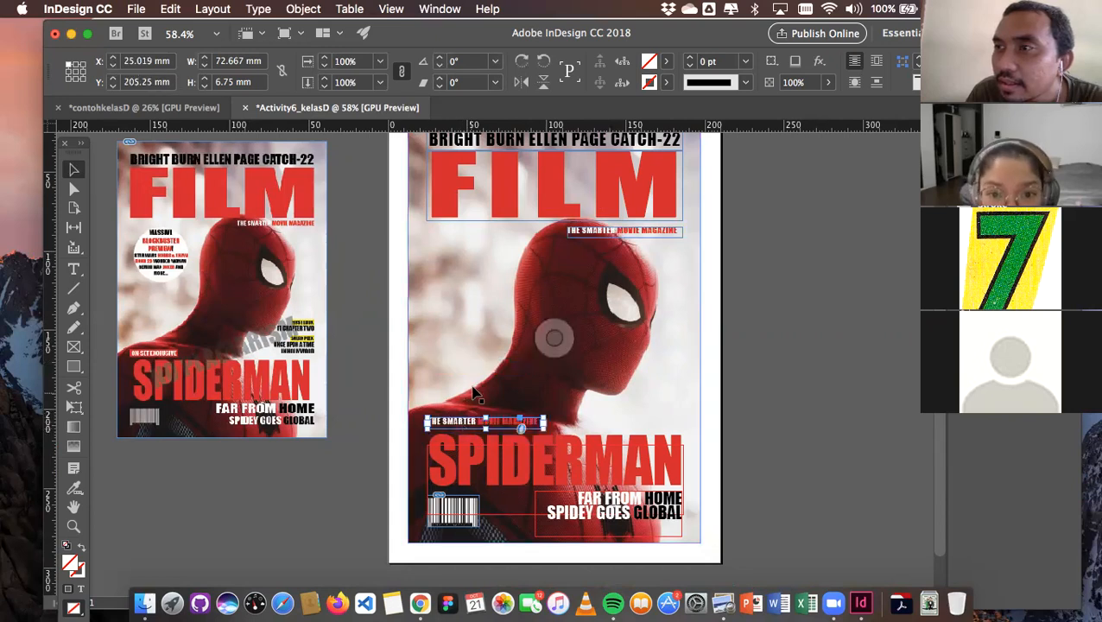
left_click(469, 430)
left_click(471, 423)
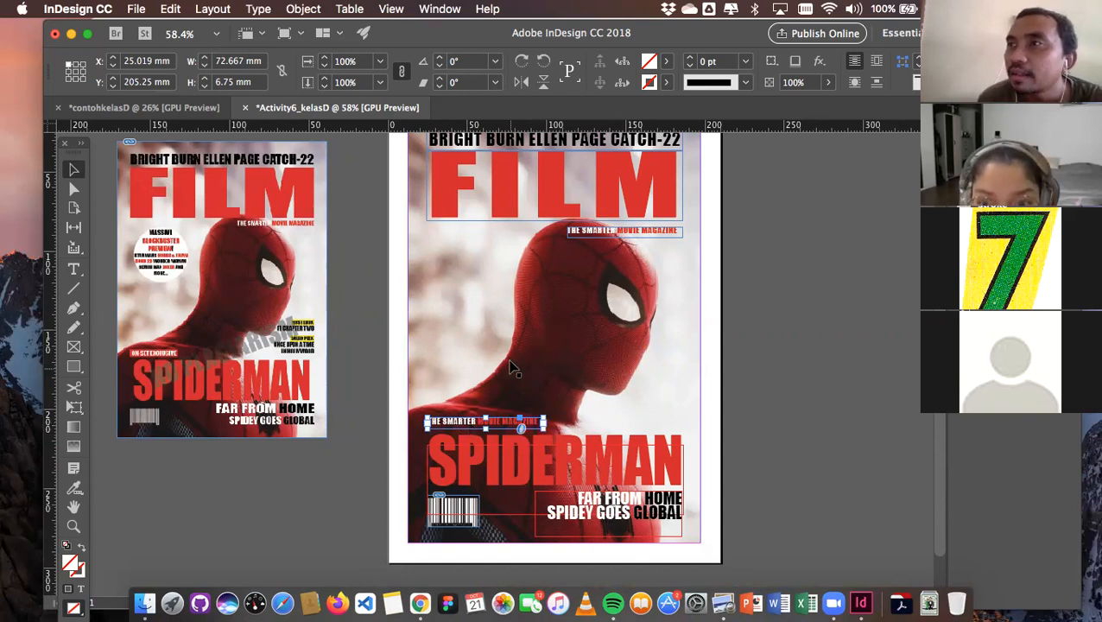
left_click(501, 211)
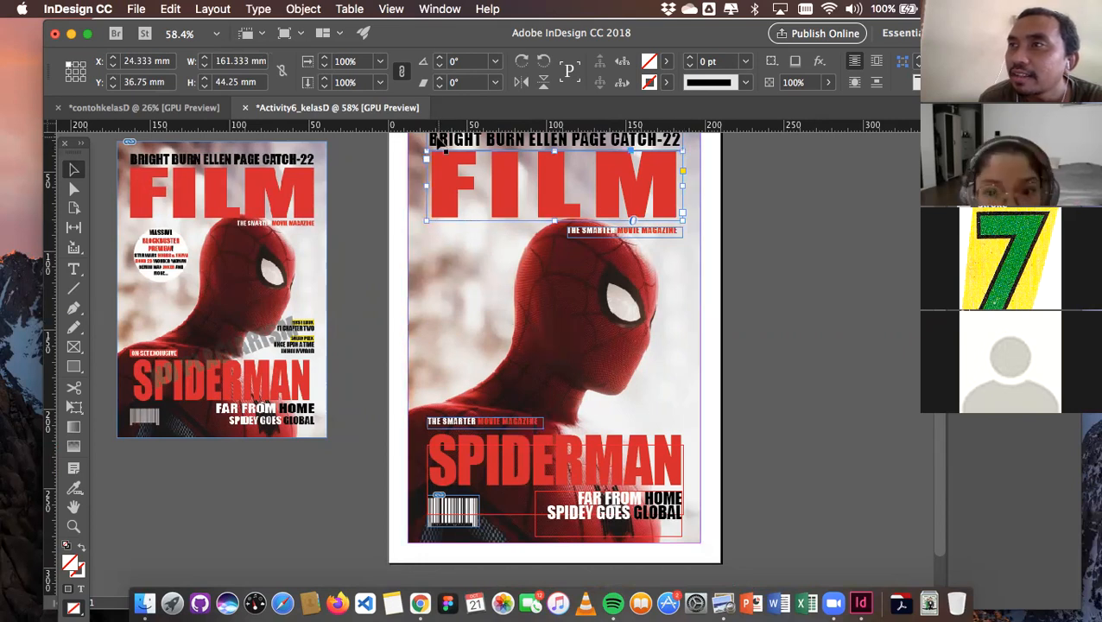
left_click(501, 418)
scroll(603, 397, "down", 1)
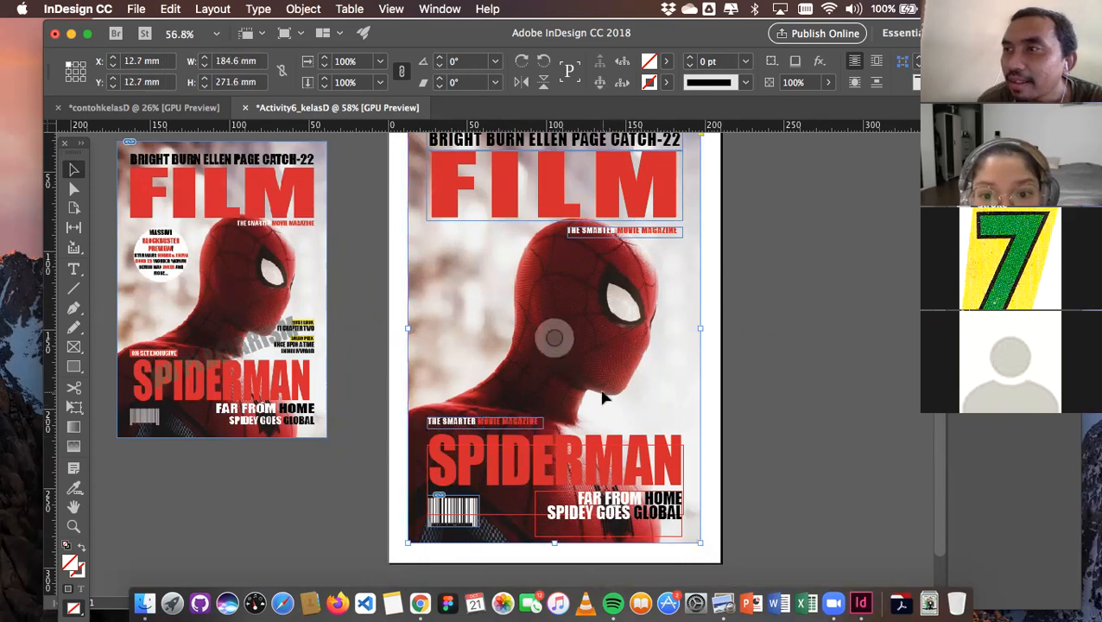
scroll(603, 397, "down", 2)
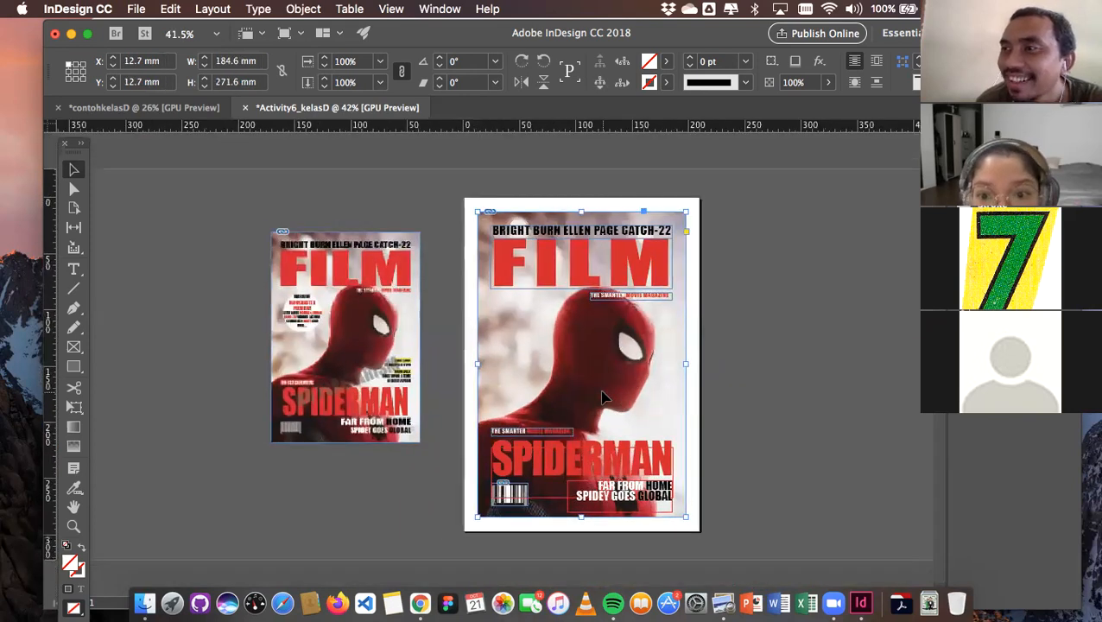
scroll(602, 398, "up", 1)
scroll(603, 397, "down", 2)
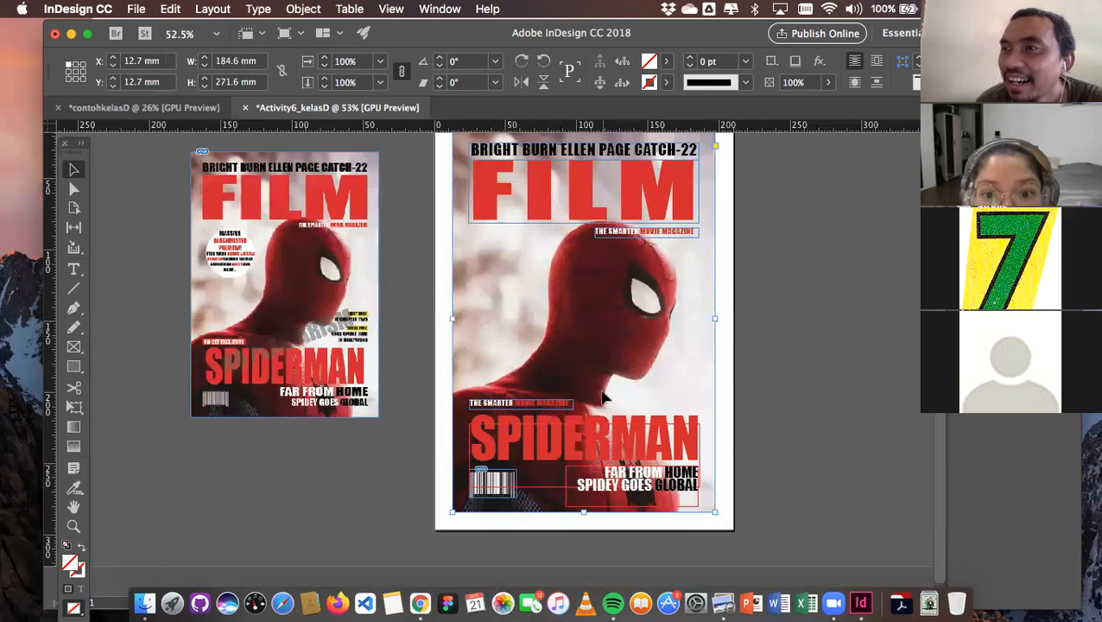
scroll(603, 397, "up", 1)
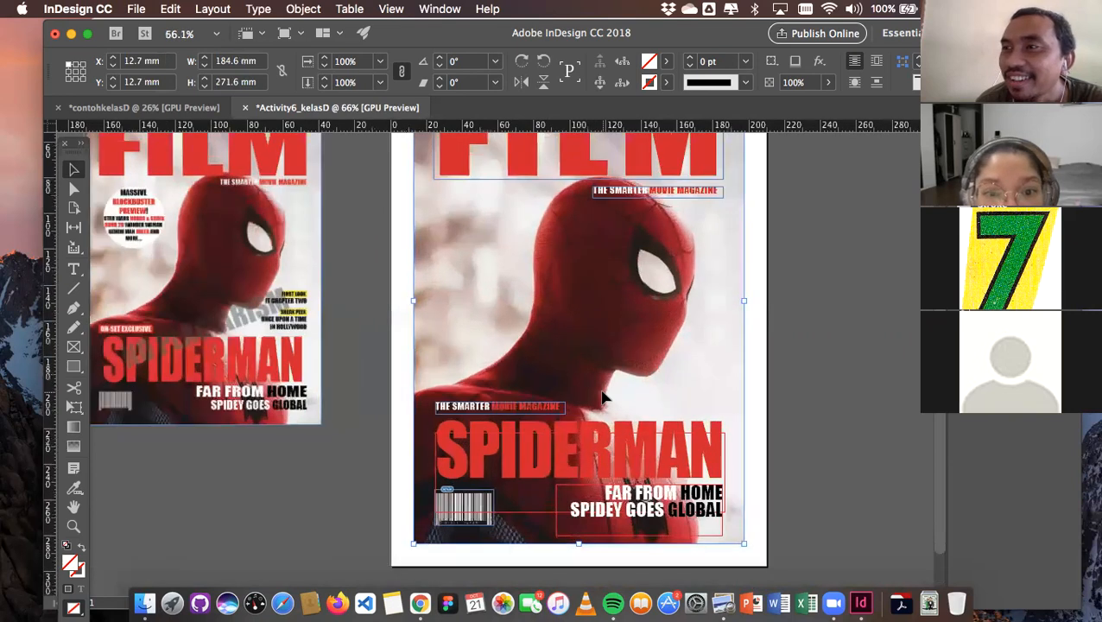
scroll(603, 397, "down", 1)
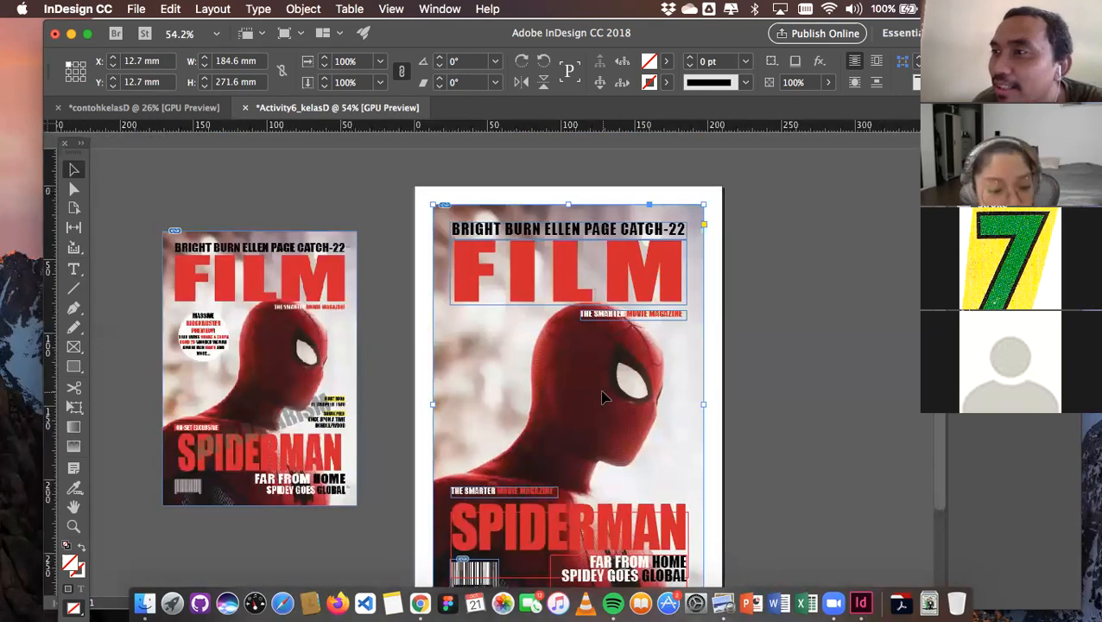
Inspect the cover's titles and taglines in Overprint Preview, then switch the preview off
left_click(440, 10)
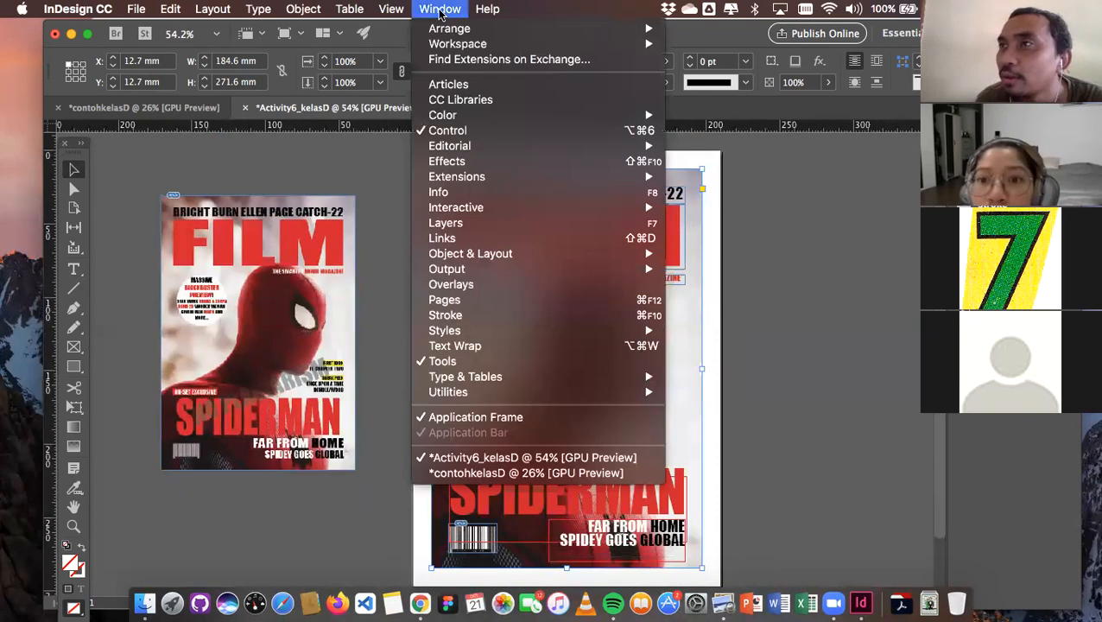
mouse_move(390, 11)
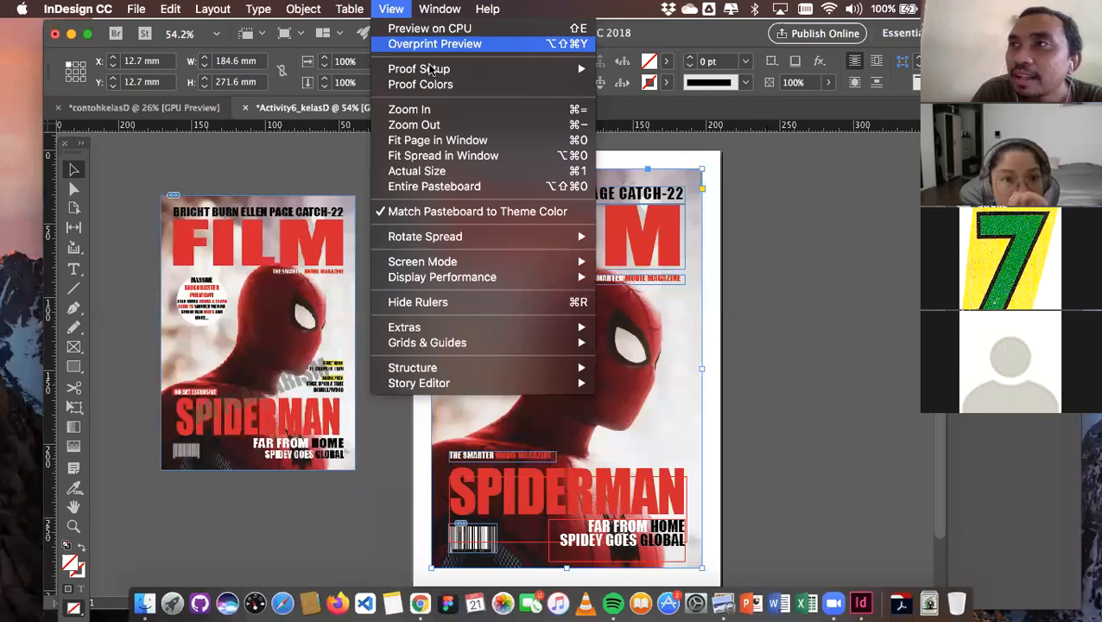
mouse_move(429, 69)
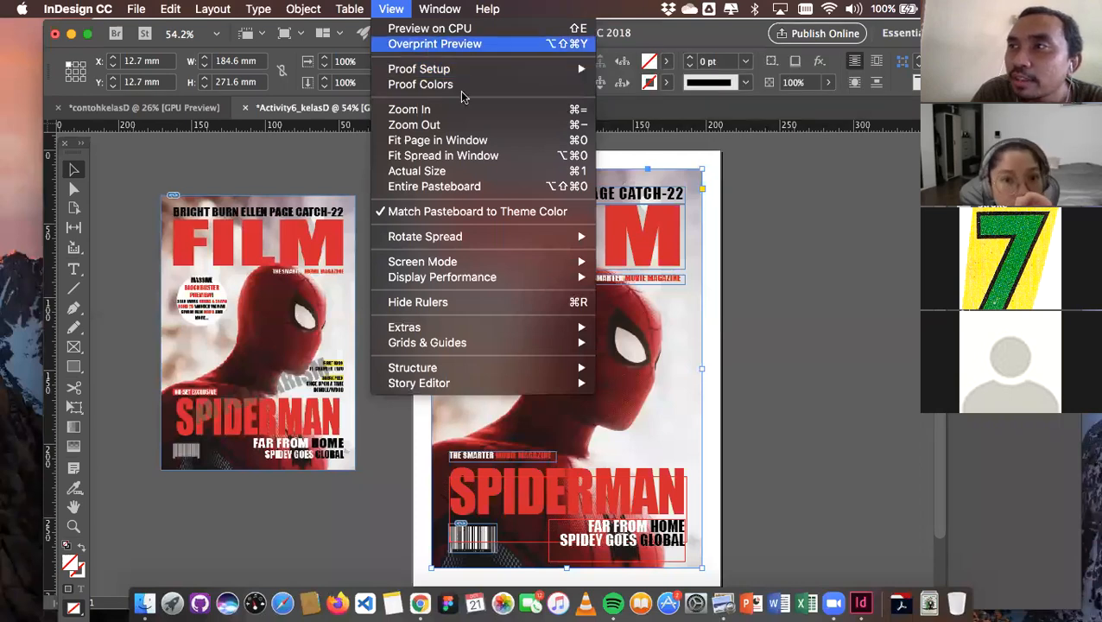
left_click(429, 45)
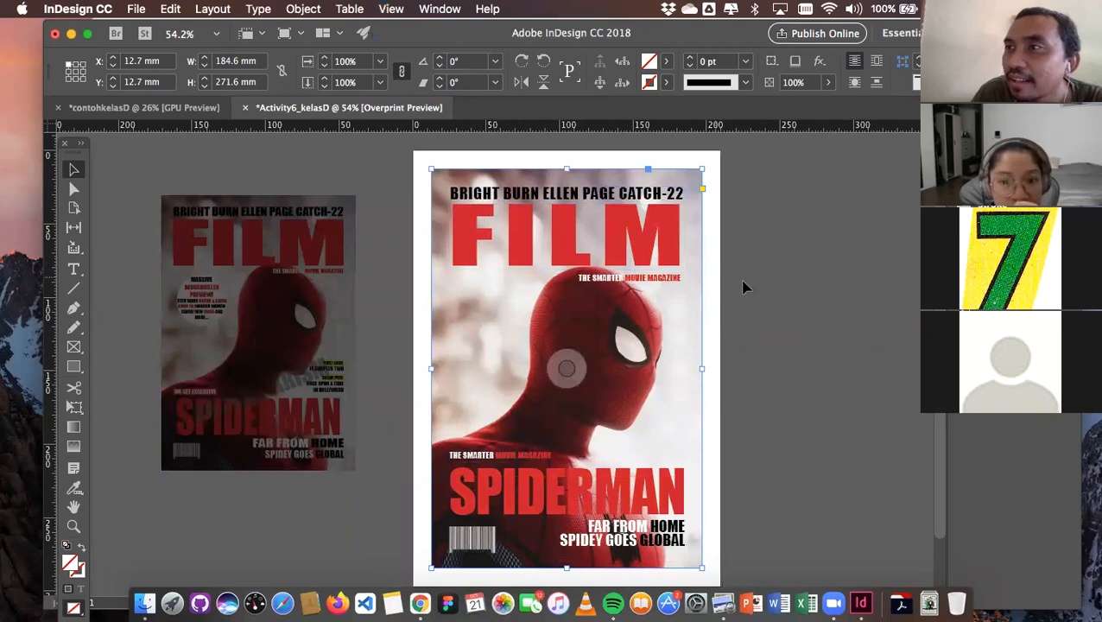
left_click(555, 243)
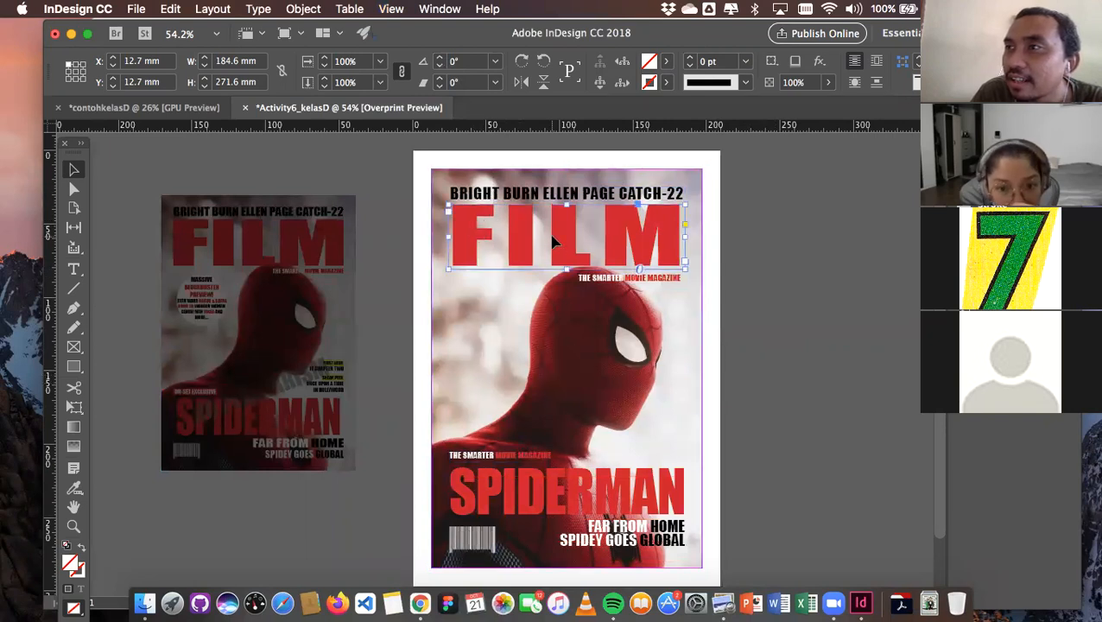
left_click(508, 456)
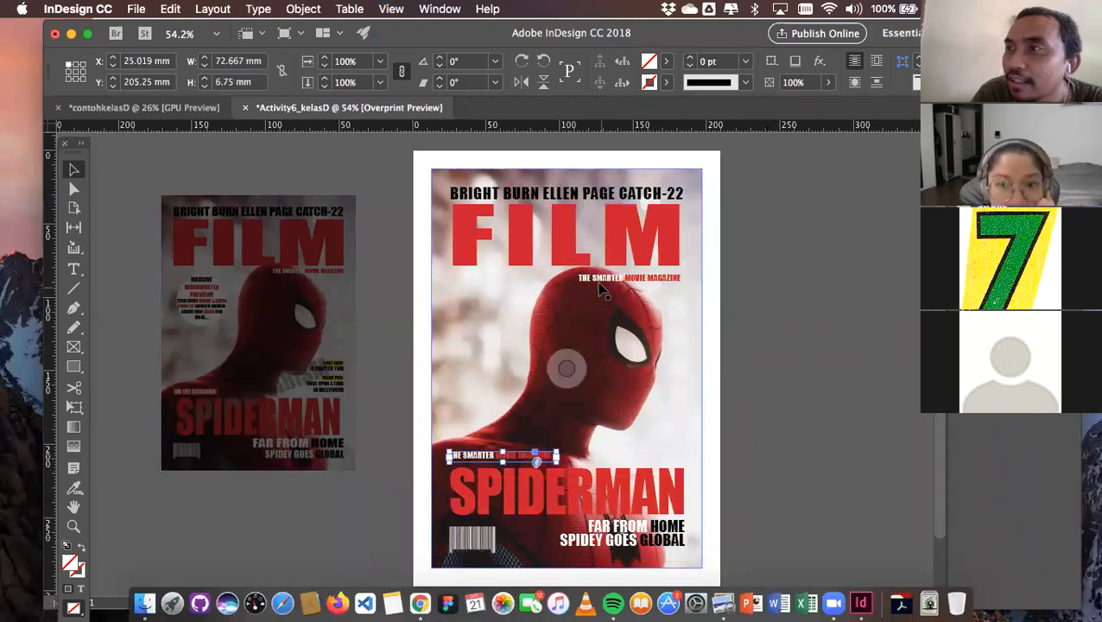
left_click(611, 246)
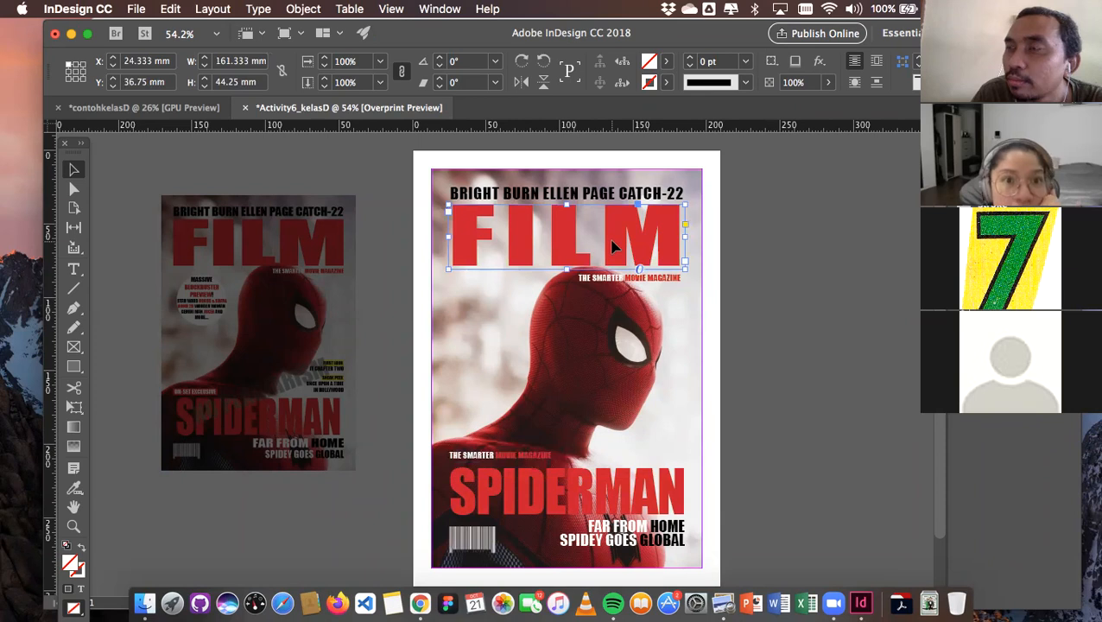
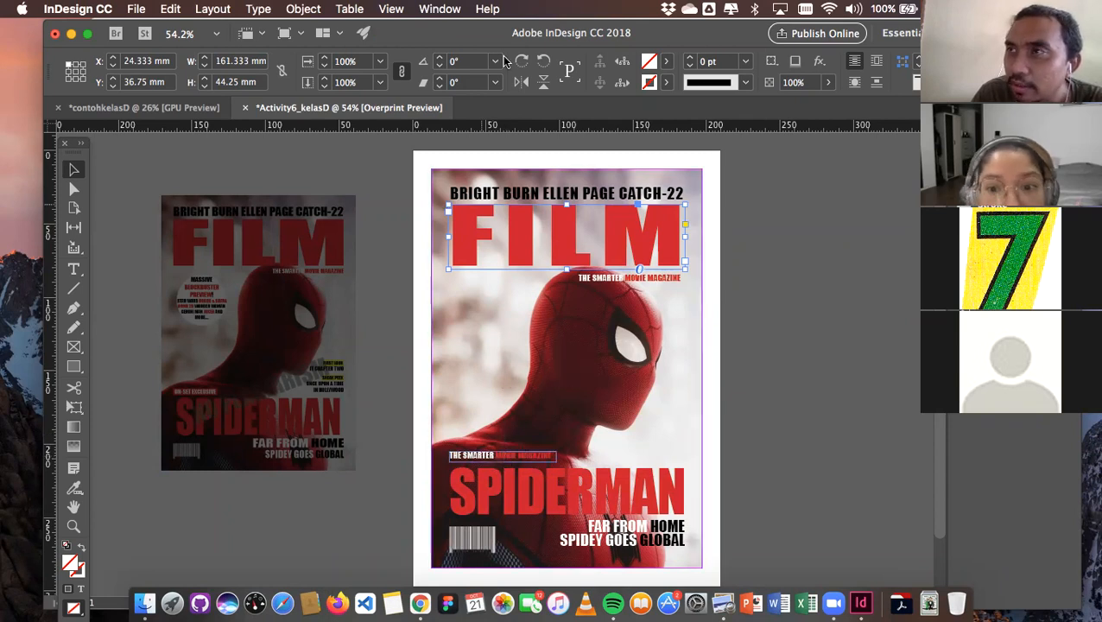
left_click(393, 16)
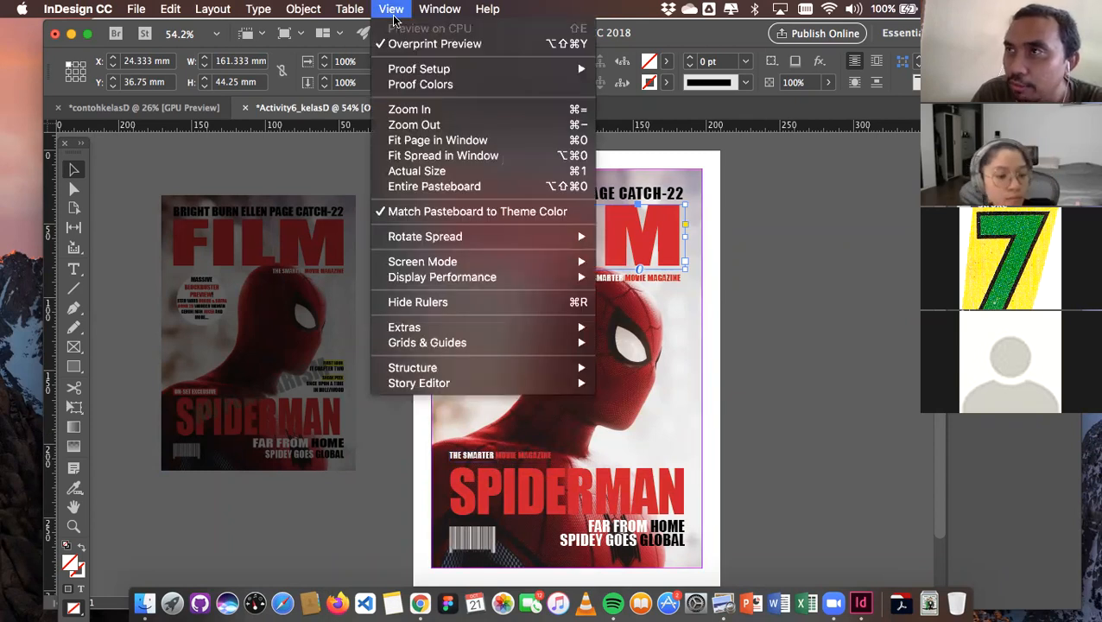
left_click(458, 47)
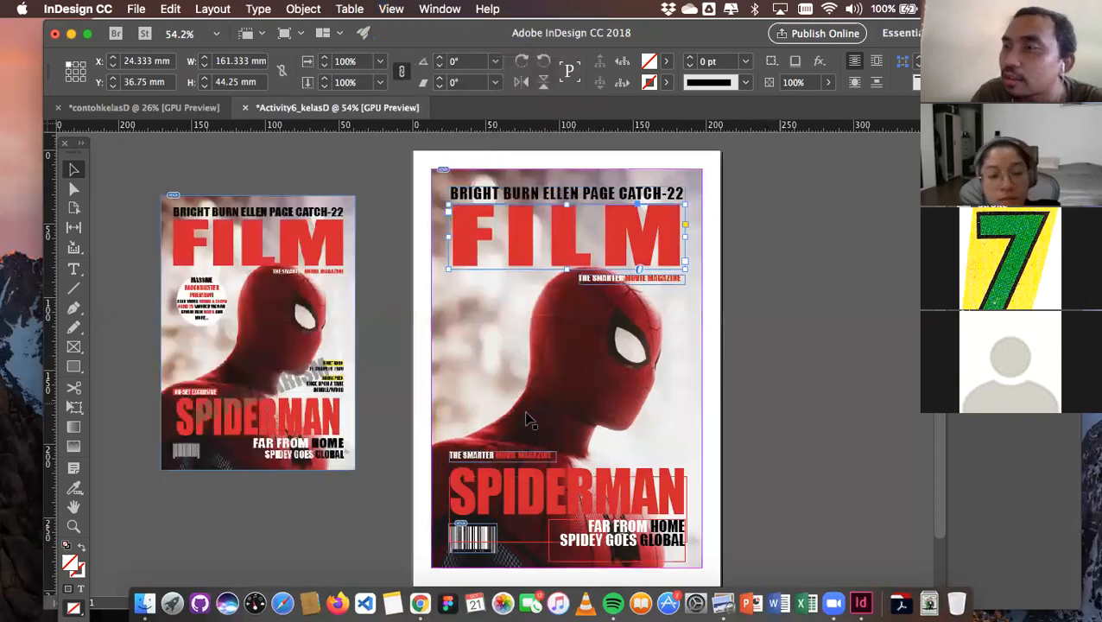
Replace the text of the duplicated tagline above the SPIDERMAN title with ON SET EXCLUSIVE in capitals
scroll(530, 420, "up", 2)
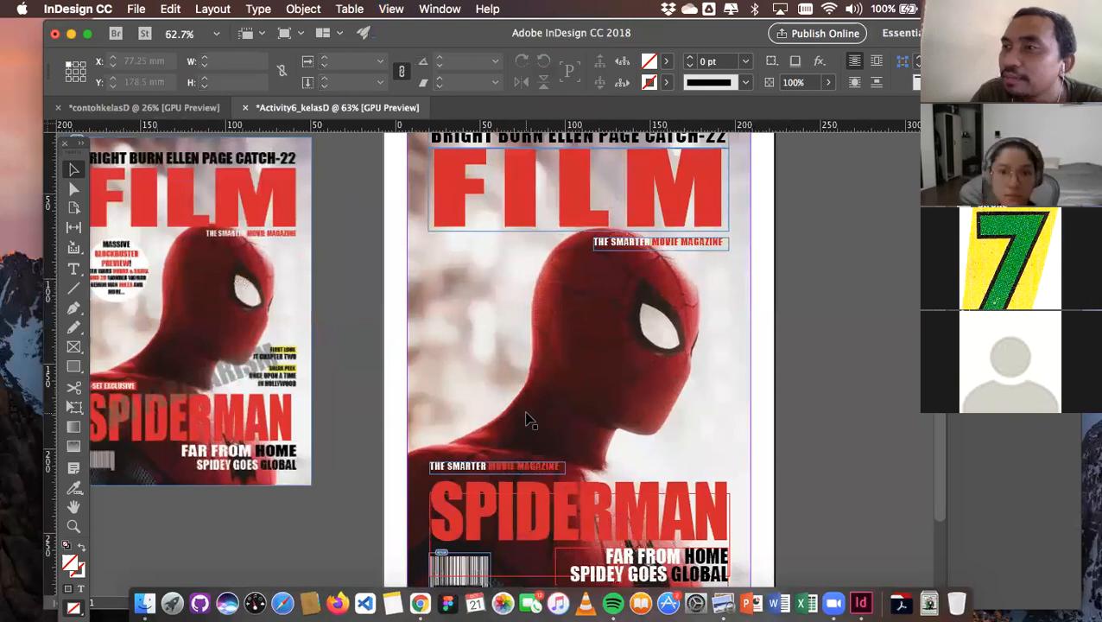
scroll(530, 420, "up", 3)
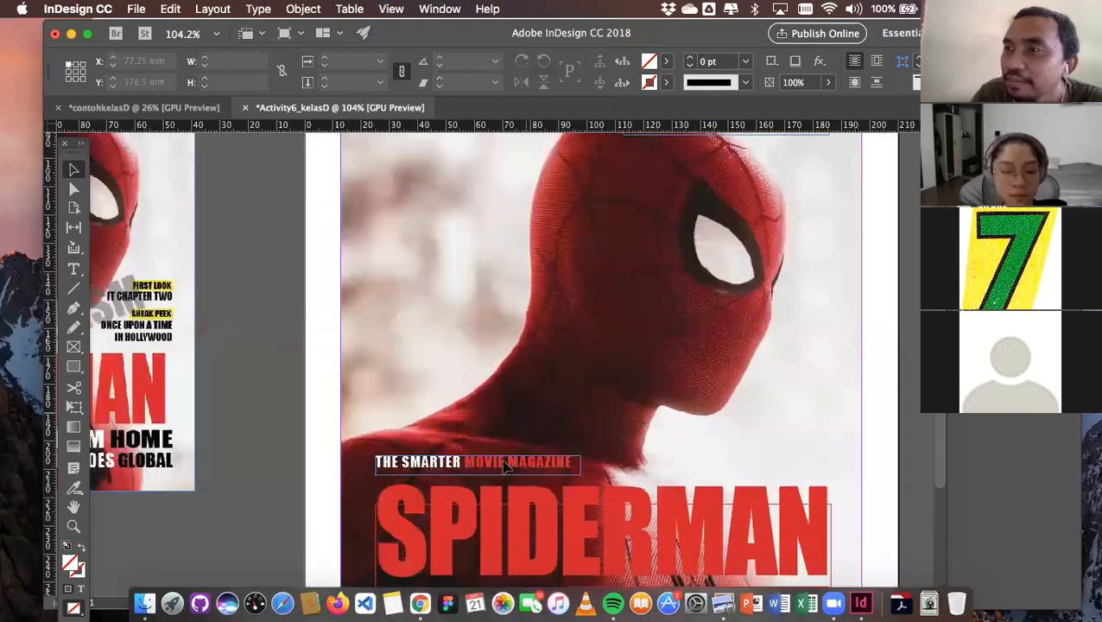
left_click(505, 465)
scroll(506, 464, "down", 3)
scroll(505, 465, "down", 1)
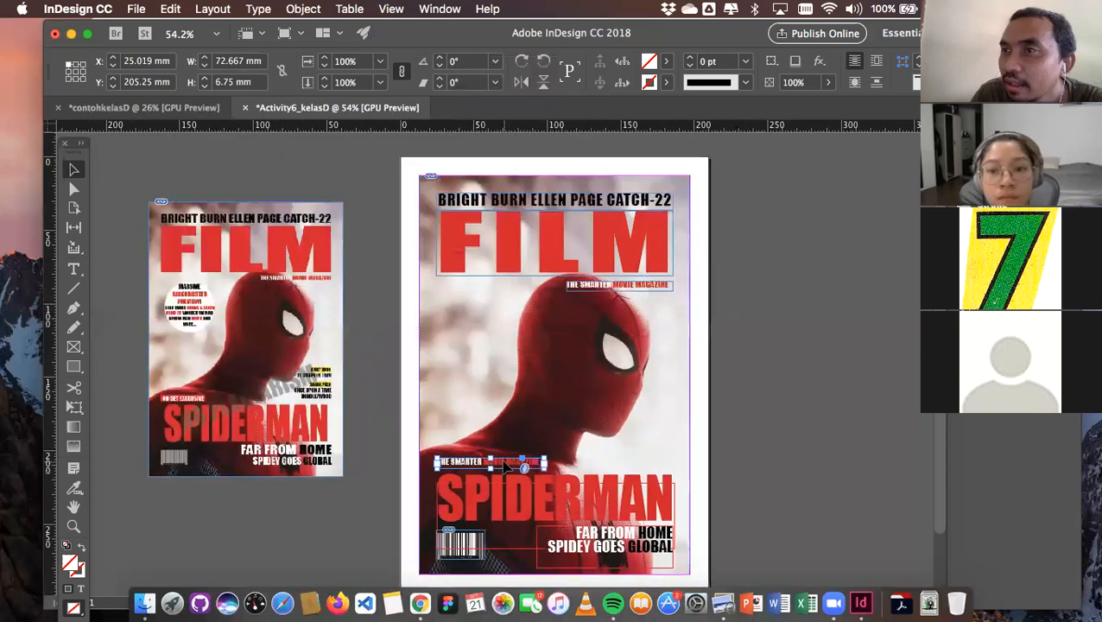
scroll(505, 465, "up", 2)
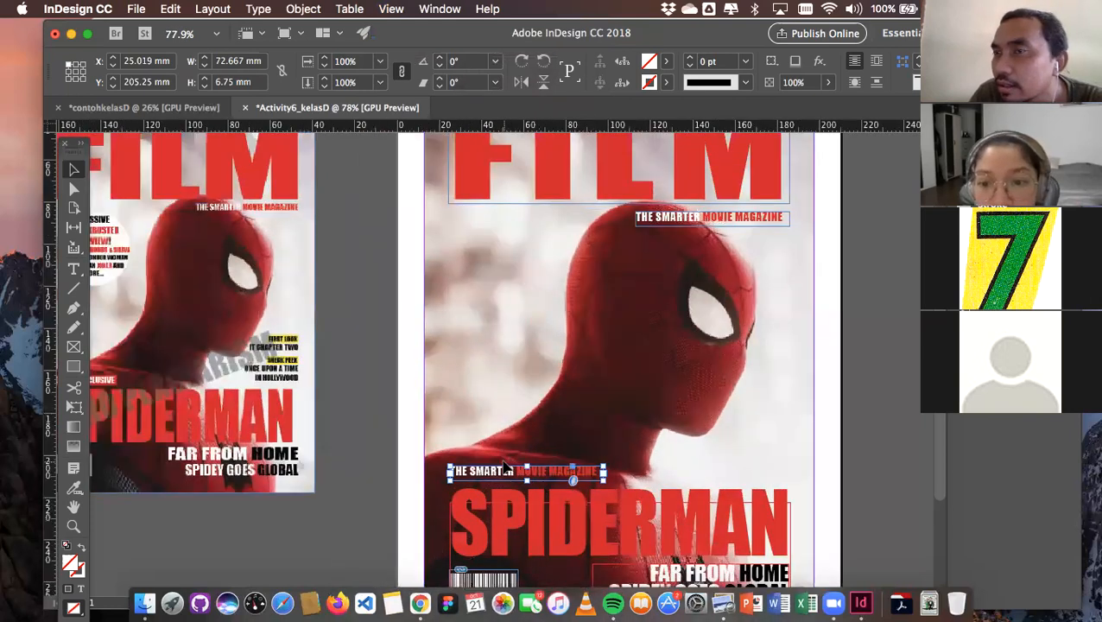
scroll(505, 466, "left", 2)
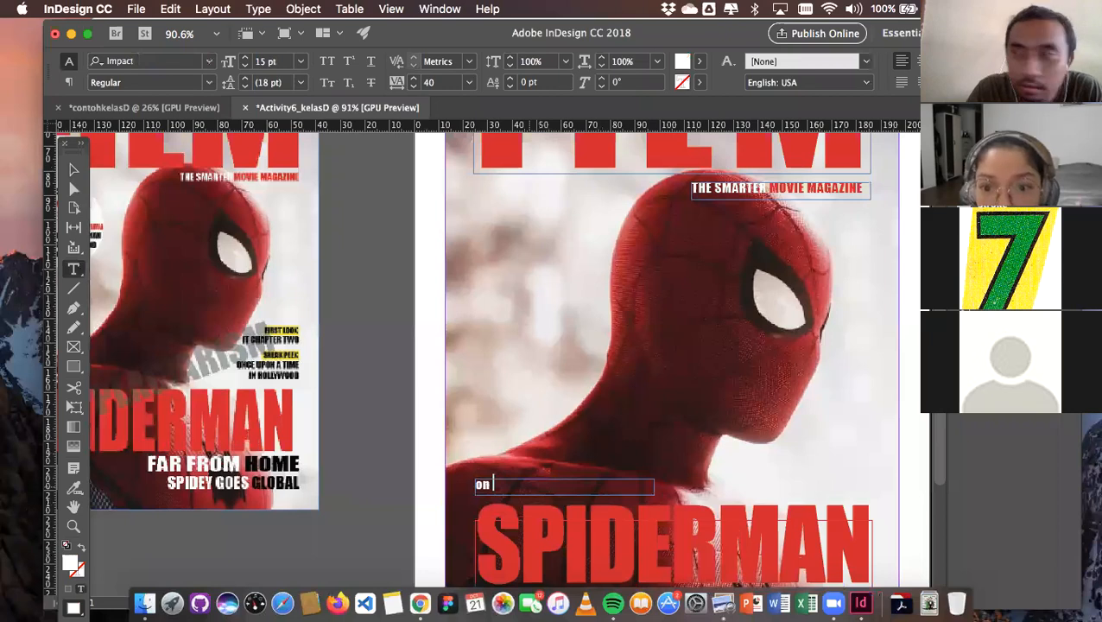
type("set ex")
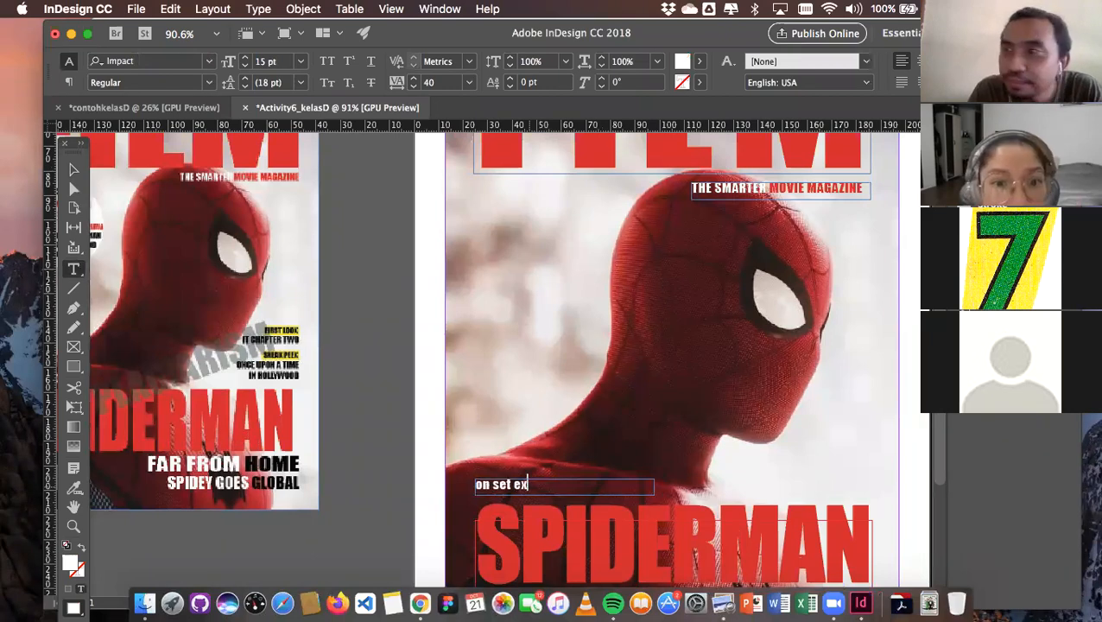
key("BackSpace")
key("BackSpace")
key("BackSpace")
key("BackSpace")
key("BackSpace")
key("BackSpace")
key("BackSpace")
key("BackSpace")
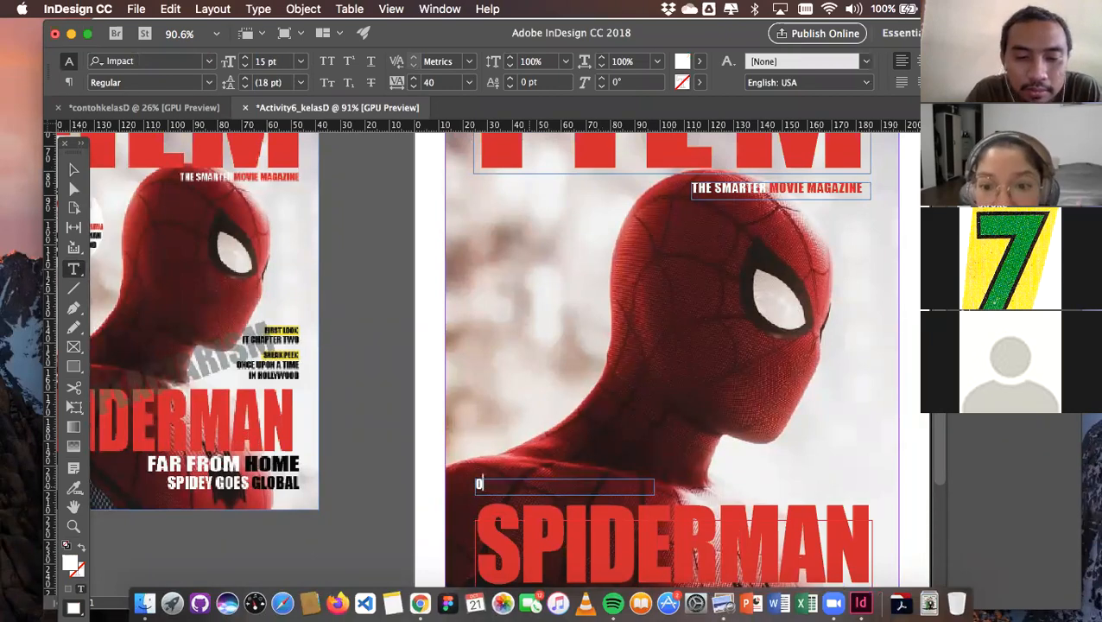
type("n set")
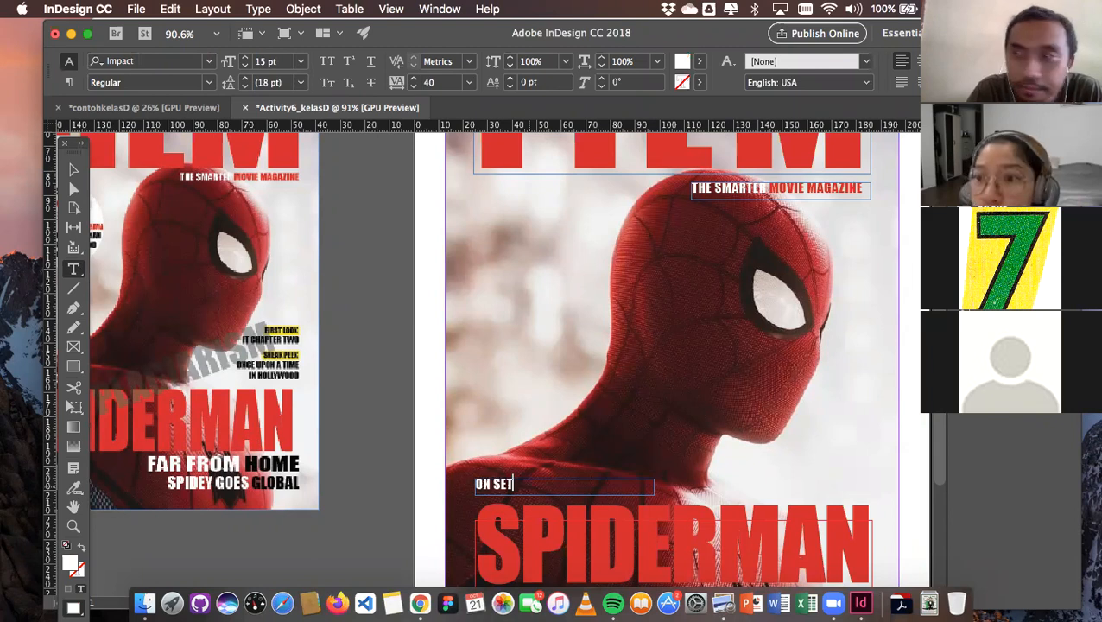
type(" ex")
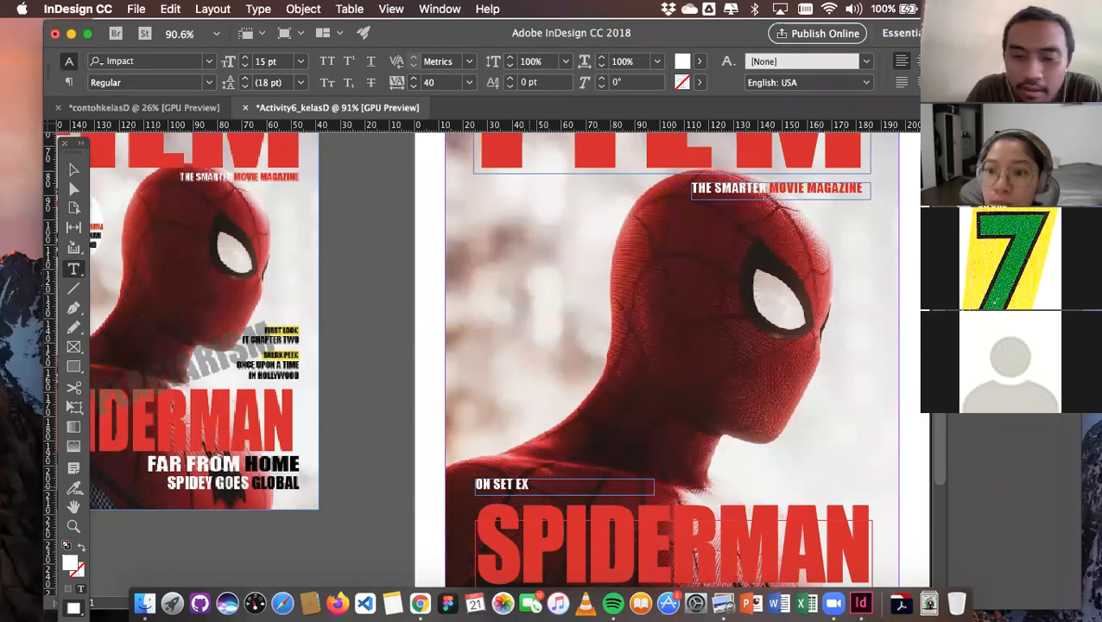
type("clusive")
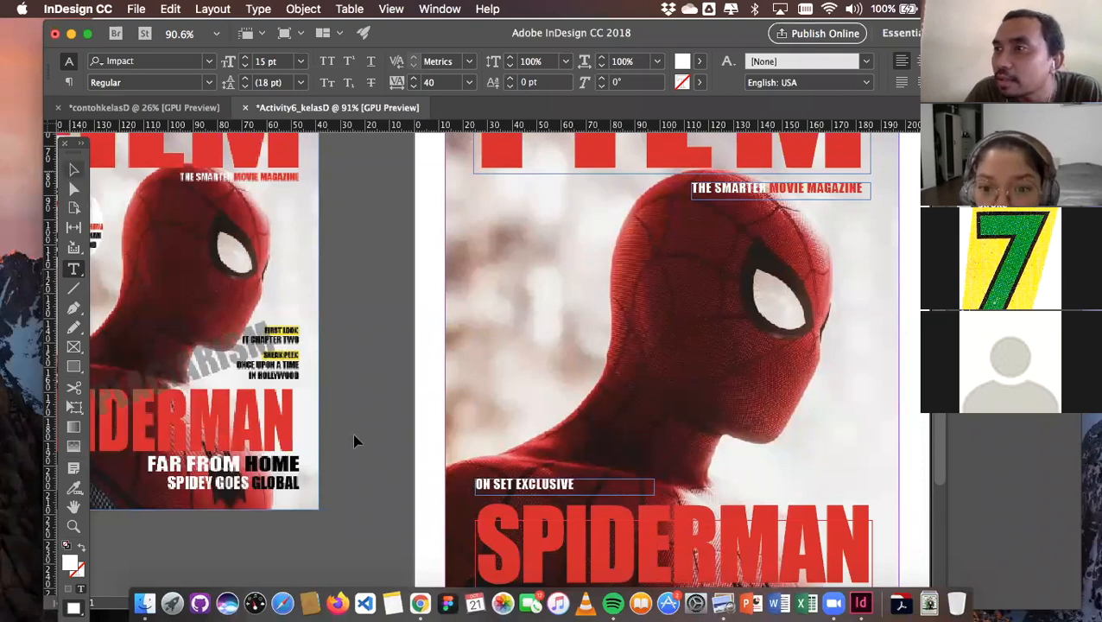
key("Escape")
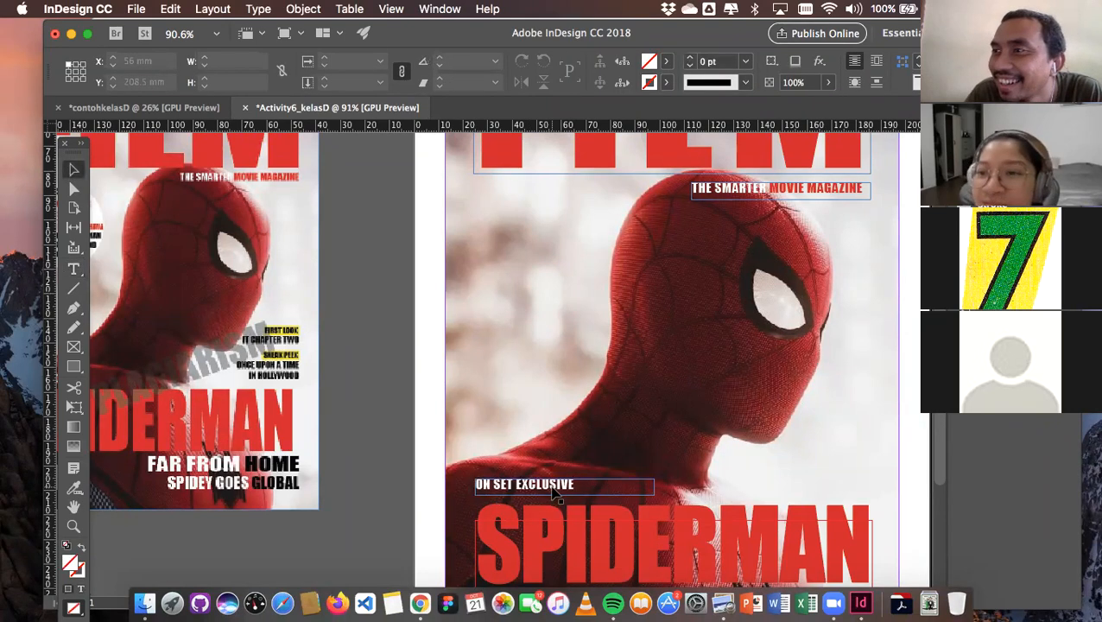
Narrow the ON SET EXCLUSIVE text frame to about 53.5 mm and give it a red fill
scroll(553, 494, "down", 2)
scroll(553, 494, "left", 4)
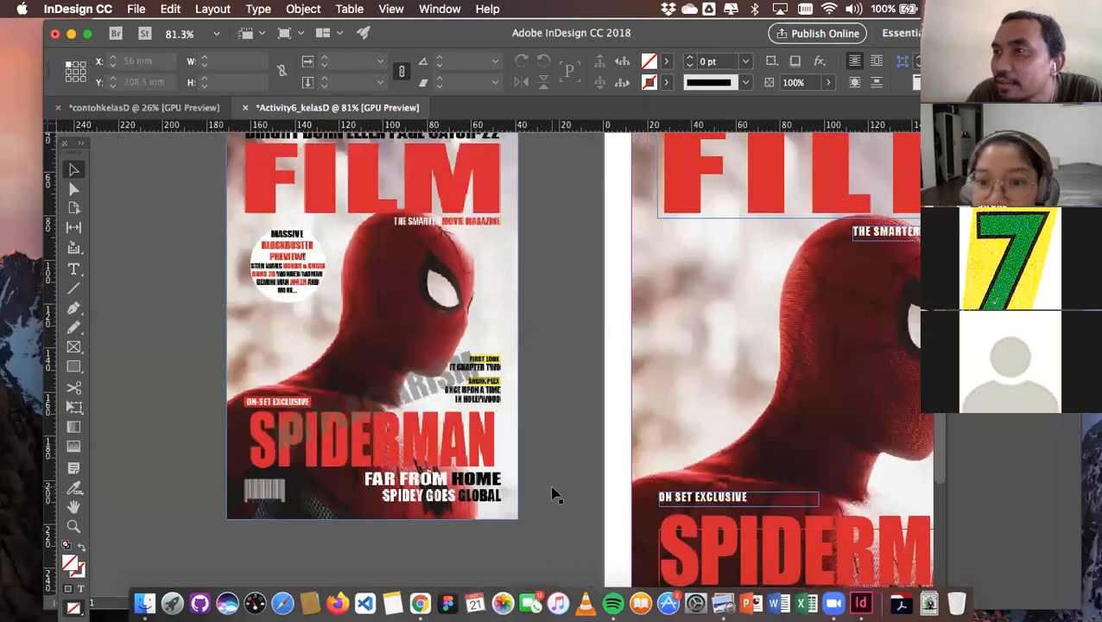
scroll(592, 504, "up", 5)
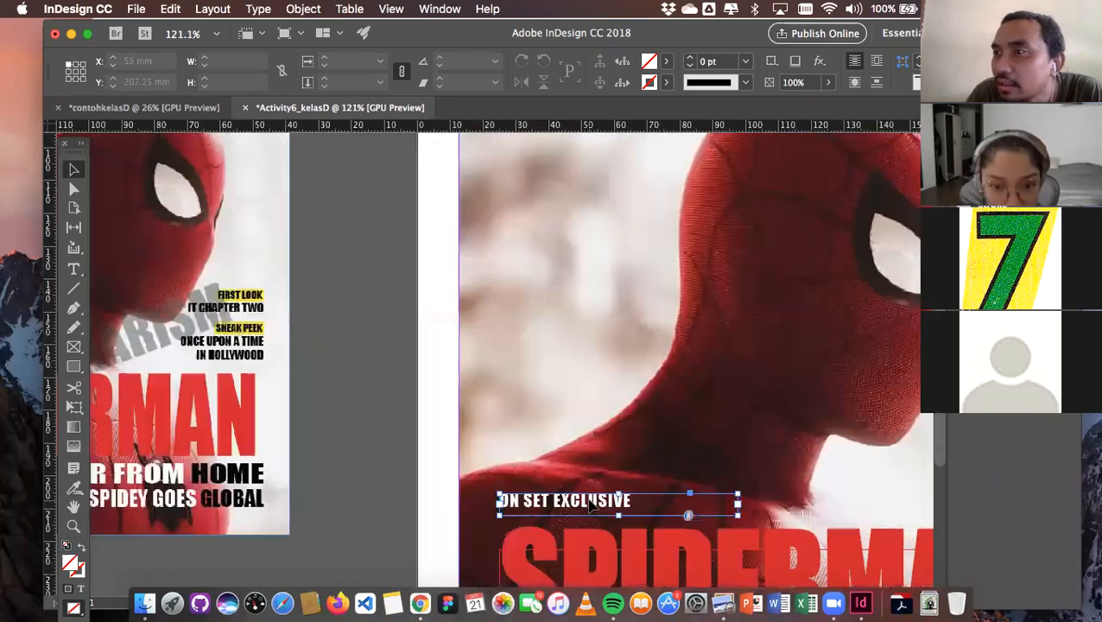
left_click_drag(737, 510, 676, 500)
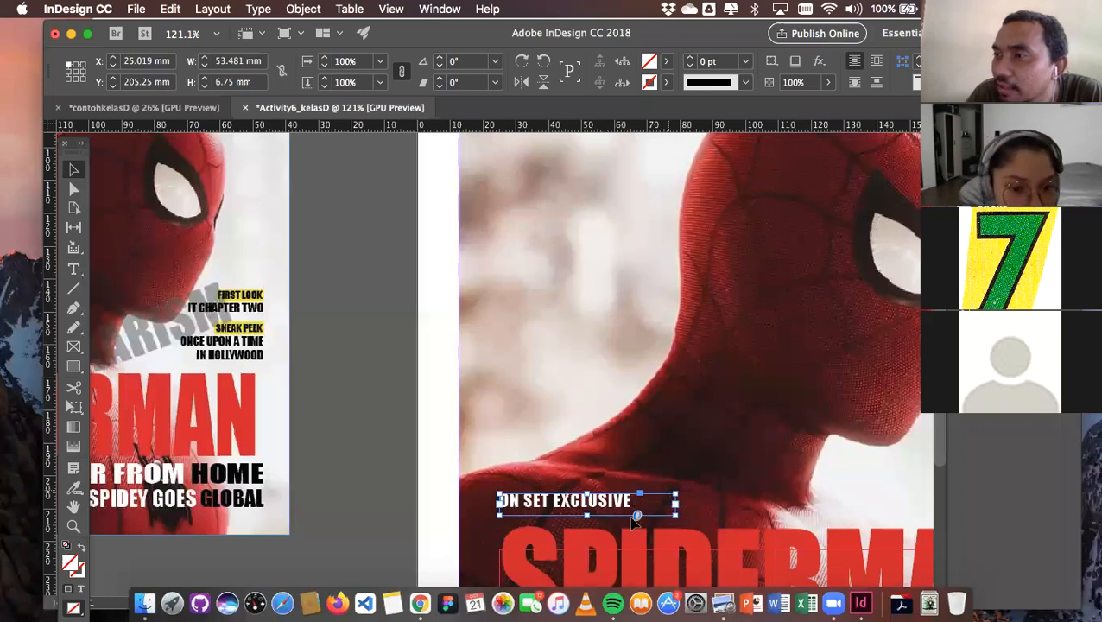
left_click(667, 60)
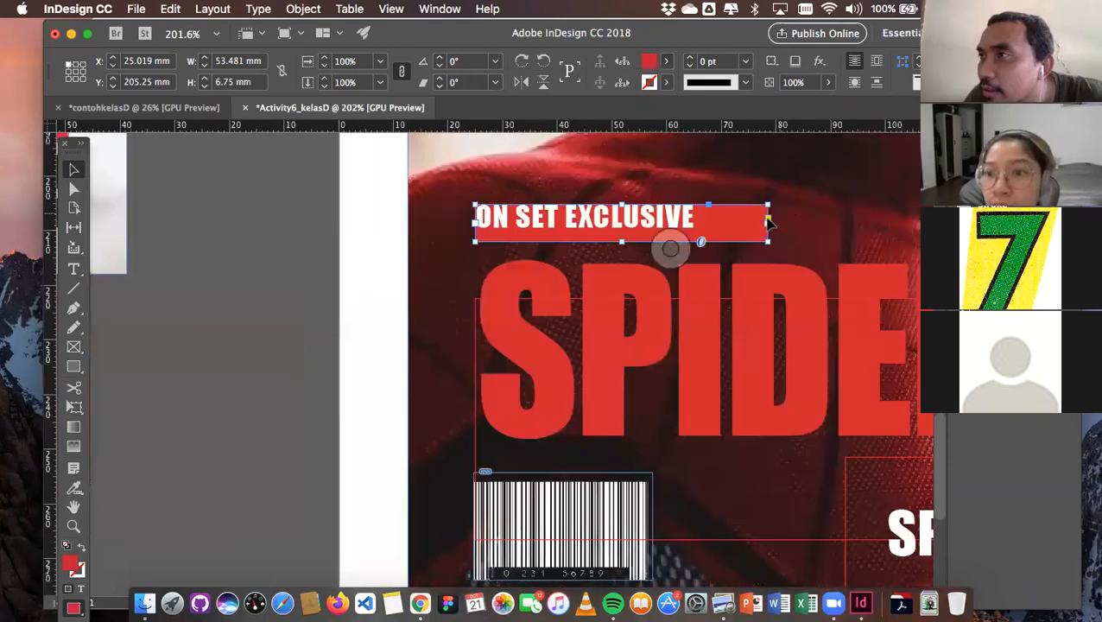
Shrink the ON SET EXCLUSIVE frame around its text to about 41.4 mm wide and 4.85 mm high
left_click_drag(767, 221, 731, 220)
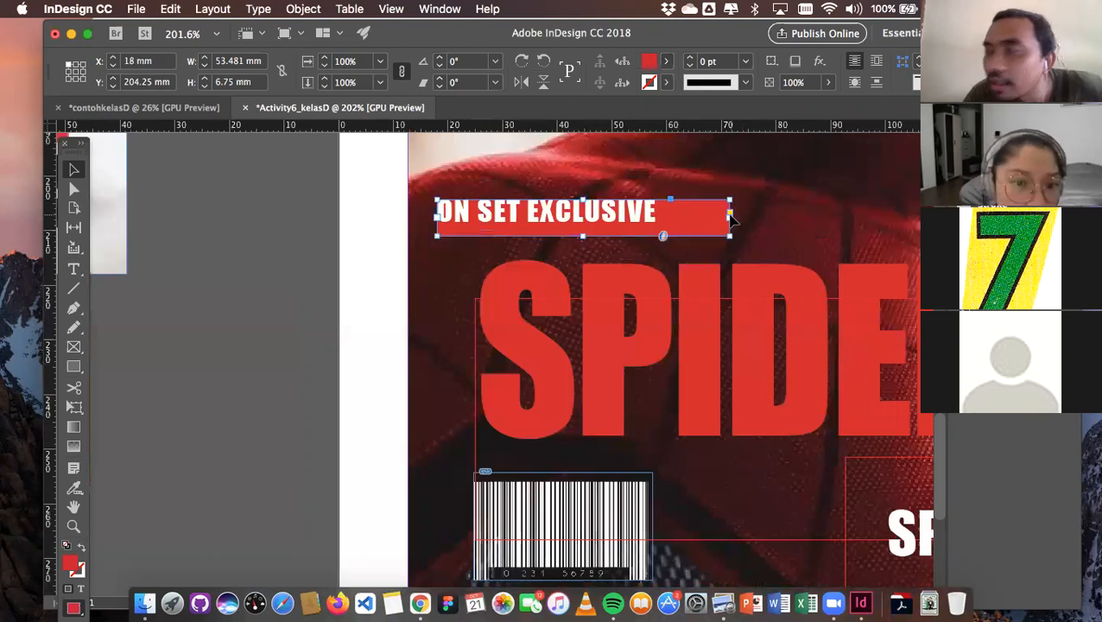
key("super+z")
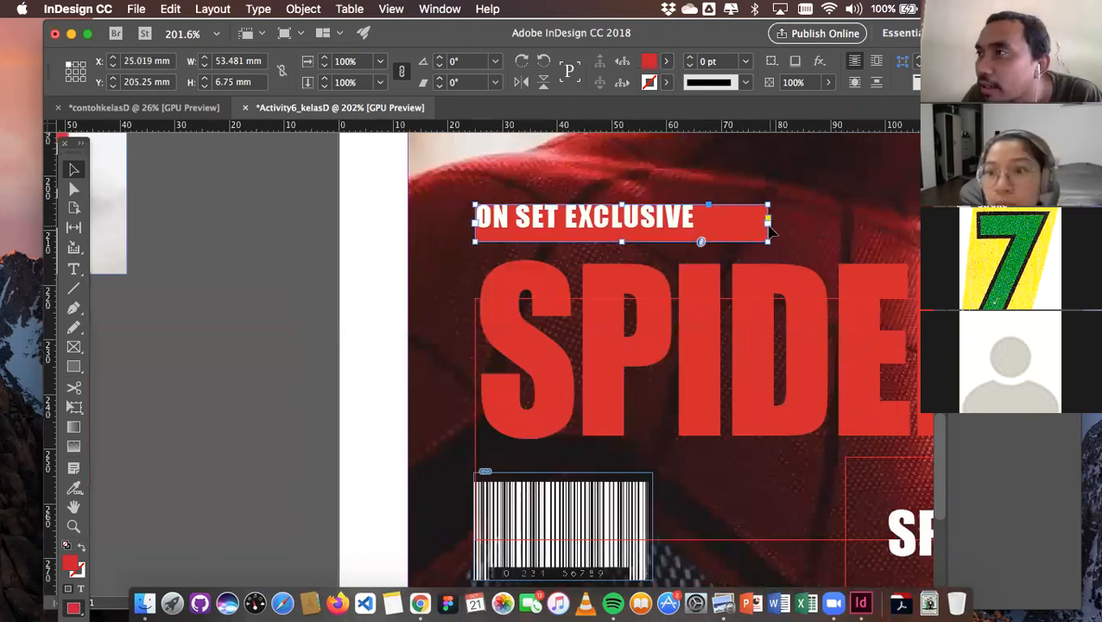
left_click_drag(767, 222, 710, 223)
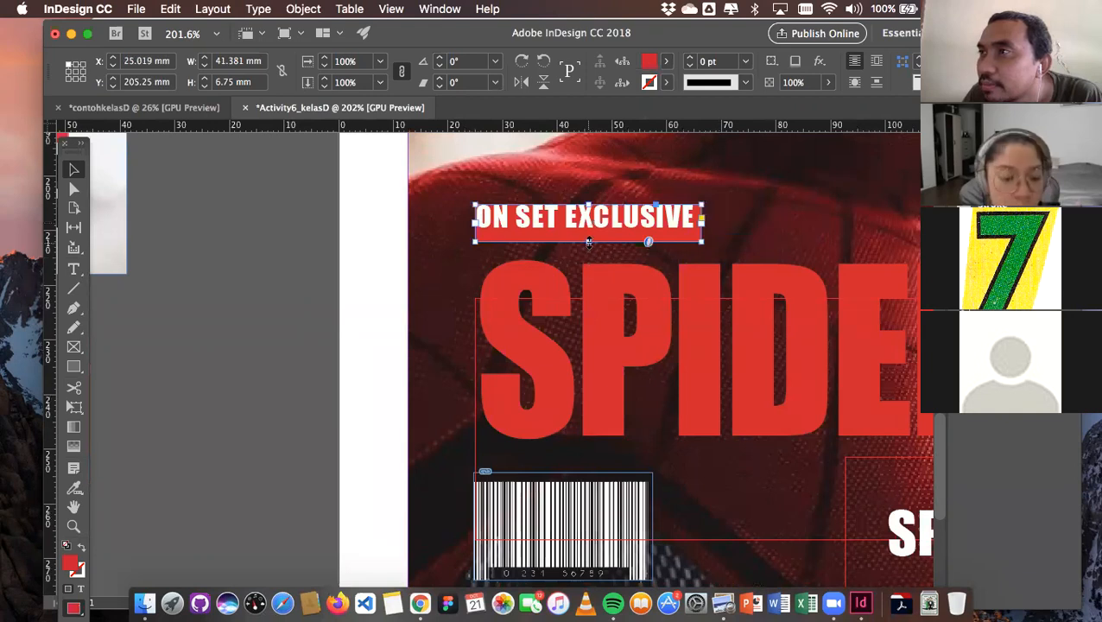
left_click_drag(588, 237, 615, 233)
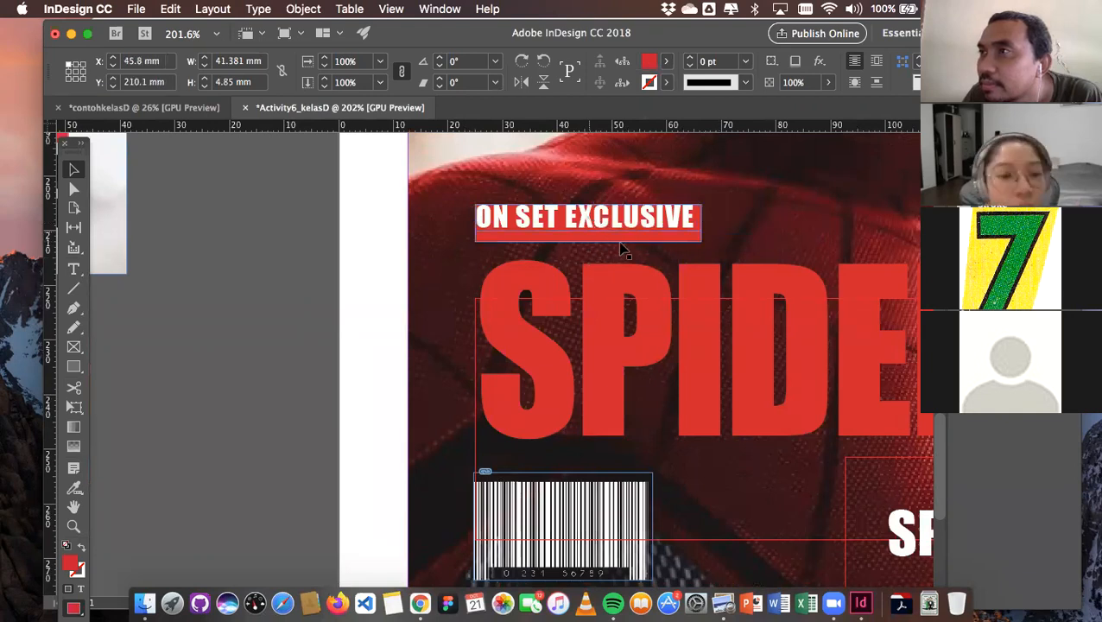
left_click(294, 254)
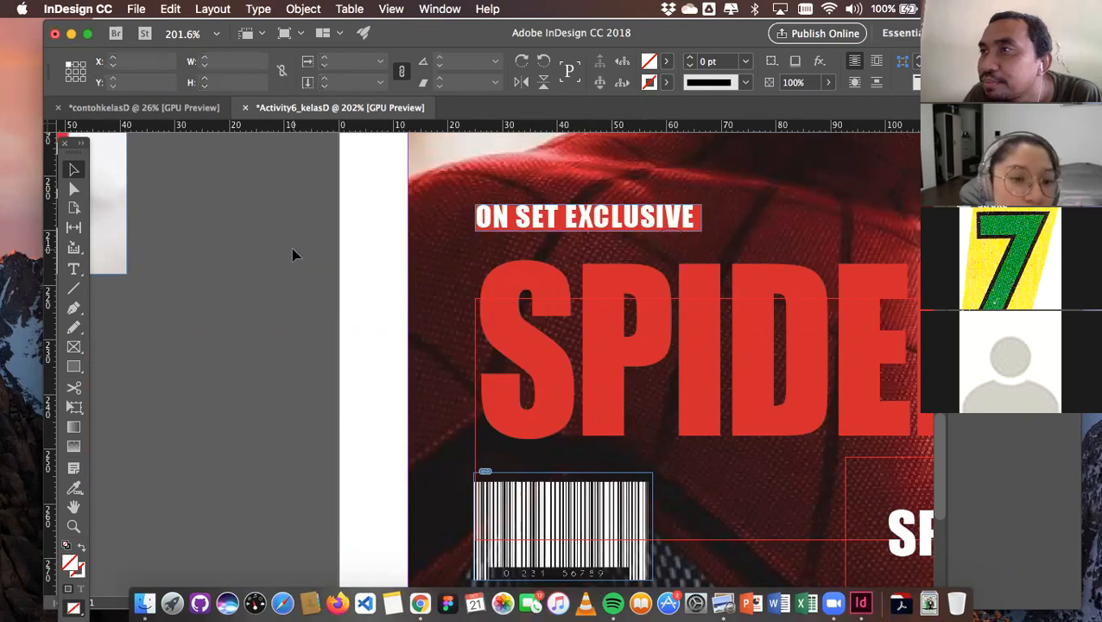
Move the ON SET EXCLUSIVE label slightly down to Y 205.603 mm
scroll(294, 255, "down", 2)
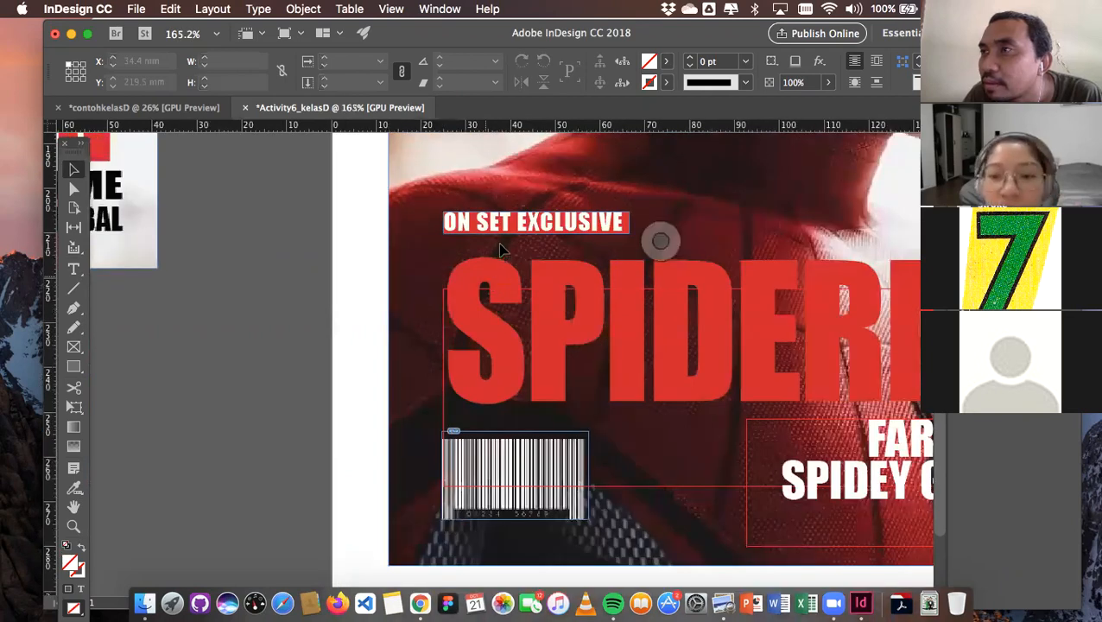
scroll(501, 250, "down", 3)
left_click(501, 249)
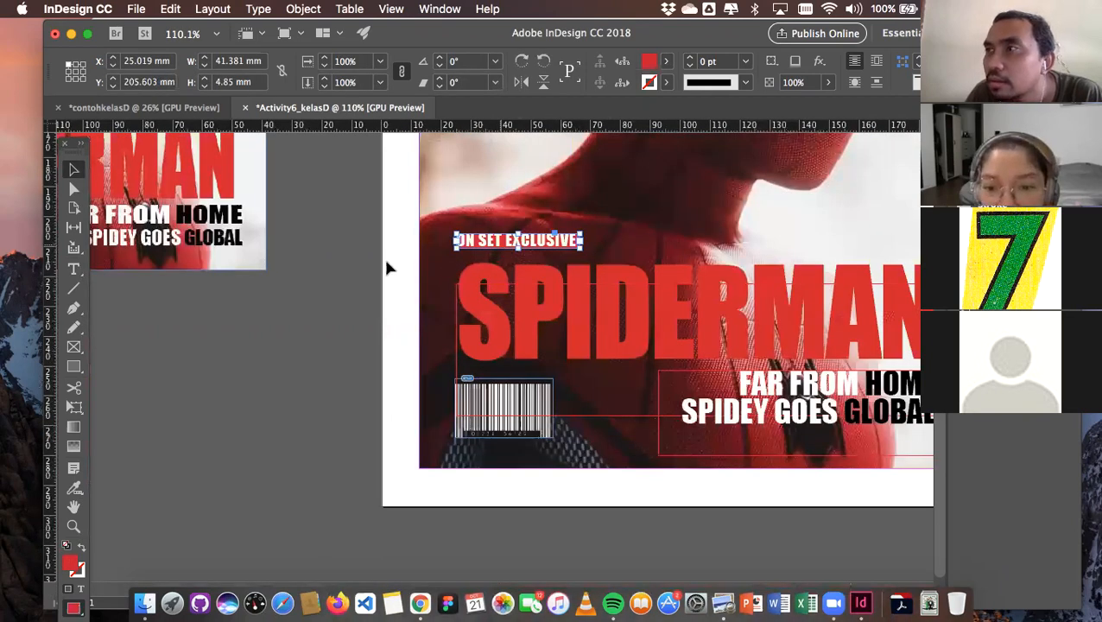
left_click(348, 266)
Compare the cover with the reference image, examining the FIRST LOOK and SNEAK PEEK text blocks
scroll(348, 266, "down", 2)
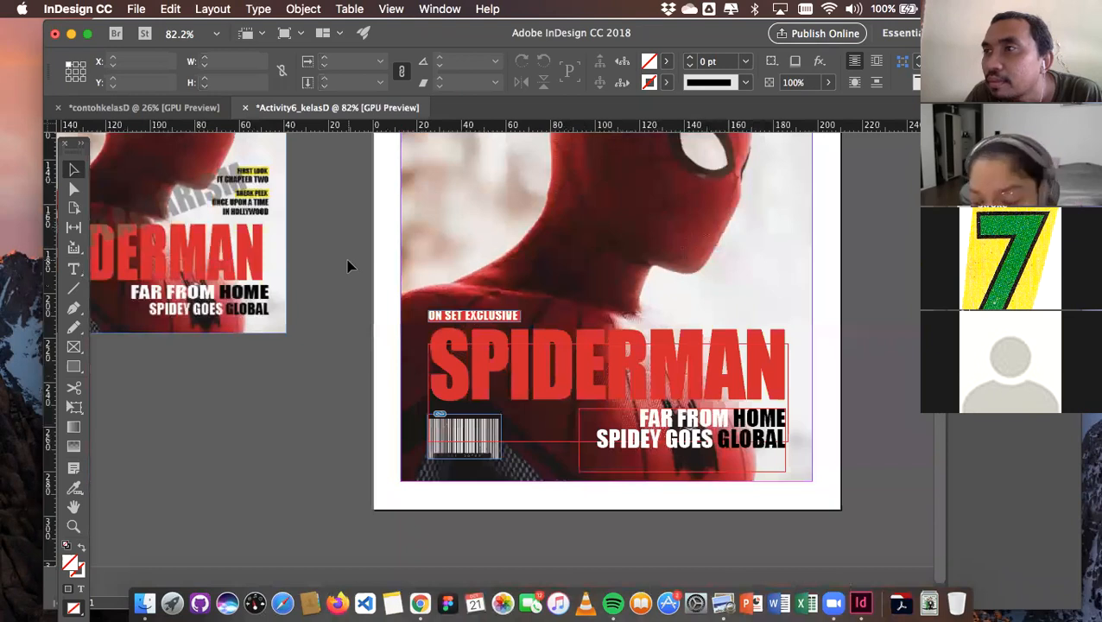
scroll(348, 266, "down", 2)
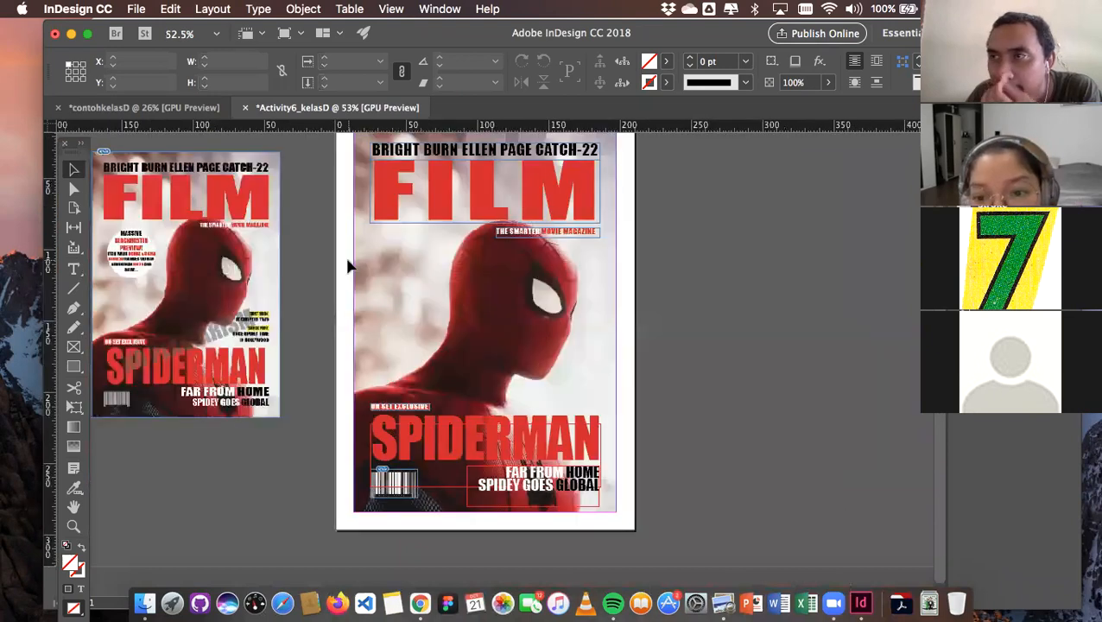
left_click(483, 322)
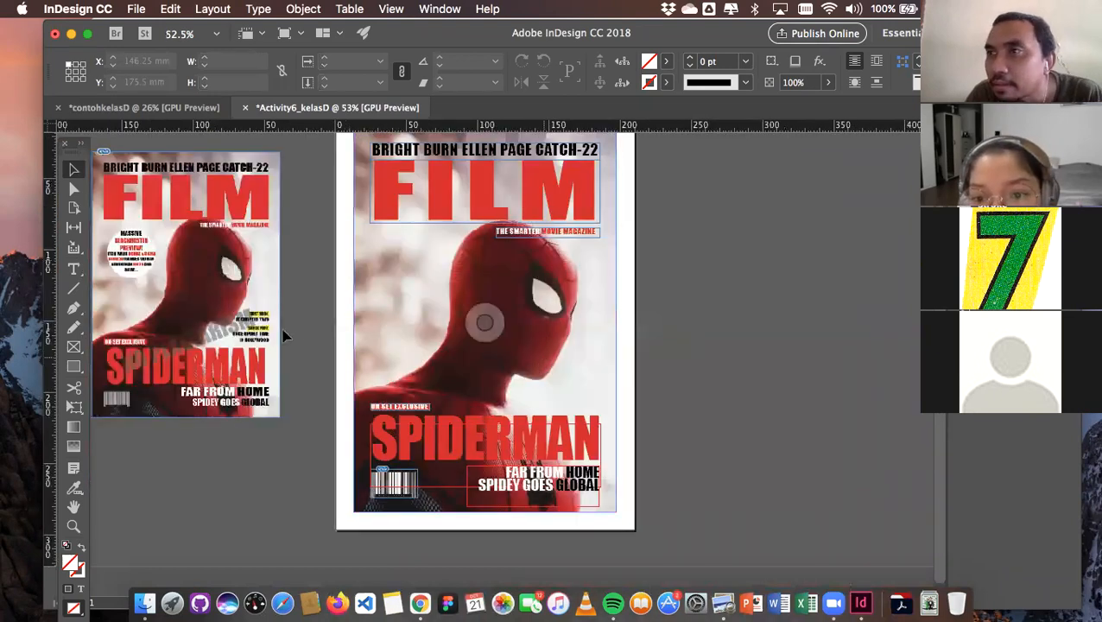
left_click(184, 284)
scroll(270, 326, "up", 1)
scroll(270, 326, "up", 3)
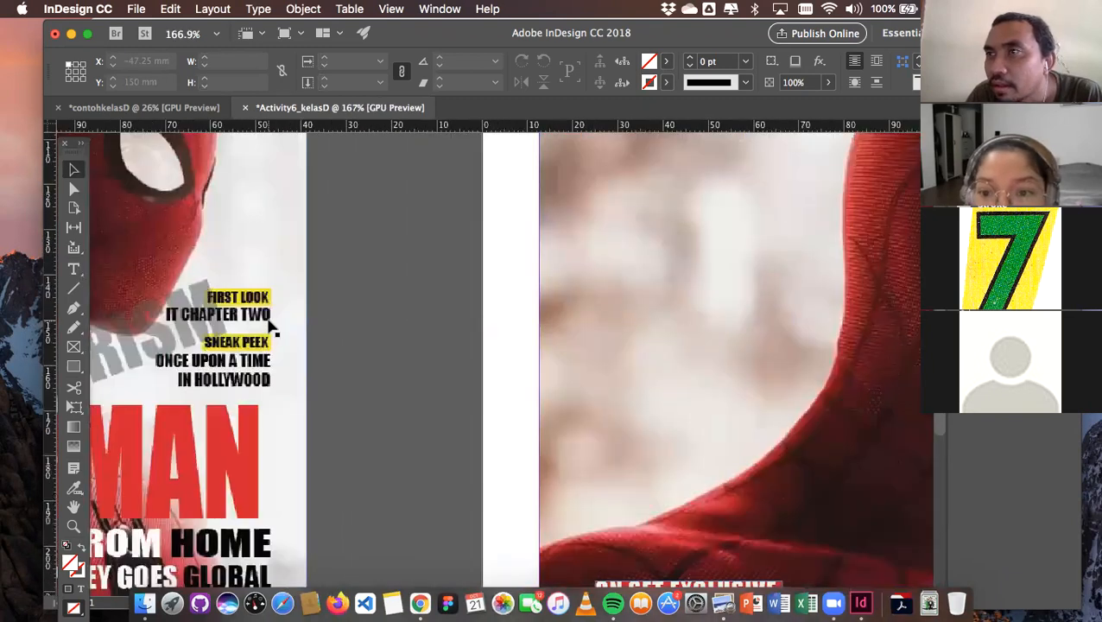
scroll(432, 460, "down", 3)
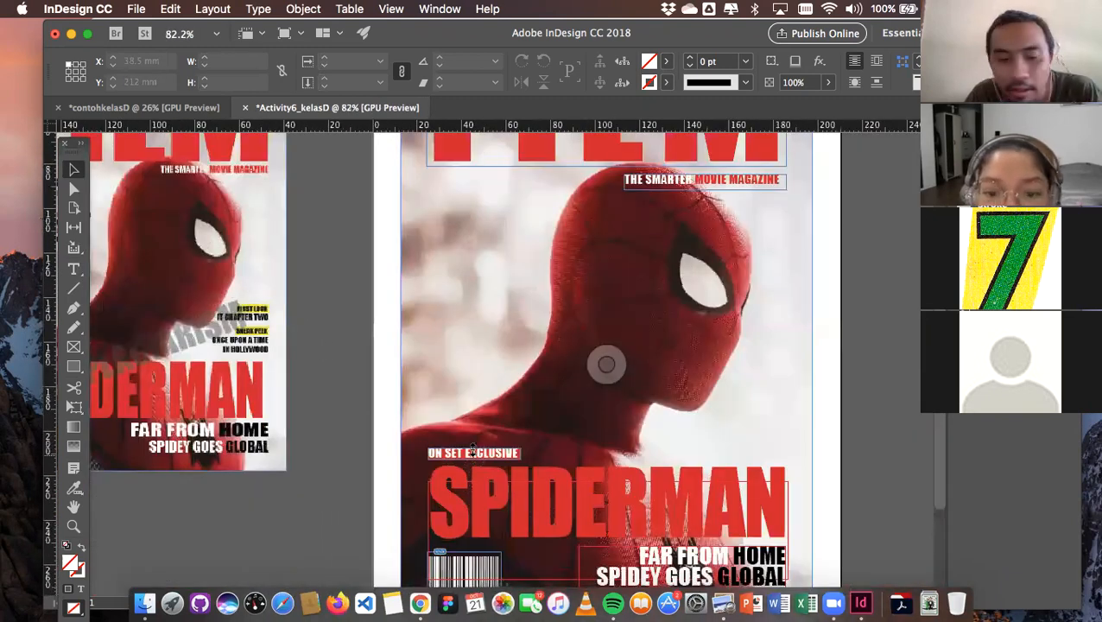
Duplicate the ON SET EXCLUSIVE label and place the copy beside Spider-Man's chin at X 144.972 mm, Y 176 mm
left_click_drag(472, 450, 491, 362)
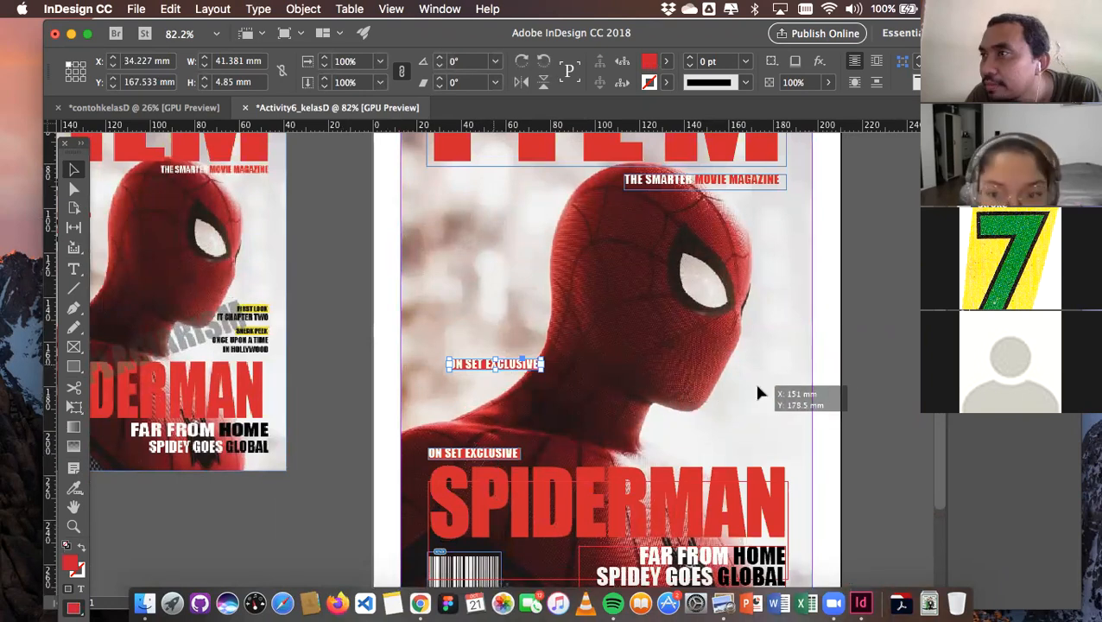
left_click_drag(749, 389, 738, 380)
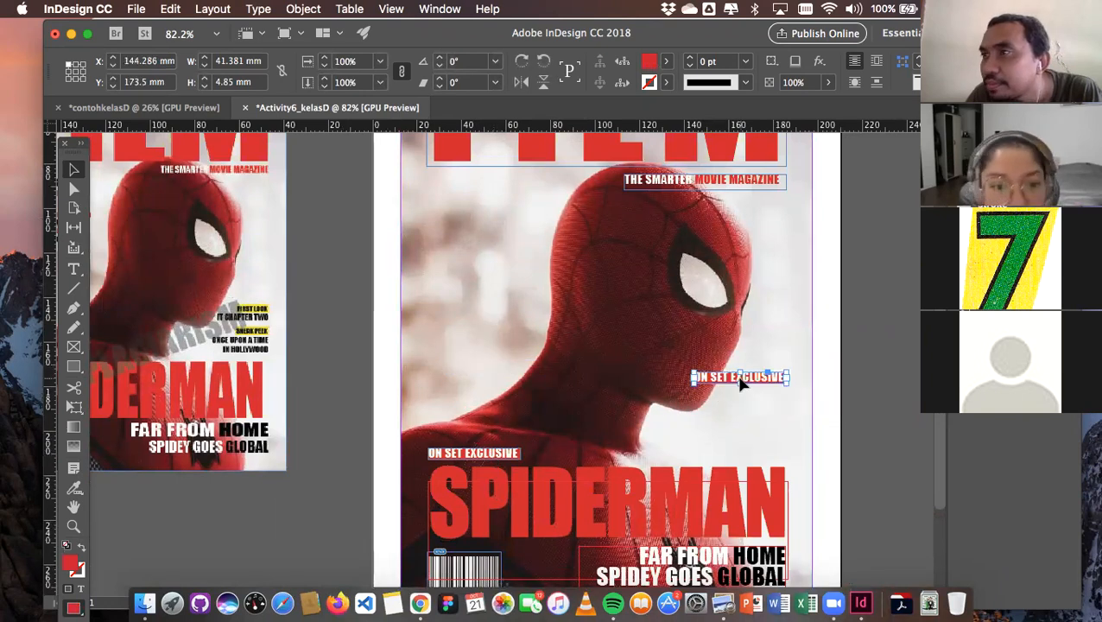
scroll(737, 380, "up", 2)
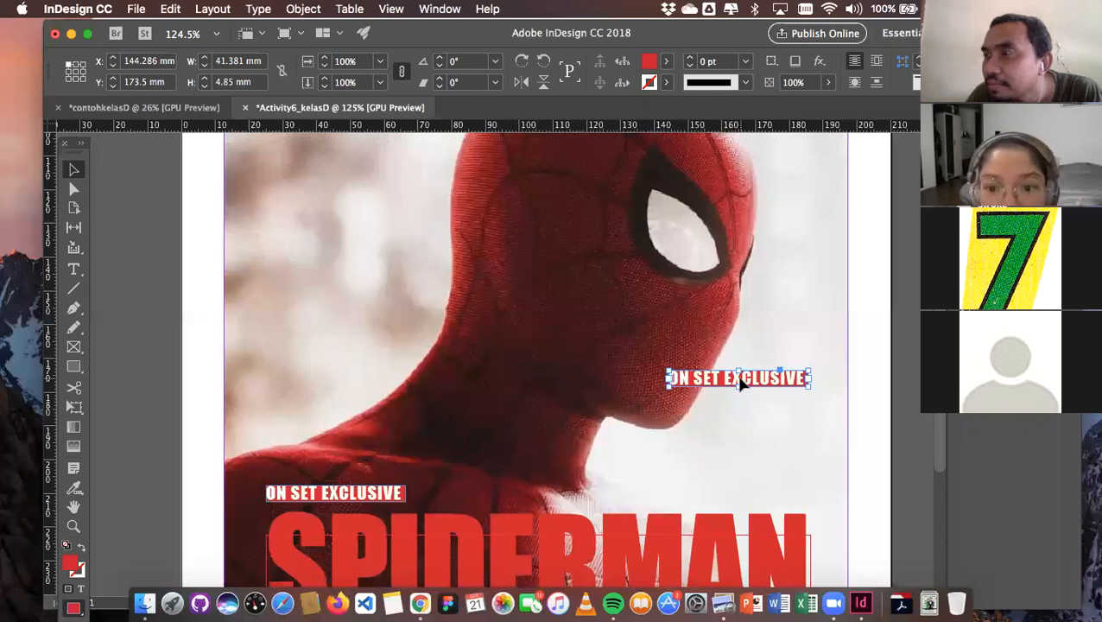
scroll(739, 383, "down", 3)
mouse_move(741, 384)
left_mouse_down()
mouse_move(747, 405)
mouse_move(748, 390)
left_mouse_up()
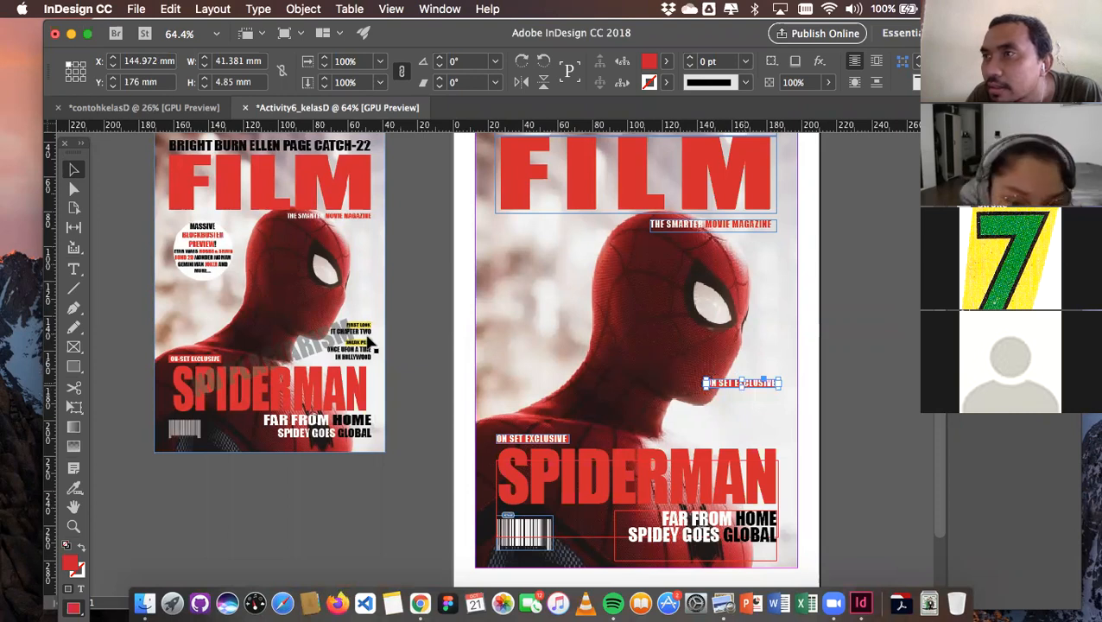
Replace the text of the label copy beside Spider-Man's chin with FIRST LOOK
scroll(369, 343, "up", 5)
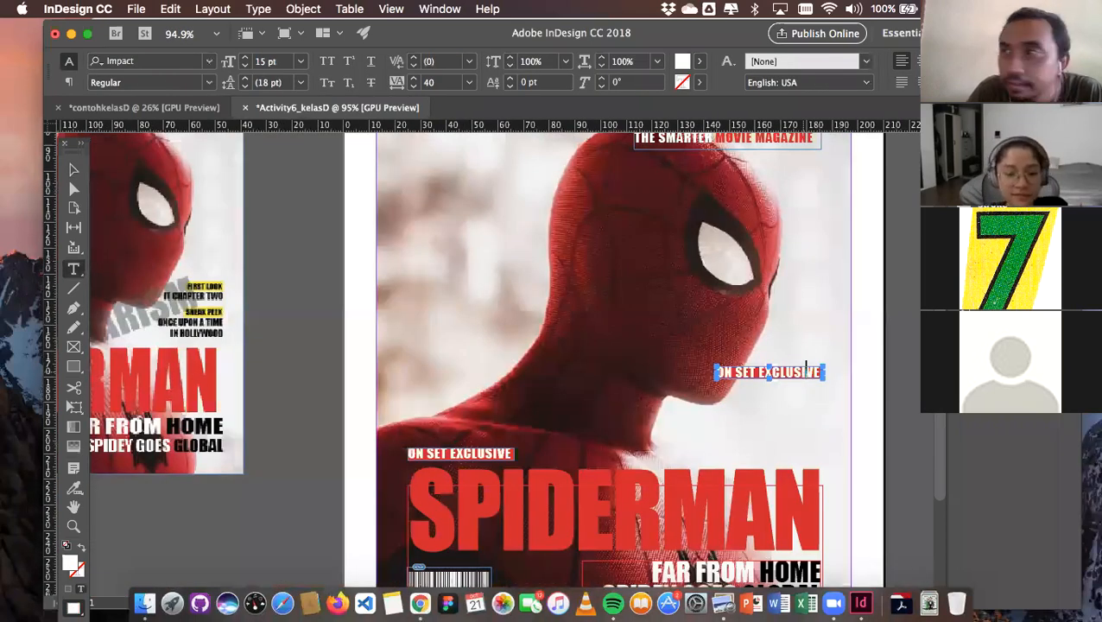
type("FIRST LOOK")
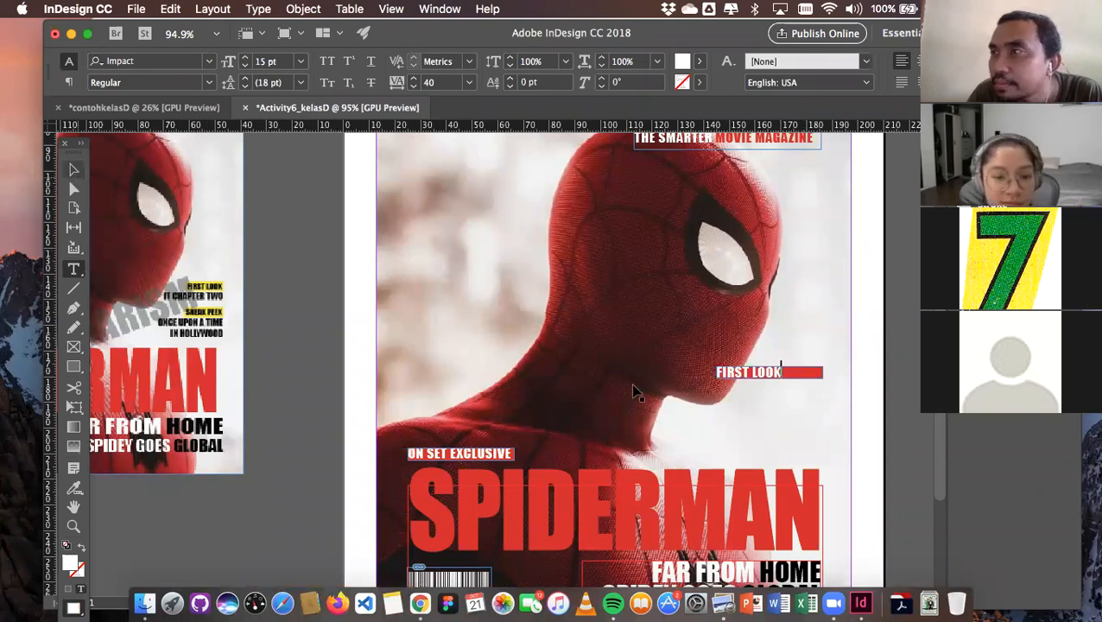
key("Escape")
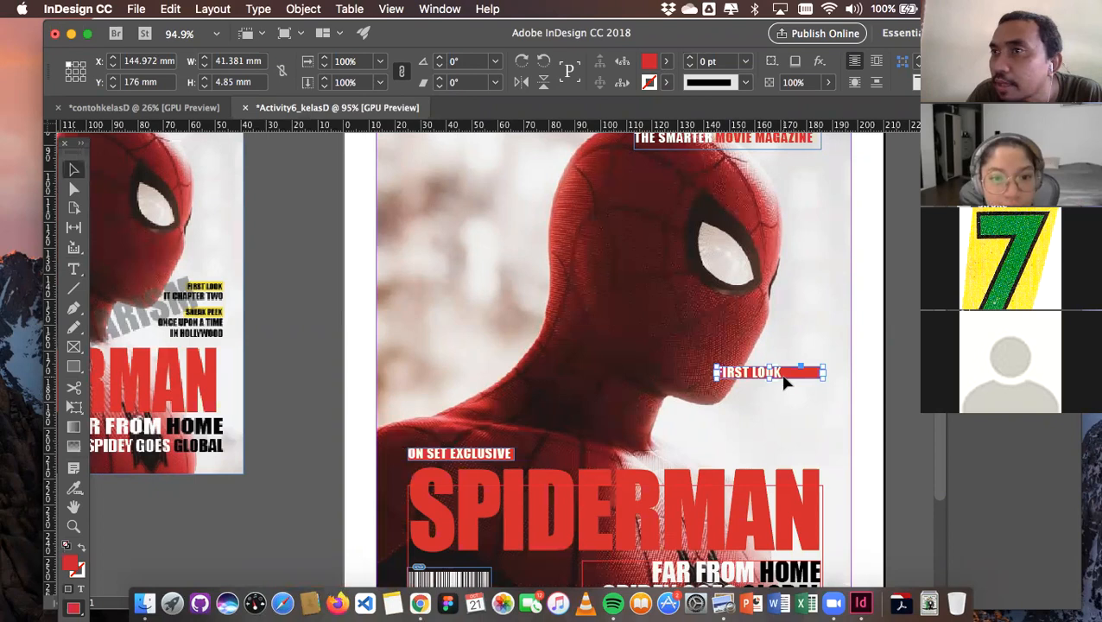
scroll(784, 383, "up", 2)
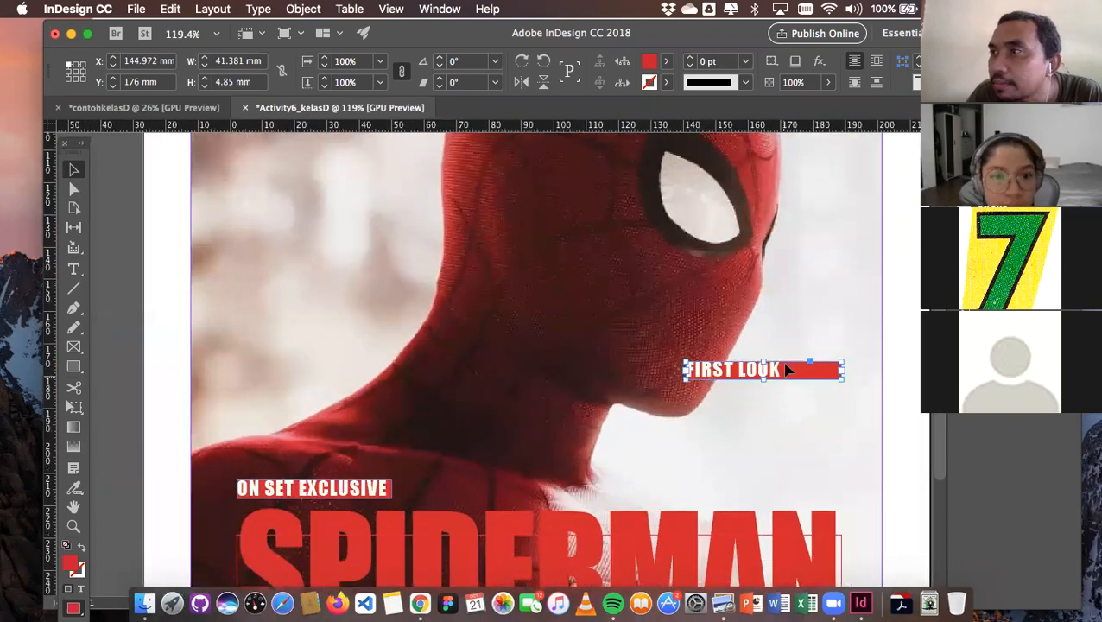
Fill the FIRST LOOK label with yellow C=0 M=0 Y=100 K=0 and colour its text black
left_click(649, 60)
left_click(526, 218)
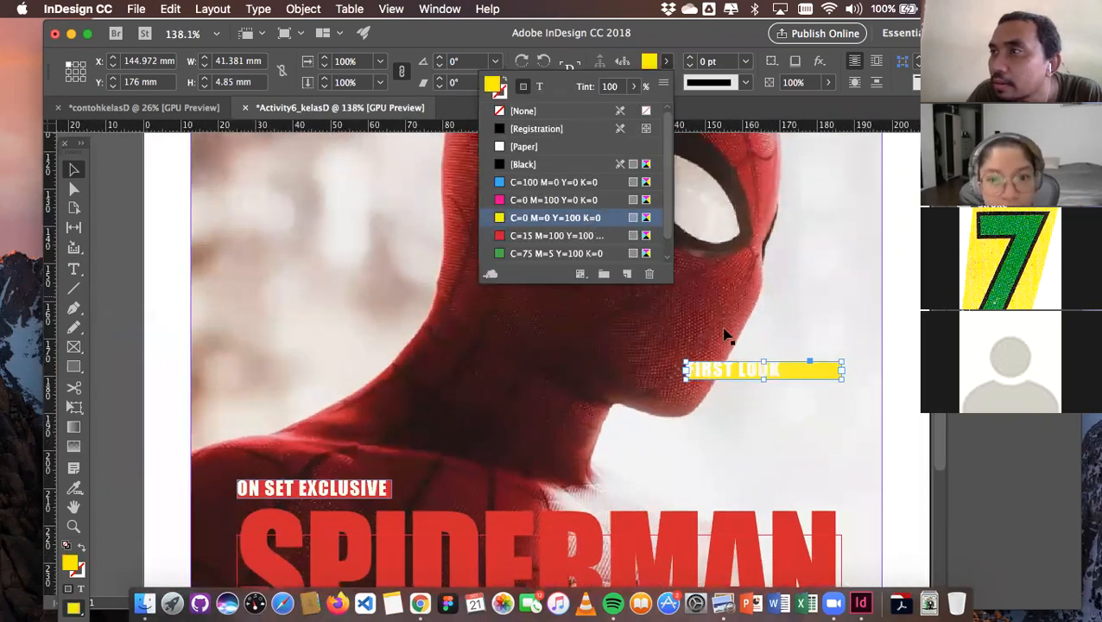
double_click(747, 370)
triple_click(711, 369)
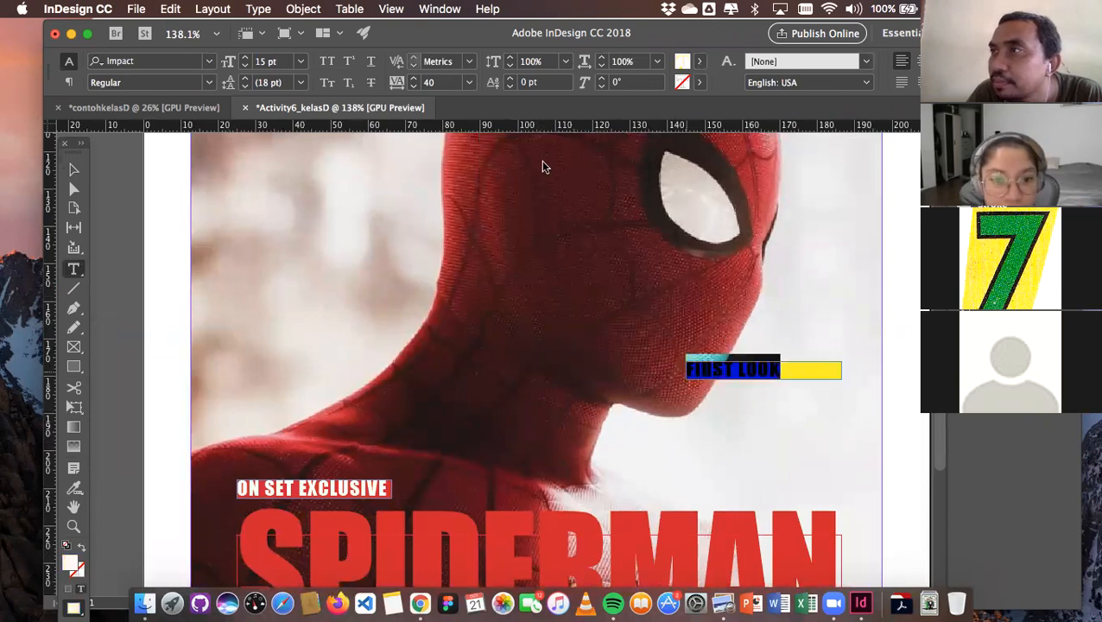
left_click(74, 170)
Shrink the FIRST LOOK label frame to 25.628 by 4.4 mm and move it to X 160.725 mm, Y 175.167 mm
scroll(808, 394, "up", 2)
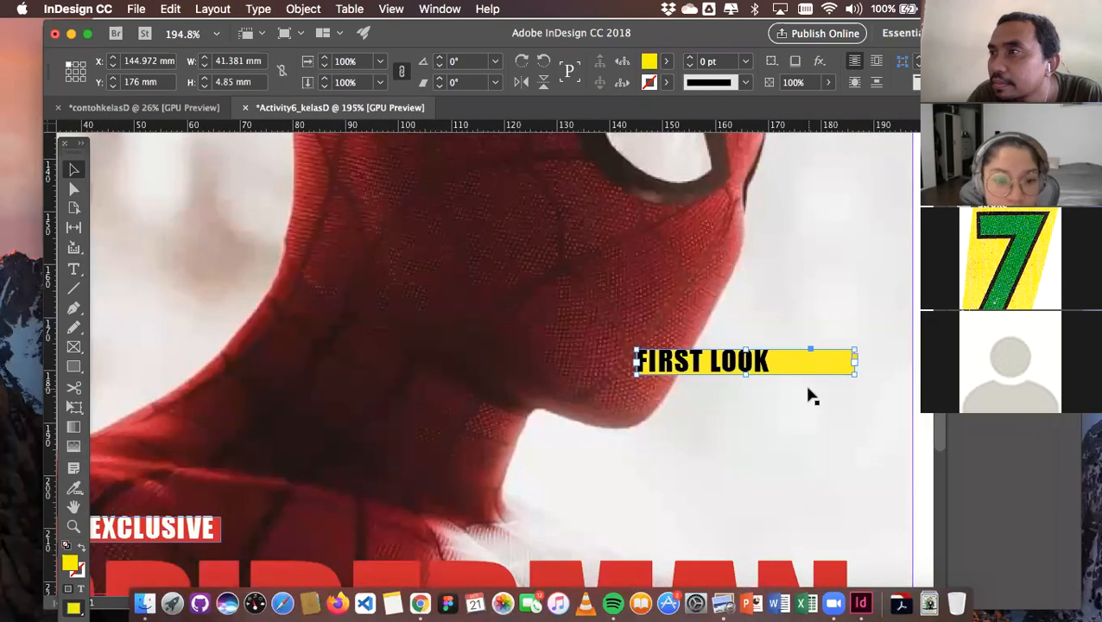
left_click_drag(881, 344, 748, 345)
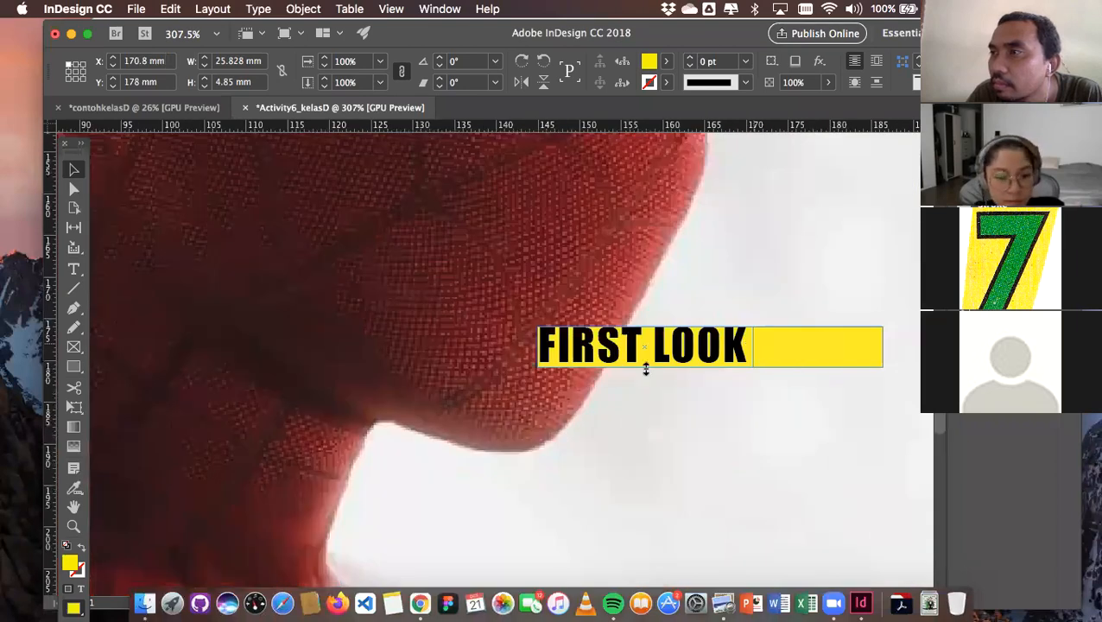
left_click_drag(646, 368, 645, 363)
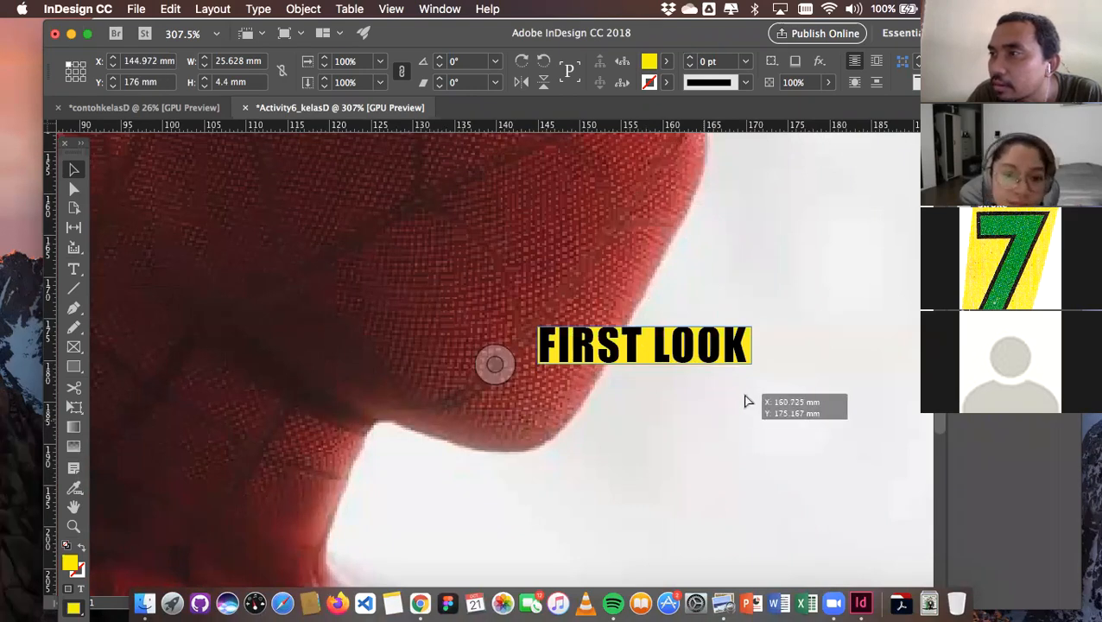
left_click_drag(744, 395, 745, 393)
left_click(742, 434)
Duplicate the FIRST LOOK label and place the copy directly below it at X 160.725 mm, Y 195 mm
scroll(742, 433, "down", 8)
scroll(742, 434, "down", 3)
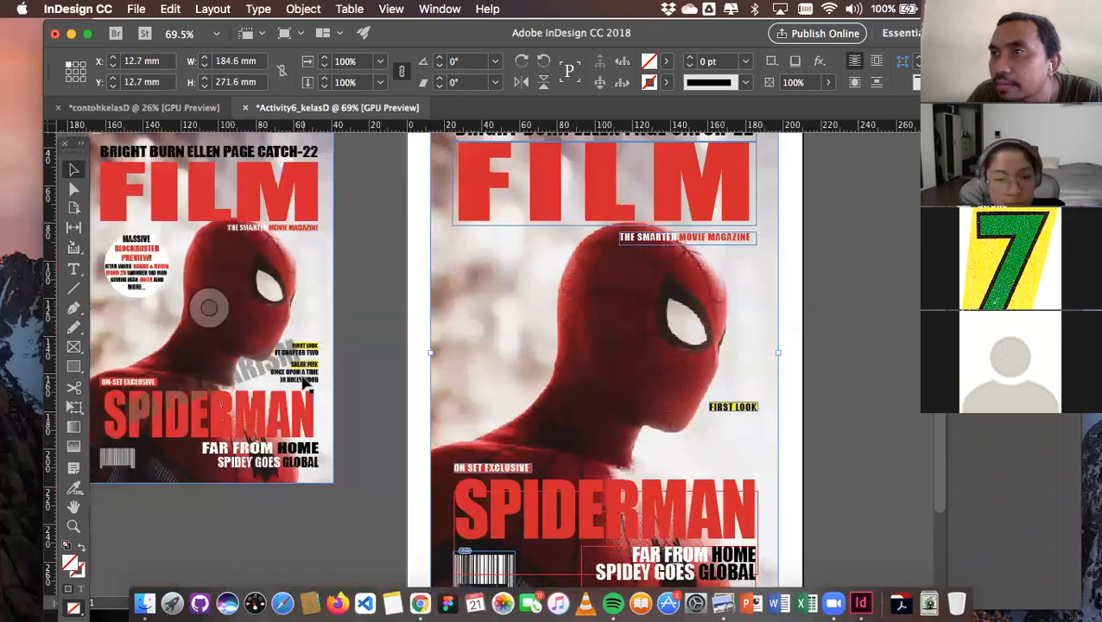
scroll(349, 374, "up", 3)
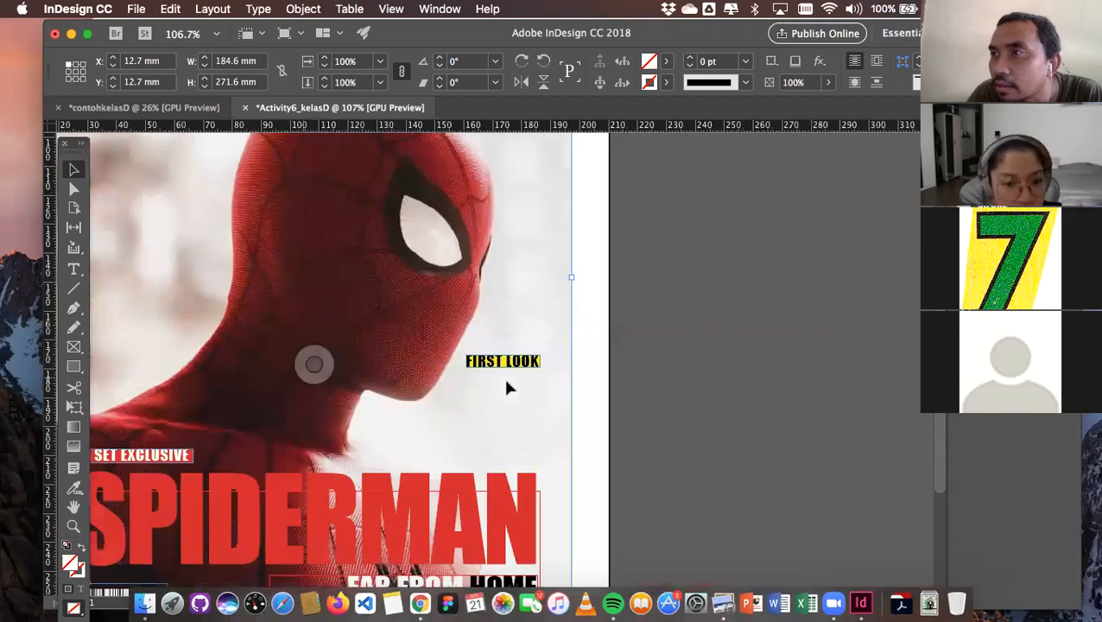
left_click(503, 363)
key("super+c")
key("super+v")
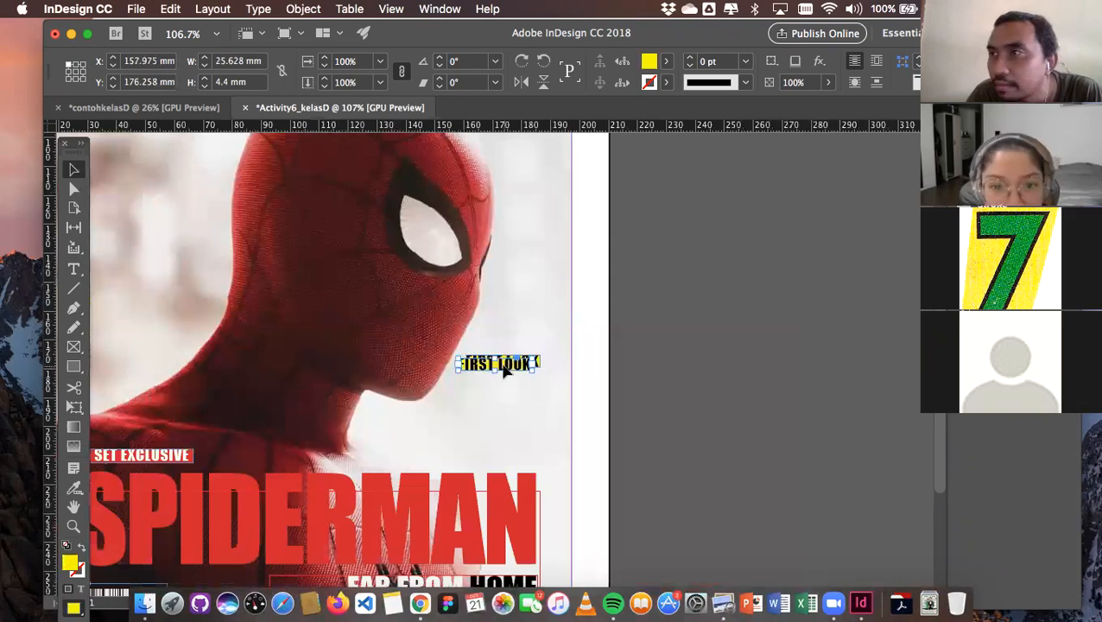
left_click_drag(502, 368, 514, 423)
Replace the text of the lower label copy with SNEAK PEEK
double_click(513, 419)
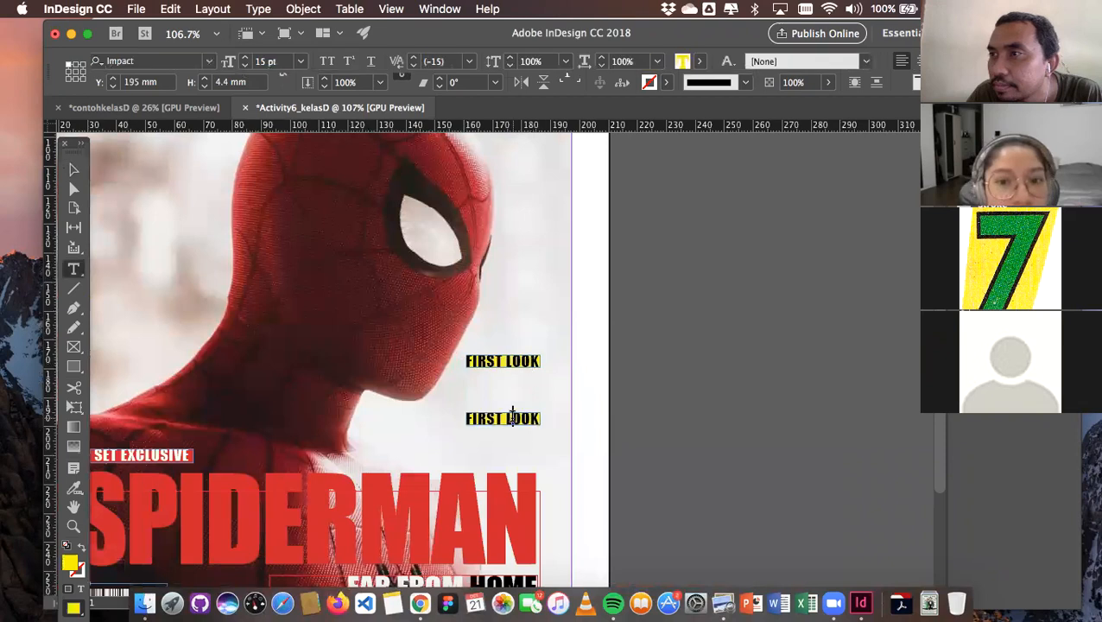
triple_click(512, 418)
type("SNEAK")
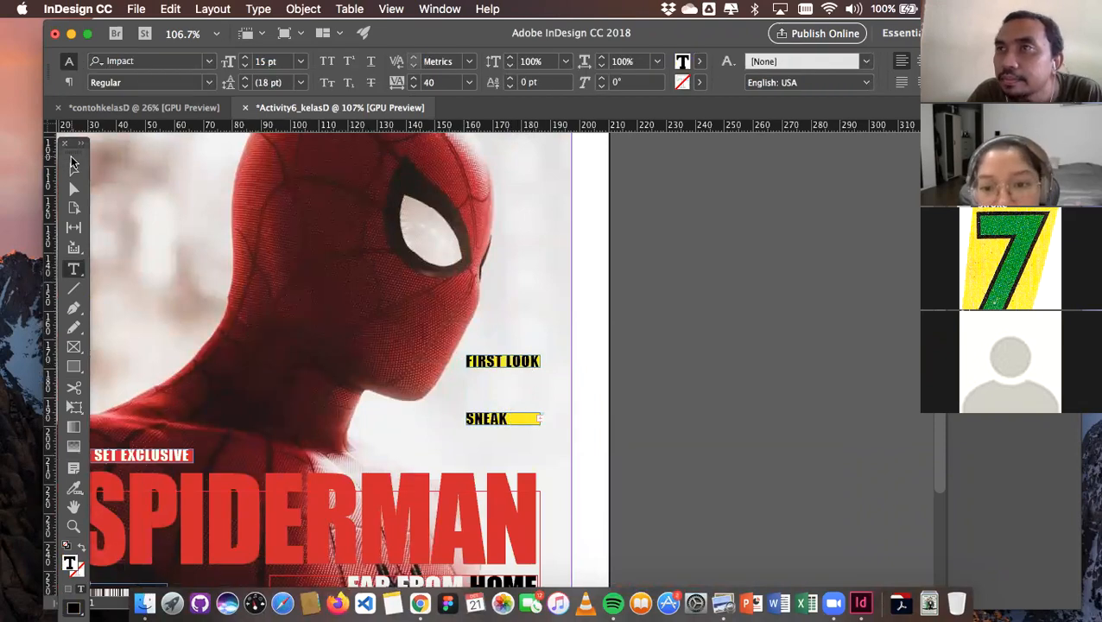
key("Escape")
Fit the SNEAK PEEK label's frame to its text, 26.6 mm wide at X 159 mm
scroll(491, 435, "up", 5)
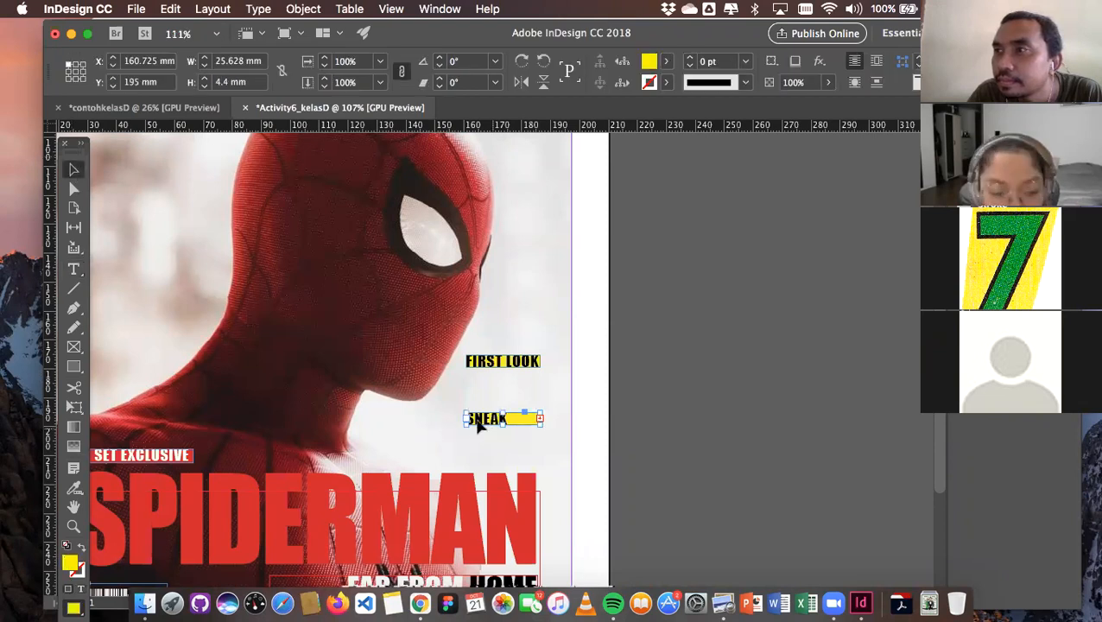
left_click_drag(451, 415, 428, 413)
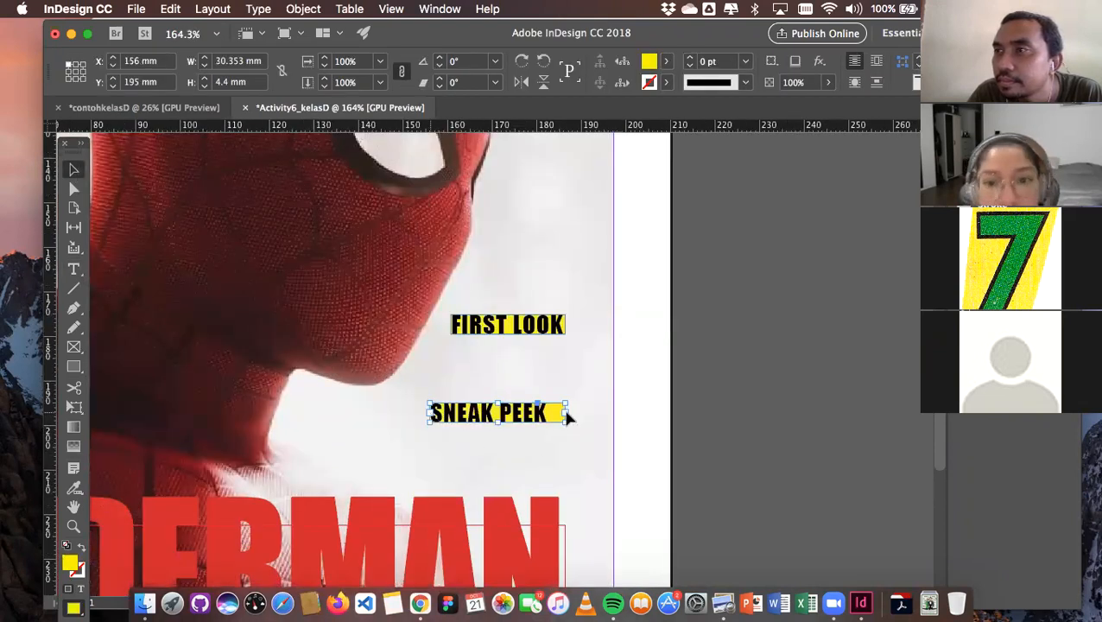
left_click_drag(565, 413, 540, 413)
left_click(534, 478)
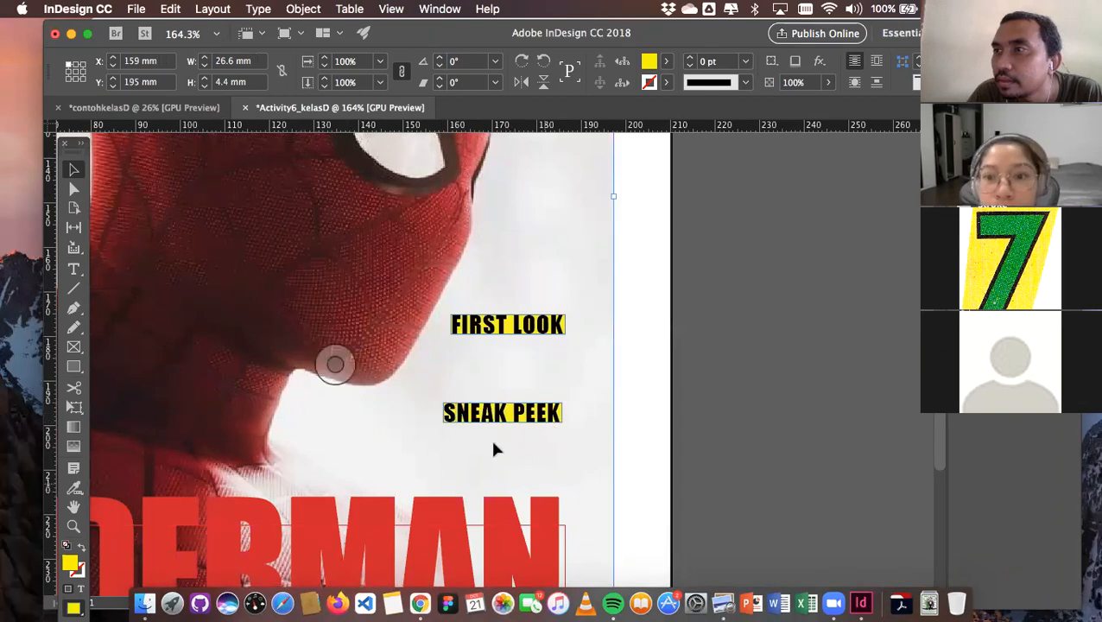
Duplicate the FIRST LOOK label between the two yellow labels, with the copy 45.314 mm wide at X 139.8 mm, Y 185.083 mm
scroll(493, 443, "down", 1)
scroll(493, 449, "down", 8)
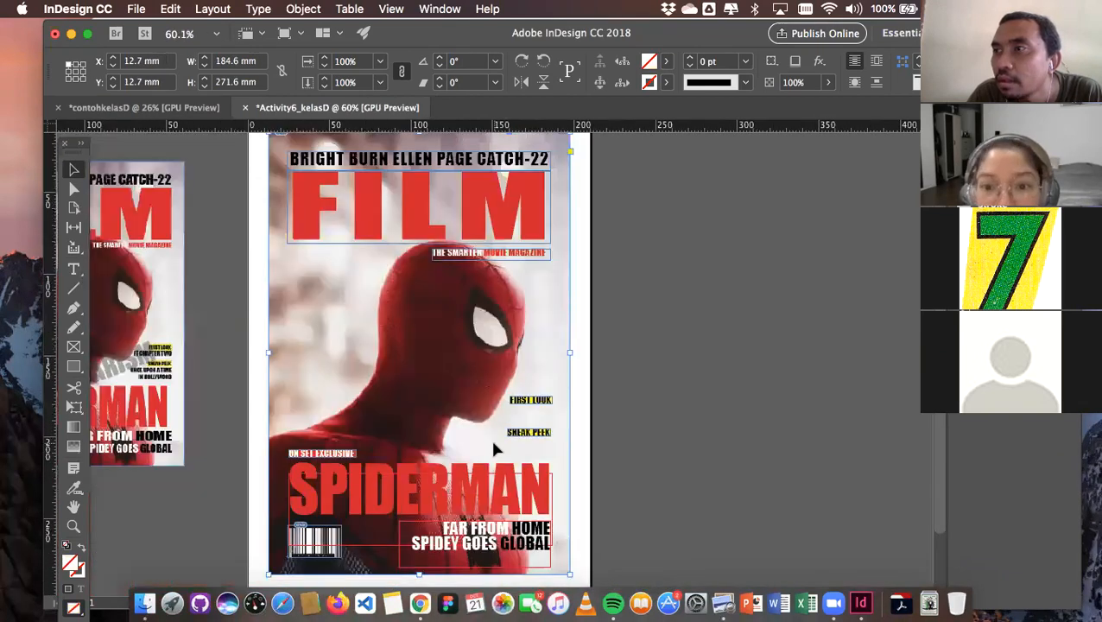
scroll(495, 448, "up", 2)
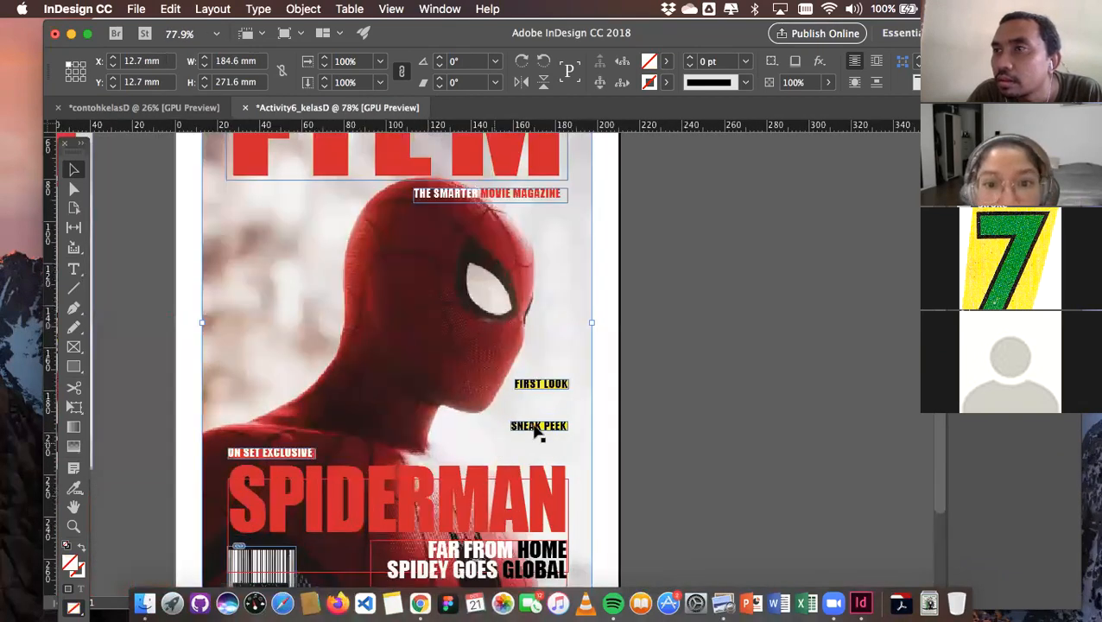
scroll(536, 431, "left", 8)
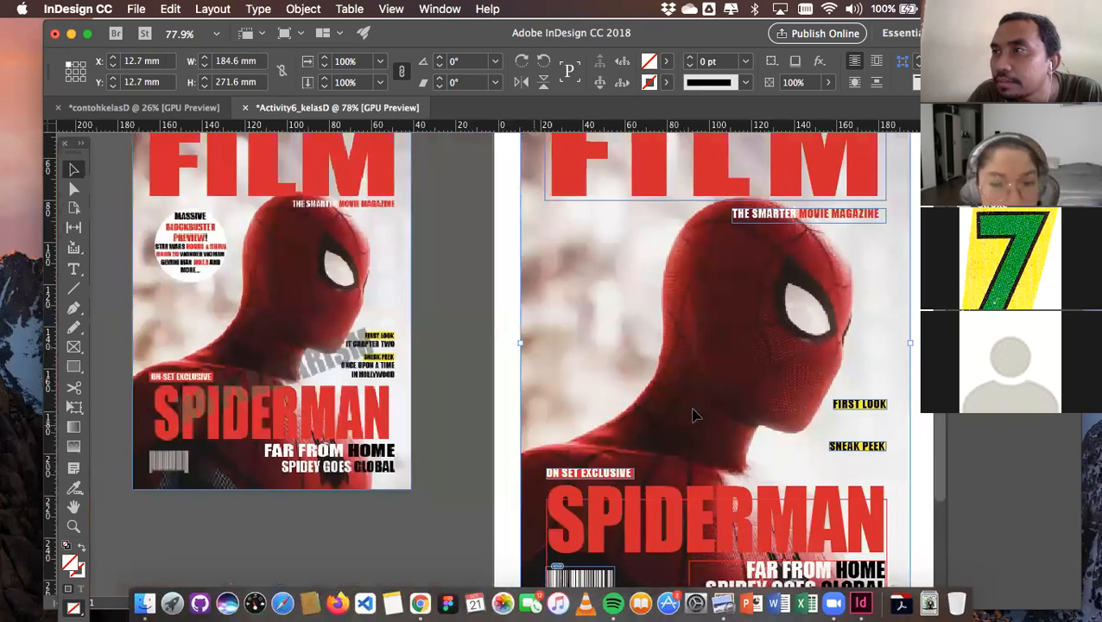
scroll(698, 374, "up", 5)
left_click(698, 376)
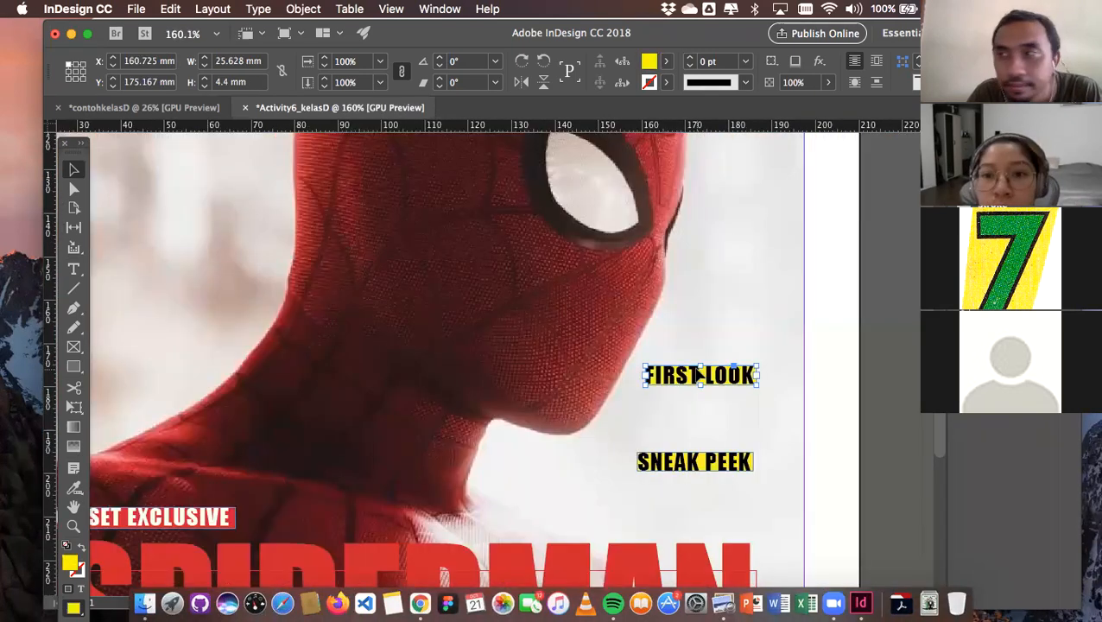
left_click_drag(740, 380, 555, 418)
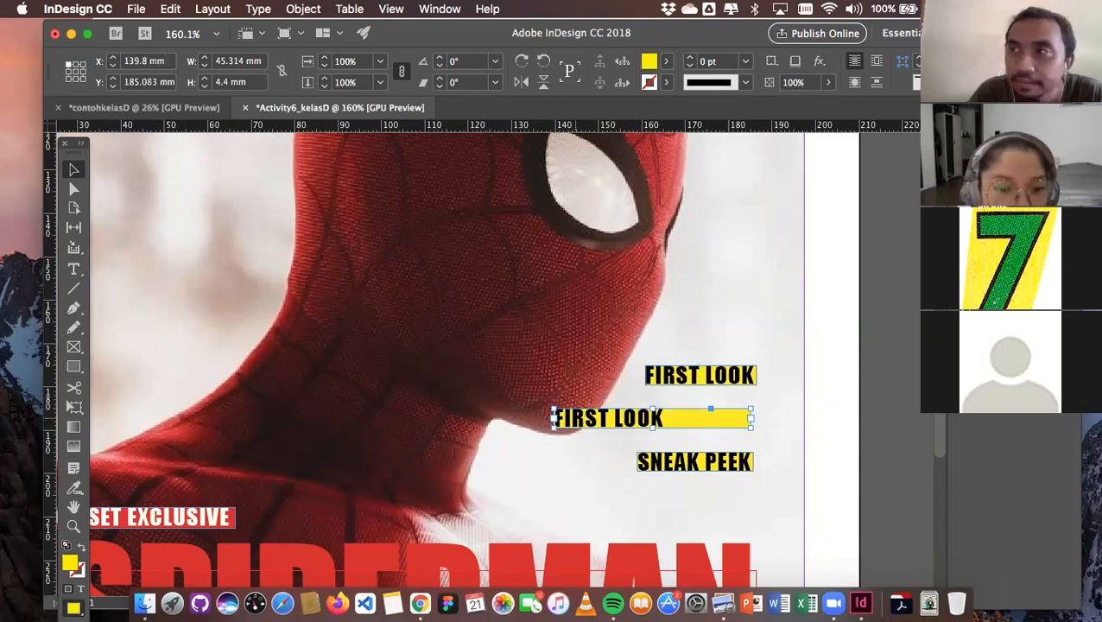
Replace the text of the wide middle label with IT CHAPTER TWO
double_click(578, 419)
key("super+a")
type("IT")
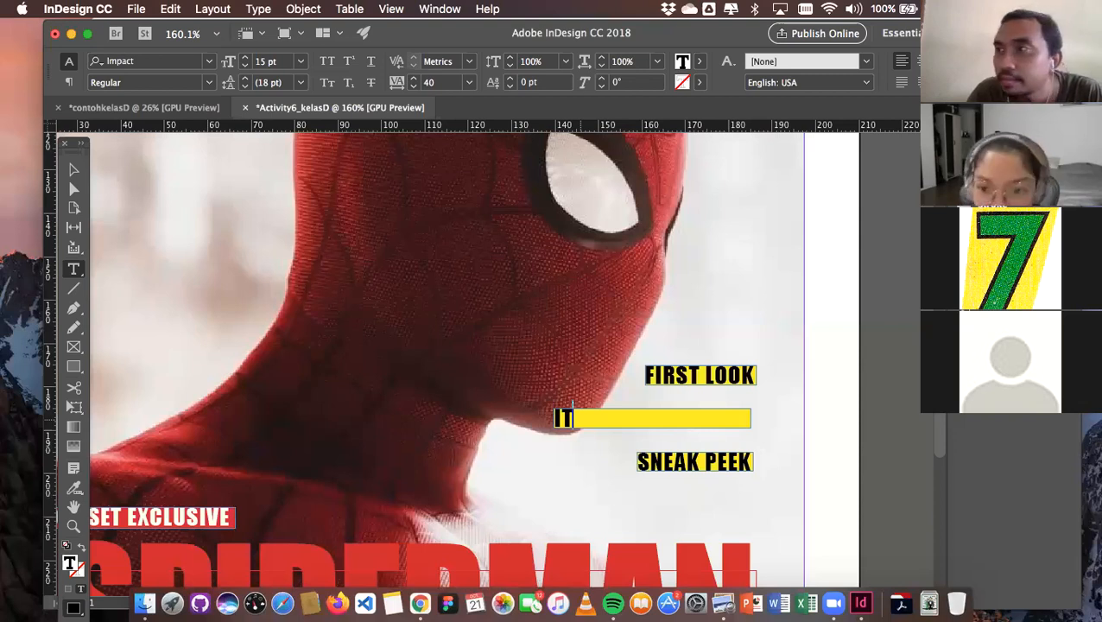
type(" CHAPTER TWO")
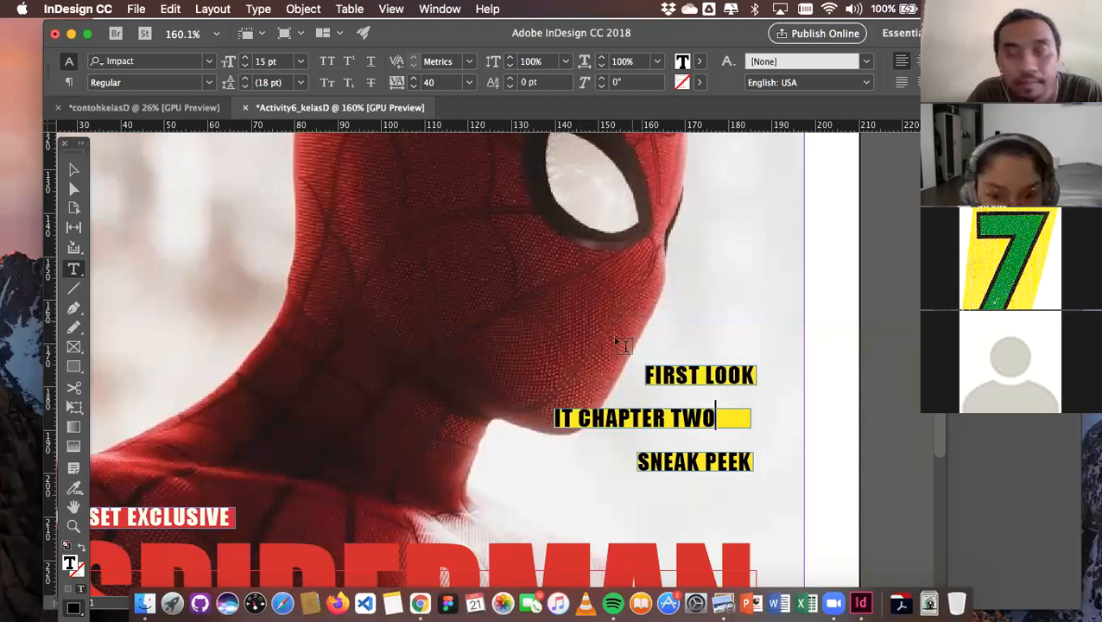
left_click(77, 176)
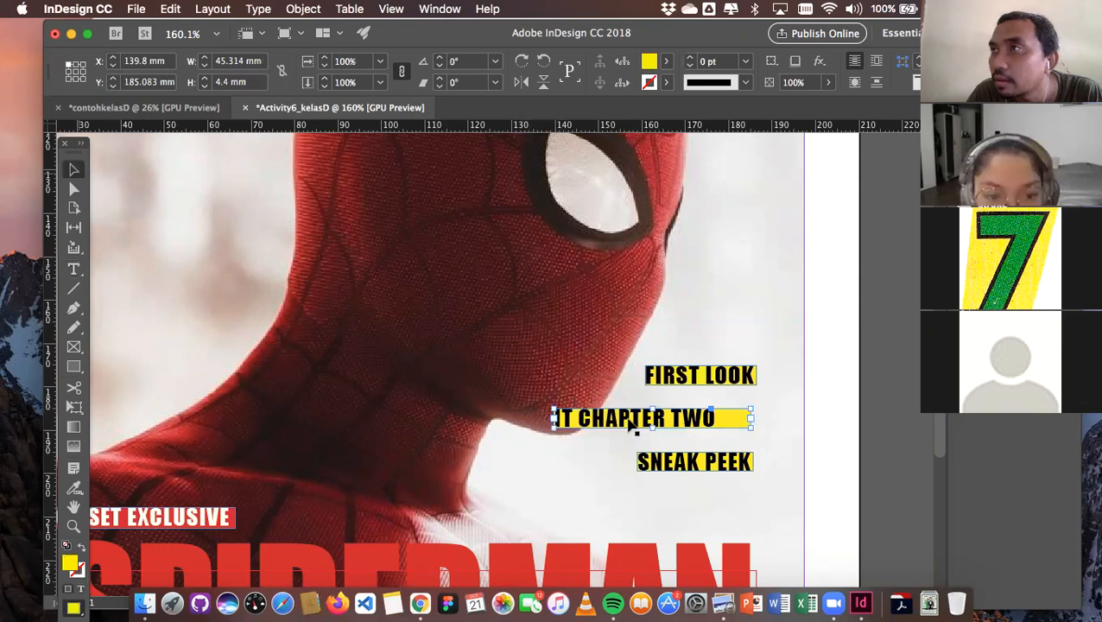
Remove the yellow fill from the IT CHAPTER TWO frame and align its text to the right
key("super+z")
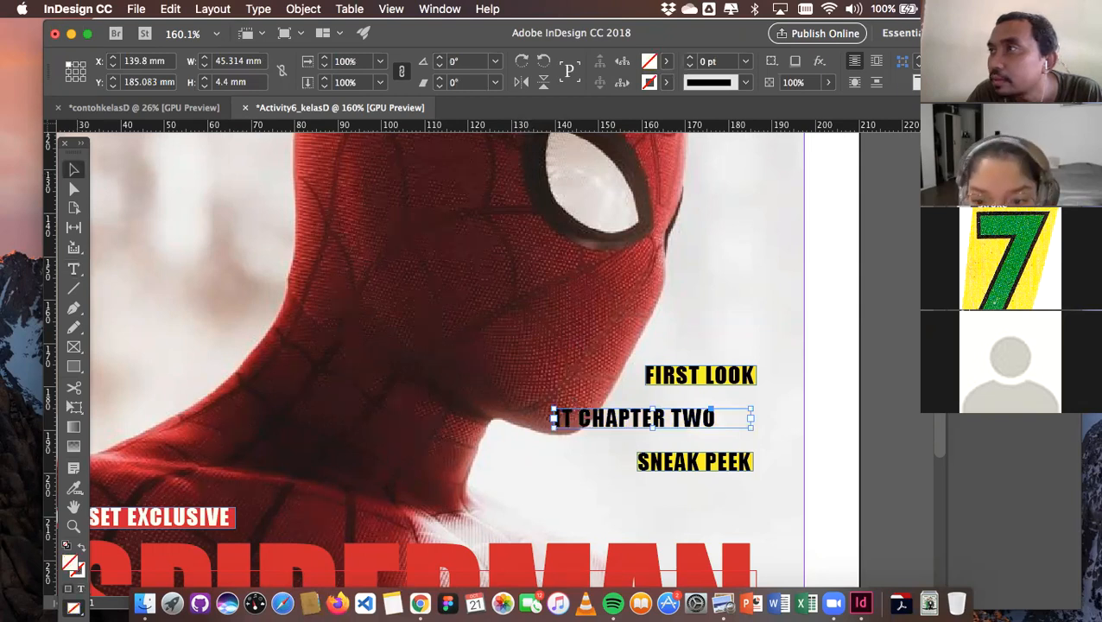
left_click(984, 342)
left_click(805, 368)
left_click(595, 449)
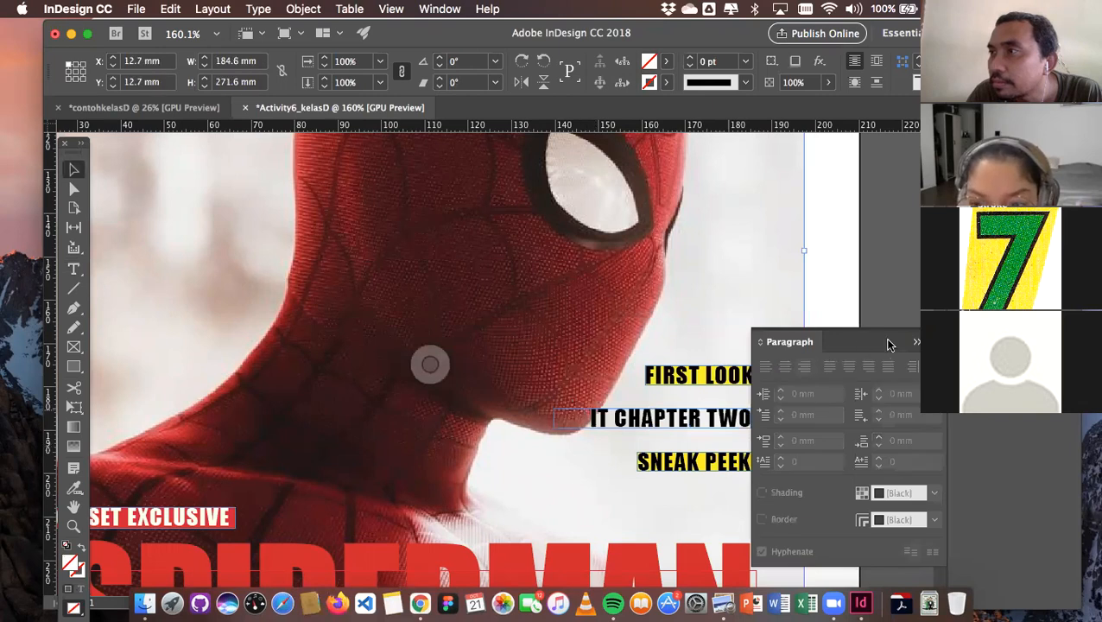
left_click(916, 344)
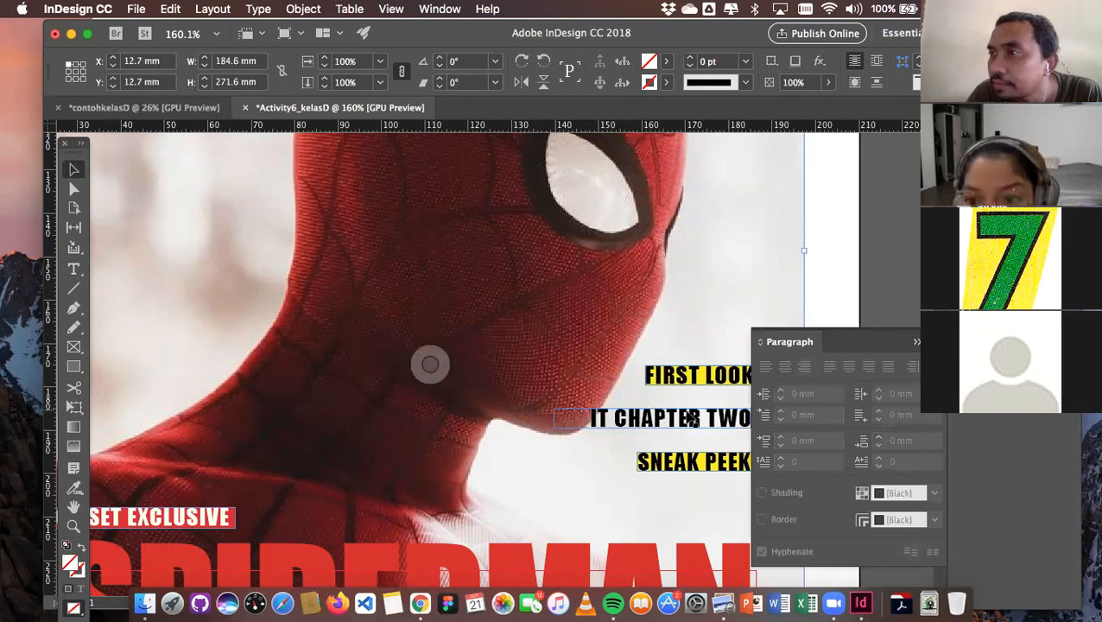
Move the IT CHAPTER TWO text to X 140.858 mm, Y 187.906 mm, just above the SNEAK PEEK label
left_click_drag(678, 418, 682, 418)
key("Up")
key("Up")
key("Up")
key("Down")
key("Down")
key("Down")
key("Down")
key("Down")
key("Down")
key("Down")
key("Down")
key("Down")
key("Down")
key("Down")
Nudge the FIRST LOOK label down until it sits just above the IT CHAPTER TWO text
left_click(704, 375)
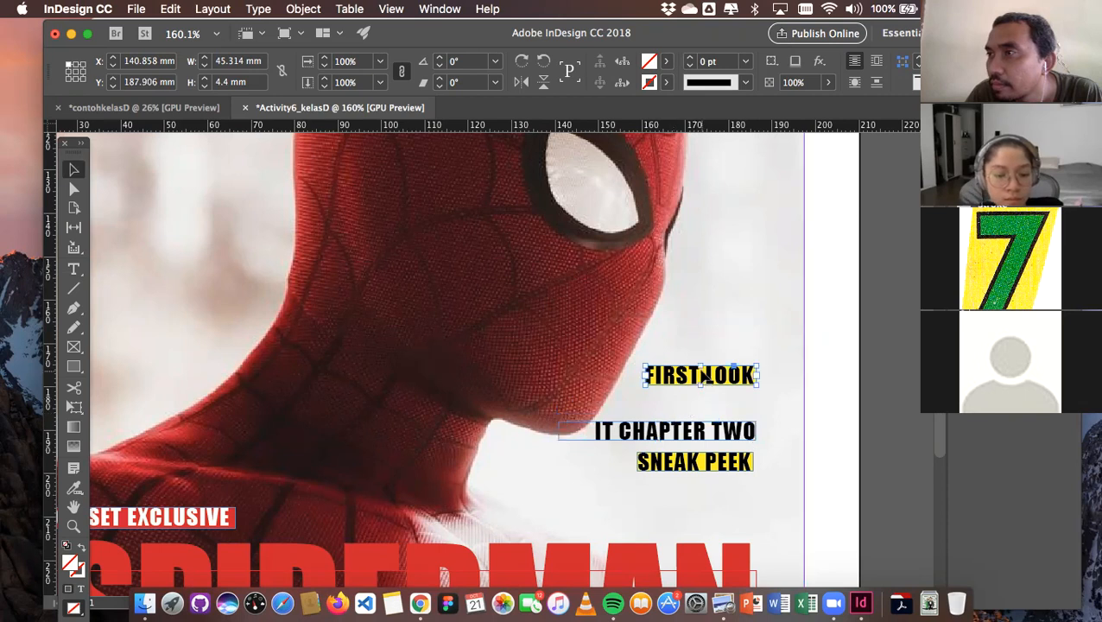
key("Down")
key("Down")
key("Down")
key("Down")
key("Down")
key("Down")
key("Down")
key("Down")
key("Down")
key("Down")
key("Down")
key("Down")
key("Down")
key("Down")
key("Down")
key("Down")
Duplicate the IT CHAPTER TWO text and place the copy below the SNEAK PEEK label at X 136.343 mm, Y 203.319 mm
left_click(707, 430)
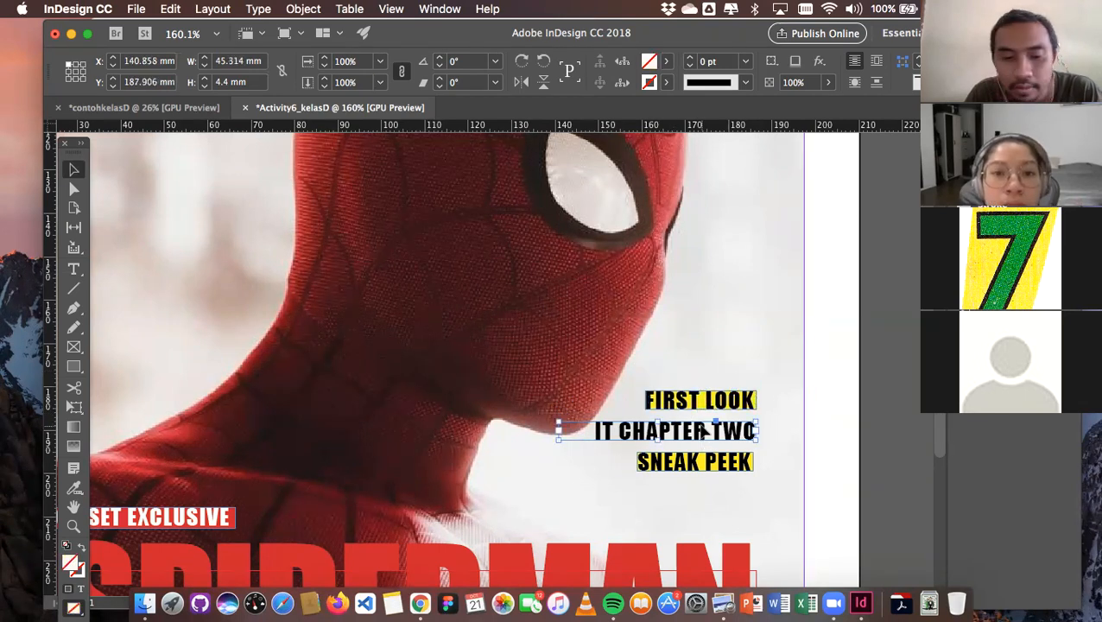
key("super+c")
key("super+v")
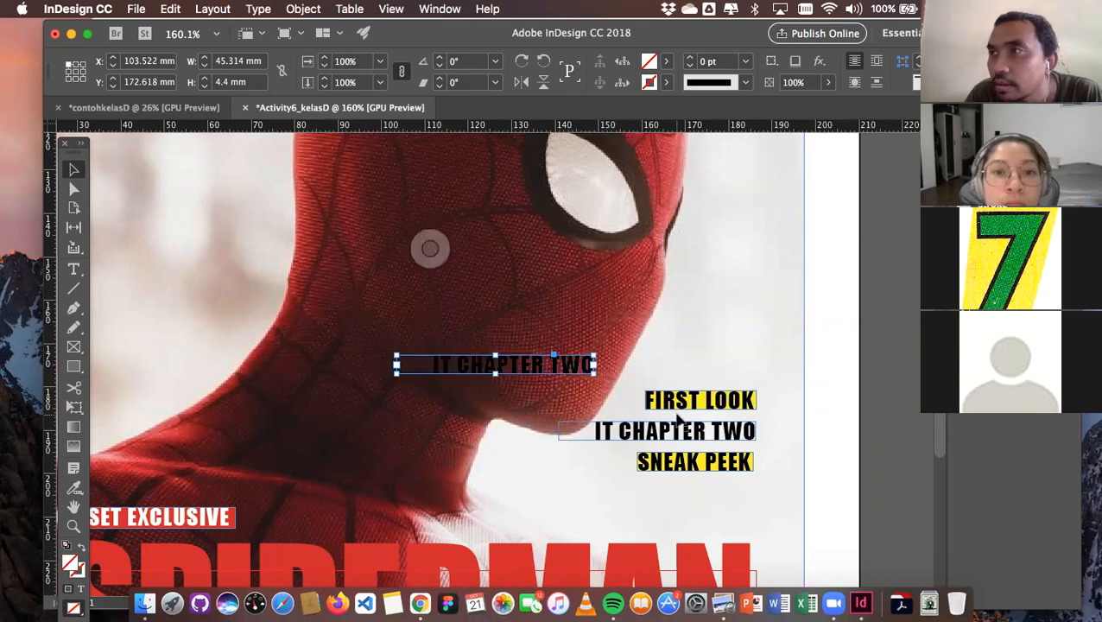
right_click(678, 420)
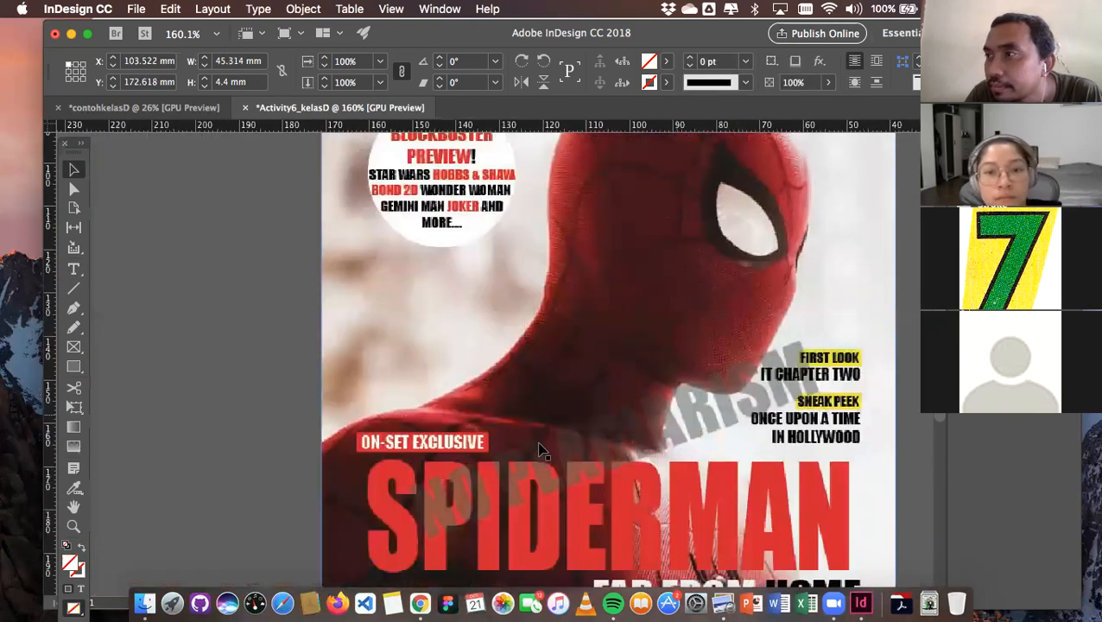
scroll(542, 450, "right", 5)
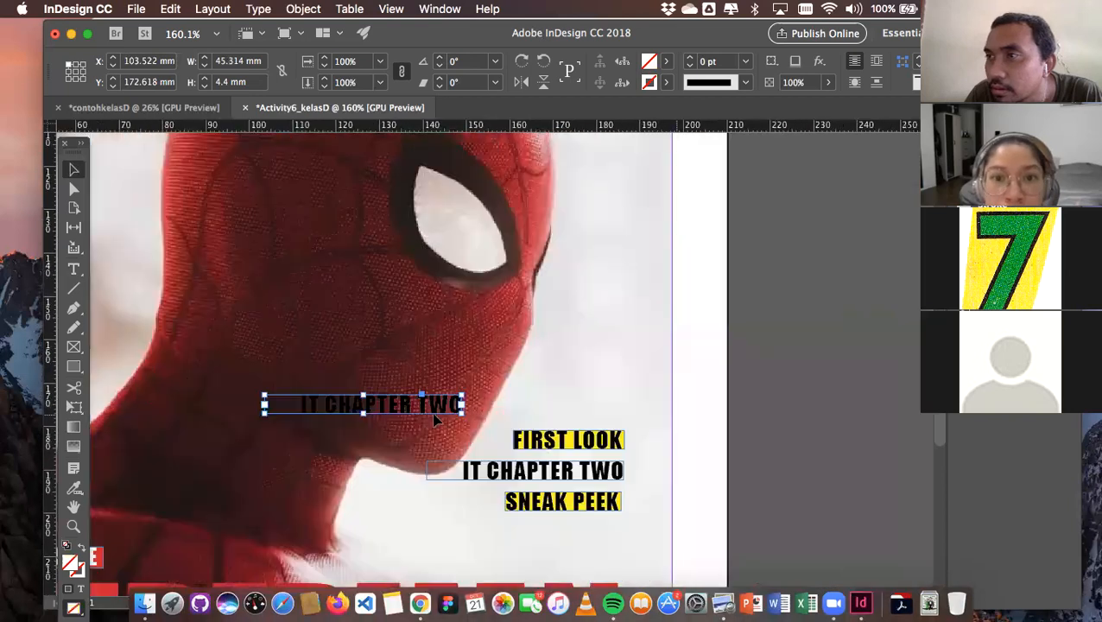
left_click_drag(415, 406, 558, 539)
Replace the text of the copy below SNEAK PEEK with ONCE UPON A TIME
scroll(558, 539, "up", 4)
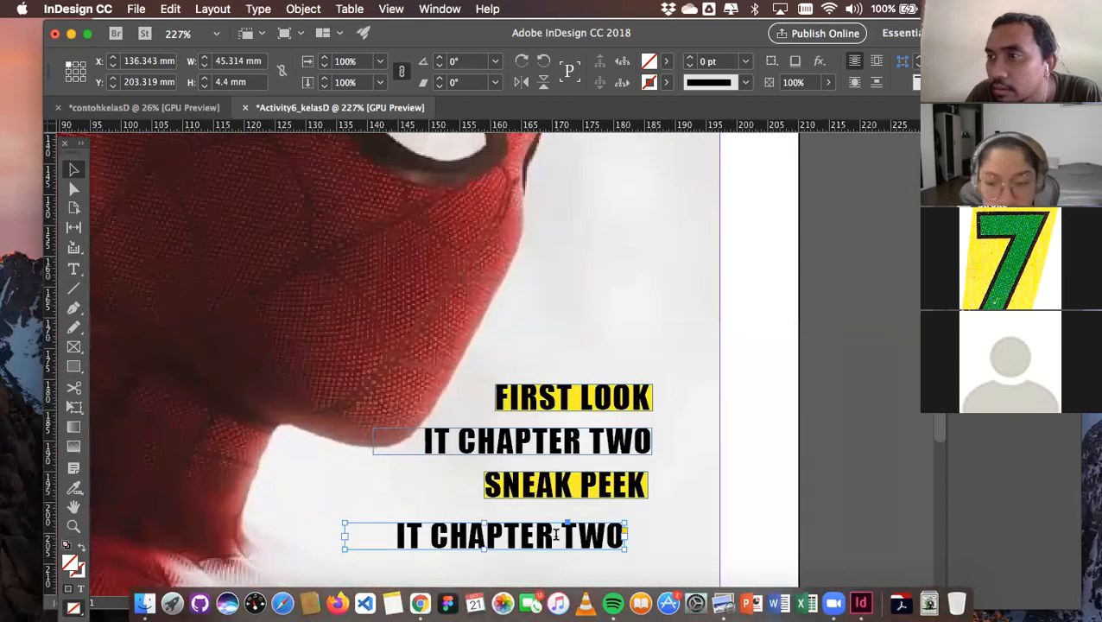
double_click(558, 536)
key("super+a")
type("ONC")
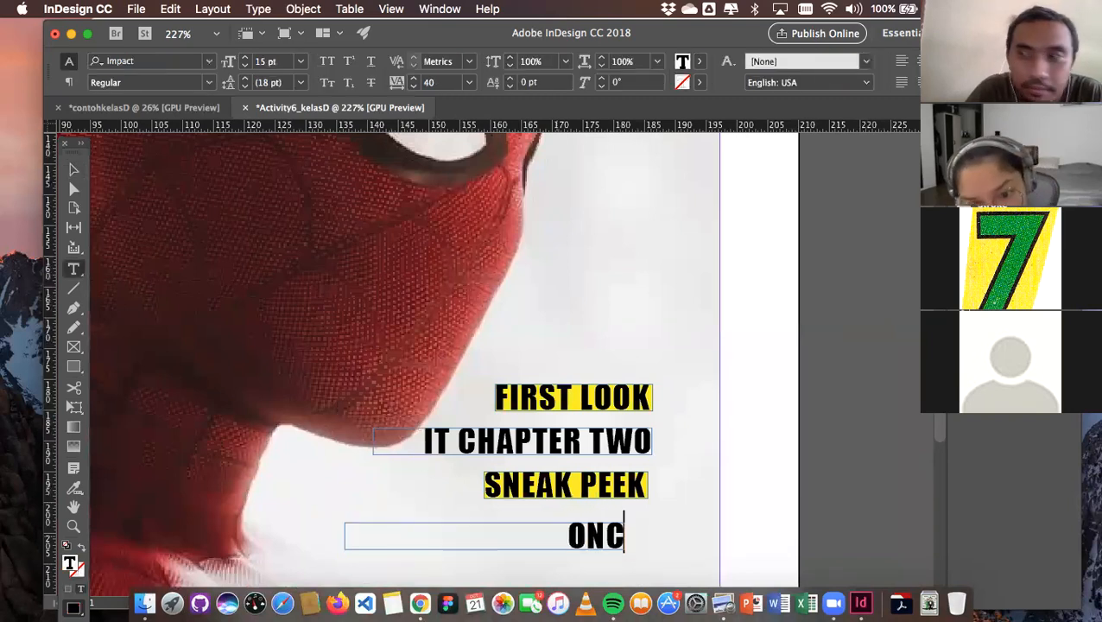
type("E UPON")
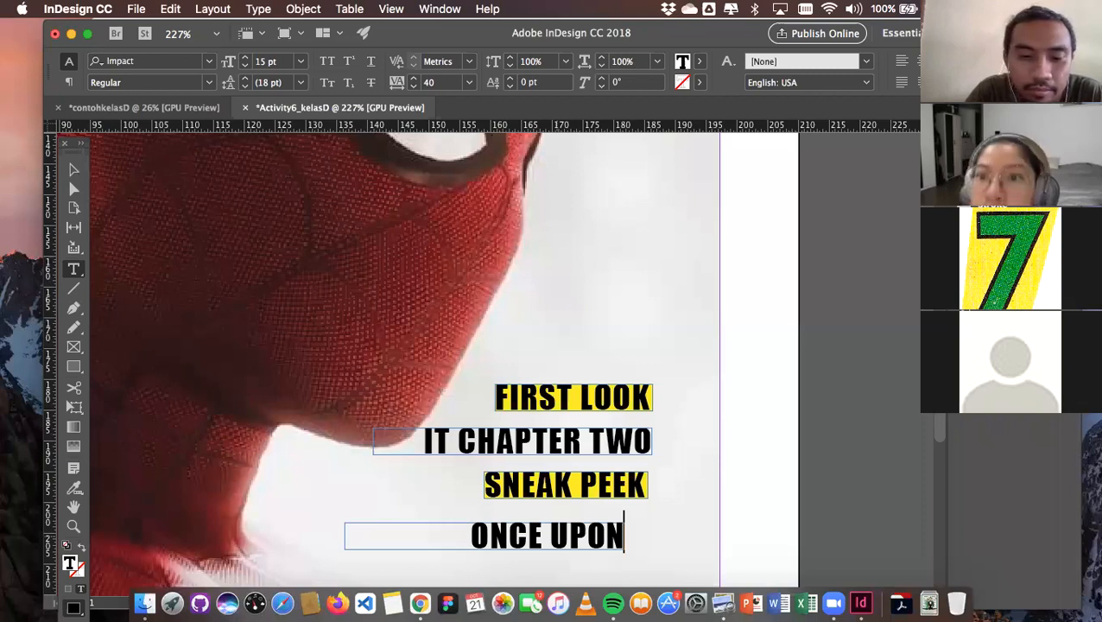
type(" A TIME")
left_click(78, 170)
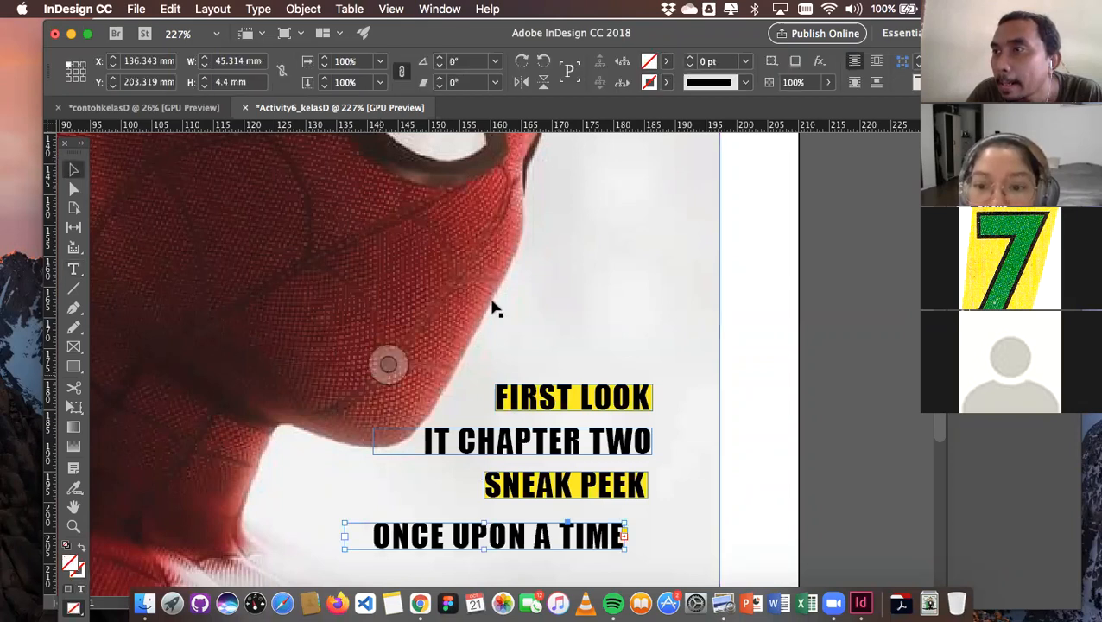
Increase the height of the ONCE UPON A TIME text frame to 10.381 mm
scroll(492, 297, "down", 5)
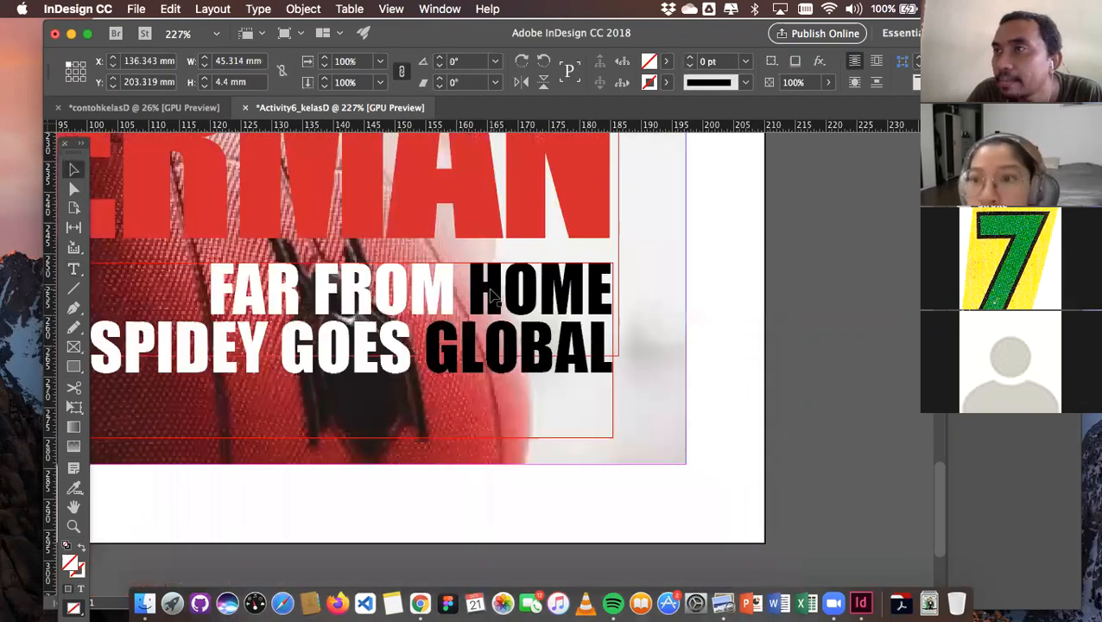
scroll(487, 293, "up", 5)
left_click_drag(401, 274, 401, 311)
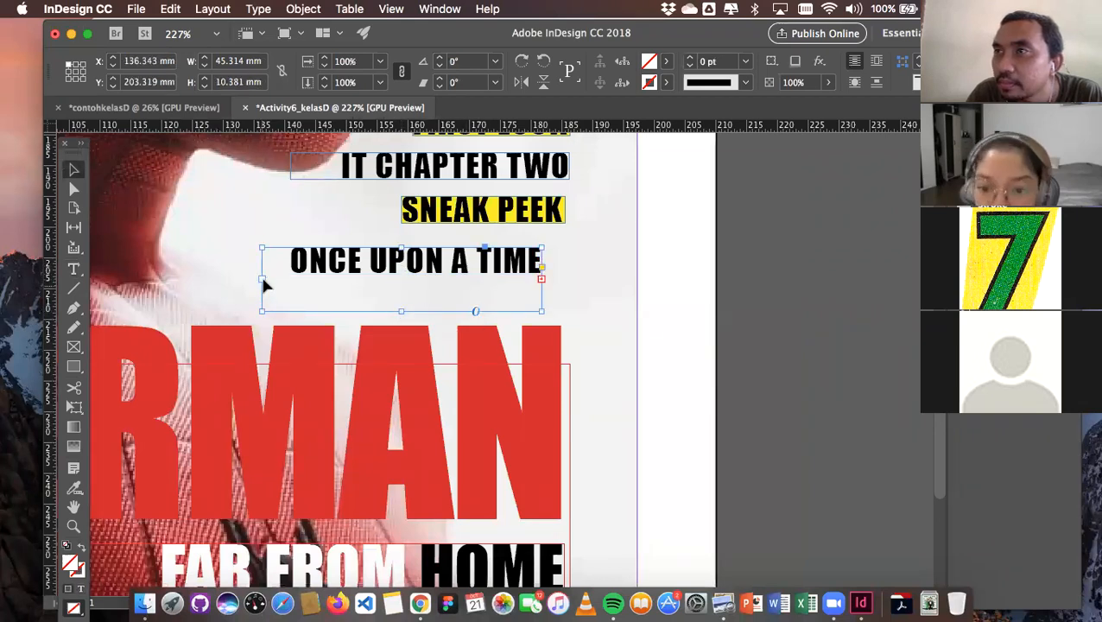
Resize the ONCE UPON A TIME text frame to 50.157 × 12.681 mm and move it to X 135.218 mm, Y 202.094 mm
left_click_drag(263, 285, 230, 283)
left_click_drag(385, 311, 385, 325)
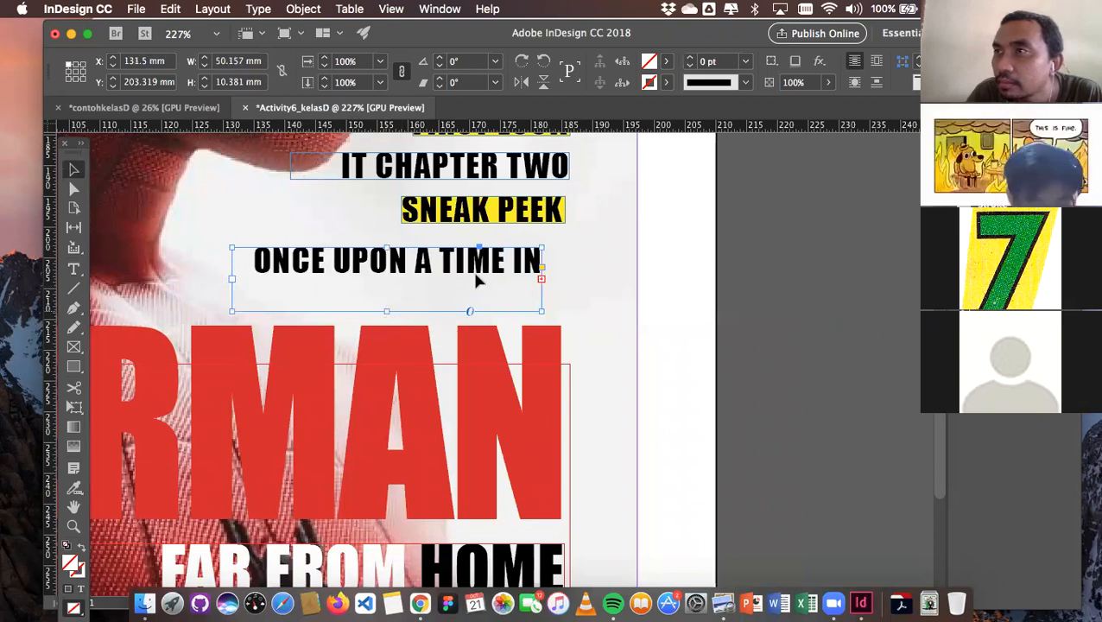
left_click_drag(232, 283, 254, 277)
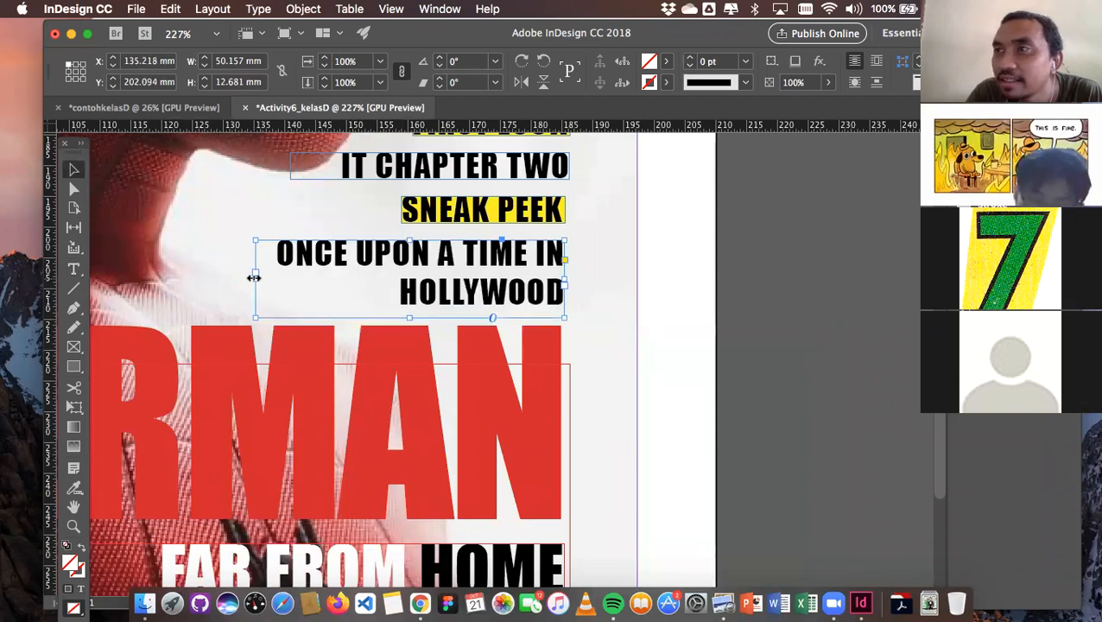
Break the line before IN so that IN HOLLYWOOD forms the second line below ONCE UPON A TIME
scroll(254, 277, "down", 1)
scroll(254, 277, "down", 4)
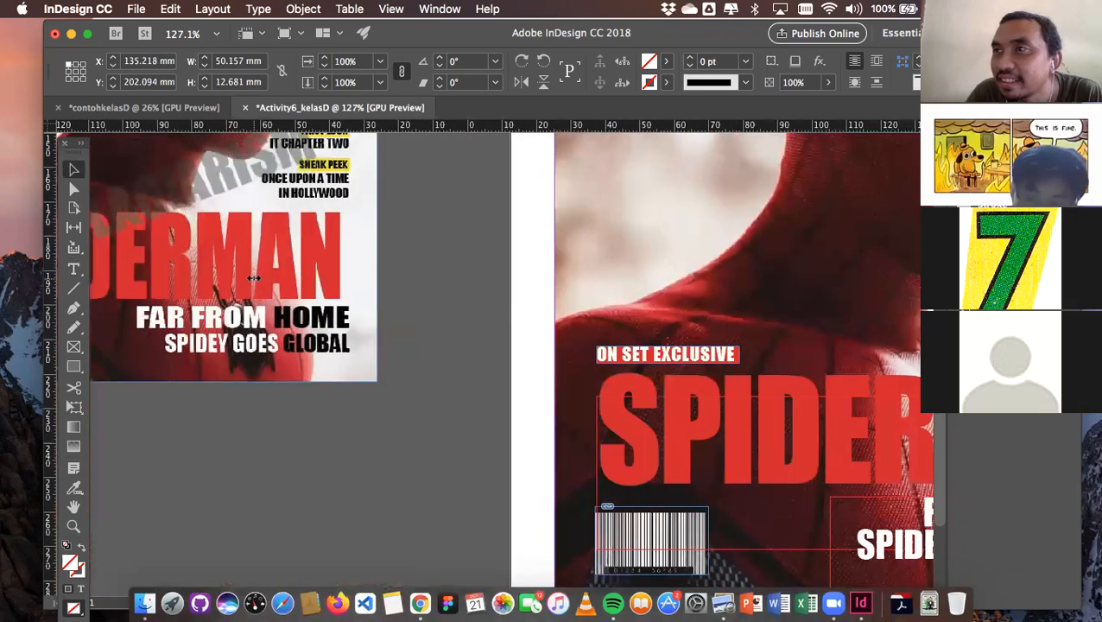
scroll(691, 285, "right", 5)
double_click(692, 286)
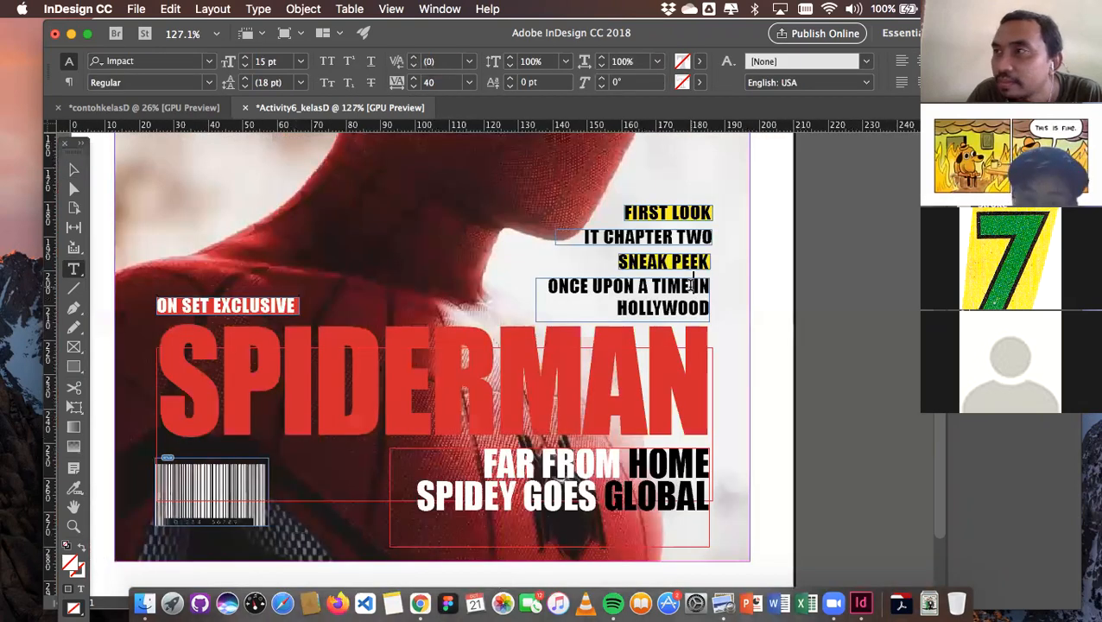
key("Return")
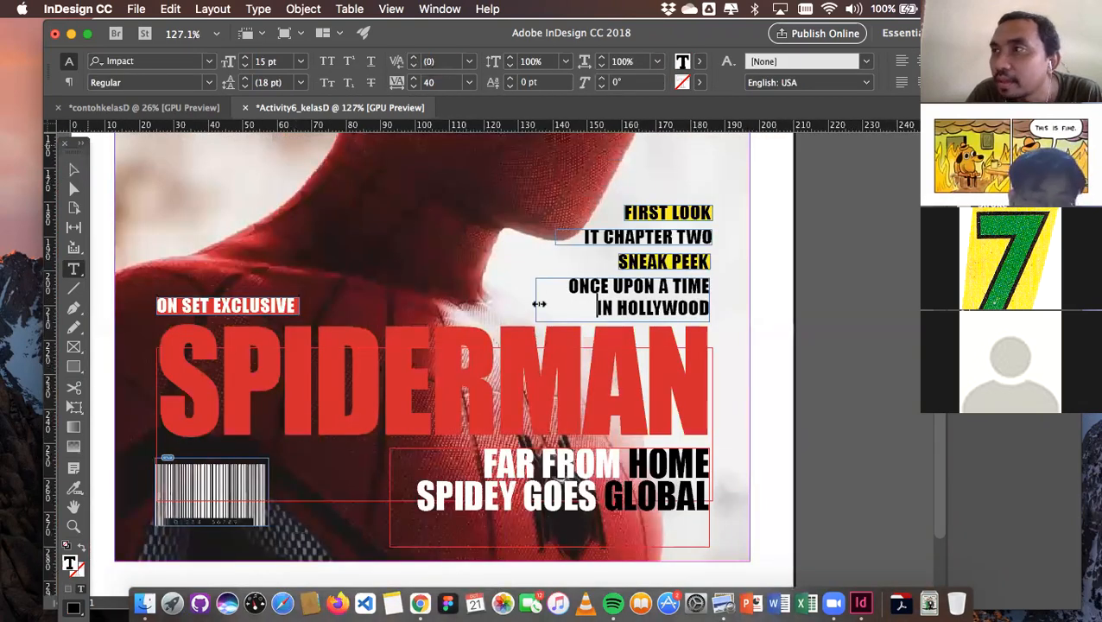
key("Escape")
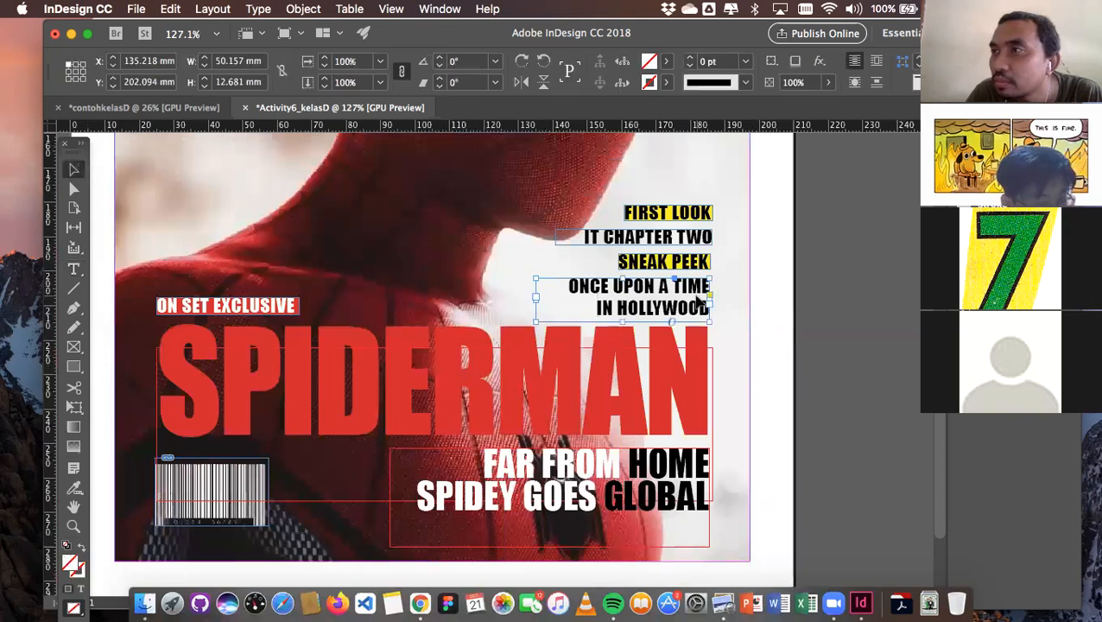
Compare the cover with the reference image and examine the reference's round MASSIVE BLOCKBUSTER PREVIEW! badge up close
scroll(698, 300, "down", 2)
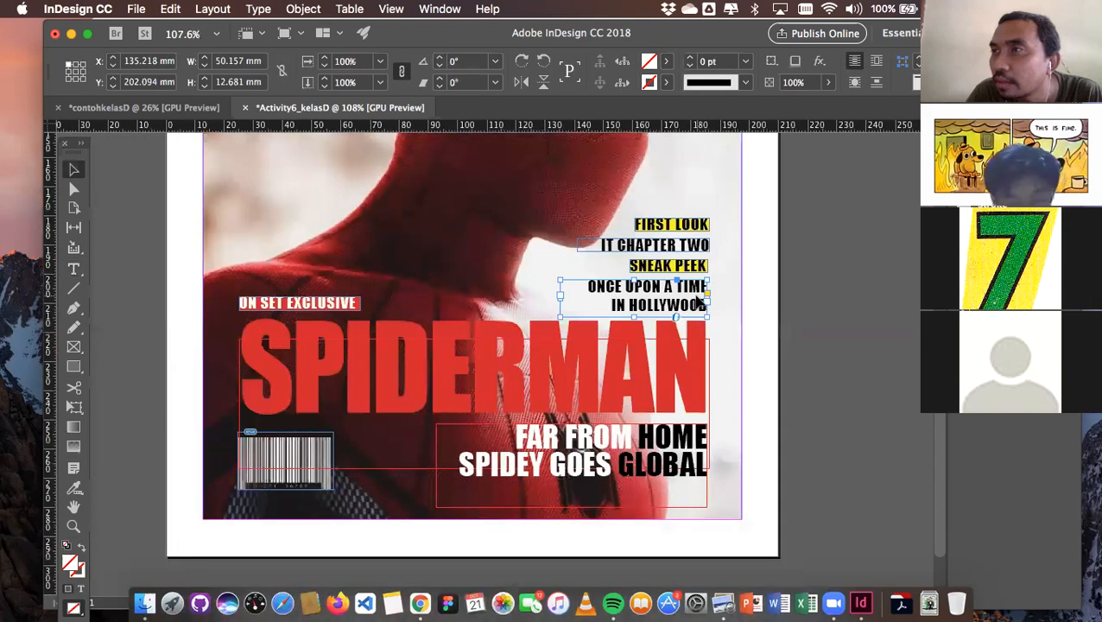
scroll(698, 300, "down", 2)
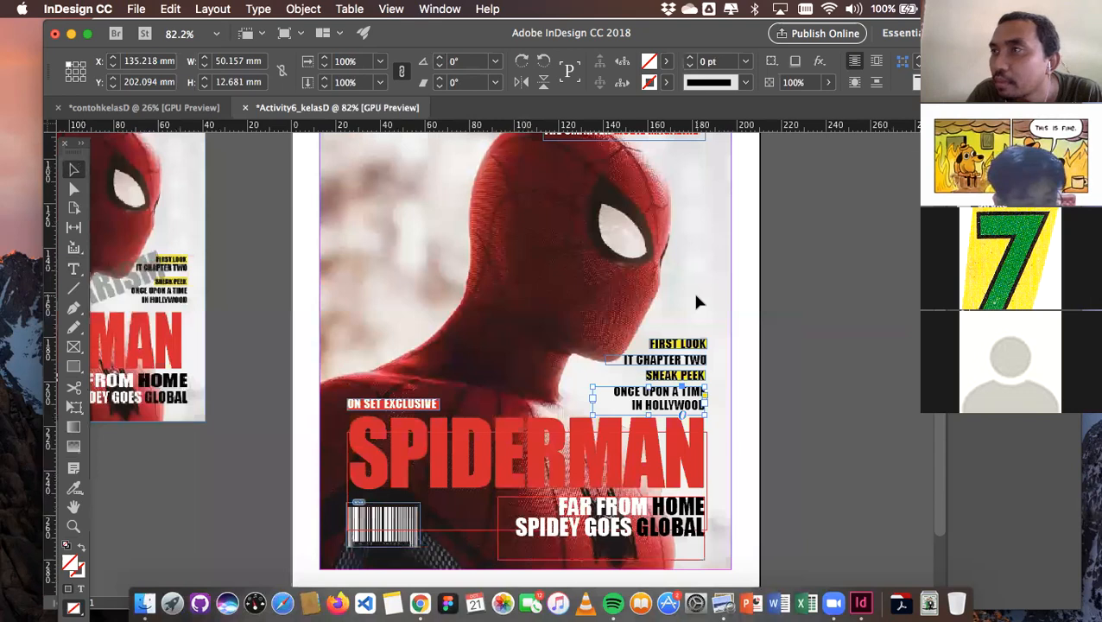
scroll(697, 303, "down", 2)
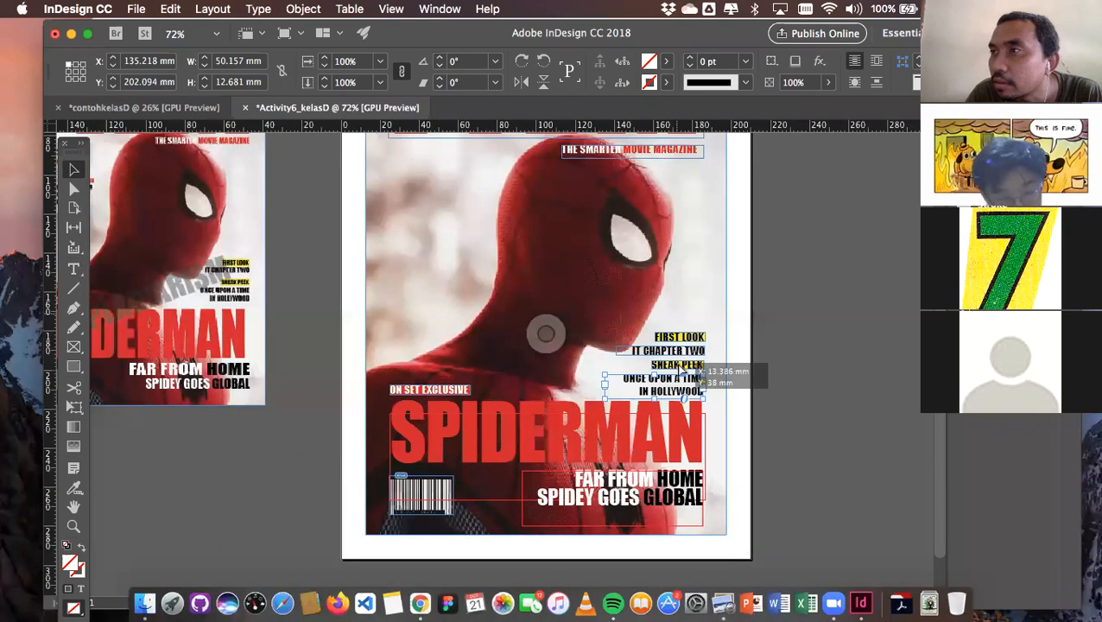
left_click(779, 371)
scroll(665, 419, "down", 1)
scroll(665, 419, "down", 2)
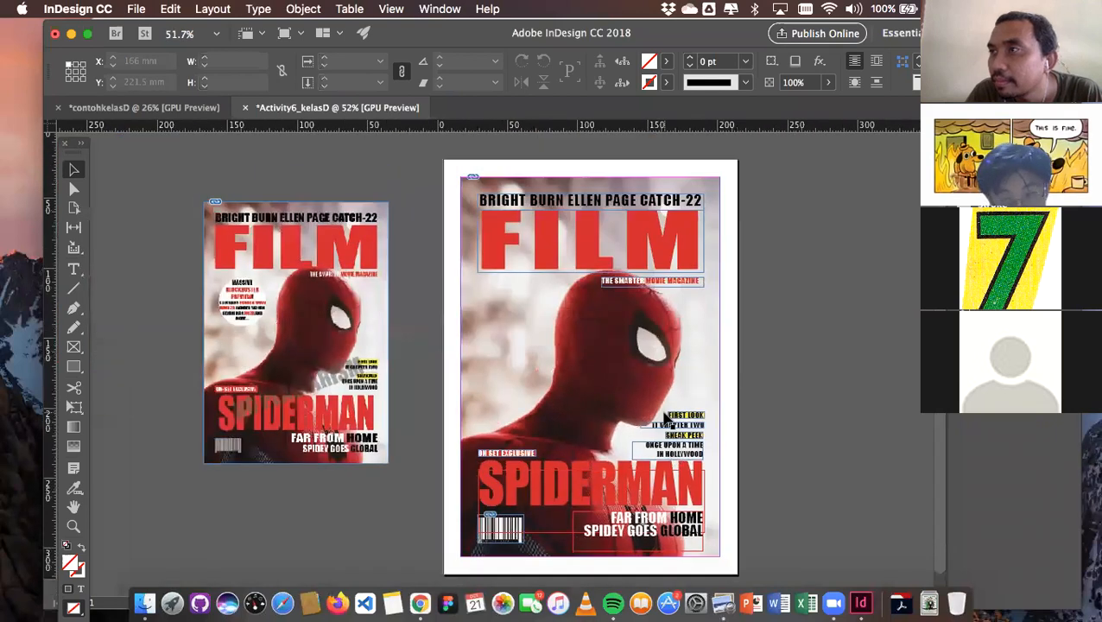
scroll(665, 419, "left", 2)
scroll(665, 419, "down", 2)
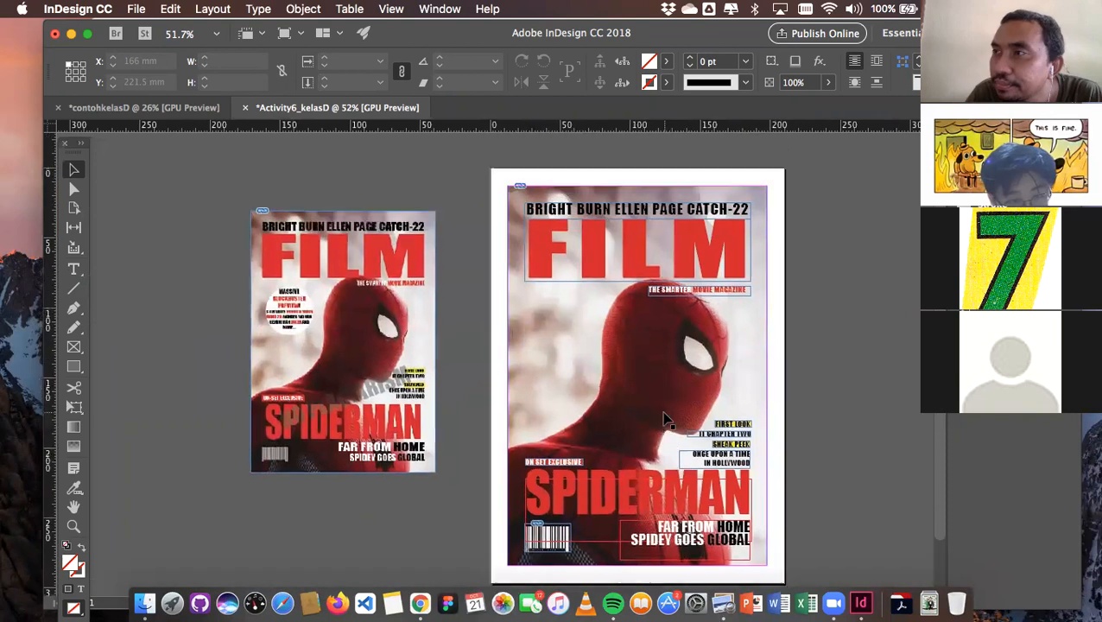
scroll(665, 419, "left", 2)
scroll(665, 419, "up", 2)
scroll(665, 418, "down", 2)
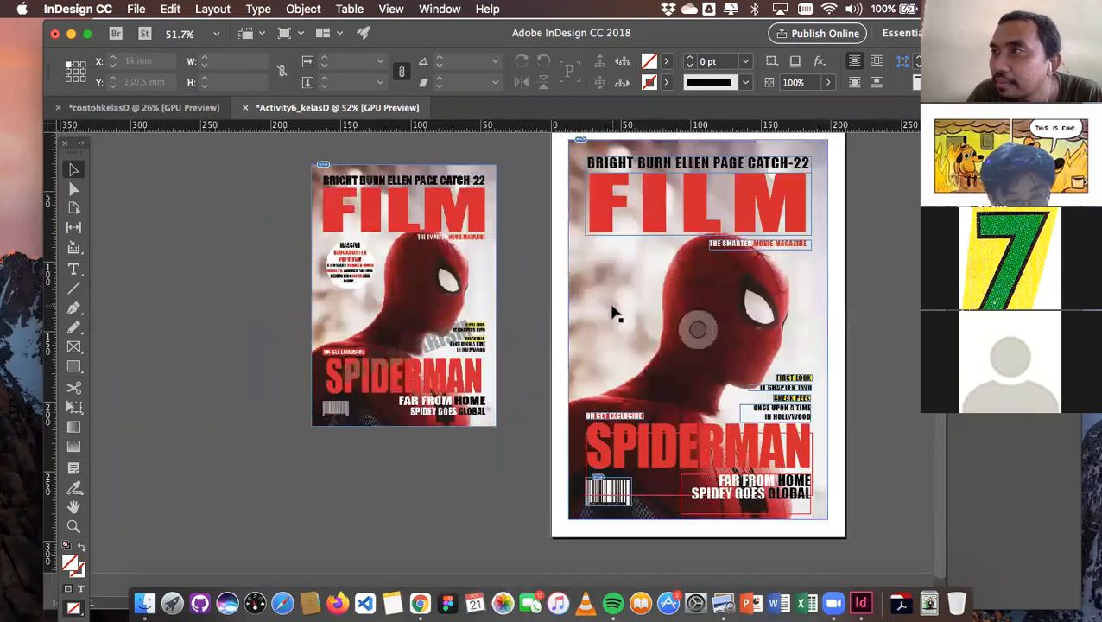
scroll(613, 315, "up", 2)
scroll(613, 316, "up", 1)
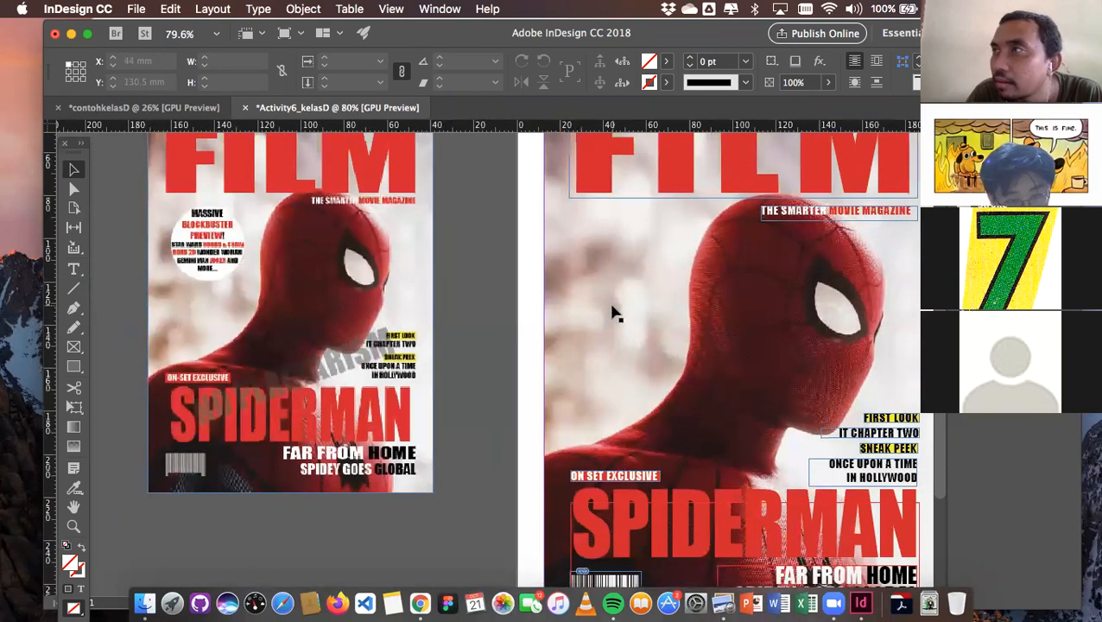
scroll(613, 315, "up", 5)
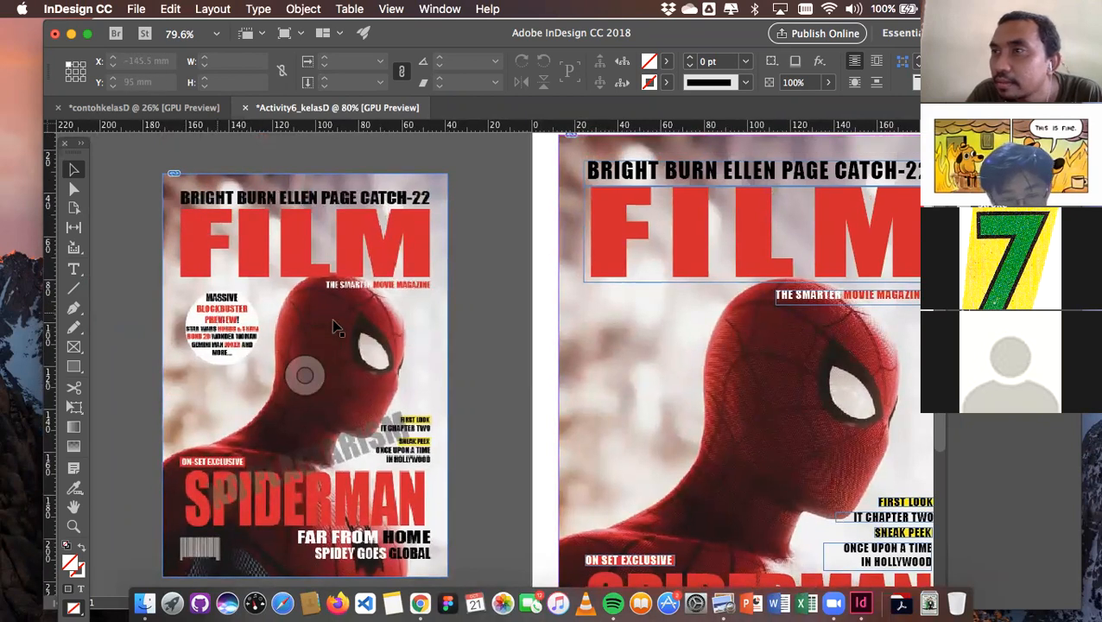
scroll(337, 328, "up", 3)
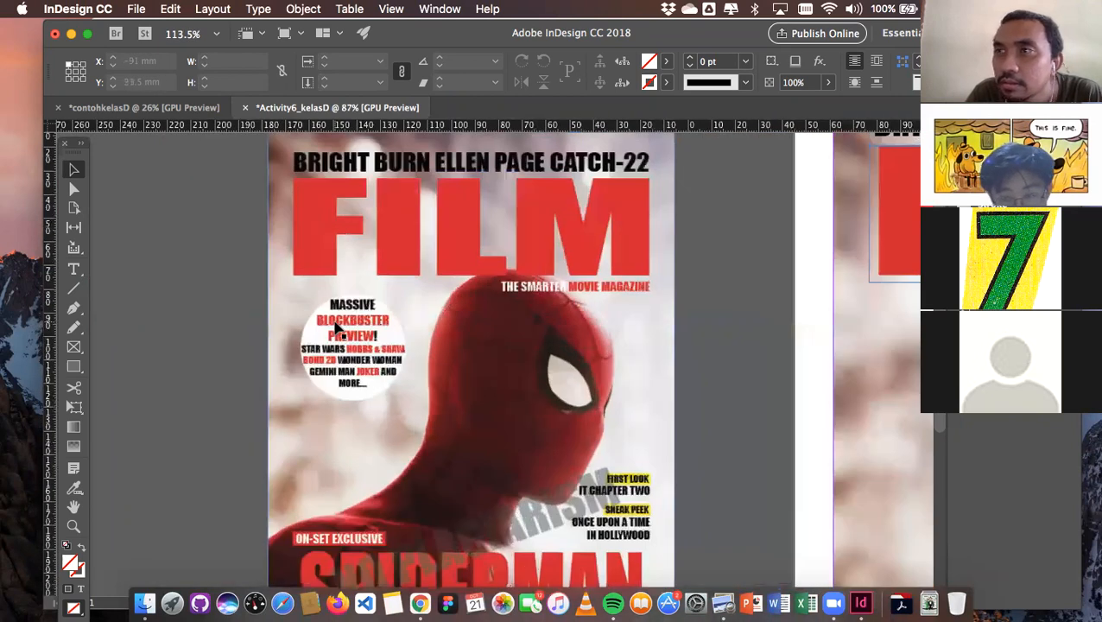
scroll(339, 327, "up", 2)
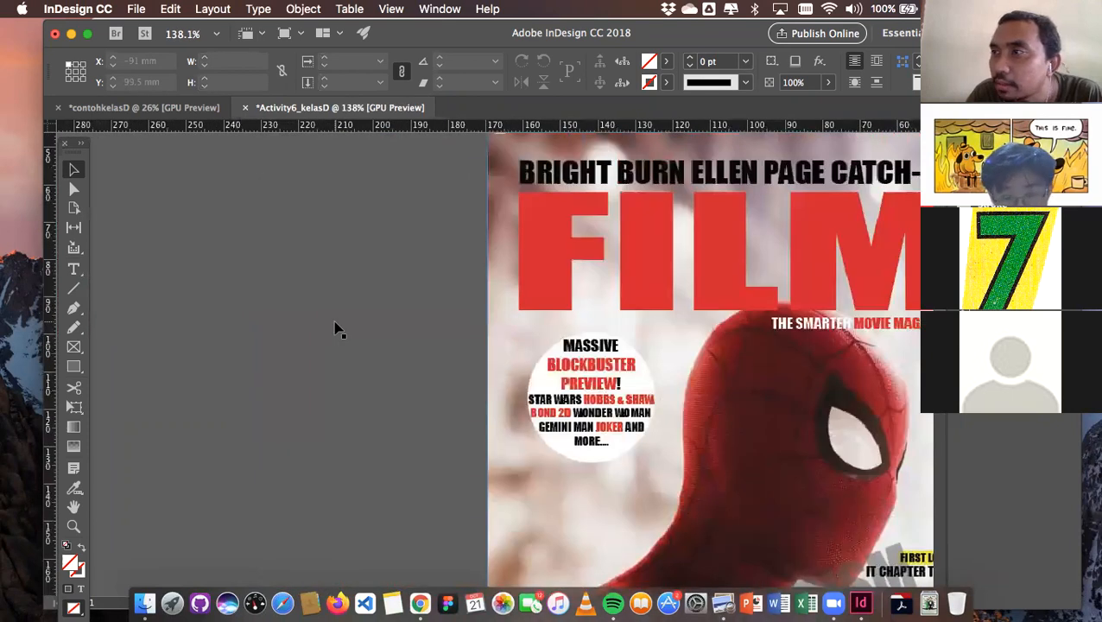
scroll(337, 329, "up", 4)
scroll(336, 328, "down", 1)
left_click(73, 269)
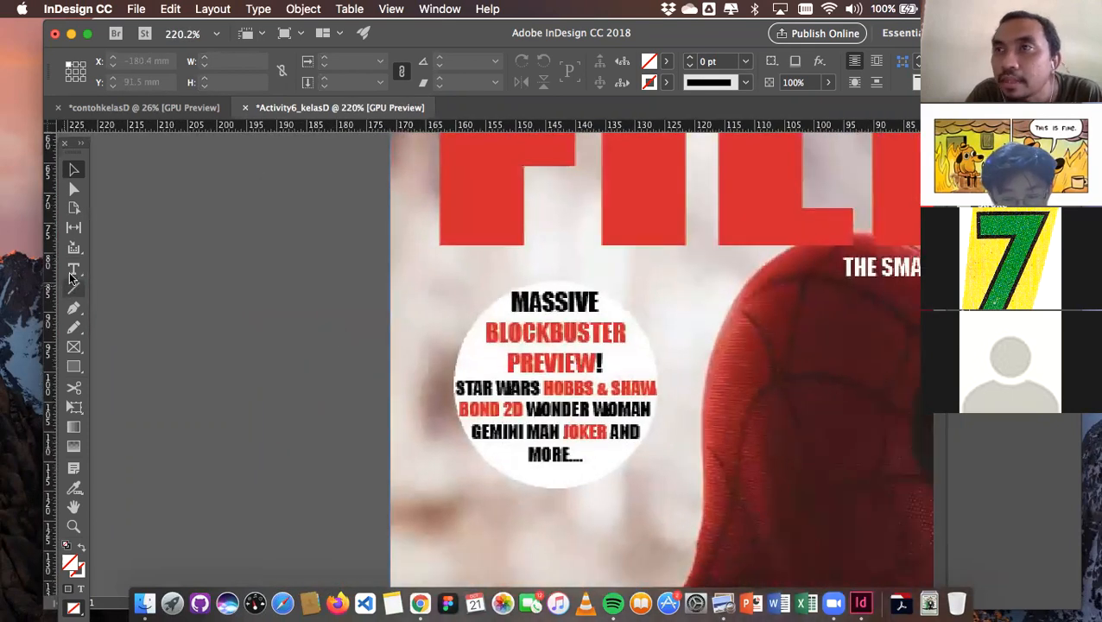
left_click_drag(183, 282, 341, 471)
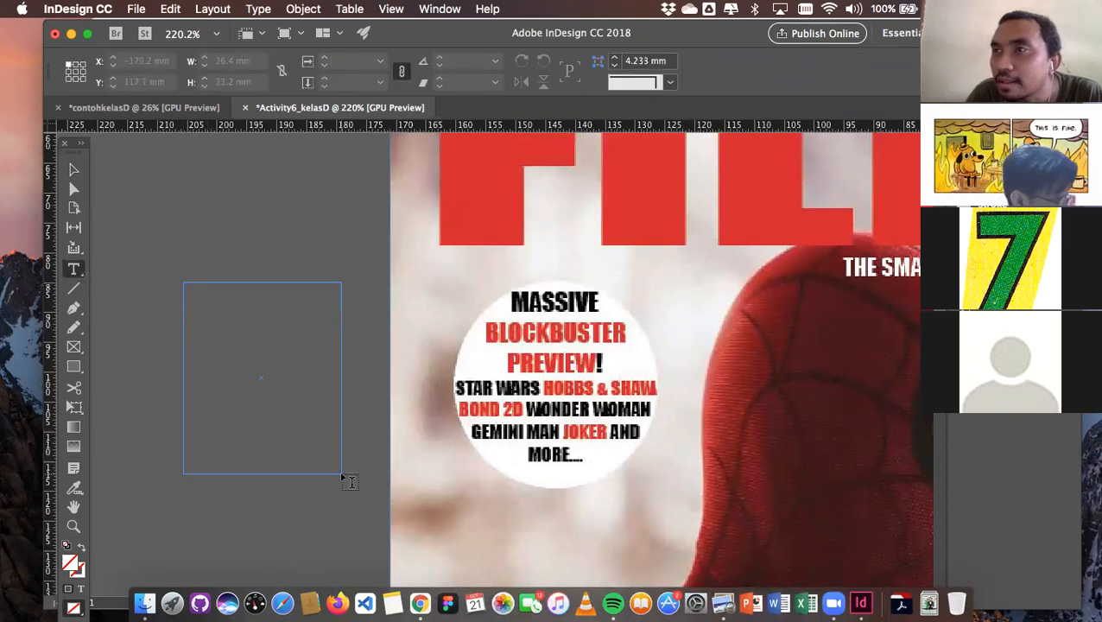
type("MASSIVE")
key("Return")
type("BLOCKBISTER")
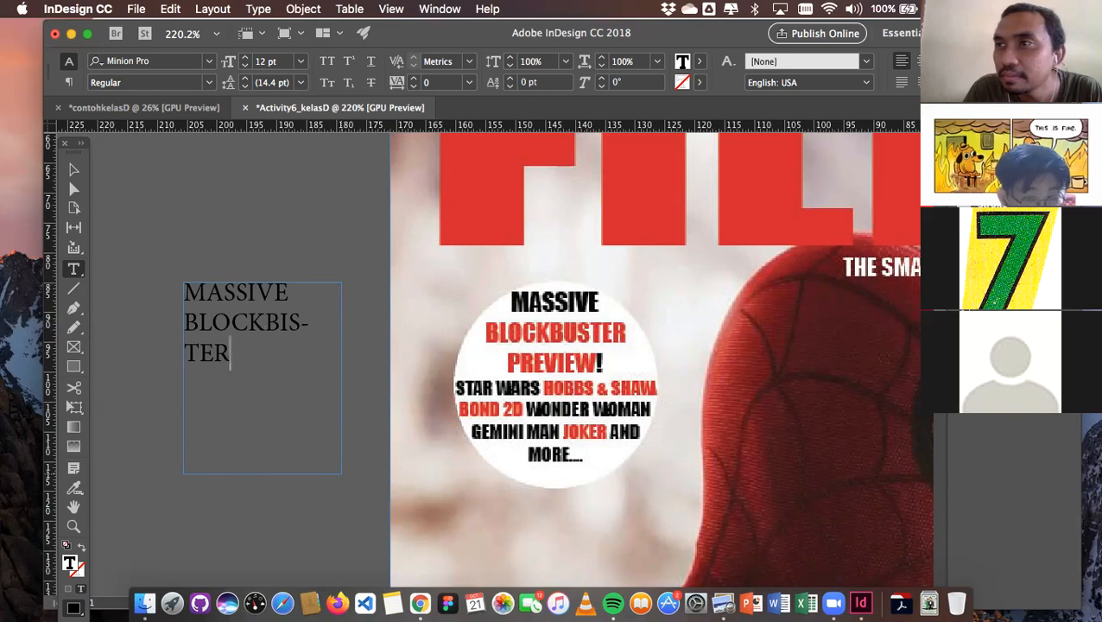
key("Return")
type("PREVIEW")
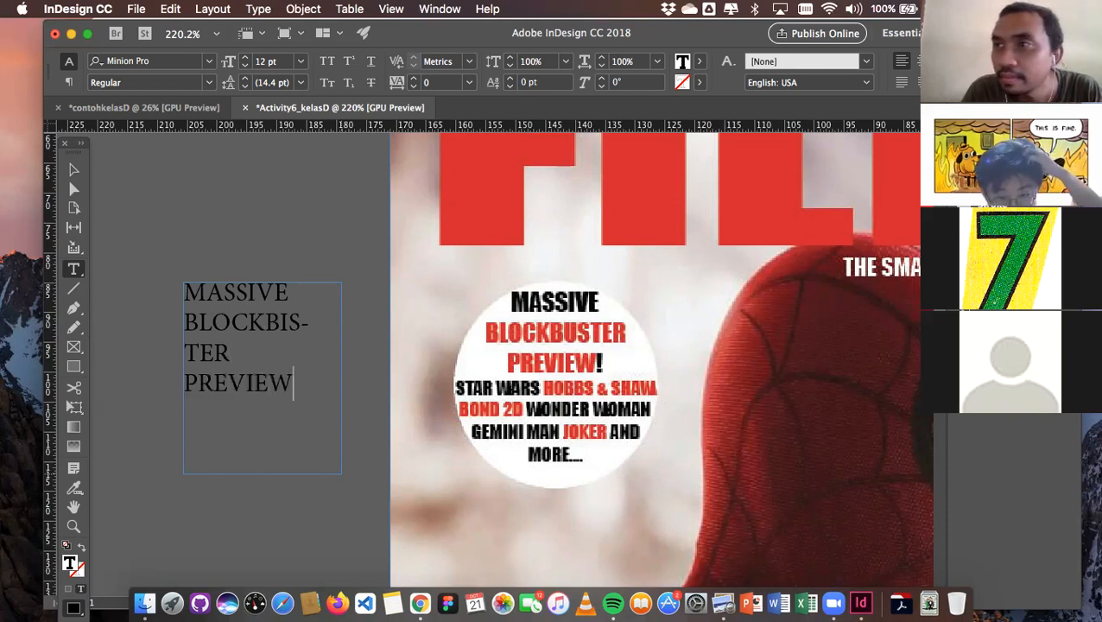
type("! ")
type("STARWA")
type("RS")
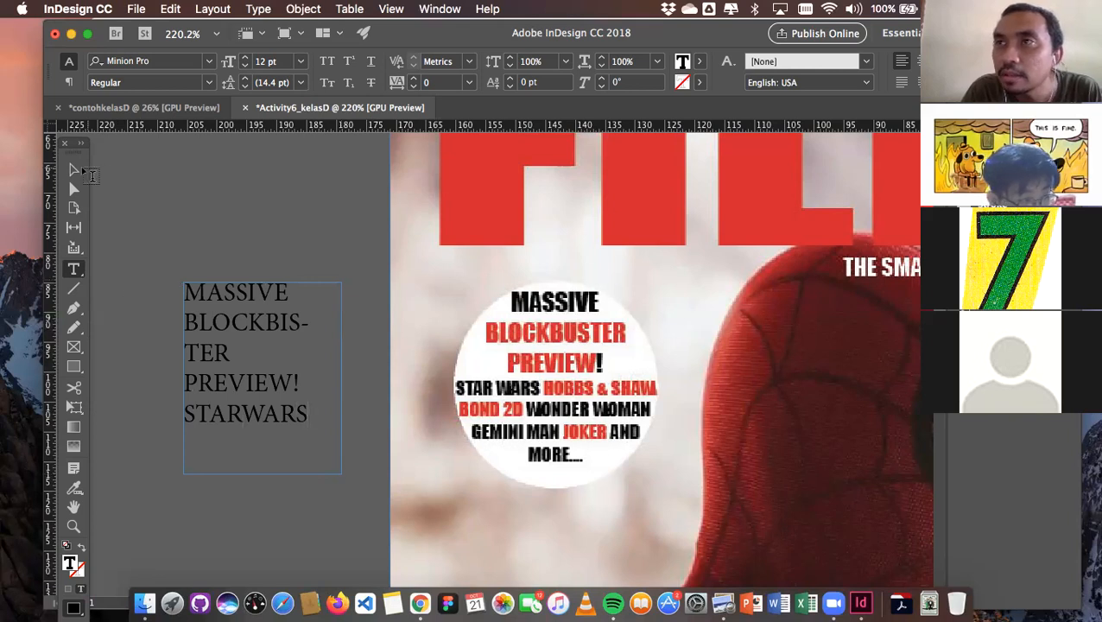
key("Escape")
key("Delete")
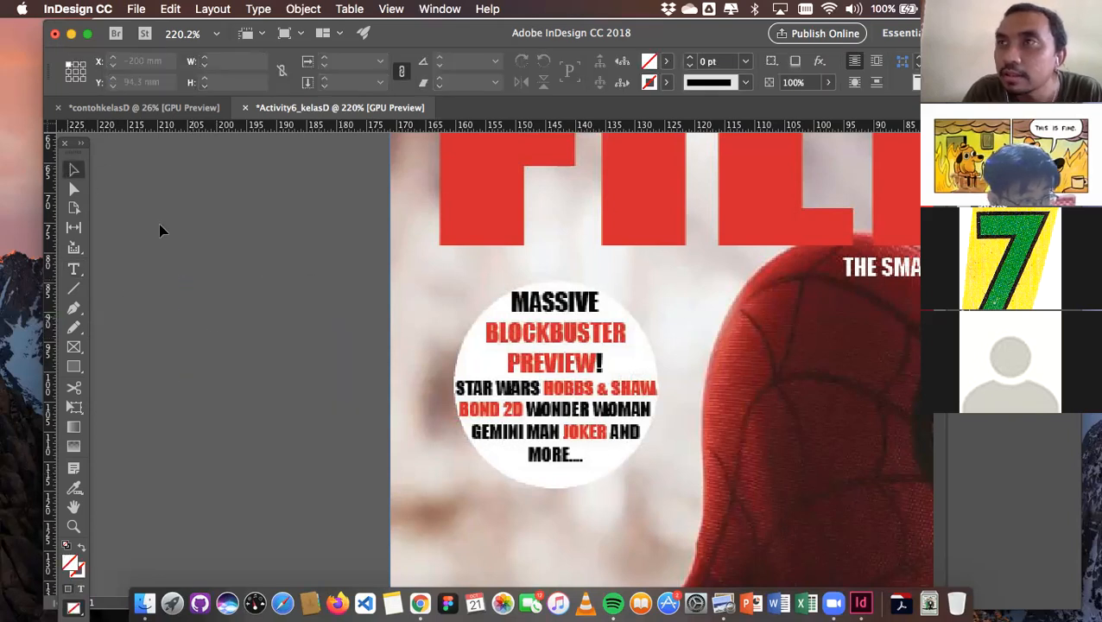
Open the recent document Activity6_kelasC.indd and copy the MASSIVE BLOCKBUSTER PREVIEW! text frame from its round badge
left_click(138, 9)
mouse_move(158, 79)
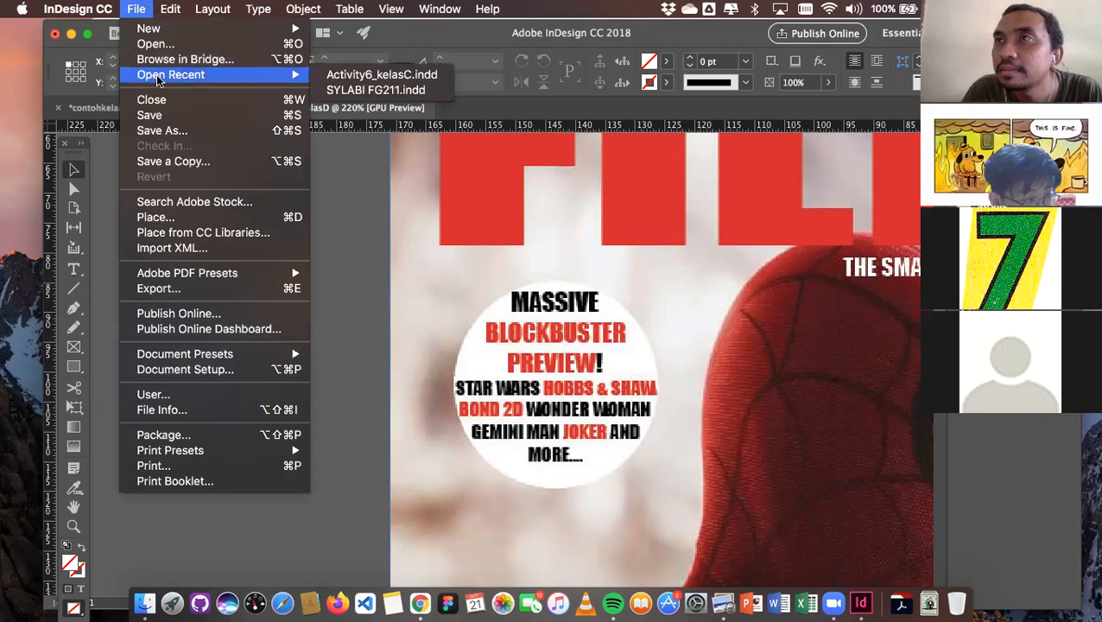
left_click(337, 76)
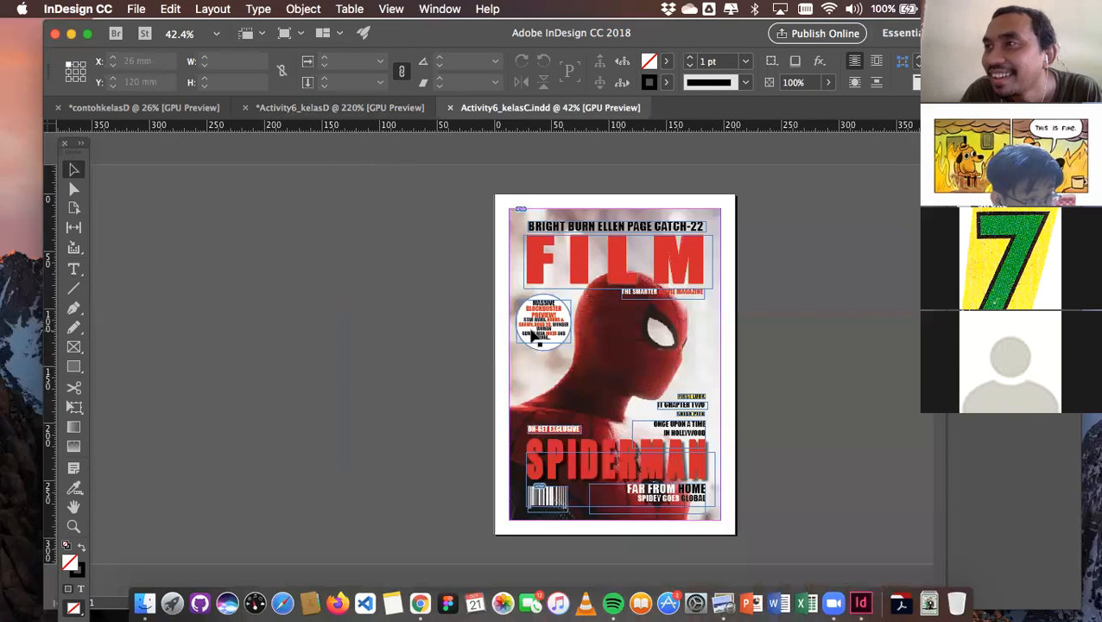
scroll(533, 336, "up", 2)
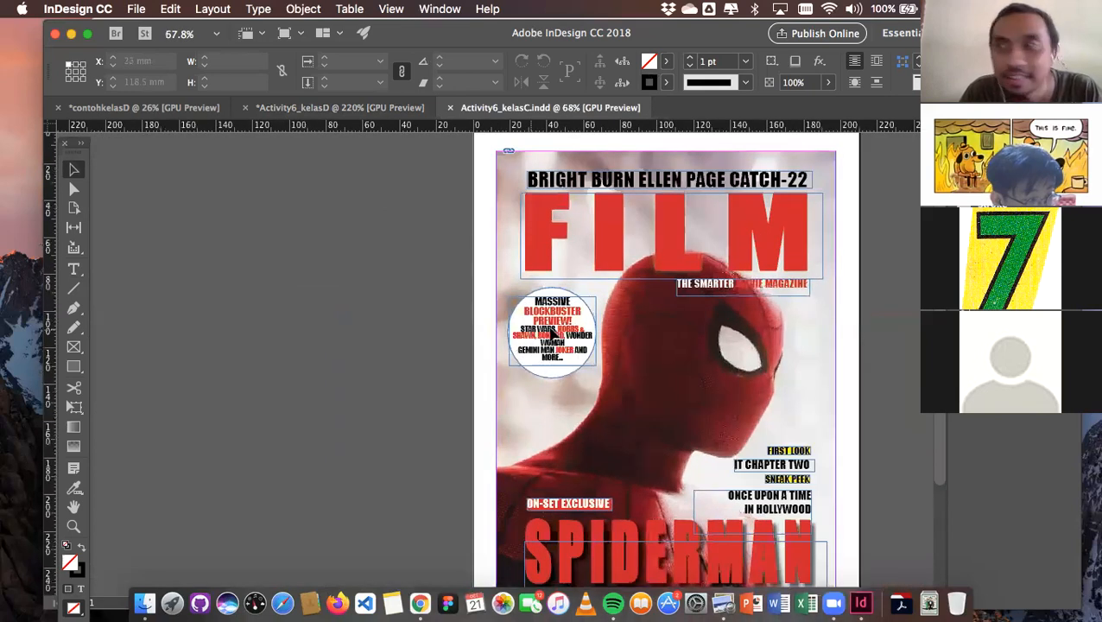
left_click(552, 334)
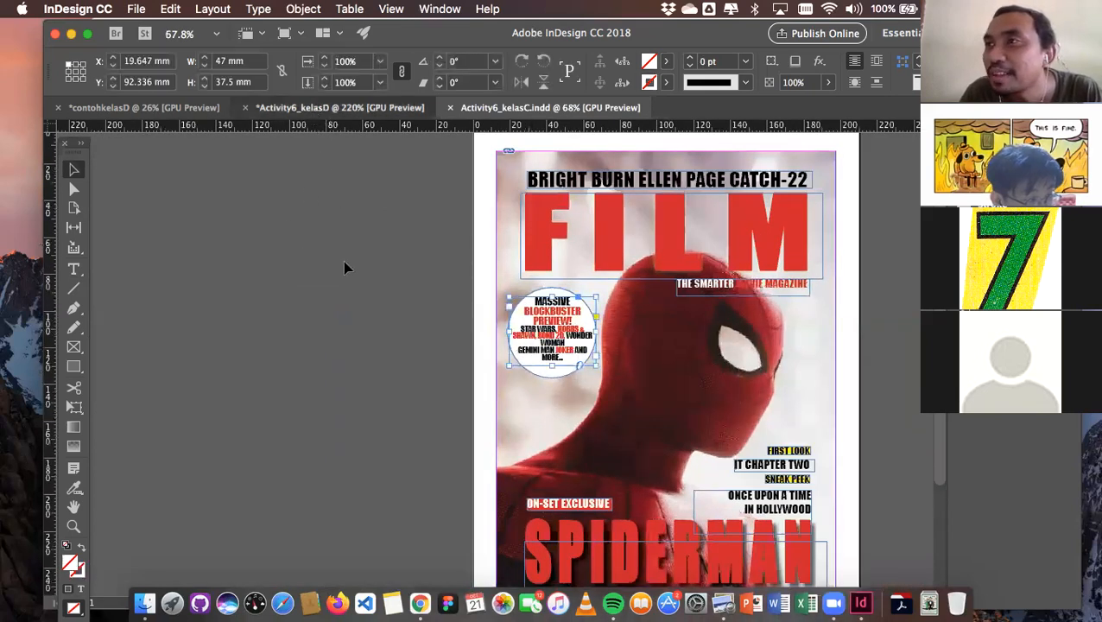
Paste the MASSIVE BLOCKBUSTER PREVIEW! text into Activity6_kelasD and move it onto the pasteboard at X -65 mm, Y 82.5 mm
scroll(344, 273, "down", 3)
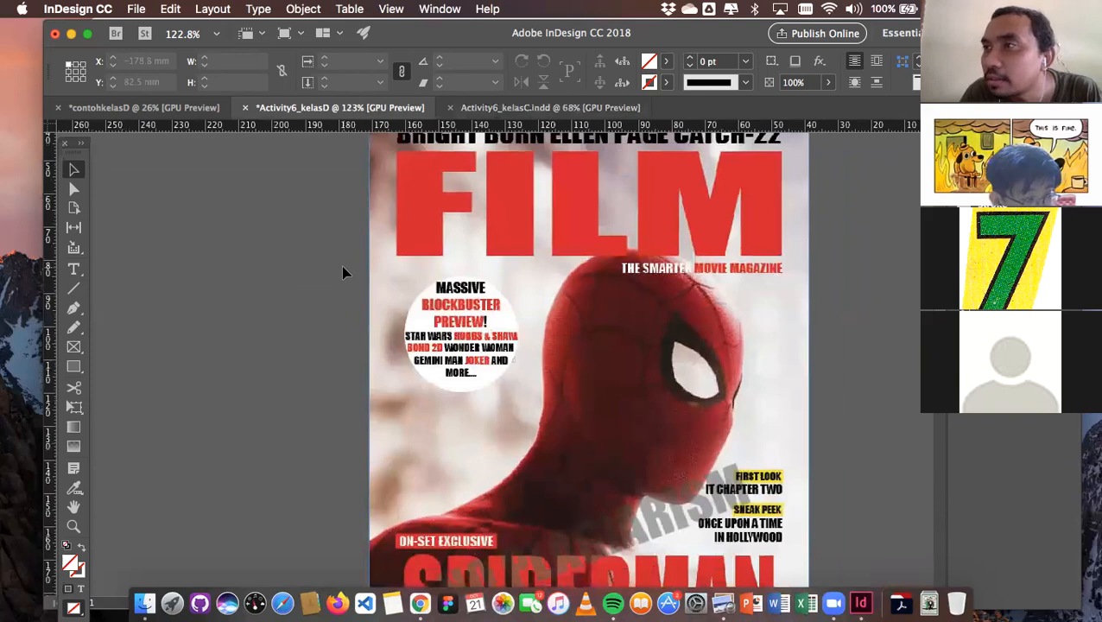
scroll(344, 273, "down", 3)
scroll(335, 312, "down", 2)
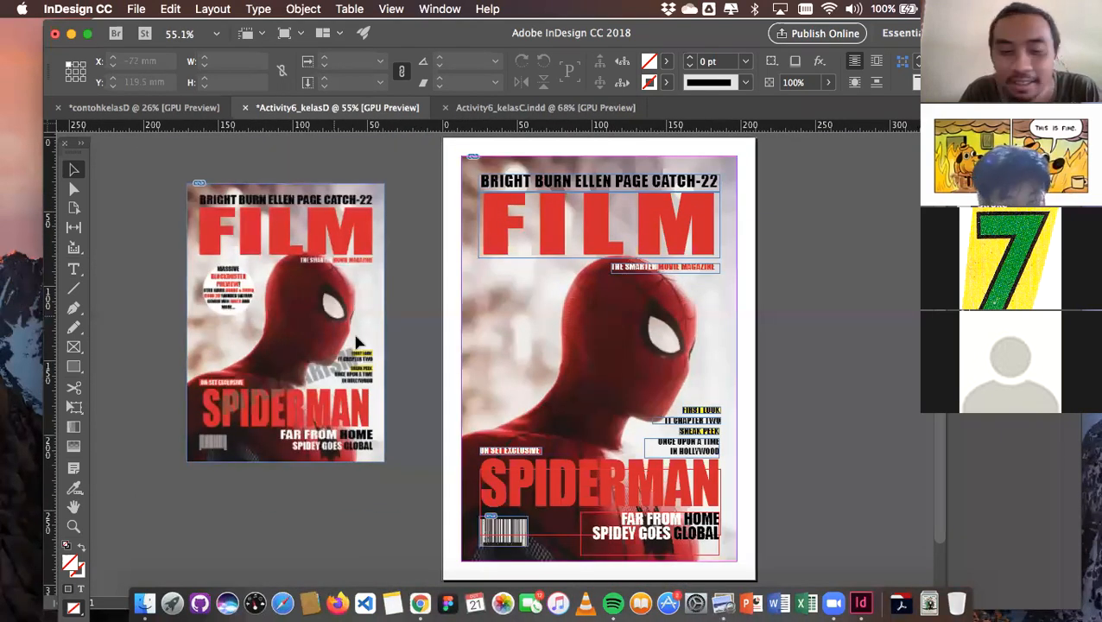
scroll(340, 306, "down", 1)
key("super+v")
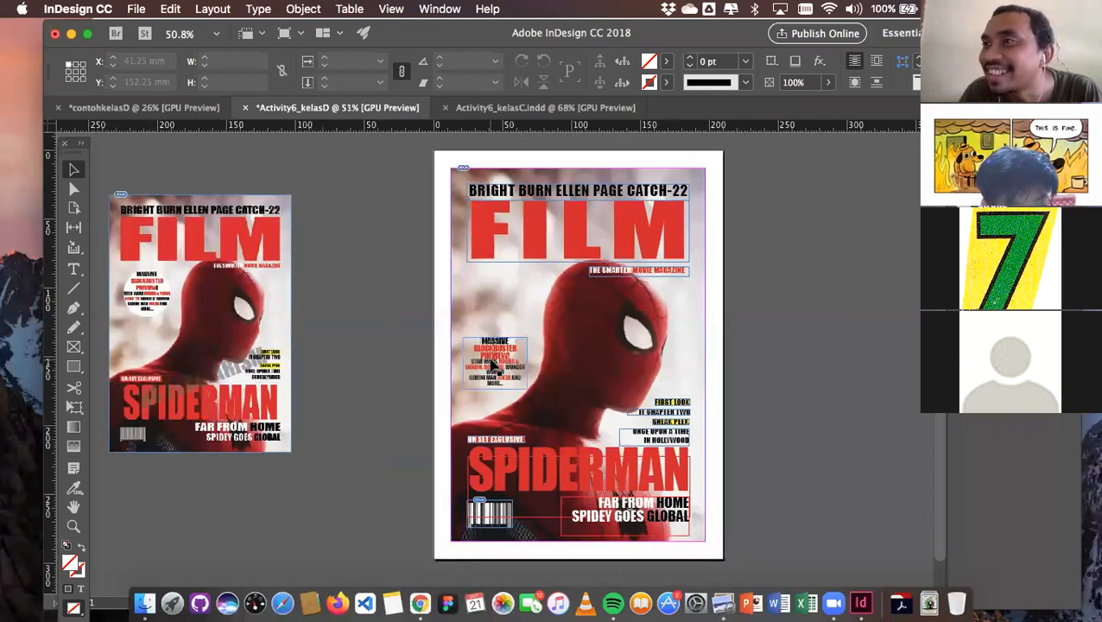
left_click(494, 362)
left_click_drag(455, 341, 332, 264)
Draw a circle about 54.5 mm in diameter at X 20 mm, Y 93.5 mm, below FILM and beside Spider-Man's head
scroll(394, 402, "up", 1)
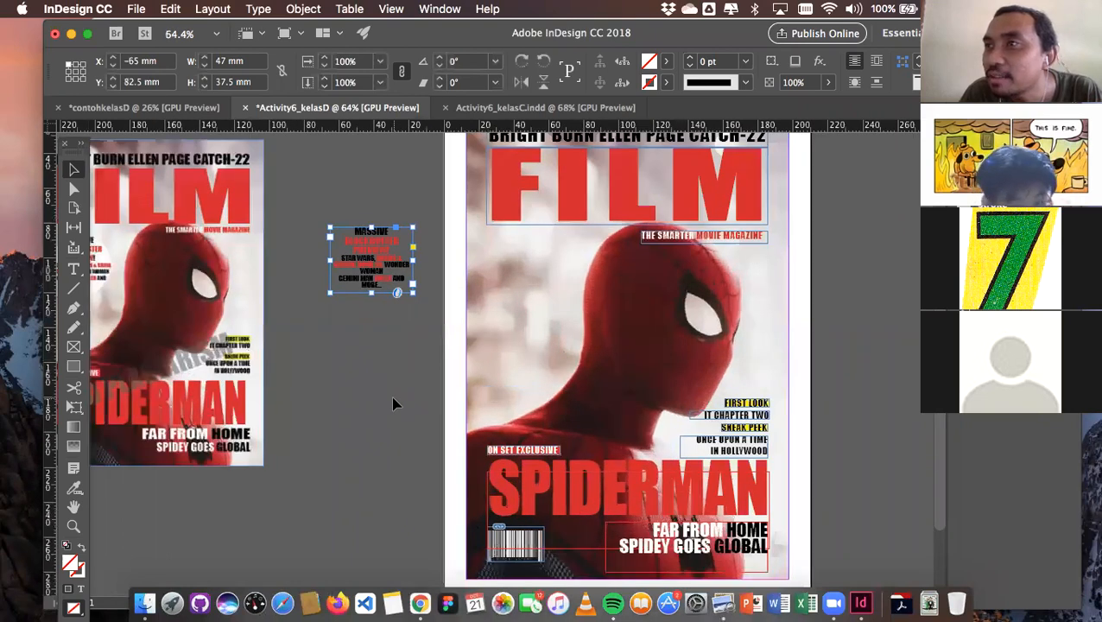
scroll(393, 403, "up", 3)
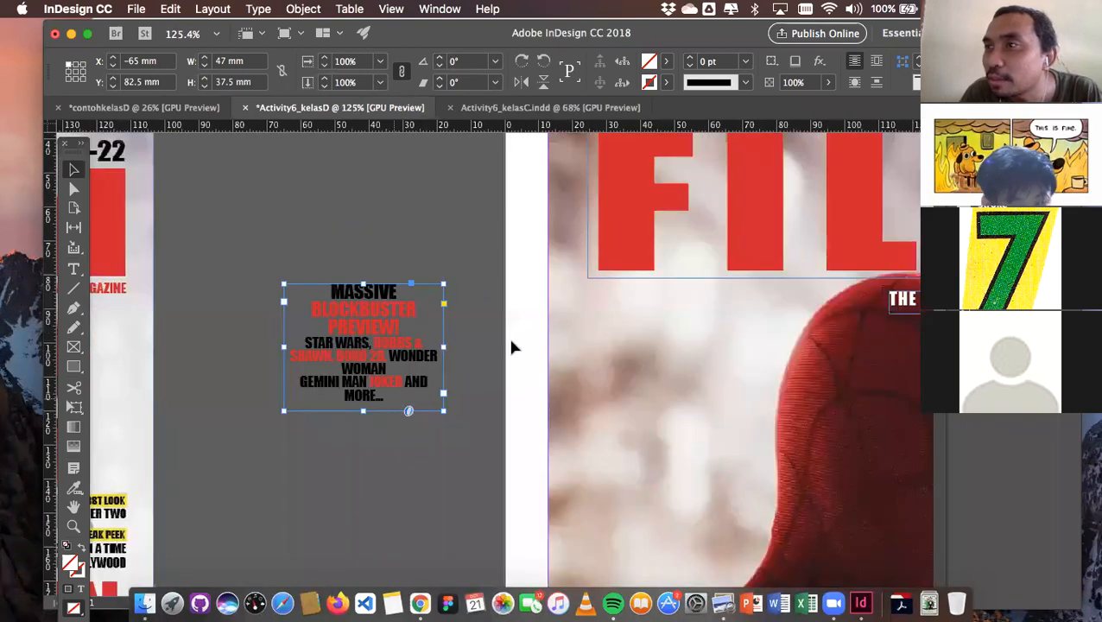
scroll(354, 377, "up", 2)
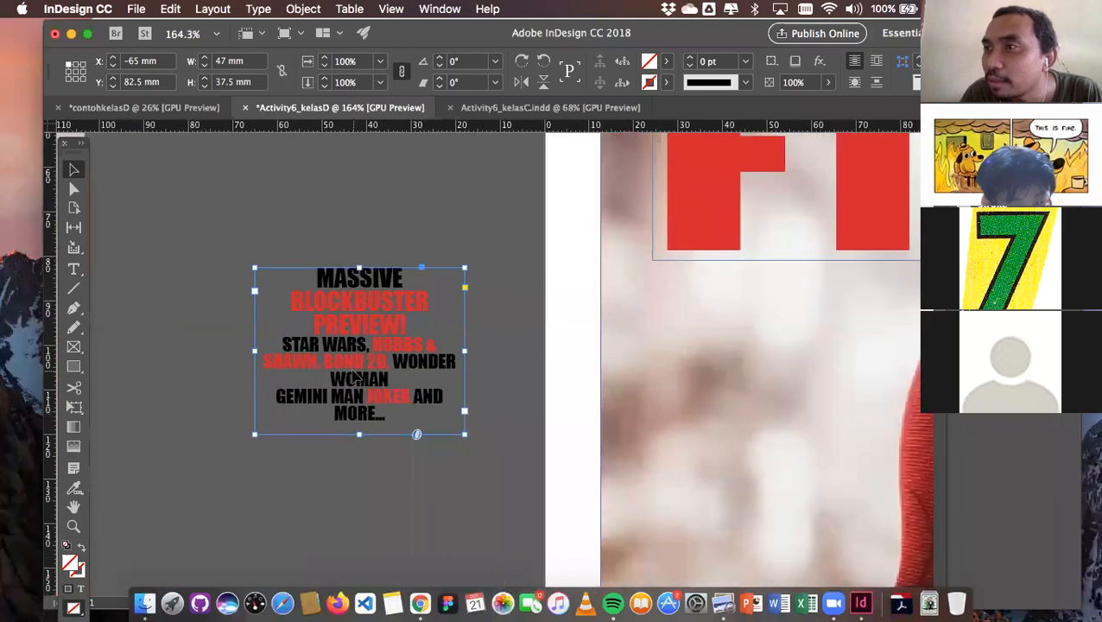
scroll(354, 376, "down", 3)
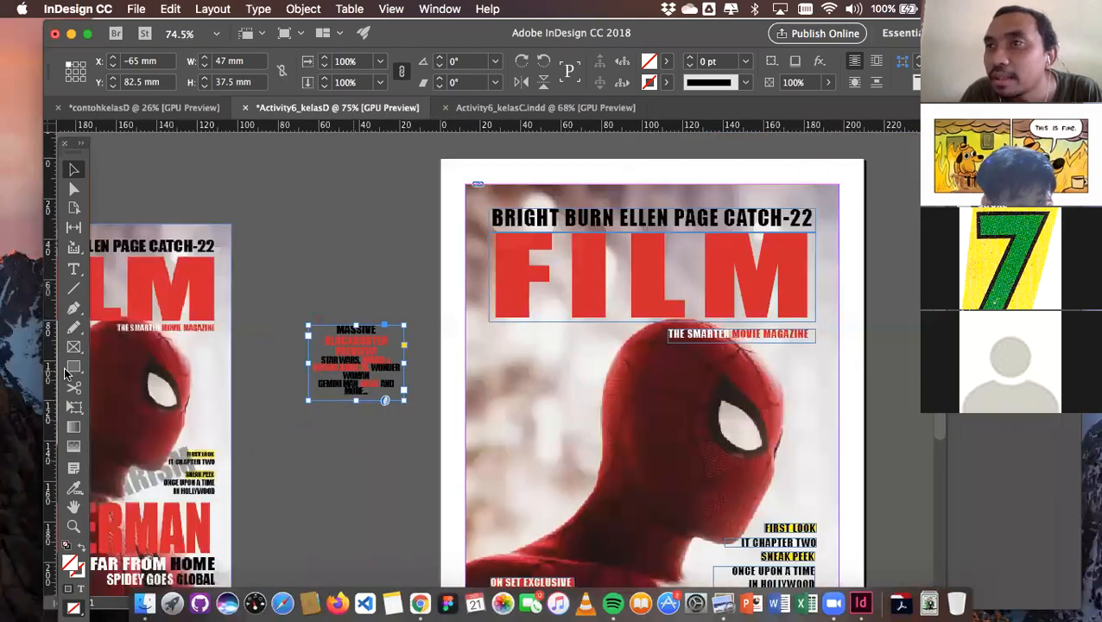
left_click(69, 372)
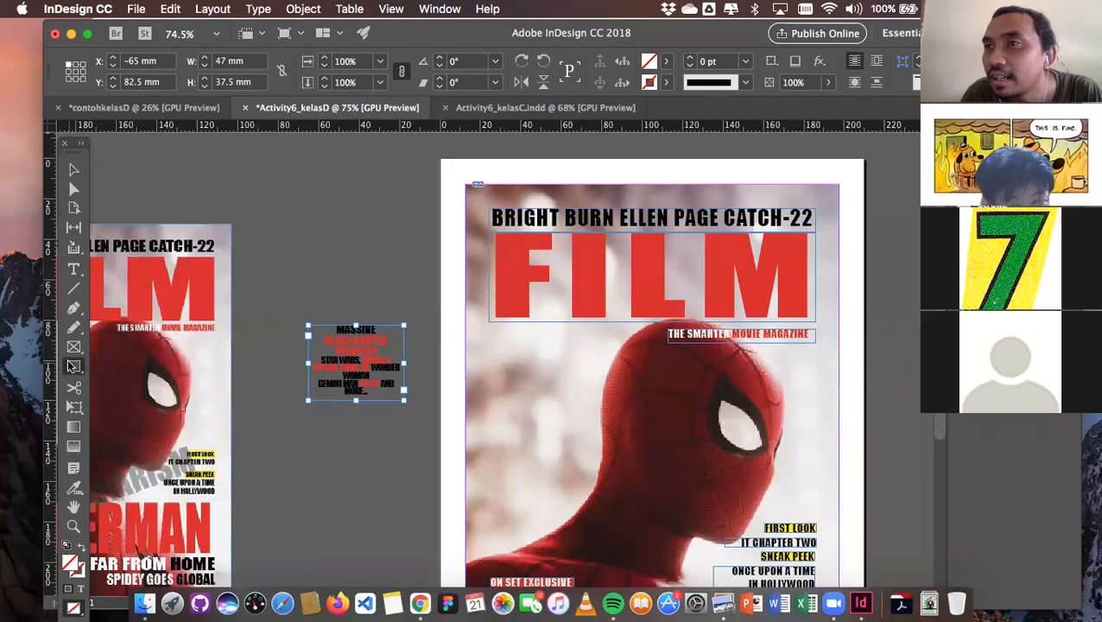
key("l")
left_click_drag(482, 348, 590, 456)
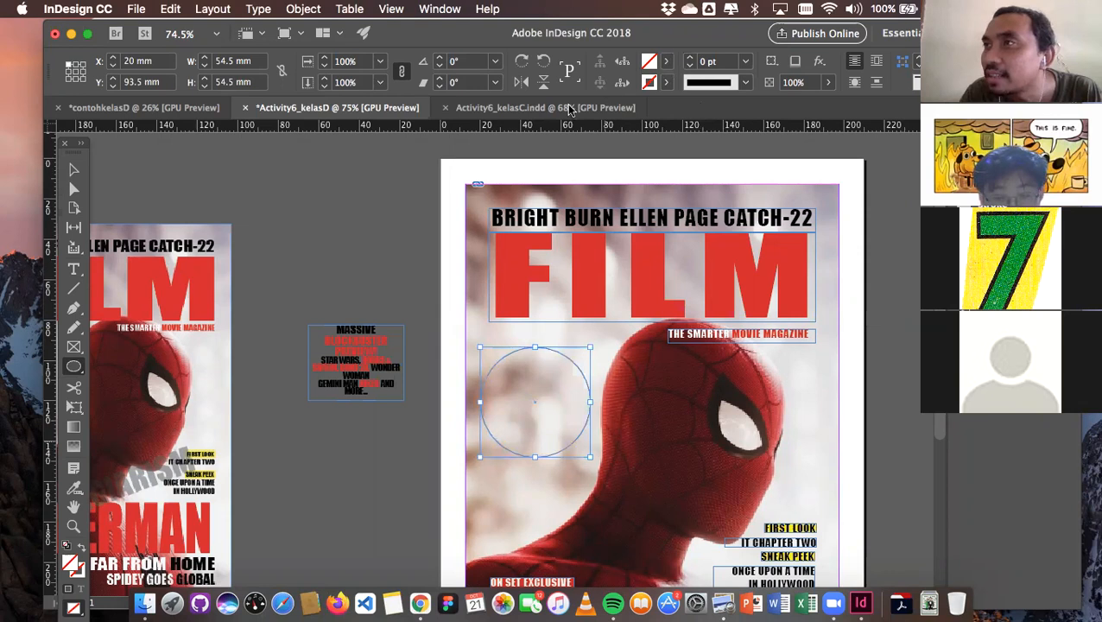
Fill the circle beside Spider-Man's head with the [Paper] swatch
left_click(650, 61)
left_click(524, 146)
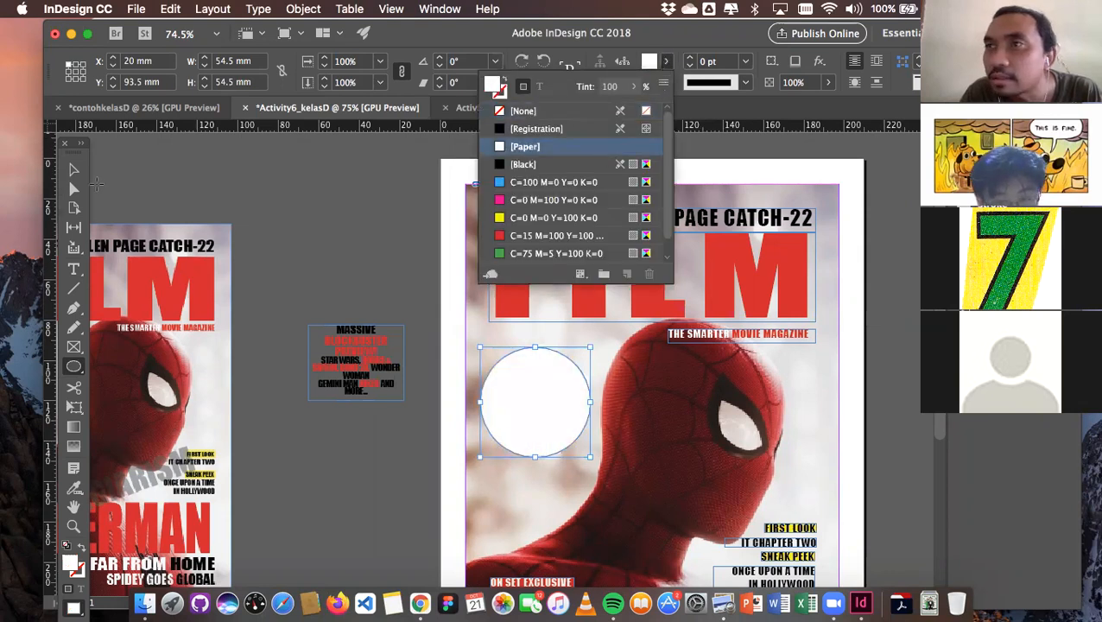
left_click(74, 171)
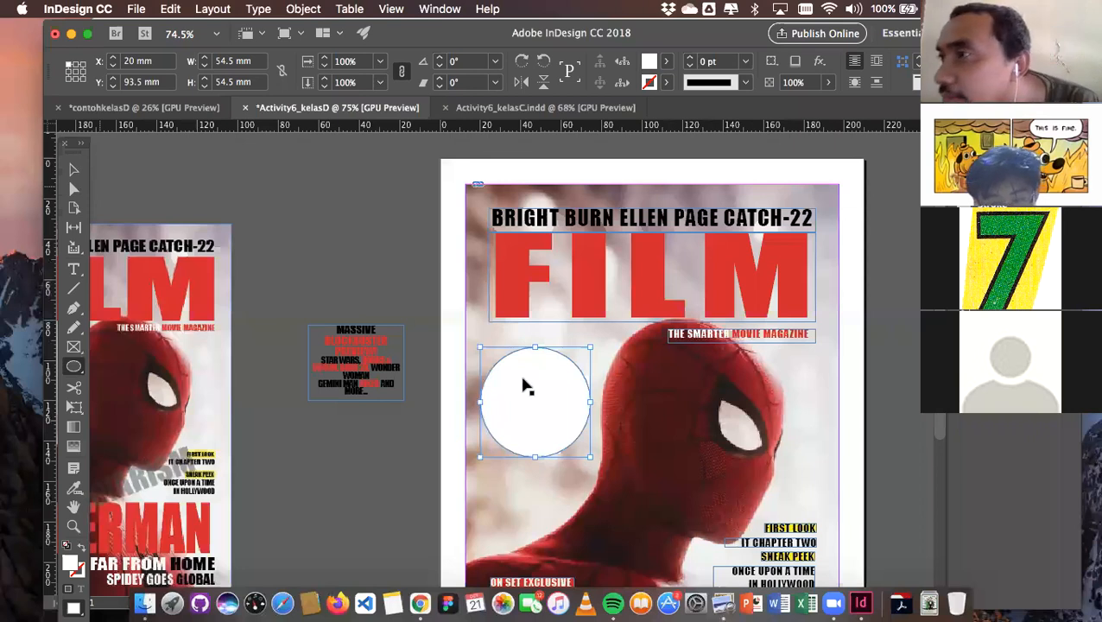
scroll(523, 380, "up", 6)
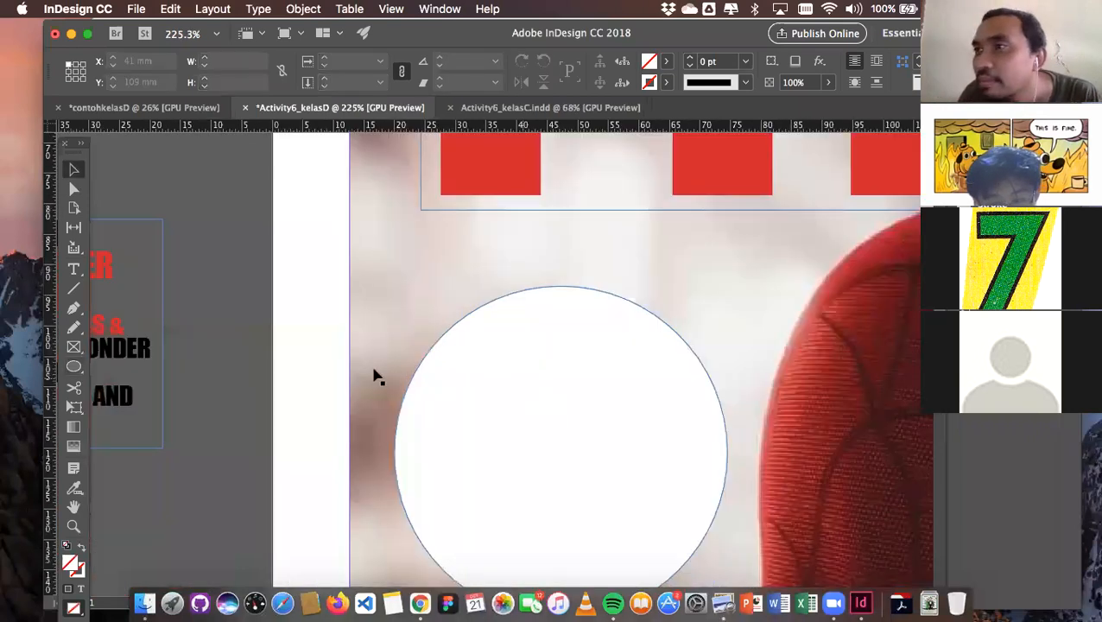
scroll(520, 376, "down", 6)
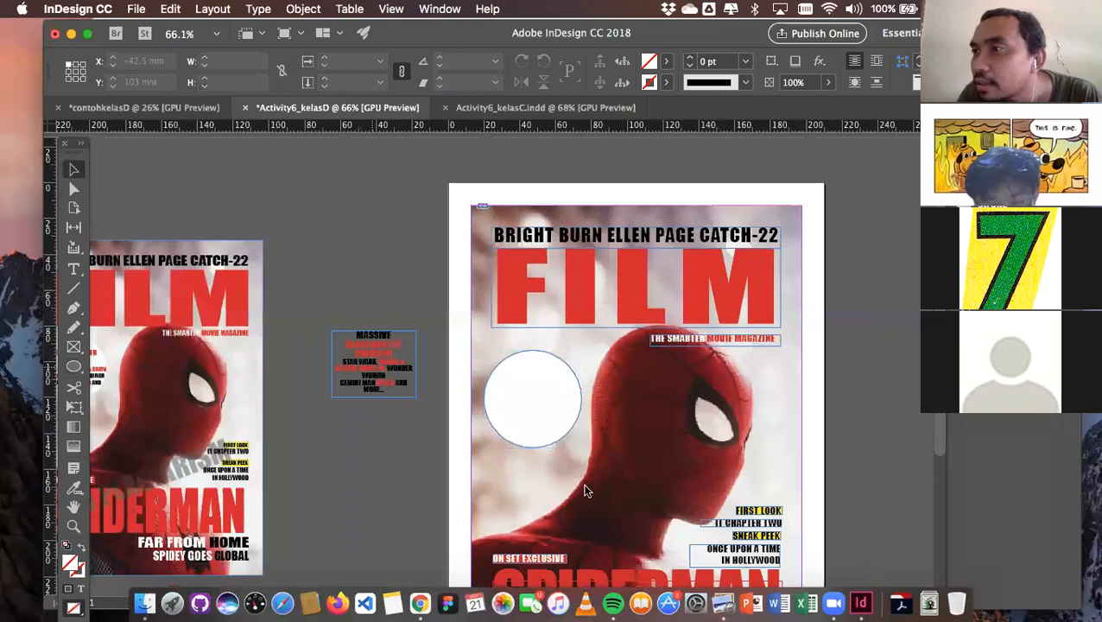
Place the MASSIVE BLOCKBUSTER PREVIEW! text frame over the white circle at X 12.7 mm, Y 102 mm and arrange it in front
right_click(518, 393)
mouse_move(639, 281)
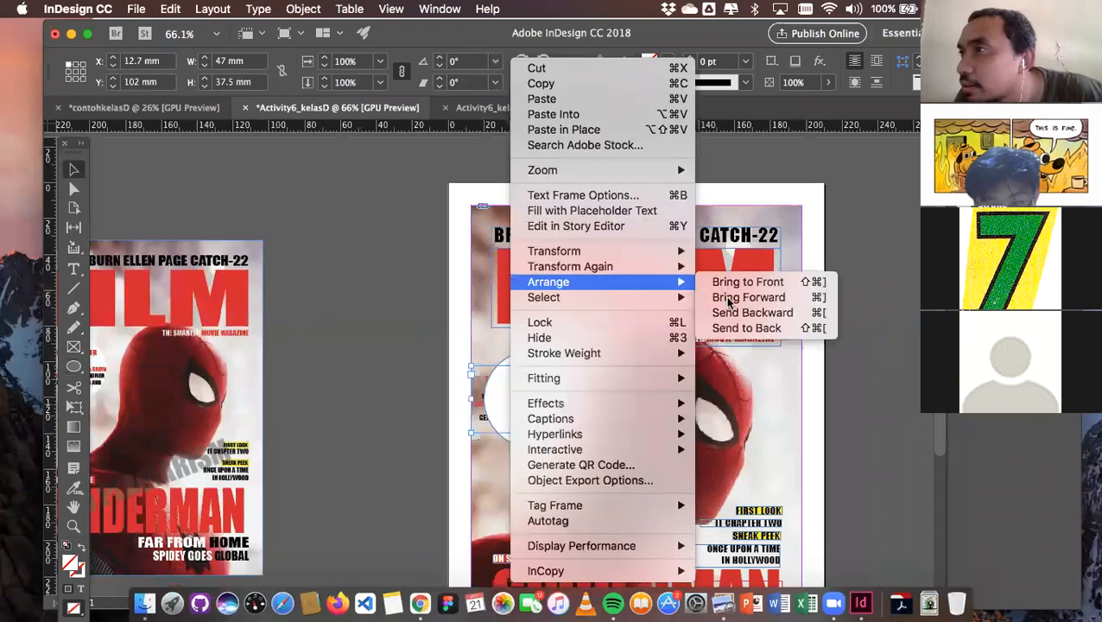
left_click(752, 312)
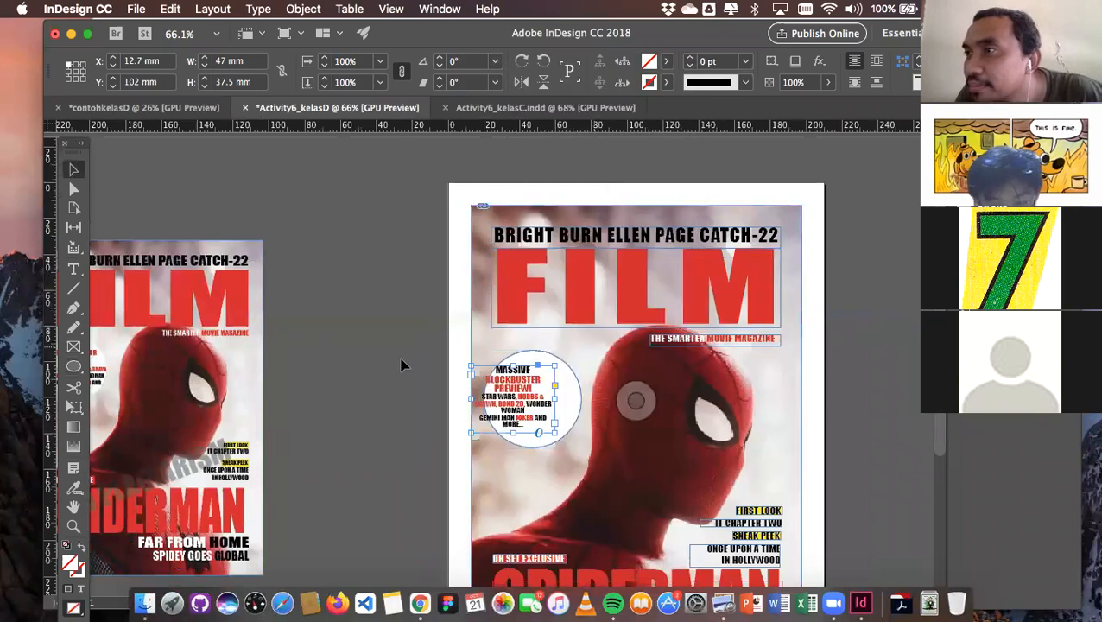
left_click(401, 363)
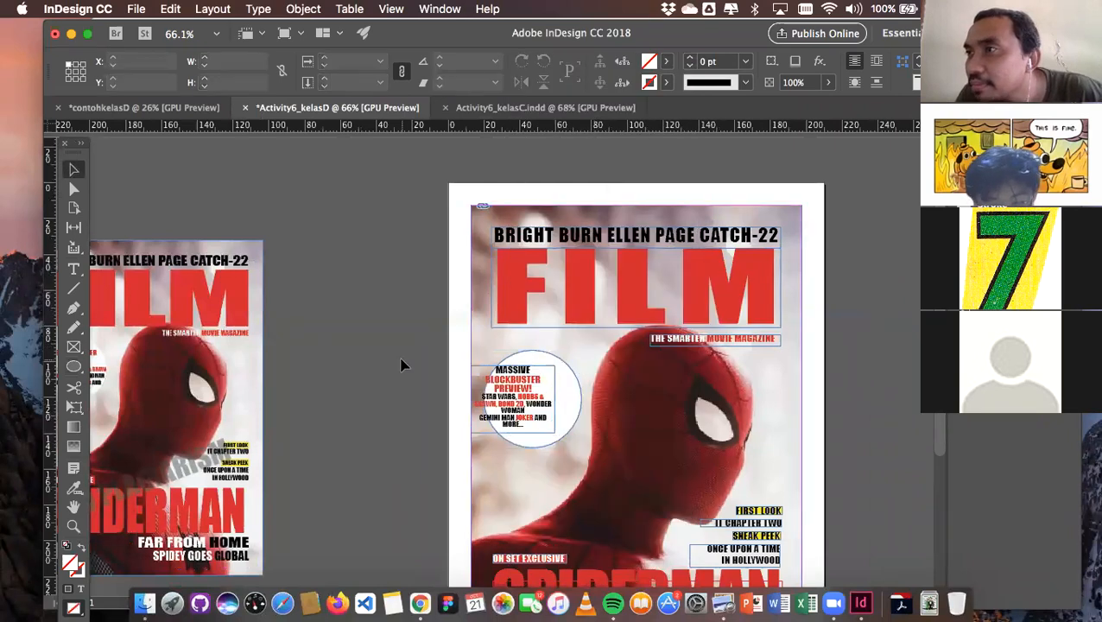
Center the MASSIVE BLOCKBUSTER PREVIEW! text within the white circle, at about X 23.8 mm, Y 103.8 mm
scroll(585, 406, "up", 4)
left_click(607, 406)
left_click_drag(607, 408, 613, 409)
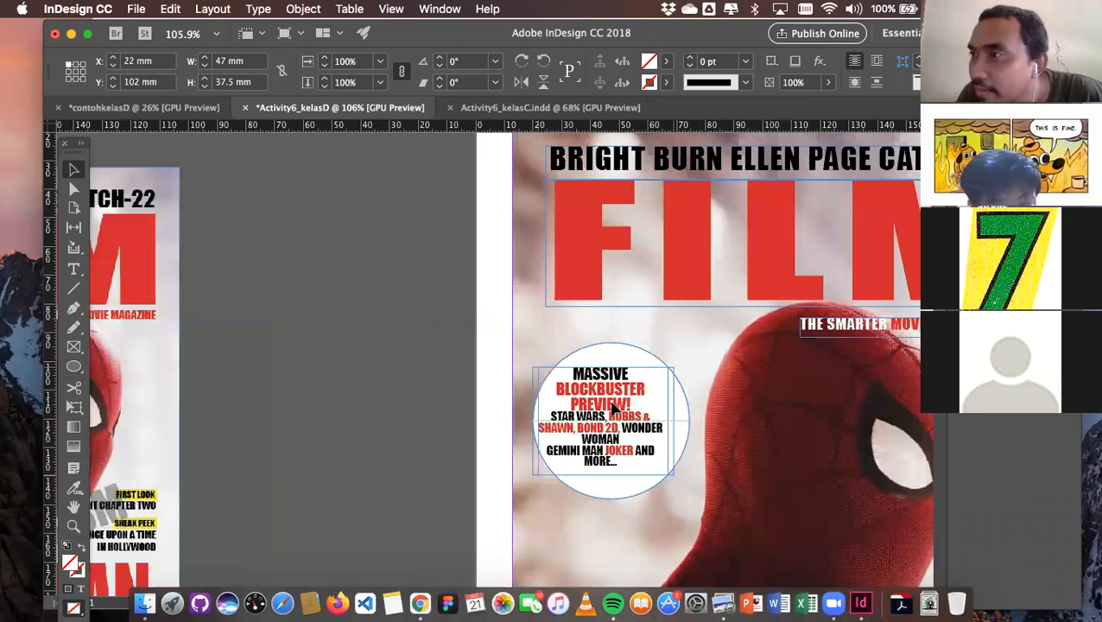
key("Right")
key("Right")
key("Right")
key("Right")
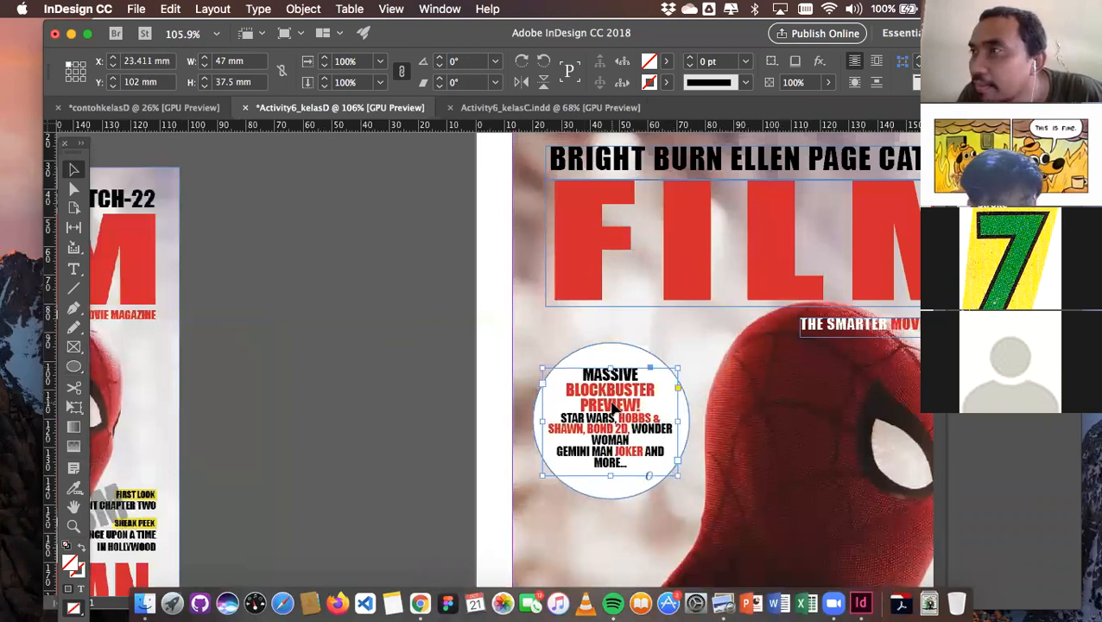
key("Down")
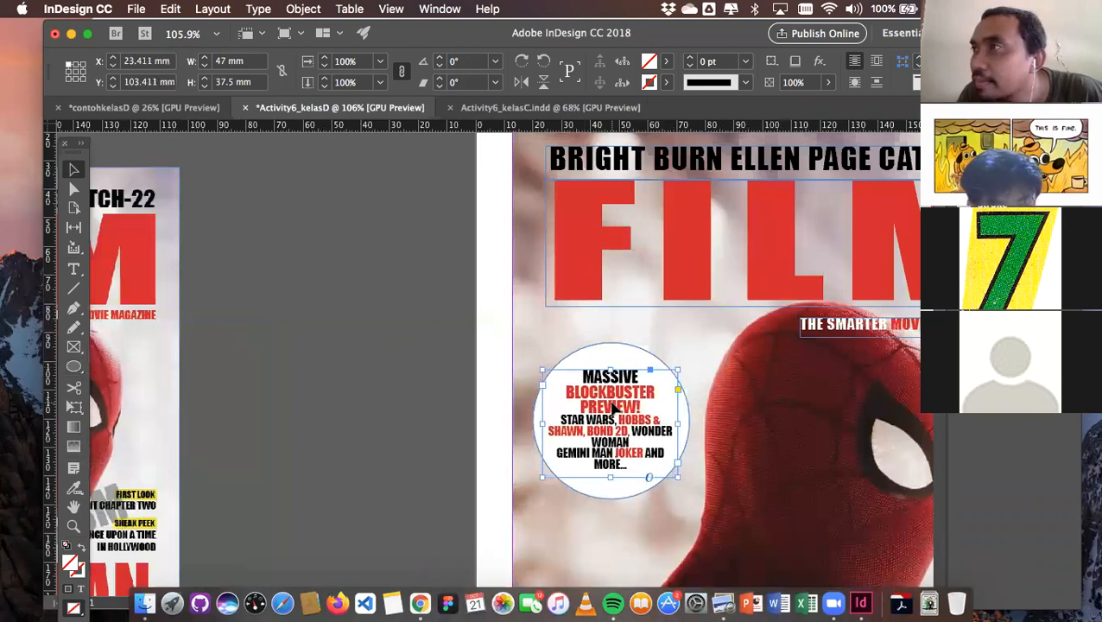
left_click(375, 348)
Turn on Overprint Preview for the Activity6_kelasD cover
key("super+0")
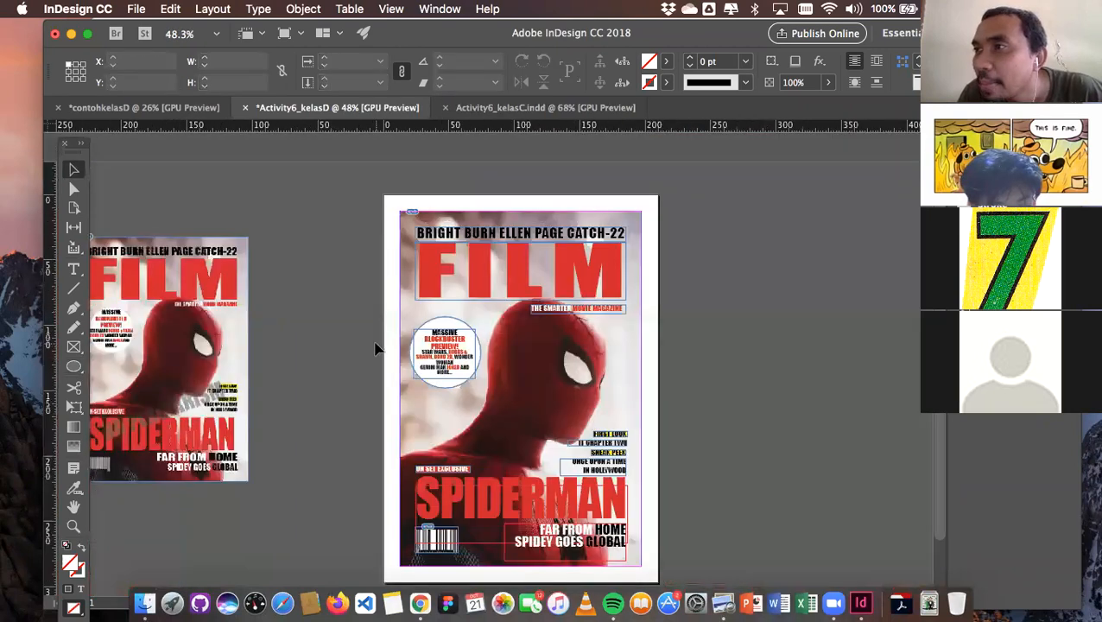
scroll(728, 380, "down", 2)
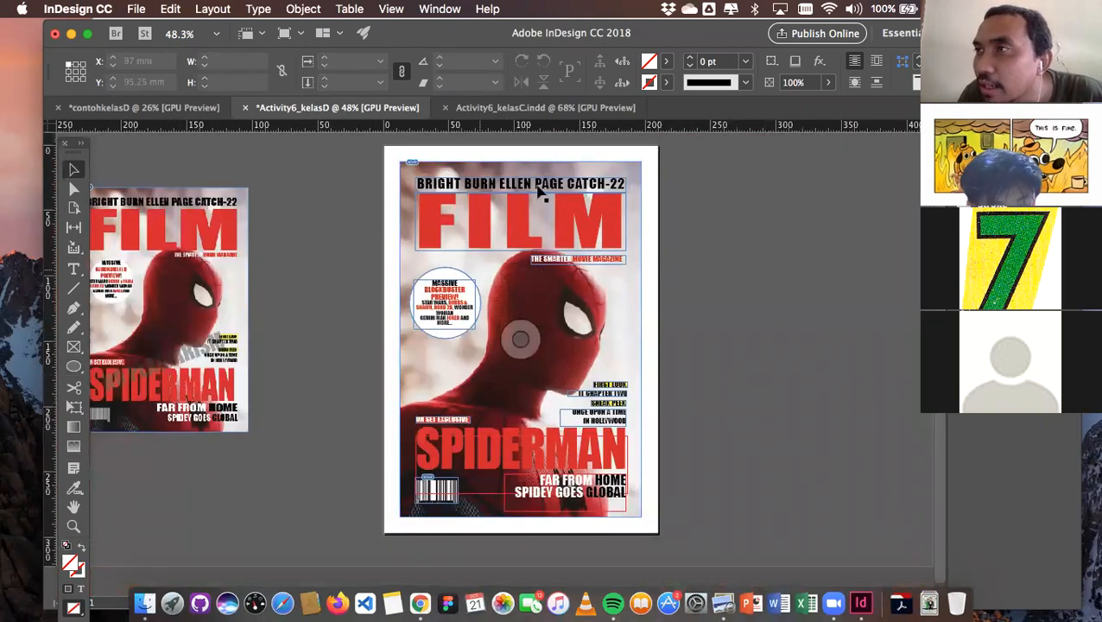
left_click(439, 10)
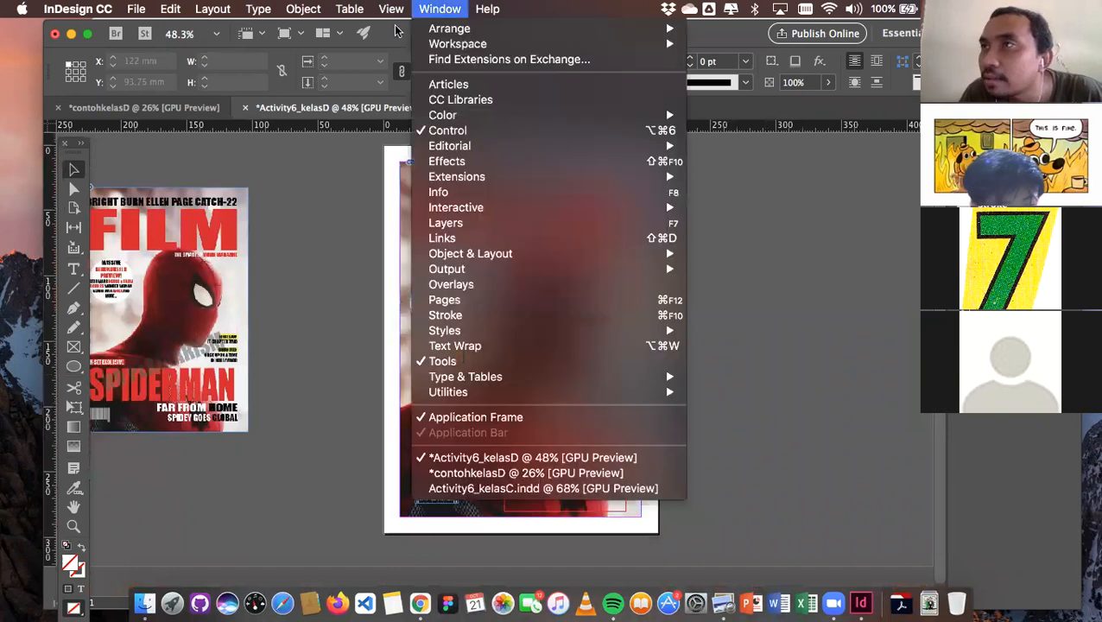
left_click(408, 43)
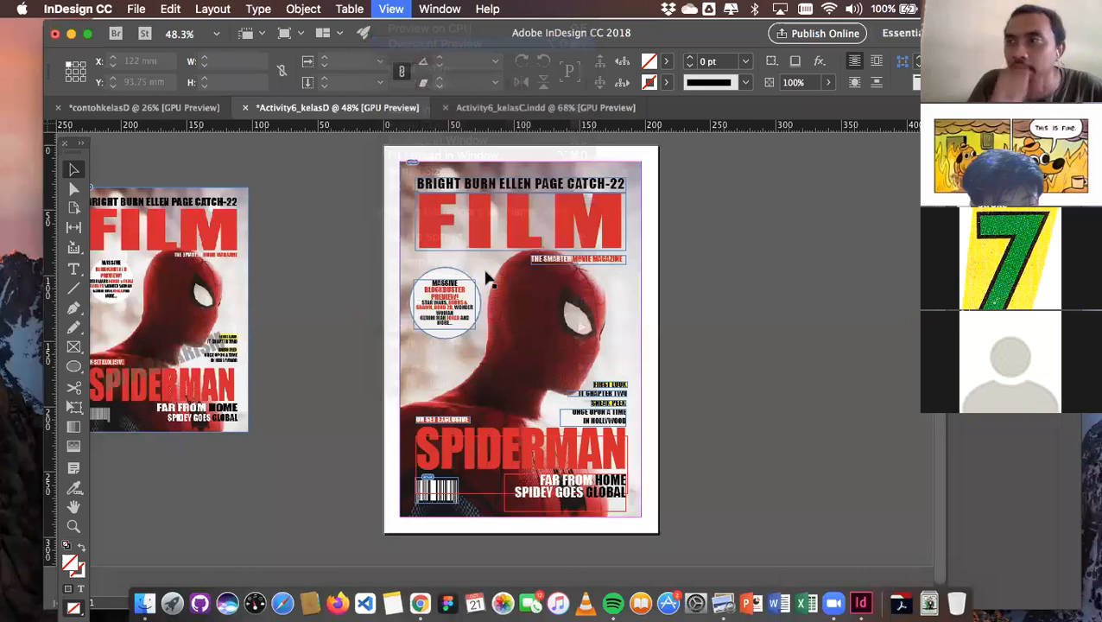
Align the BRIGHT BURN ELLEN PAGE CATCH-22 headline with FILM using tracking 20, horizontal scale 101% and frame position X 23.981 mm
scroll(541, 296, "up", 3)
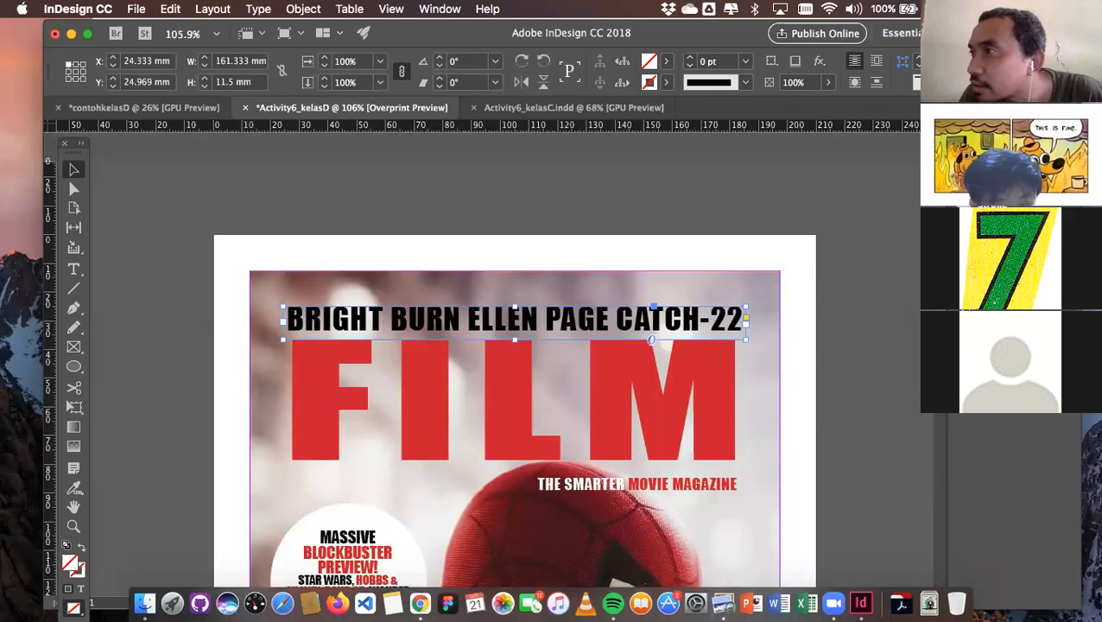
key("super+t")
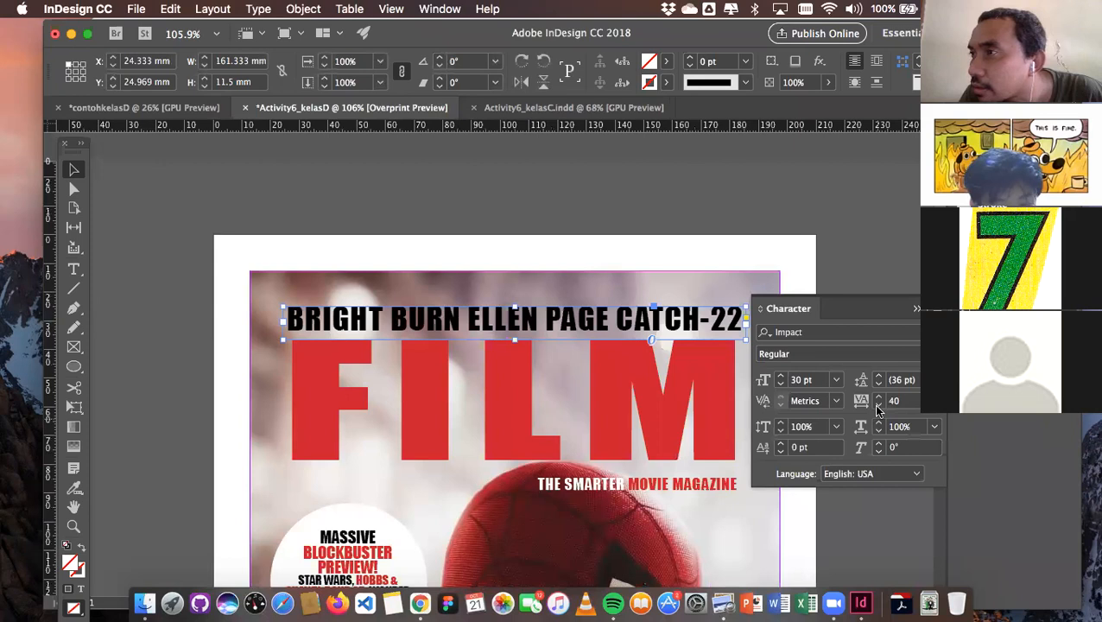
left_click(879, 406)
left_click(878, 406)
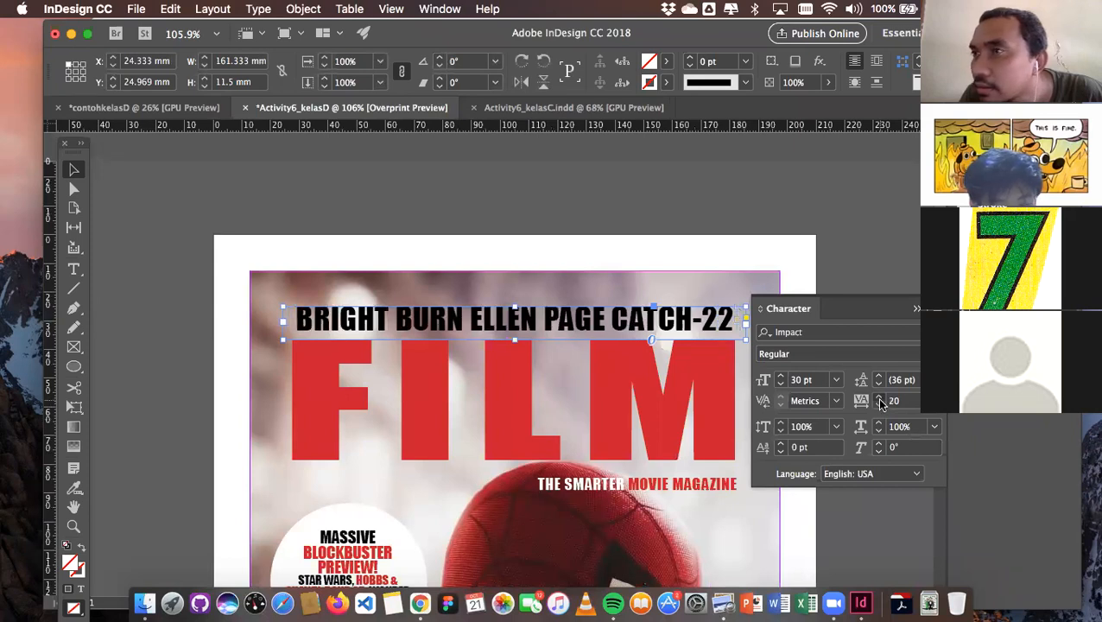
left_click(879, 397)
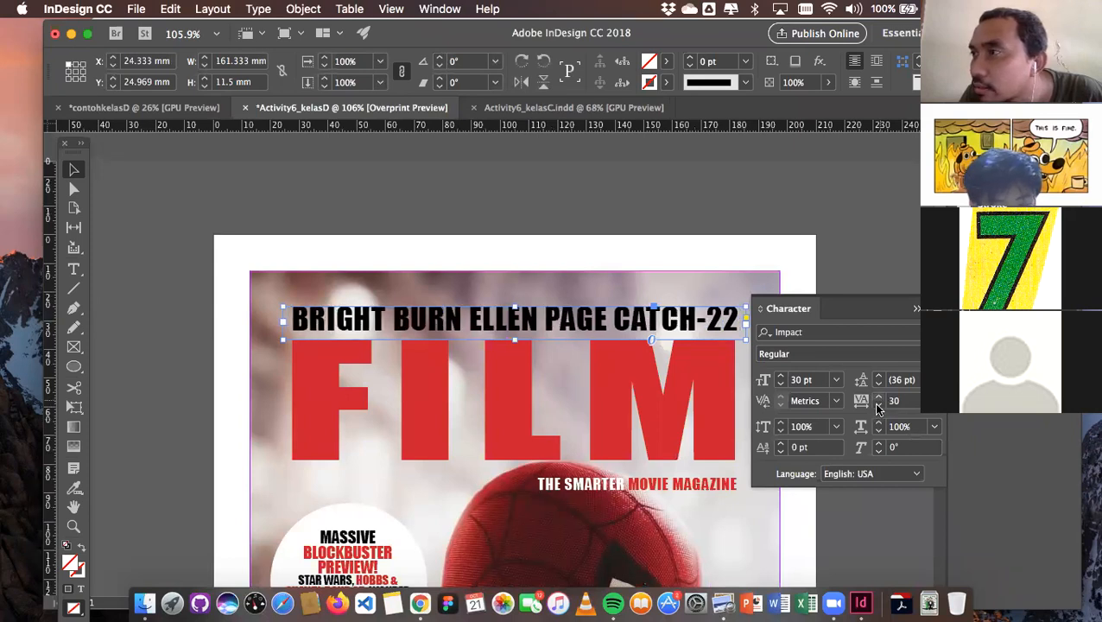
left_click(878, 405)
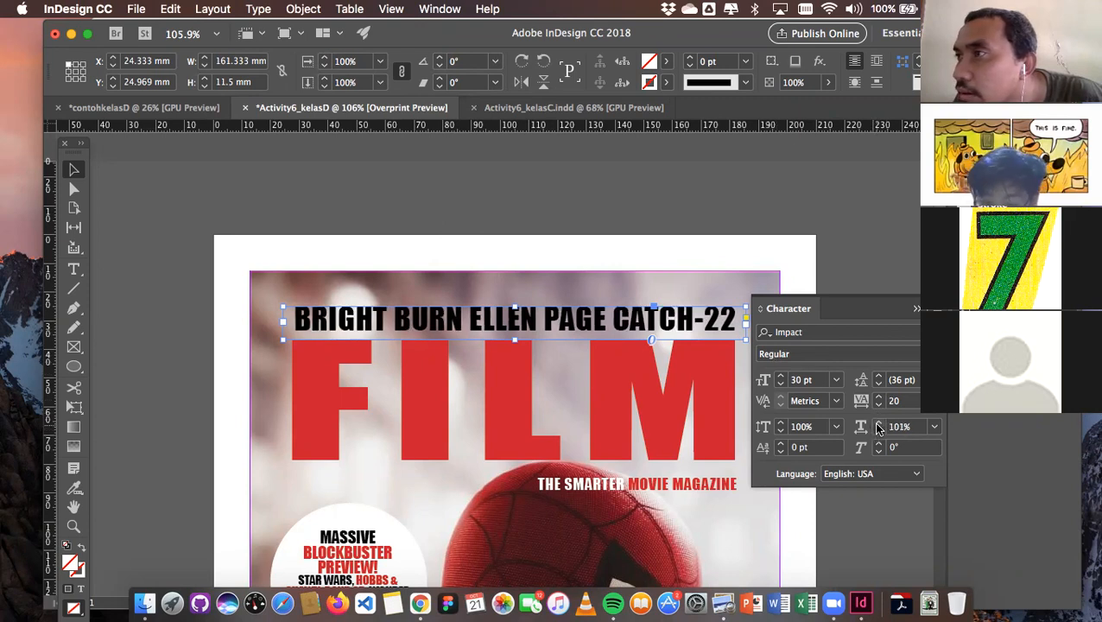
key("Left")
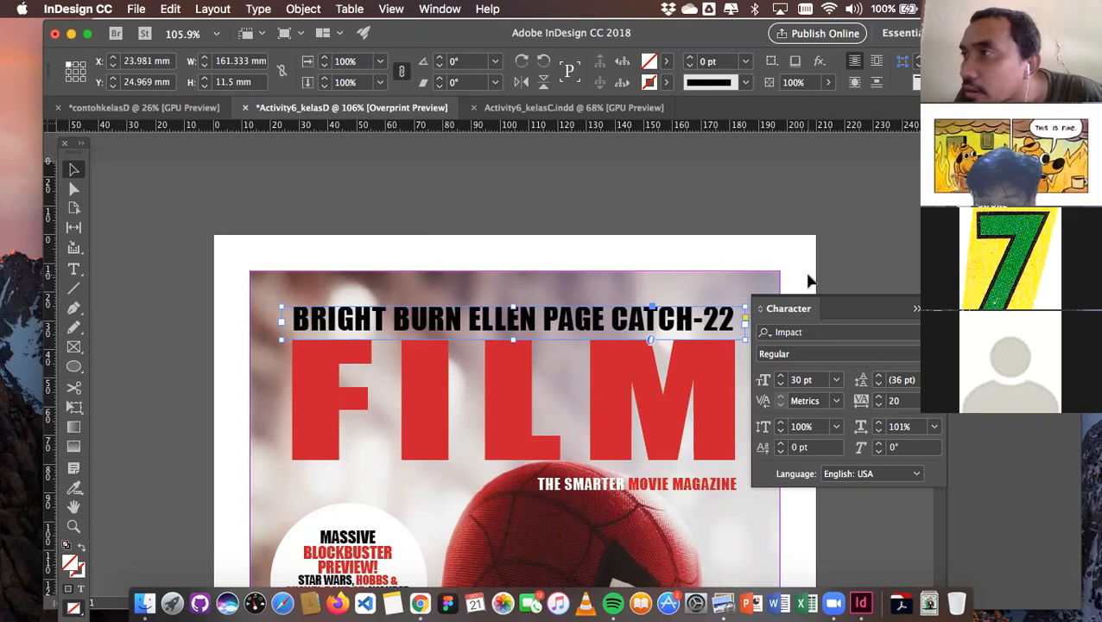
left_click(628, 266)
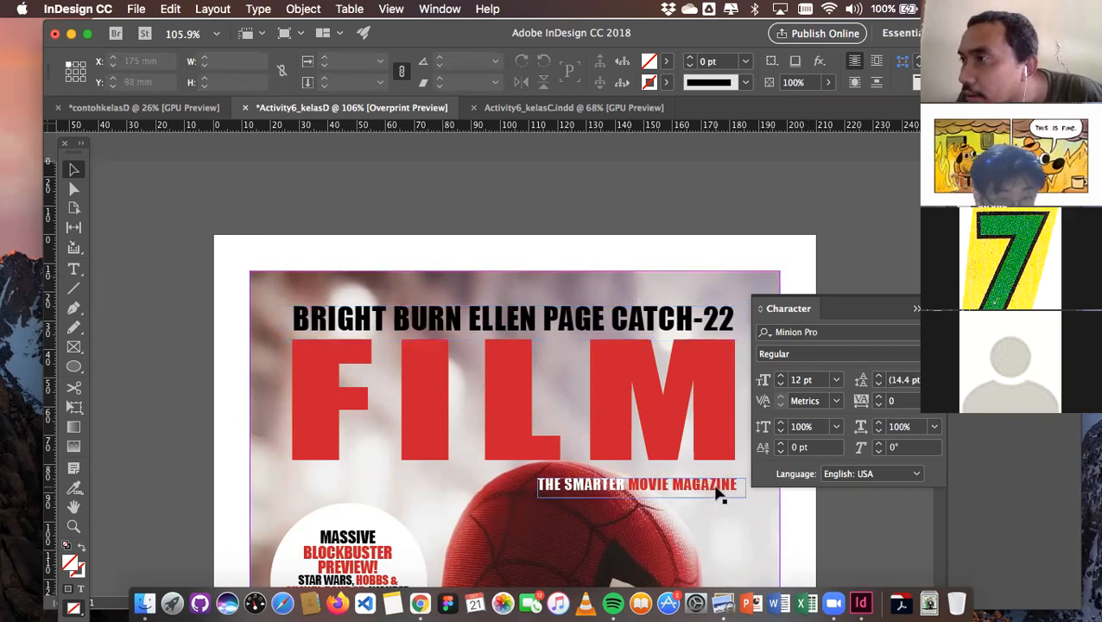
Nudge the IT CHAPTER TWO line left to X 140.153 mm and shift the FIRST LOOK label slightly left
scroll(716, 492, "down", 5)
scroll(716, 492, "down", 2)
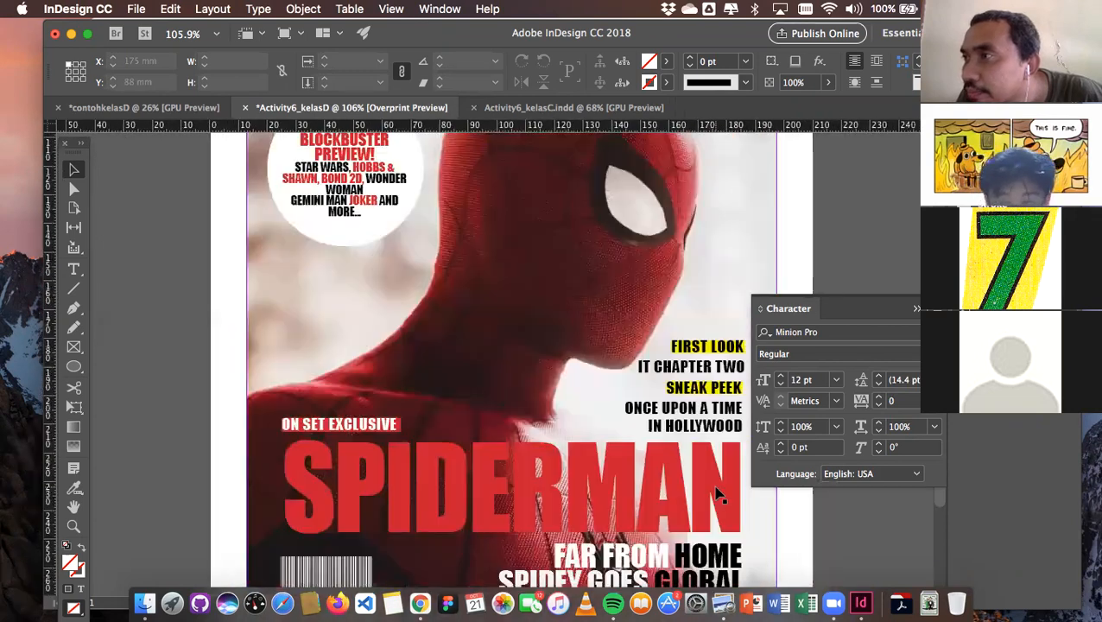
scroll(716, 492, "right", 1)
left_click(702, 374)
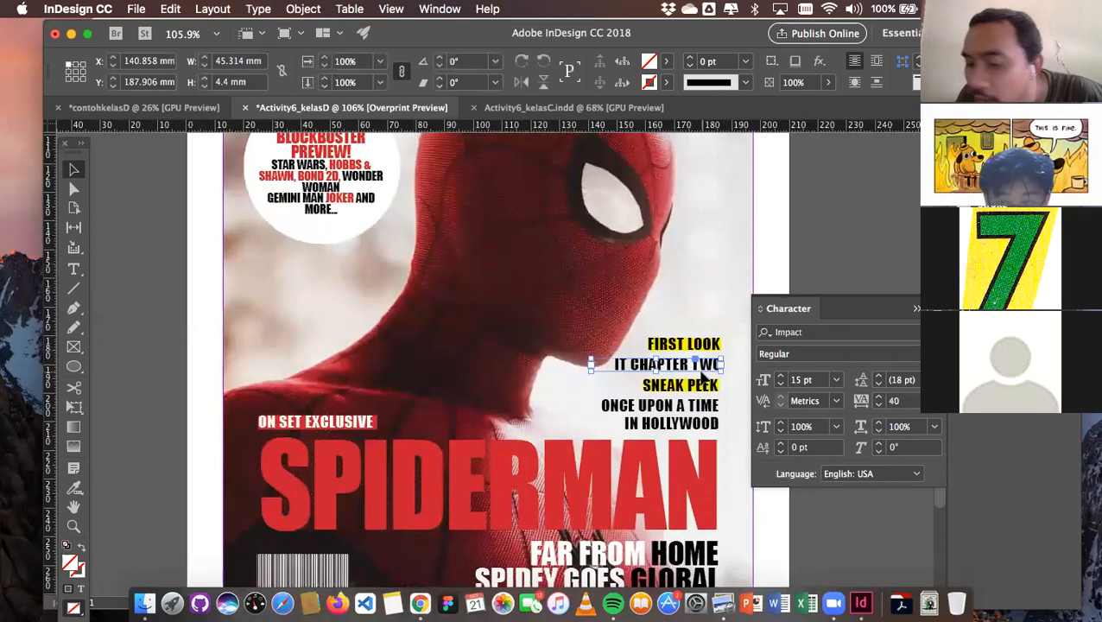
key("Left")
key("Left")
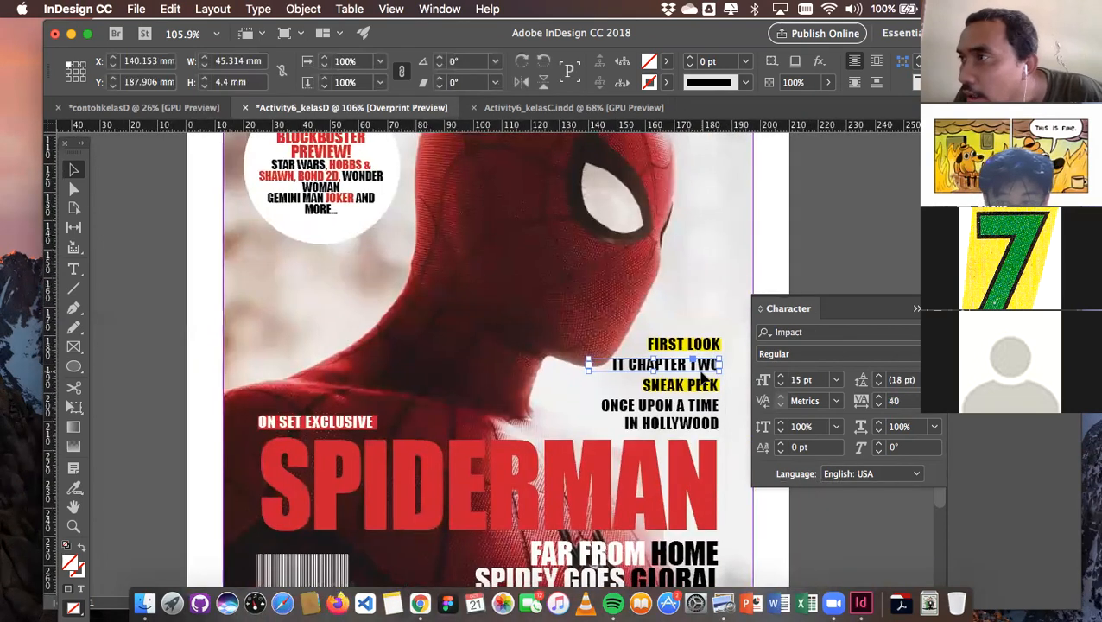
left_click(701, 344)
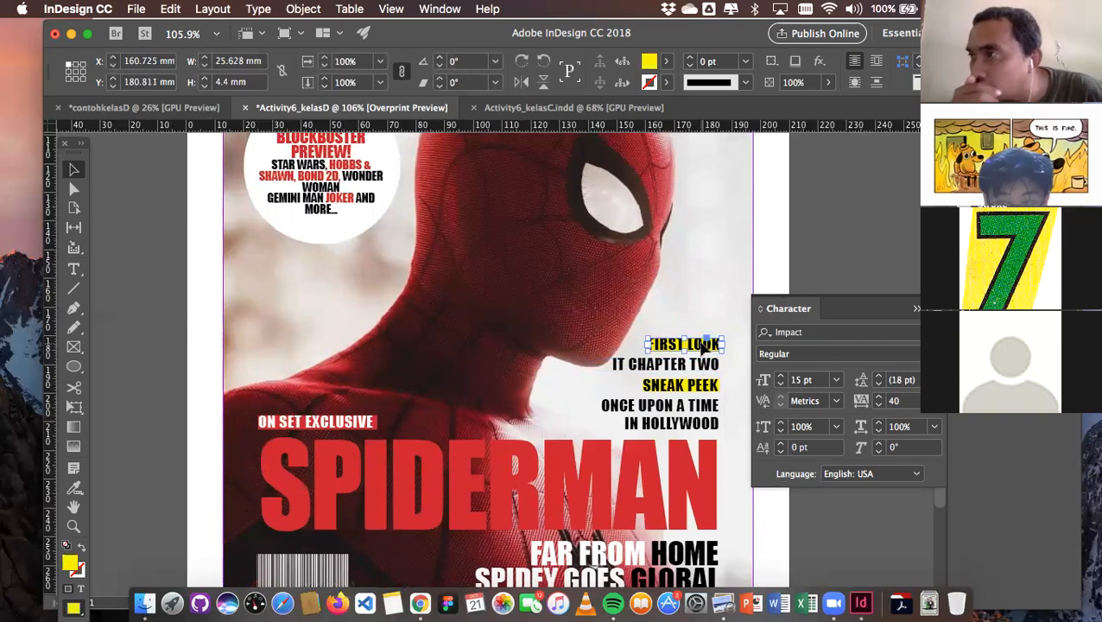
left_click(722, 302)
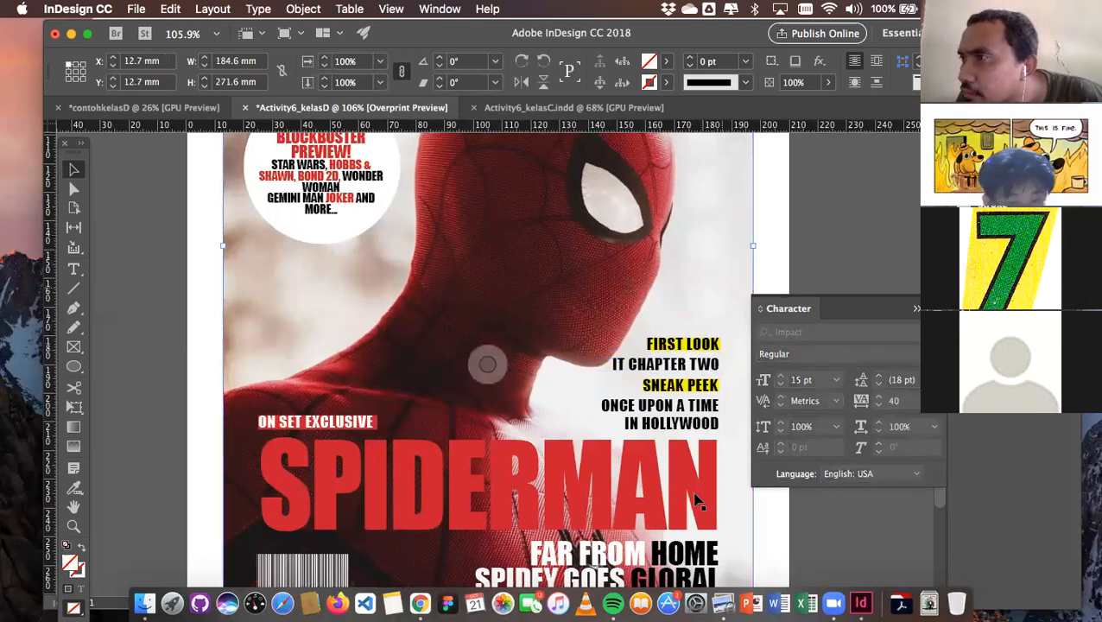
Check the placement of the FAR FROM HOME, ON SET EXCLUSIVE and MASSIVE BLOCKBUSTER PREVIEW! text frames on the cover
left_click(691, 546)
scroll(689, 544, "down", 1)
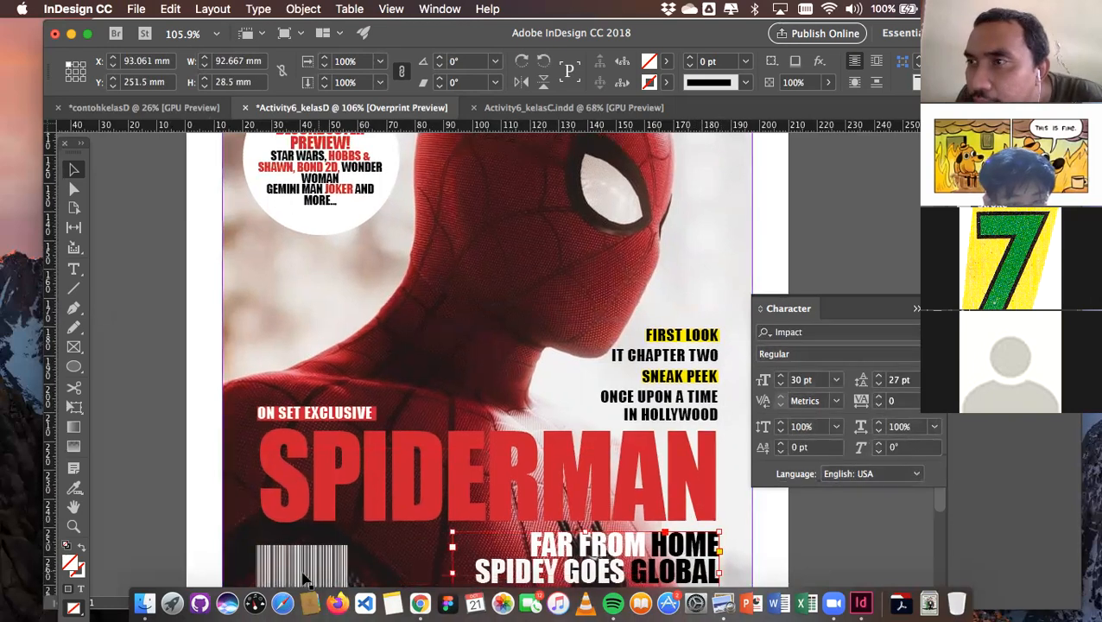
left_click(285, 416)
scroll(290, 425, "up", 10)
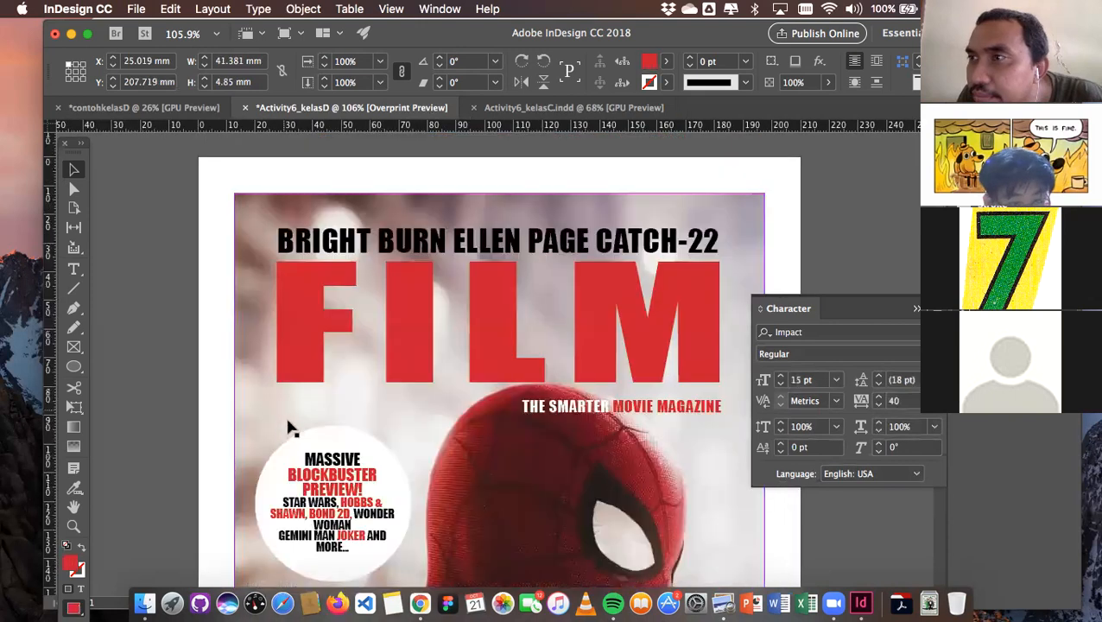
scroll(331, 491, "down", 1)
left_click(331, 490)
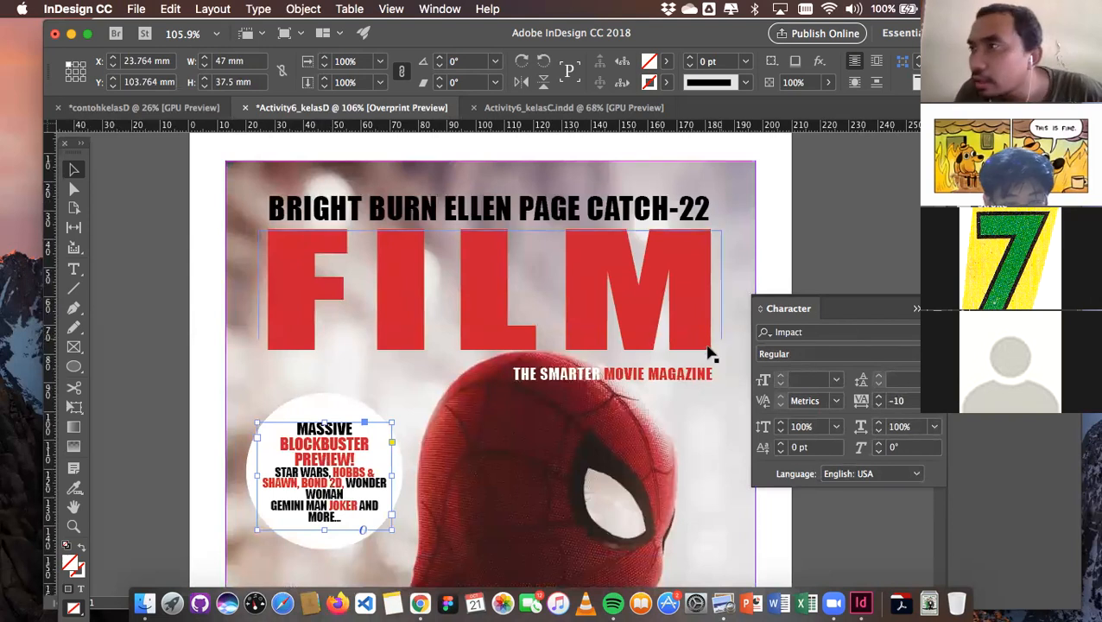
Move THE SMARTER MOVIE MAGAZINE tagline up to Y 82.281 mm, closer beneath the FILM title
left_click(672, 371)
key("Up")
key("Up")
key("Up")
key("Up")
key("Up")
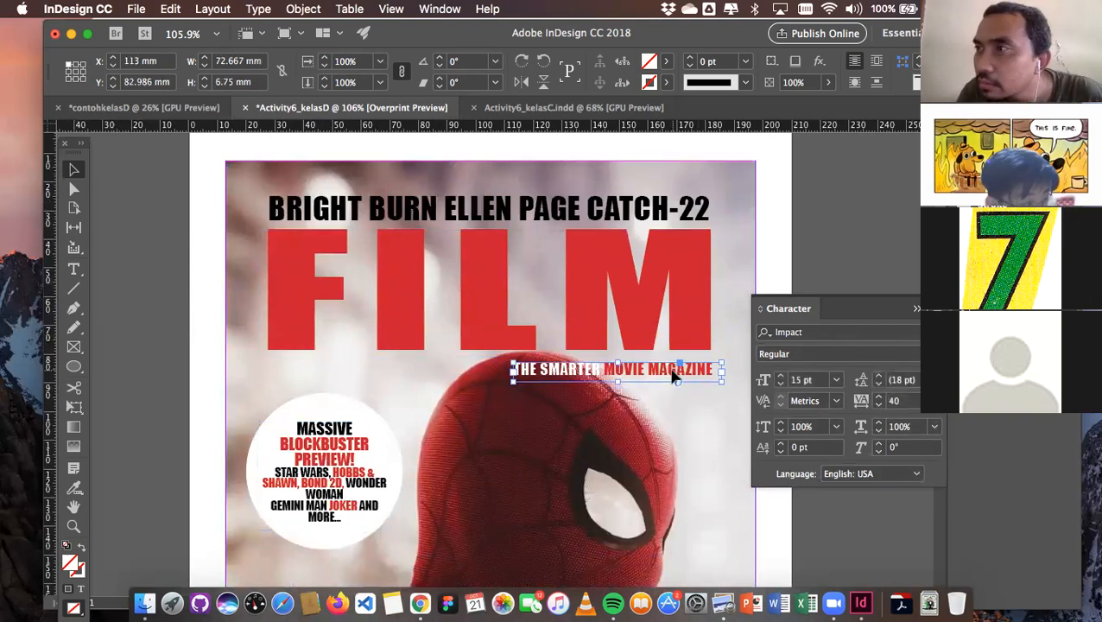
key("Up")
key("Up")
left_click(725, 322)
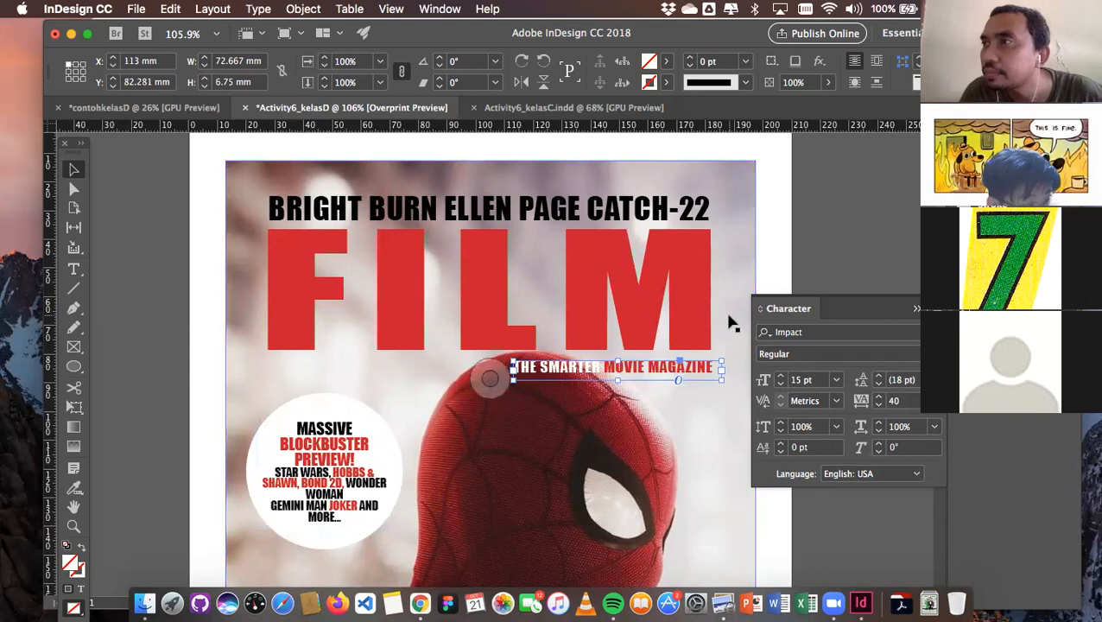
Compare the whole recreated cover with the reference image on the pasteboard
scroll(586, 320, "down", 5)
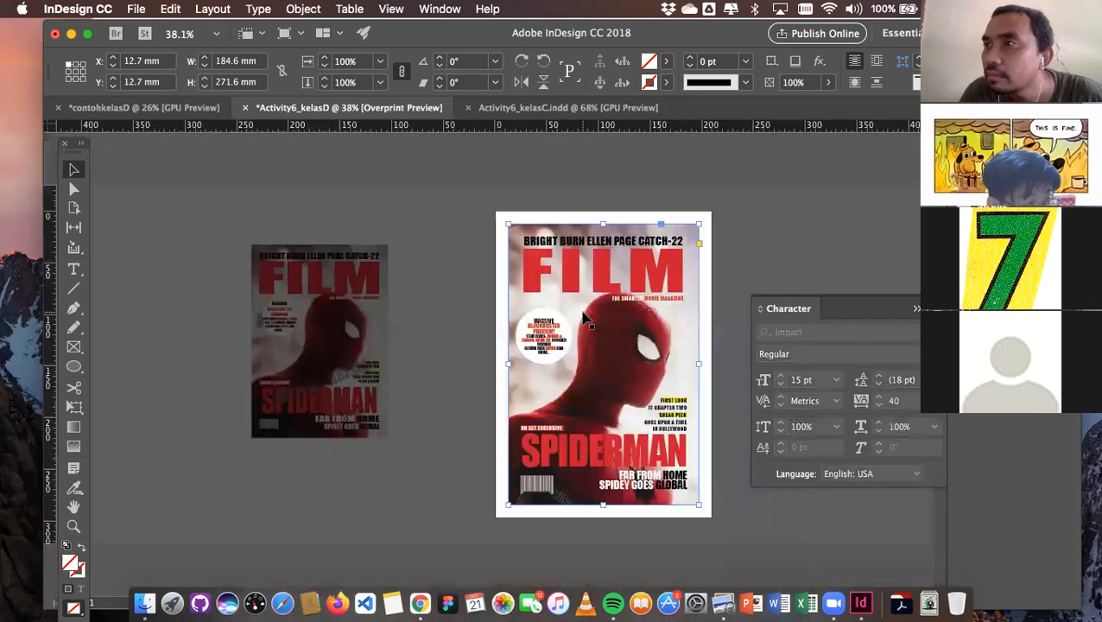
left_click(449, 266)
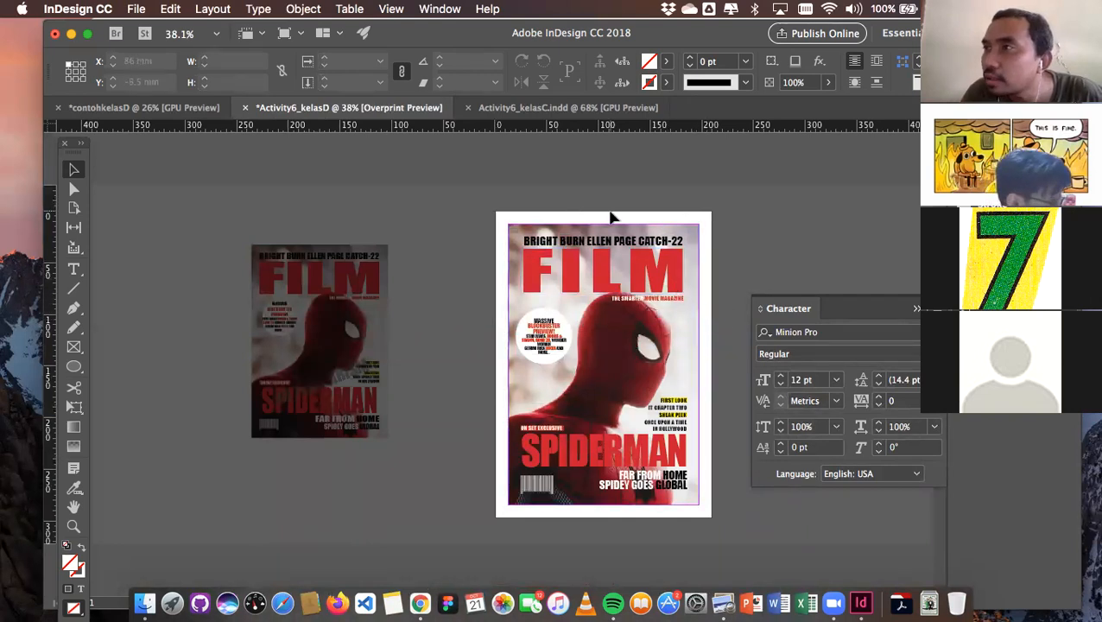
scroll(657, 304, "up", 3)
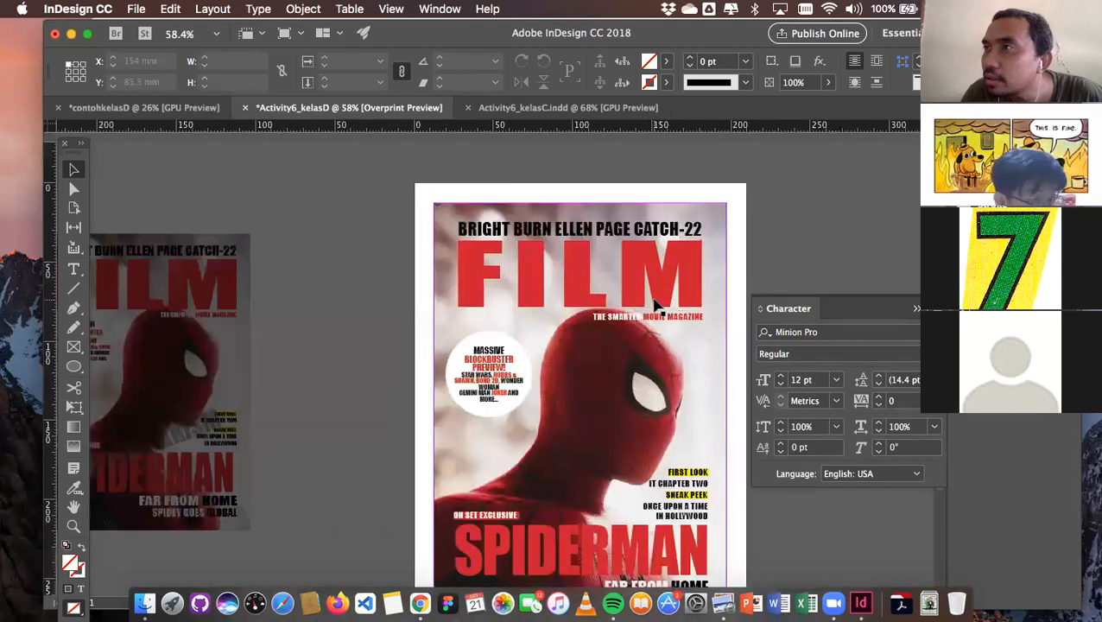
scroll(654, 304, "down", 2)
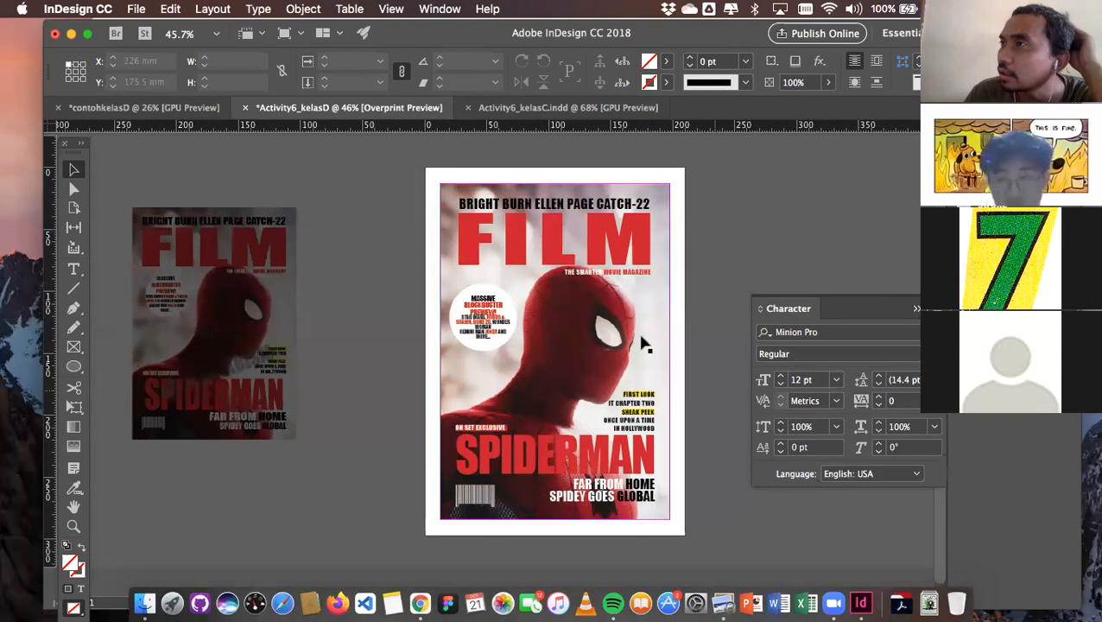
Try to apply an Outer Glow effect to the FILM title
scroll(645, 345, "left", 1)
key("super+t")
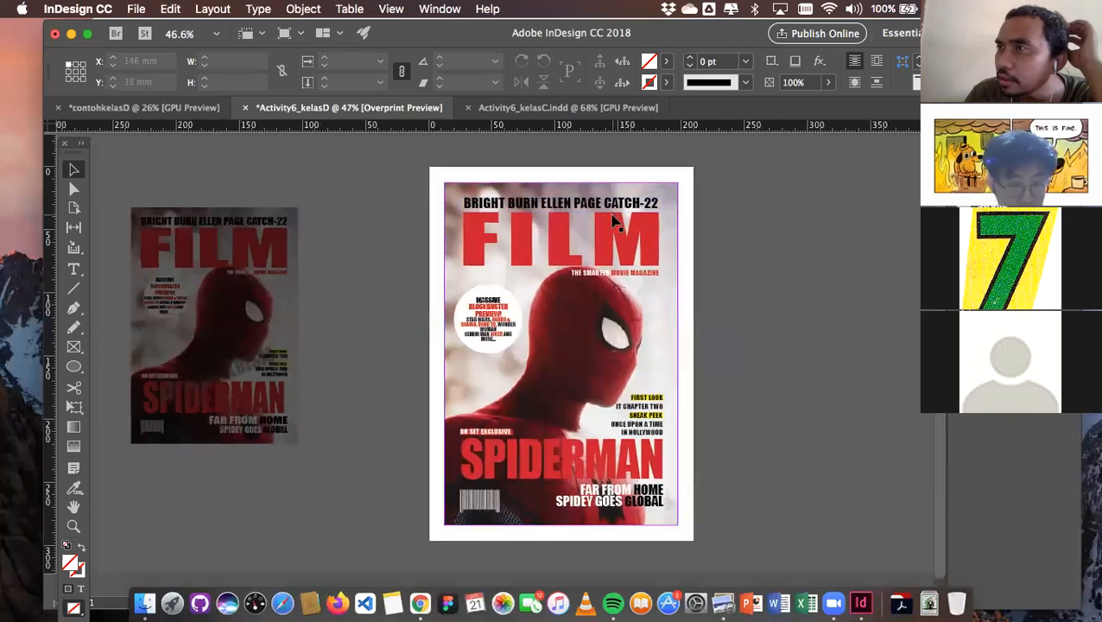
scroll(613, 222, "up", 3)
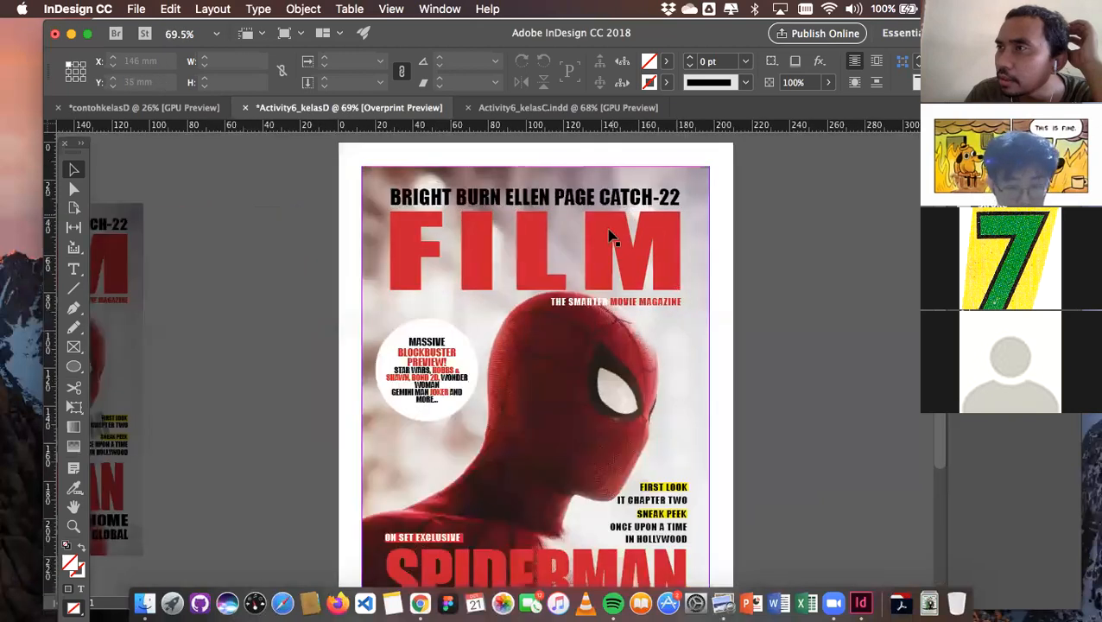
left_click(304, 9)
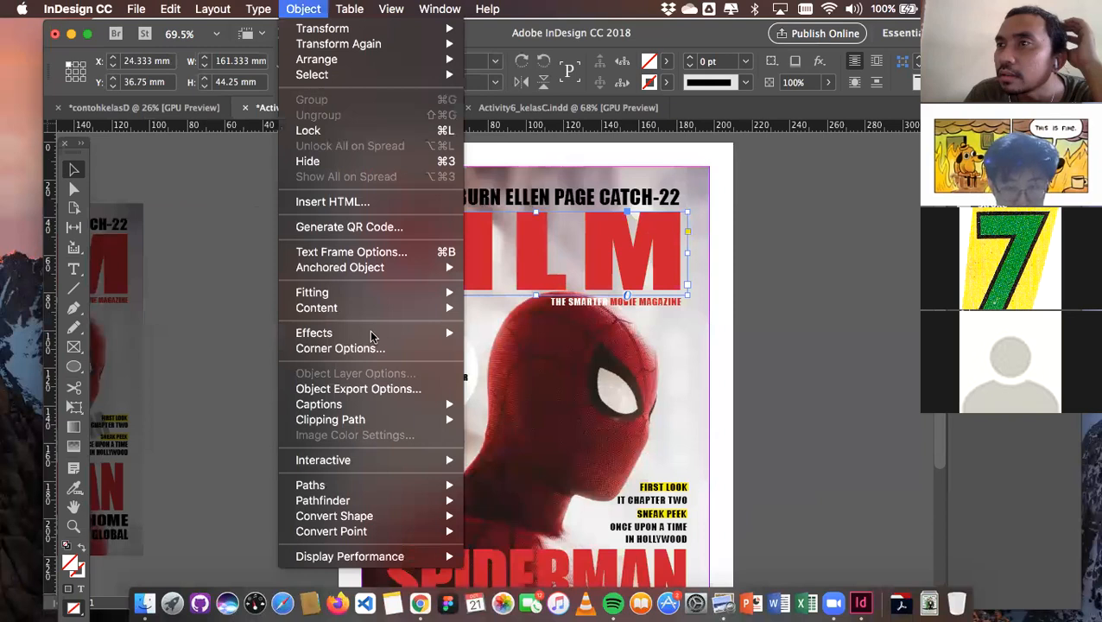
mouse_move(508, 337)
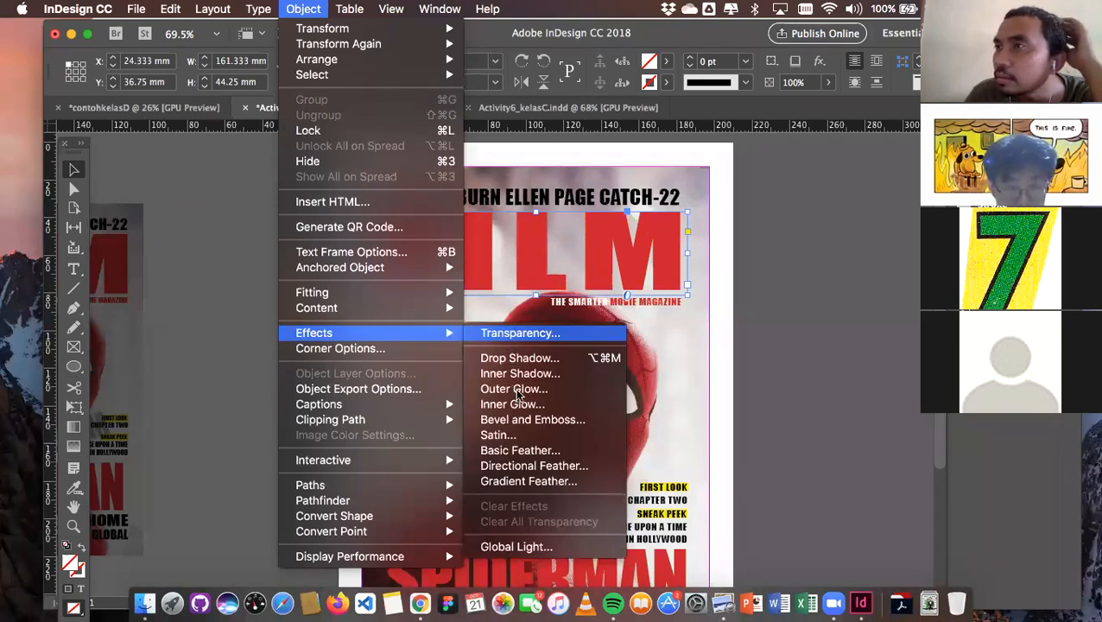
left_click(517, 391)
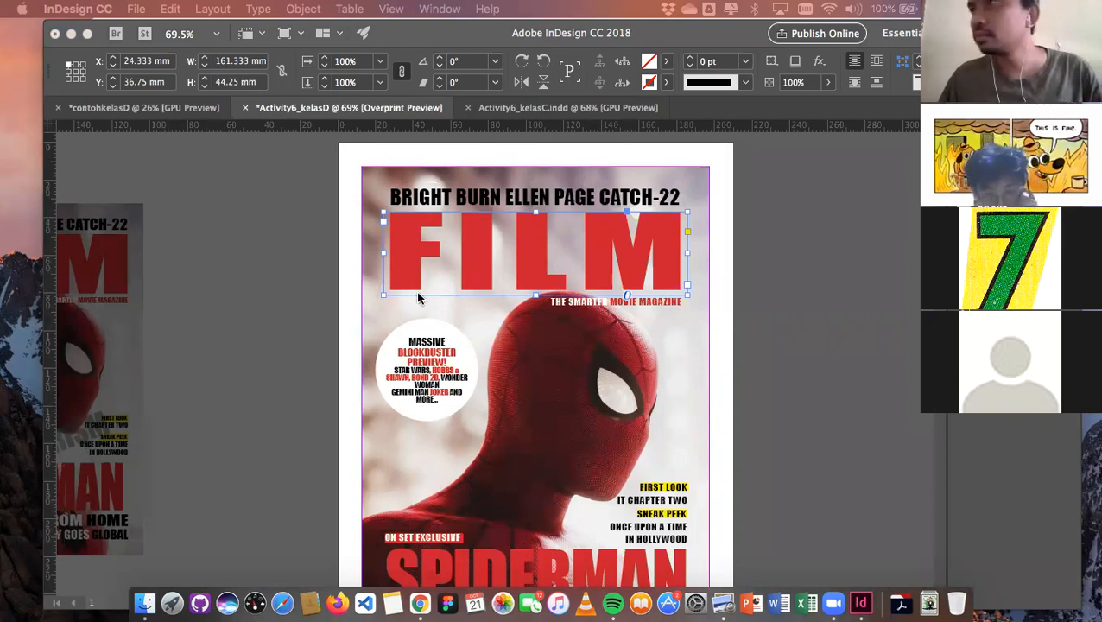
Turn off Overprint Preview for the magazine cover document
left_click(436, 10)
mouse_move(390, 10)
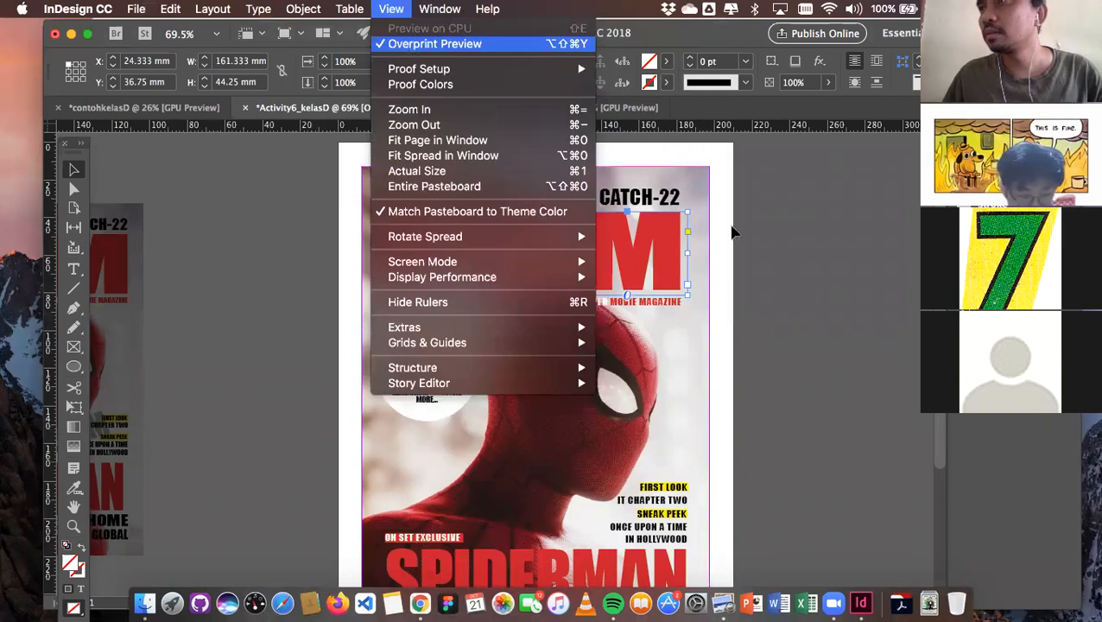
left_click(631, 277)
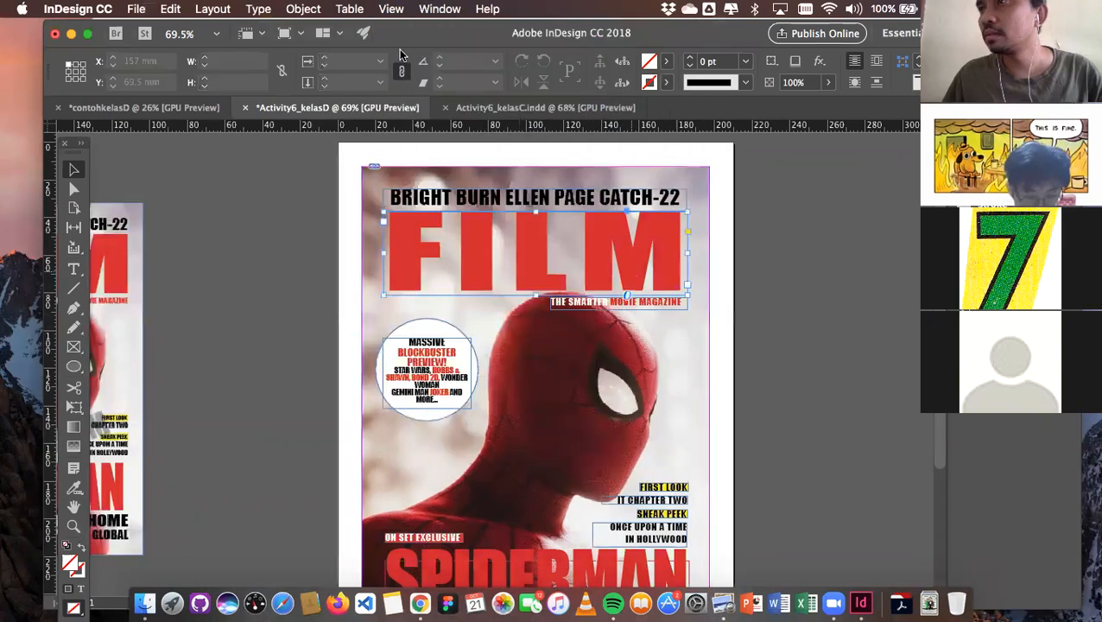
Try an Outer Glow with default settings on the FILM title and inspect the letter edges up close
left_click(309, 14)
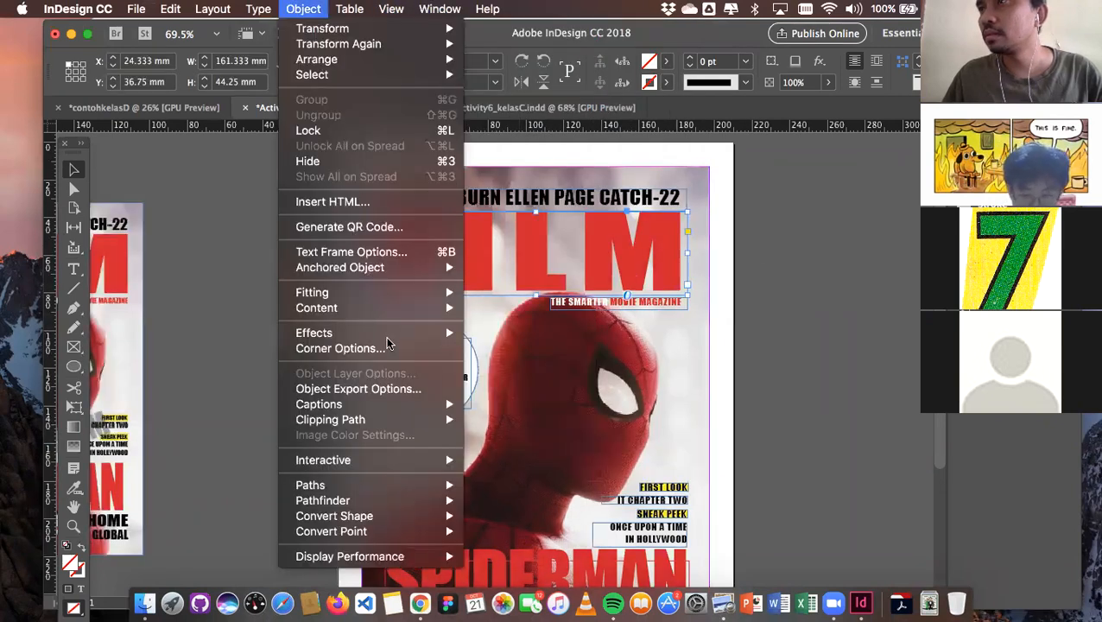
mouse_move(409, 338)
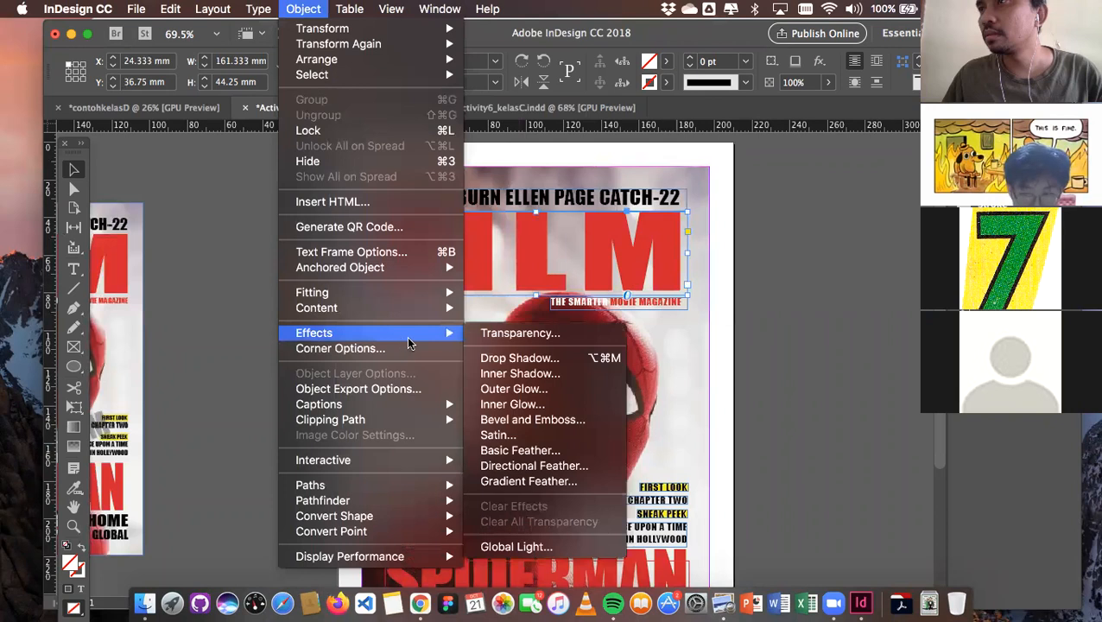
left_click(511, 391)
left_click(769, 466)
scroll(471, 281, "up", 1)
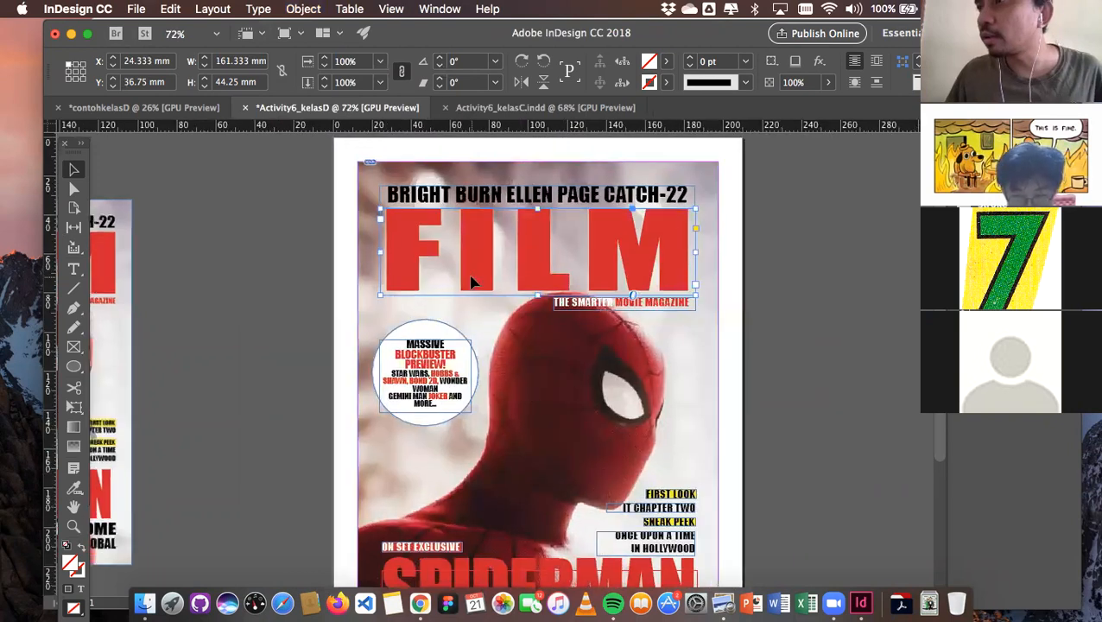
scroll(470, 281, "up", 5)
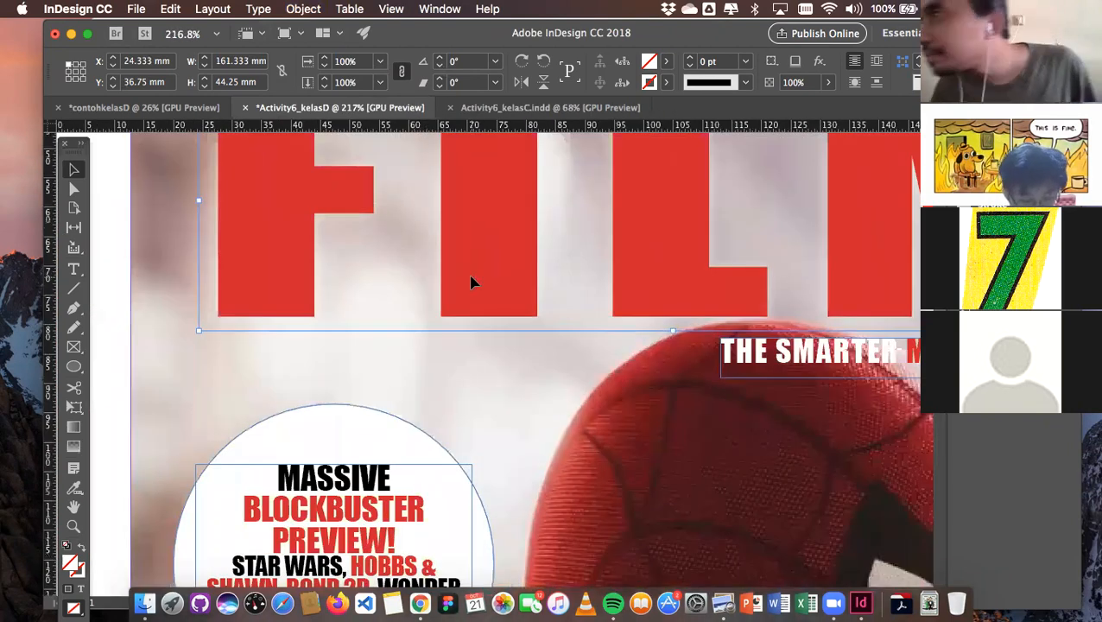
scroll(608, 299, "down", 1)
scroll(890, 278, "down", 10)
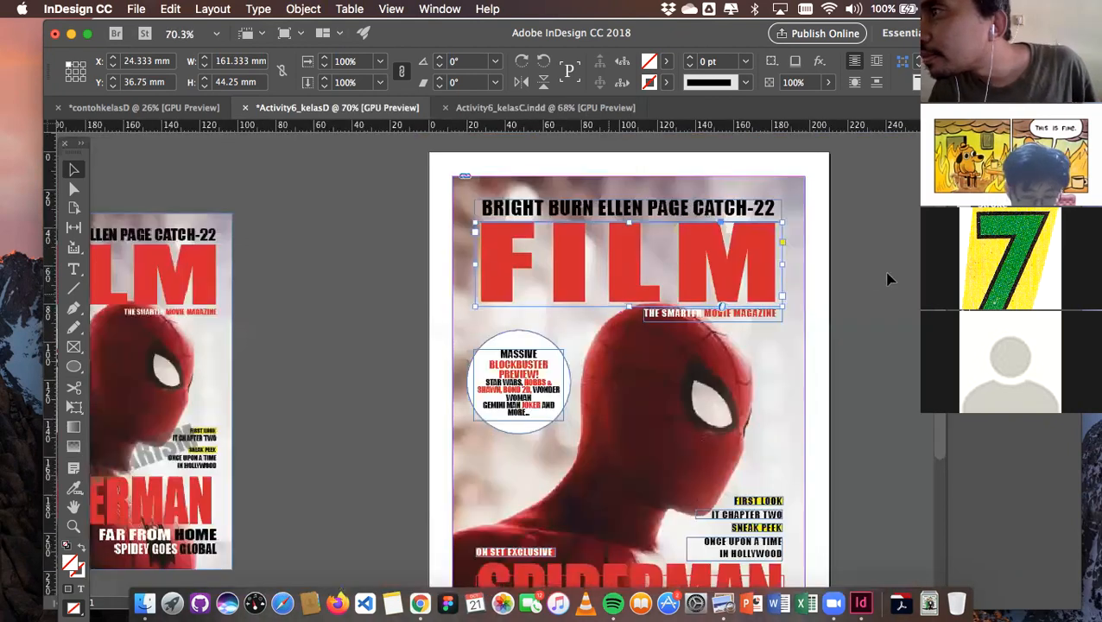
Apply a white Screen-mode Outer Glow with 85% opacity to the FILM title and check the letter edges
left_click(849, 289)
scroll(654, 296, "up", 2)
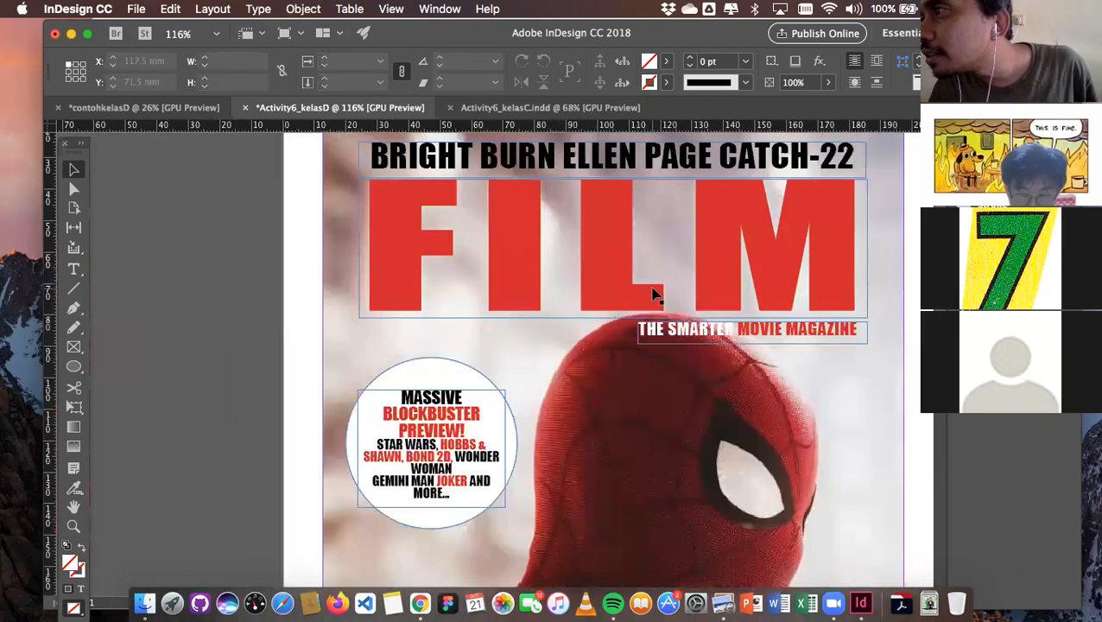
left_click(652, 295)
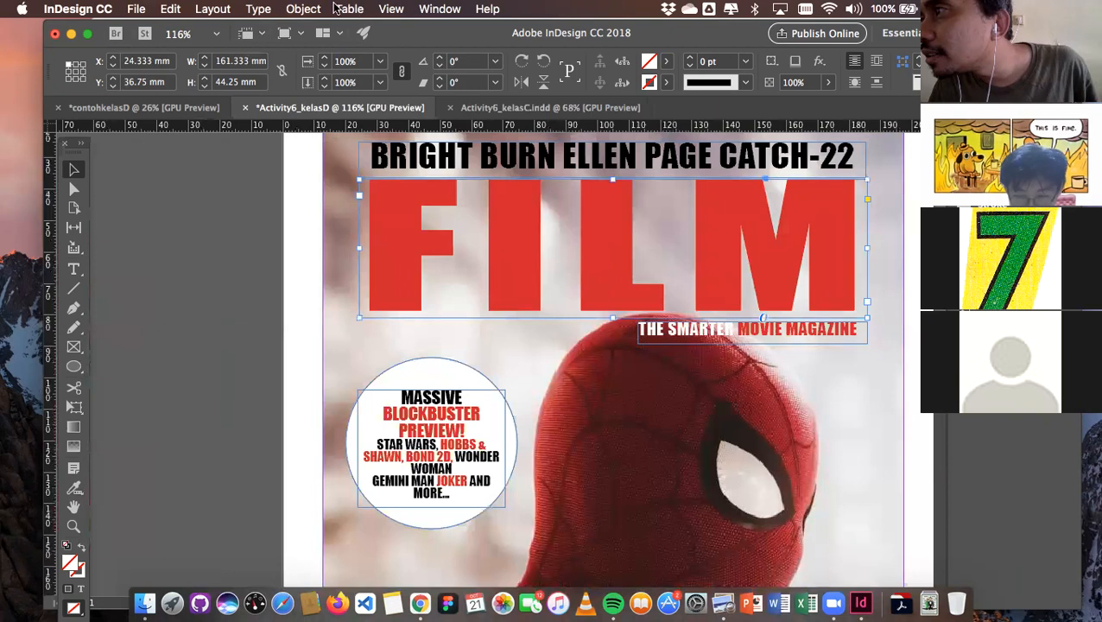
left_click(303, 9)
mouse_move(382, 334)
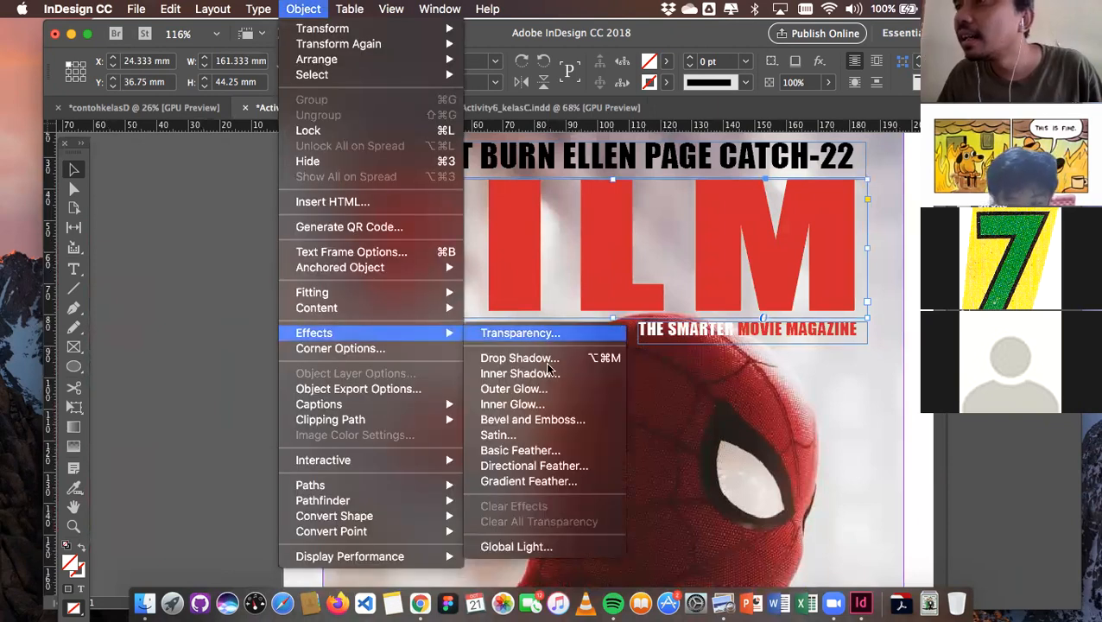
left_click(545, 391)
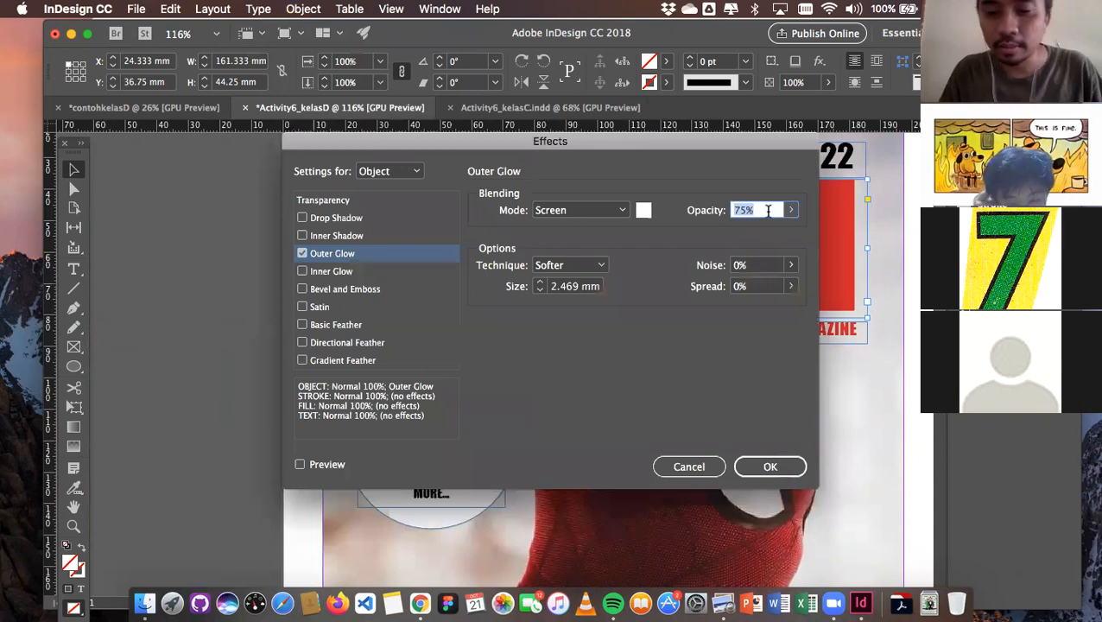
type("85")
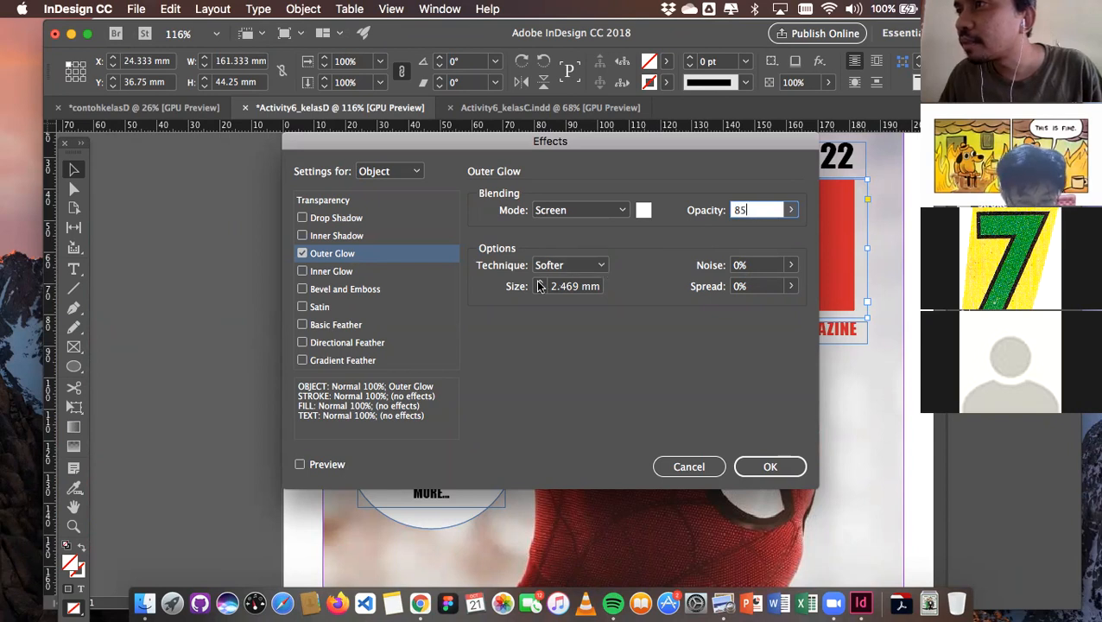
left_click(769, 466)
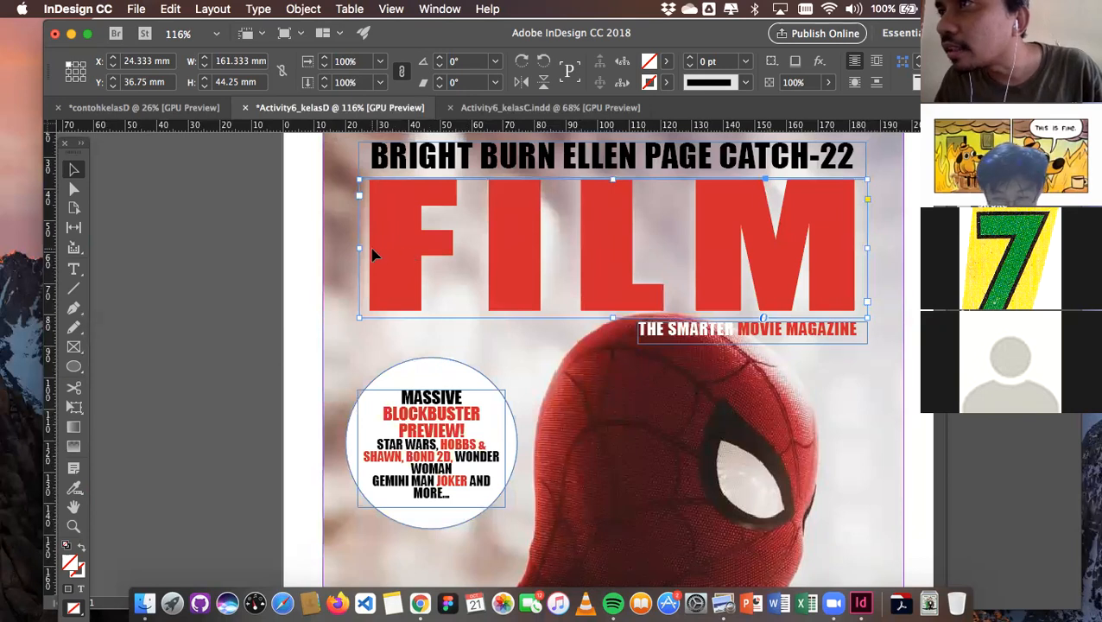
scroll(373, 253, "up", 1)
scroll(373, 254, "up", 3)
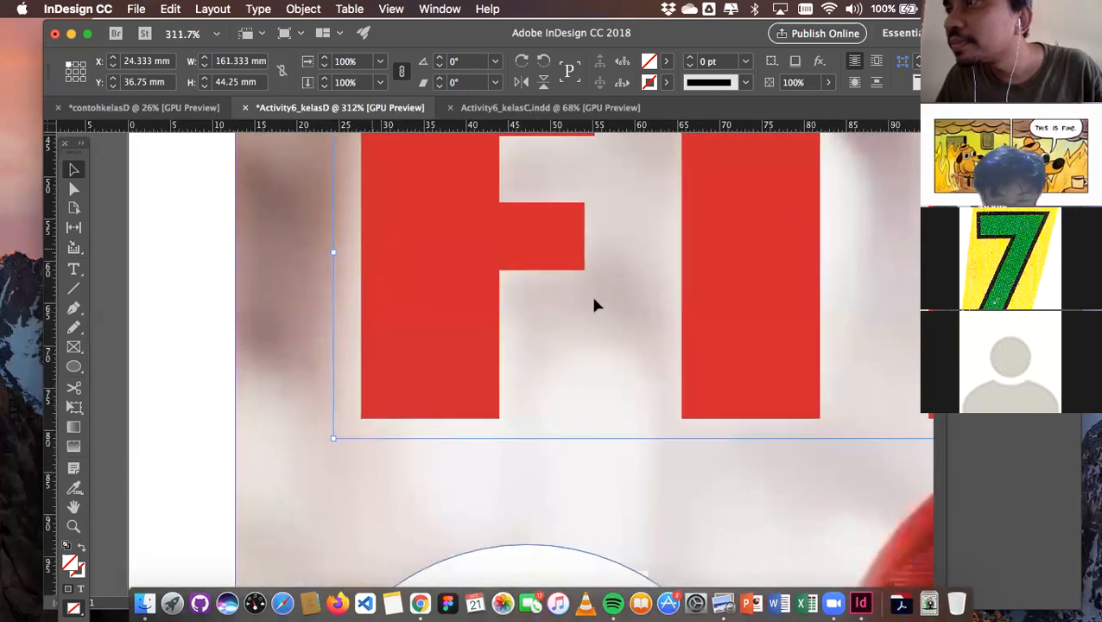
scroll(762, 337, "down", 5)
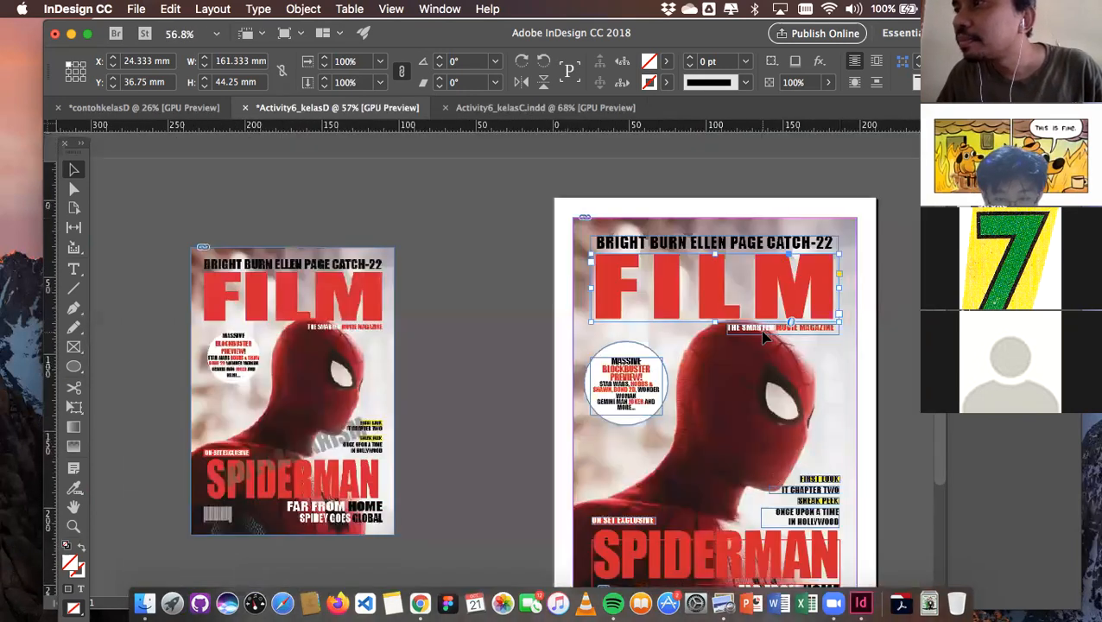
Apply a black Multiply Drop Shadow with 75% opacity and 3.492 mm distance to the SPIDERMAN title
scroll(362, 173, "down", 3)
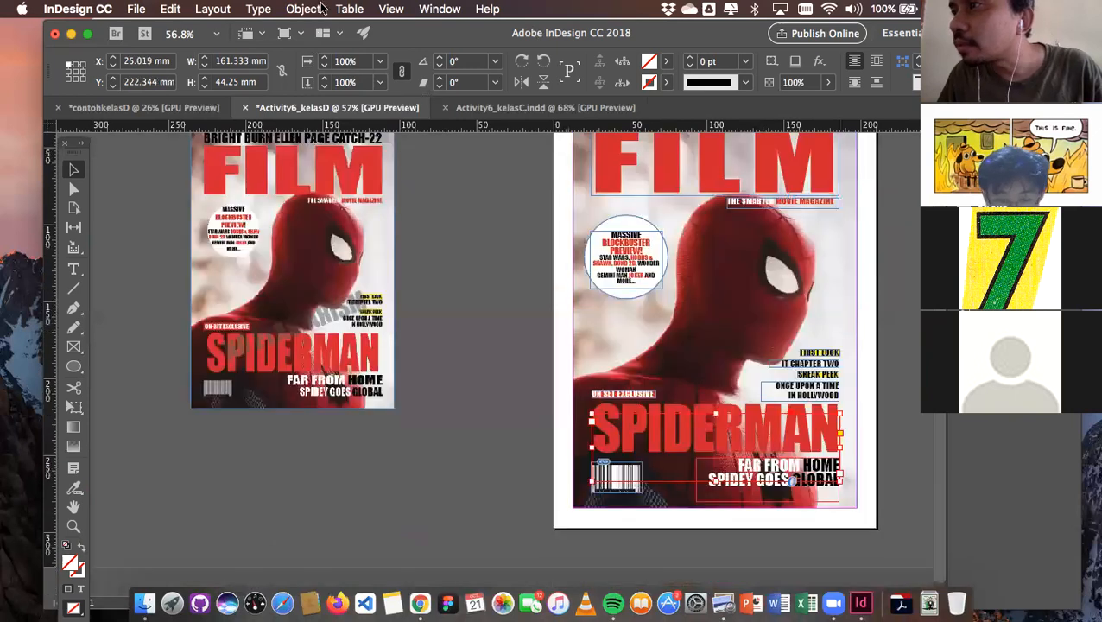
left_click(304, 10)
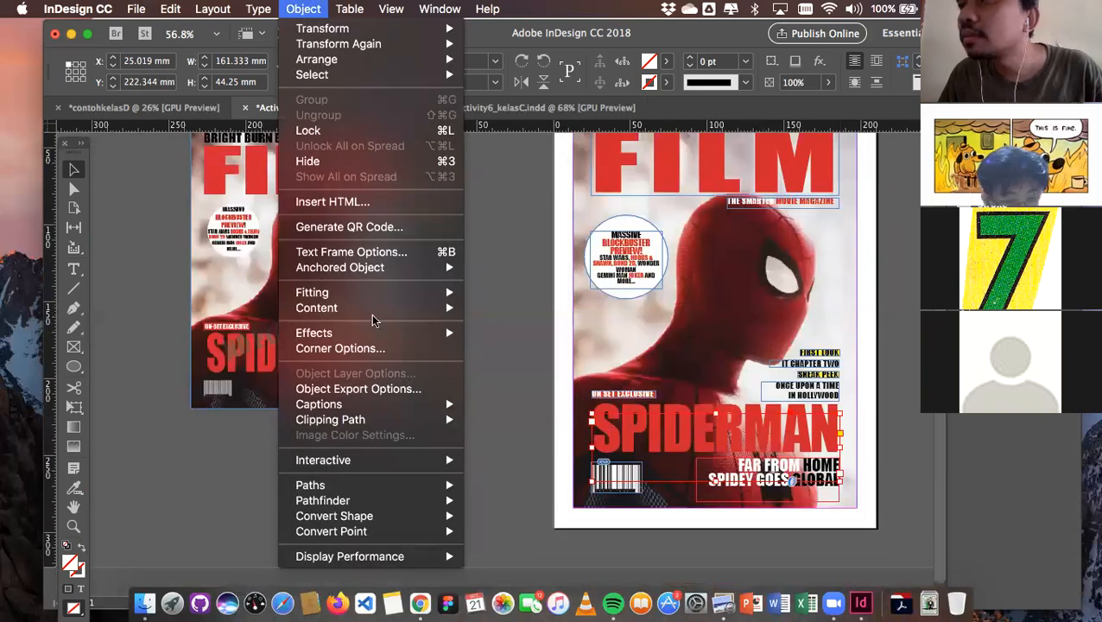
mouse_move(381, 332)
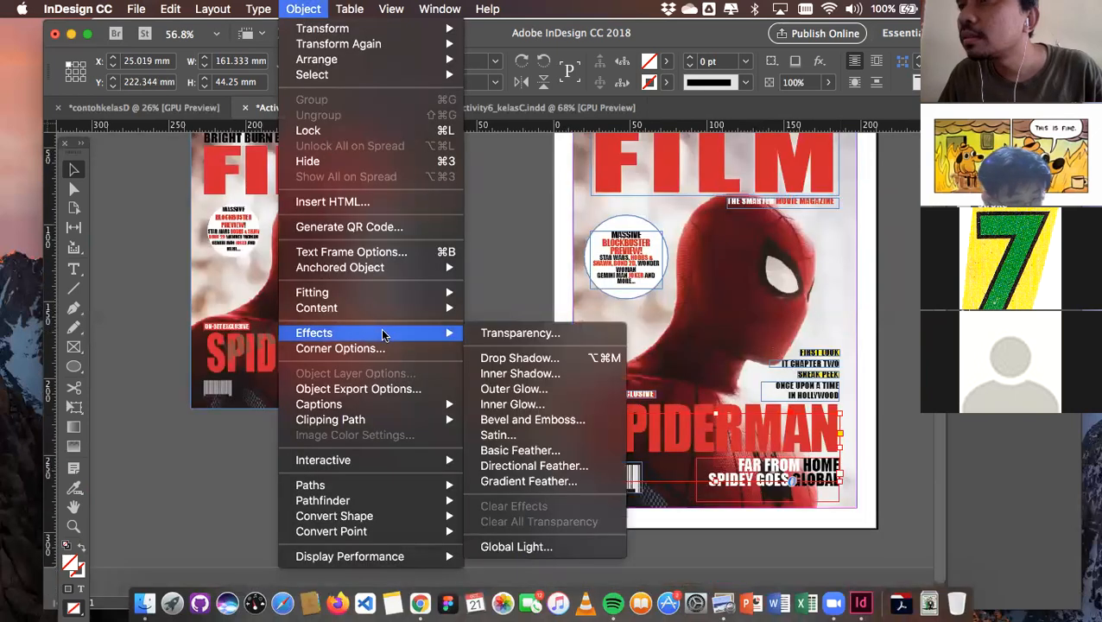
left_click(514, 358)
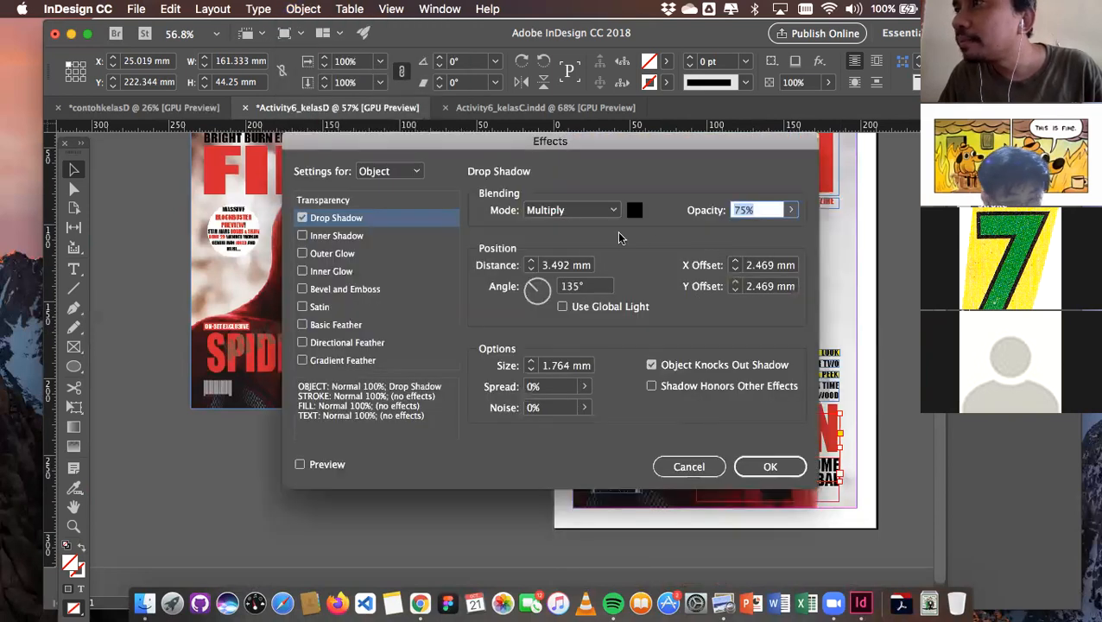
left_click(756, 466)
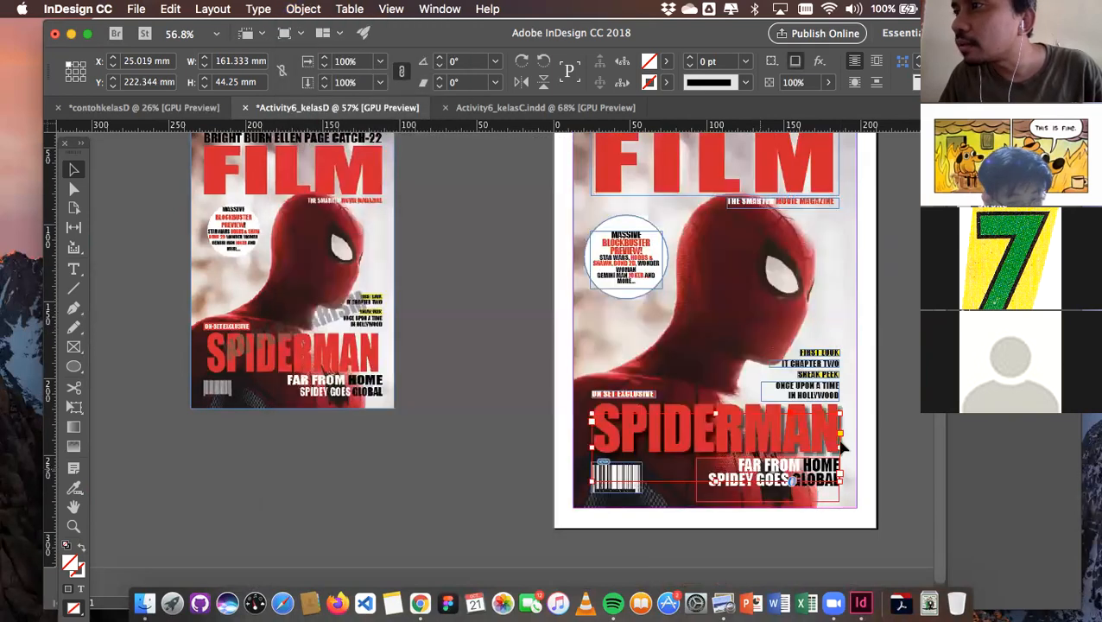
left_click(917, 427)
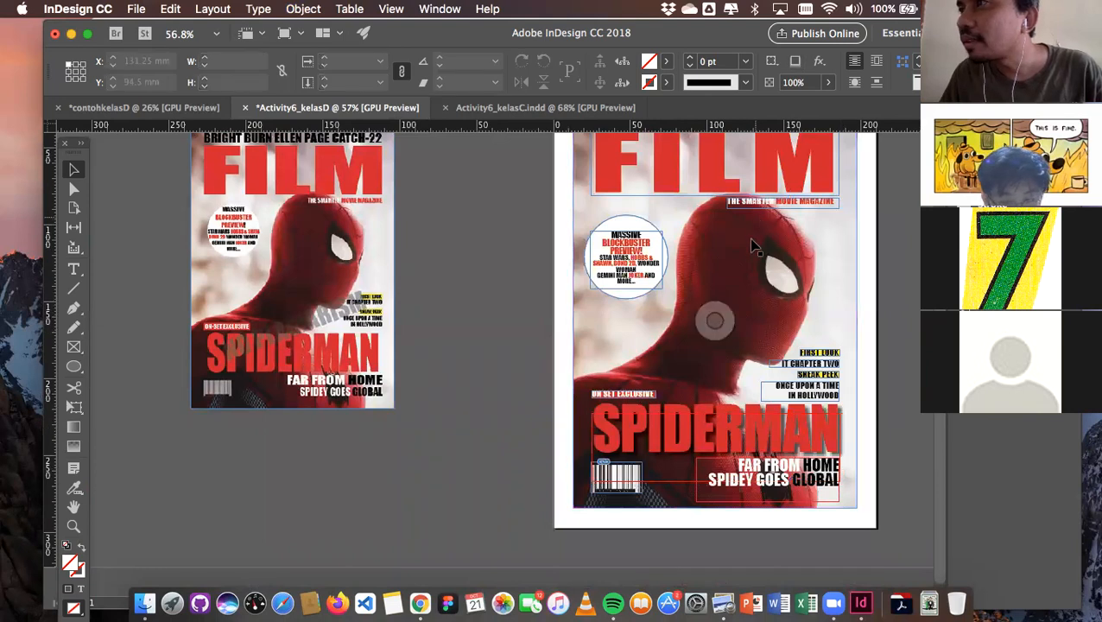
scroll(752, 248, "up", 3)
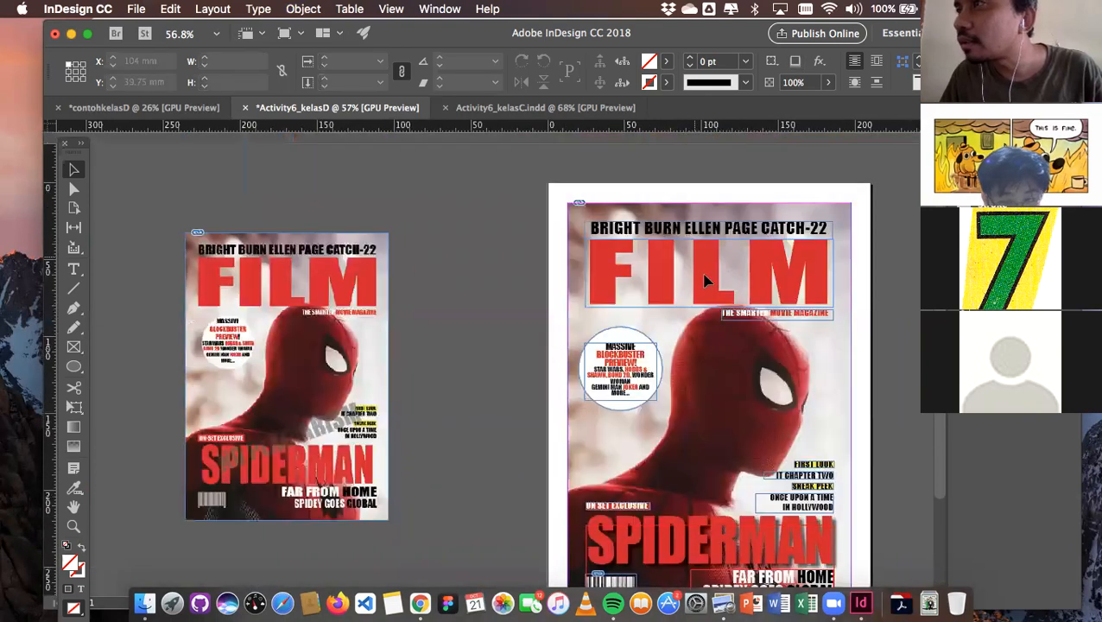
left_click(704, 280)
scroll(893, 235, "down", 1)
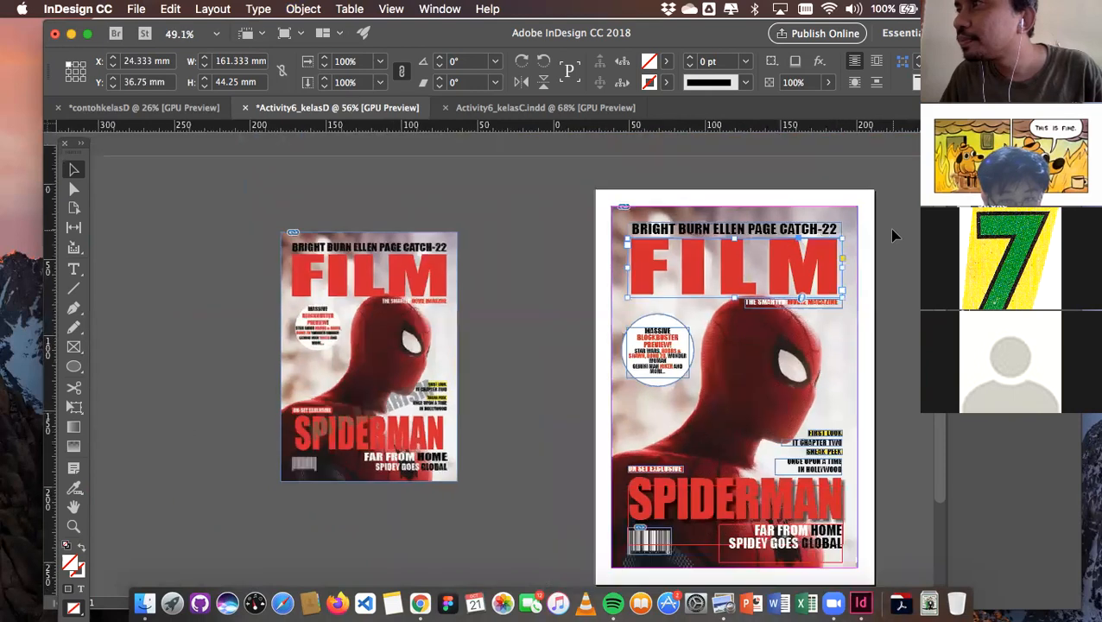
scroll(706, 315, "down", 1)
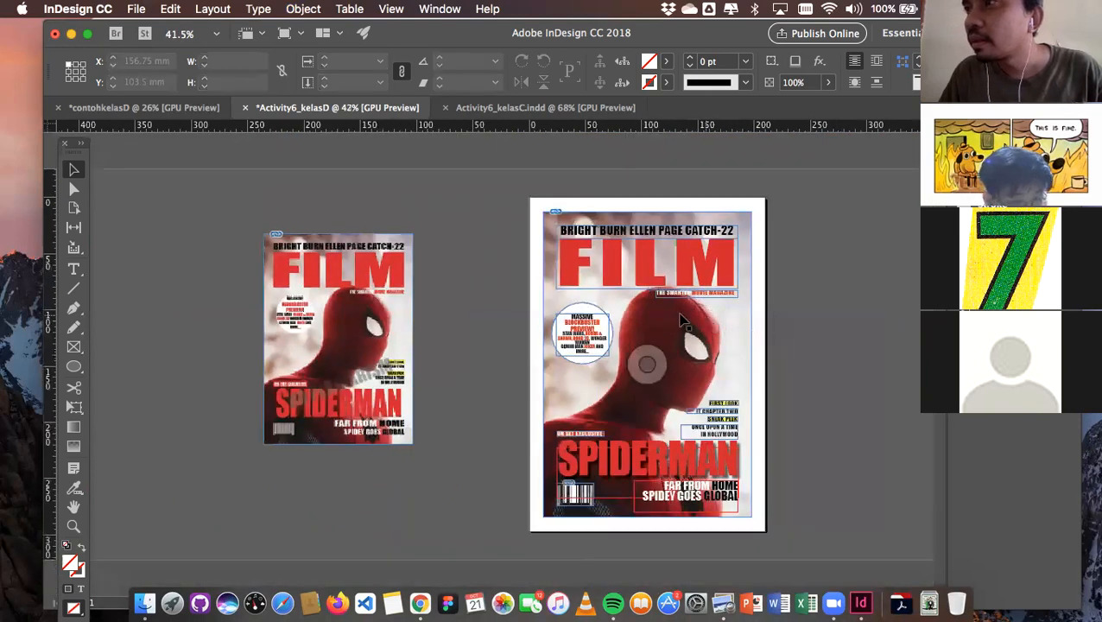
left_click(568, 189)
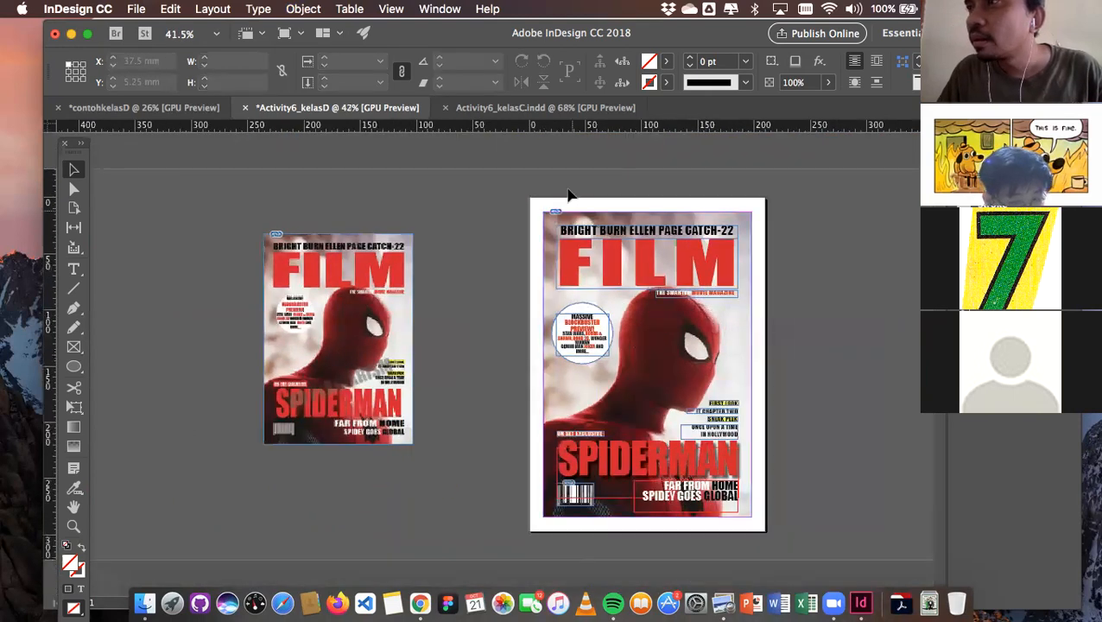
Save the cover as Activity6_kelasD in the Materi Week 8 folder, in InDesign CC 2018 document format
left_click(135, 9)
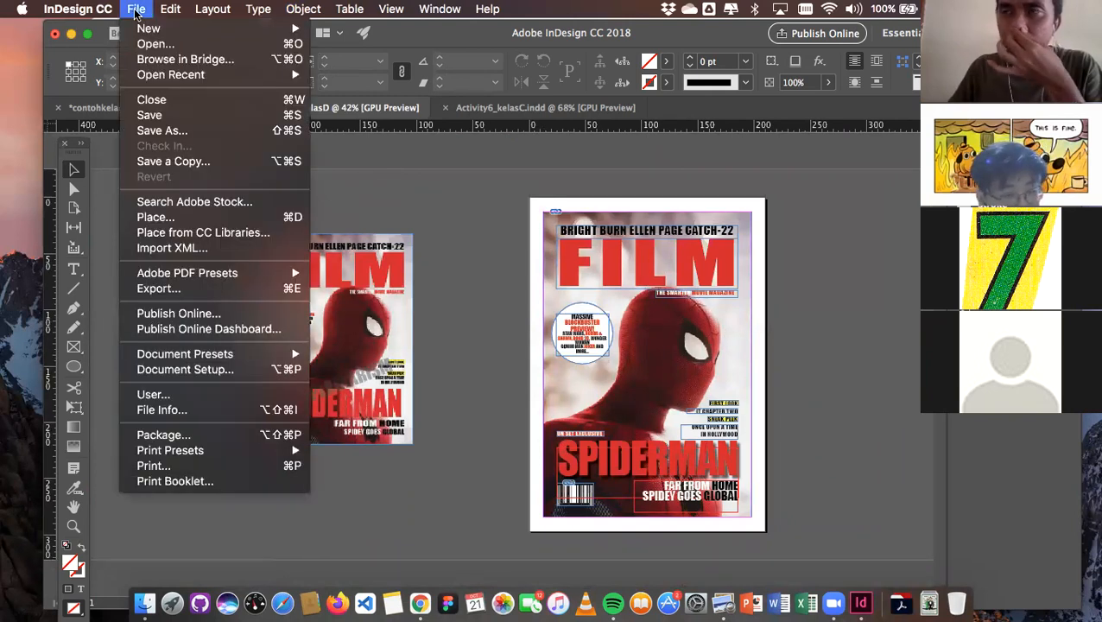
left_click(166, 117)
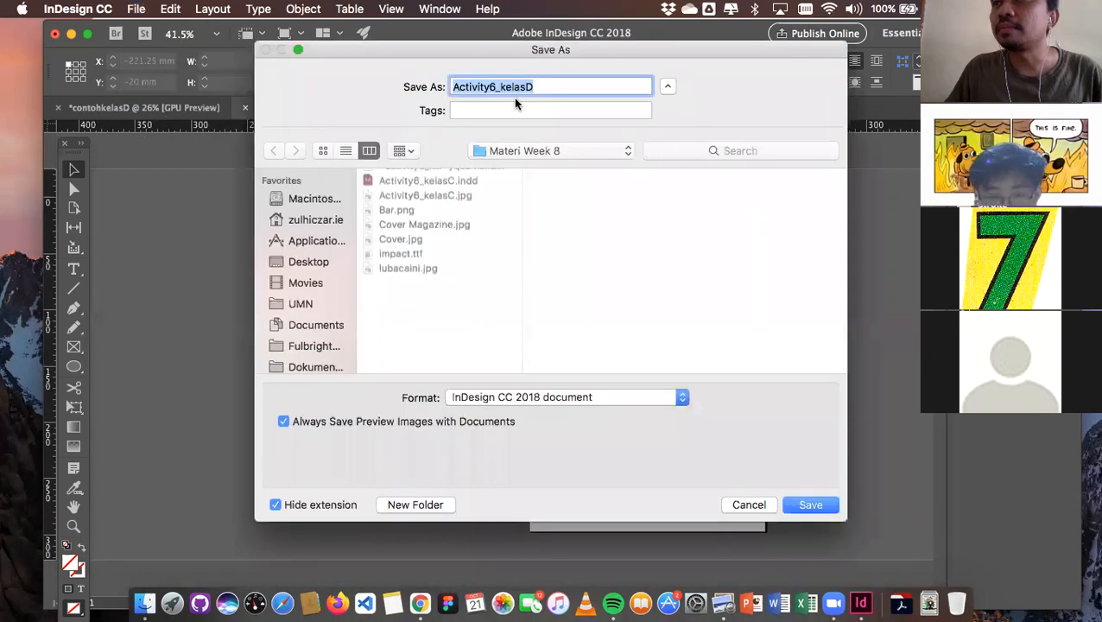
left_click(614, 396)
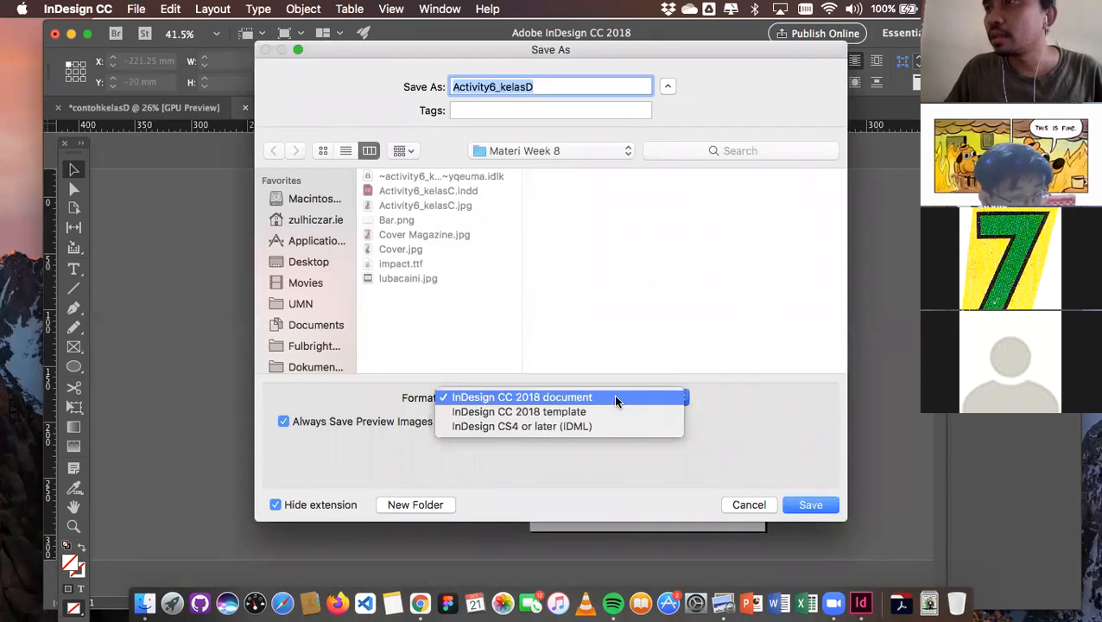
left_click(564, 398)
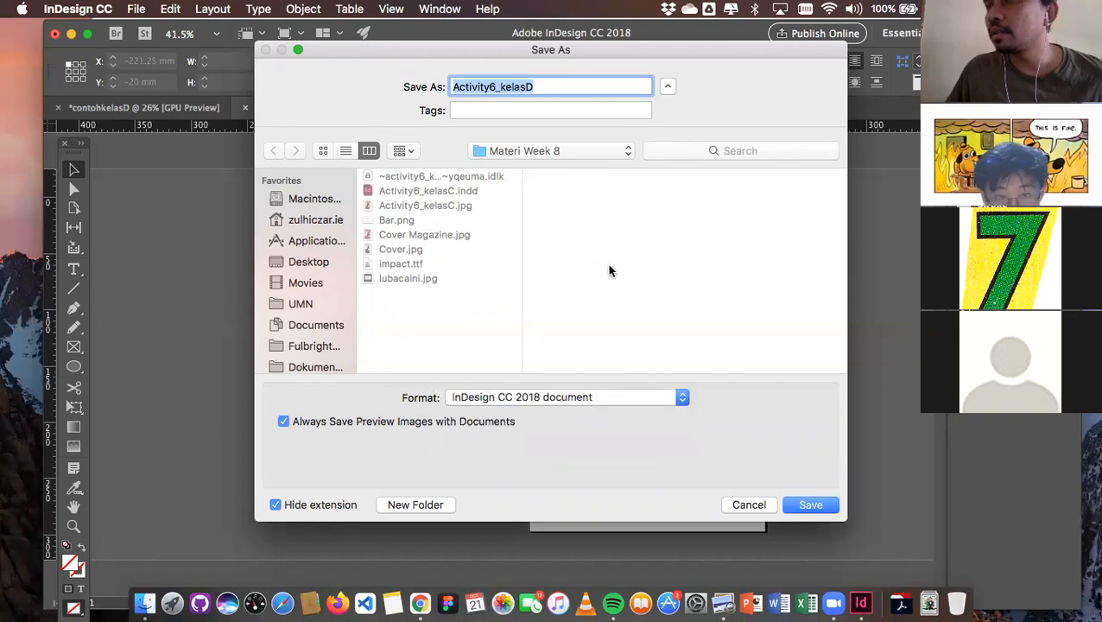
left_click(809, 505)
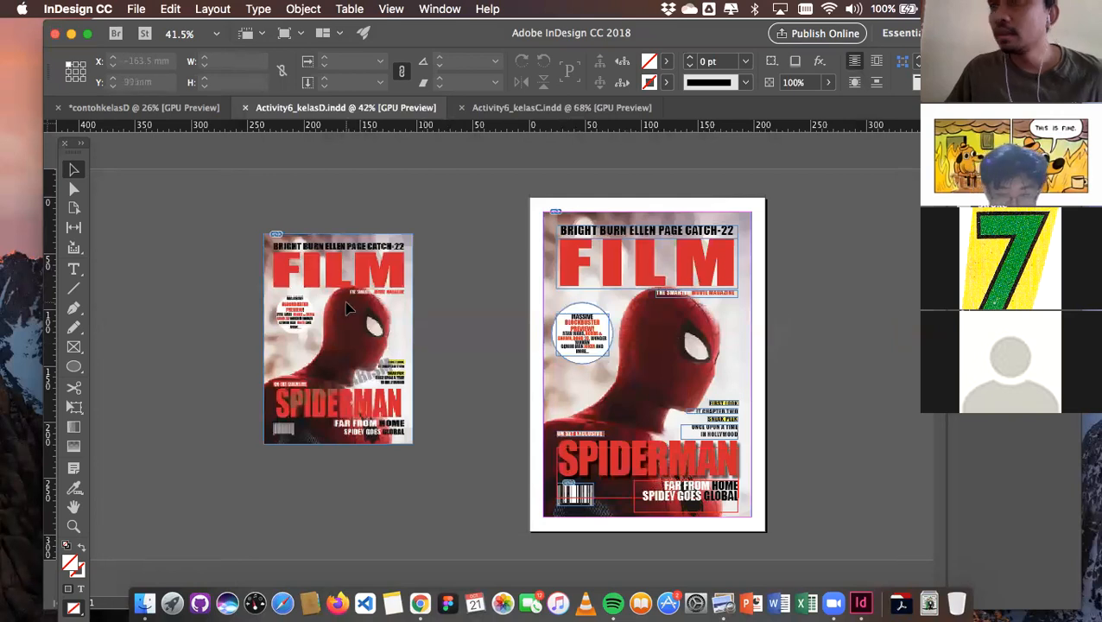
Delete the reference cover image from the pasteboard beside the page
left_click(401, 318)
key("Delete")
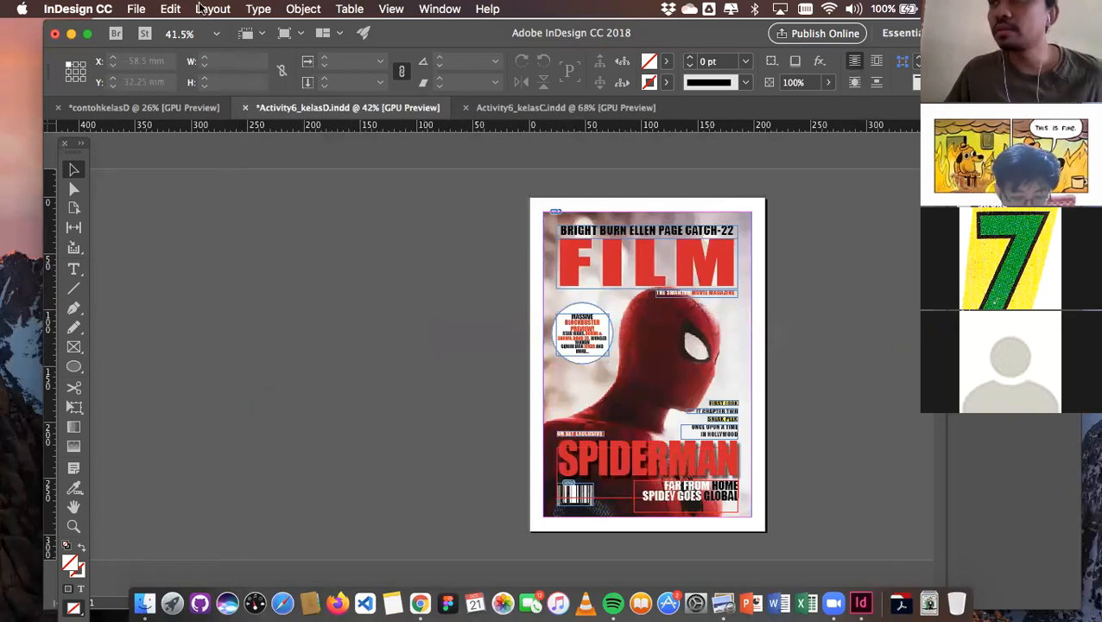
Export all pages as the JPEG Activity6_kelasD in the Materi Week 8 folder, using Medium quality, Baseline format, 300 ppi and RGB
left_click(135, 9)
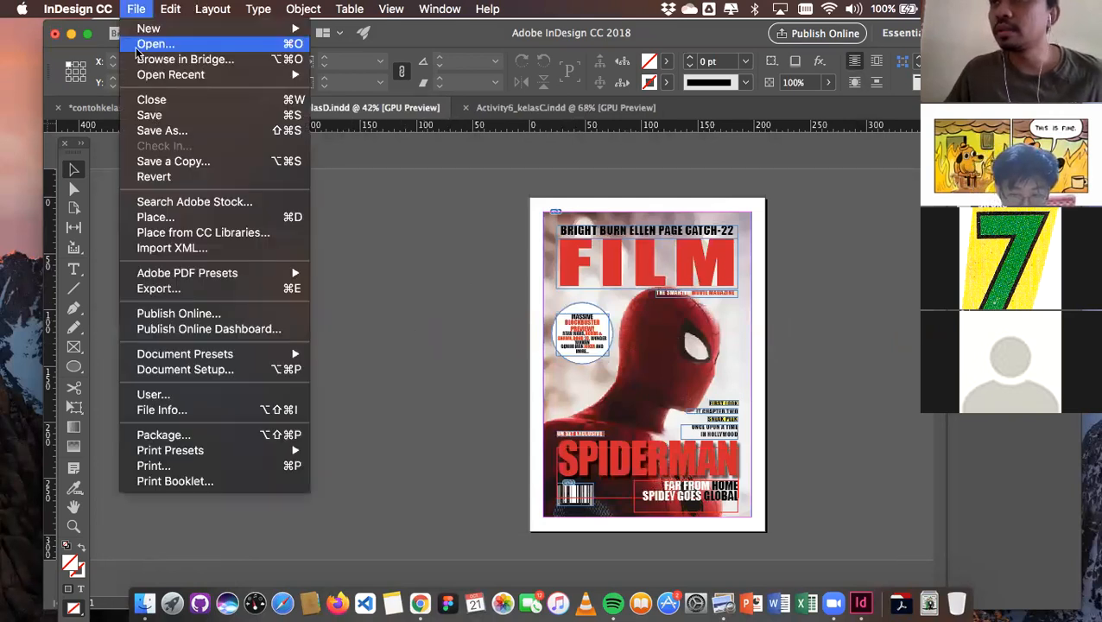
left_click(197, 287)
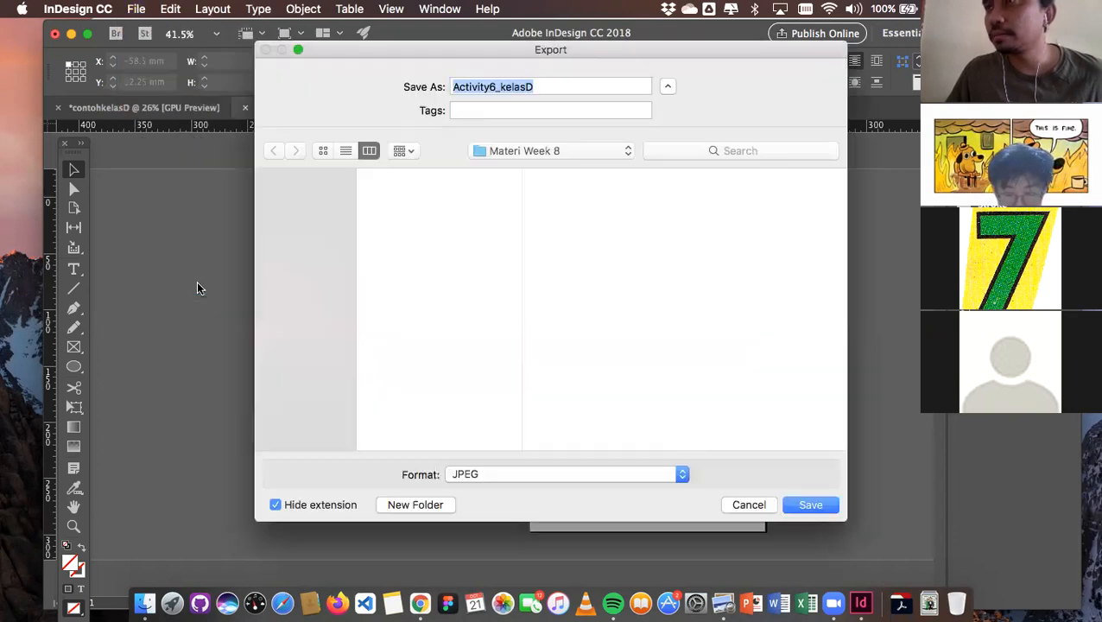
left_click(506, 474)
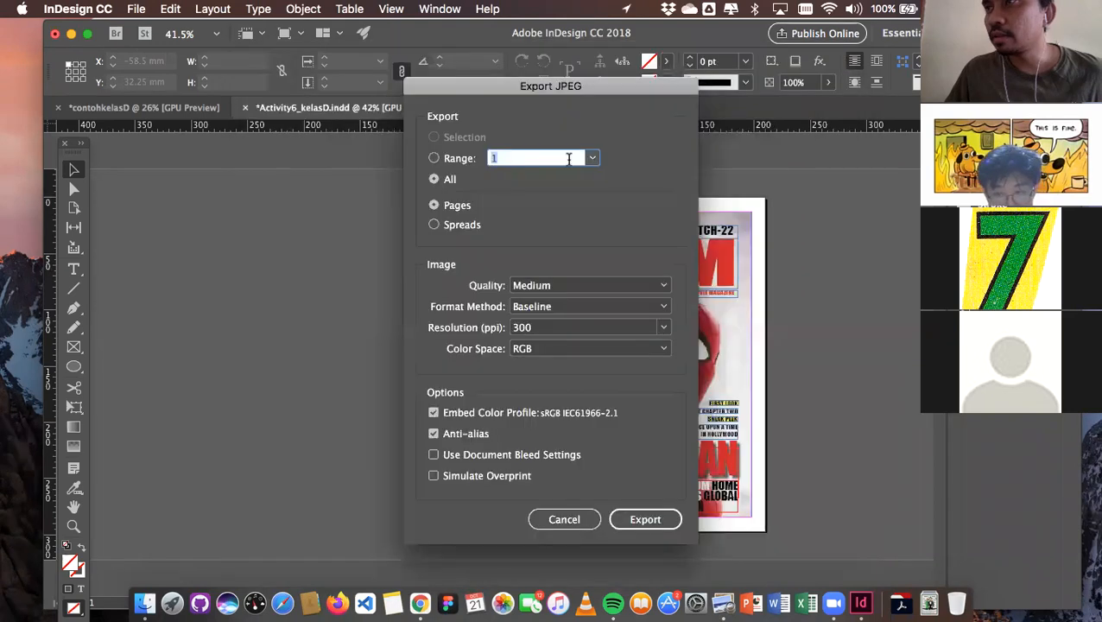
left_click(592, 160)
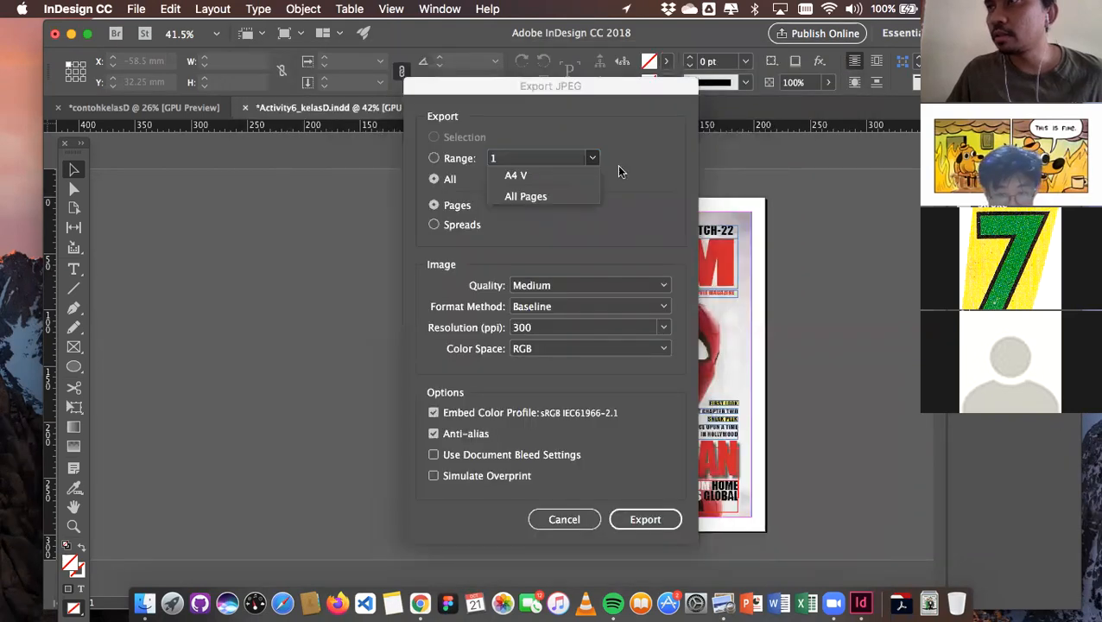
left_click(497, 173)
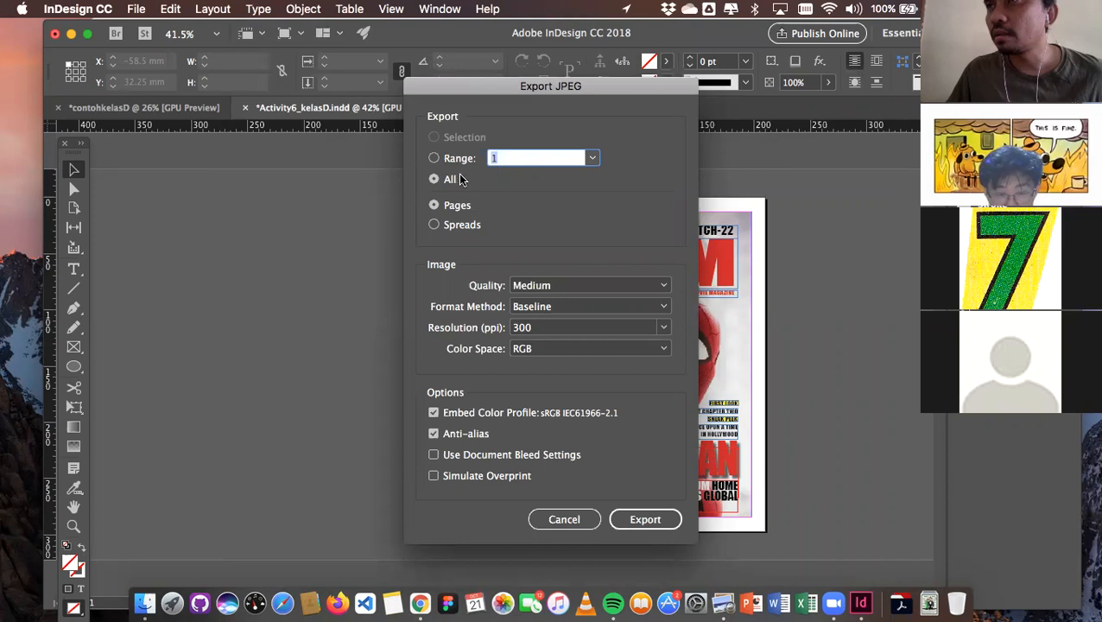
left_click(546, 290)
left_click(584, 264)
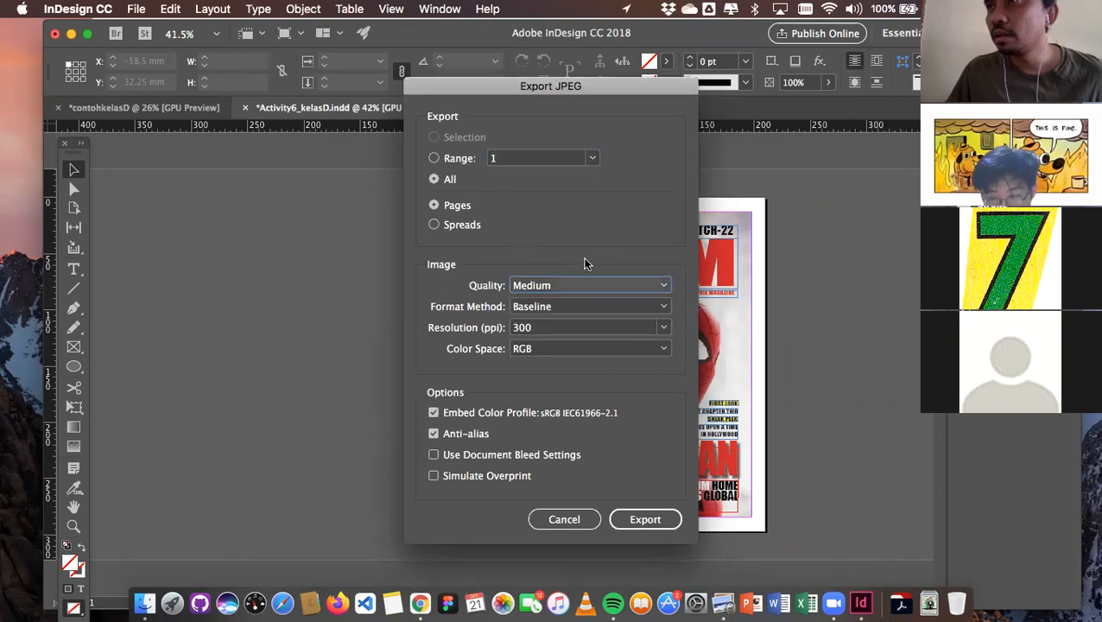
left_click(567, 306)
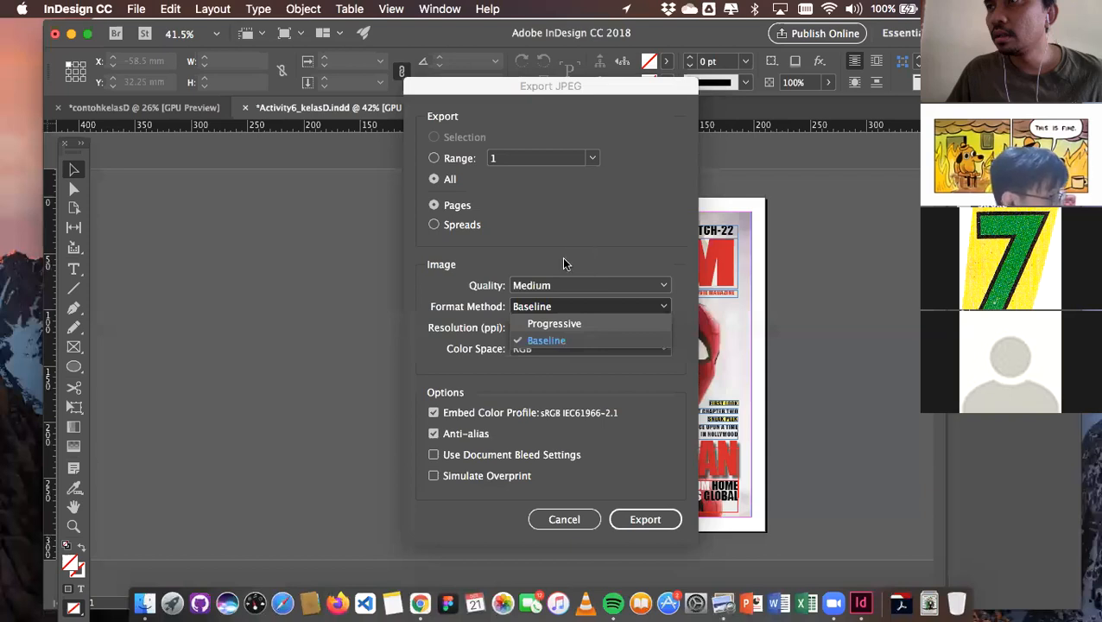
left_click(562, 336)
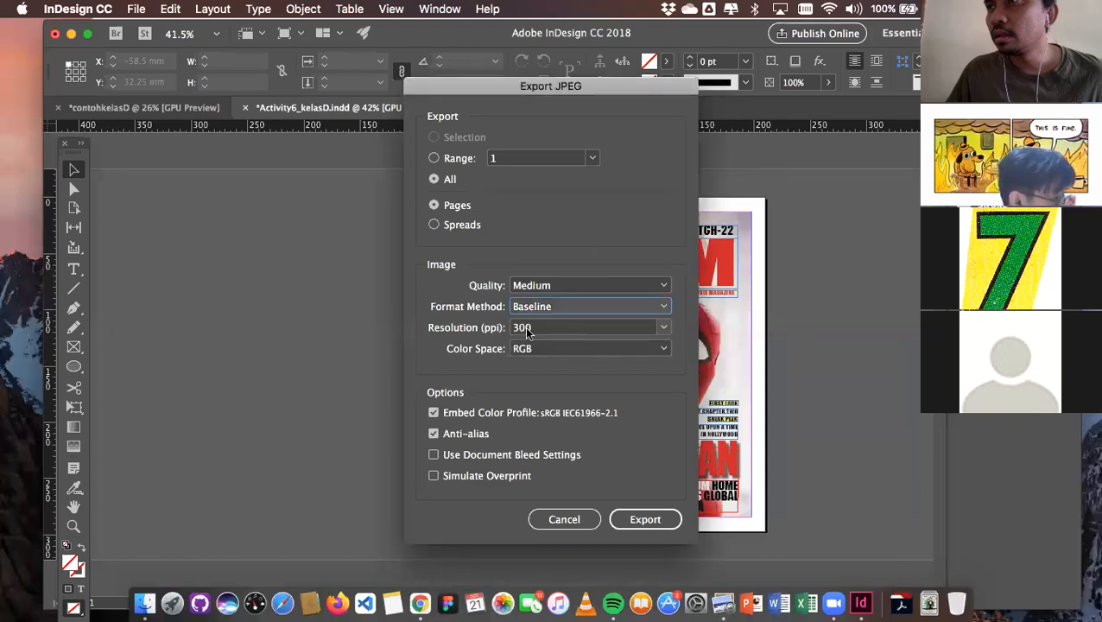
left_click(548, 351)
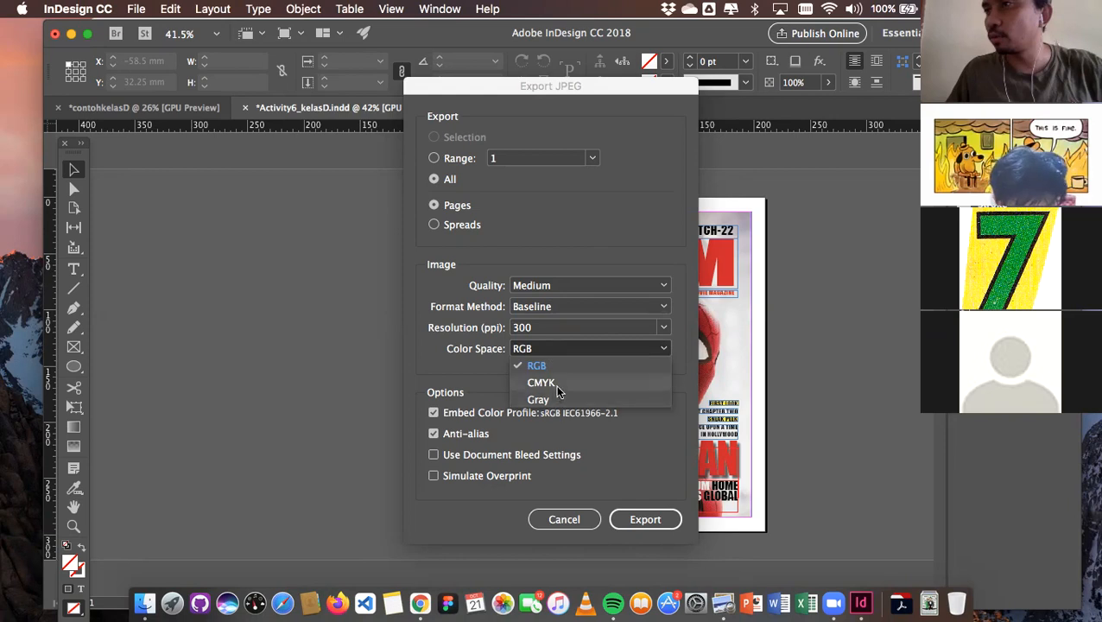
left_click(587, 440)
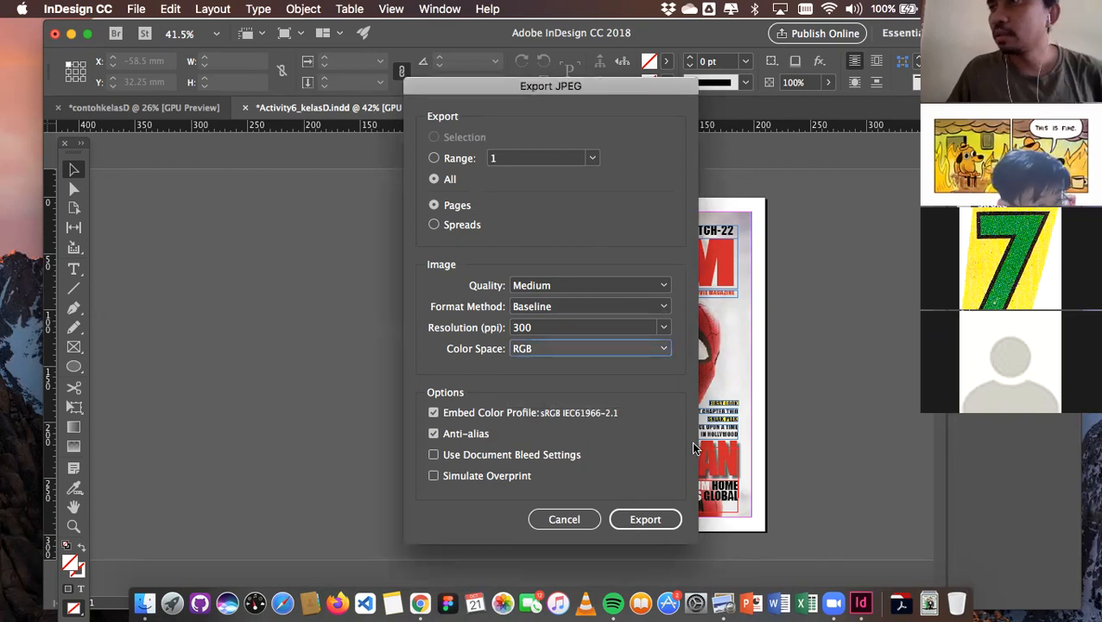
left_click(652, 520)
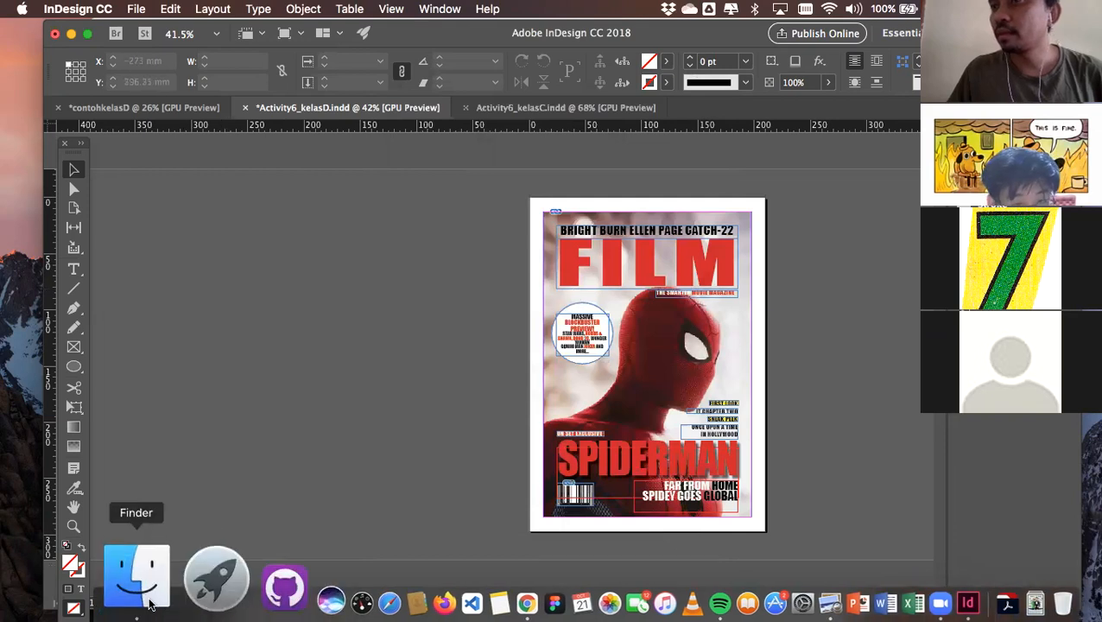
Switch to Finder, preview Activity6_kelasD.jpg and the reference Cover Magazine.jpg to compare them, and return to InDesign
left_click(570, 421)
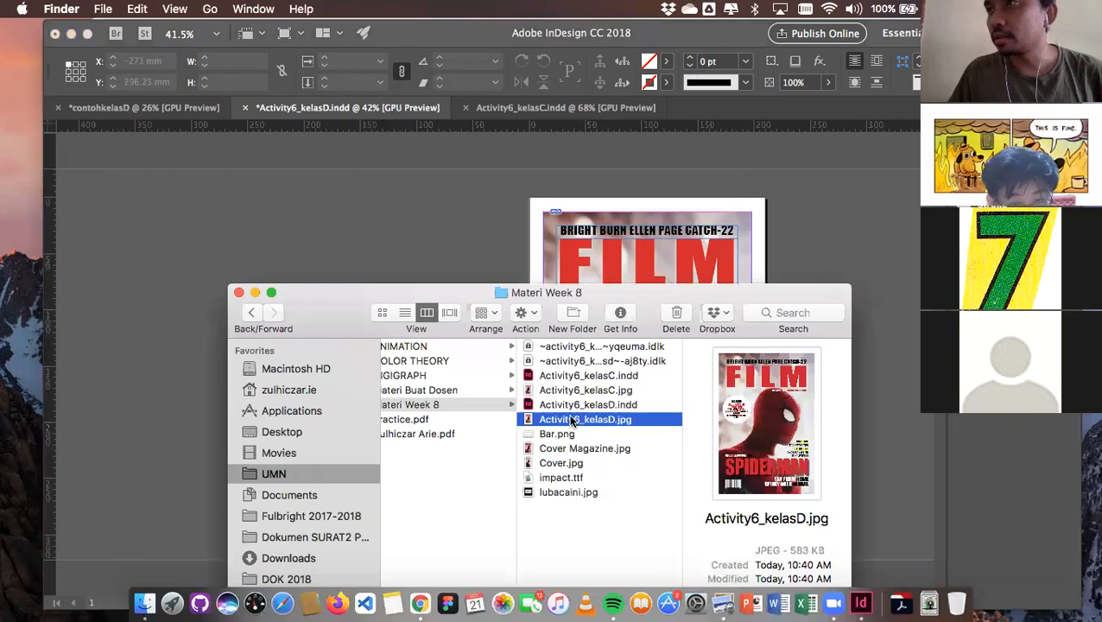
key("space")
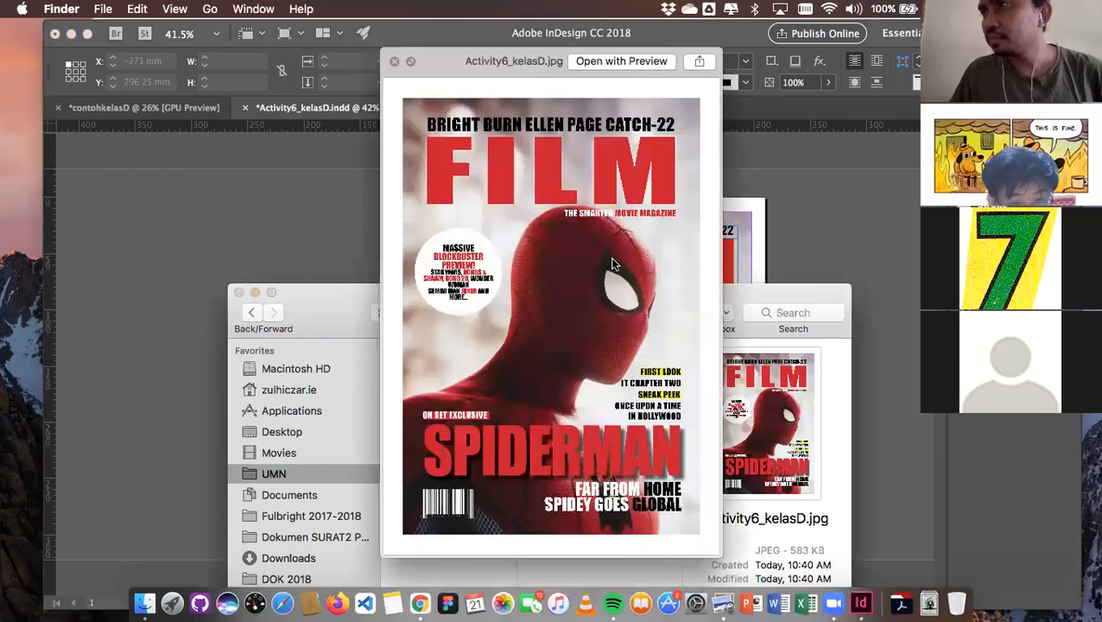
key("space")
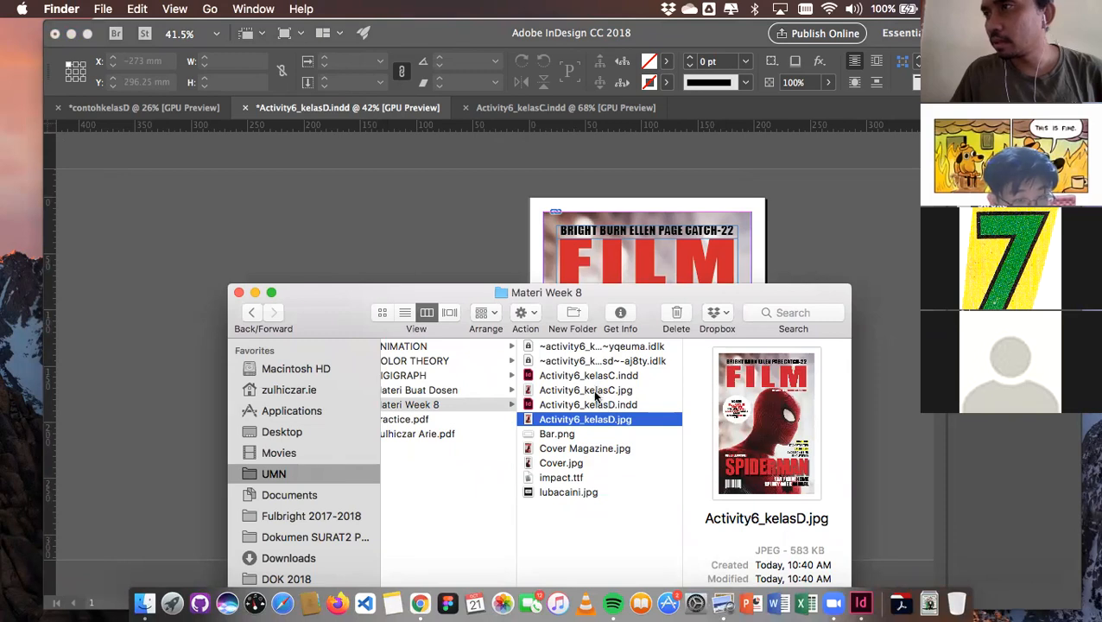
left_click(572, 448)
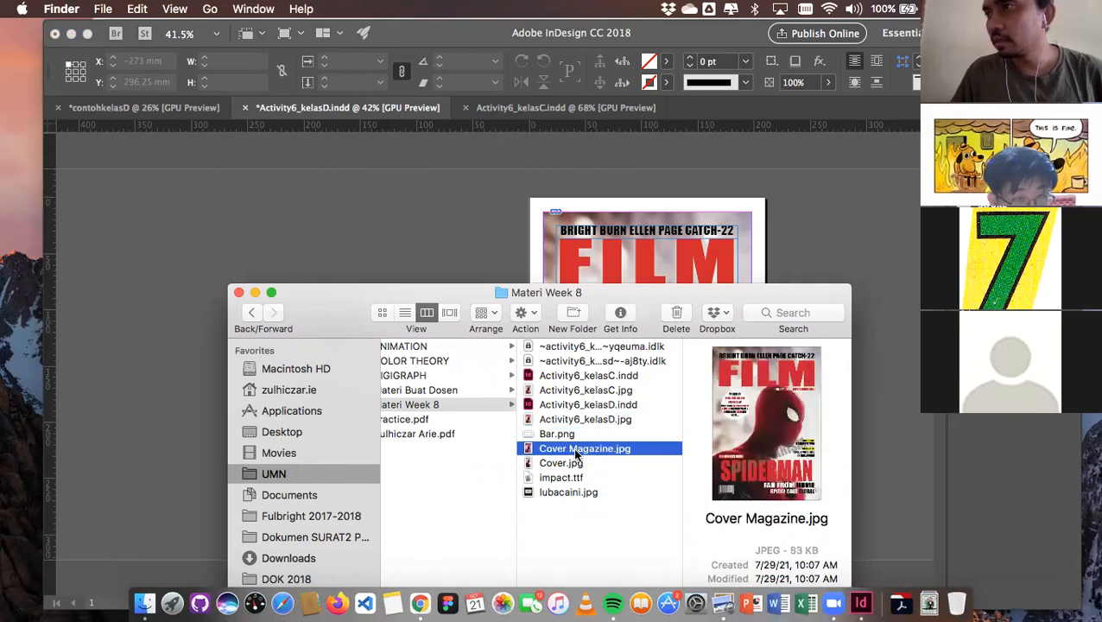
key("space")
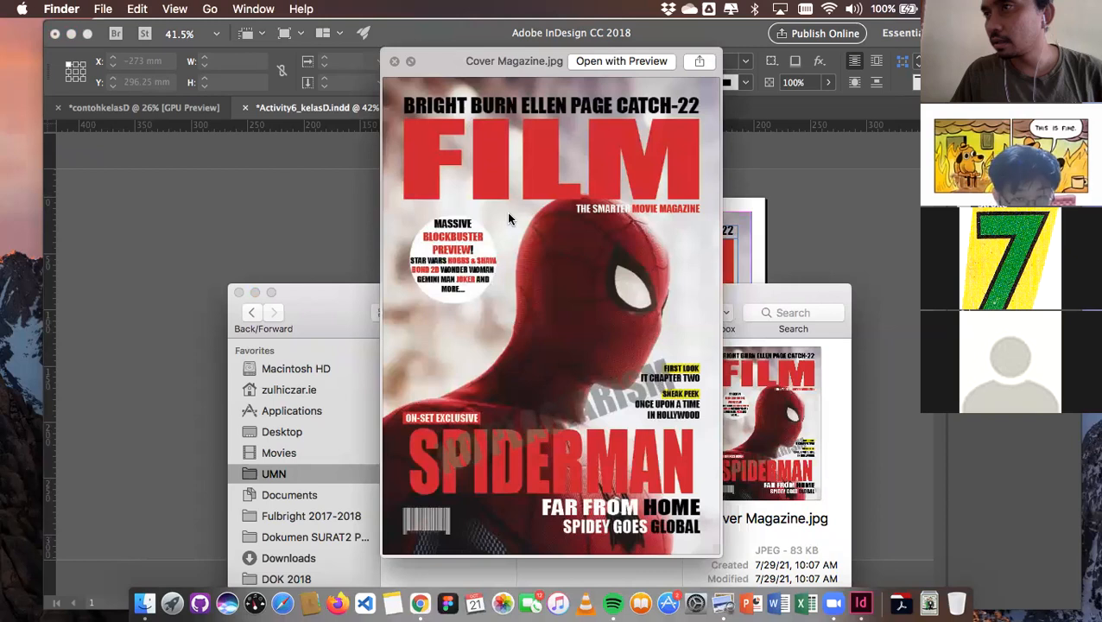
key("space")
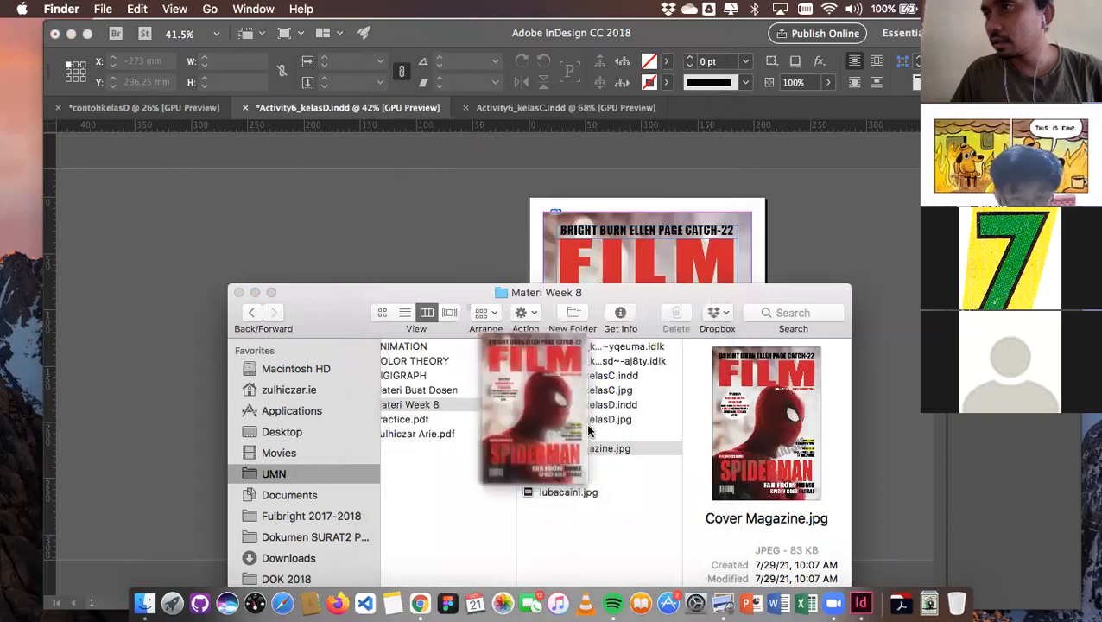
left_click(496, 205)
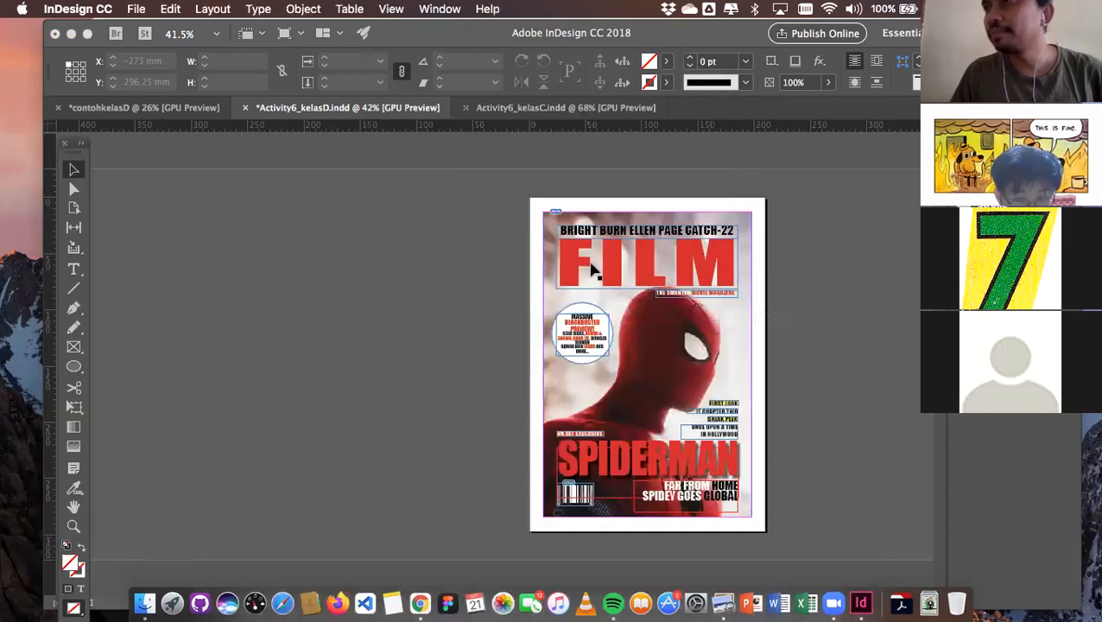
Examine the finished cover's overall layout and the text around the SPIDERMAN title up close
scroll(592, 271, "up", 3)
scroll(593, 271, "down", 3)
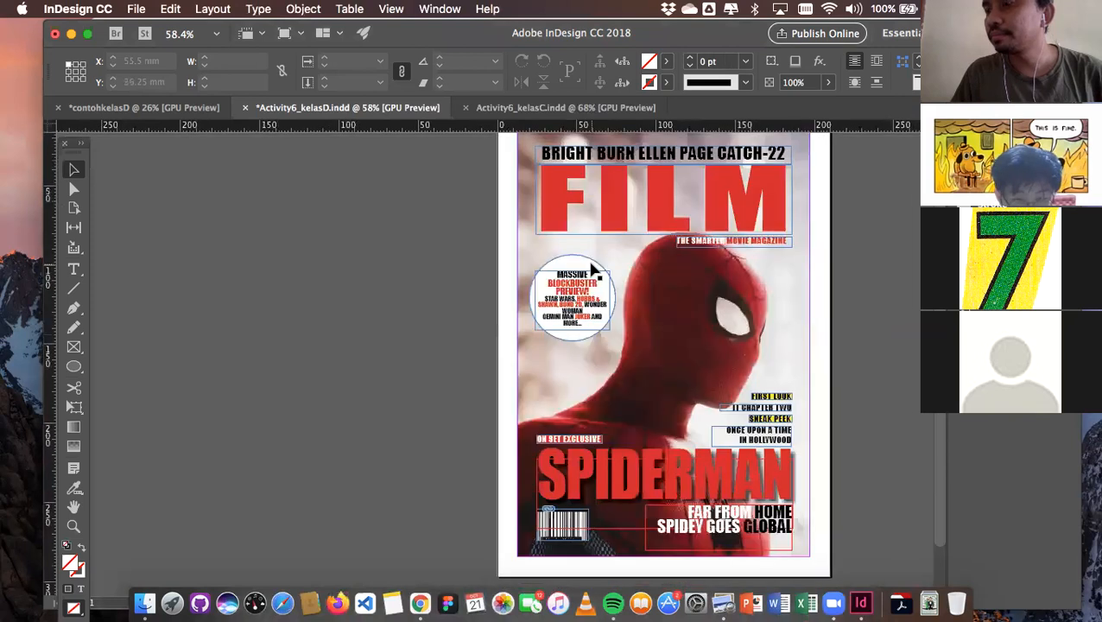
scroll(592, 272, "down", 3)
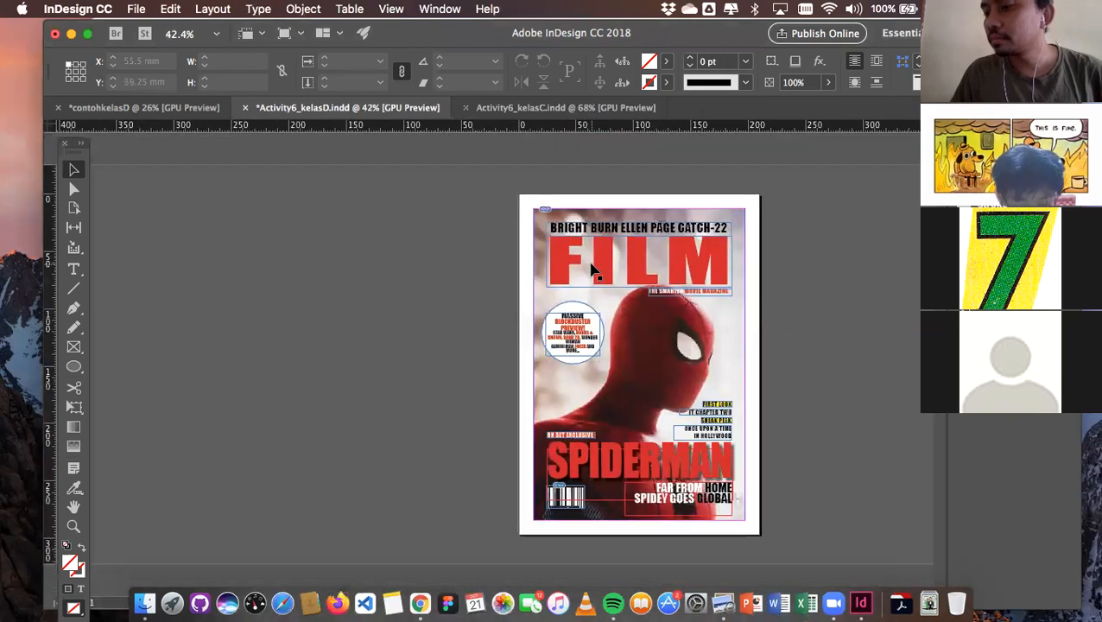
scroll(636, 329, "up", 1)
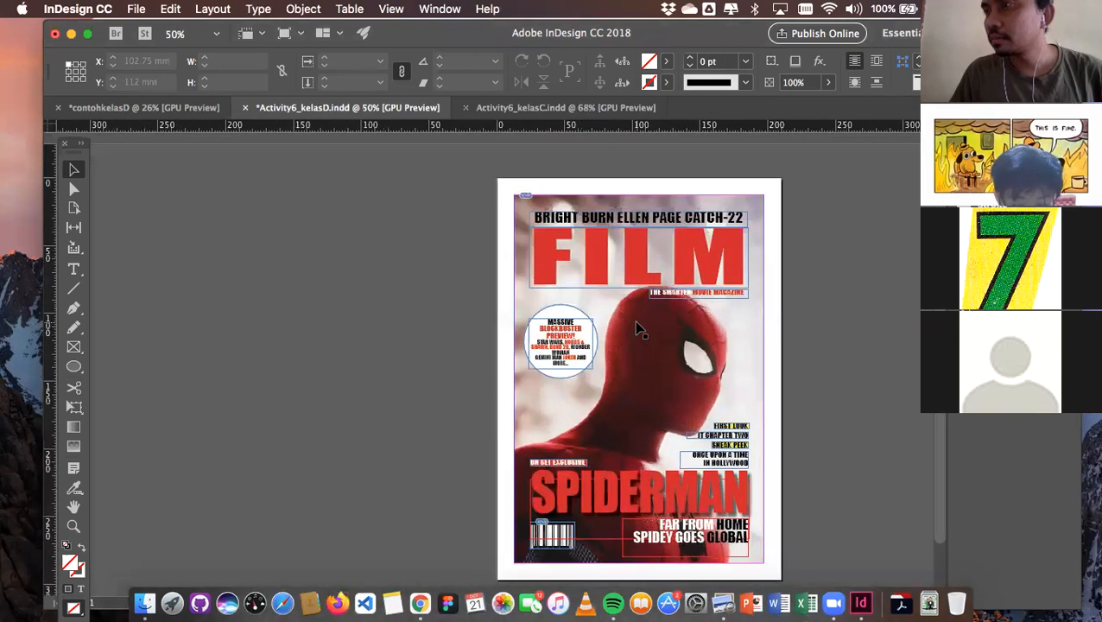
scroll(637, 328, "up", 1)
scroll(636, 328, "up", 1)
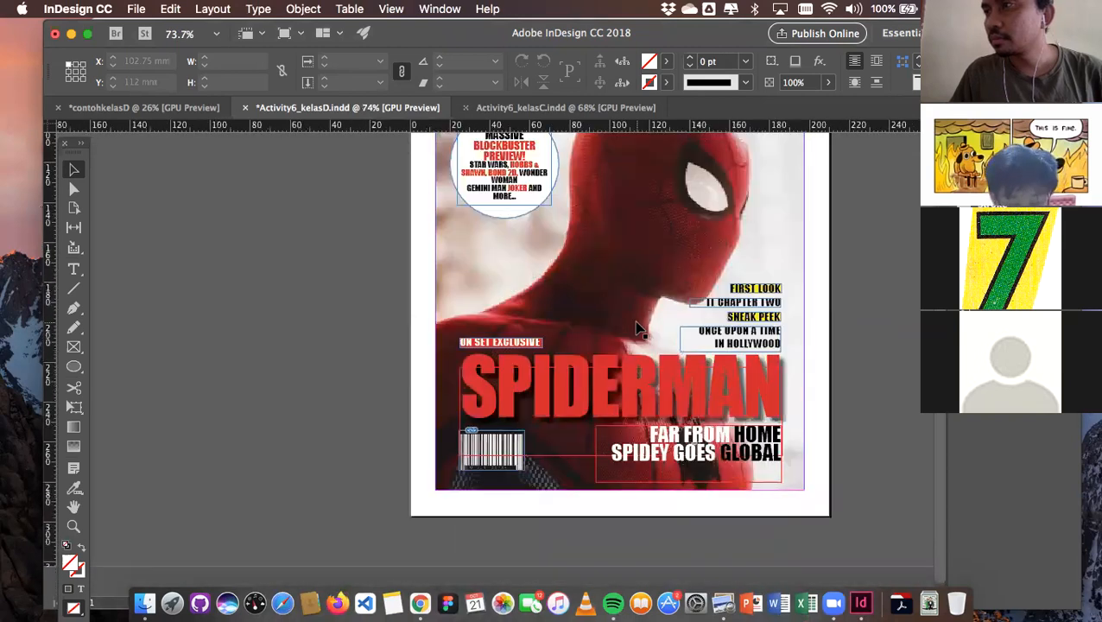
scroll(636, 328, "down", 2)
scroll(636, 328, "down", 1)
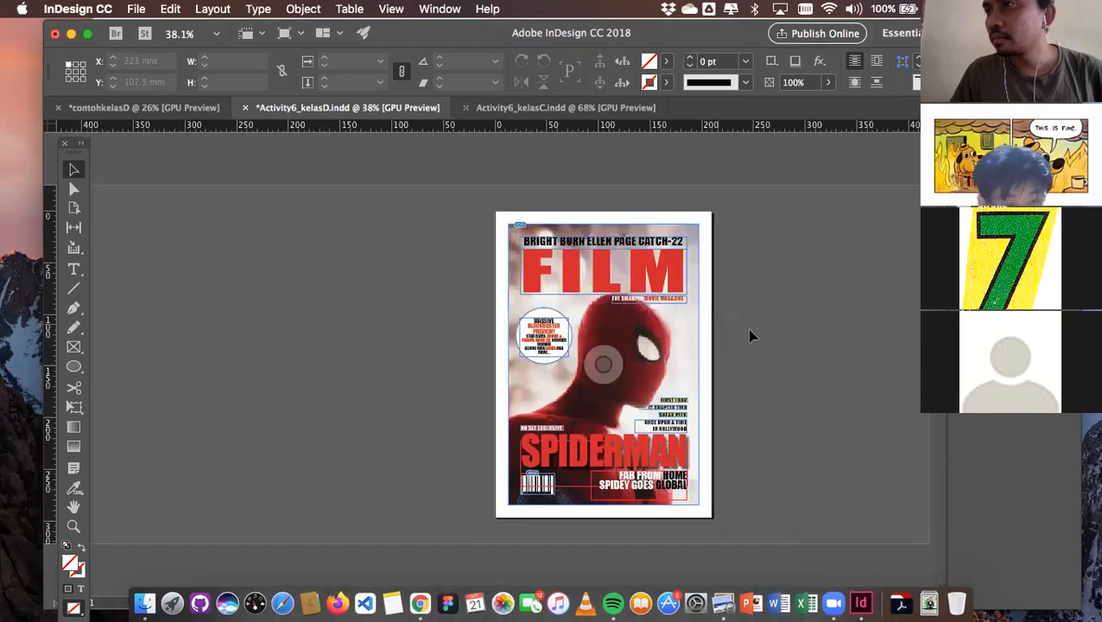
Review the Package summary of fonts, links, colors and inks for the document, and close it without packaging
left_click(128, 11)
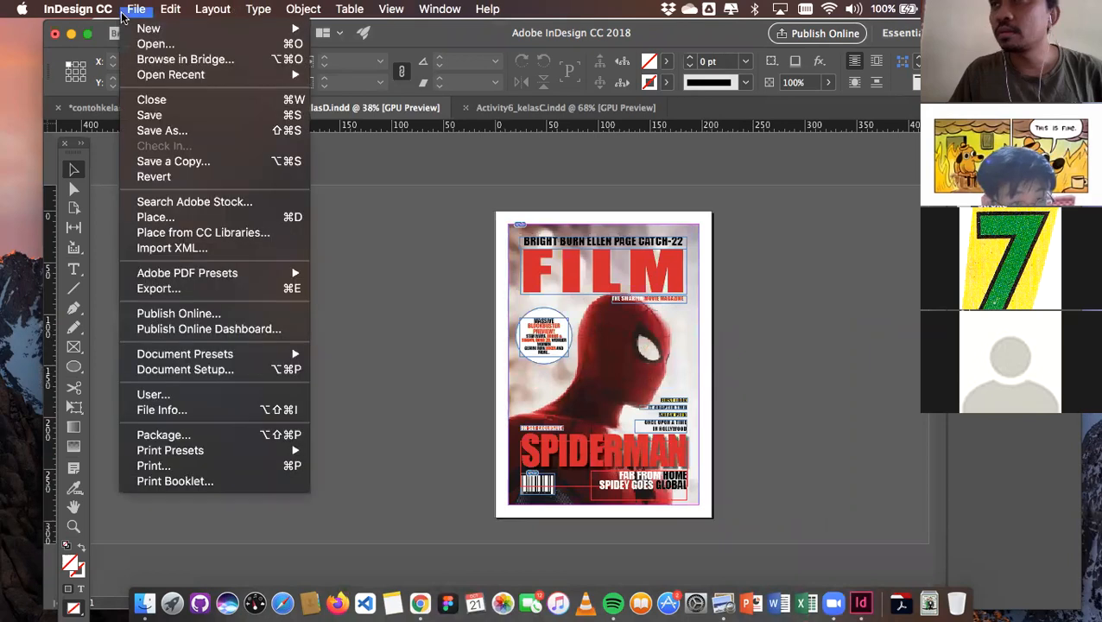
mouse_move(183, 353)
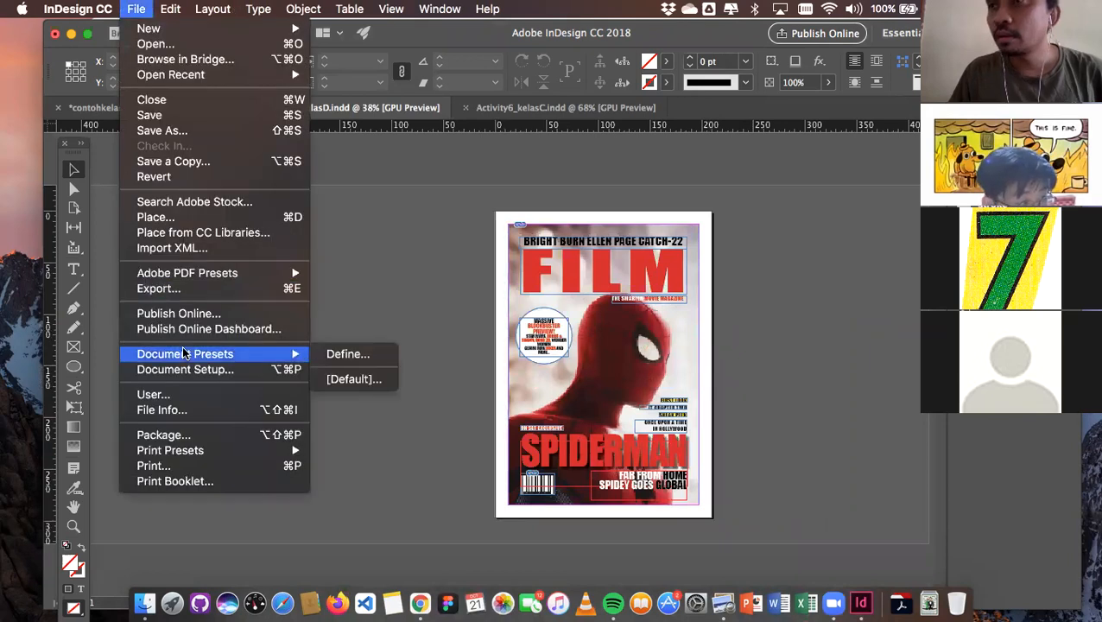
left_click(186, 434)
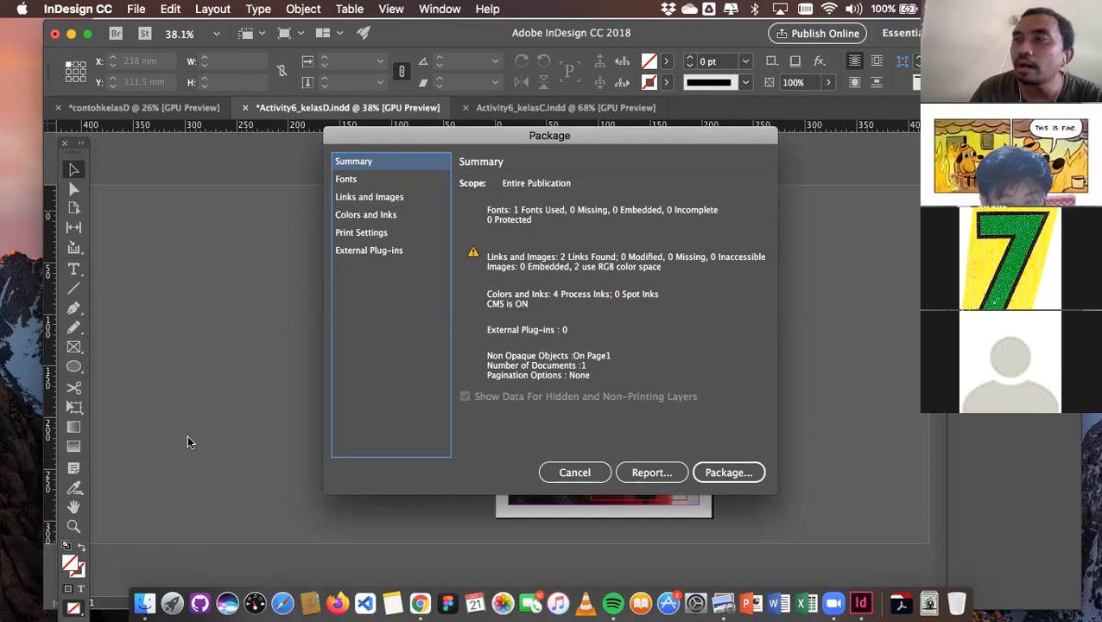
left_click_drag(578, 135, 327, 118)
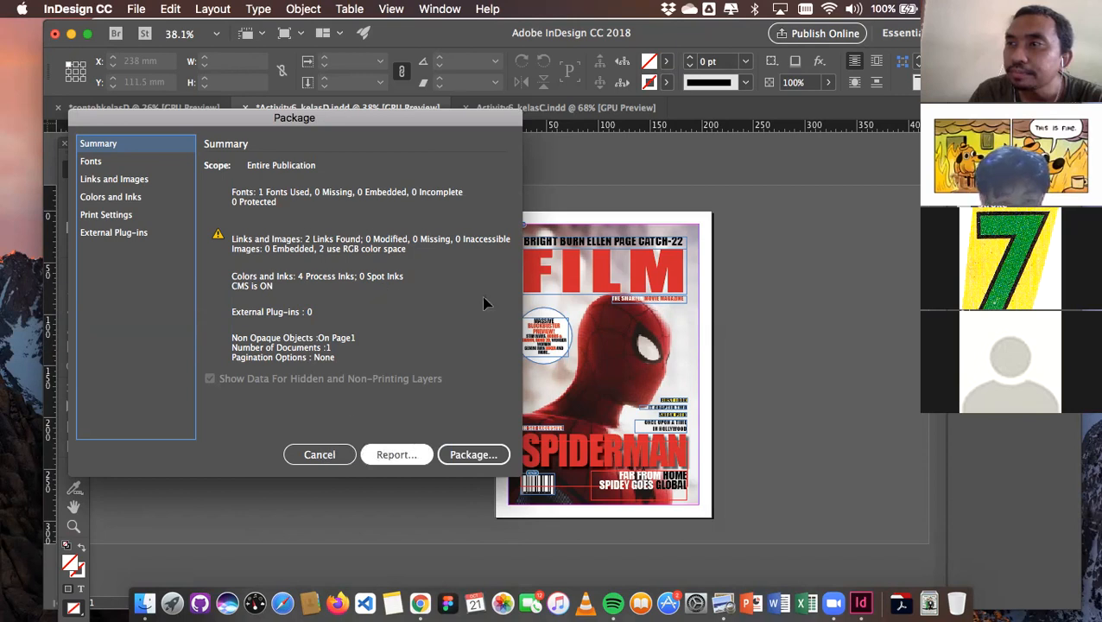
key("Escape")
scroll(484, 304, "up", 3)
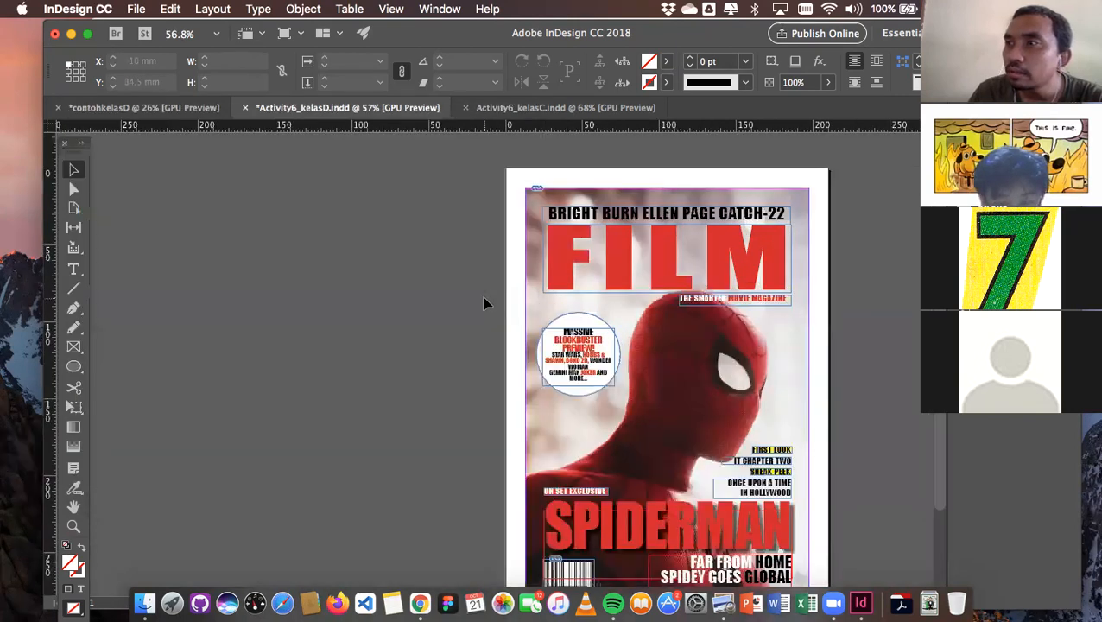
scroll(485, 304, "down", 2)
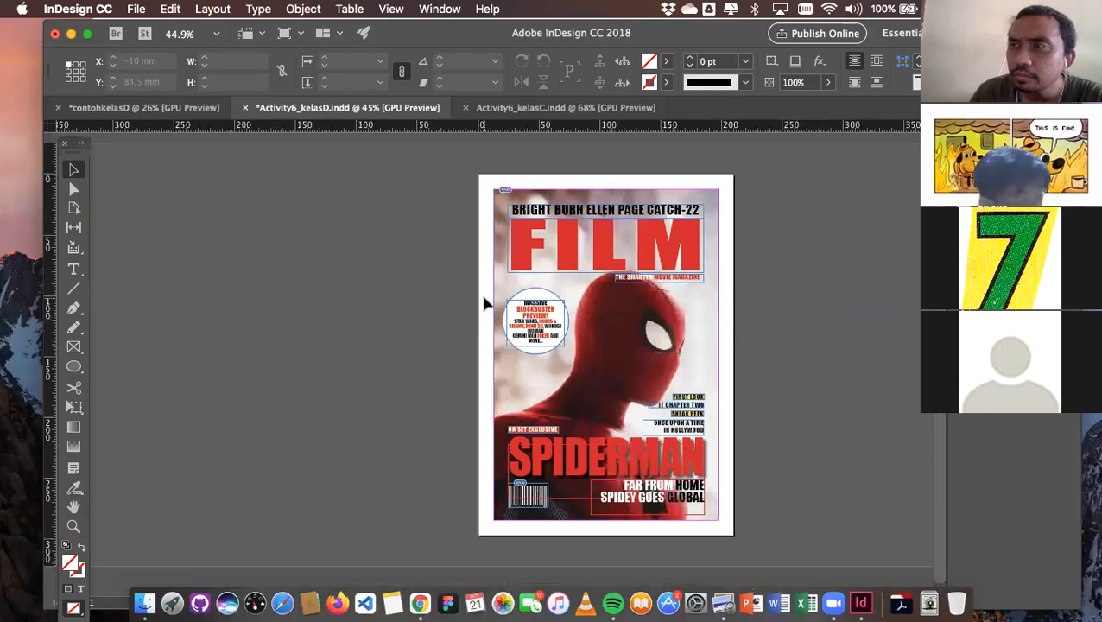
scroll(484, 304, "up", 3)
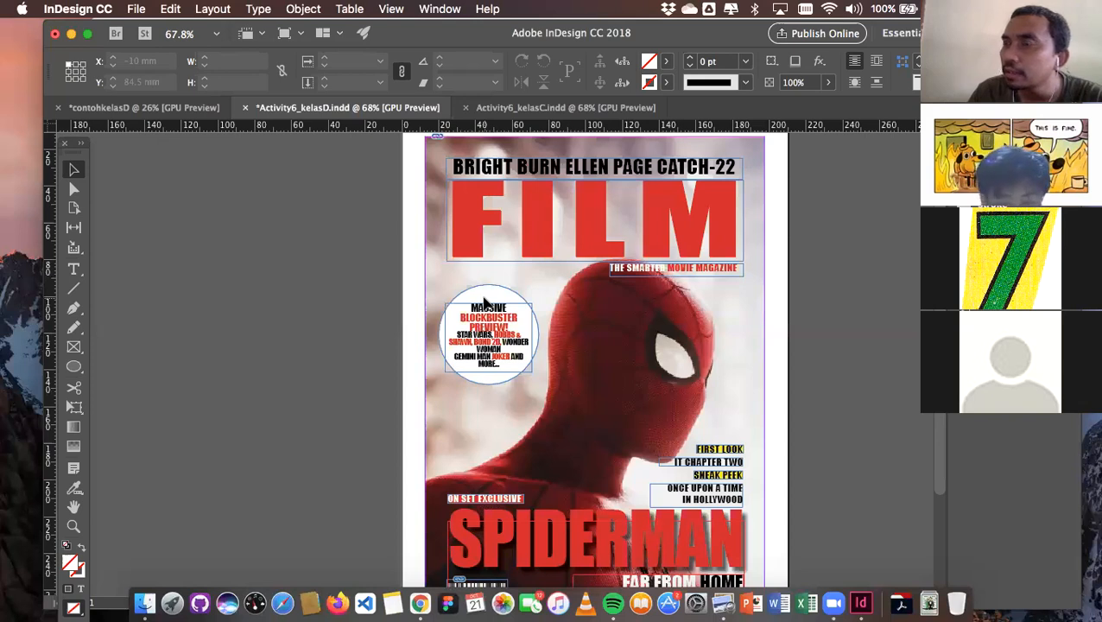
scroll(484, 302, "down", 1)
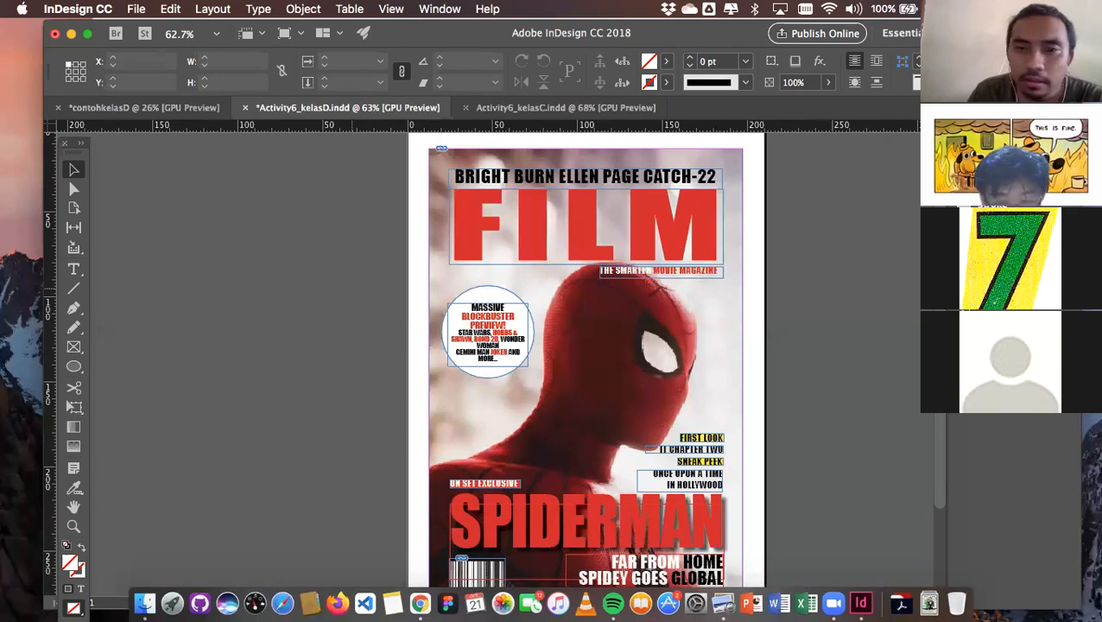
scroll(583, 363, "down", 3)
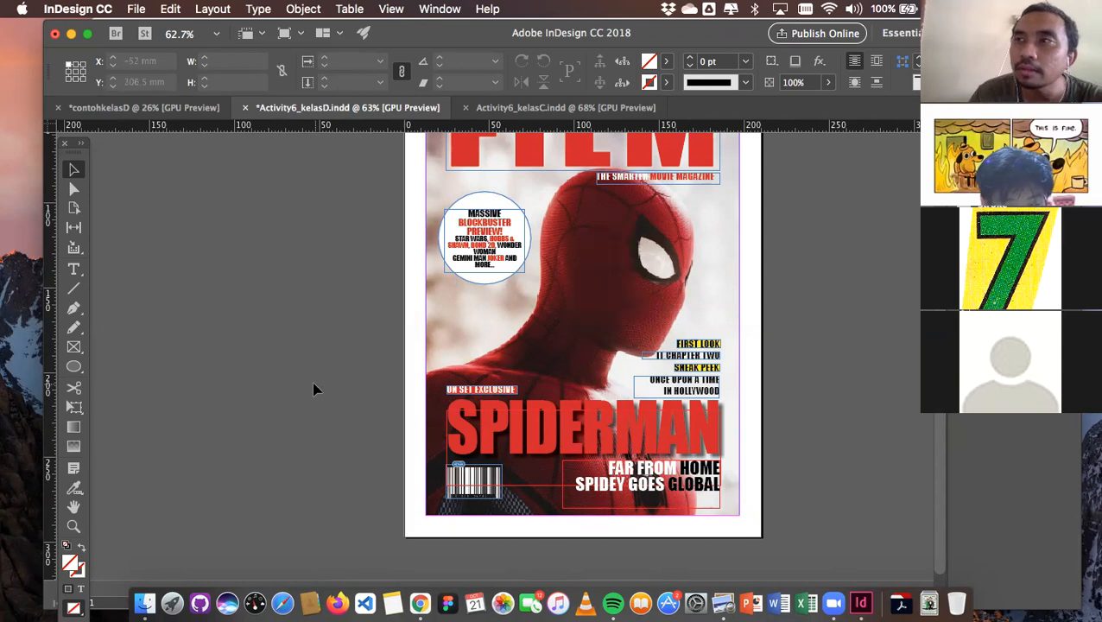
scroll(314, 390, "up", 3)
scroll(314, 390, "up", 5)
scroll(313, 390, "down", 2)
scroll(313, 390, "down", 2)
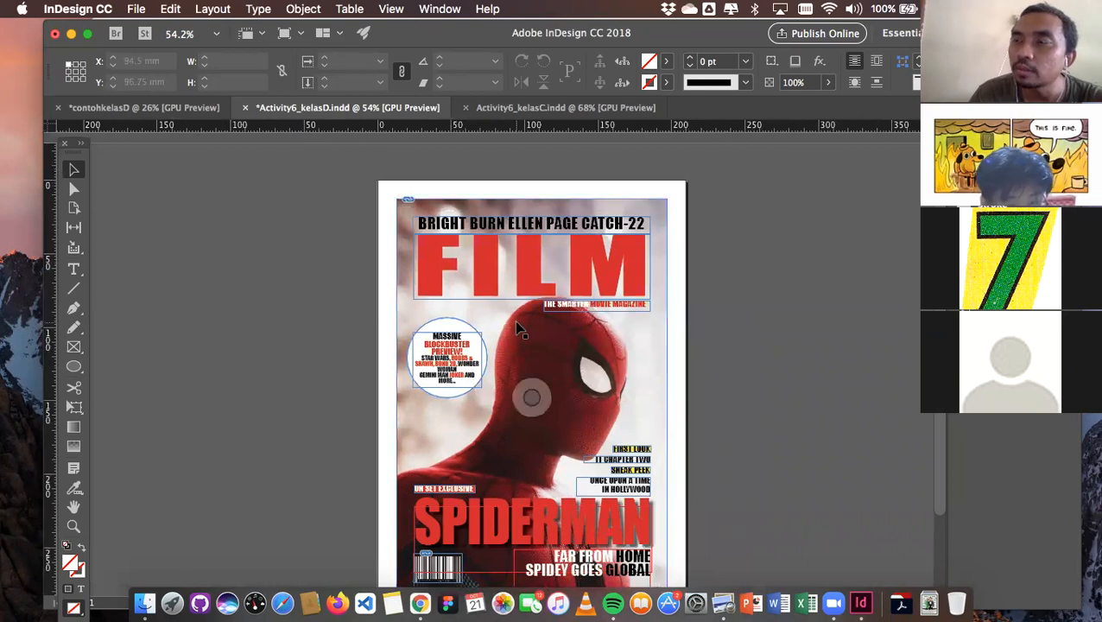
scroll(518, 328, "down", 1)
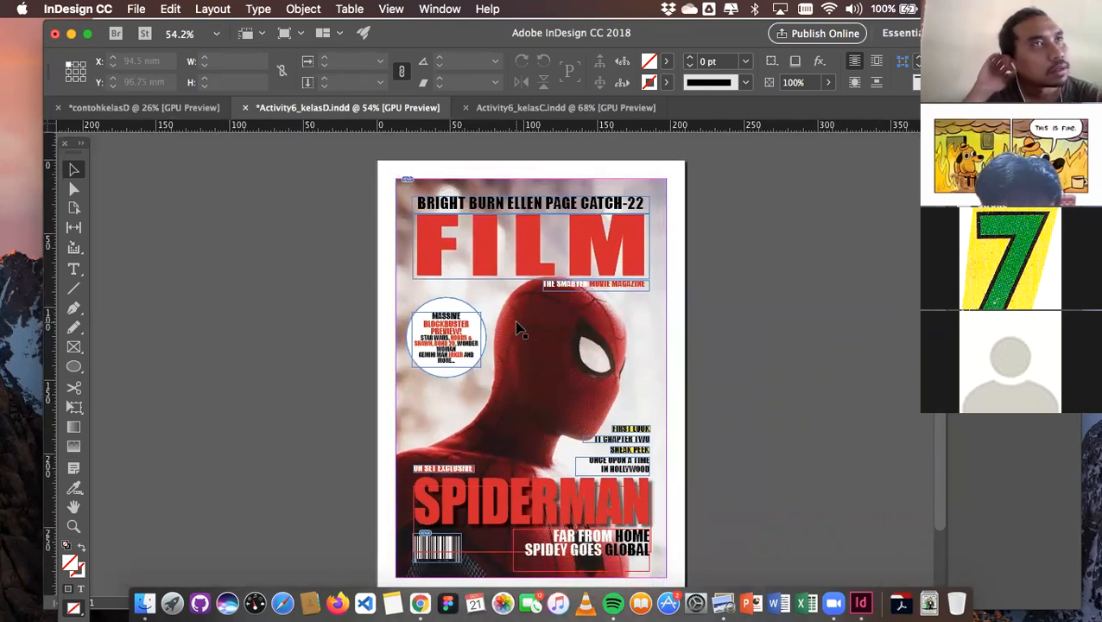